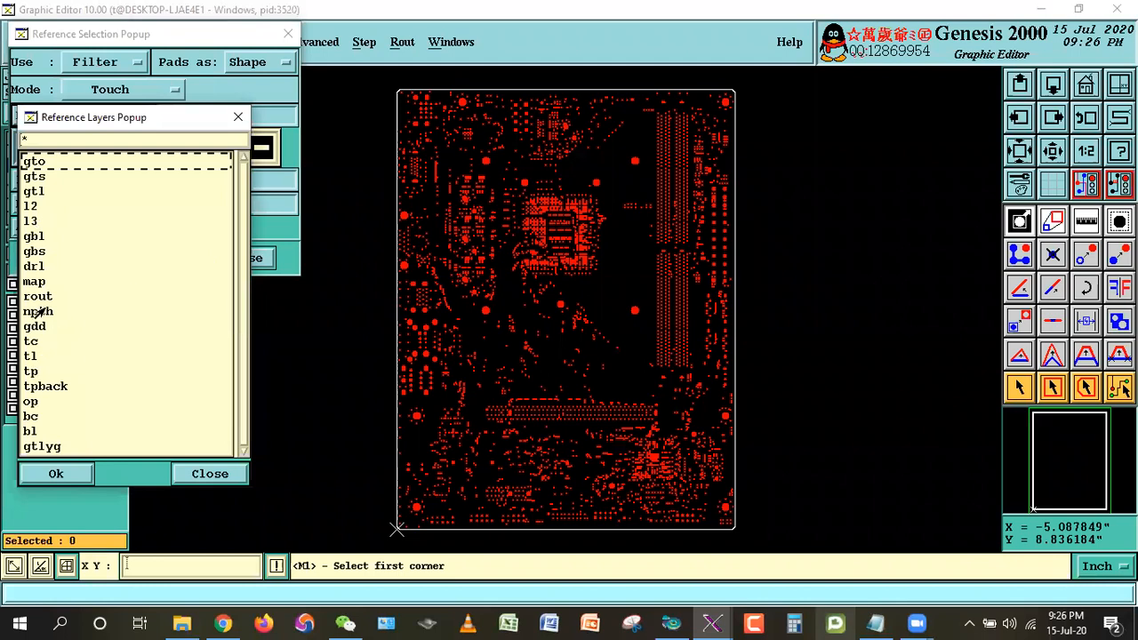
- Select the gtl pads touching the npth layer, check the npth feature histogram, and delete the selected pads
{"action": "left_click", "coordinate": [77, 256]}
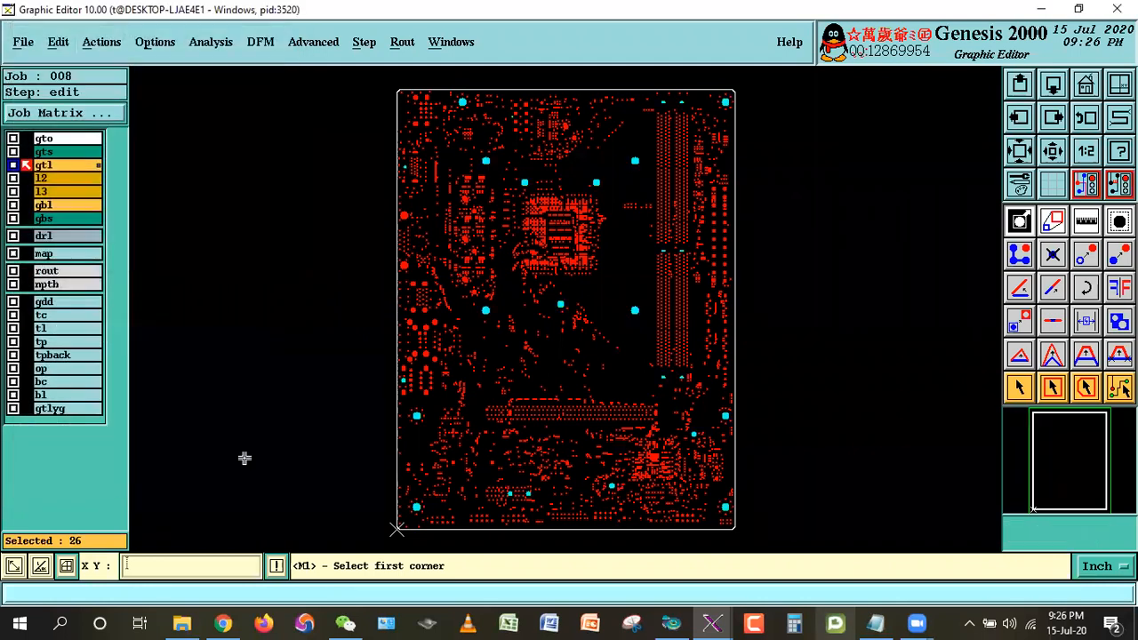
{"action": "right_click", "coordinate": [67, 286]}
{"action": "left_click", "coordinate": [94, 112]}
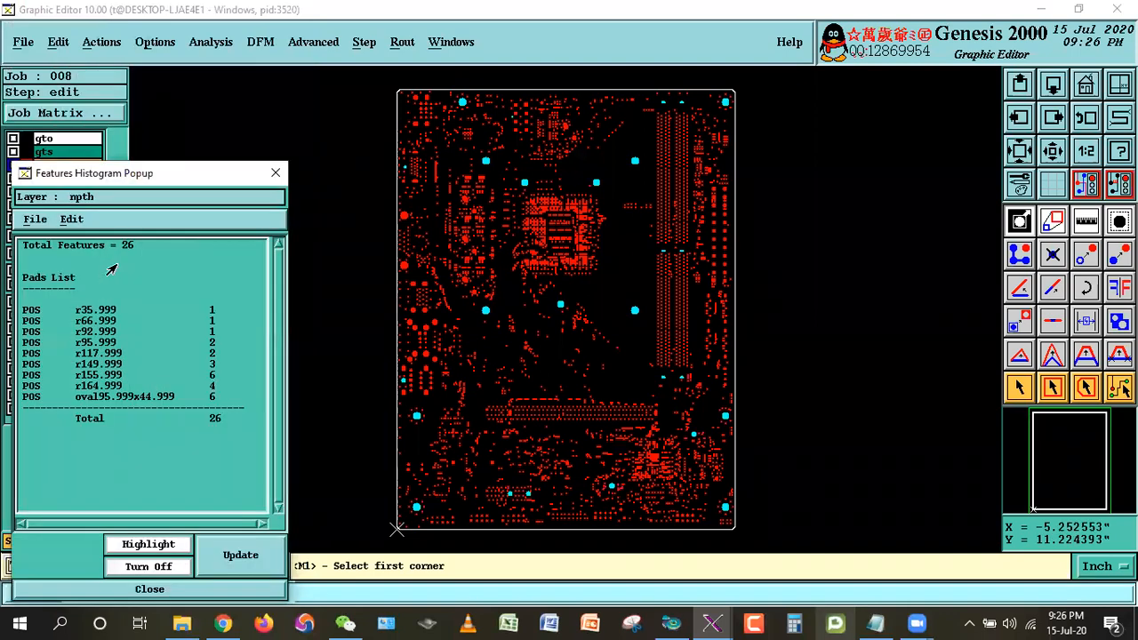
{"action": "left_click", "coordinate": [178, 590]}
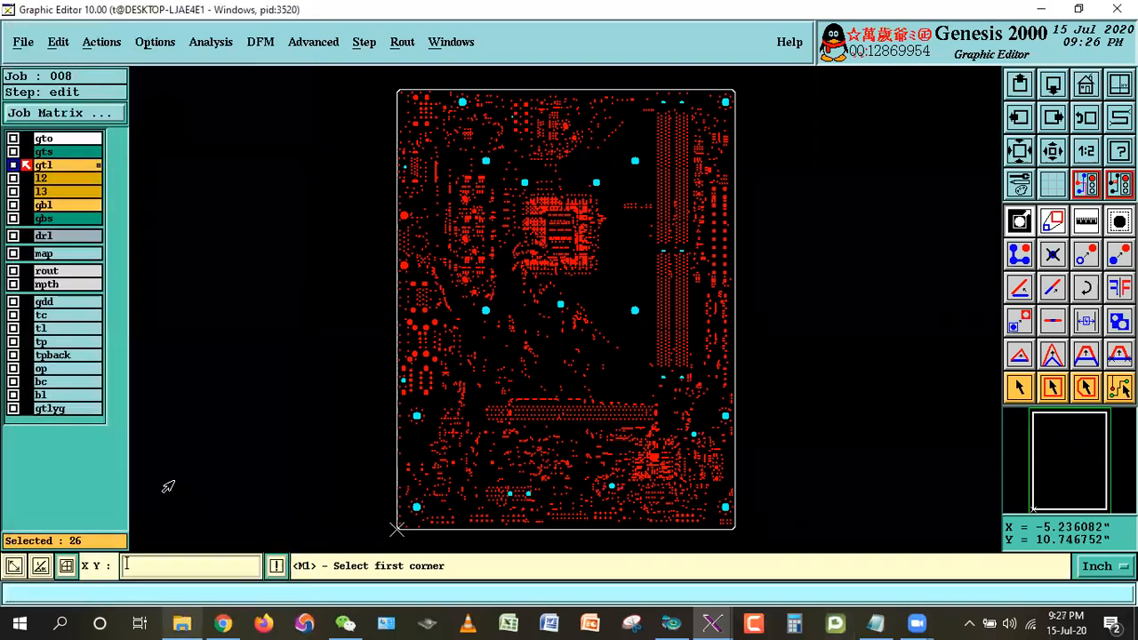
{"action": "left_click", "coordinate": [54, 45]}
{"action": "left_click", "coordinate": [69, 94]}
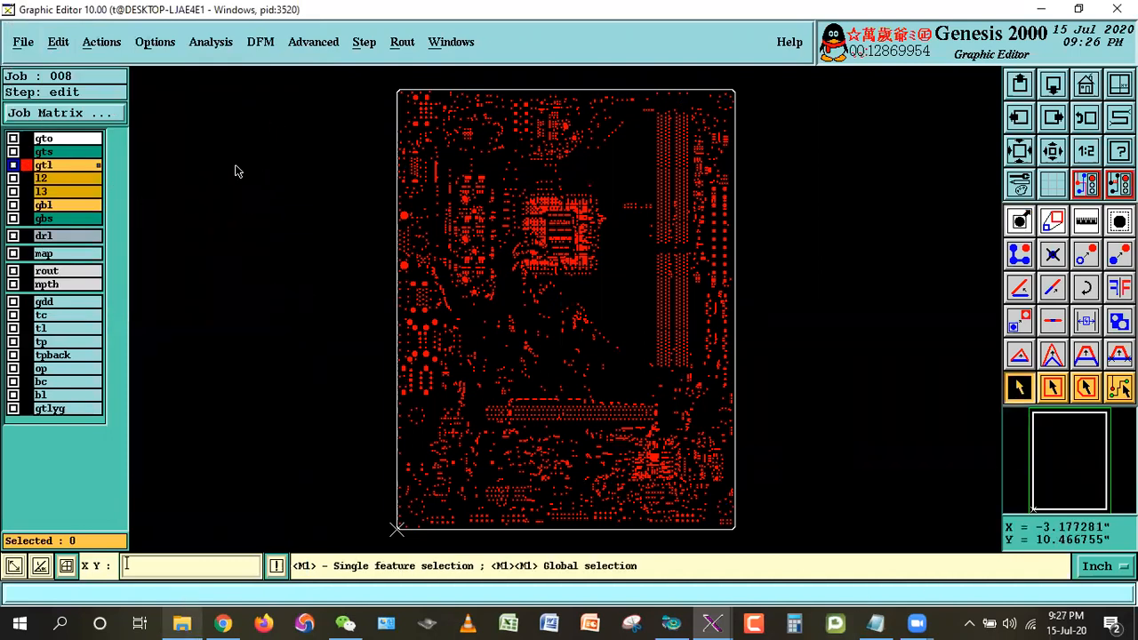
- Run Signal Layer Opt on the affected layer with the mk(padup) ERF, 8 mil PTH and 6 mil VIA annular rings, and PadUp enabled
{"action": "left_click", "coordinate": [260, 42]}
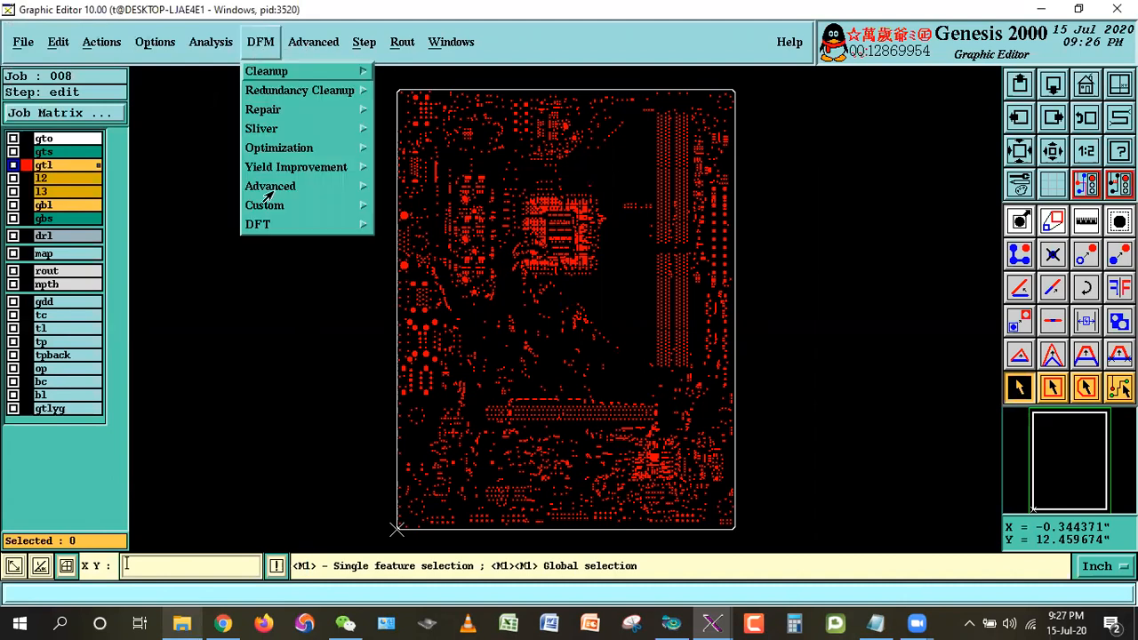
{"action": "mouse_move", "coordinate": [278, 148]}
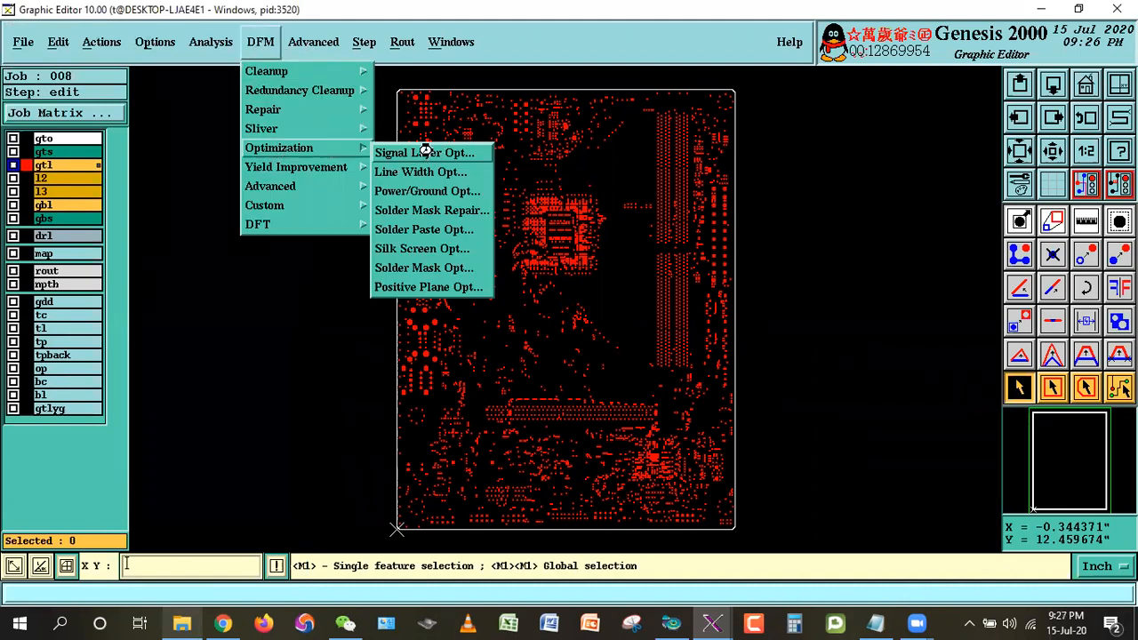
{"action": "left_click", "coordinate": [416, 153]}
{"action": "left_click_drag", "start_coordinate": [200, 82], "coordinate": [392, 72]}
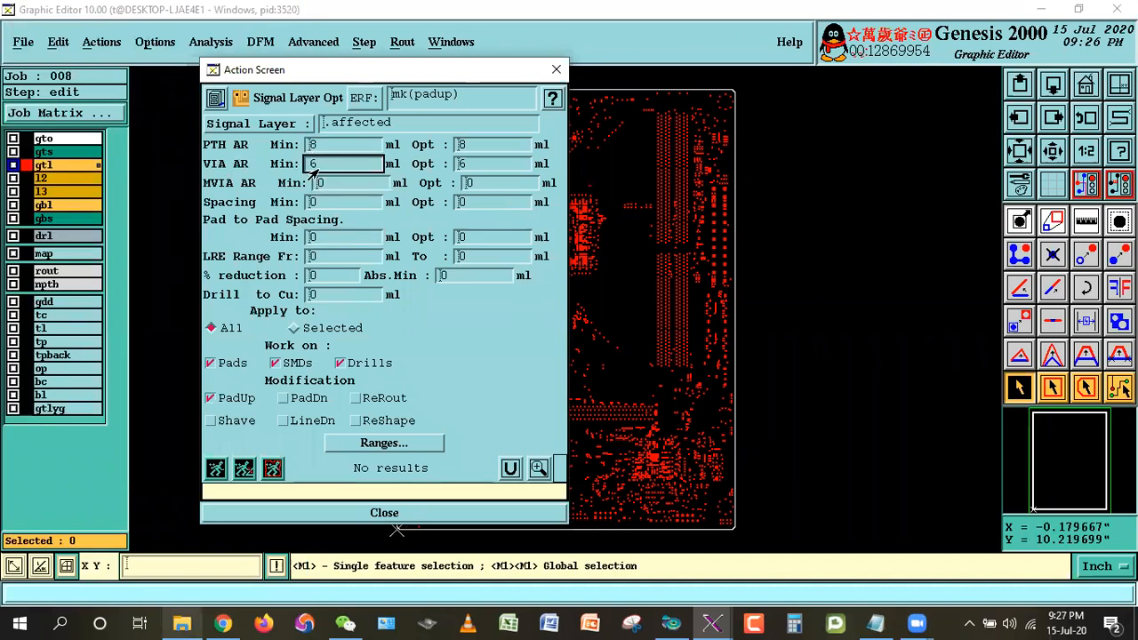
{"action": "left_click", "coordinate": [271, 468]}
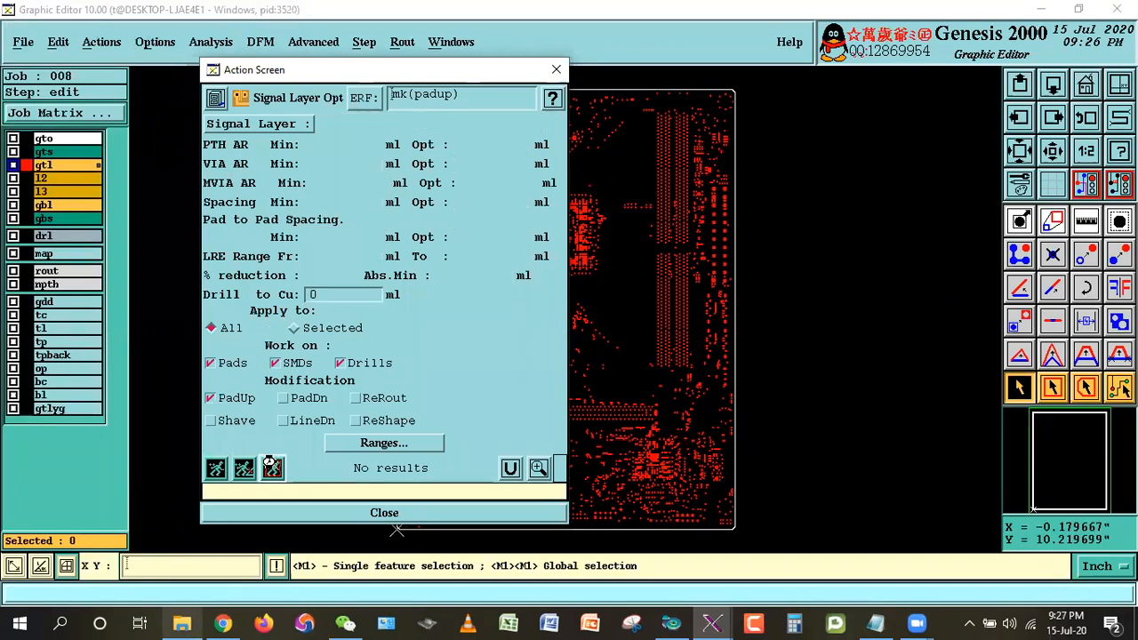
- Open the Signal Layer Opt results and set the severity filter to green so repaired items are listed too
{"action": "left_click", "coordinate": [538, 468]}
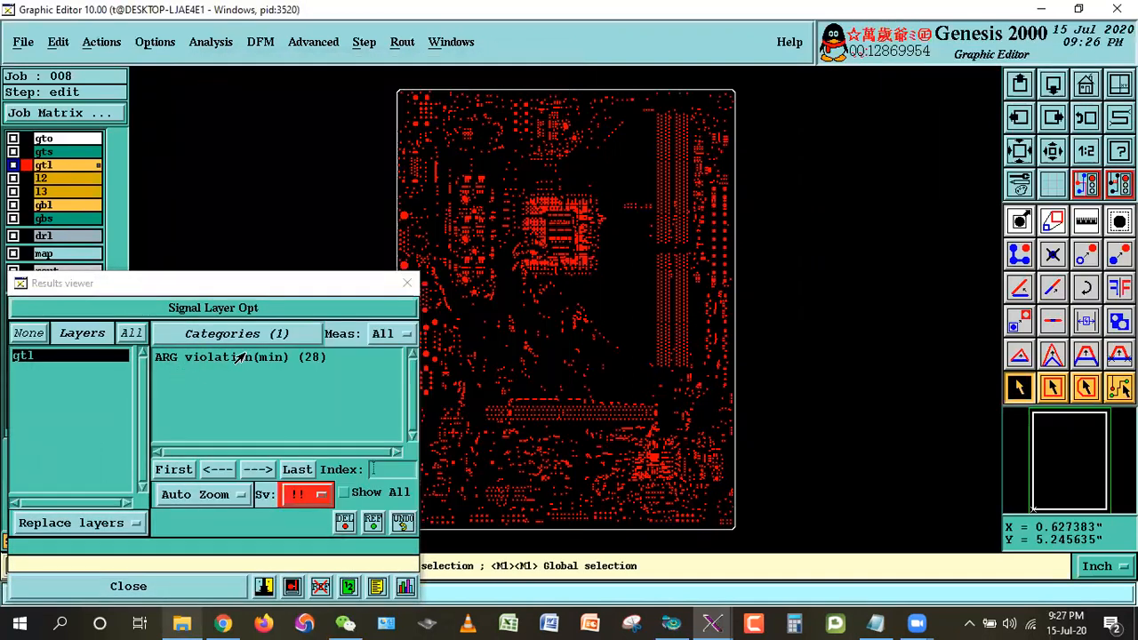
{"action": "left_click", "coordinate": [368, 387]}
{"action": "left_click", "coordinate": [361, 363]}
{"action": "left_click", "coordinate": [368, 383]}
{"action": "left_click", "coordinate": [368, 361]}
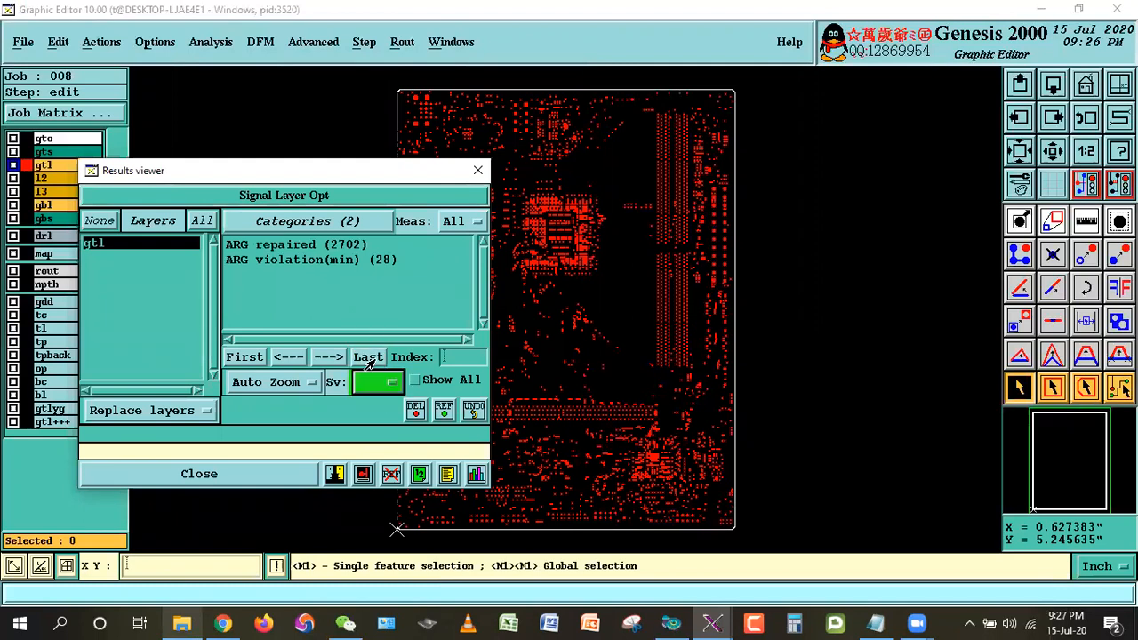
- View the results histogram for the ARG violation(min) category on gtl, including its measurements, and close it
{"action": "left_click", "coordinate": [278, 260]}
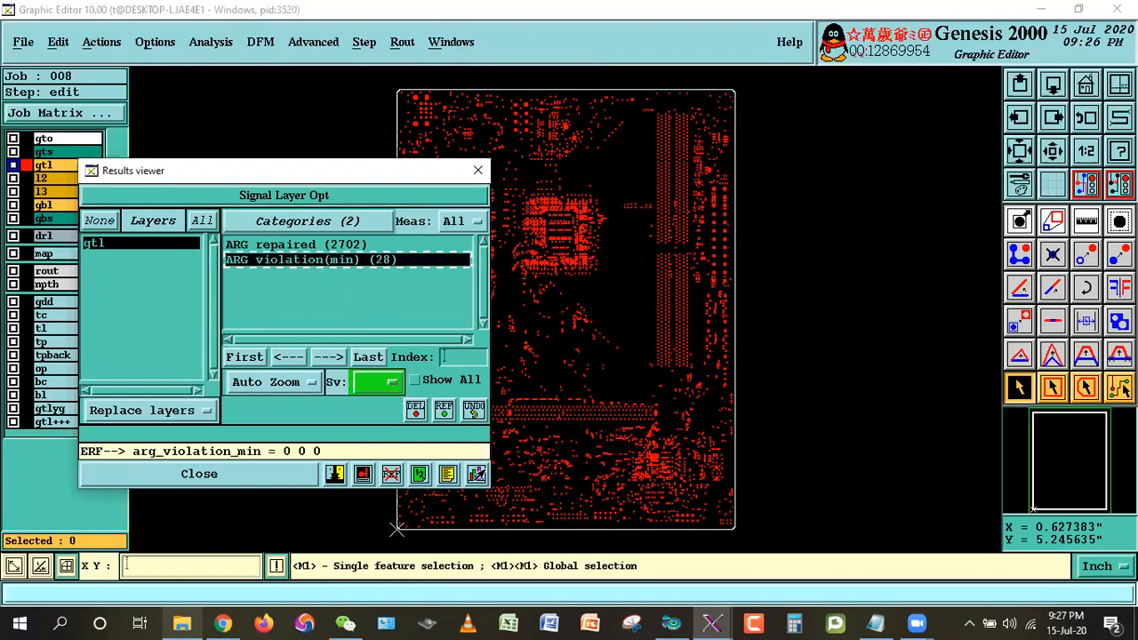
{"action": "left_click", "coordinate": [477, 474]}
{"action": "left_click", "coordinate": [200, 281]}
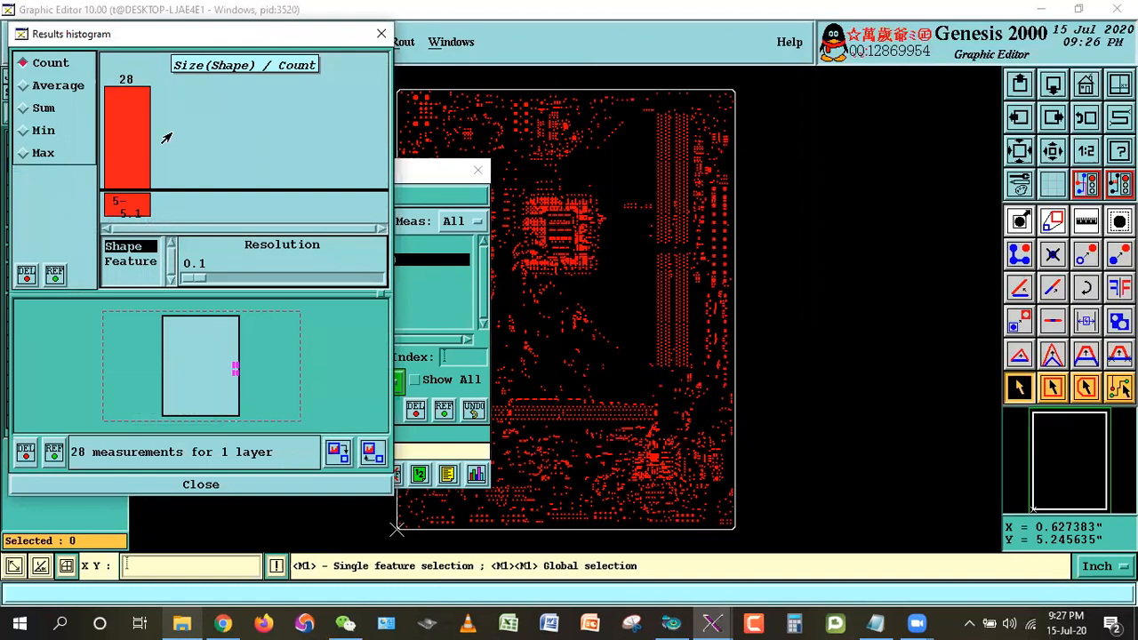
{"action": "left_click", "coordinate": [183, 485]}
- Zoom to a minimum annular ring violation on gtl and move the results viewer clear of the pads
{"action": "left_click", "coordinate": [235, 360]}
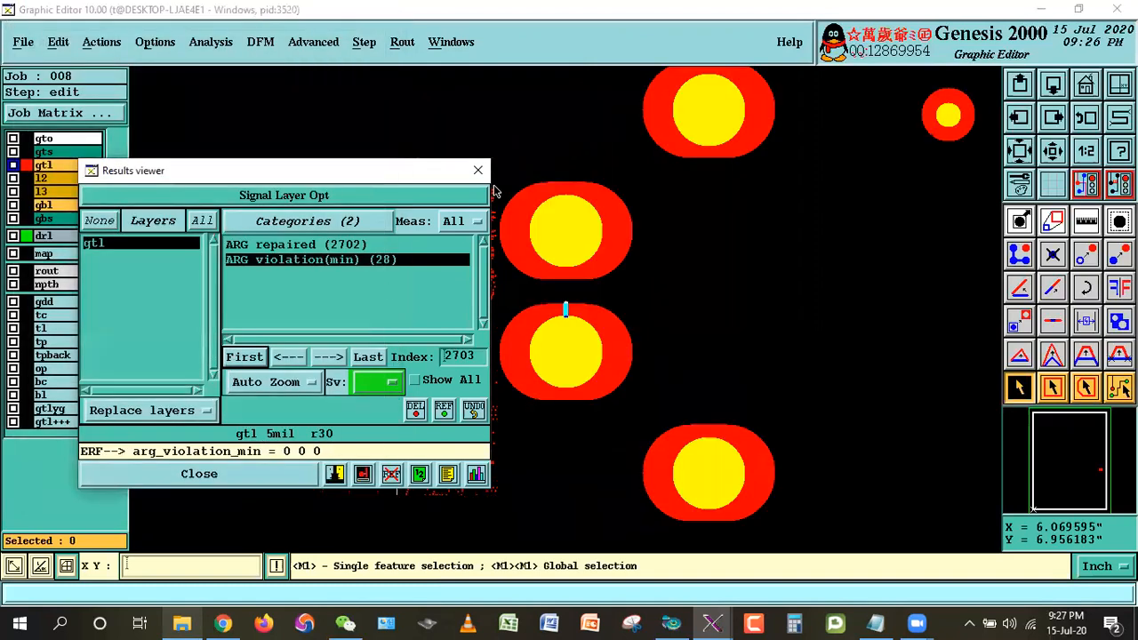
{"action": "left_click_drag", "start_coordinate": [321, 173], "coordinate": [306, 372]}
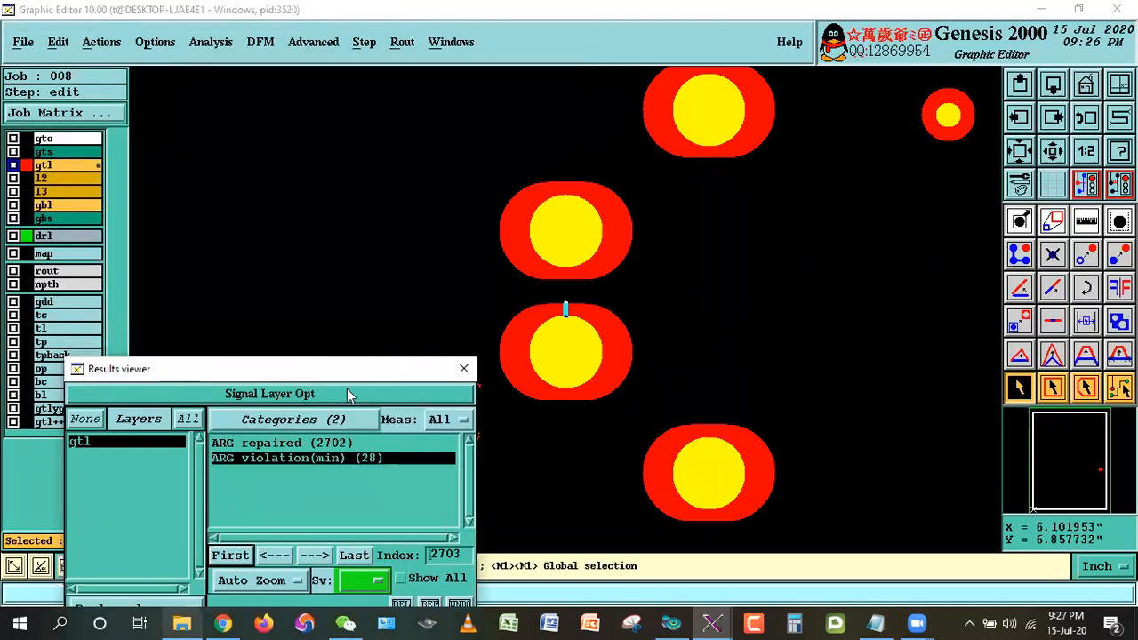
{"action": "left_click_drag", "start_coordinate": [347, 388], "coordinate": [348, 439]}
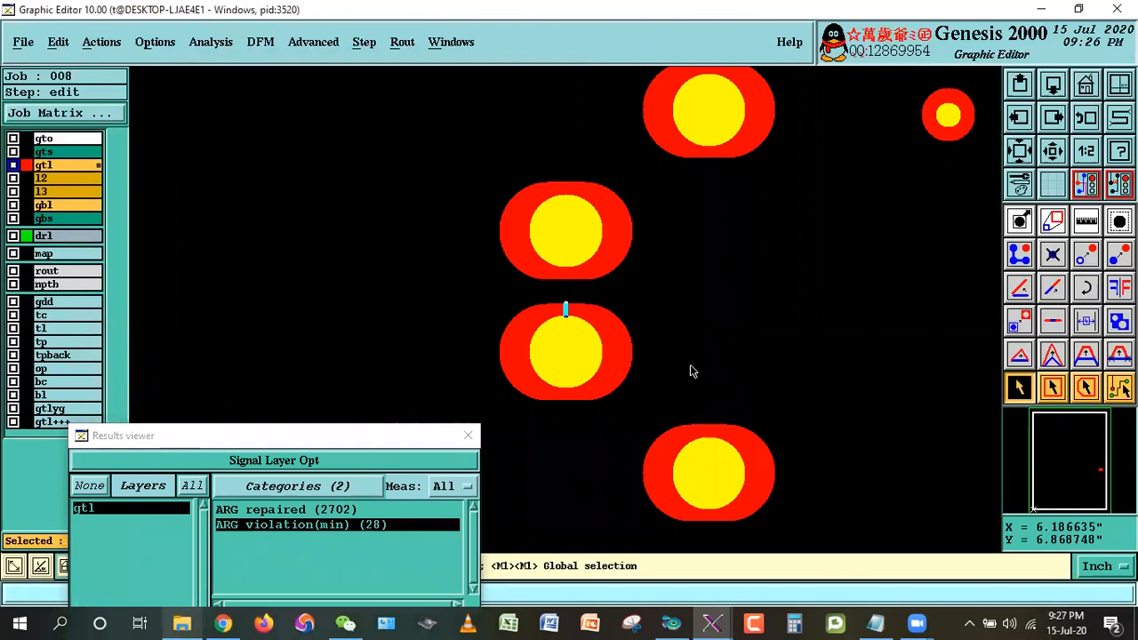
- Reopen the Signal Layer Opt settings to review the minimum PTH and VIA annular ring values, then close them
{"action": "left_click", "coordinate": [260, 42]}
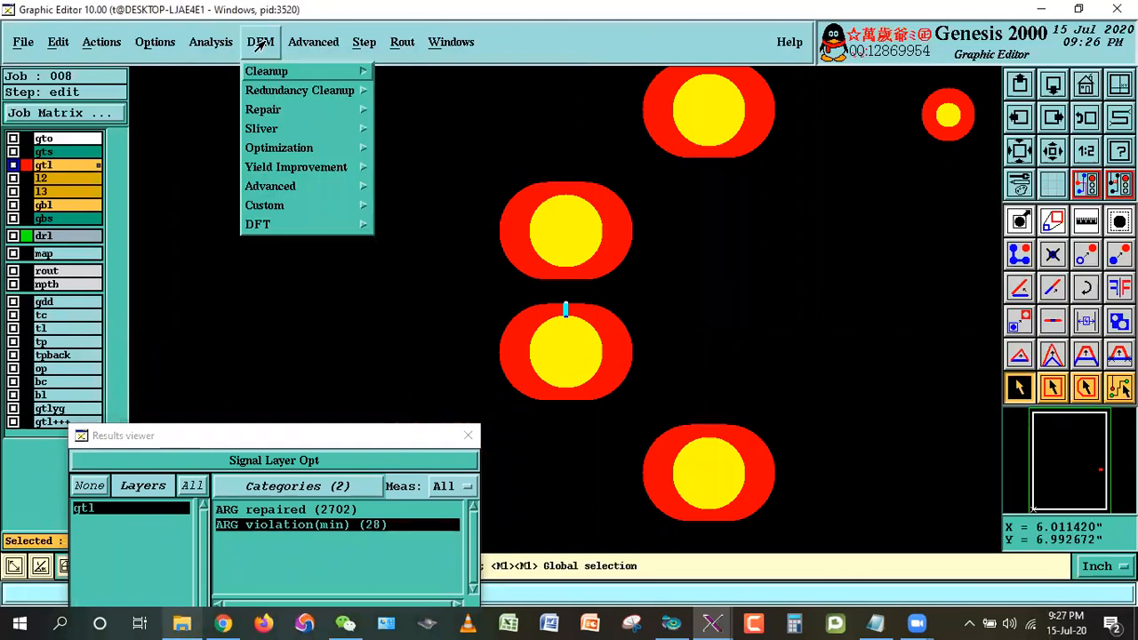
{"action": "mouse_move", "coordinate": [285, 149]}
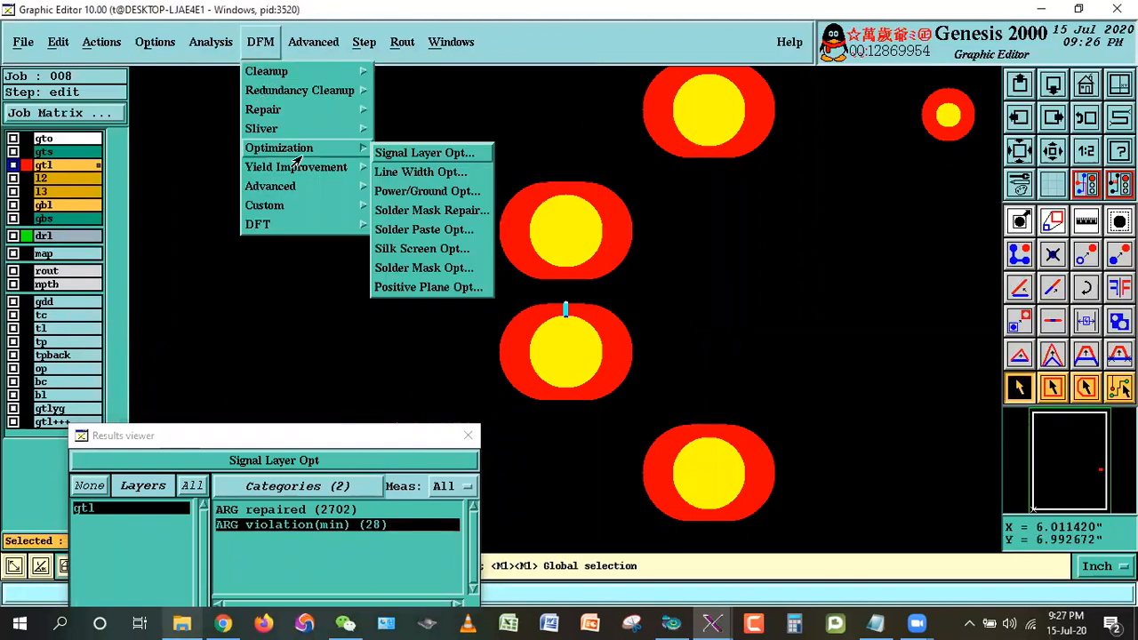
{"action": "left_click", "coordinate": [396, 153]}
{"action": "left_click", "coordinate": [131, 173]}
{"action": "left_click", "coordinate": [124, 155]}
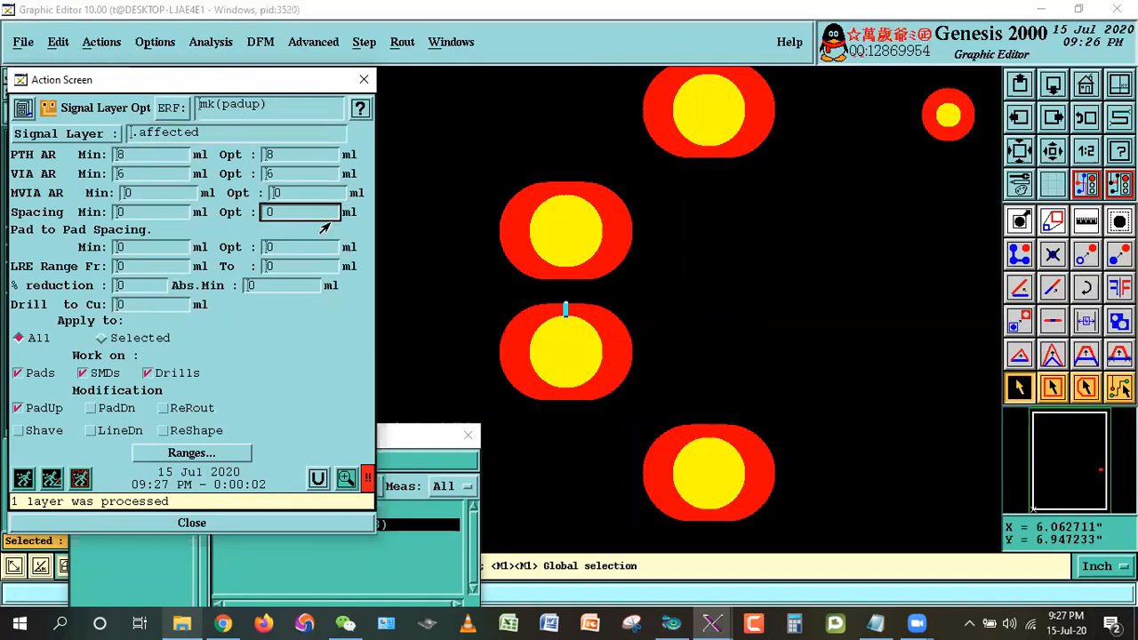
{"action": "left_click", "coordinate": [190, 524]}
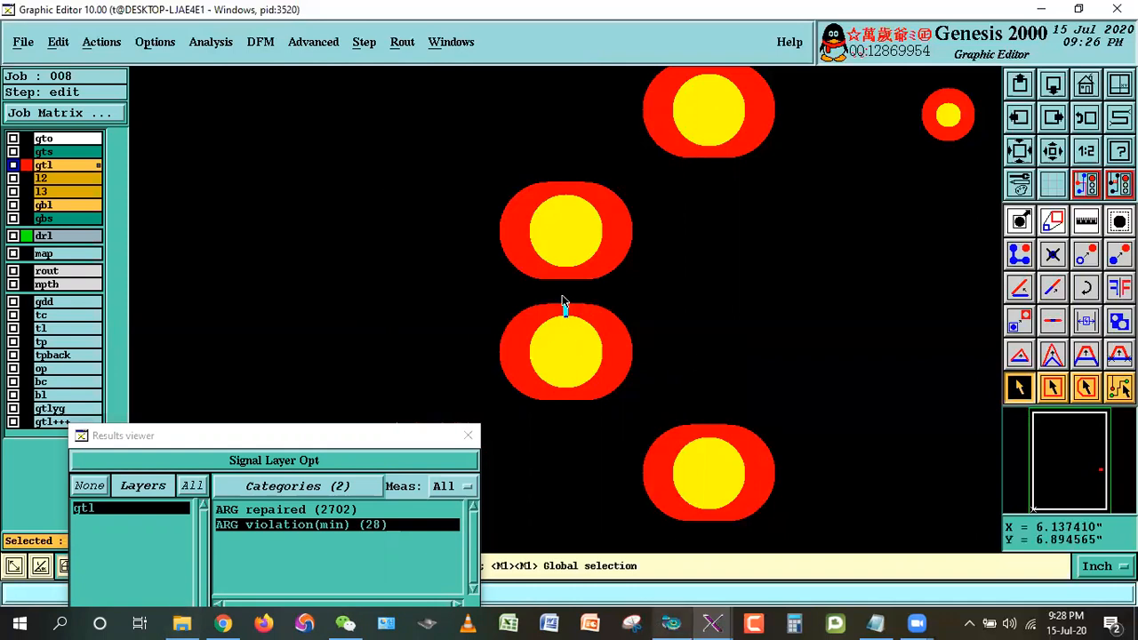
- Query the properties of the flagged oval pad on gtl and bring the results viewer's navigation controls back into view
{"action": "left_click", "coordinate": [602, 308]}
{"action": "left_click", "coordinate": [521, 331]}
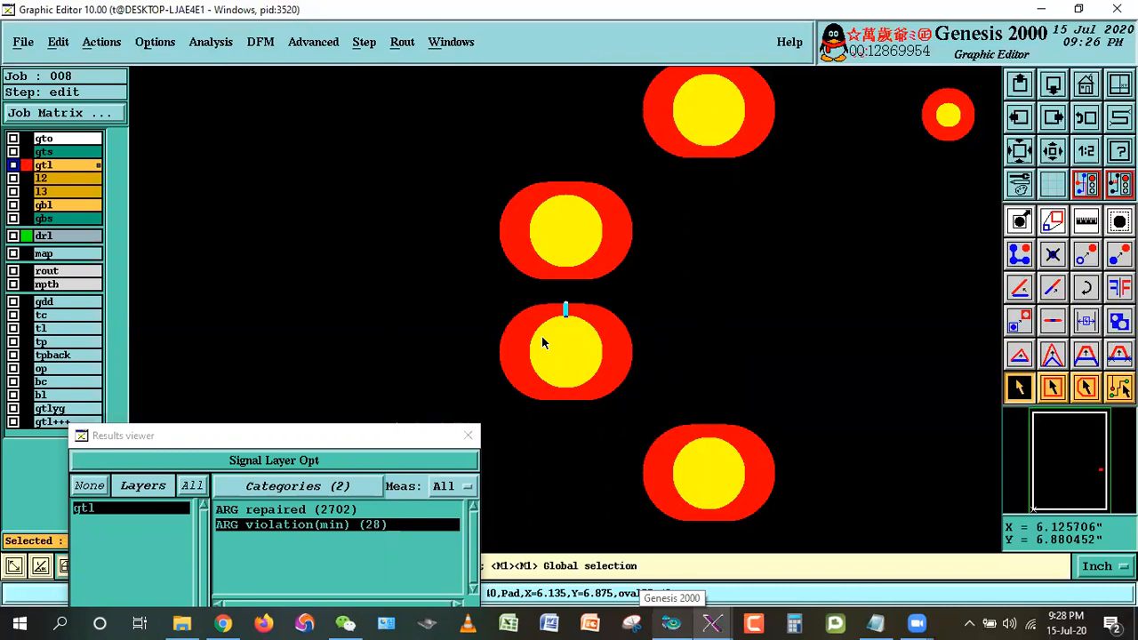
{"action": "left_click_drag", "start_coordinate": [330, 437], "coordinate": [251, 289]}
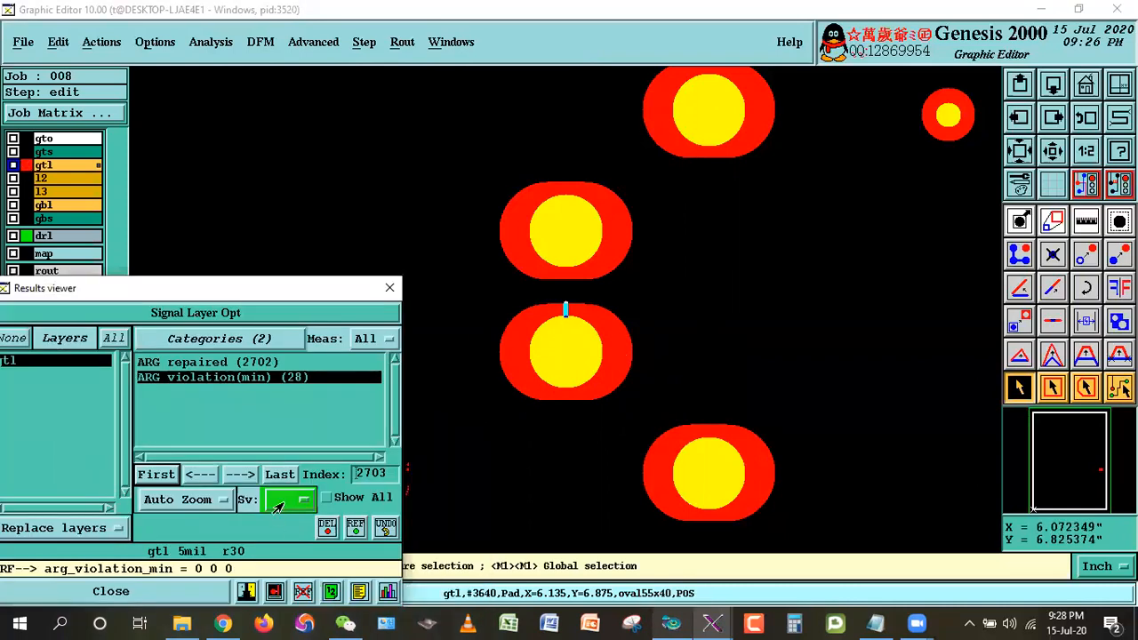
- Step through the remaining ARG violation(min) results on gtl, examining the flagged pad at each location
{"action": "left_click", "coordinate": [242, 481]}
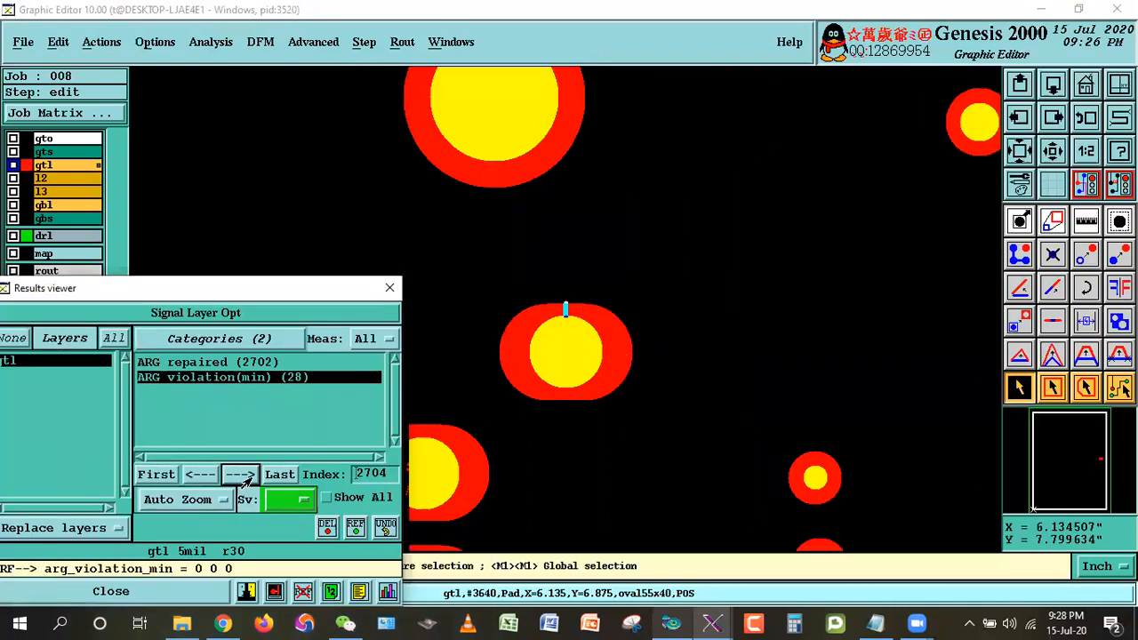
{"action": "left_click", "coordinate": [240, 475]}
{"action": "left_click", "coordinate": [240, 475]}
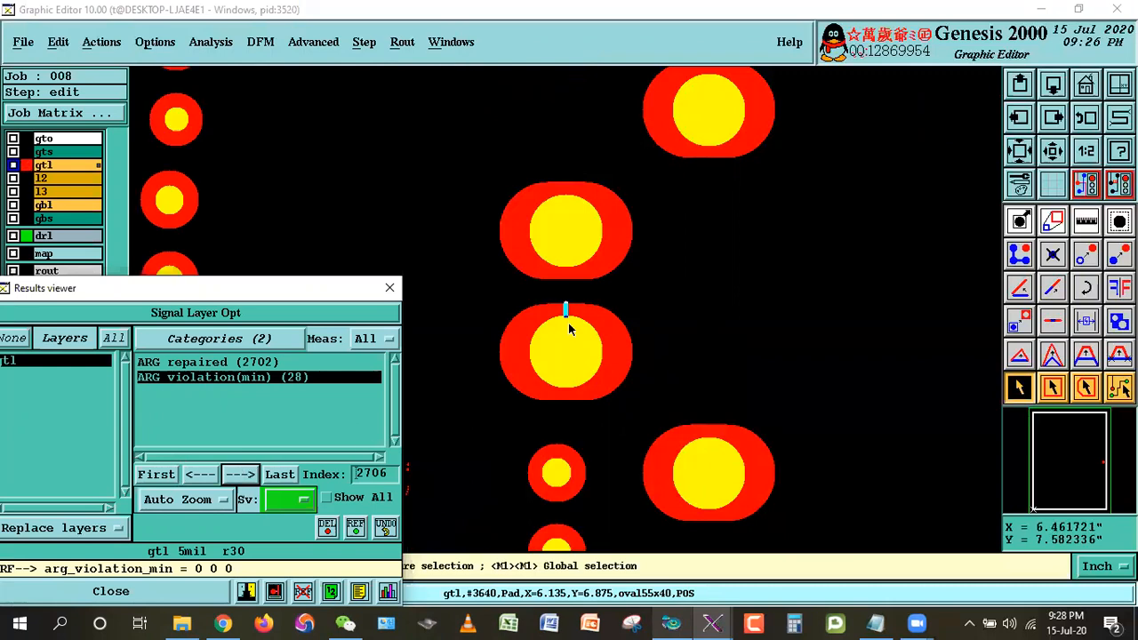
{"action": "left_click", "coordinate": [240, 475]}
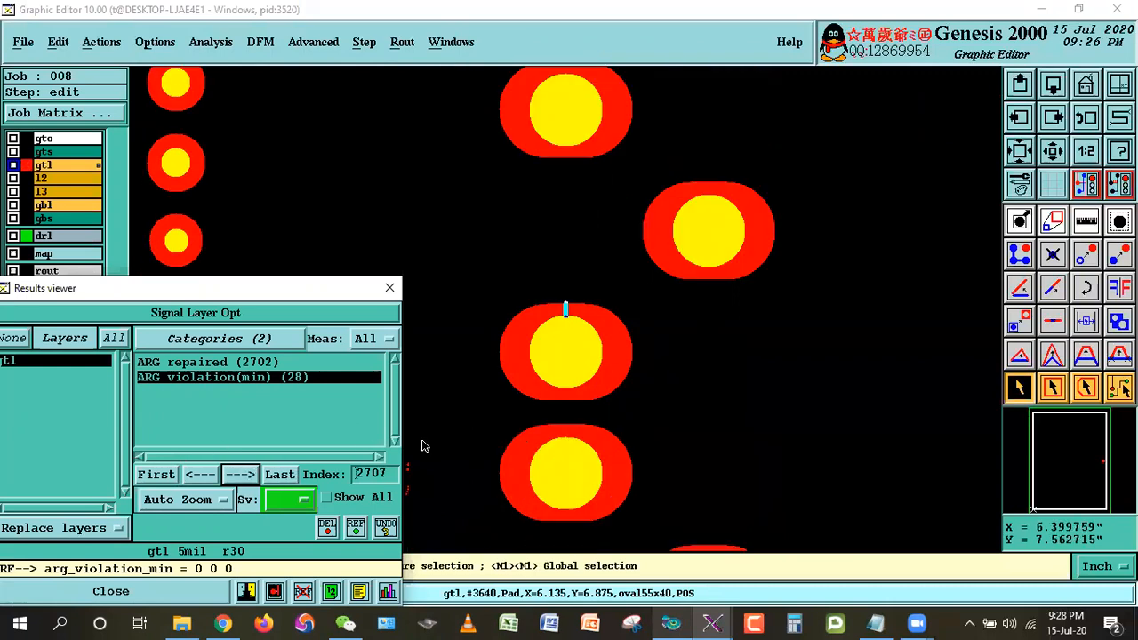
{"action": "left_click", "coordinate": [240, 475]}
{"action": "left_click", "coordinate": [240, 475]}
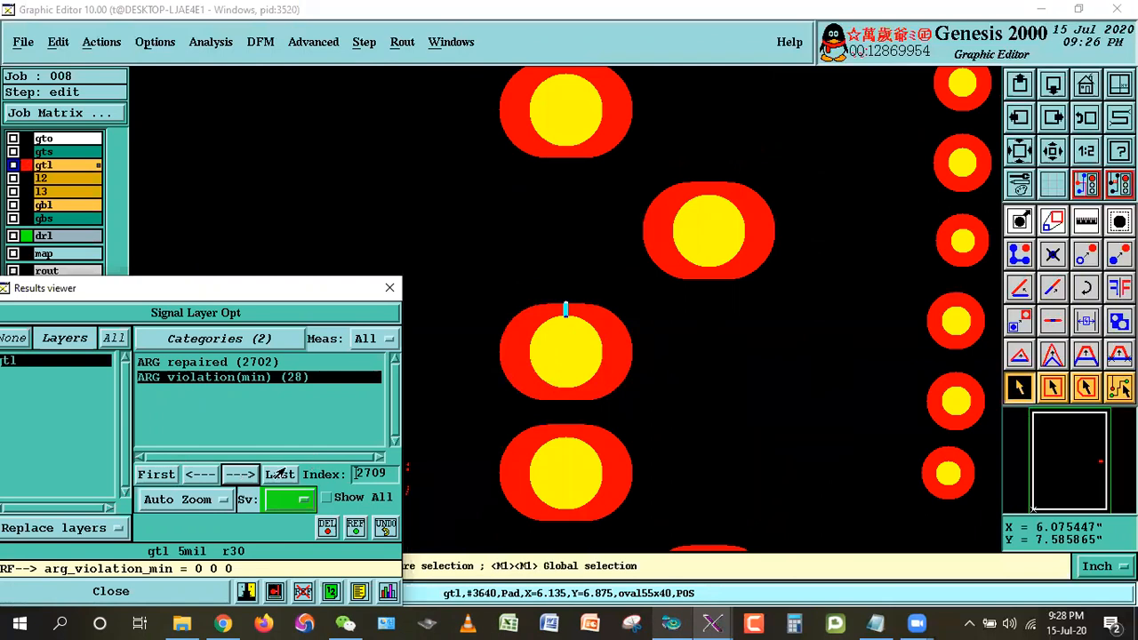
{"action": "left_click", "coordinate": [240, 475]}
{"action": "left_click", "coordinate": [240, 475]}
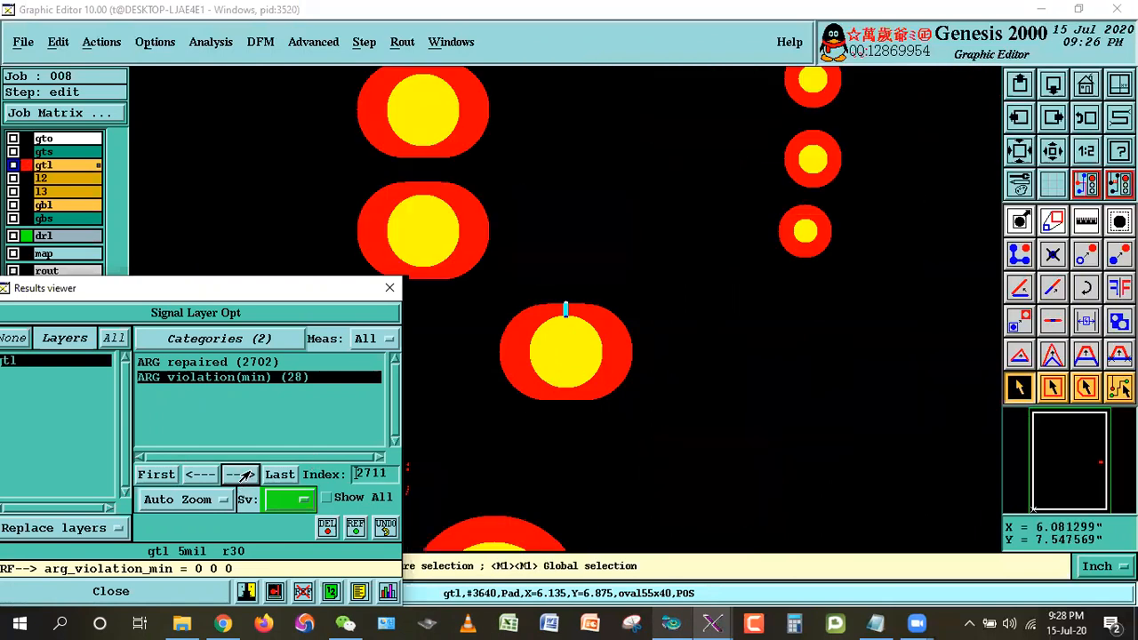
{"action": "left_click", "coordinate": [239, 475]}
{"action": "left_click", "coordinate": [238, 475]}
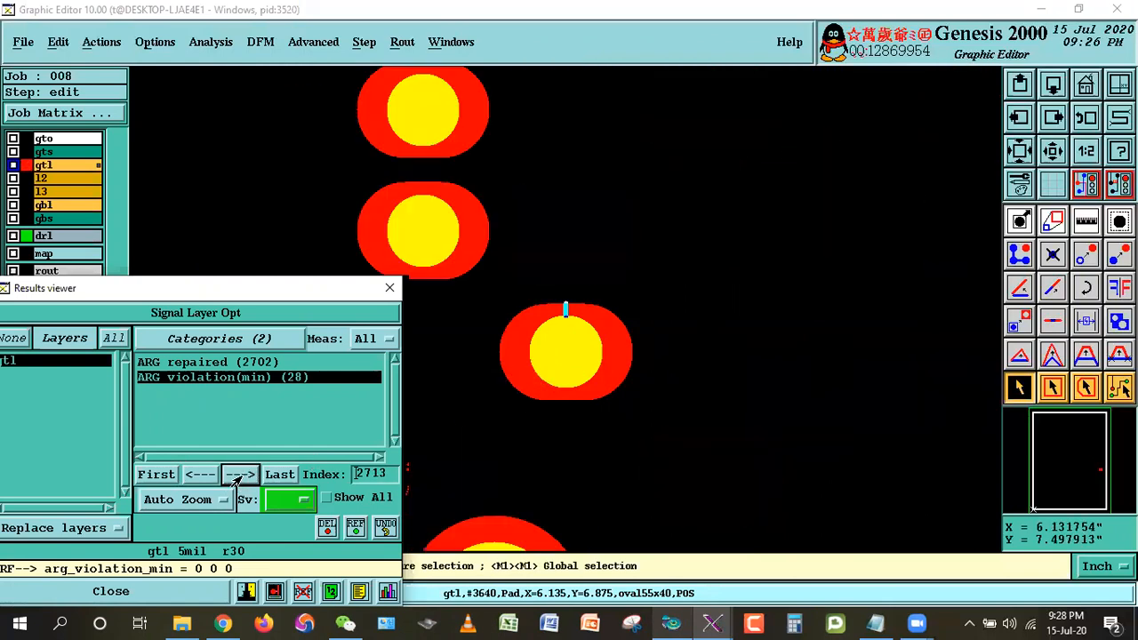
{"action": "left_click", "coordinate": [238, 475]}
{"action": "left_click", "coordinate": [239, 475]}
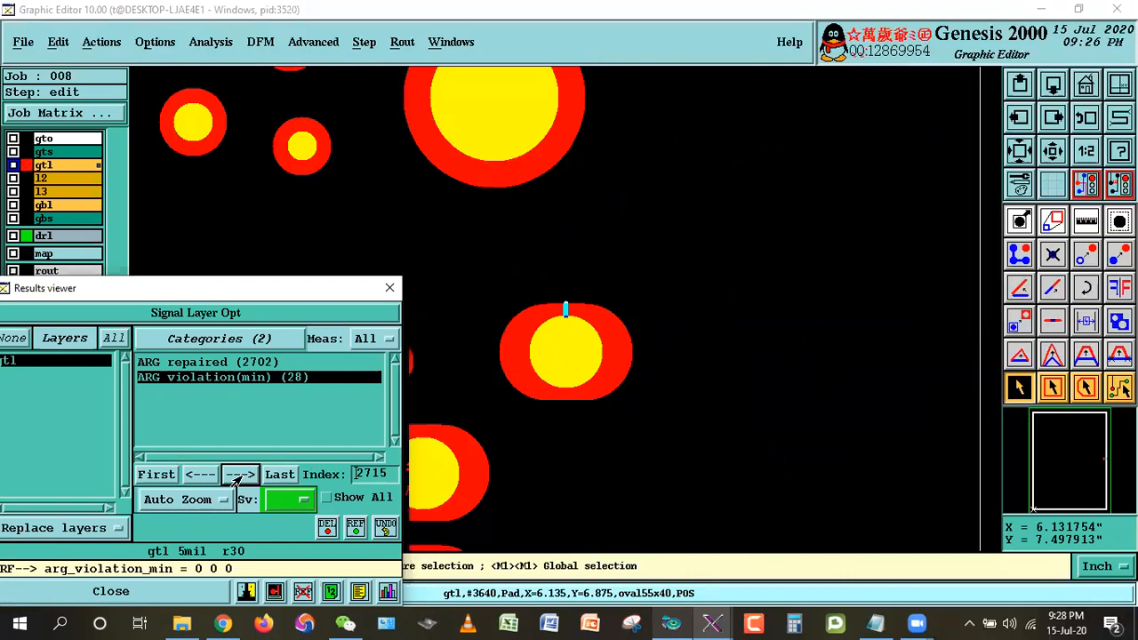
{"action": "left_click", "coordinate": [238, 475]}
{"action": "left_click", "coordinate": [239, 475]}
{"action": "left_click", "coordinate": [239, 474]}
{"action": "left_click", "coordinate": [239, 475]}
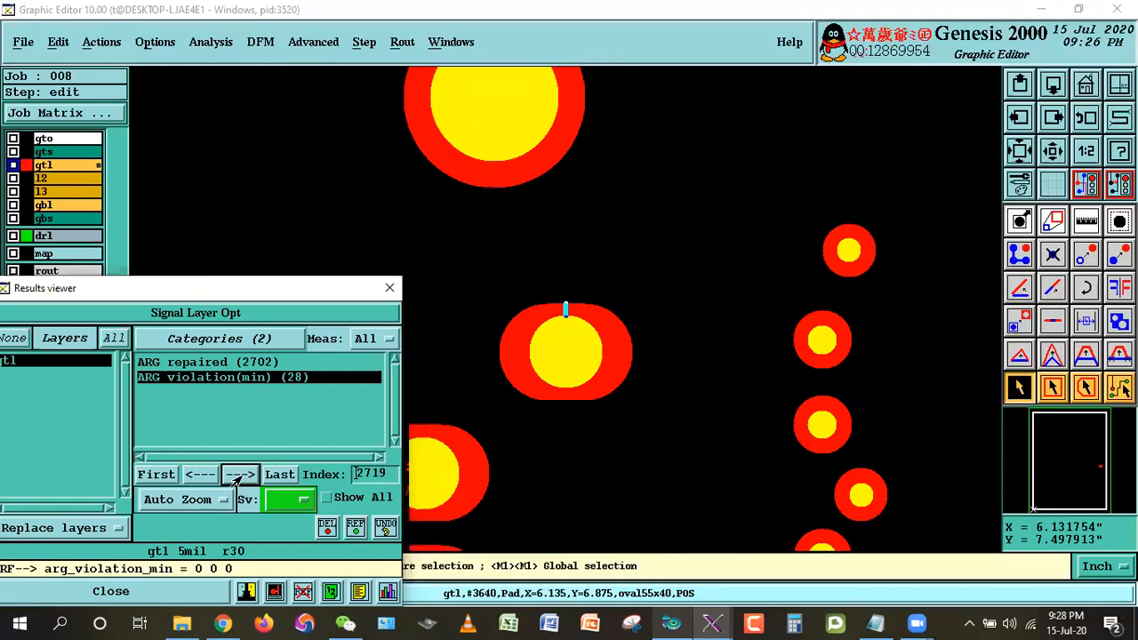
{"action": "left_click", "coordinate": [239, 475]}
{"action": "left_click", "coordinate": [238, 475]}
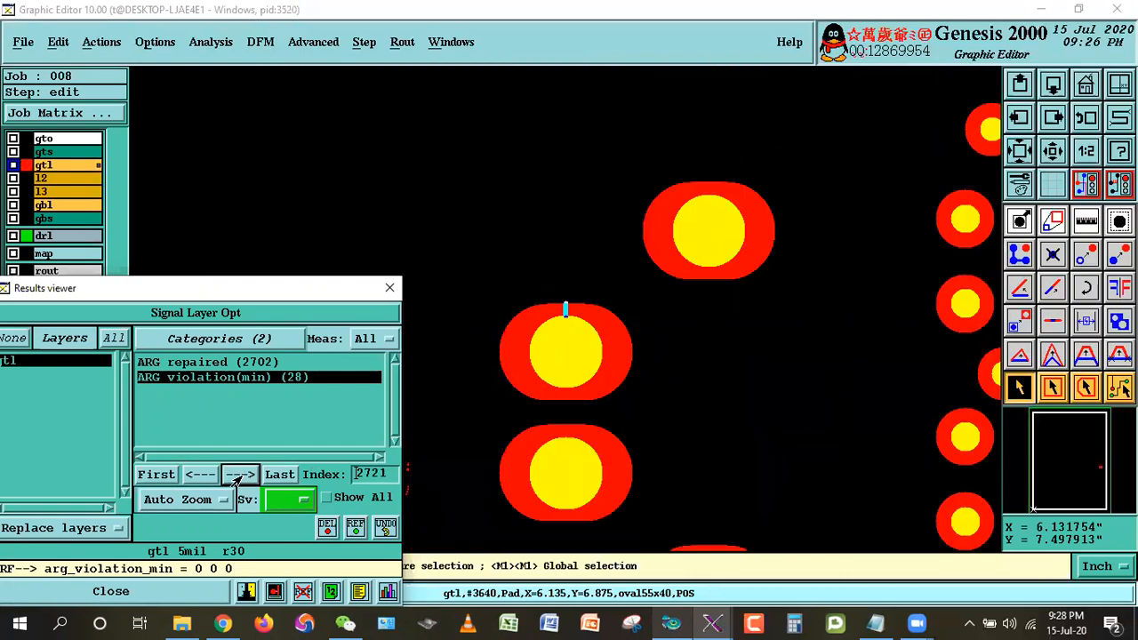
{"action": "left_click", "coordinate": [239, 475]}
{"action": "left_click", "coordinate": [239, 475]}
{"action": "left_click", "coordinate": [239, 475]}
{"action": "left_click", "coordinate": [238, 475]}
{"action": "left_click", "coordinate": [239, 475]}
{"action": "left_click", "coordinate": [238, 475]}
{"action": "left_click", "coordinate": [239, 475]}
{"action": "left_click", "coordinate": [238, 475]}
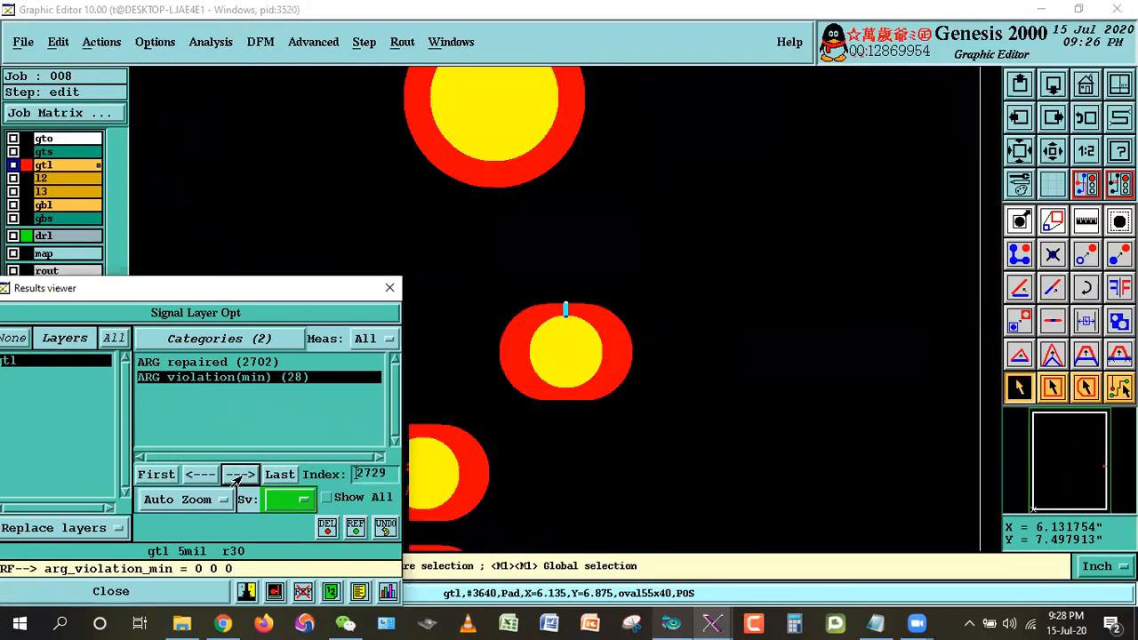
{"action": "left_click", "coordinate": [239, 475]}
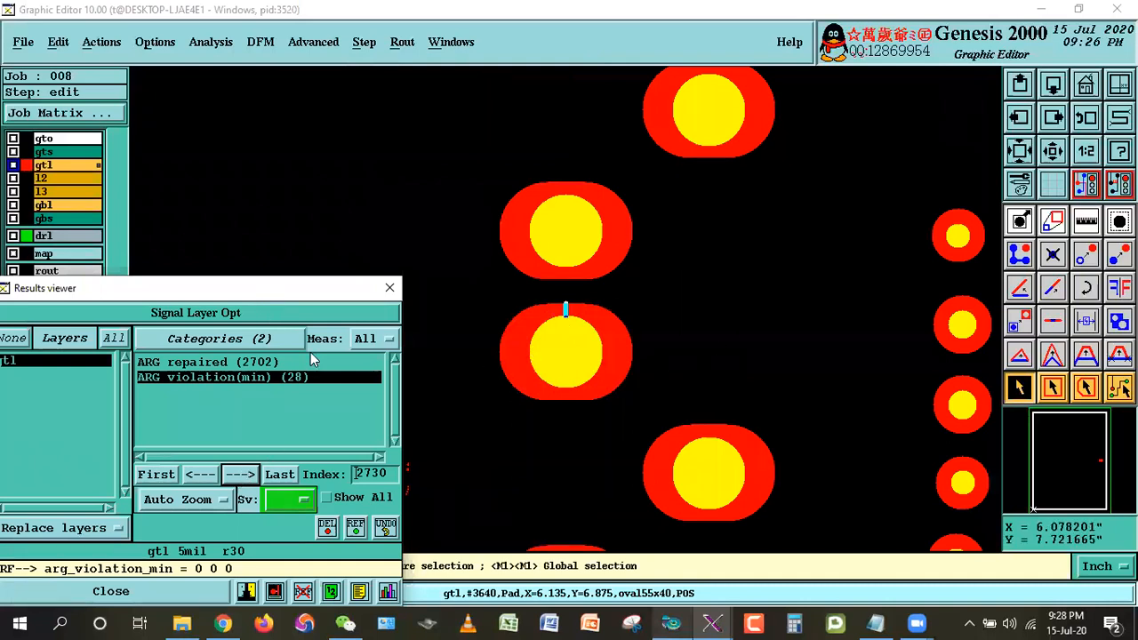
- Measure the annular ring between the drill and the gtl pad at the last violation
{"action": "left_click_drag", "start_coordinate": [312, 290], "coordinate": [350, 333]}
{"action": "left_click", "coordinate": [1079, 225]}
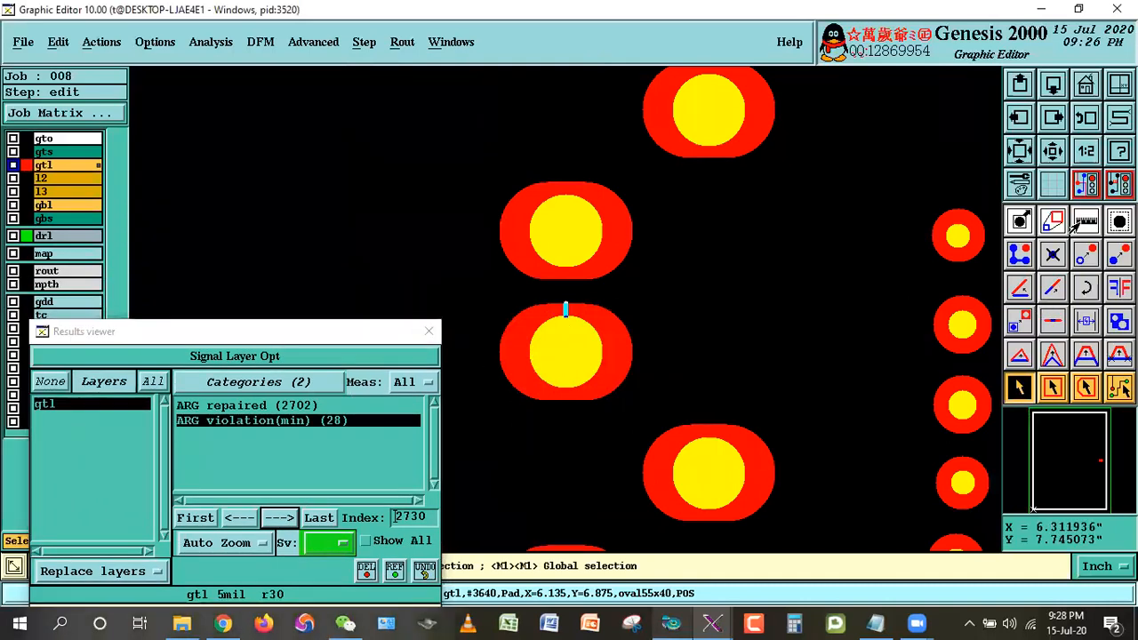
{"action": "left_click", "coordinate": [1056, 280]}
{"action": "left_click", "coordinate": [1049, 329]}
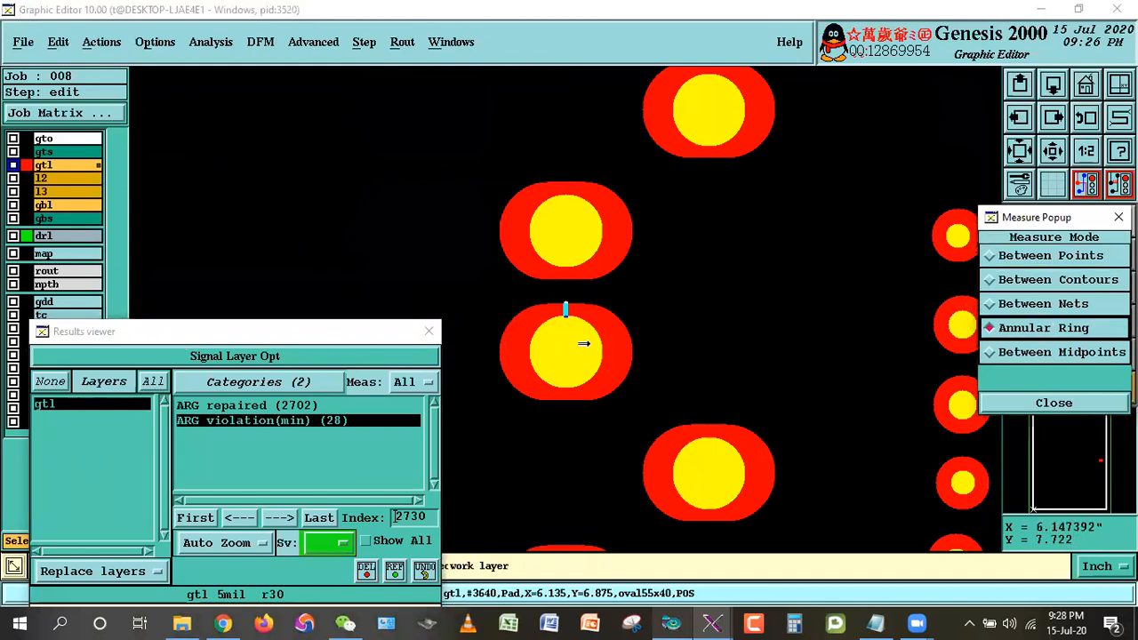
{"action": "left_click", "coordinate": [557, 346]}
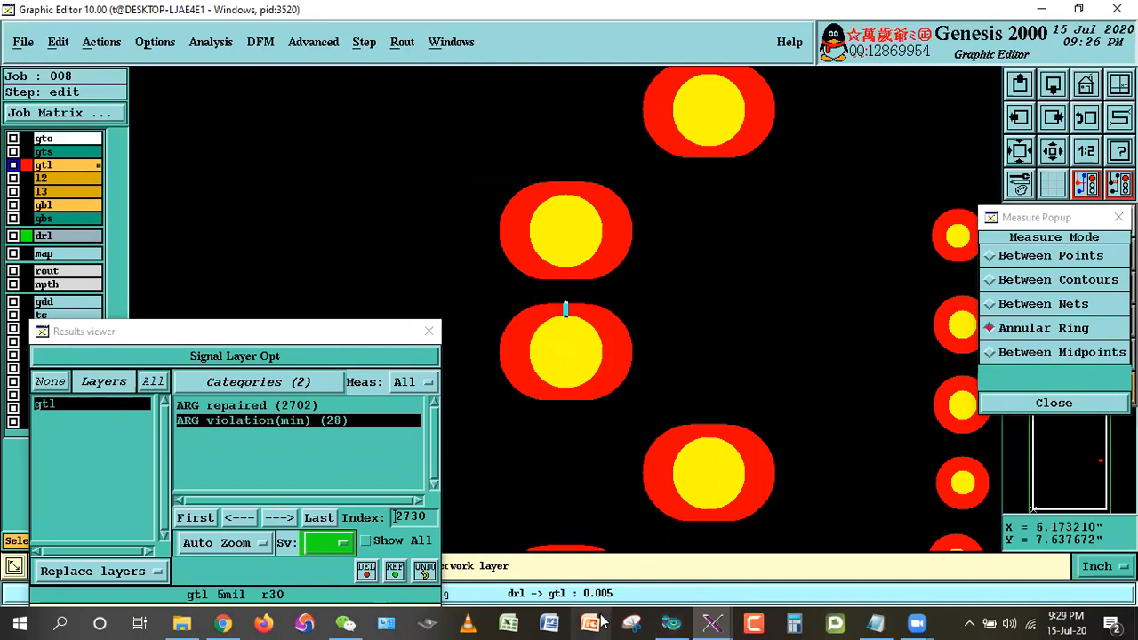
- Select every oval pad matching the flagged one on gtl and enlarge the selected pads with a global resize
{"action": "left_click", "coordinate": [1023, 401]}
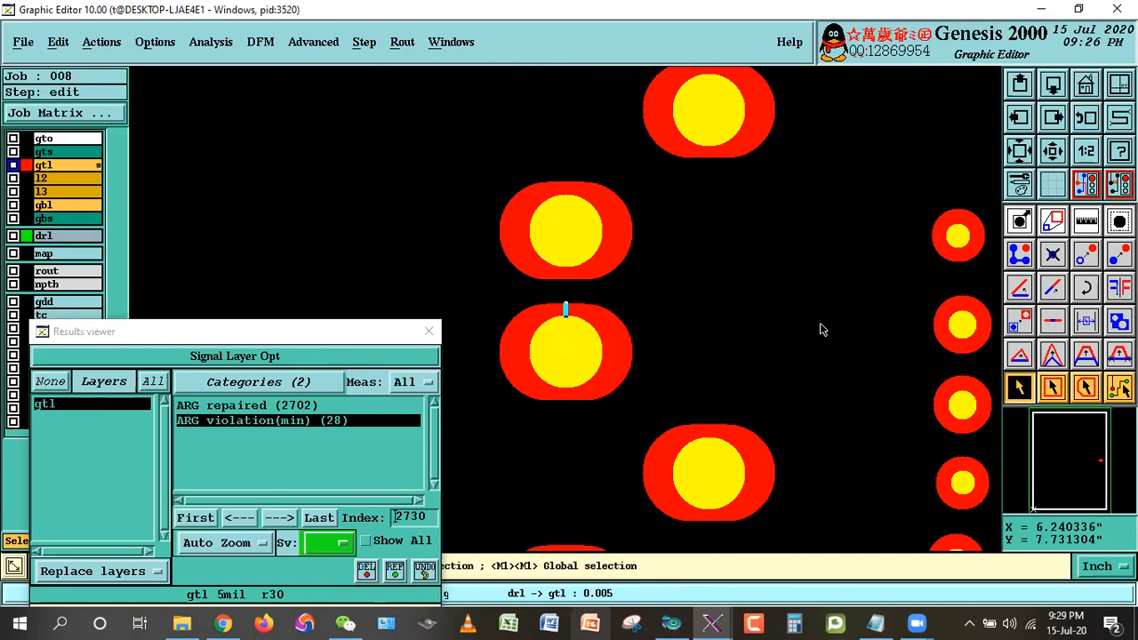
{"action": "left_click_drag", "start_coordinate": [295, 332], "coordinate": [378, 538]}
{"action": "left_click", "coordinate": [969, 394]}
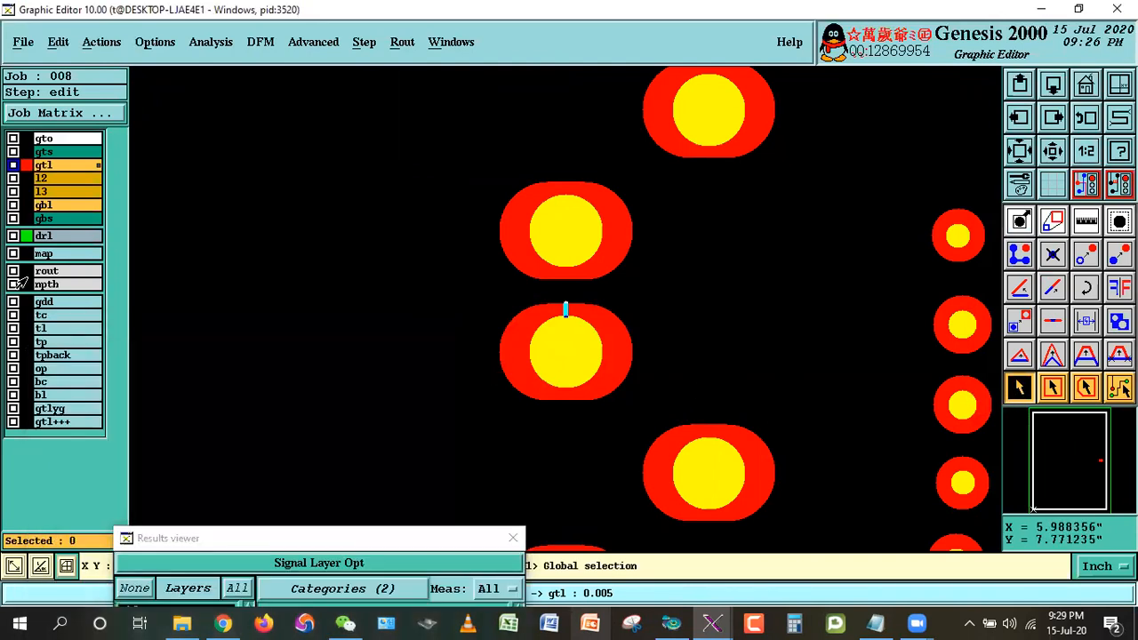
{"action": "left_click", "coordinate": [591, 369]}
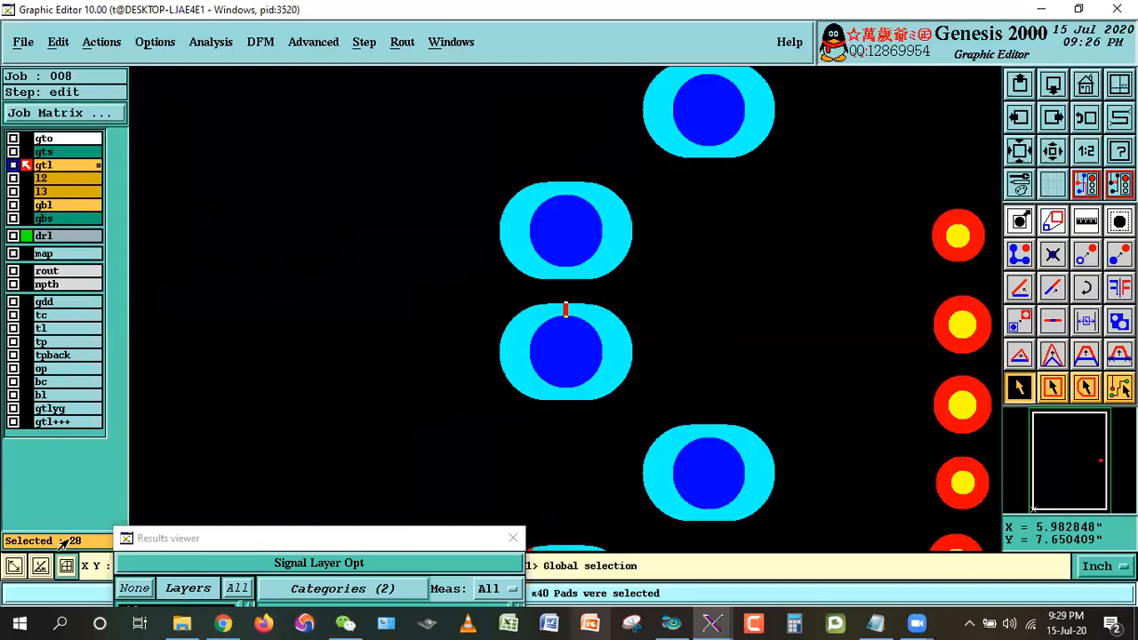
{"action": "left_click", "coordinate": [1084, 86]}
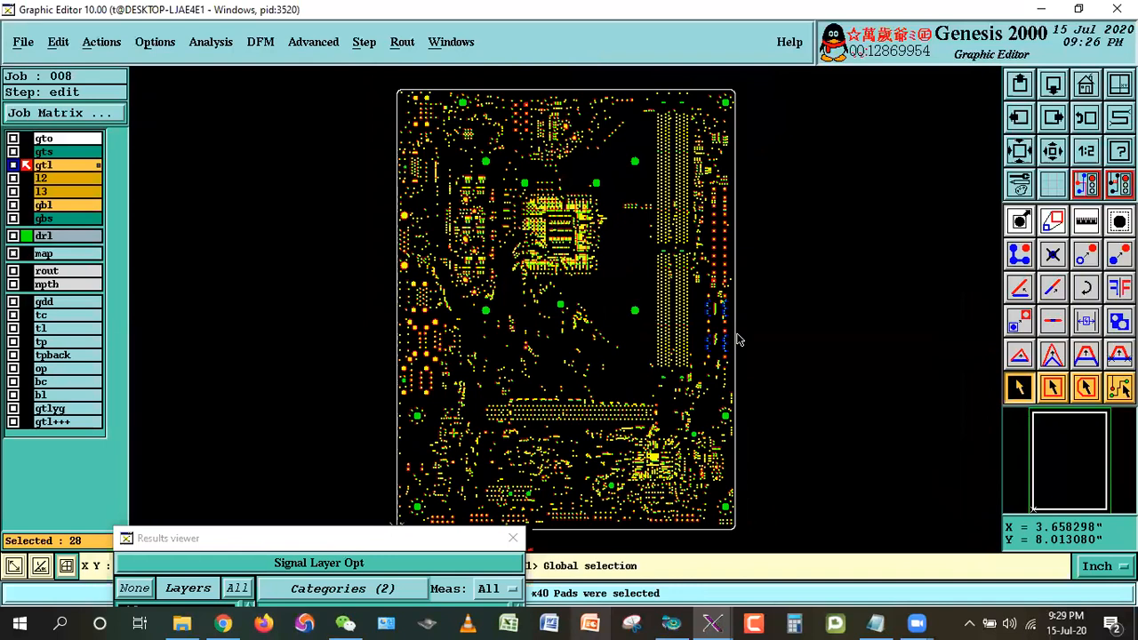
{"action": "right_click", "coordinate": [657, 316]}
{"action": "left_click", "coordinate": [637, 323]}
{"action": "left_click", "coordinate": [680, 295]}
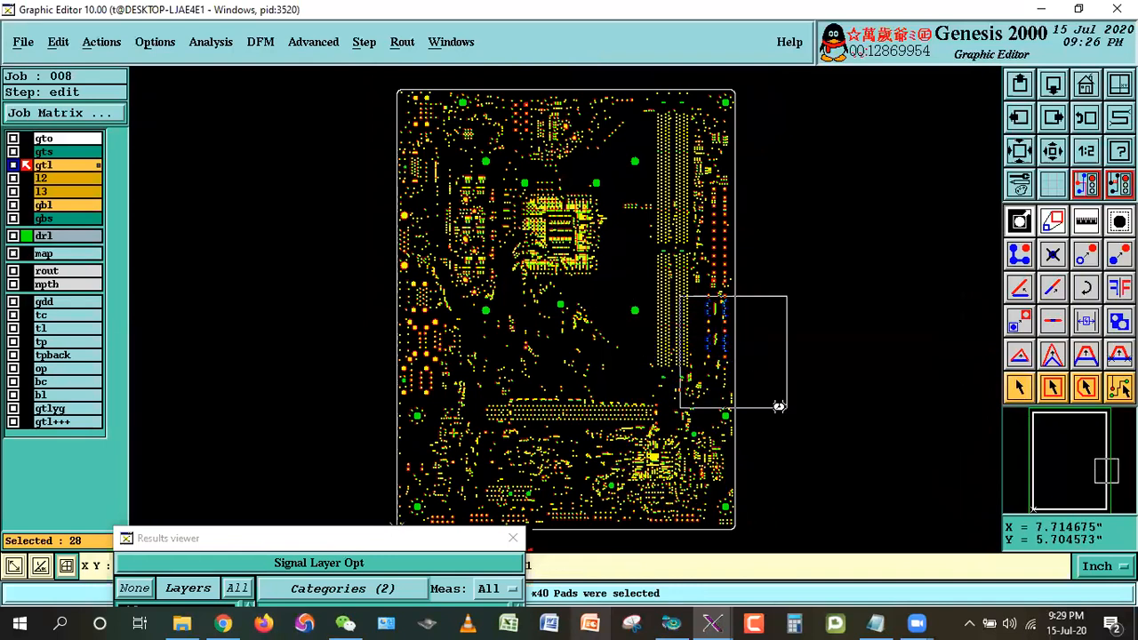
{"action": "left_click", "coordinate": [785, 409]}
{"action": "left_click", "coordinate": [57, 45]}
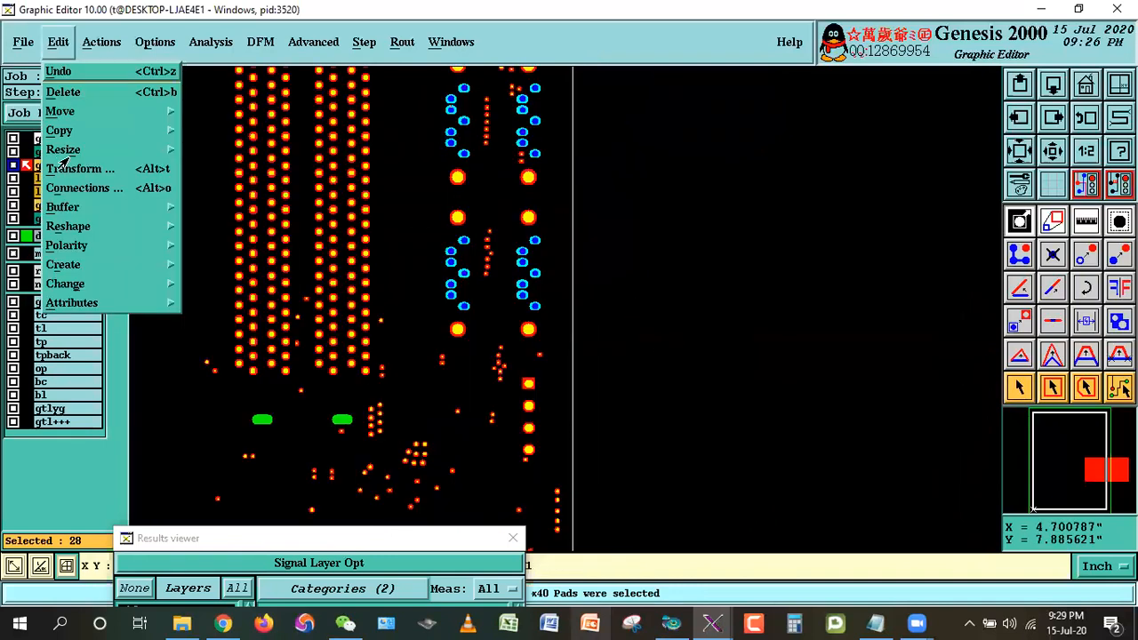
{"action": "mouse_move", "coordinate": [59, 151]}
{"action": "left_click", "coordinate": [221, 155]}
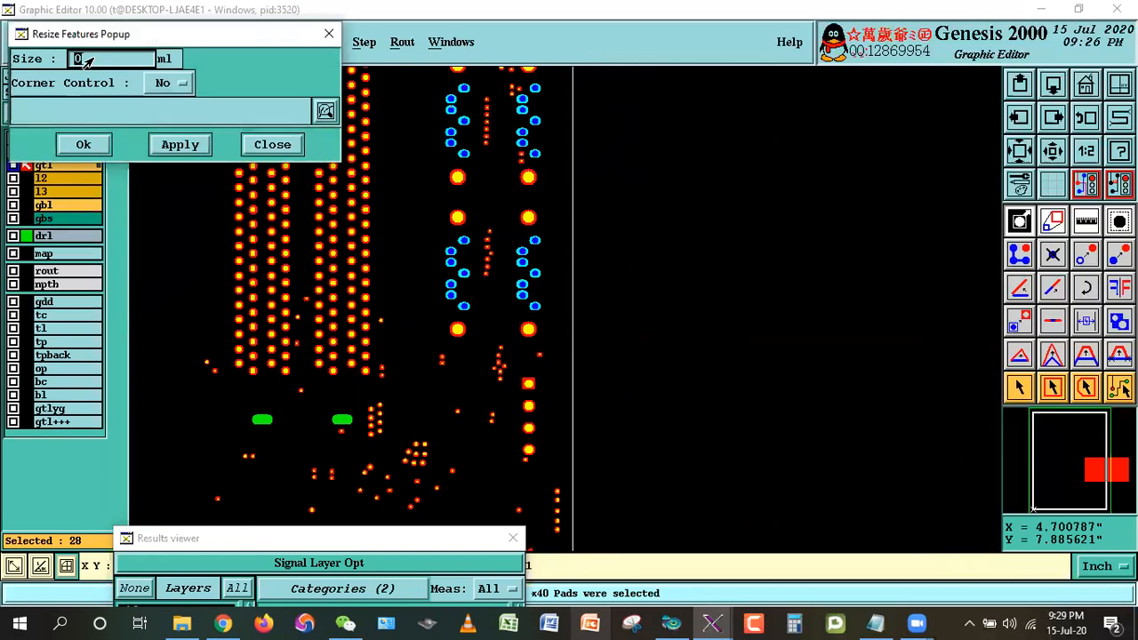
{"action": "left_click", "coordinate": [83, 144]}
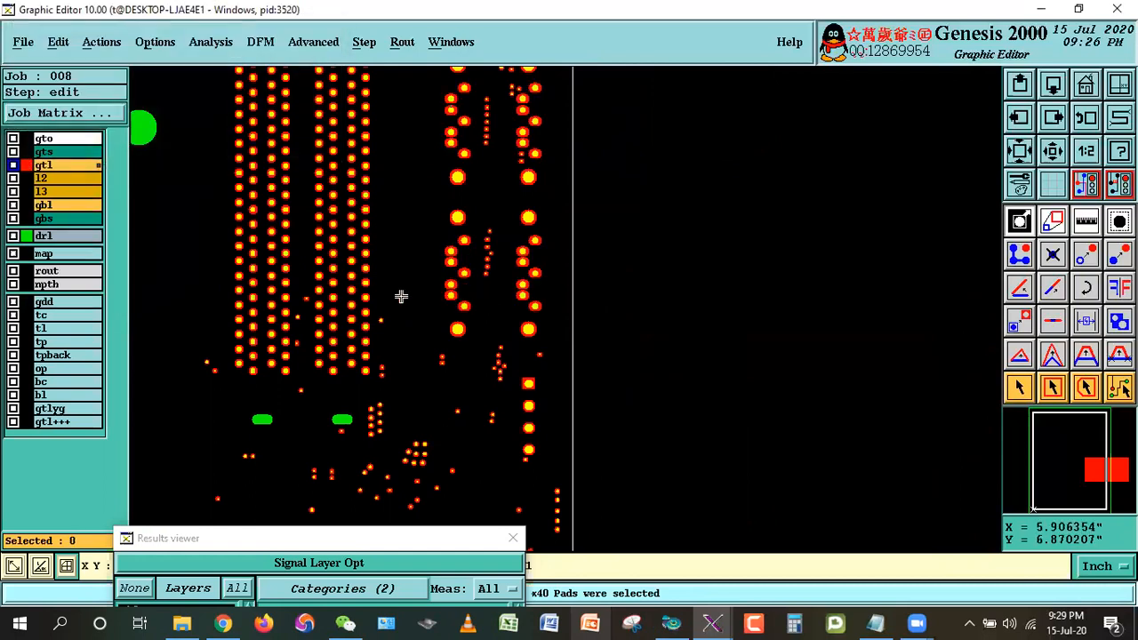
- Measure the annular ring between the drill and one of the resized oval pads on gtl
{"action": "key", "text": "ctrl+a"}
{"action": "left_click", "coordinate": [408, 226]}
{"action": "left_click", "coordinate": [507, 301]}
{"action": "key", "text": "ctrl+a"}
{"action": "left_click", "coordinate": [429, 157]}
{"action": "left_click", "coordinate": [622, 335]}
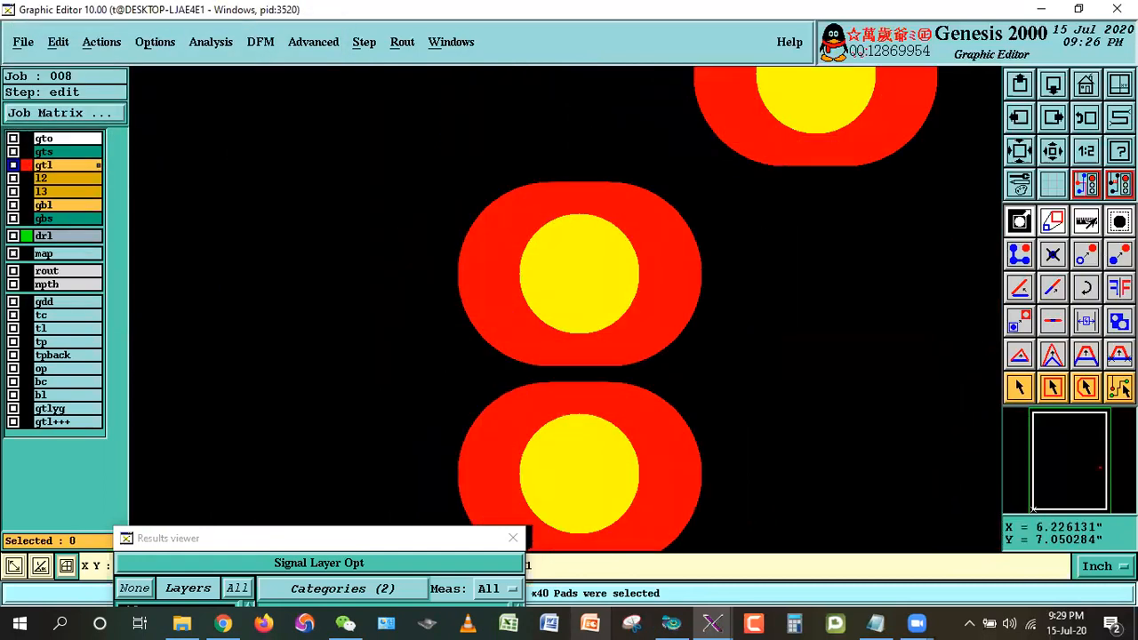
{"action": "left_click", "coordinate": [1088, 222]}
{"action": "left_click", "coordinate": [625, 294]}
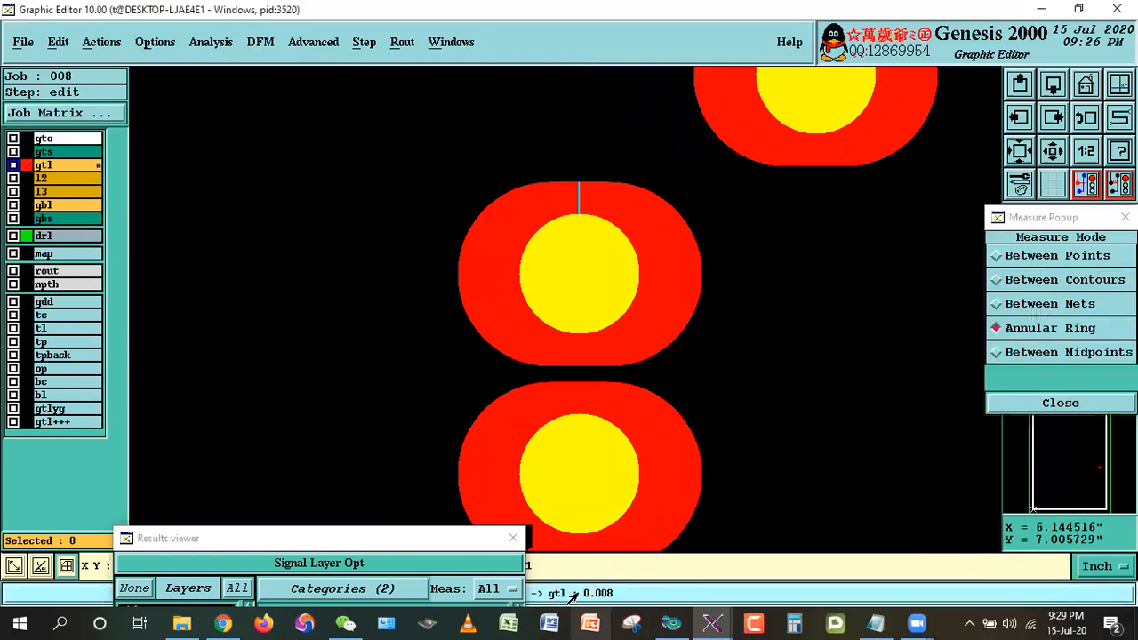
{"action": "left_click", "coordinate": [1061, 403]}
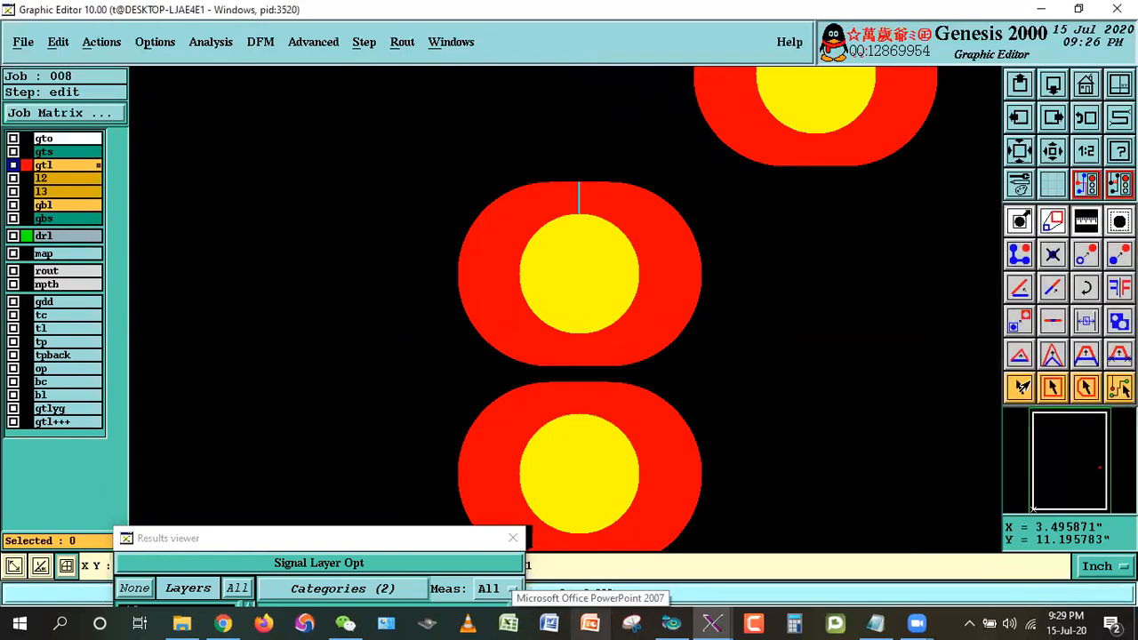
- Undo the resize of the oval pads on gtl
{"action": "left_click_drag", "start_coordinate": [272, 533], "coordinate": [225, 178]}
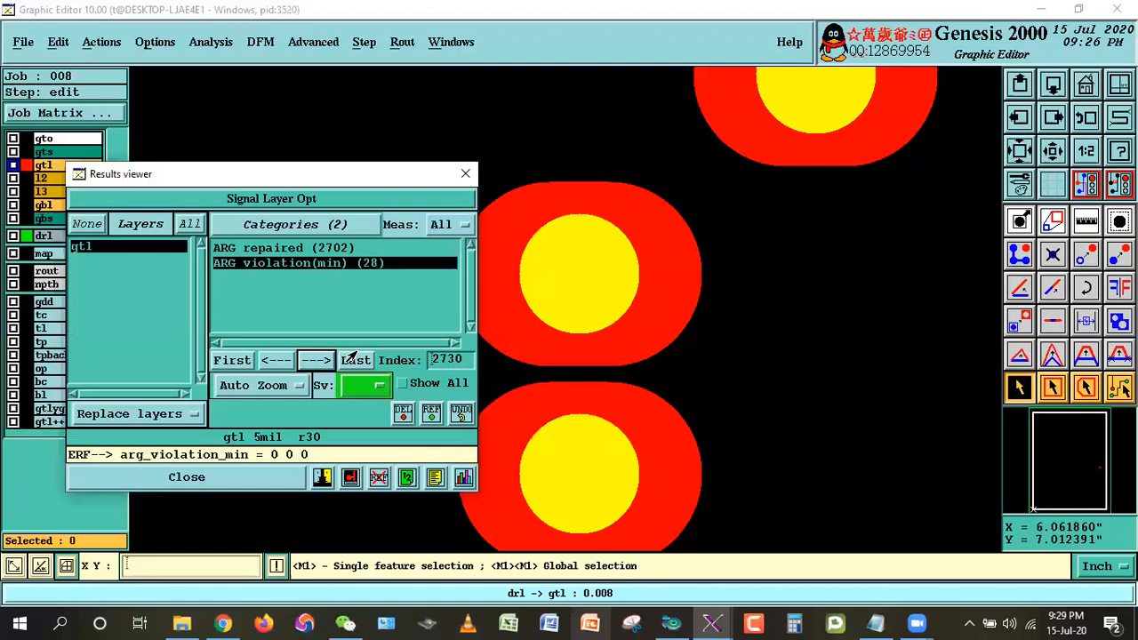
{"action": "left_click", "coordinate": [1020, 387]}
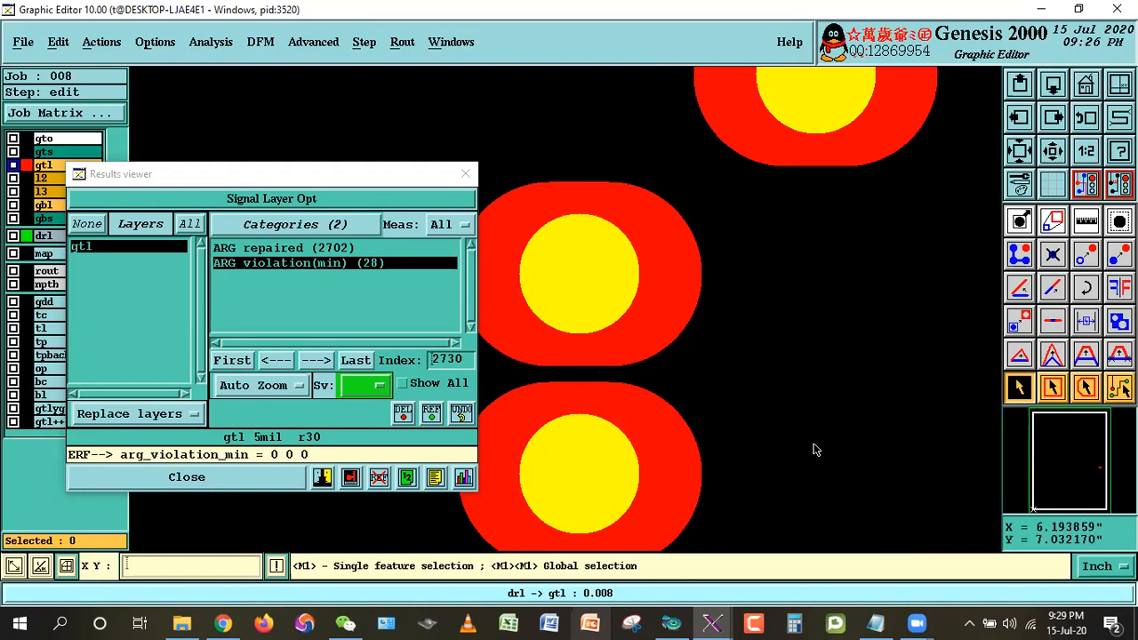
{"action": "left_click", "coordinate": [1053, 151]}
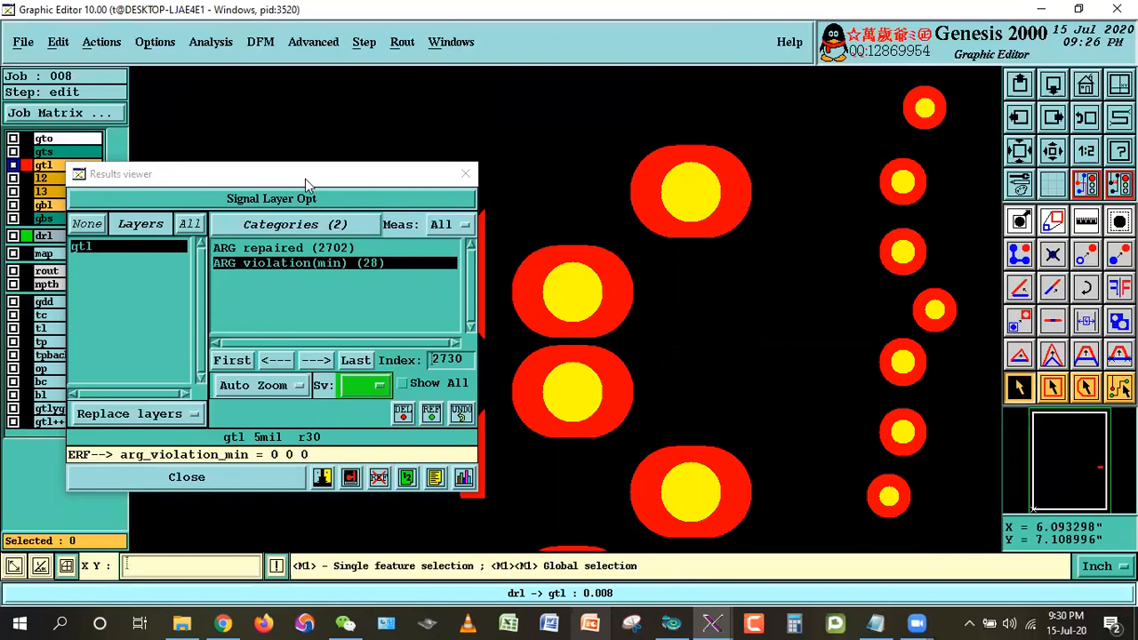
{"action": "left_click_drag", "start_coordinate": [305, 179], "coordinate": [415, 179]}
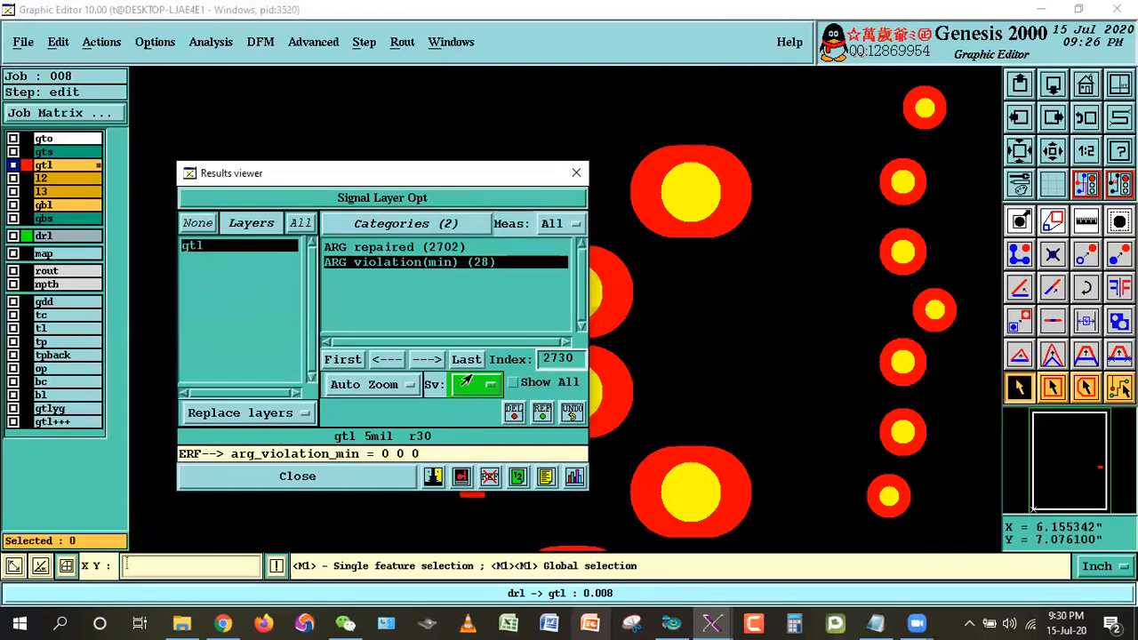
{"action": "right_click", "coordinate": [786, 140]}
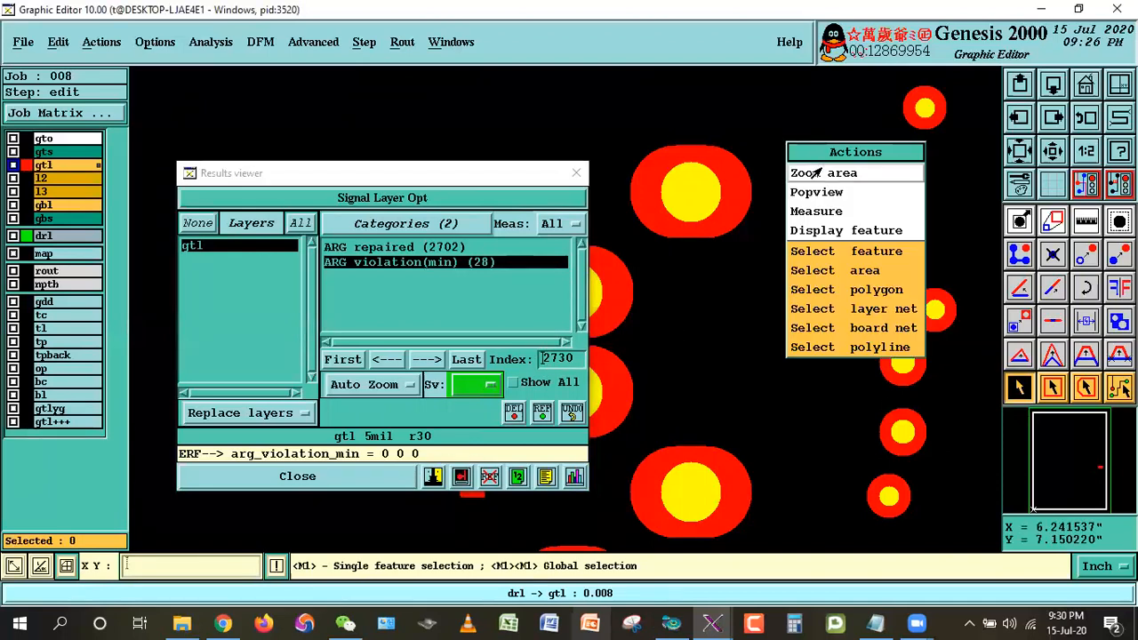
{"action": "left_click", "coordinate": [809, 174]}
{"action": "left_click", "coordinate": [747, 266]}
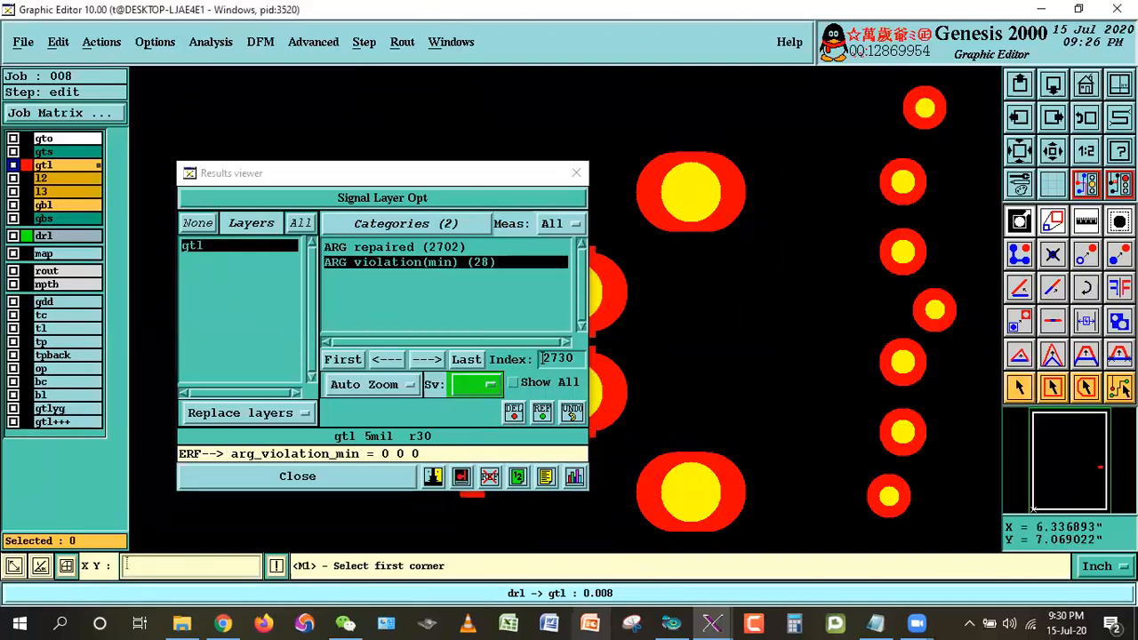
- Measure the annular ring of an oval pad on gtl at its restored size
{"action": "key", "text": "m"}
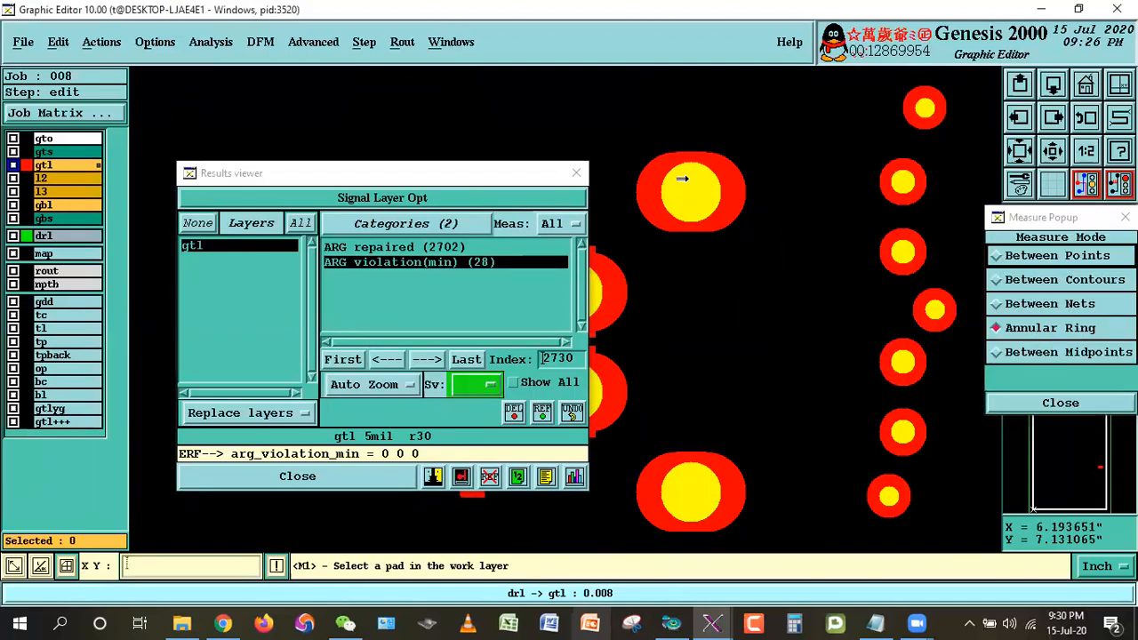
{"action": "left_click", "coordinate": [1060, 403]}
{"action": "left_click", "coordinate": [1017, 388]}
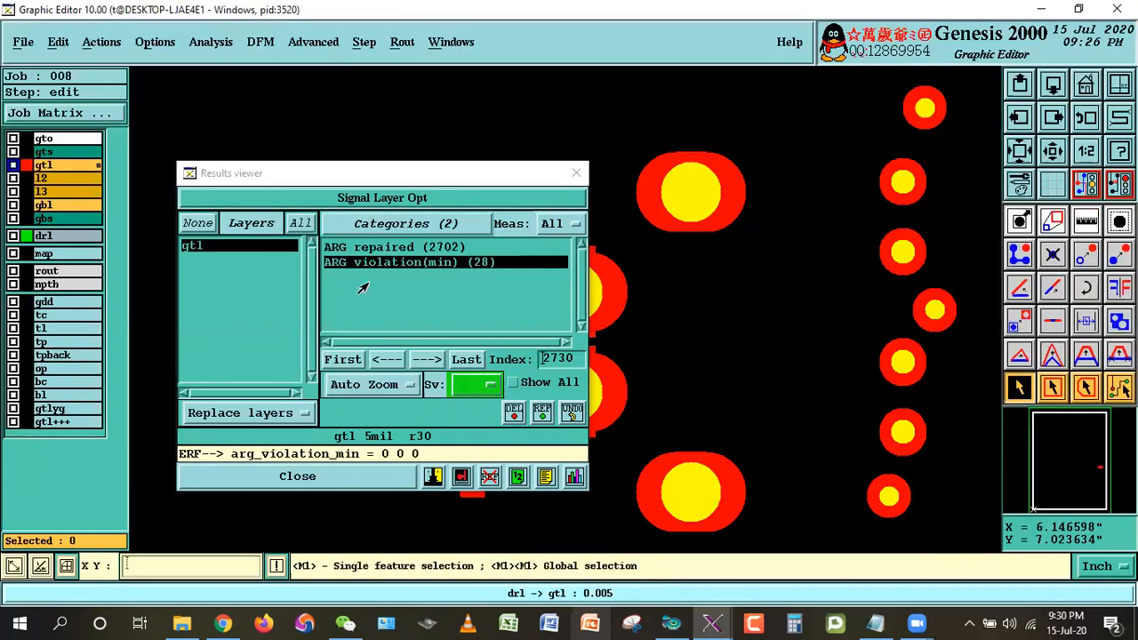
- Close the Signal Layer Opt results and hide the drl layer
{"action": "left_click", "coordinate": [297, 476]}
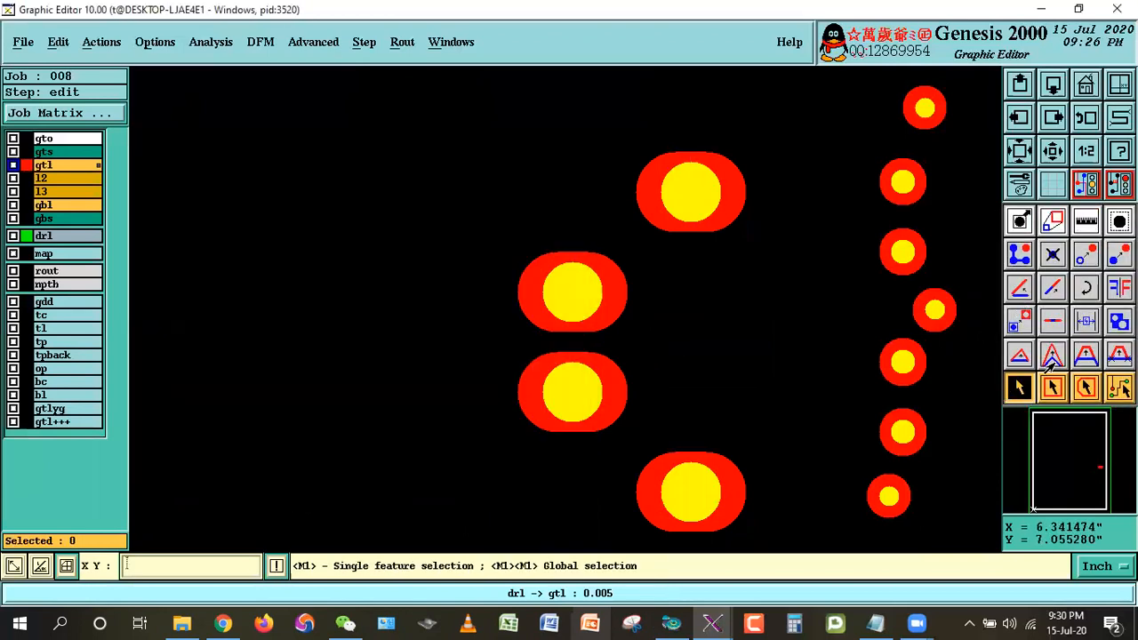
{"action": "left_click", "coordinate": [55, 239]}
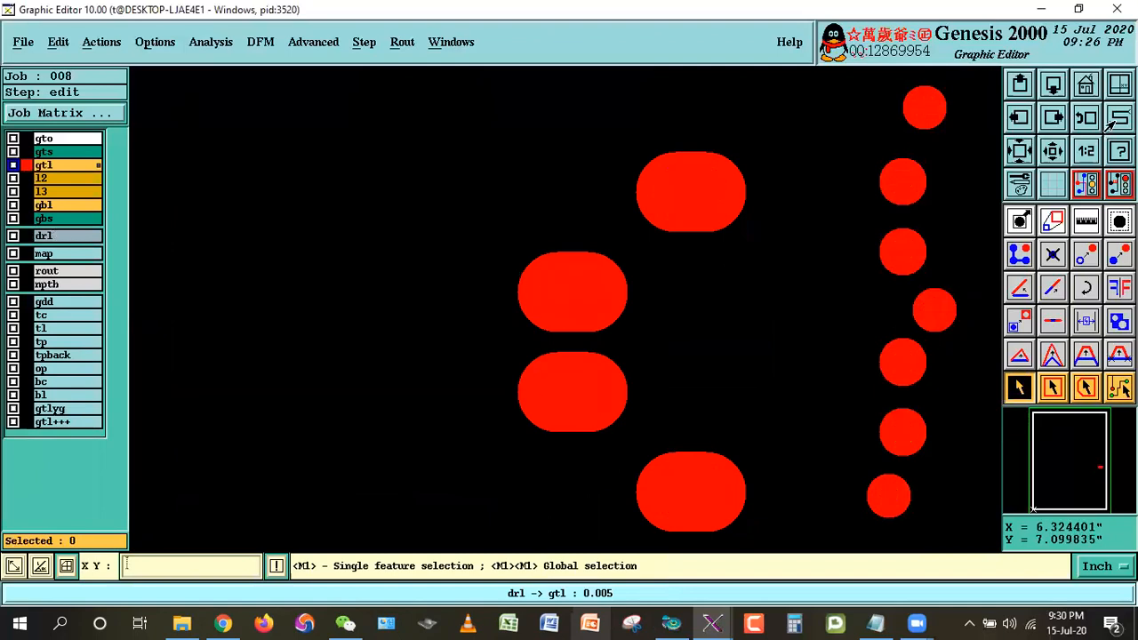
{"action": "left_click", "coordinate": [1086, 85]}
- Run Signal Layer Checks on the affected gtl layer and set the severity filter of its results to green
{"action": "left_click", "coordinate": [211, 41]}
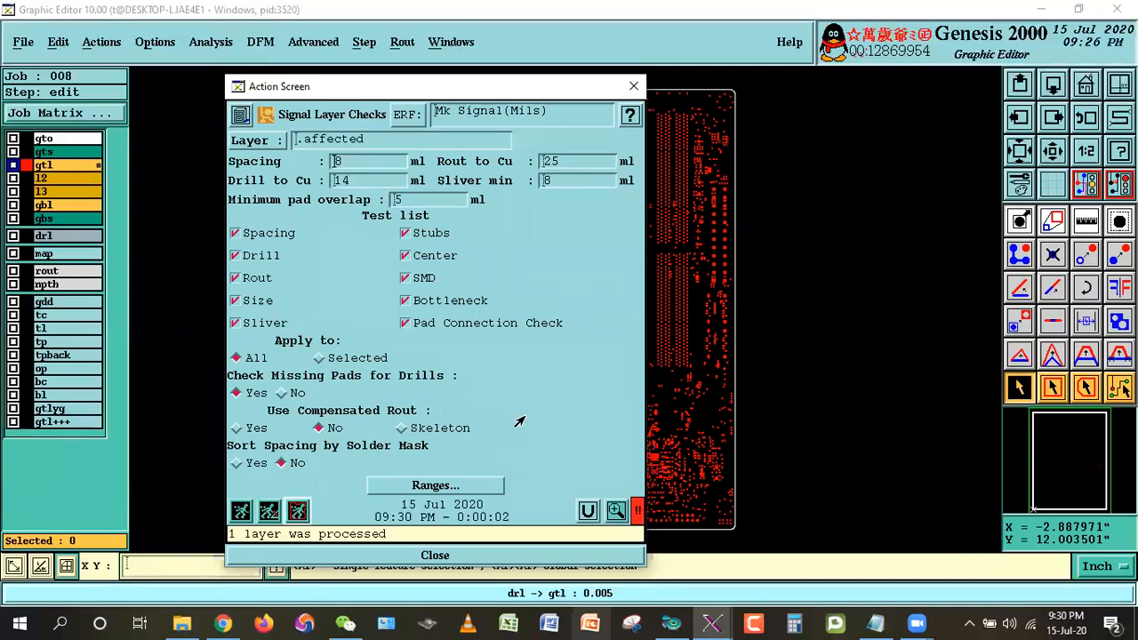
{"action": "left_click", "coordinate": [616, 511]}
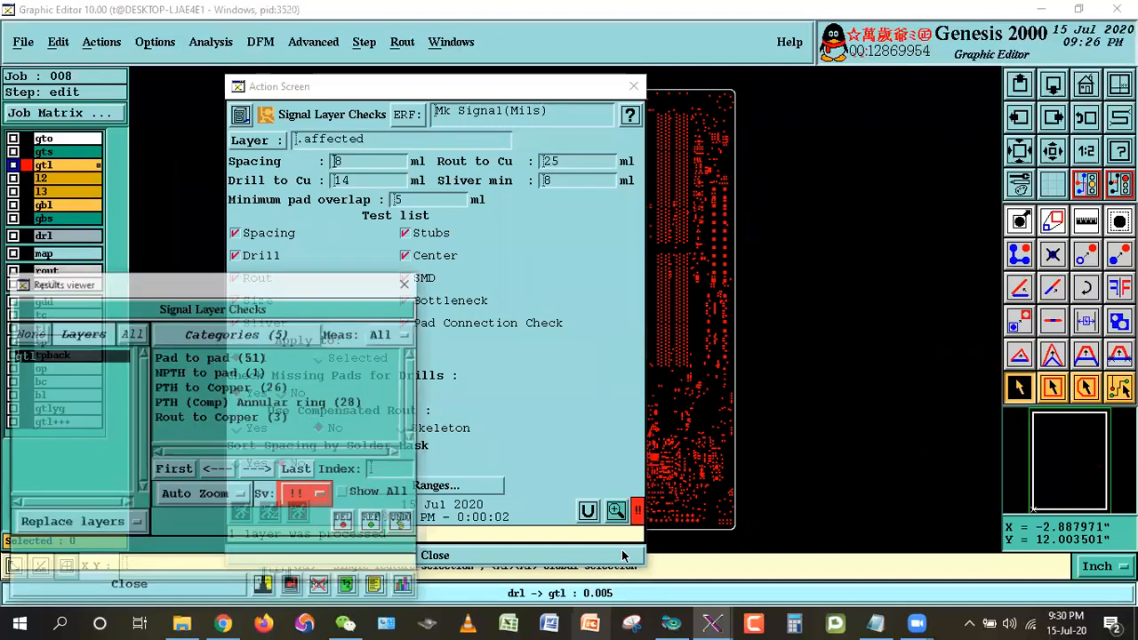
{"action": "left_click", "coordinate": [388, 390]}
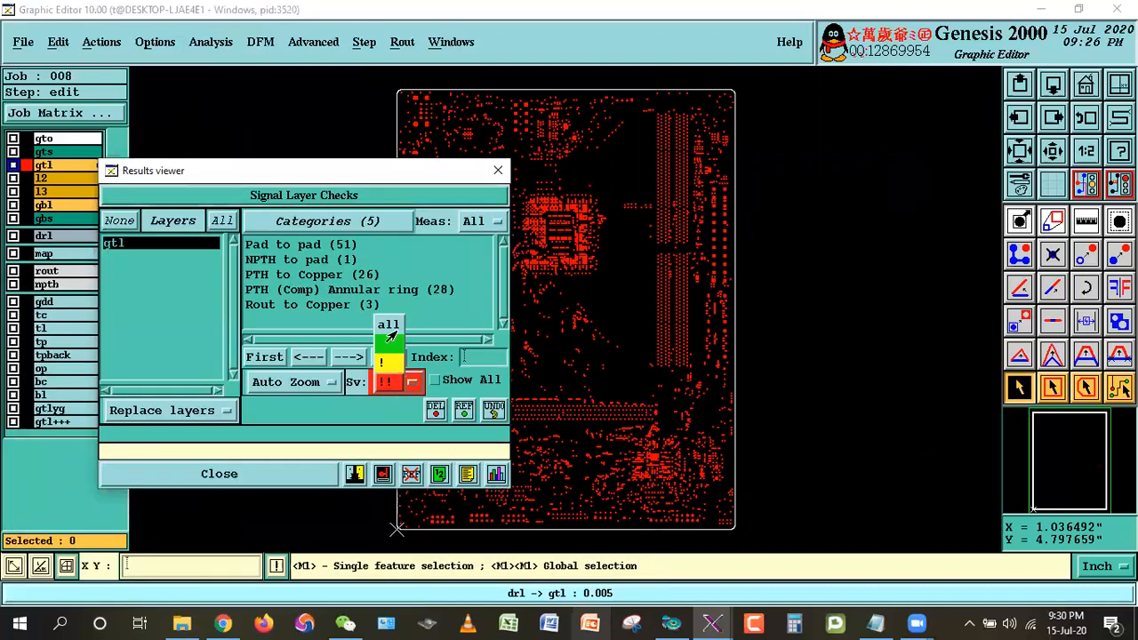
{"action": "left_click", "coordinate": [391, 325]}
{"action": "left_click", "coordinate": [398, 382]}
{"action": "left_click", "coordinate": [387, 404]}
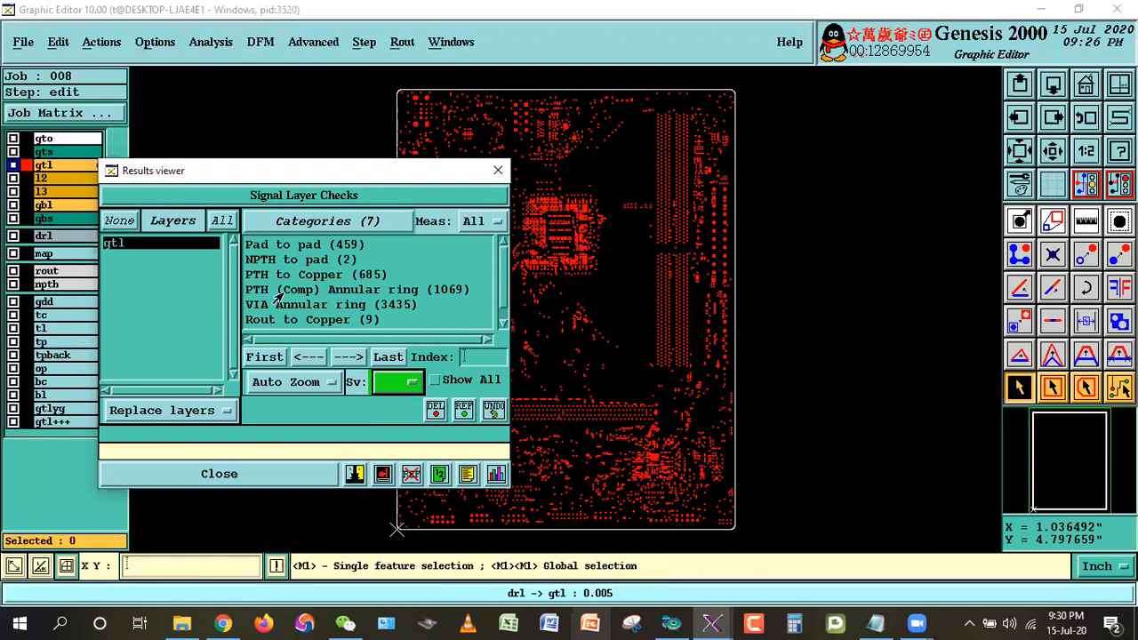
- Show the histogram of the PTH (Comp) Annular ring results and set its resolution to 0.1
{"action": "left_click", "coordinate": [371, 292]}
{"action": "left_click", "coordinate": [496, 474]}
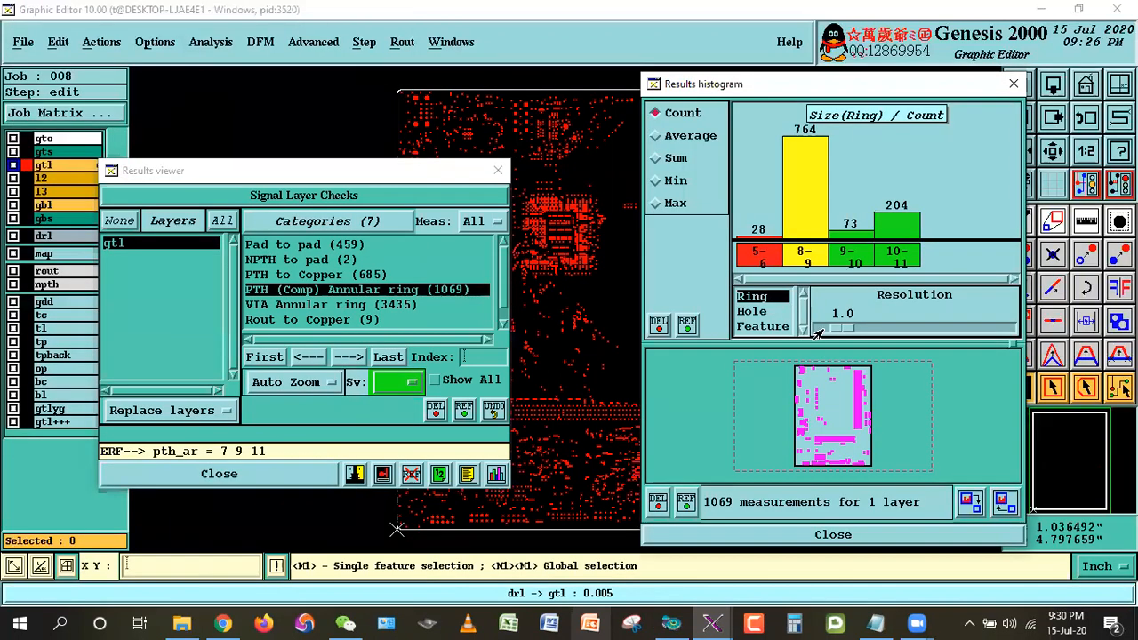
{"action": "left_click_drag", "start_coordinate": [834, 329], "coordinate": [776, 336]}
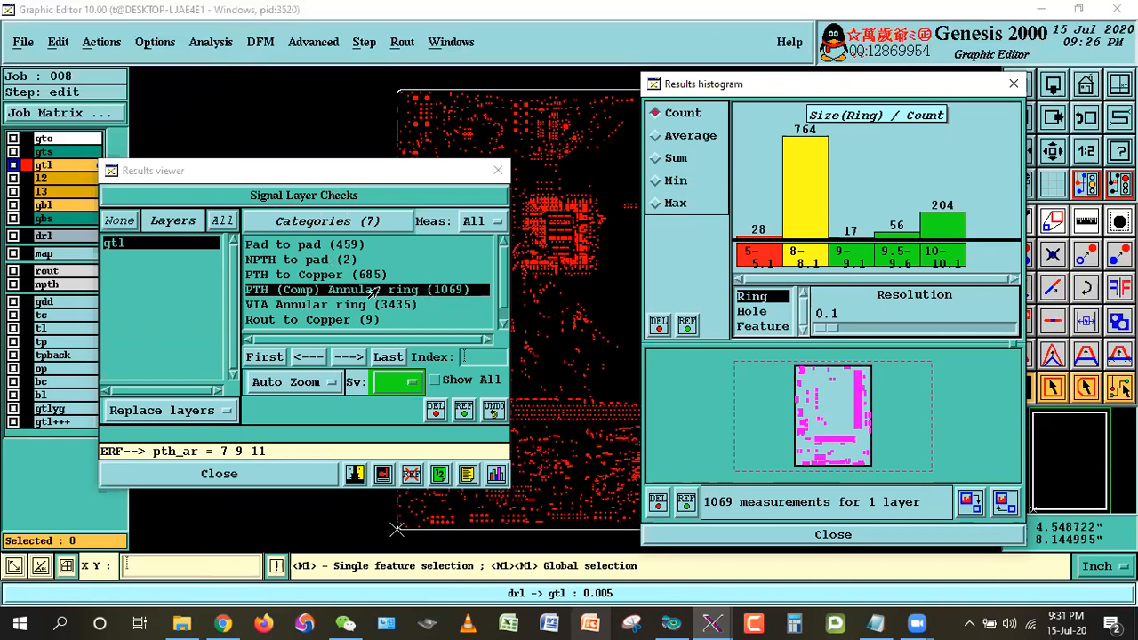
{"action": "left_click_drag", "start_coordinate": [833, 332], "coordinate": [815, 331]}
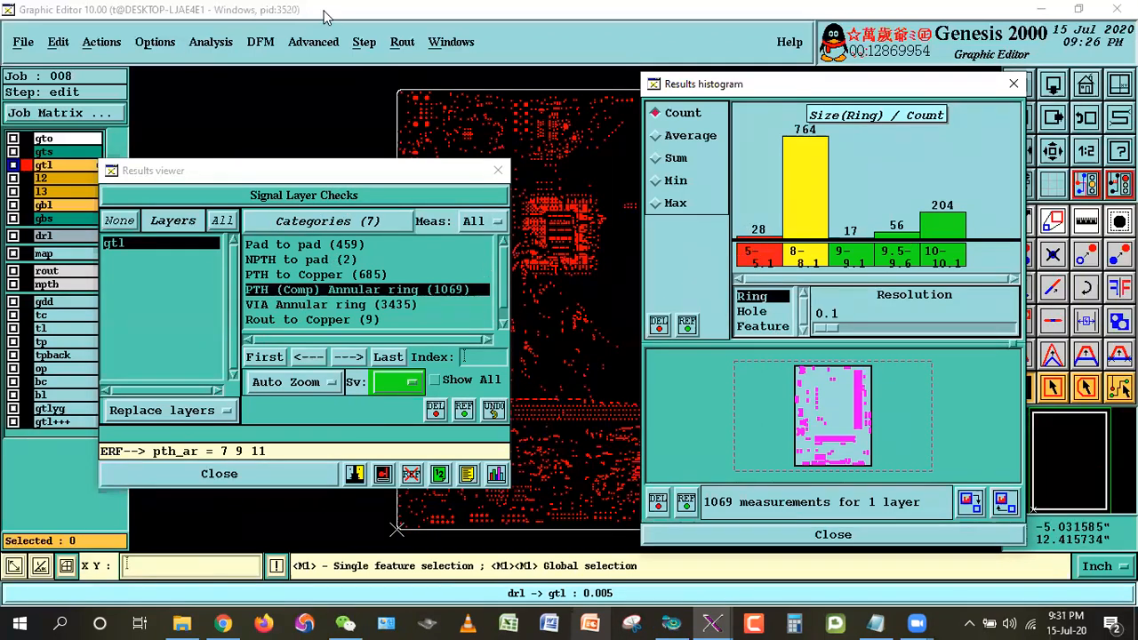
- Close the Signal Layer Checks results viewer together with its histogram
{"action": "left_click", "coordinate": [260, 42]}
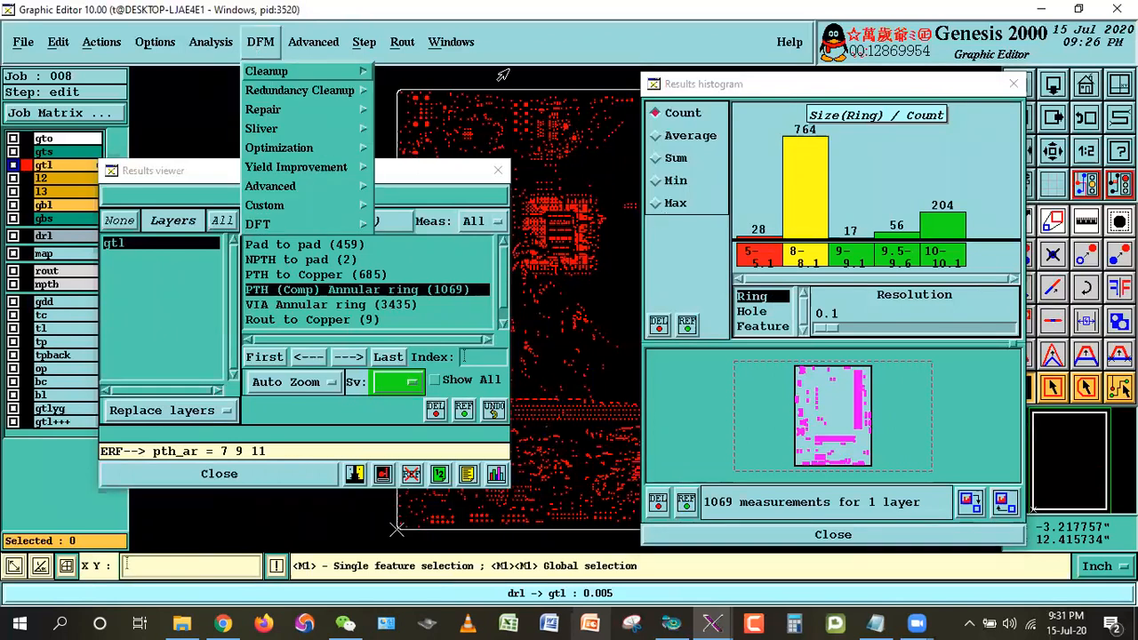
{"action": "left_click", "coordinate": [206, 185]}
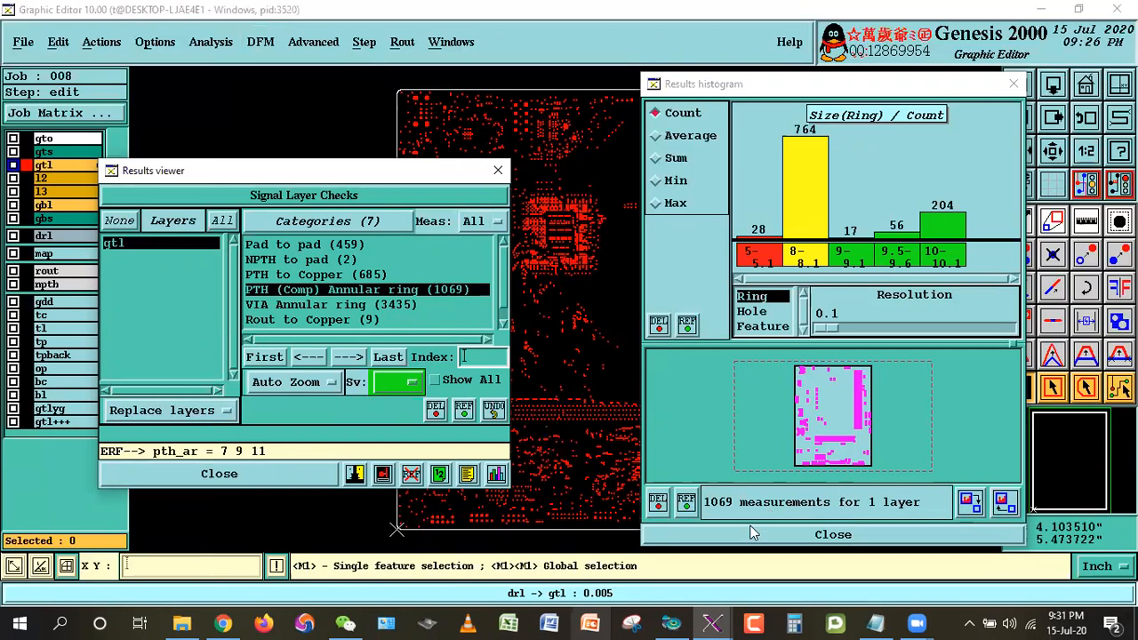
{"action": "left_click", "coordinate": [295, 478]}
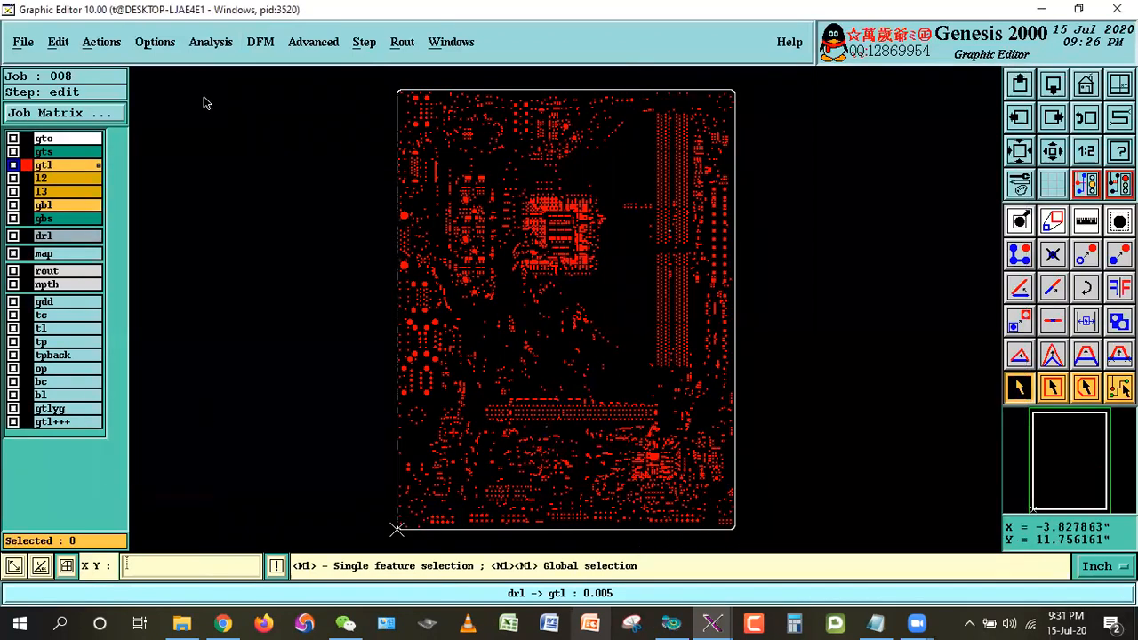
- Reopen the Signal Layer Checks results for gtl and select the PTH (Comp) Annular ring category
{"action": "left_click", "coordinate": [210, 42]}
{"action": "left_click", "coordinate": [218, 93]}
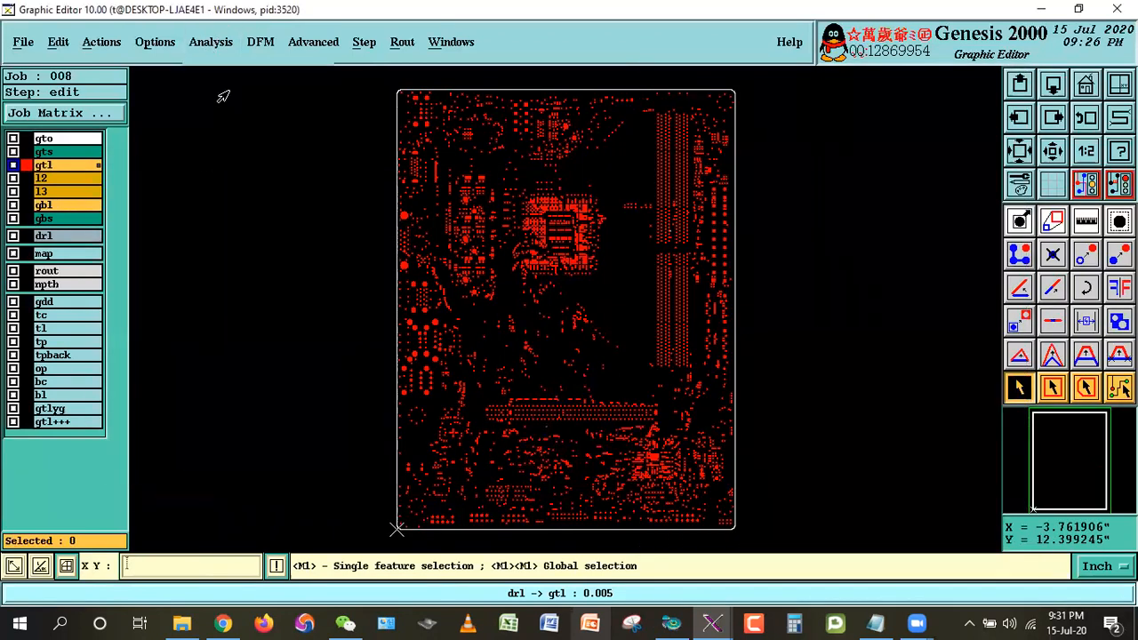
{"action": "left_click_drag", "start_coordinate": [160, 80], "coordinate": [240, 63]}
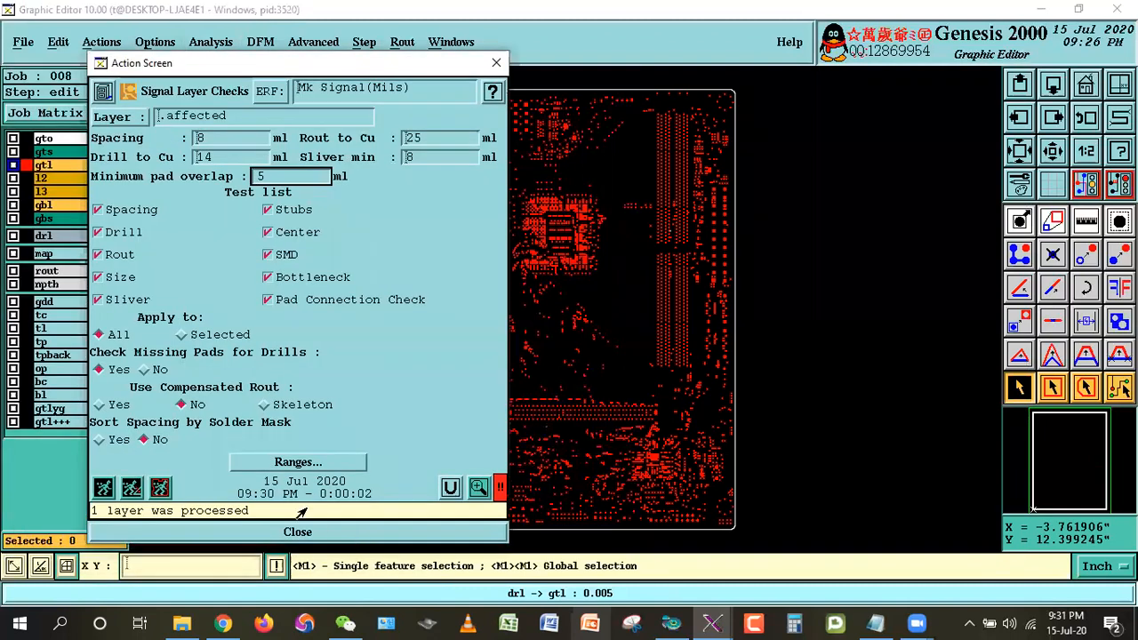
{"action": "left_click", "coordinate": [479, 488]}
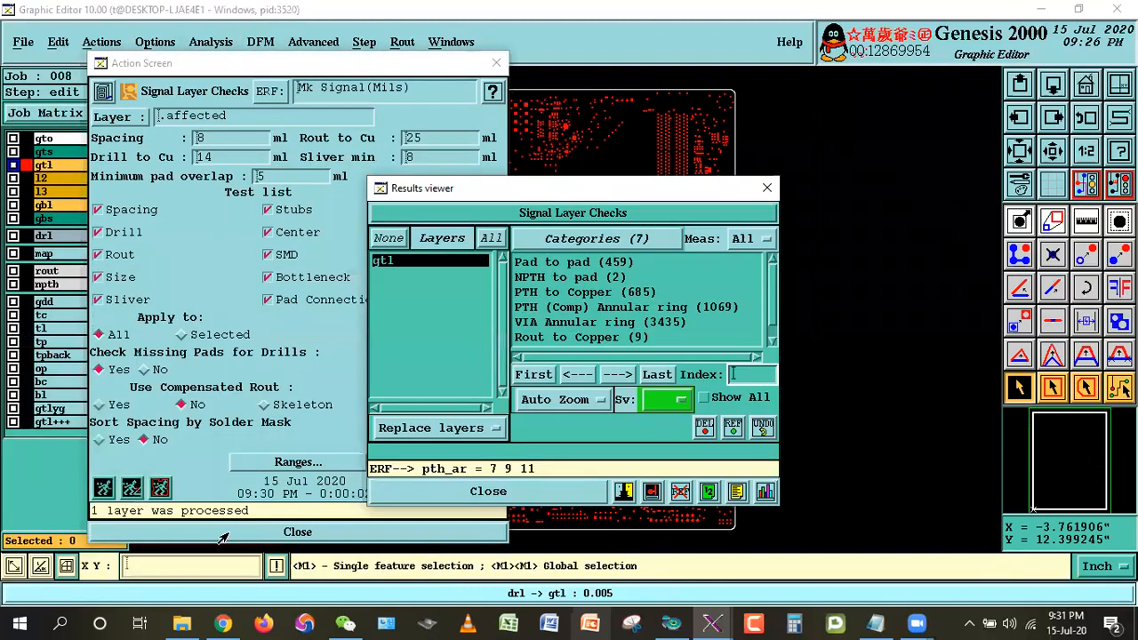
{"action": "left_click", "coordinate": [534, 308]}
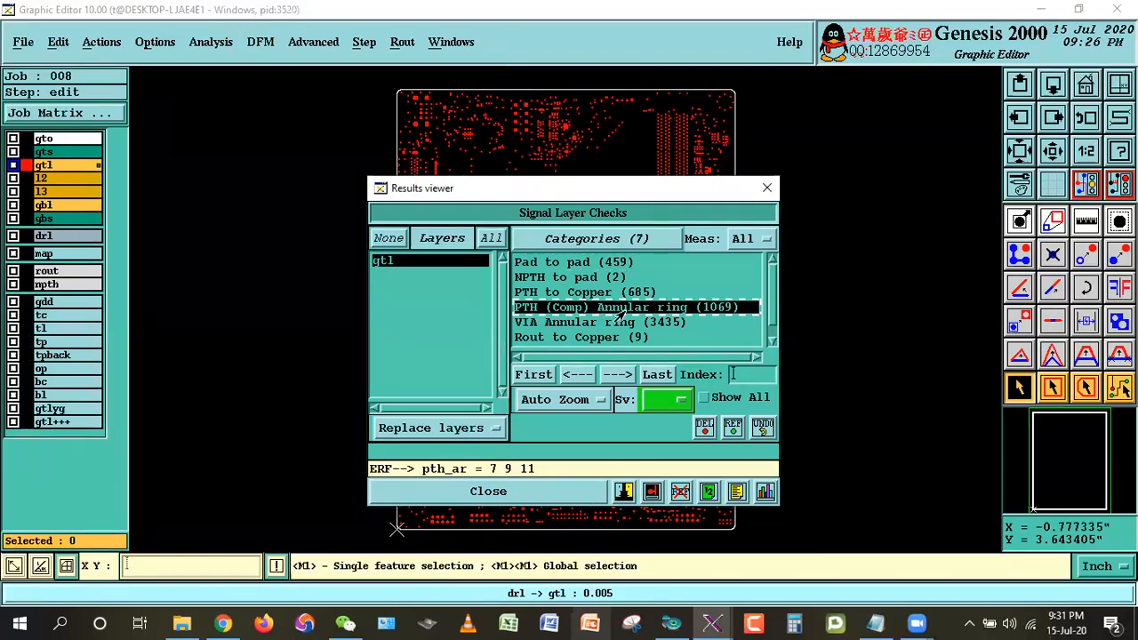
- Review the PTH (Comp) Annular ring histogram at a resolution of 0.1, and close the Signal Layer Checks results
{"action": "left_click", "coordinate": [765, 492]}
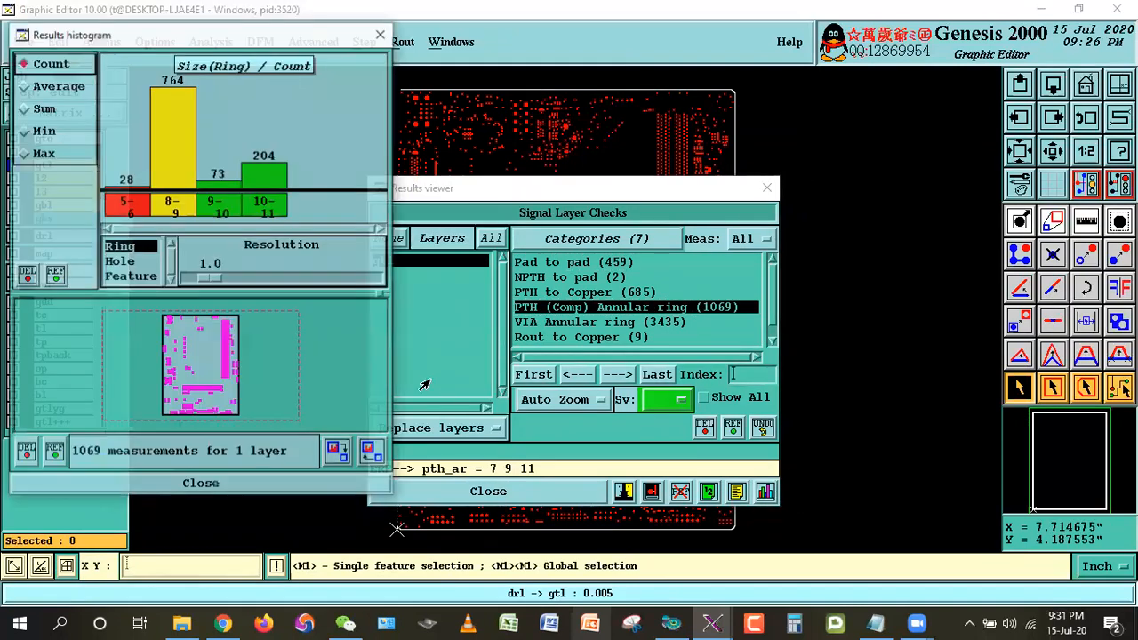
{"action": "left_click", "coordinate": [192, 281]}
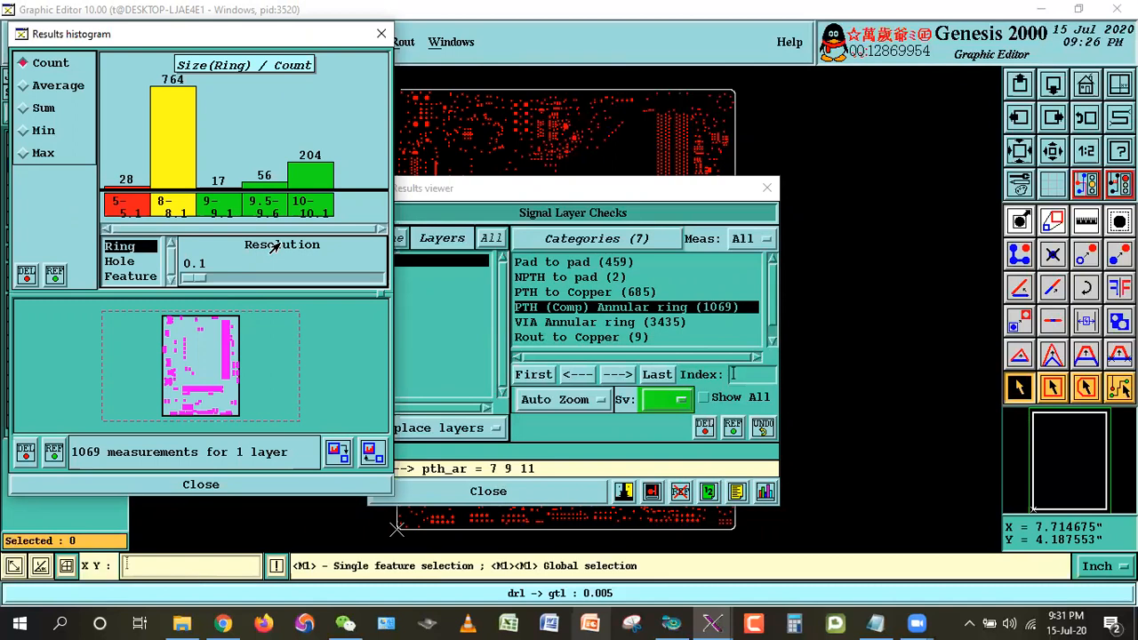
{"action": "left_click", "coordinate": [1020, 387]}
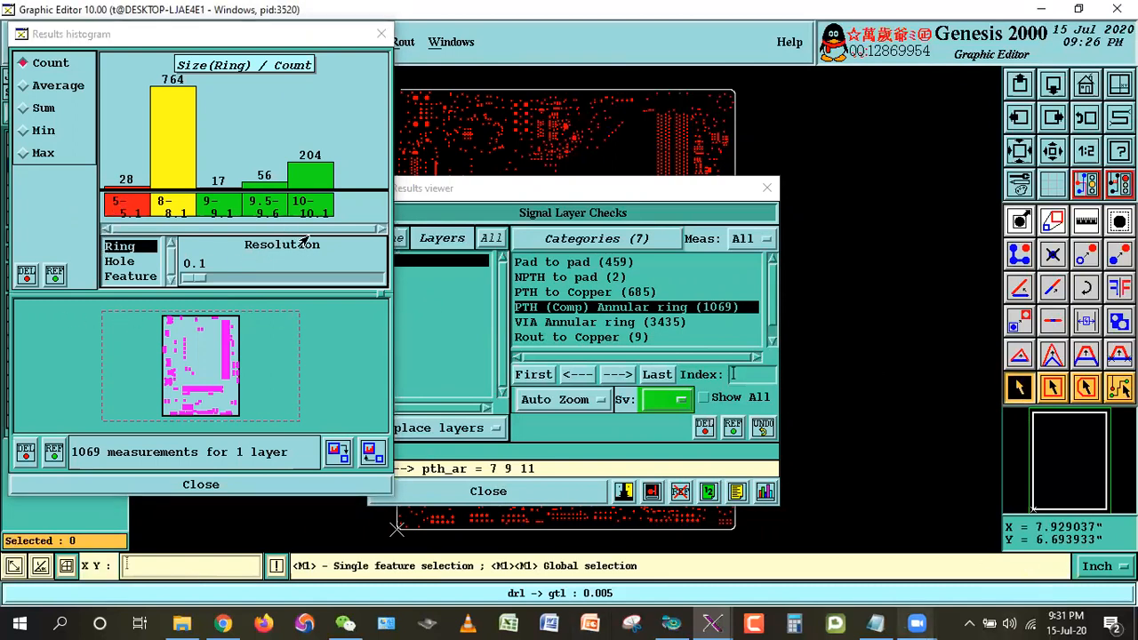
{"action": "left_click_drag", "start_coordinate": [494, 190], "coordinate": [617, 184]}
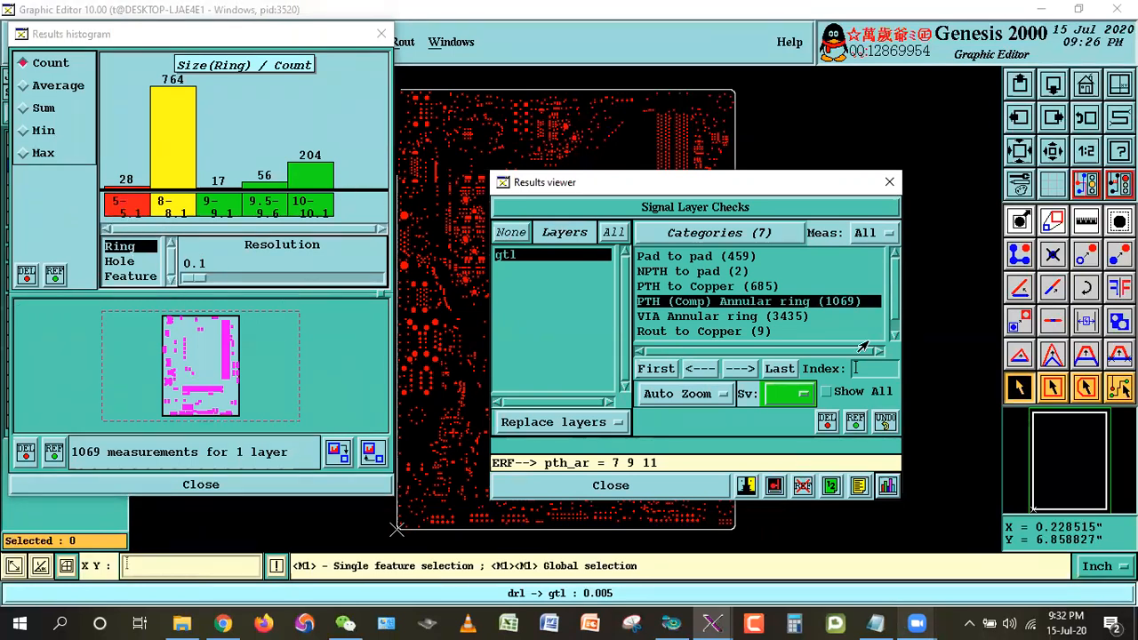
{"action": "left_click", "coordinate": [686, 488]}
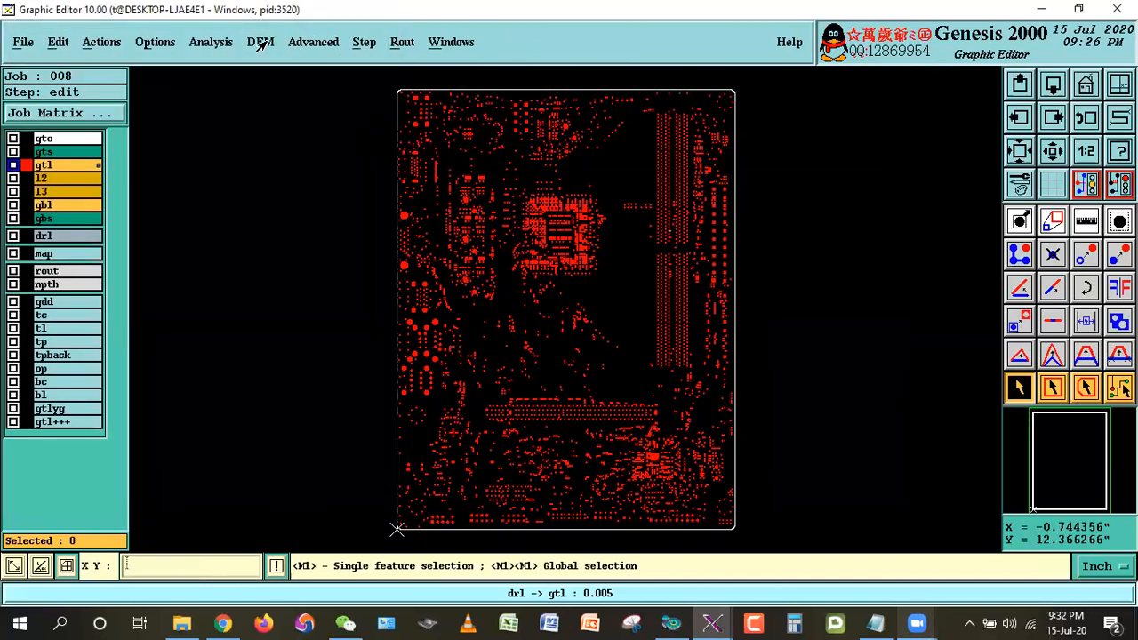
- Reopen the Signal Layer Opt settings to review the annular ring values used, and close them
{"action": "left_click", "coordinate": [261, 44]}
{"action": "mouse_move", "coordinate": [276, 148]}
{"action": "left_click", "coordinate": [420, 153]}
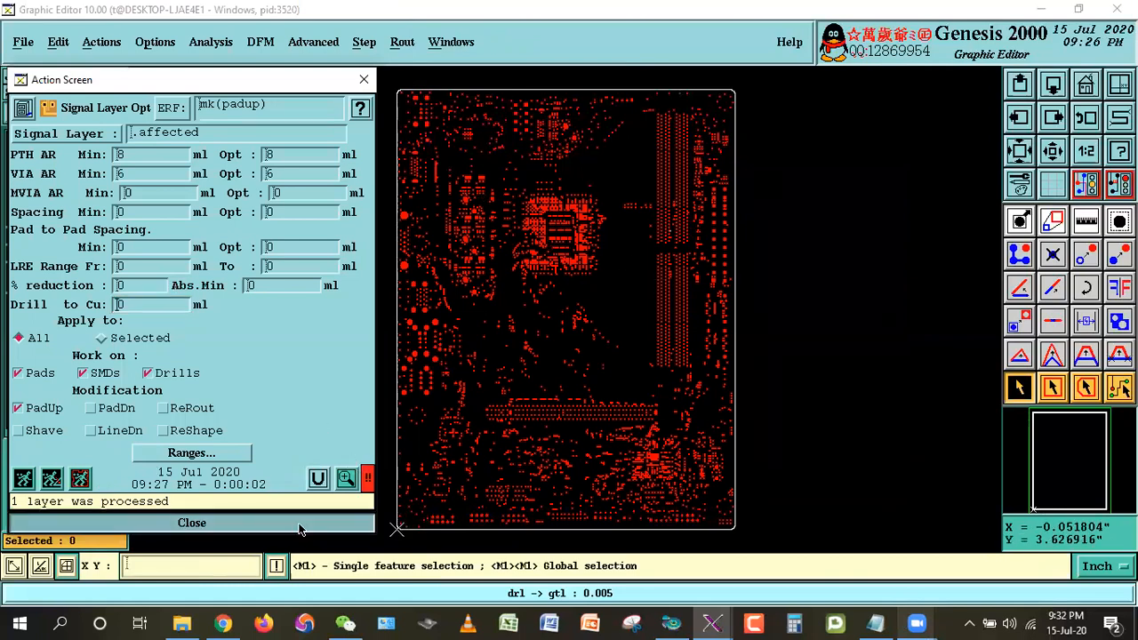
{"action": "left_click", "coordinate": [192, 523]}
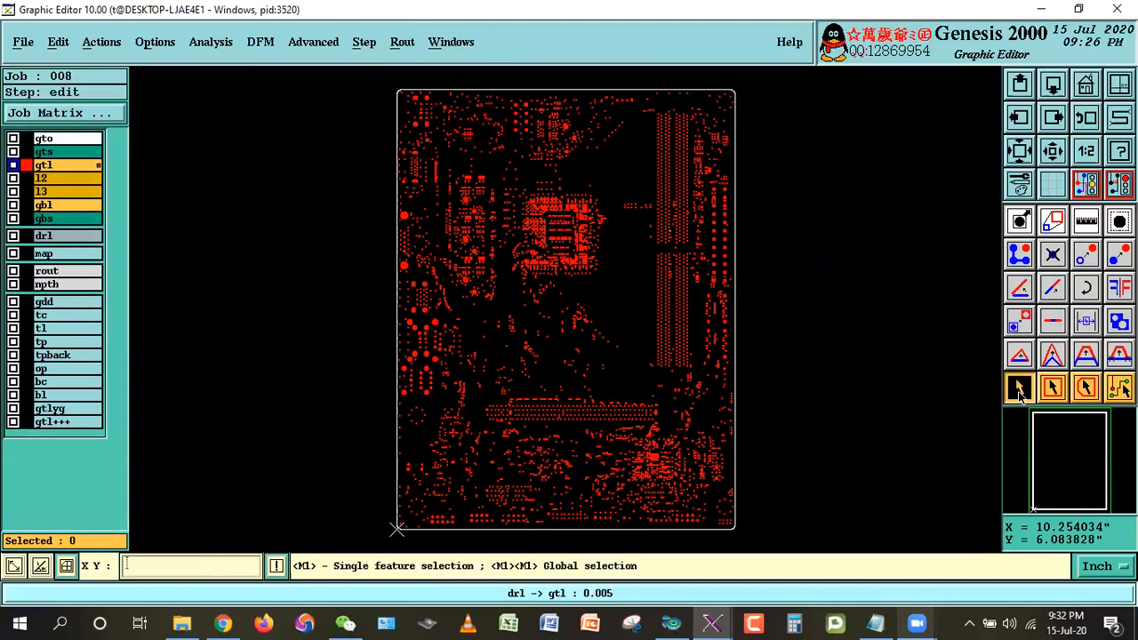
- Check the annular ring instructions under item 11 of Outer Layer Steps.txt in Notepad, and return to the Graphic Editor
{"action": "left_click", "coordinate": [876, 624]}
{"action": "left_click_drag", "start_coordinate": [434, 379], "coordinate": [400, 378]}
{"action": "left_click_drag", "start_coordinate": [85, 347], "coordinate": [495, 345]}
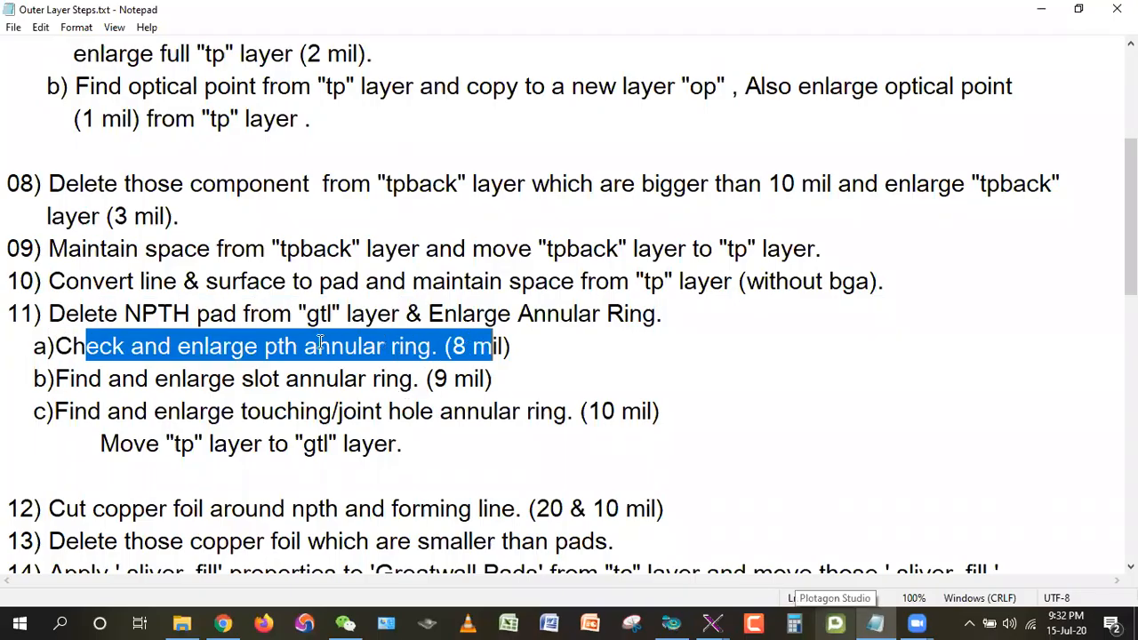
{"action": "left_click_drag", "start_coordinate": [265, 347], "coordinate": [828, 374]}
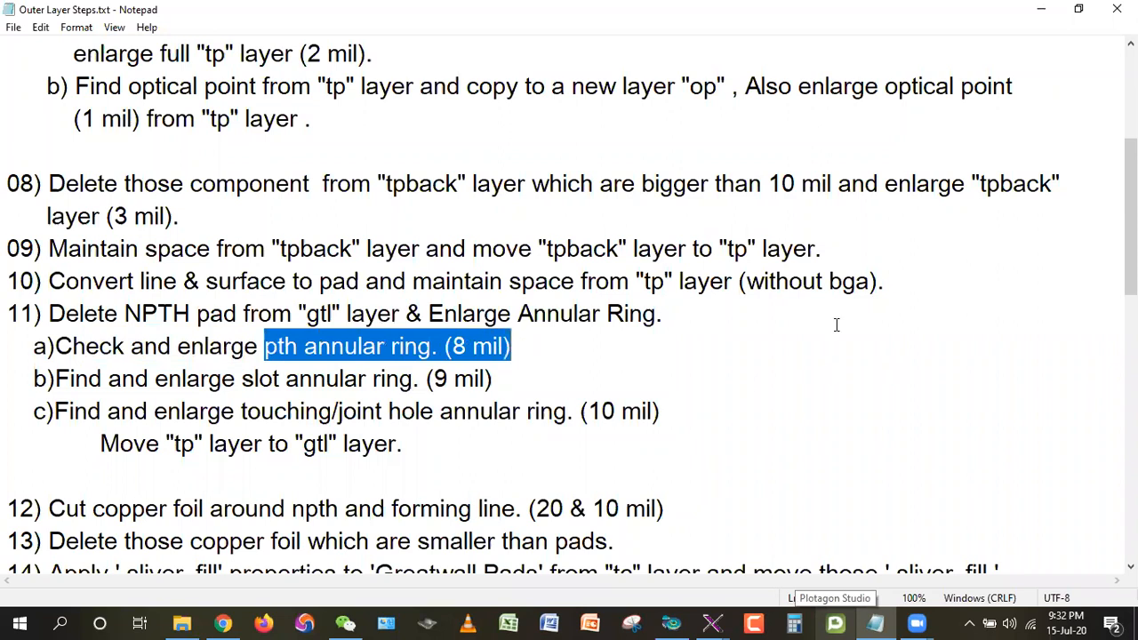
{"action": "left_click", "coordinate": [516, 379]}
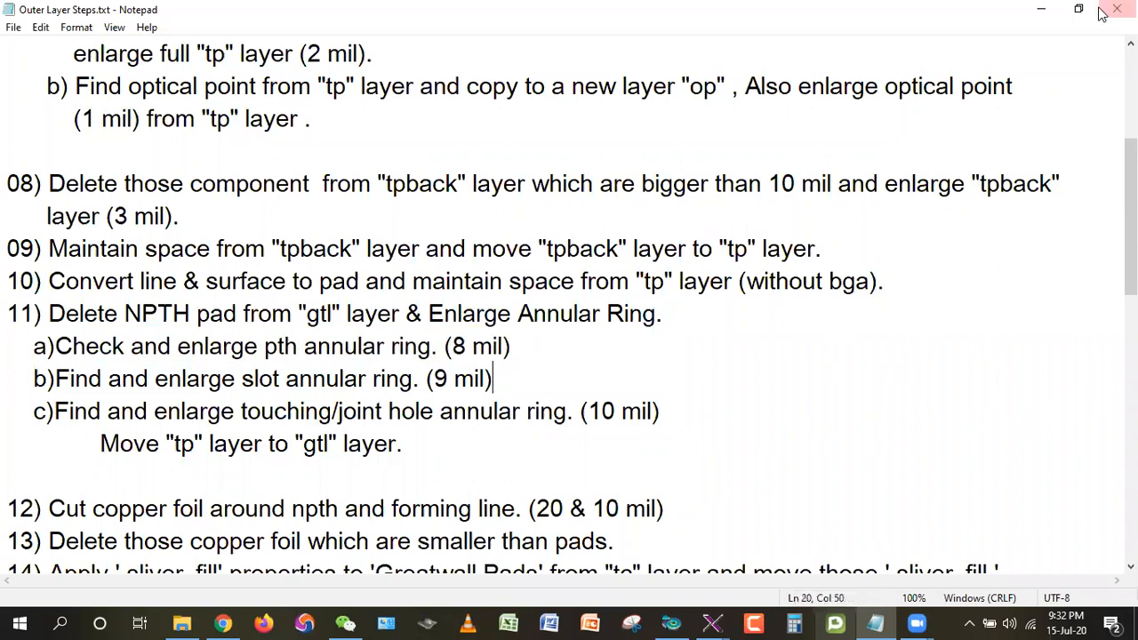
{"action": "key", "text": "shift+Home"}
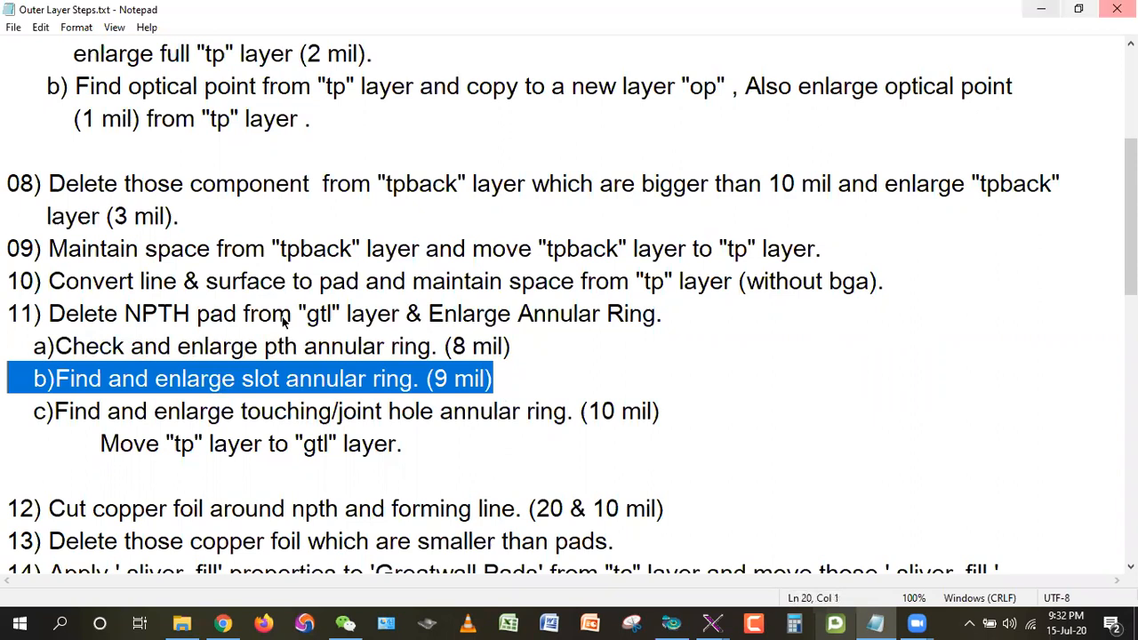
{"action": "key", "text": "alt+Tab"}
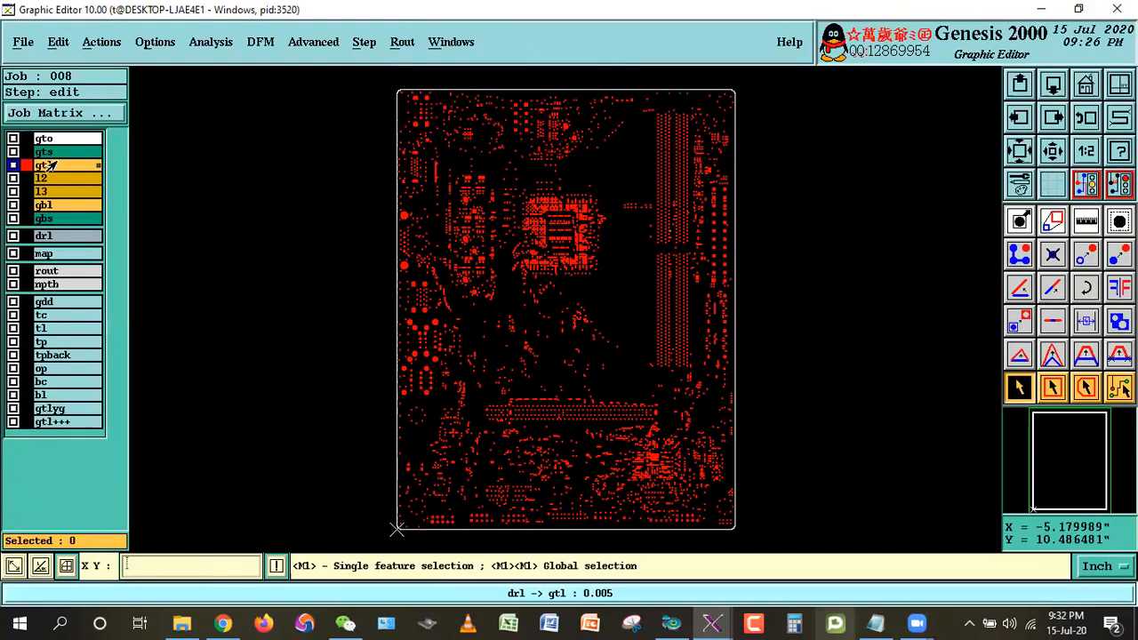
- Display the drl layer and select its r60 lines from the layer's features histogram
{"action": "left_click", "coordinate": [47, 237]}
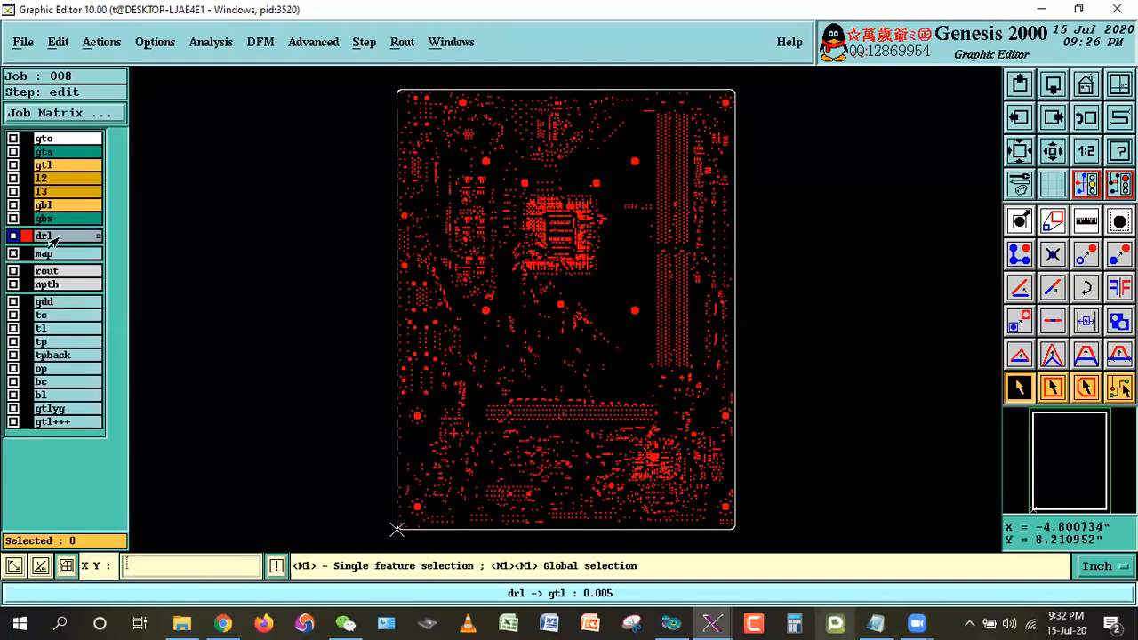
{"action": "right_click", "coordinate": [54, 240]}
{"action": "left_click", "coordinate": [133, 112]}
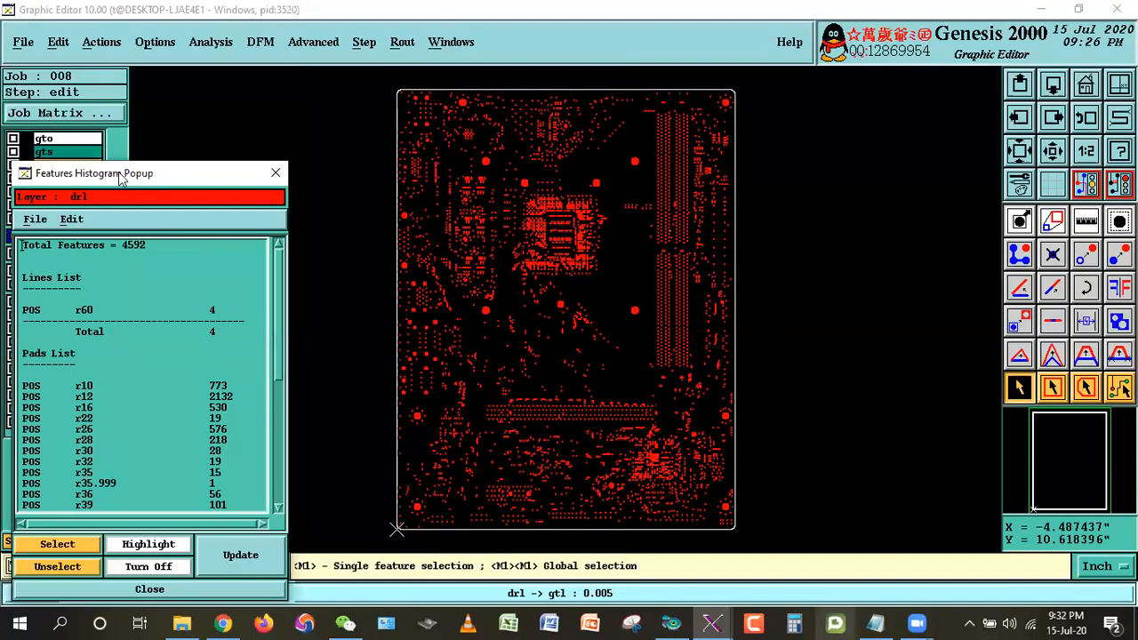
{"action": "left_click_drag", "start_coordinate": [123, 177], "coordinate": [242, 98]}
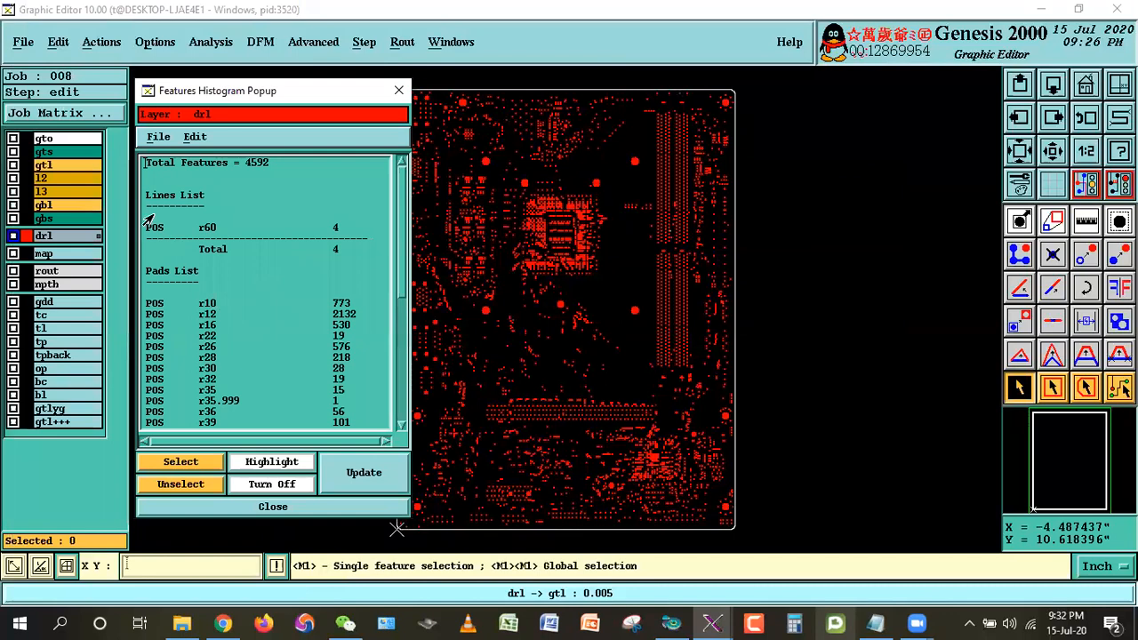
{"action": "left_click", "coordinate": [207, 227]}
{"action": "left_click", "coordinate": [200, 463]}
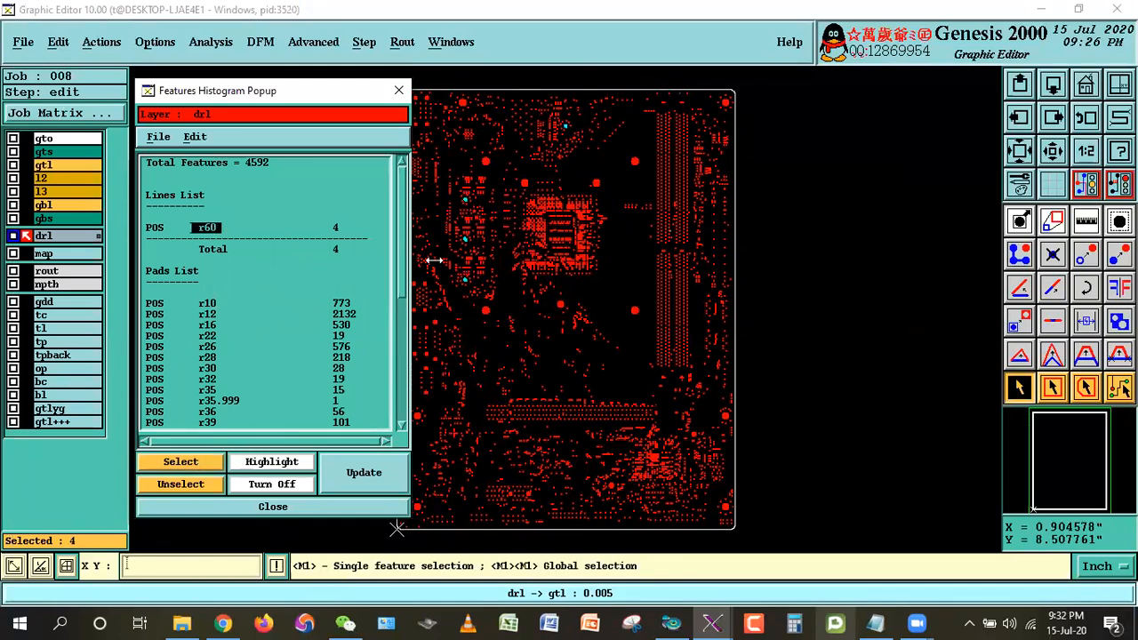
- Add all oval pads, from oval103x36 to oval95.999x44.999, to the drl selection
{"action": "scroll", "coordinate": [396, 389], "scroll_direction": "down", "scroll_amount": 5}
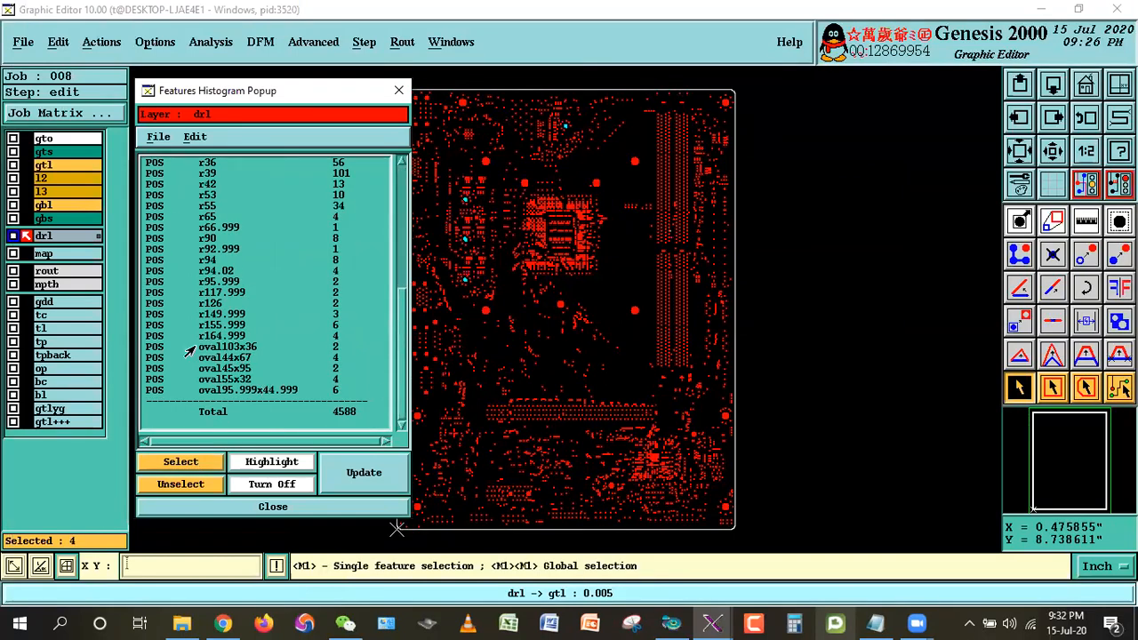
{"action": "left_click_drag", "start_coordinate": [189, 353], "coordinate": [247, 382]}
{"action": "left_click", "coordinate": [177, 464]}
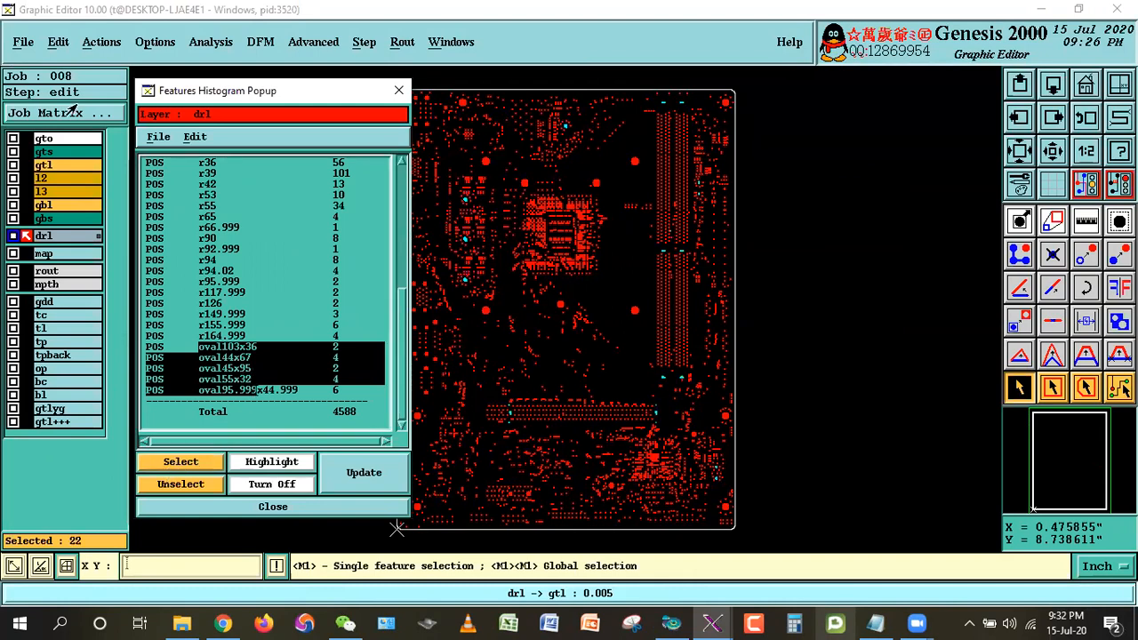
- Copy the selected drl slots to a new layer named slot, resized by 18 mil, and close the features histogram
{"action": "left_click", "coordinate": [55, 44]}
{"action": "mouse_move", "coordinate": [153, 138]}
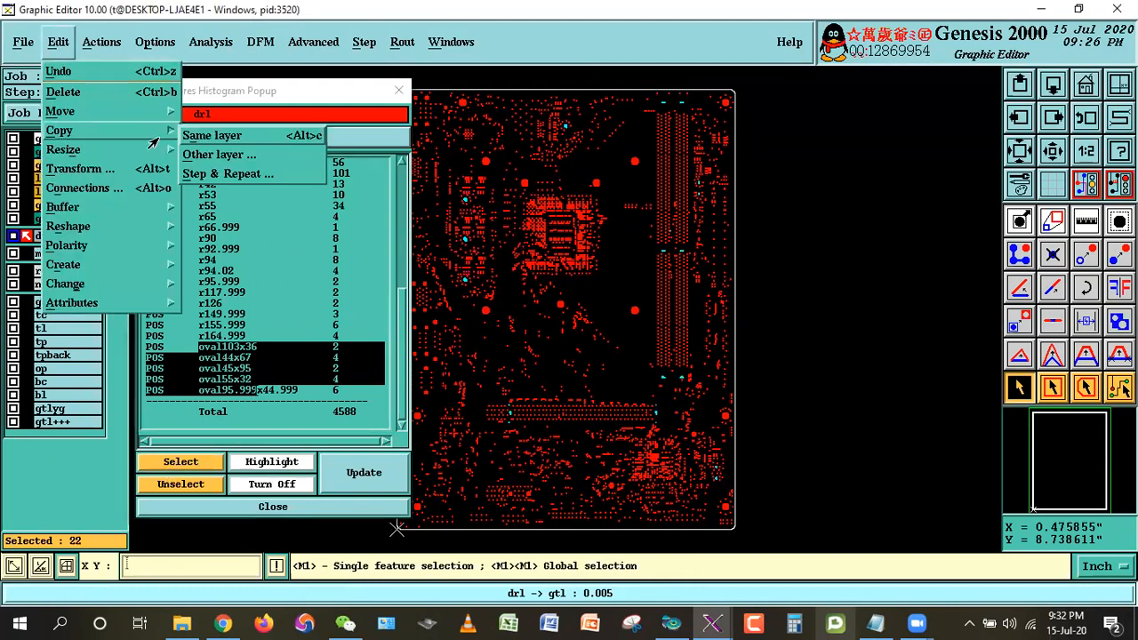
{"action": "left_click", "coordinate": [219, 155]}
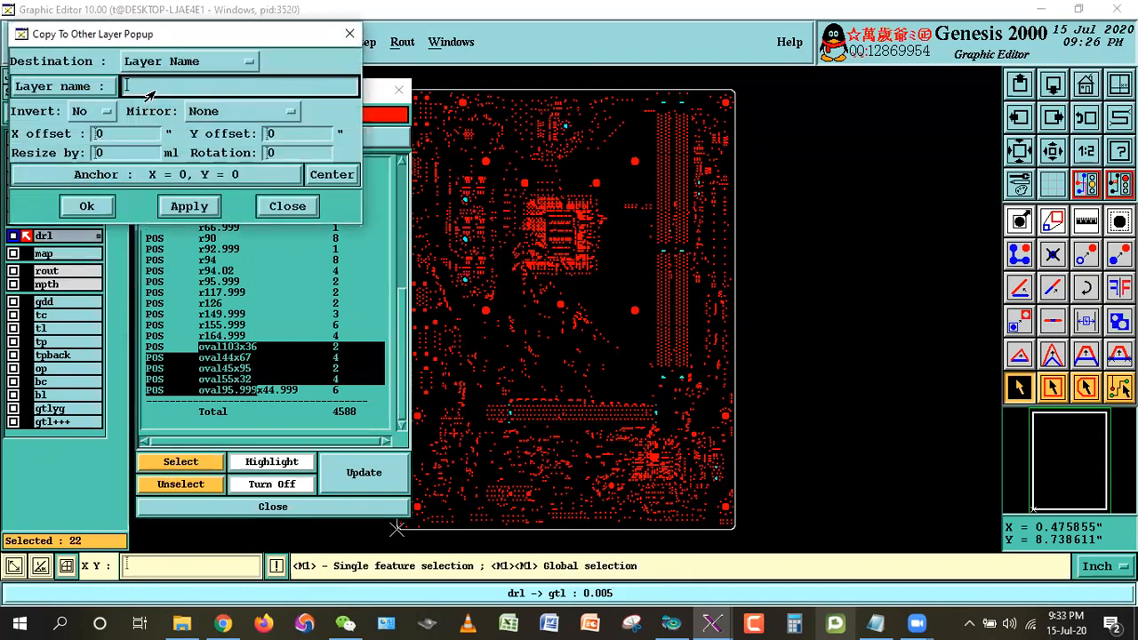
{"action": "type", "text": "slot"}
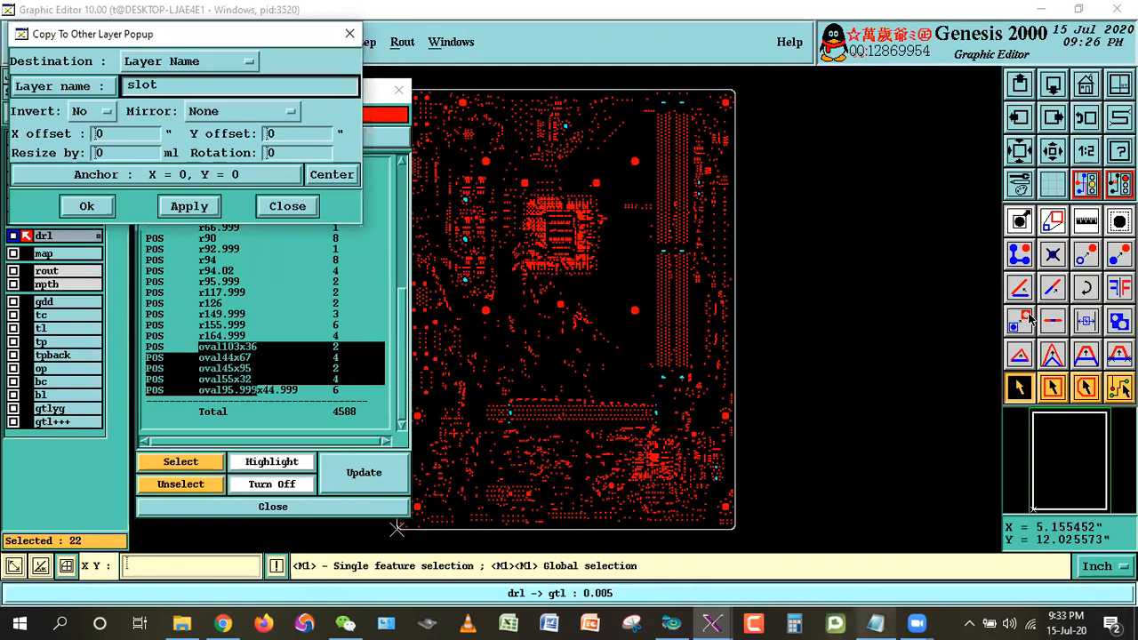
{"action": "left_click", "coordinate": [125, 156]}
{"action": "double_click", "coordinate": [124, 156]}
{"action": "type", "text": "18"}
{"action": "left_click", "coordinate": [89, 207]}
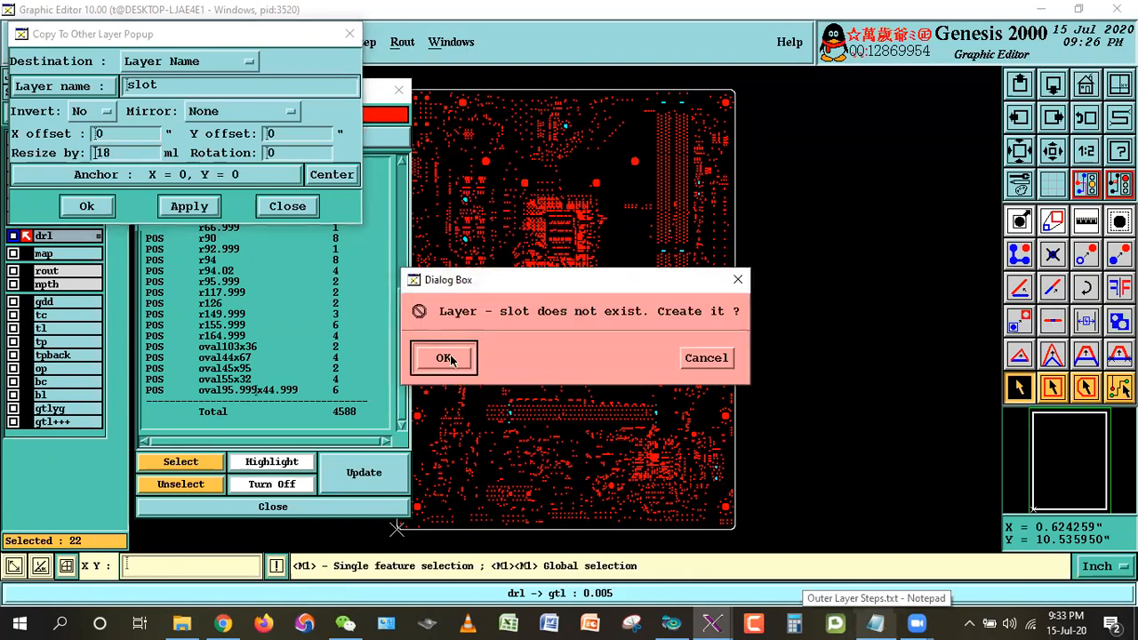
{"action": "left_click", "coordinate": [444, 358]}
{"action": "left_click", "coordinate": [260, 507]}
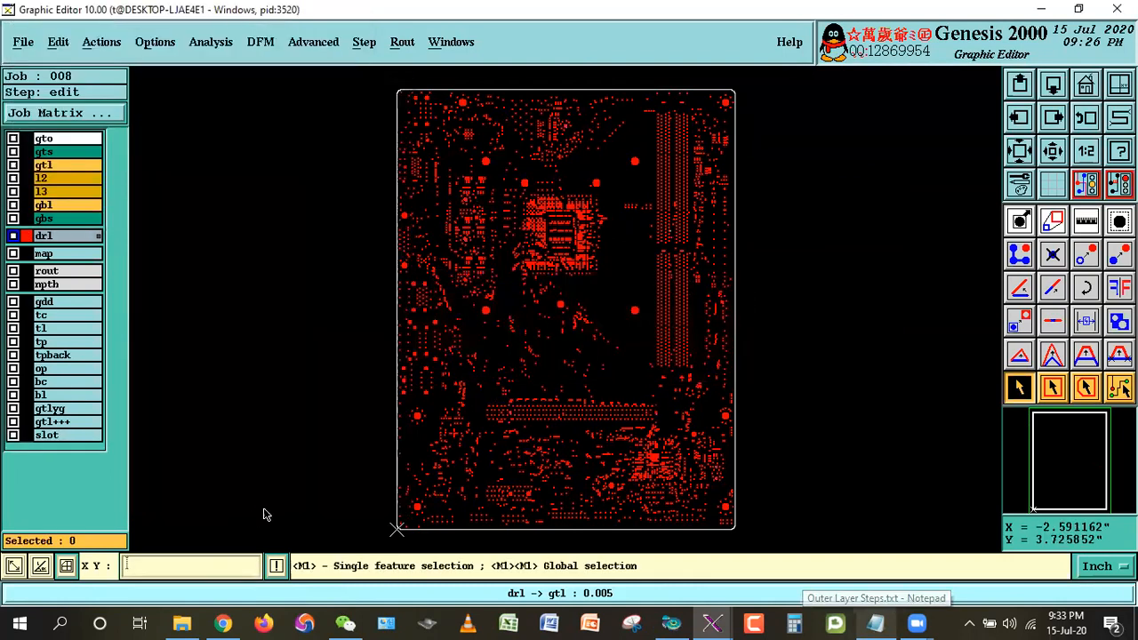
- Delete the gtl+++ layer from the matrix
{"action": "right_click", "coordinate": [43, 422]}
{"action": "mouse_move", "coordinate": [267, 399]}
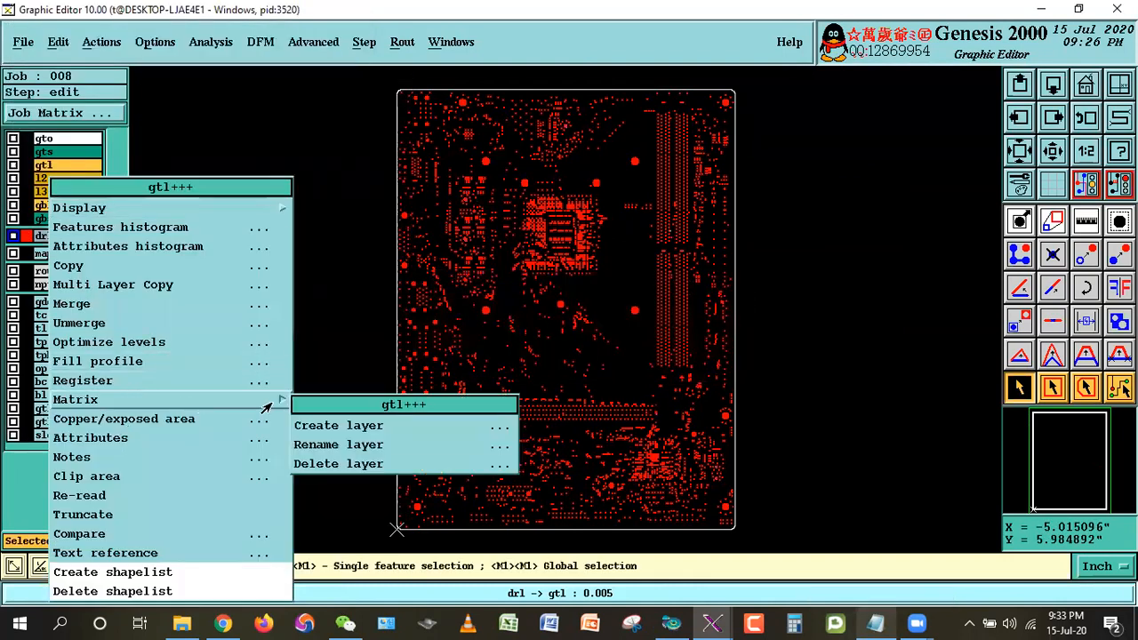
{"action": "left_click", "coordinate": [335, 466]}
{"action": "left_click", "coordinate": [361, 357]}
{"action": "key", "text": "Return"}
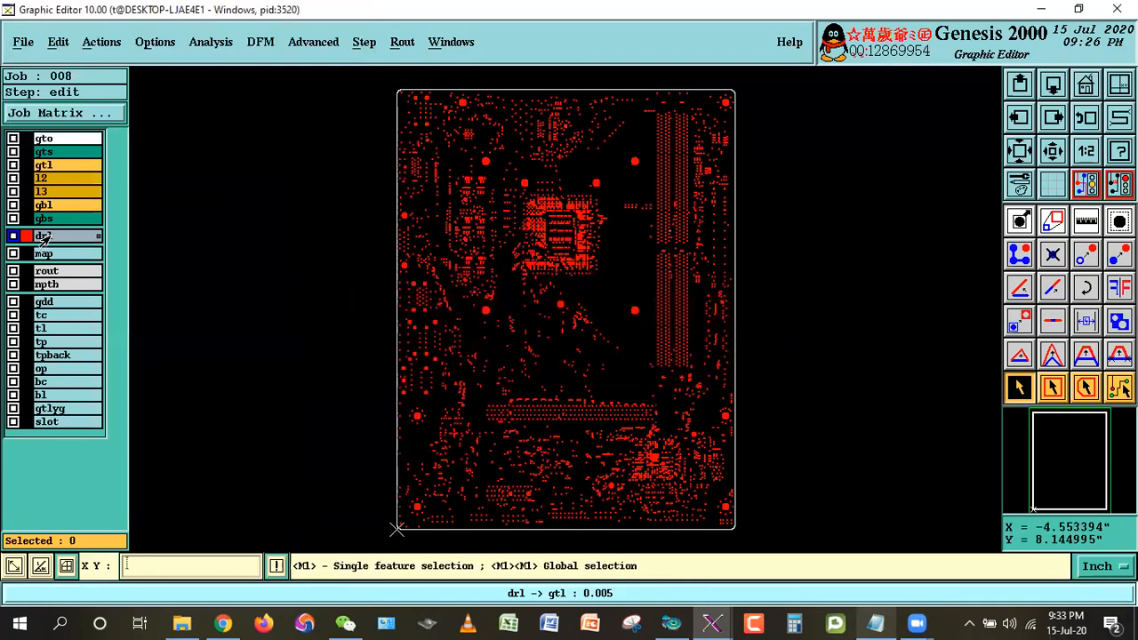
- On the slot layer, select the features touching the npth layer by reference selection and delete them
{"action": "left_click", "coordinate": [43, 237]}
{"action": "left_click", "coordinate": [53, 423]}
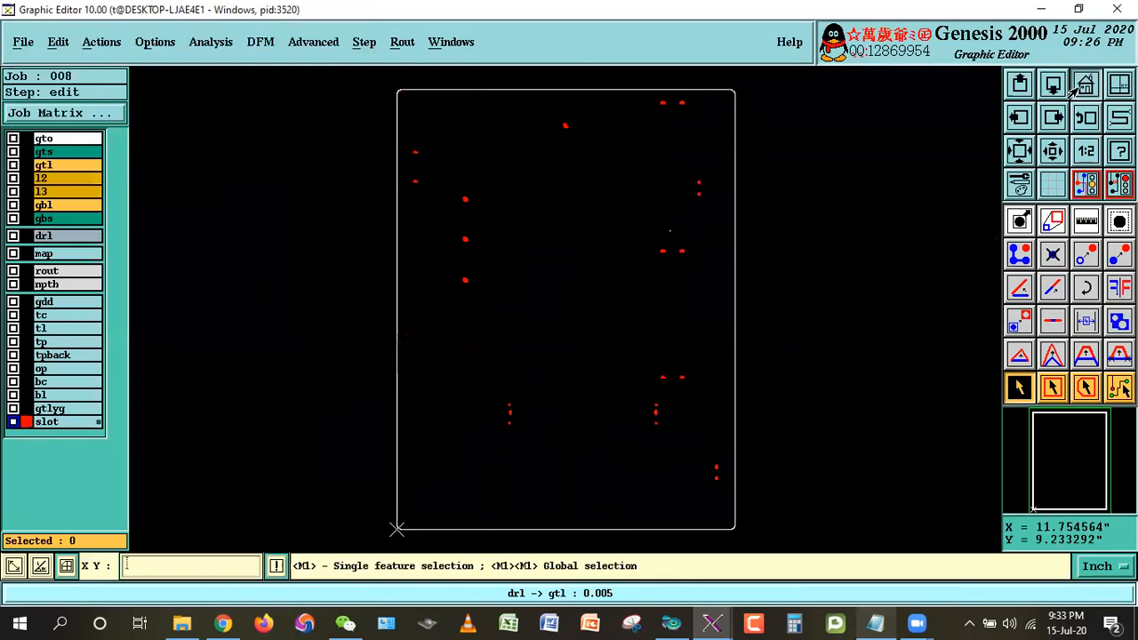
{"action": "left_click", "coordinate": [95, 41]}
{"action": "left_click", "coordinate": [138, 250]}
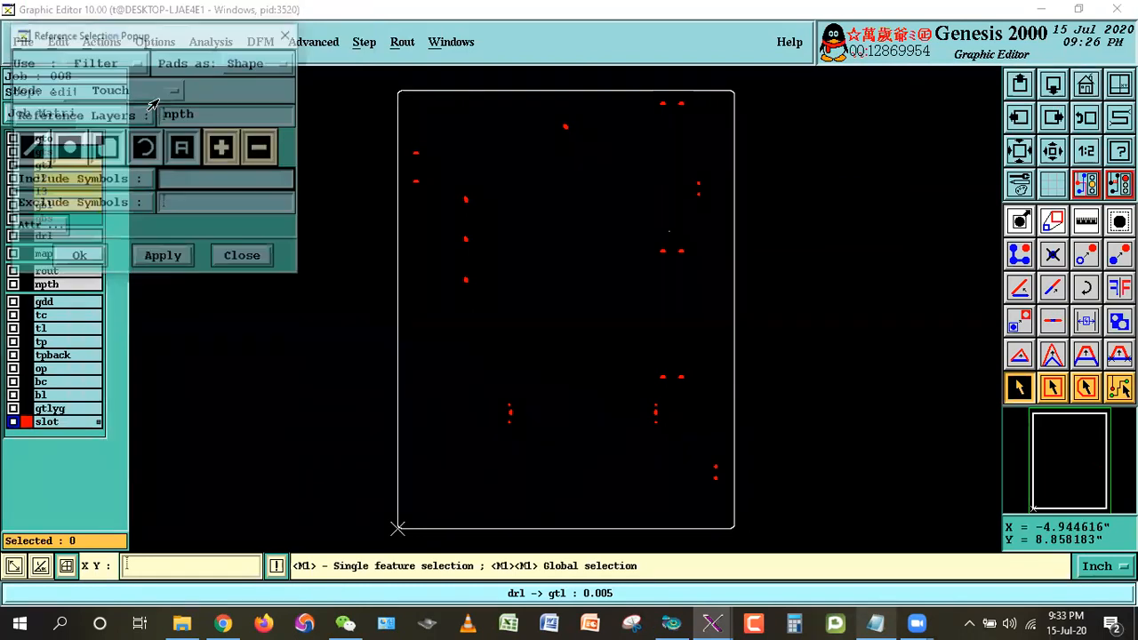
{"action": "left_click", "coordinate": [248, 272]}
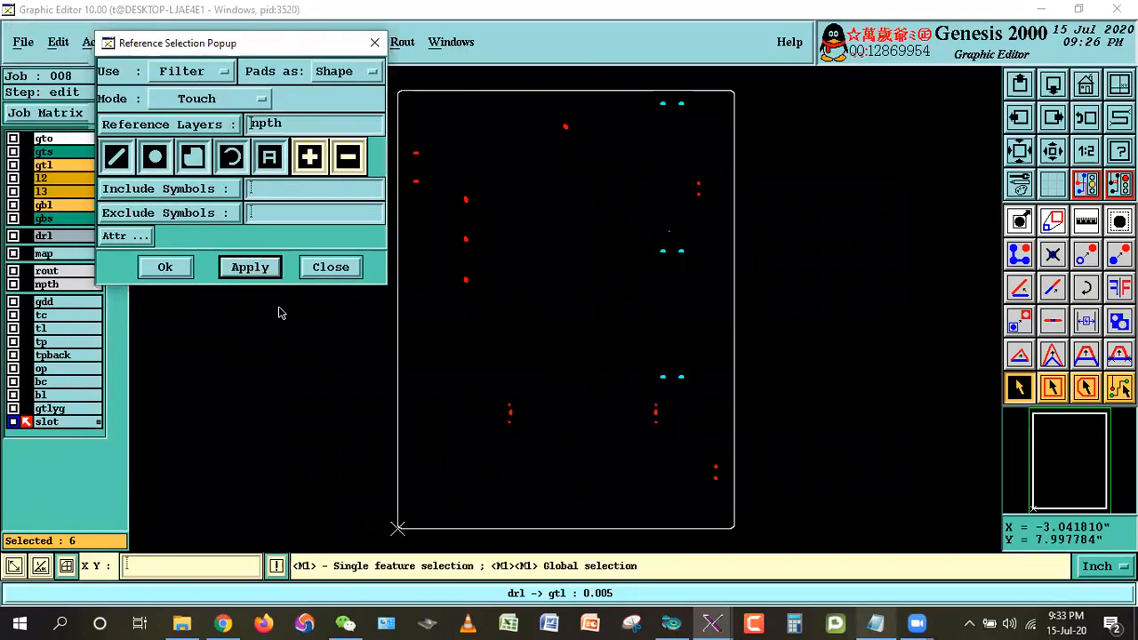
{"action": "left_click", "coordinate": [55, 45]}
{"action": "left_click", "coordinate": [64, 92]}
- Select the slot features covered by the gtl layer by reference selection and delete them
{"action": "left_click", "coordinate": [261, 55]}
{"action": "left_click", "coordinate": [229, 112]}
{"action": "left_click", "coordinate": [214, 147]}
{"action": "left_click", "coordinate": [224, 147]}
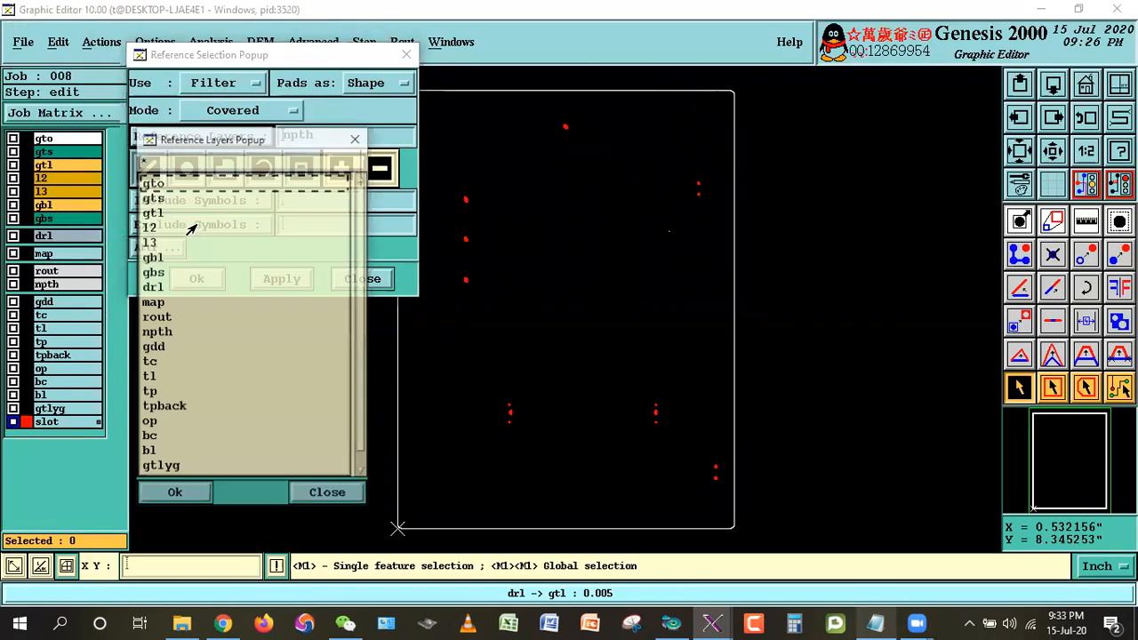
{"action": "left_click", "coordinate": [153, 213]}
{"action": "left_click", "coordinate": [153, 213]}
{"action": "left_click", "coordinate": [282, 279]}
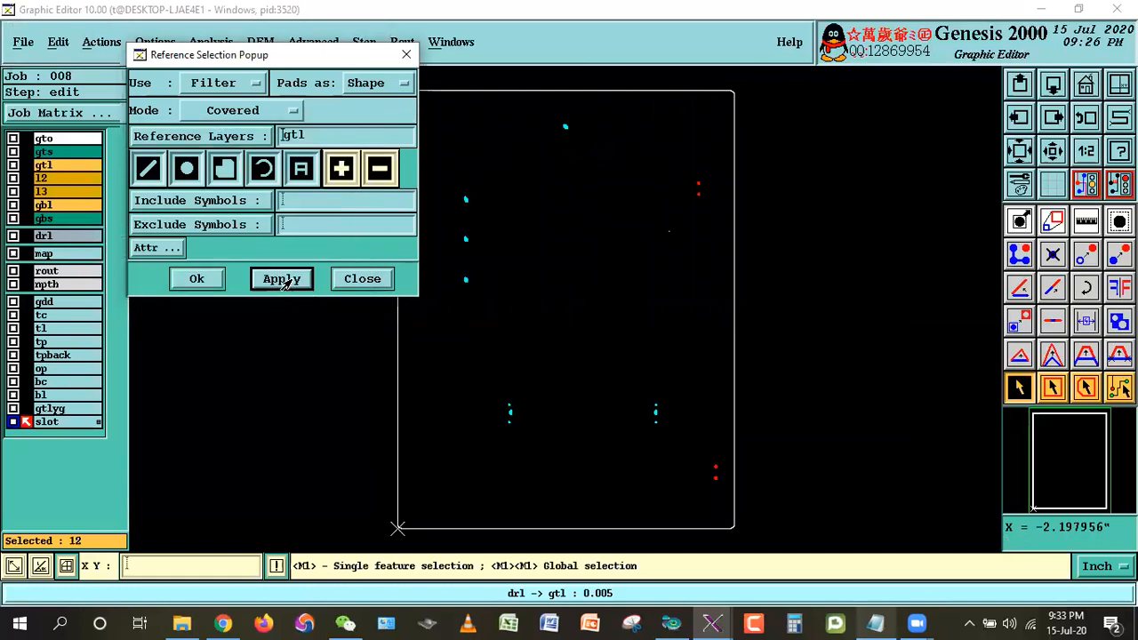
{"action": "left_click", "coordinate": [53, 41]}
{"action": "left_click", "coordinate": [53, 90]}
{"action": "left_click", "coordinate": [363, 279]}
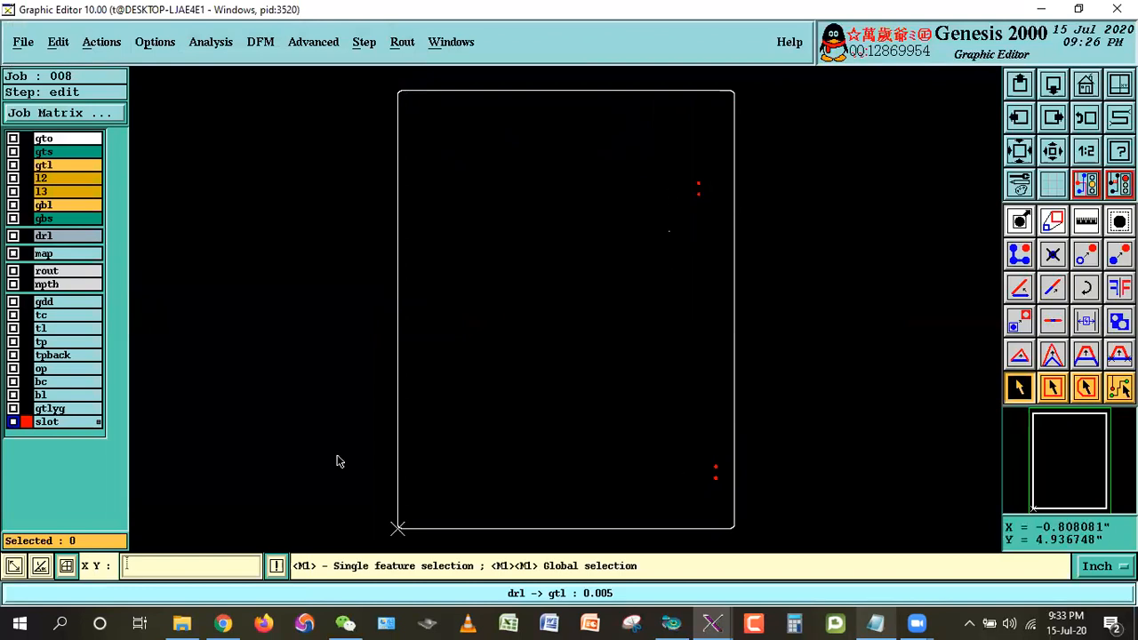
- Zoom in on the upper remaining slot feature, display gtl with it, and compare its outline with the gtl pad
{"action": "right_click", "coordinate": [663, 122]}
{"action": "left_click", "coordinate": [678, 153]}
{"action": "left_click_drag", "start_coordinate": [678, 152], "coordinate": [726, 234]}
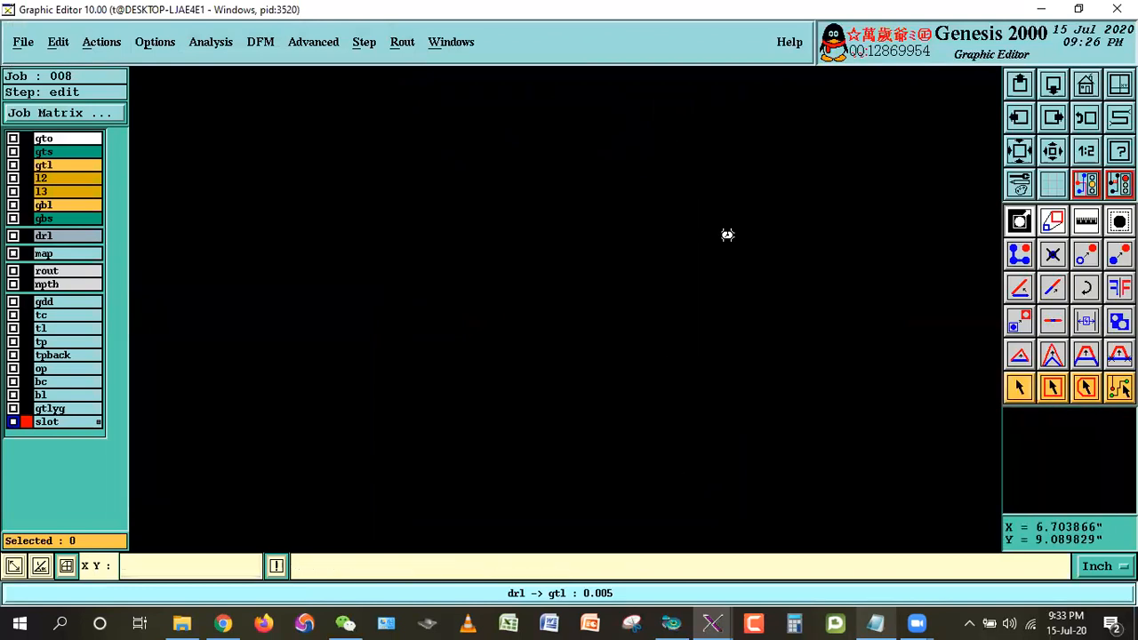
{"action": "left_click", "coordinate": [455, 198]}
{"action": "left_click", "coordinate": [614, 375]}
{"action": "left_click", "coordinate": [531, 185]}
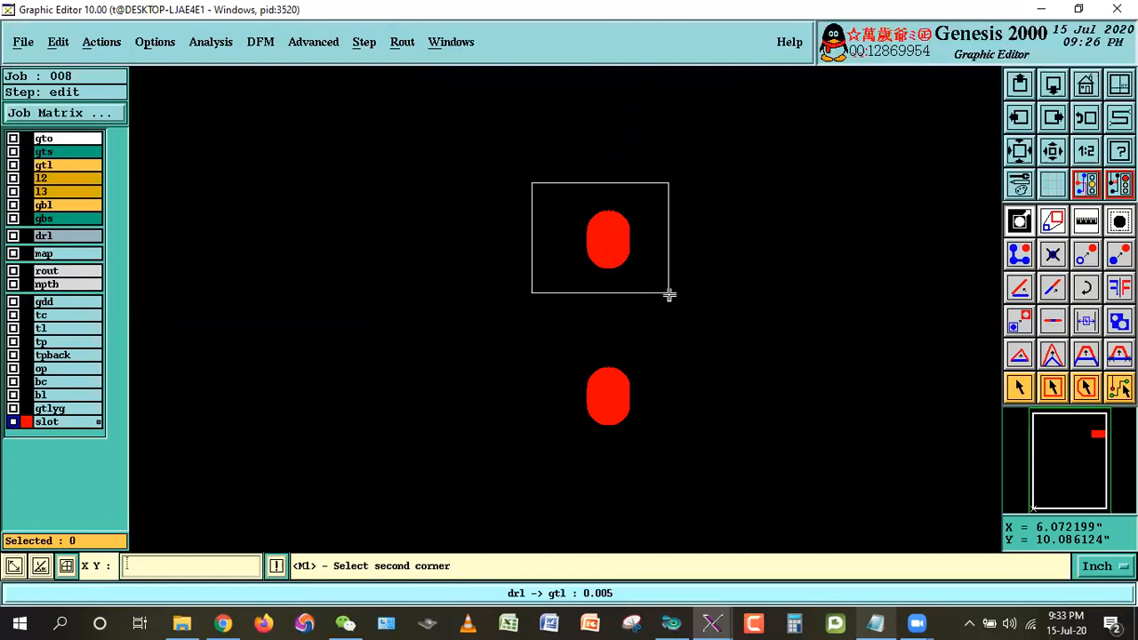
{"action": "left_click", "coordinate": [742, 324]}
{"action": "left_click", "coordinate": [46, 166]}
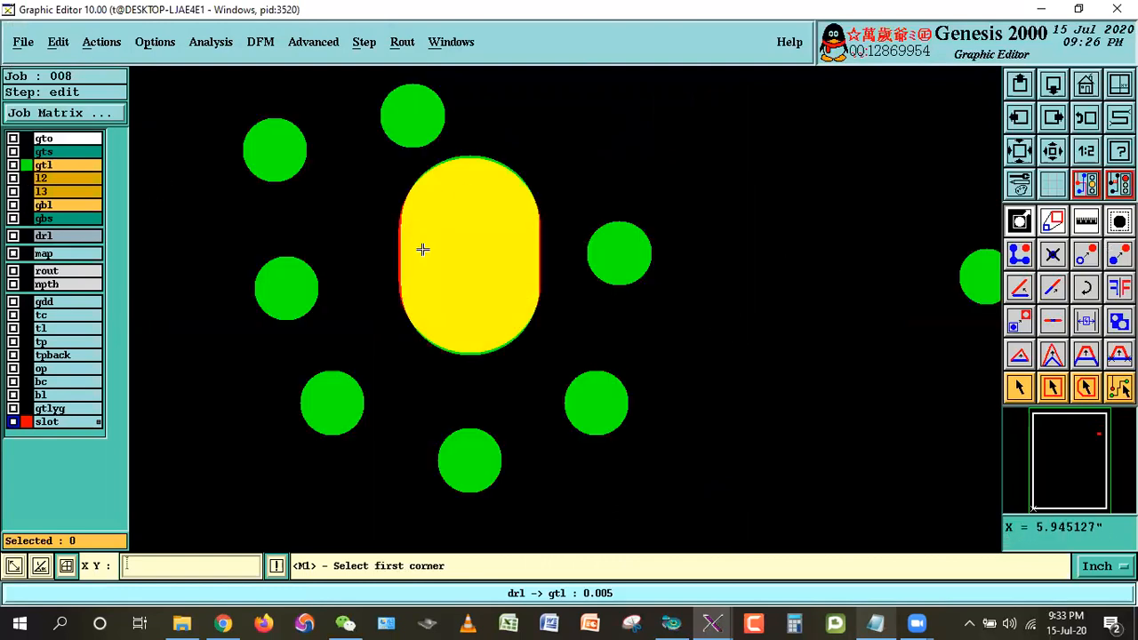
{"action": "left_click", "coordinate": [1069, 225]}
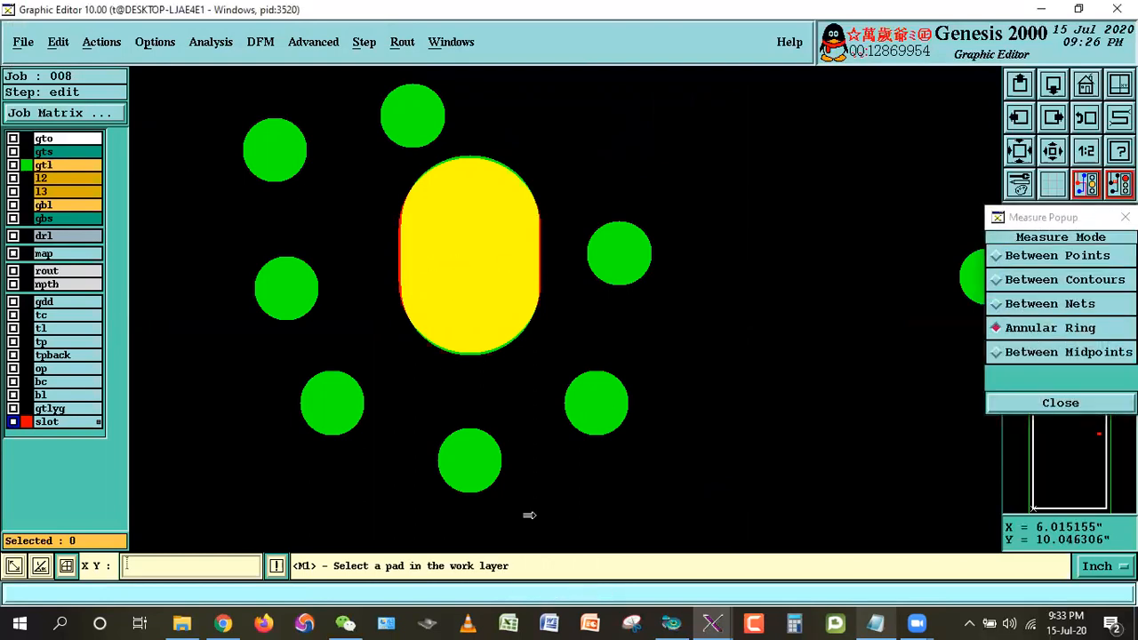
- Examine the second remaining slot against its gtl pad, then close the measuring tool and return to the full board view
{"action": "left_click", "coordinate": [1053, 151]}
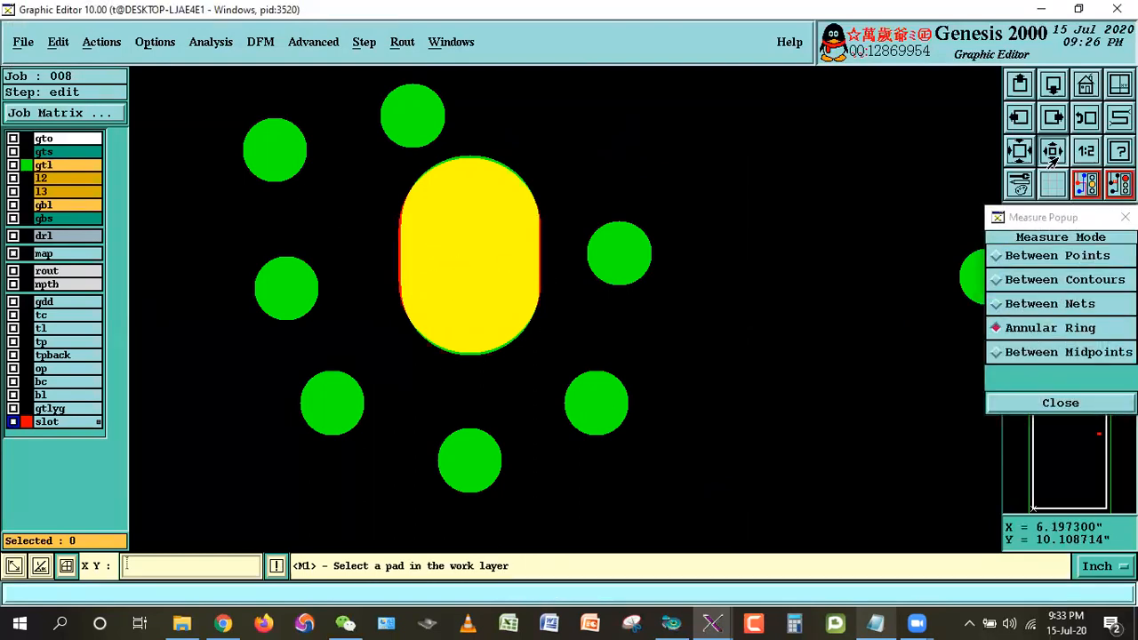
{"action": "right_click", "coordinate": [553, 368]}
{"action": "left_click", "coordinate": [587, 400]}
{"action": "left_click", "coordinate": [539, 347]}
{"action": "left_click", "coordinate": [581, 386]}
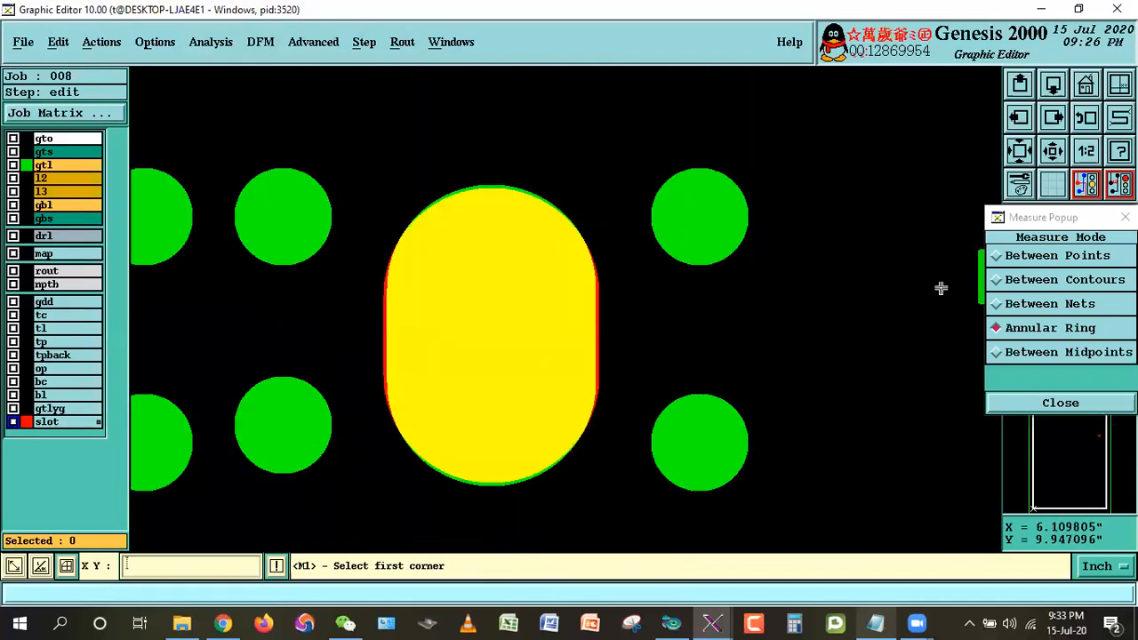
{"action": "left_click", "coordinate": [1086, 84]}
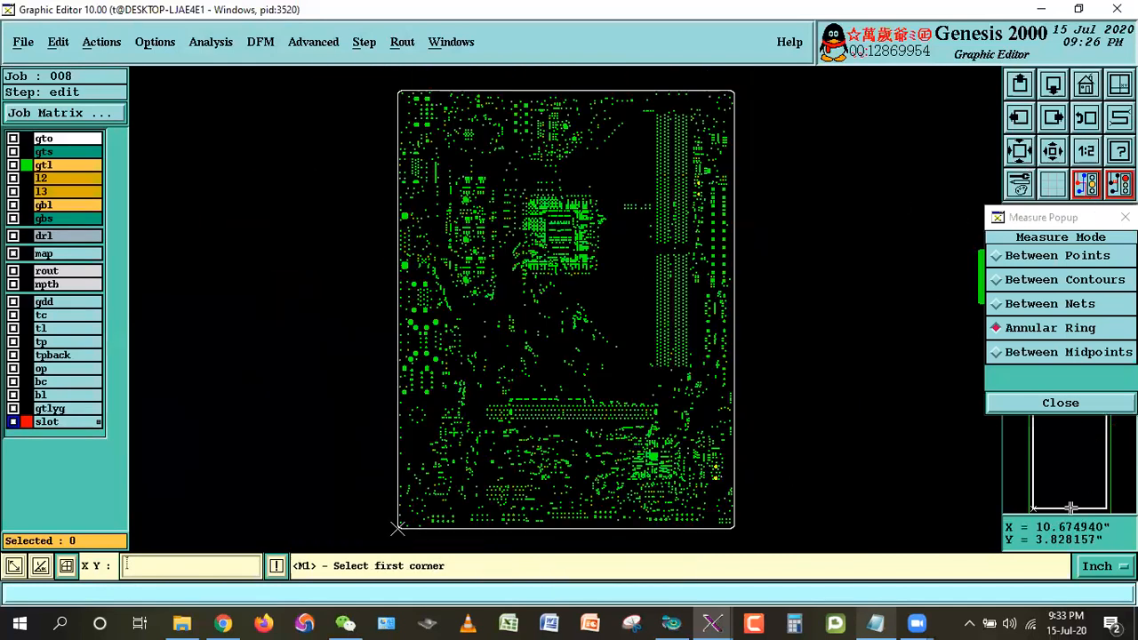
{"action": "left_click", "coordinate": [1061, 403]}
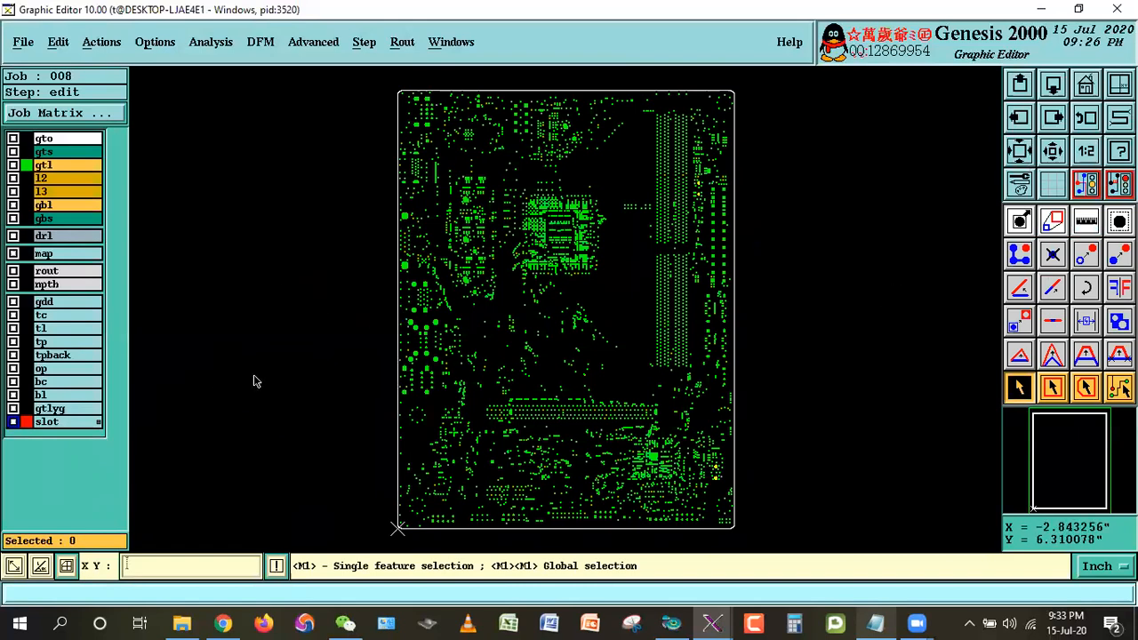
- Make gtl the work layer, leave it as the only displayed layer, and clear any selection and highlight
{"action": "left_click", "coordinate": [55, 425]}
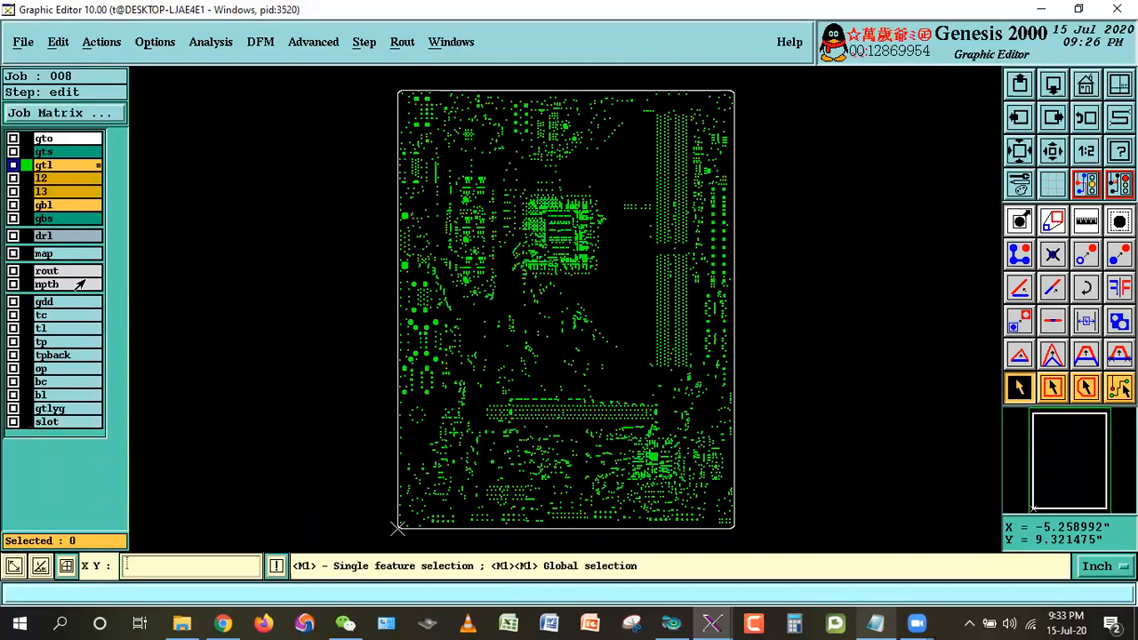
{"action": "left_click", "coordinate": [60, 233]}
{"action": "left_click", "coordinate": [59, 237]}
{"action": "left_click", "coordinate": [42, 167]}
{"action": "left_click", "coordinate": [42, 168]}
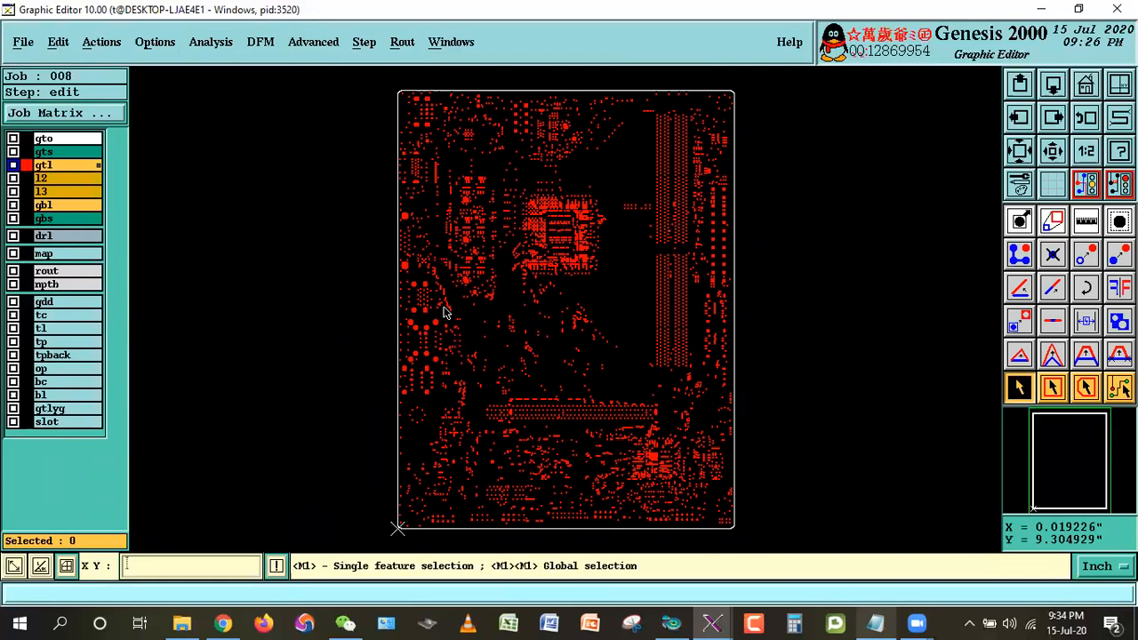
{"action": "left_click", "coordinate": [93, 47]}
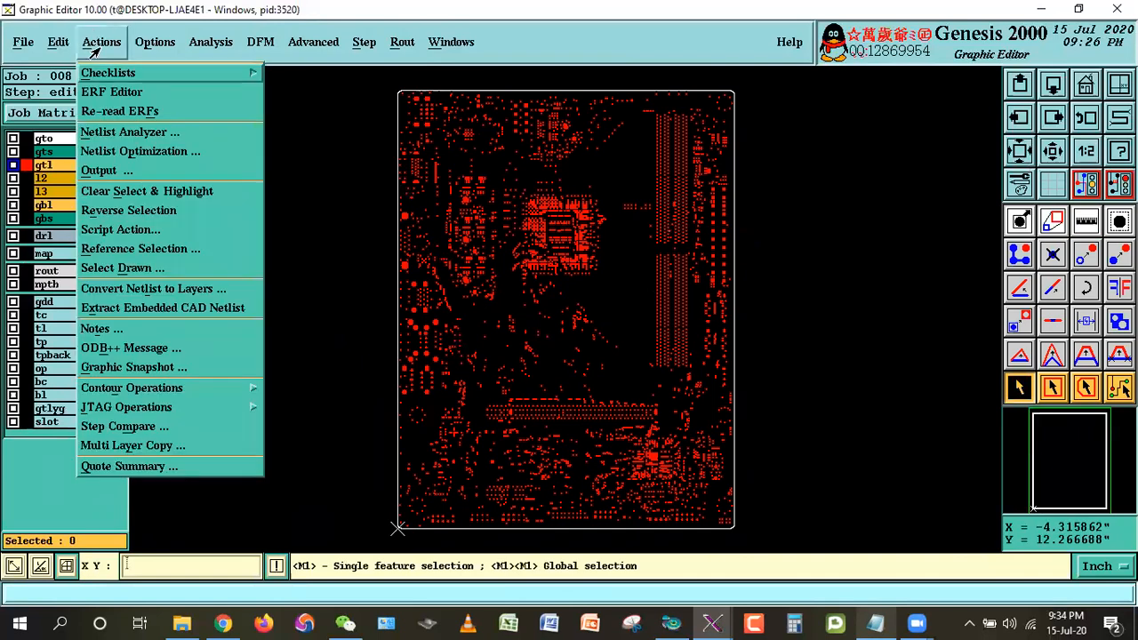
{"action": "left_click", "coordinate": [117, 194]}
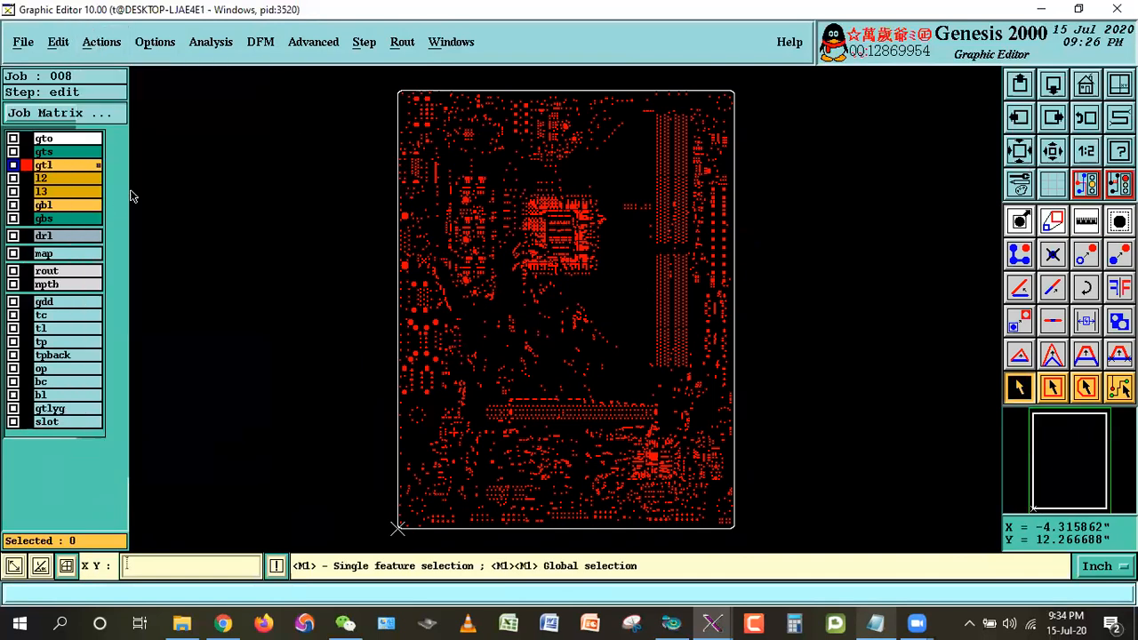
- Select the gtl features that touch the slot layer by reference selection, using Touch mode
{"action": "left_click", "coordinate": [92, 42]}
{"action": "left_click", "coordinate": [120, 247]}
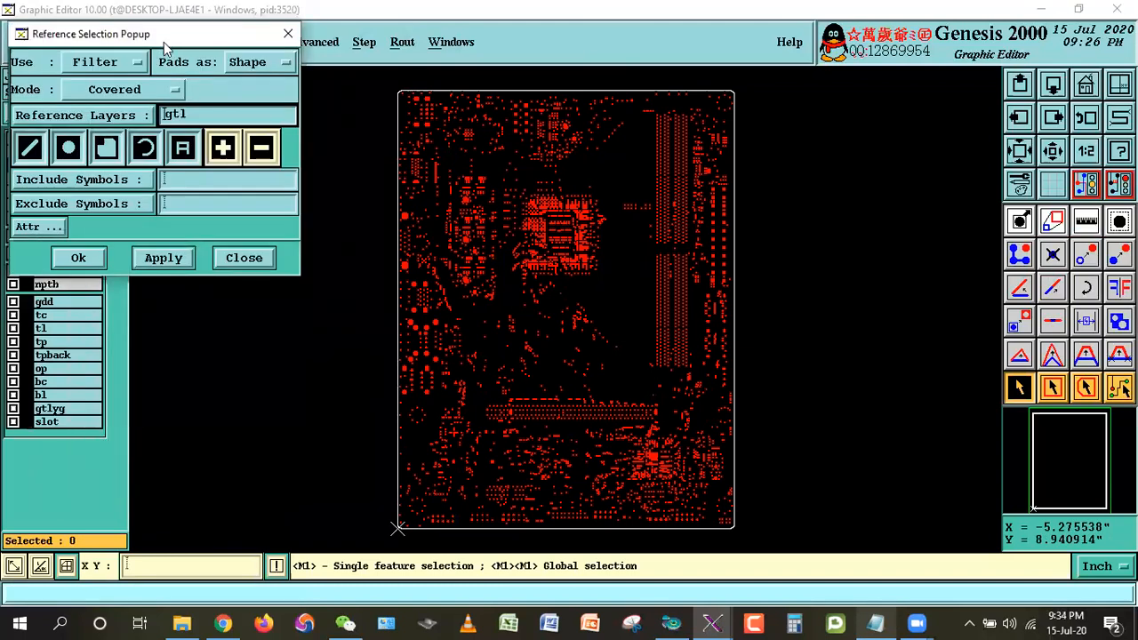
{"action": "left_click", "coordinate": [231, 108]}
{"action": "left_click", "coordinate": [191, 70]}
{"action": "left_click", "coordinate": [207, 133]}
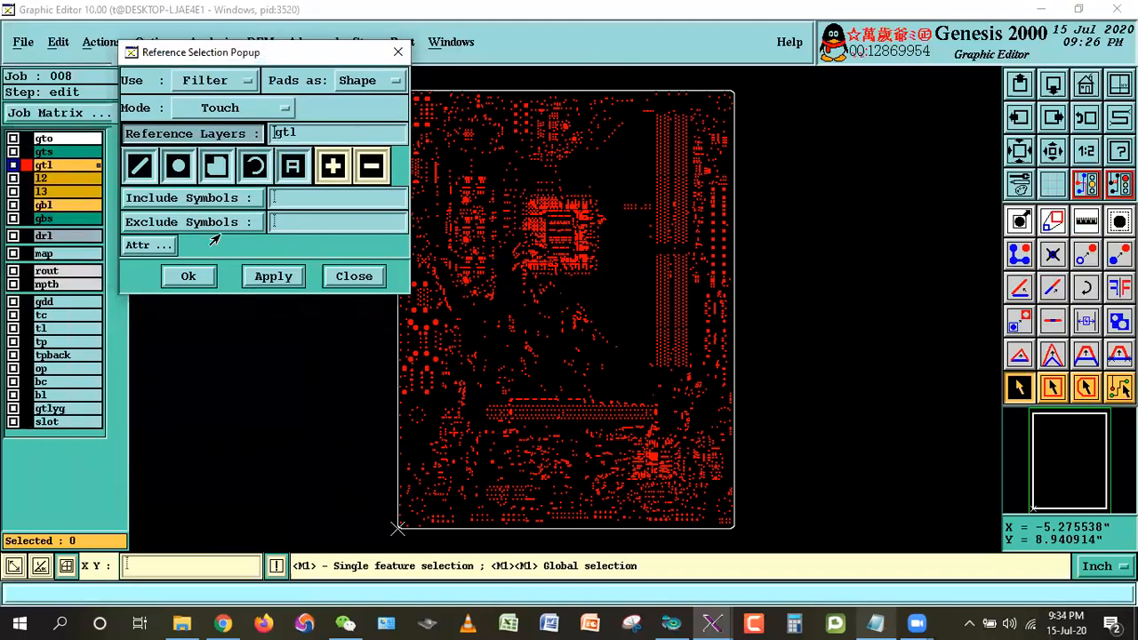
{"action": "scroll", "coordinate": [342, 363], "scroll_direction": "down", "scroll_amount": 1}
{"action": "left_click", "coordinate": [151, 464]}
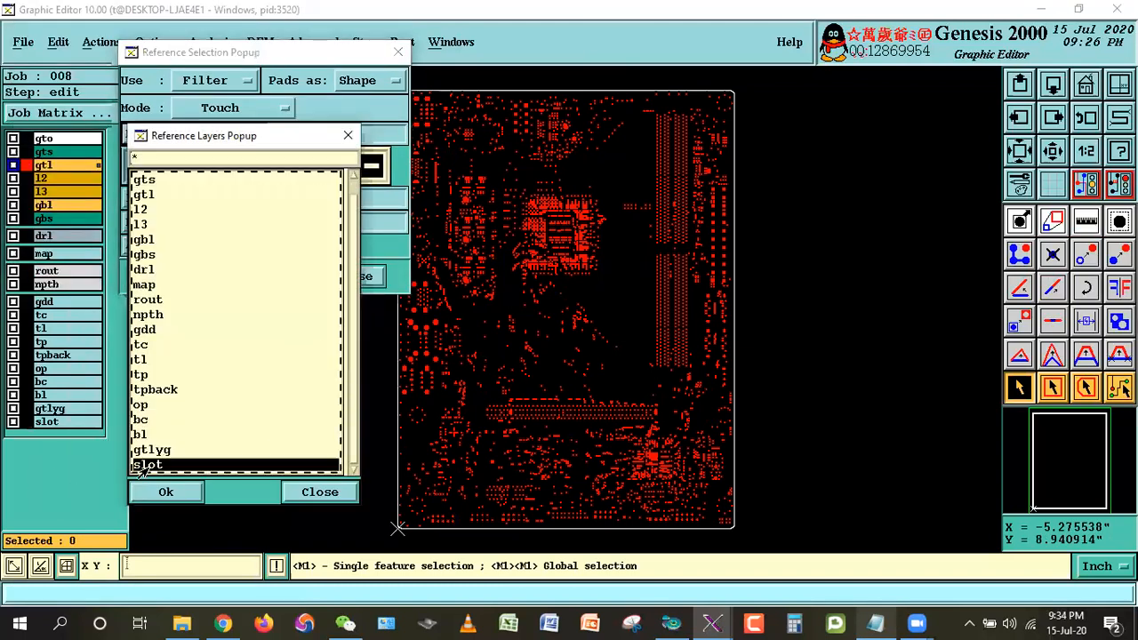
{"action": "left_click", "coordinate": [165, 492]}
{"action": "left_click", "coordinate": [273, 277]}
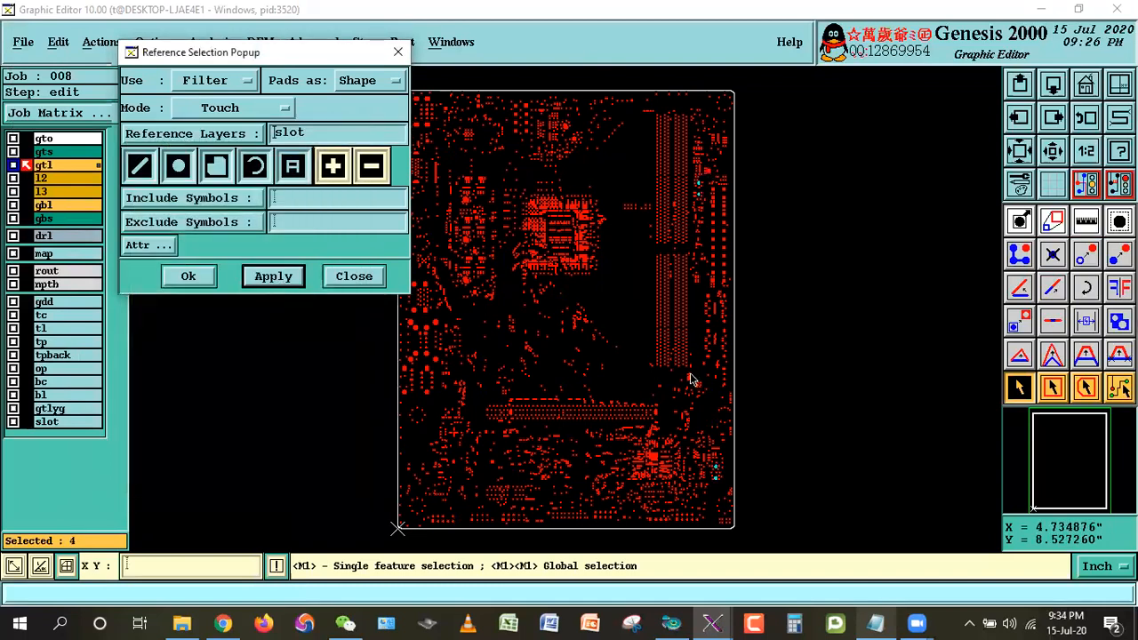
{"action": "left_click", "coordinate": [354, 276]}
- Examine the selected slot pads near the board's upper right edge at close range
{"action": "right_click", "coordinate": [722, 239]}
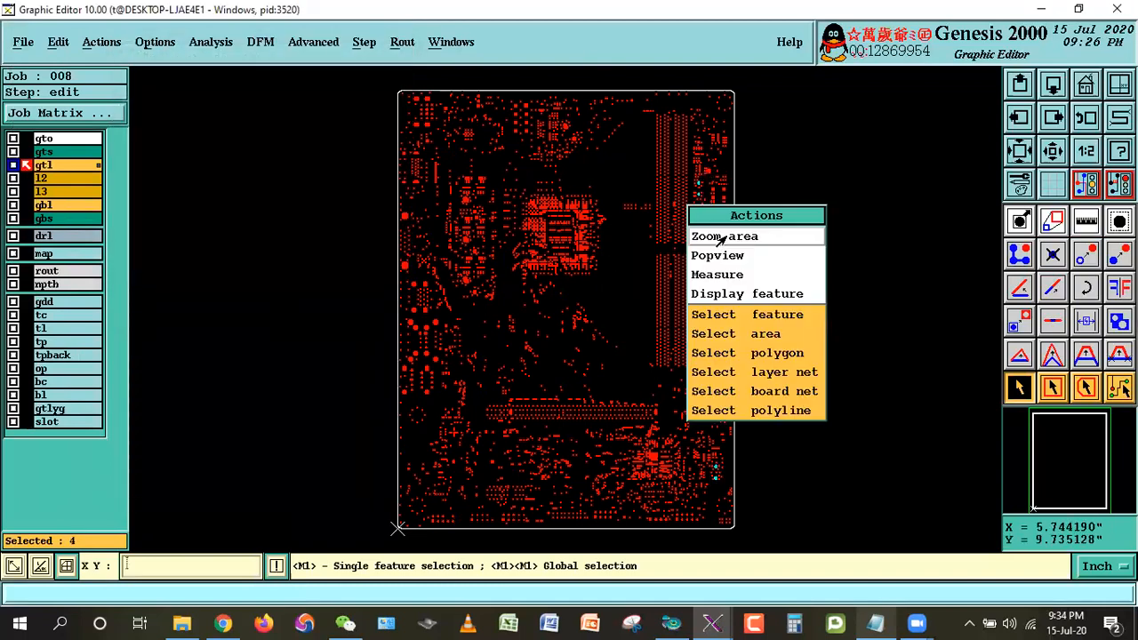
{"action": "left_click", "coordinate": [725, 236]}
{"action": "left_click", "coordinate": [669, 165]}
{"action": "left_click", "coordinate": [707, 198]}
{"action": "left_click", "coordinate": [617, 236]}
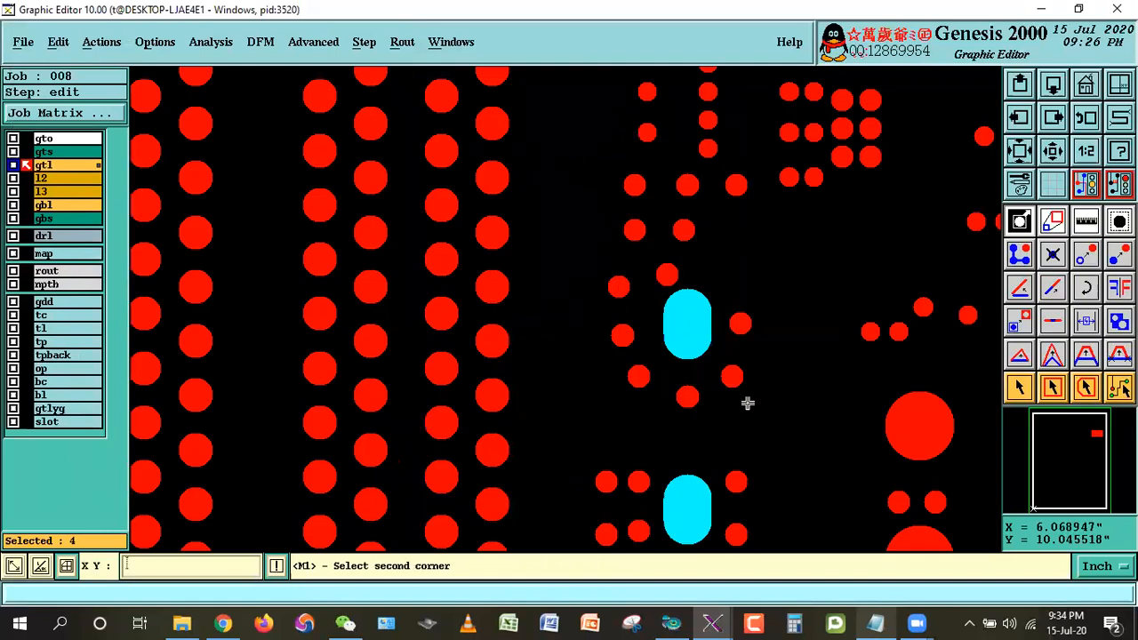
{"action": "left_click", "coordinate": [770, 445]}
{"action": "left_click", "coordinate": [402, 130]}
{"action": "left_click", "coordinate": [722, 461]}
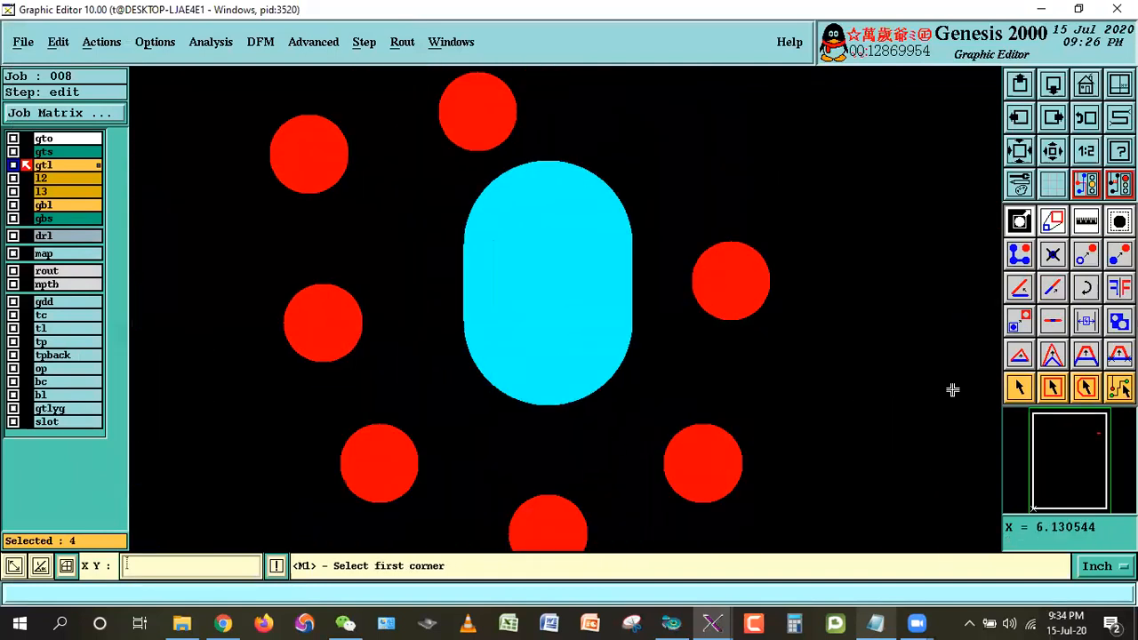
- Clear the selection, display drl with gtl, and measure the annular ring of the slot pad
{"action": "left_click", "coordinate": [1018, 389]}
{"action": "left_click", "coordinate": [896, 383]}
{"action": "left_click", "coordinate": [58, 237]}
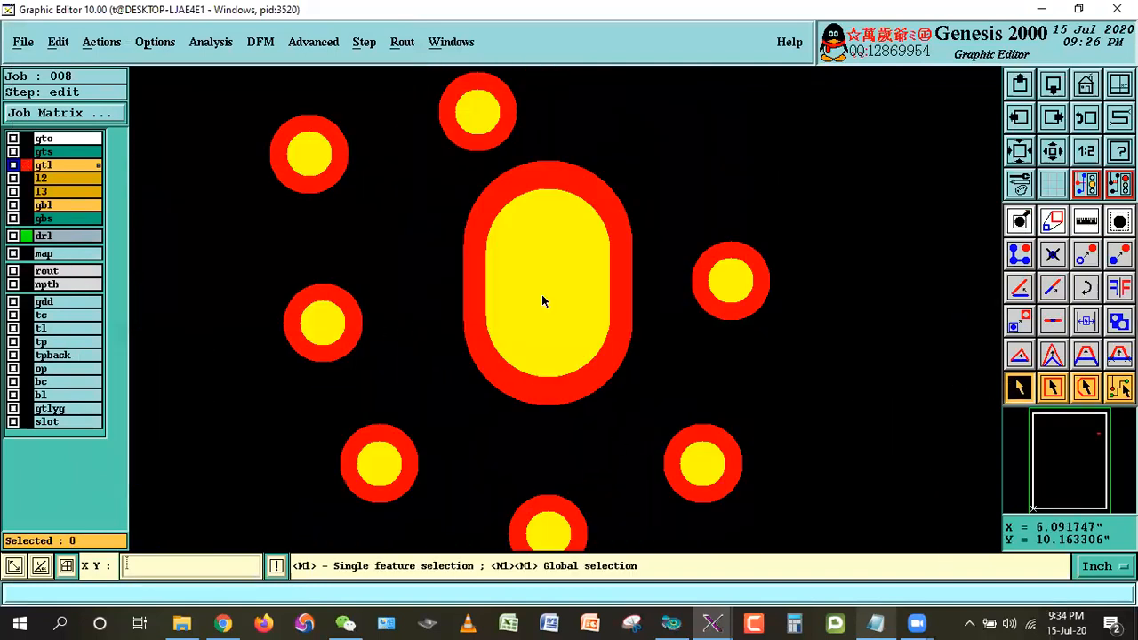
{"action": "left_click", "coordinate": [1086, 221]}
{"action": "left_click", "coordinate": [516, 284]}
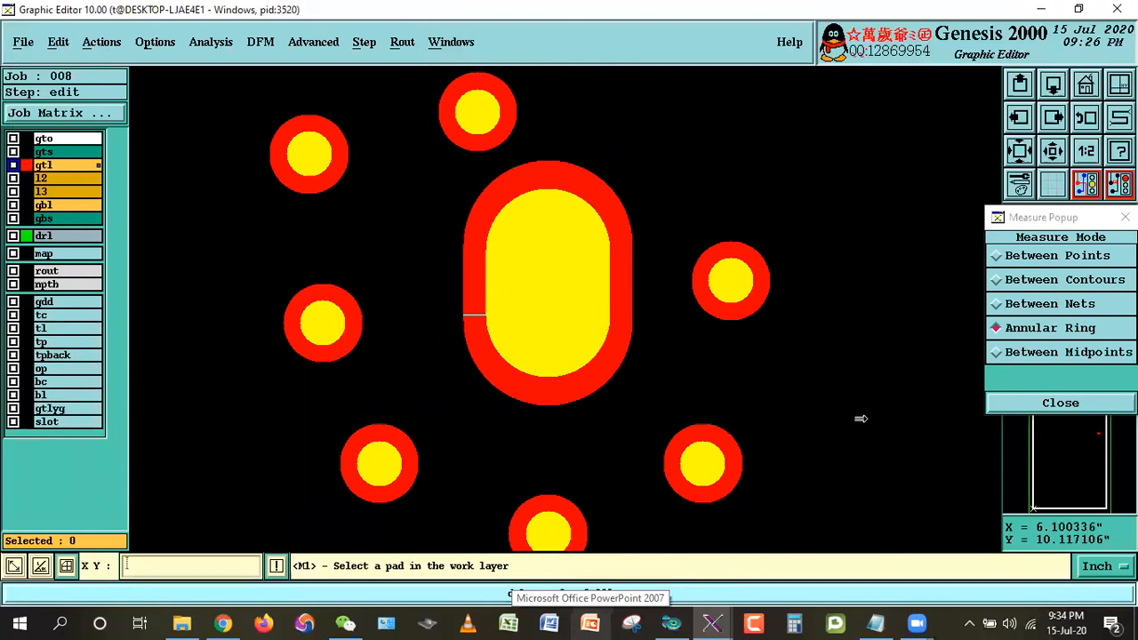
{"action": "left_click", "coordinate": [1096, 403]}
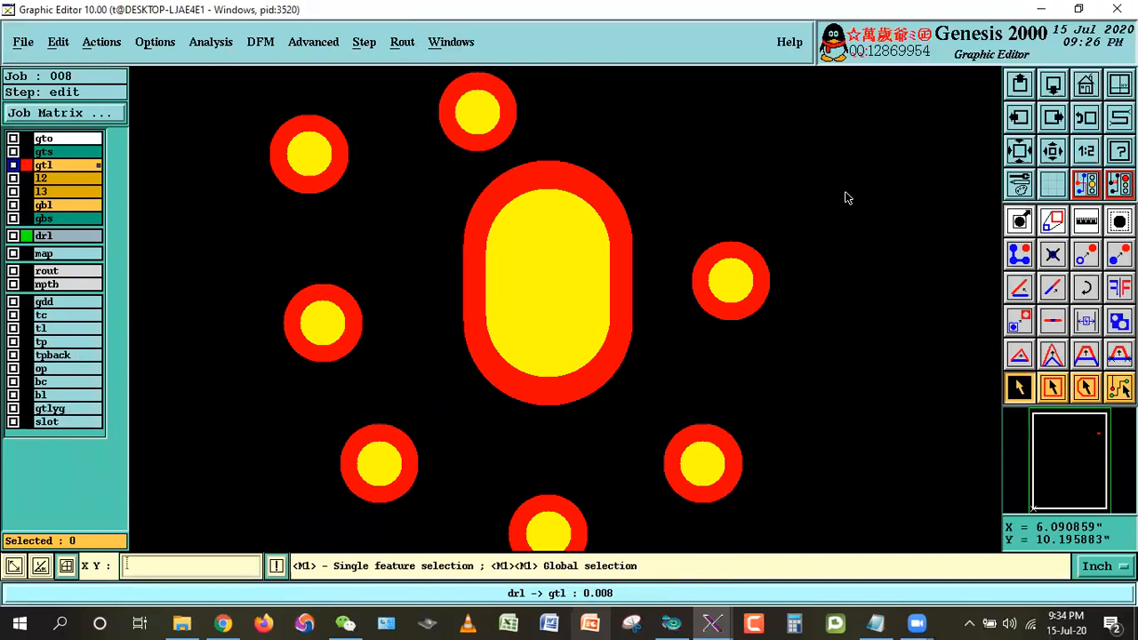
- Reselect the gtl pads touching the slot layer by reference selection and resize them by 2 mil
{"action": "left_click", "coordinate": [106, 45]}
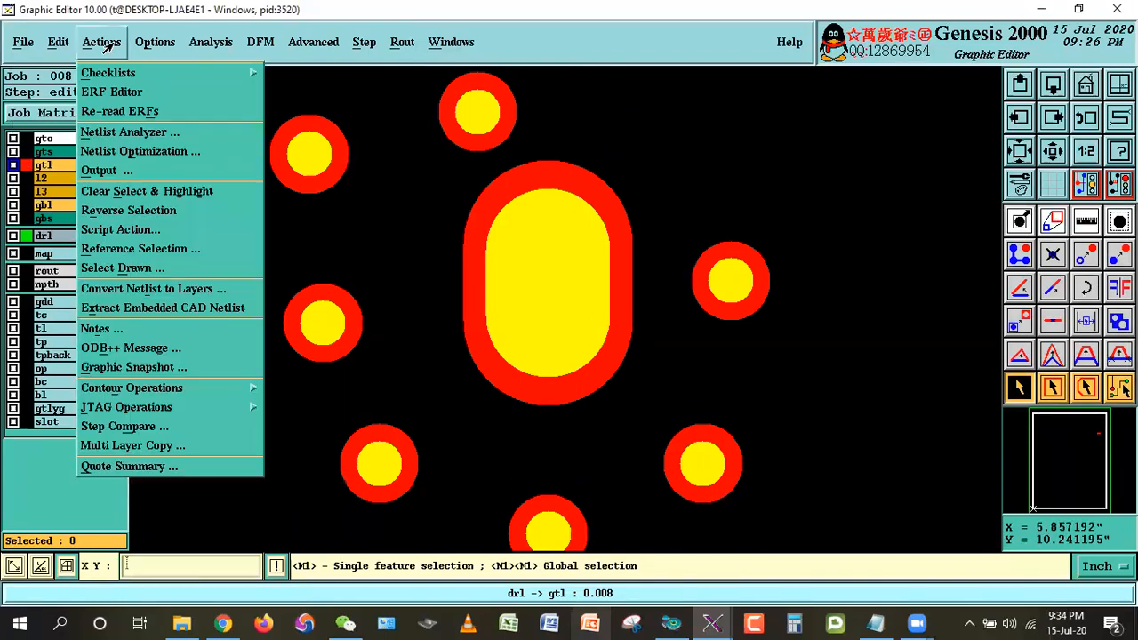
{"action": "left_click", "coordinate": [138, 249]}
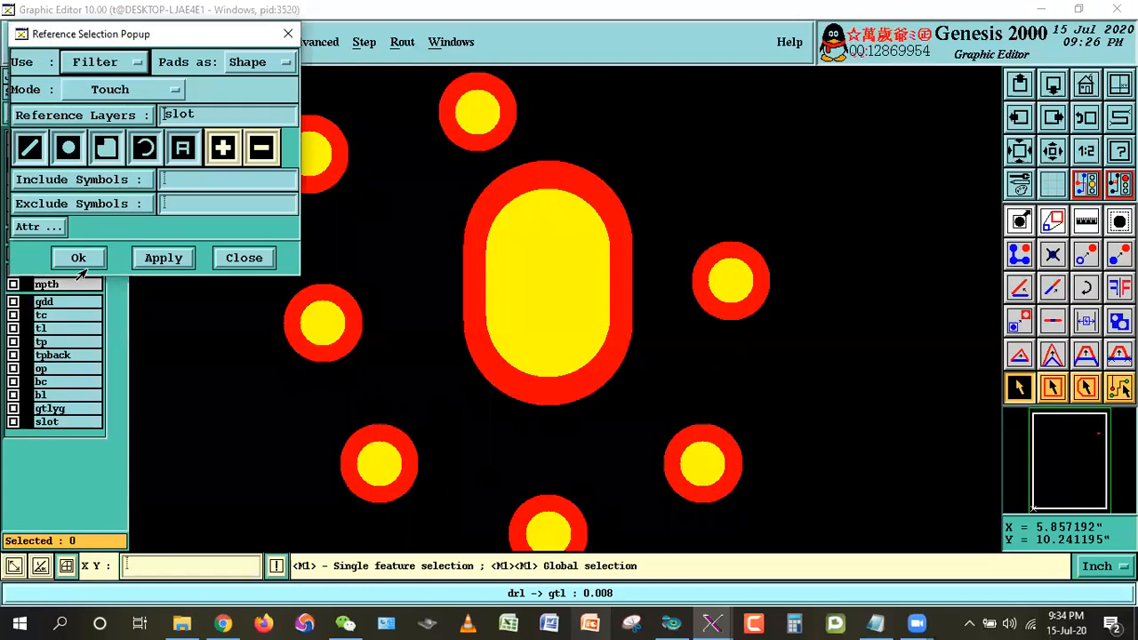
{"action": "left_click", "coordinate": [77, 257]}
{"action": "left_click", "coordinate": [57, 45]}
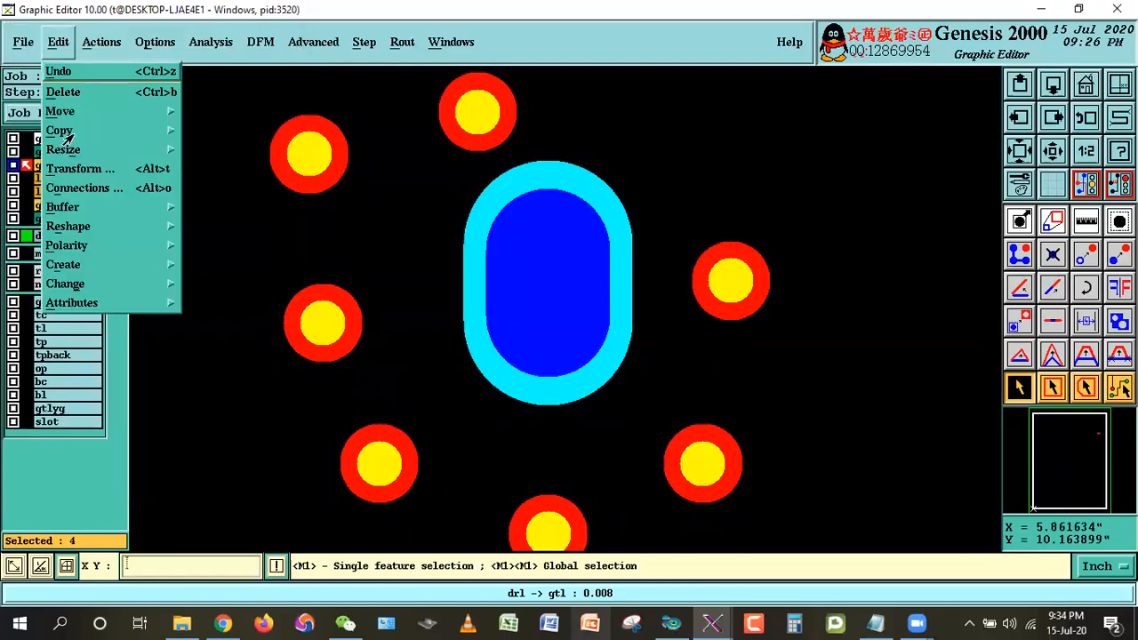
{"action": "mouse_move", "coordinate": [88, 149]}
{"action": "left_click", "coordinate": [214, 149]}
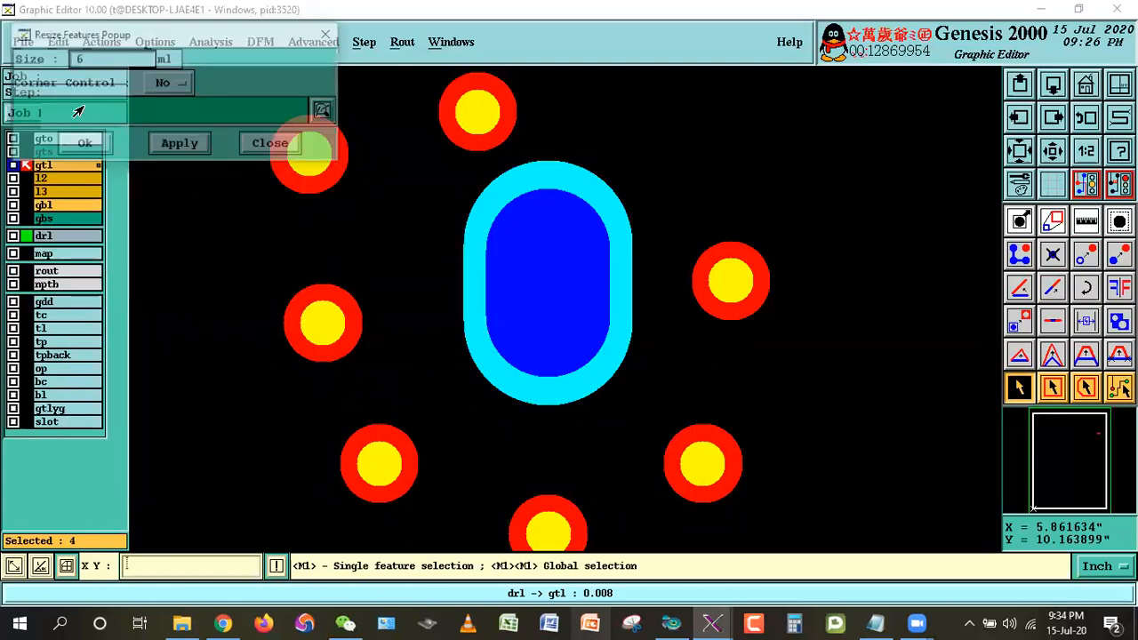
{"action": "type", "text": "2"}
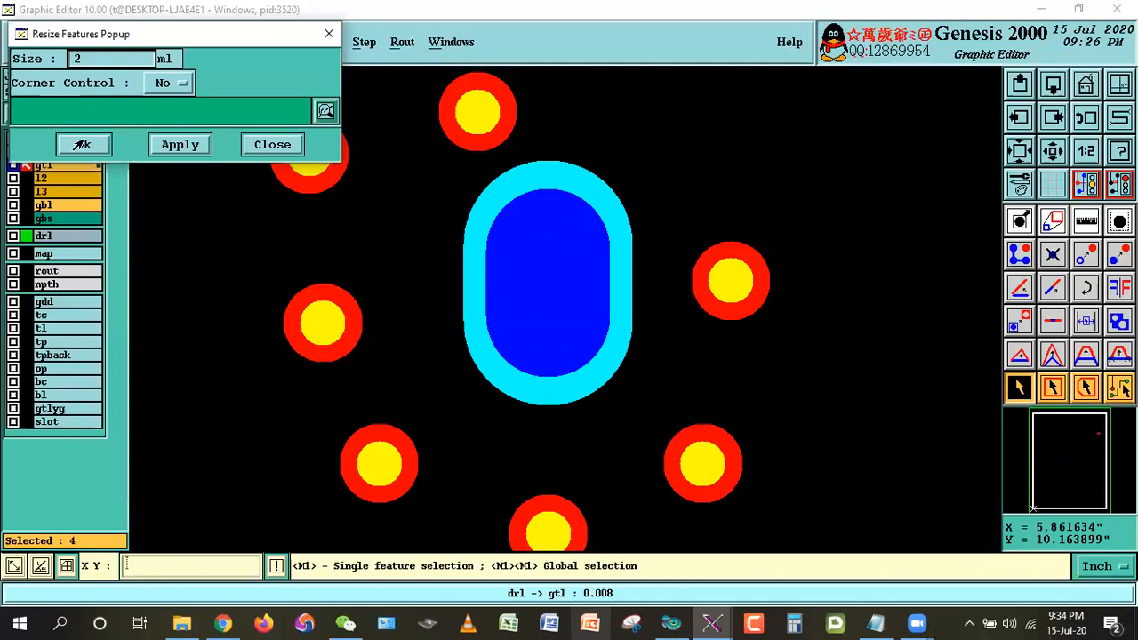
{"action": "left_click", "coordinate": [82, 144]}
{"action": "left_click", "coordinate": [373, 356]}
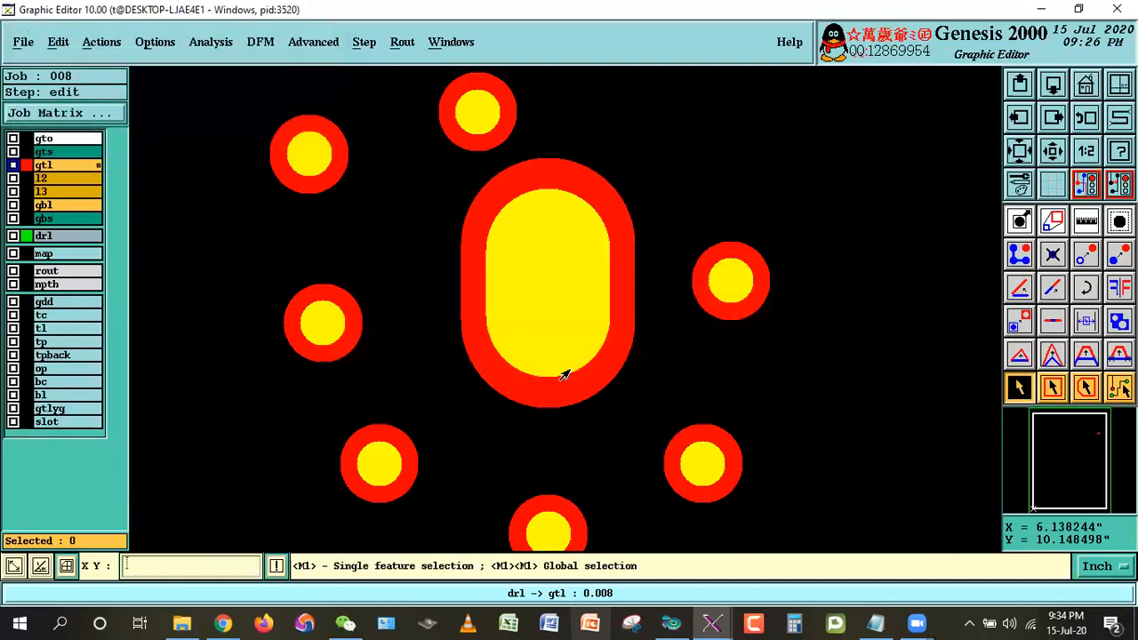
- Measure the annular ring of the enlarged slot pad, close the measuring tool and hide drl
{"action": "left_click", "coordinate": [1097, 220]}
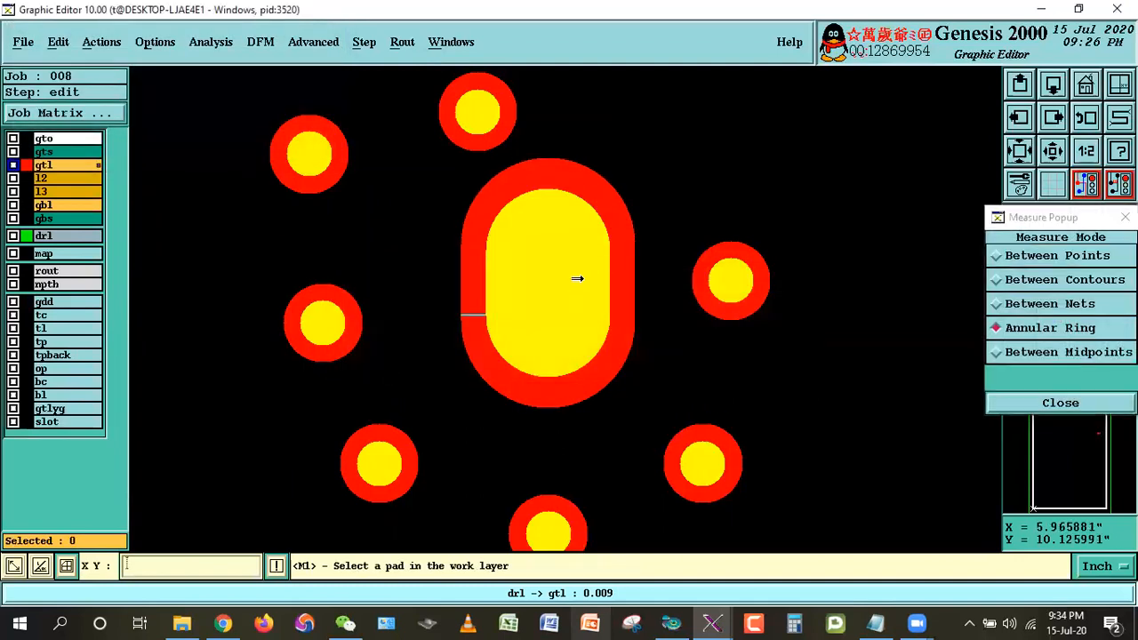
{"action": "left_click", "coordinate": [1032, 404]}
{"action": "left_click", "coordinate": [44, 236]}
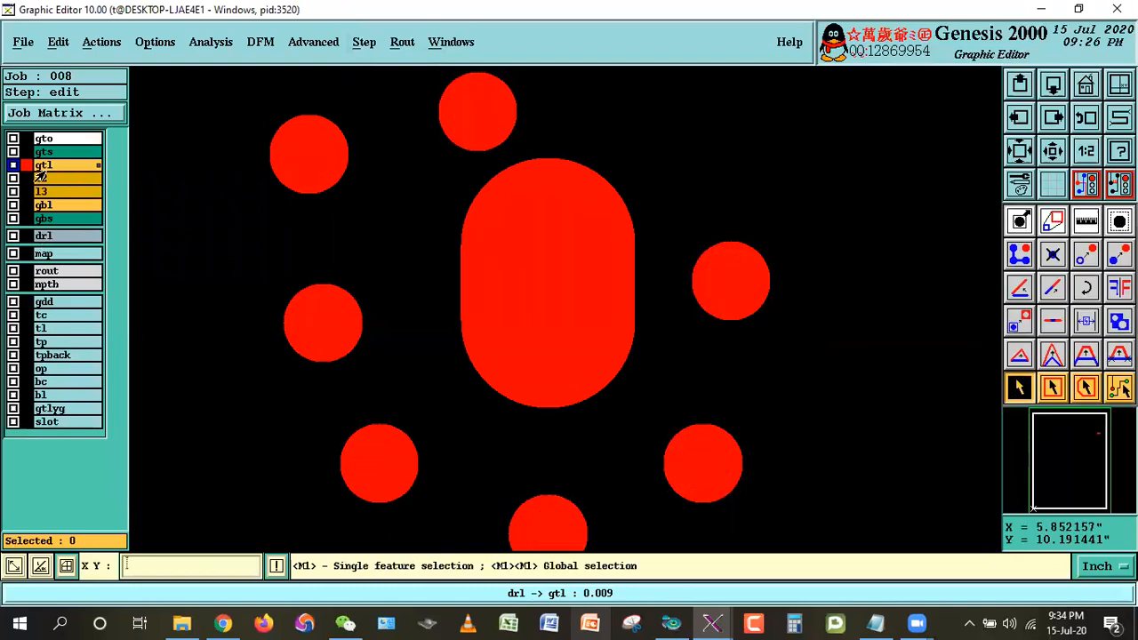
- Switch the display from gtl to the slot layer, reference-select its features covered by gtl, and delete them
{"action": "left_click", "coordinate": [43, 165]}
{"action": "left_click", "coordinate": [46, 421]}
{"action": "left_click", "coordinate": [85, 45]}
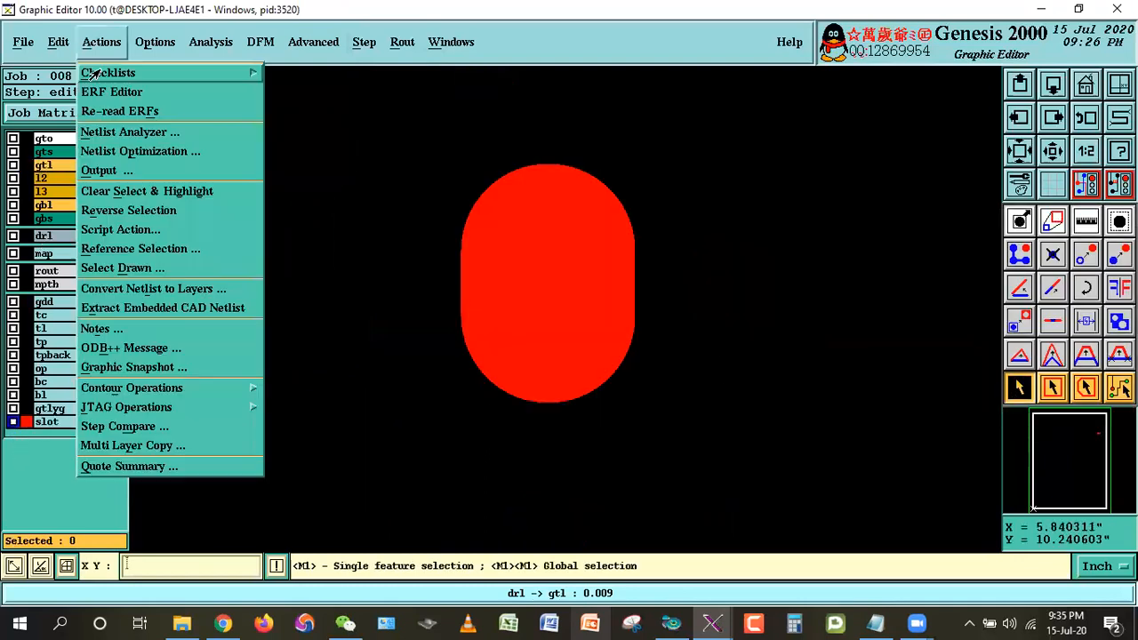
{"action": "left_click", "coordinate": [128, 249]}
{"action": "left_click", "coordinate": [129, 91]}
{"action": "left_click", "coordinate": [98, 124]}
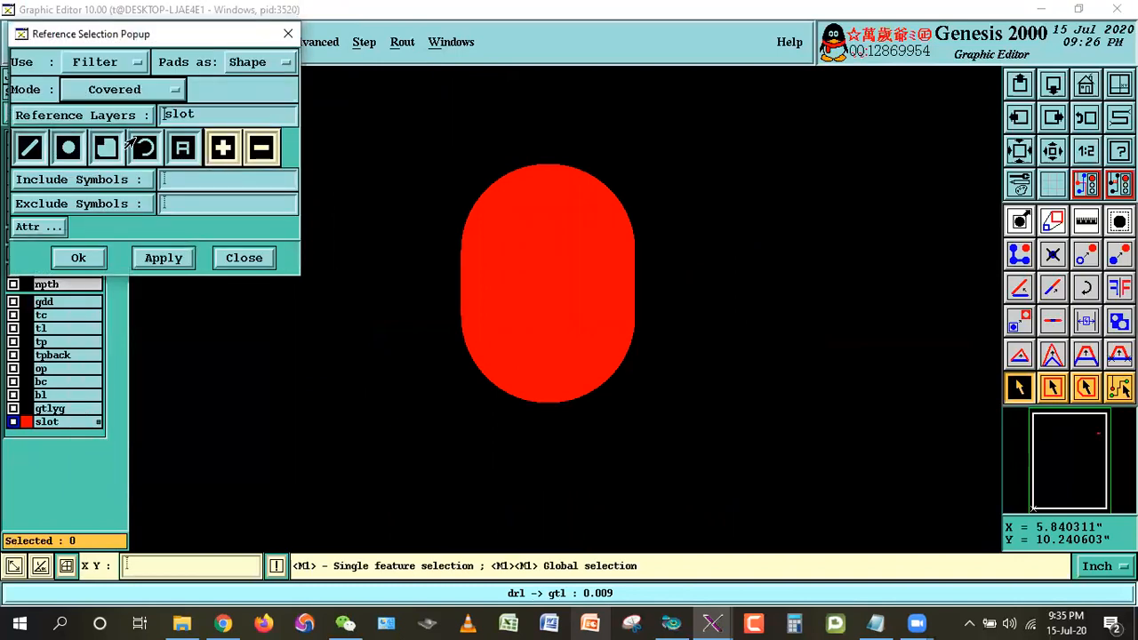
{"action": "left_click", "coordinate": [80, 115]}
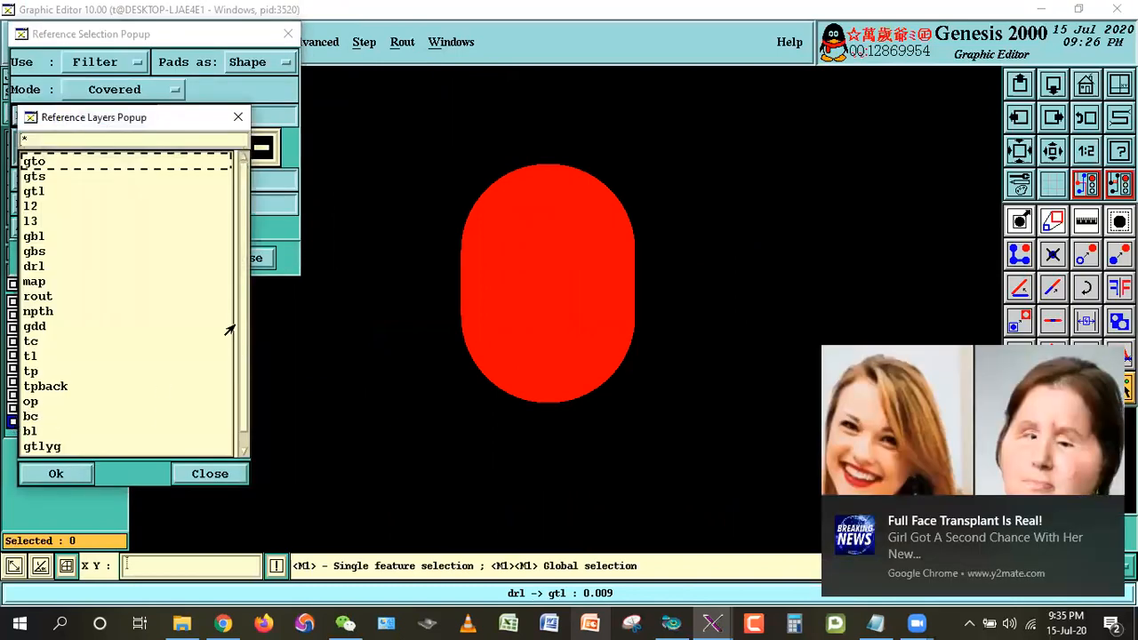
{"action": "double_click", "coordinate": [35, 192]}
{"action": "left_click", "coordinate": [163, 257]}
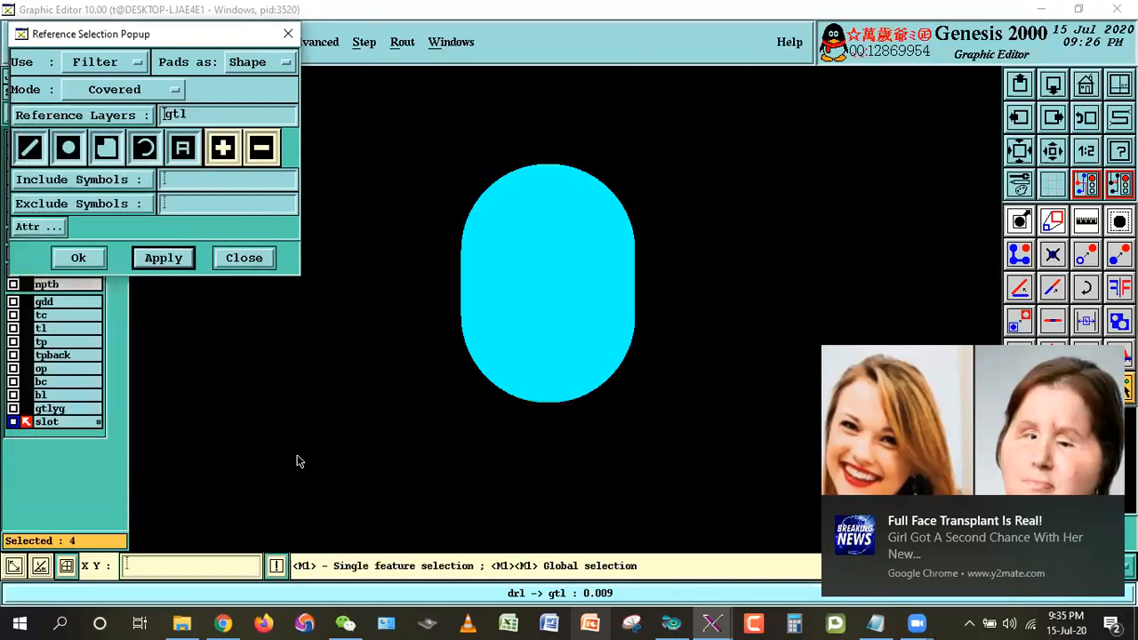
{"action": "left_click", "coordinate": [258, 260]}
{"action": "left_click", "coordinate": [58, 41]}
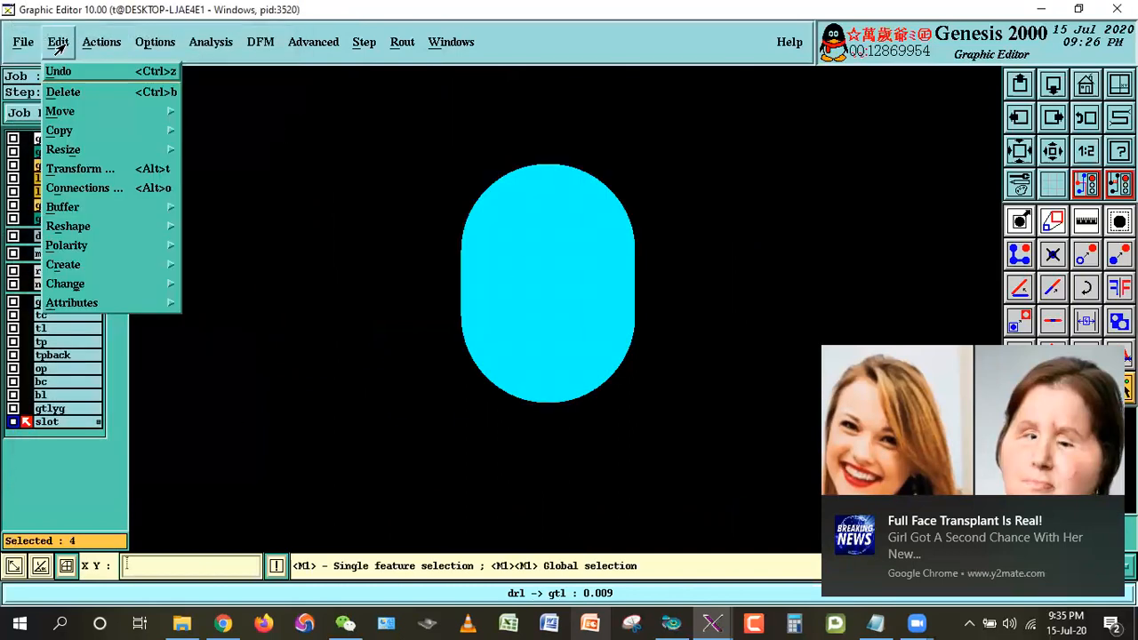
{"action": "left_click", "coordinate": [64, 92]}
{"action": "left_click", "coordinate": [376, 356]}
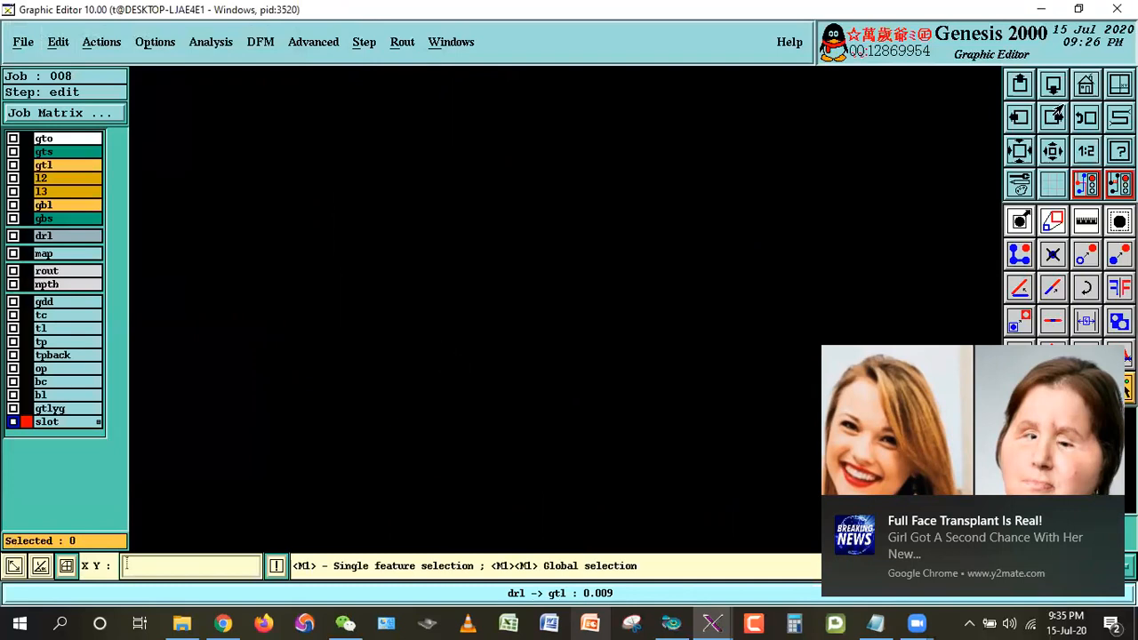
- Fit the whole board in view, dismiss the browser notification and maximize the editor window again
{"action": "left_click", "coordinate": [1085, 89]}
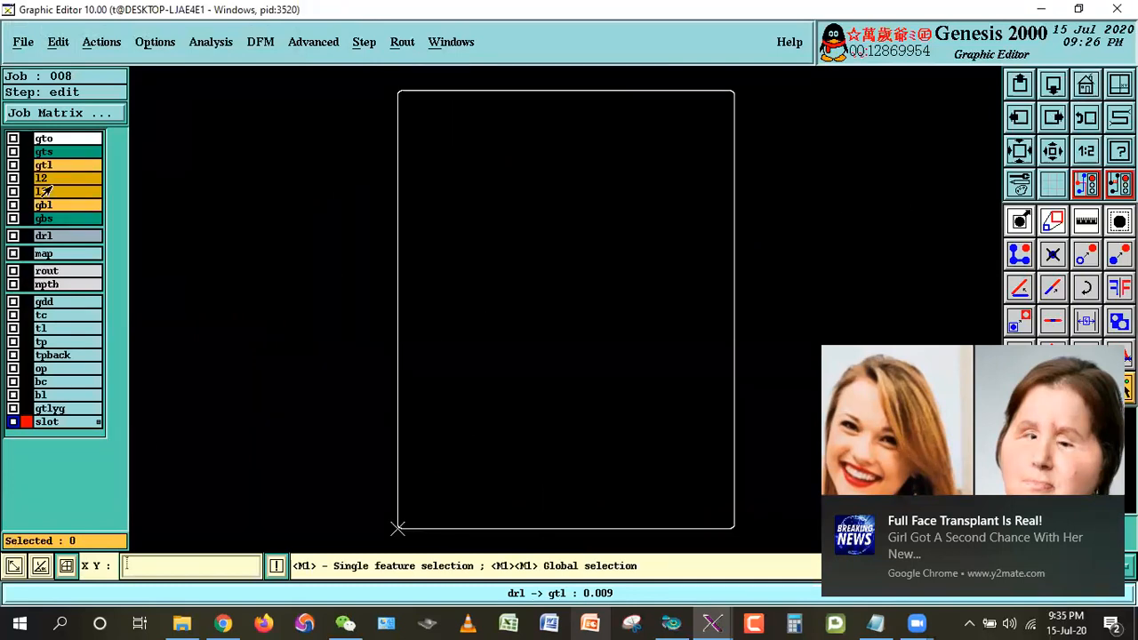
{"action": "left_click", "coordinate": [1110, 624]}
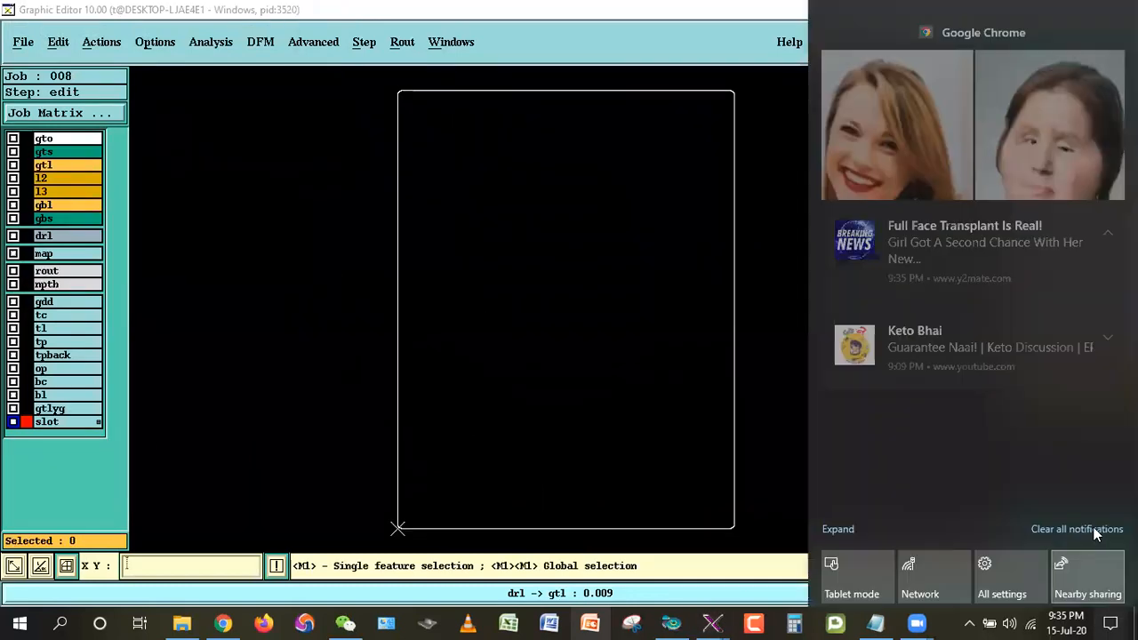
{"action": "left_click", "coordinate": [524, 92]}
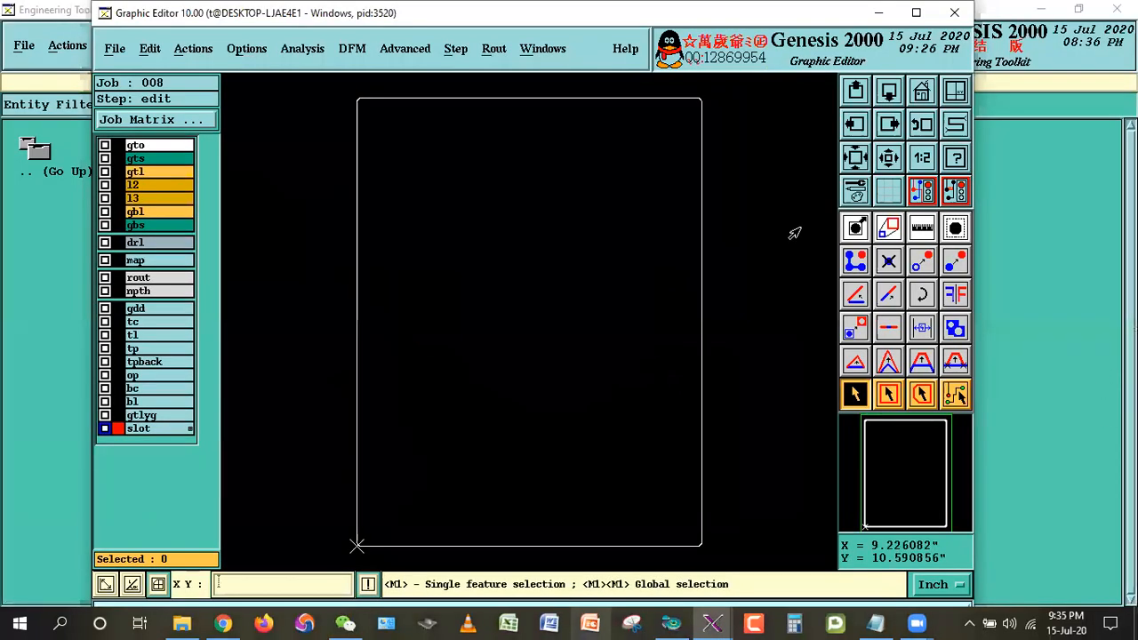
{"action": "double_click", "coordinate": [267, 13]}
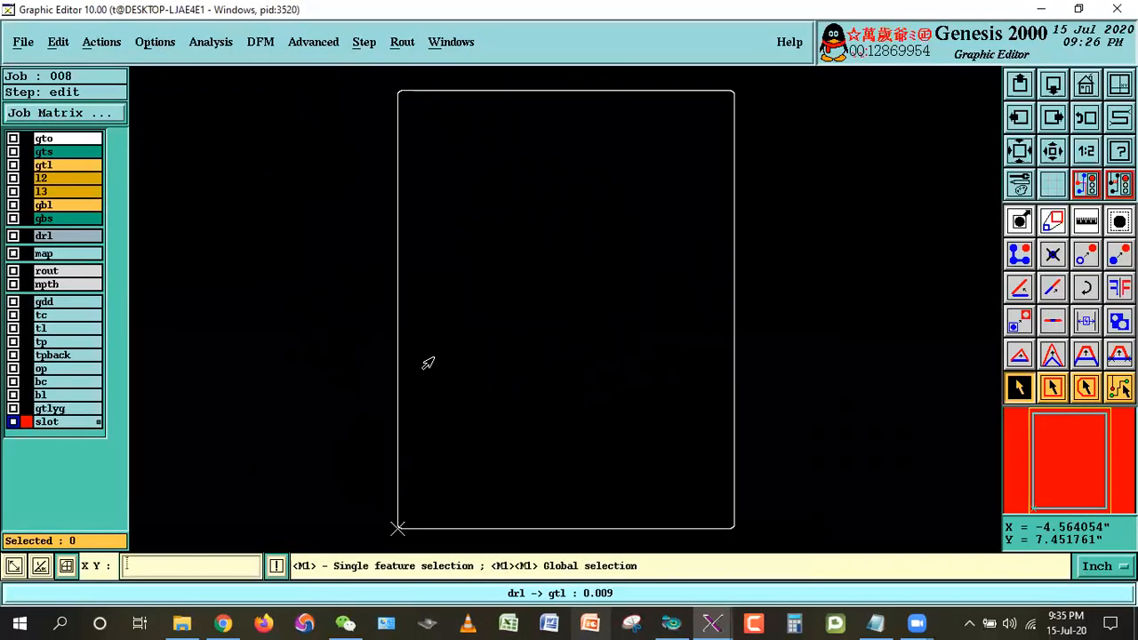
- Hide the slot and gtl layers and display only drl as the work layer
{"action": "left_click", "coordinate": [51, 167]}
{"action": "left_click", "coordinate": [59, 424]}
{"action": "left_click", "coordinate": [52, 166]}
{"action": "left_click", "coordinate": [44, 236]}
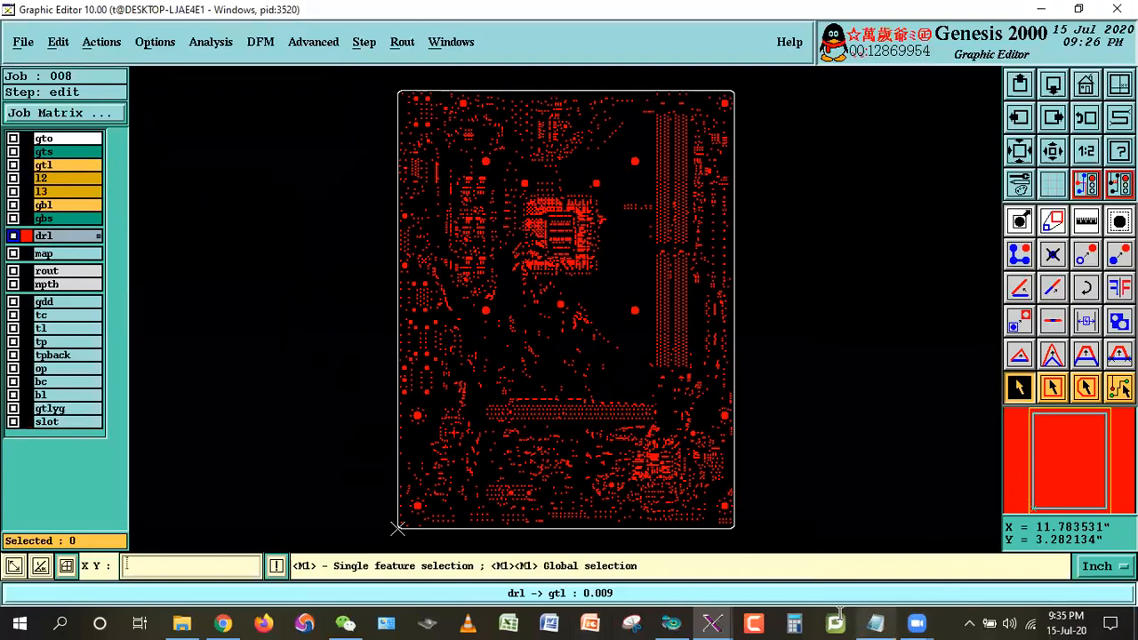
- Switch to the Outer Layer Steps notes in Notepad and highlight the touching/joint hole annular ring instruction
{"action": "left_click", "coordinate": [876, 622]}
{"action": "left_click_drag", "start_coordinate": [73, 412], "coordinate": [660, 412]}
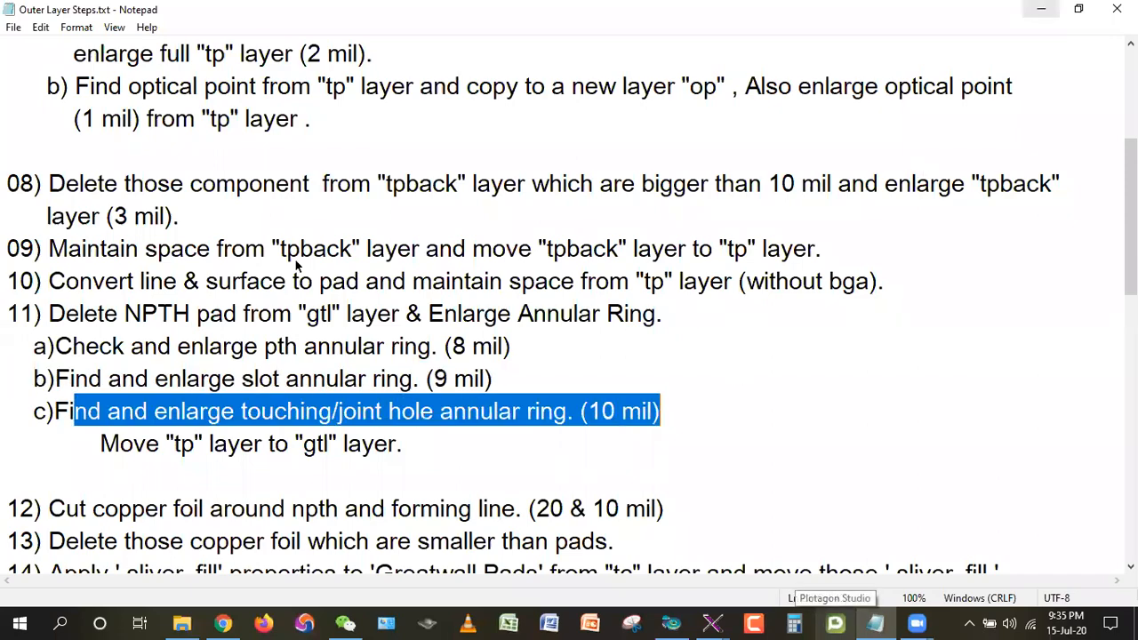
{"action": "key", "text": "alt+Tab"}
- Run Drill Checks on the drl layer with the mk drill(mil) ERF and open its results
{"action": "left_click", "coordinate": [209, 42]}
{"action": "left_click", "coordinate": [218, 68]}
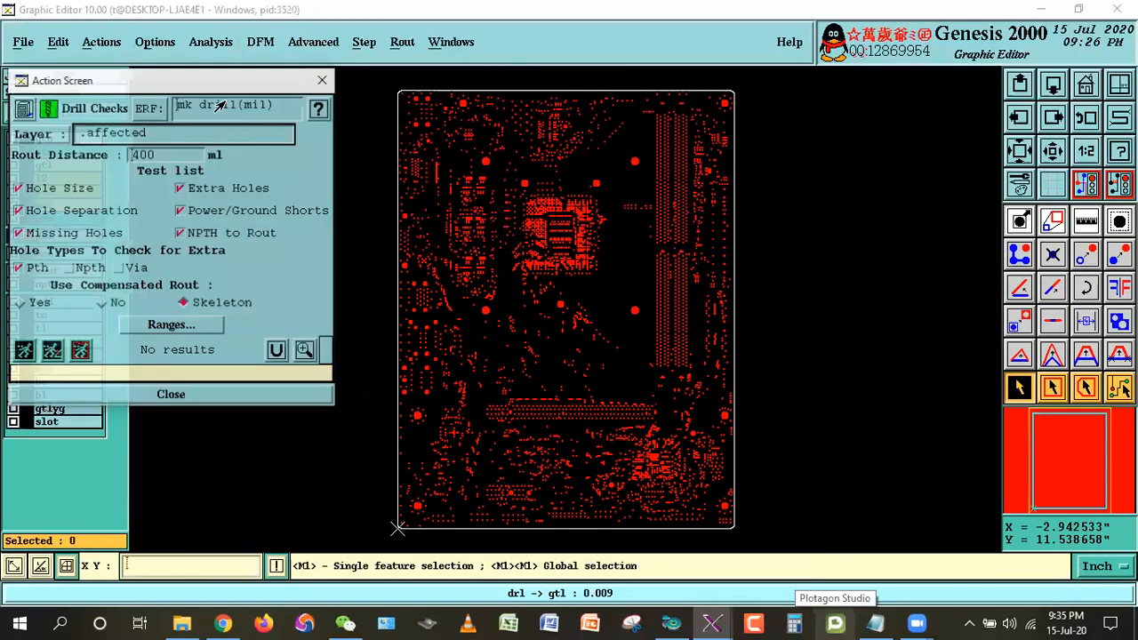
{"action": "left_click", "coordinate": [270, 358]}
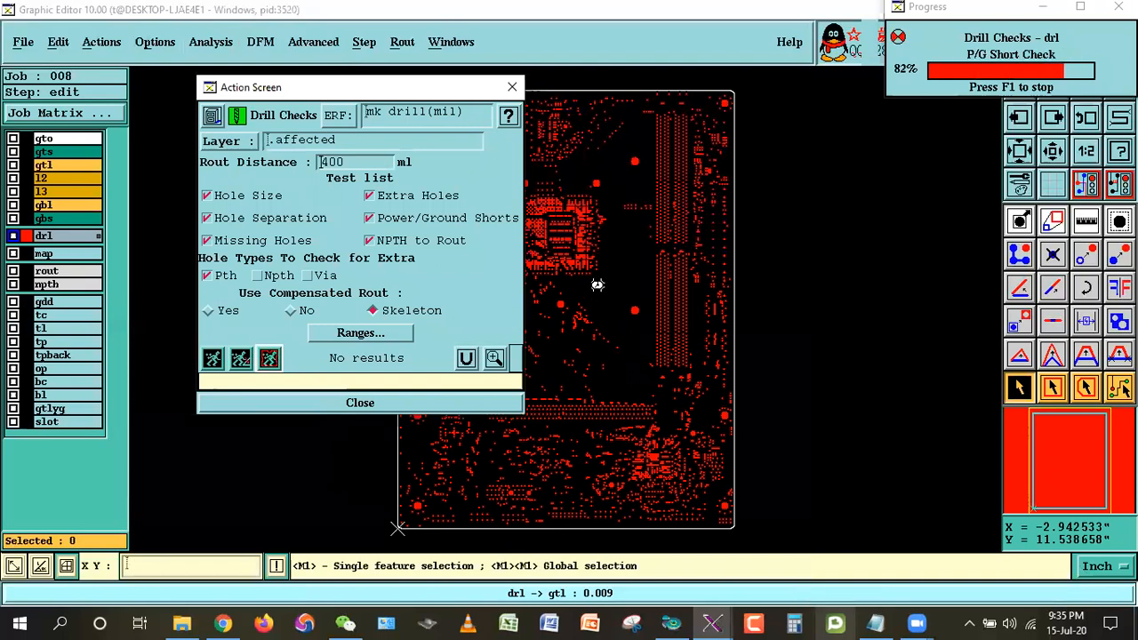
{"action": "left_click", "coordinate": [494, 358]}
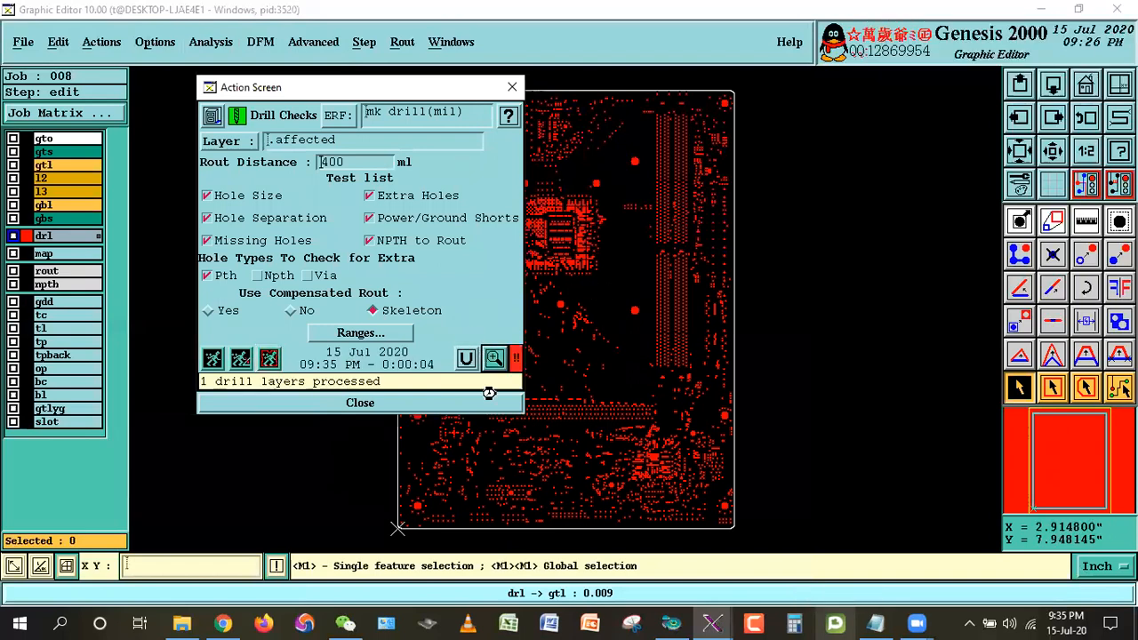
- Set the drill check results severity to all, inspect the Touching Holes category, and close the results
{"action": "left_click_drag", "start_coordinate": [233, 283], "coordinate": [292, 199]}
{"action": "left_click", "coordinate": [364, 411]}
{"action": "left_click", "coordinate": [354, 351]}
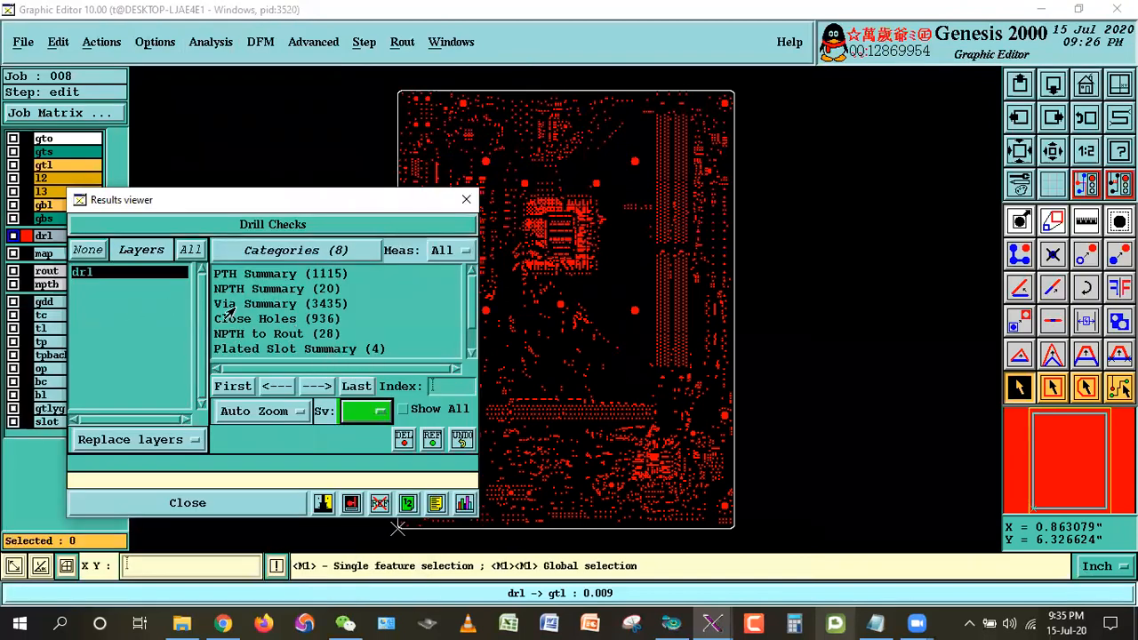
{"action": "left_click", "coordinate": [470, 353]}
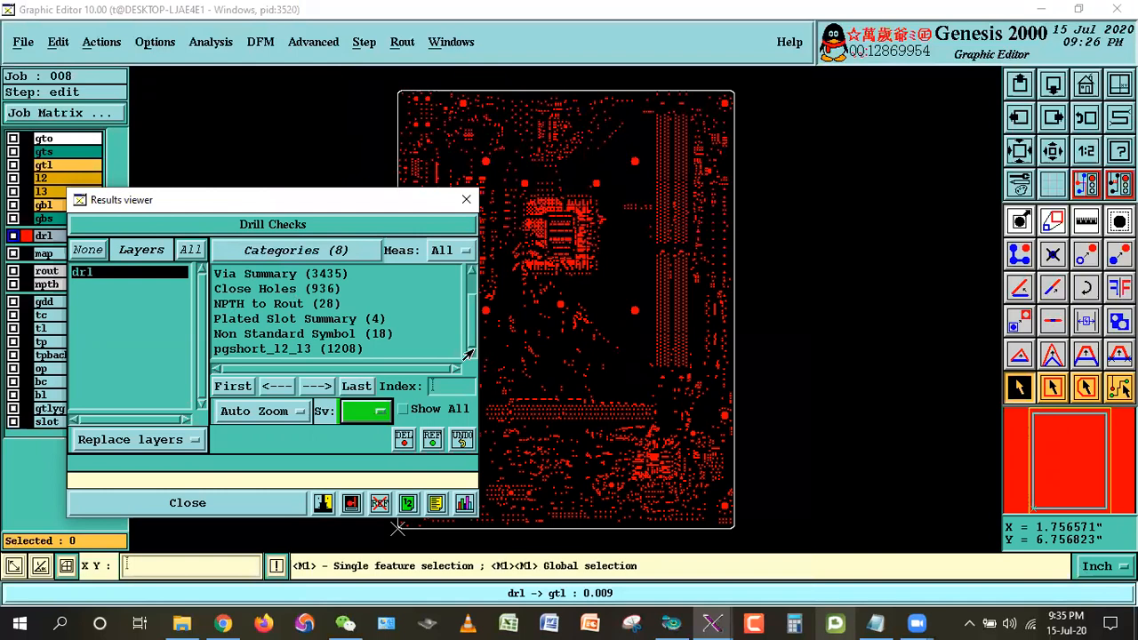
{"action": "left_click_drag", "start_coordinate": [473, 321], "coordinate": [472, 298]}
{"action": "left_click", "coordinate": [381, 410]}
{"action": "left_click", "coordinate": [355, 392]}
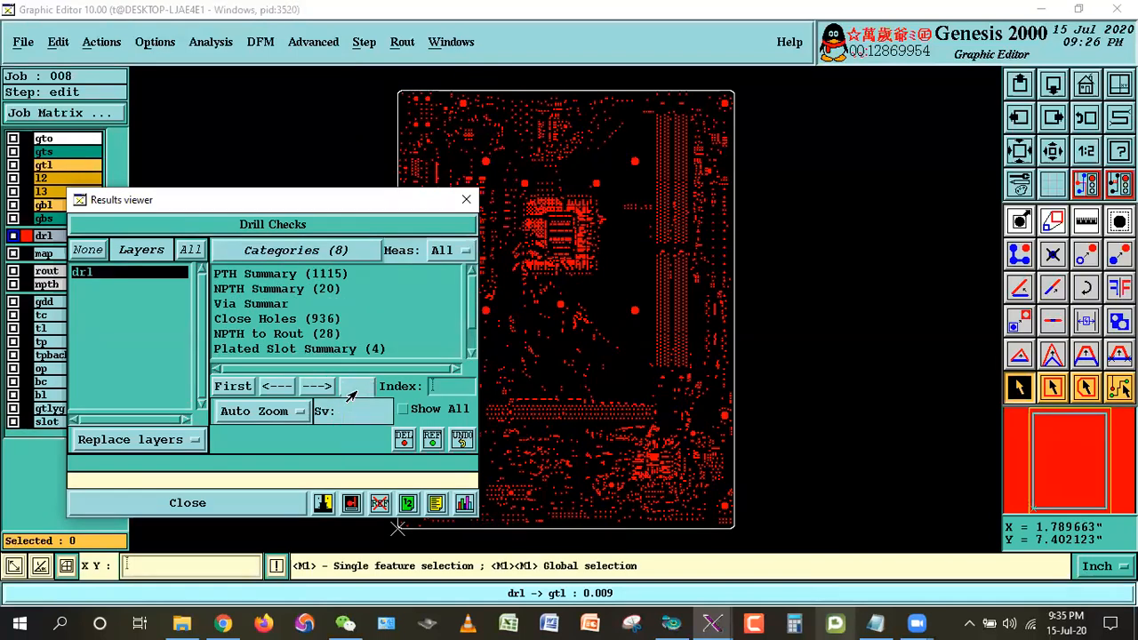
{"action": "left_click", "coordinate": [470, 354]}
{"action": "left_click", "coordinate": [290, 350]}
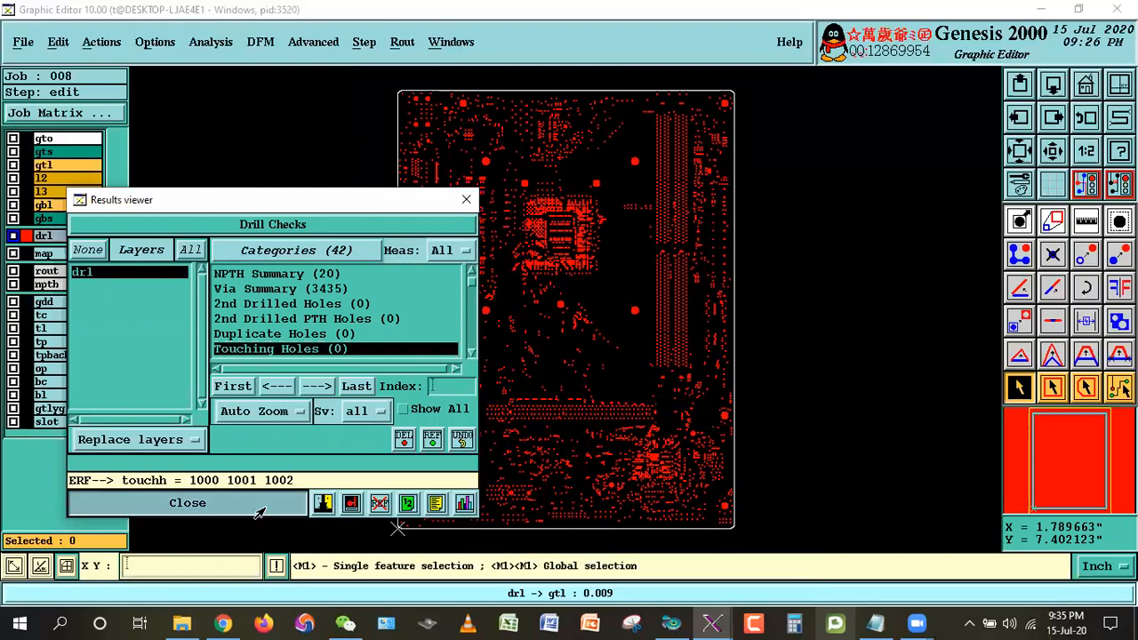
{"action": "left_click", "coordinate": [258, 514]}
- Switch to the Notepad notes and reread the touching/joint hole annular ring instruction and the items above it
{"action": "key", "text": "alt+Tab"}
{"action": "left_click", "coordinate": [362, 379]}
{"action": "left_click_drag", "start_coordinate": [34, 412], "coordinate": [668, 404]}
{"action": "left_click_drag", "start_coordinate": [940, 205], "coordinate": [1040, 115]}
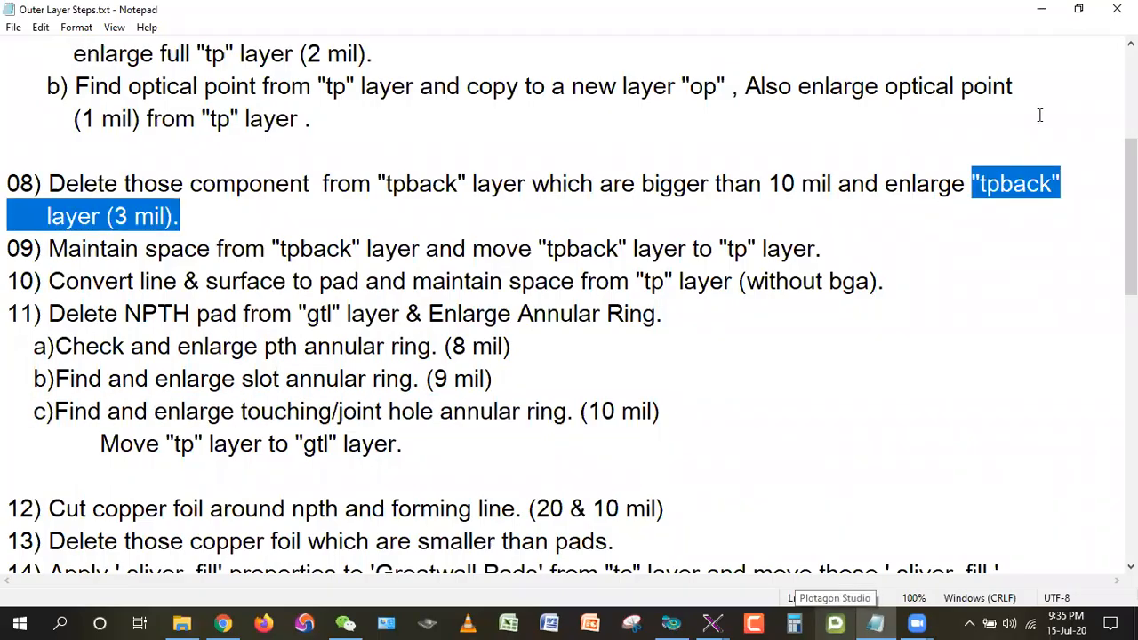
{"action": "key", "text": "alt+Tab"}
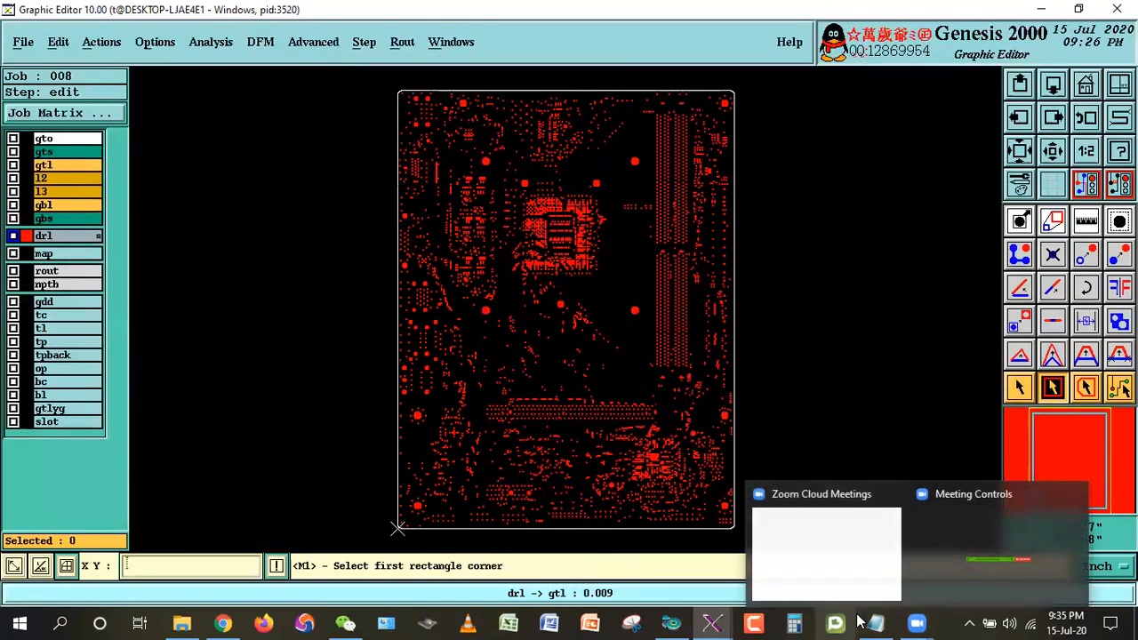
{"action": "key", "text": "alt+Tab"}
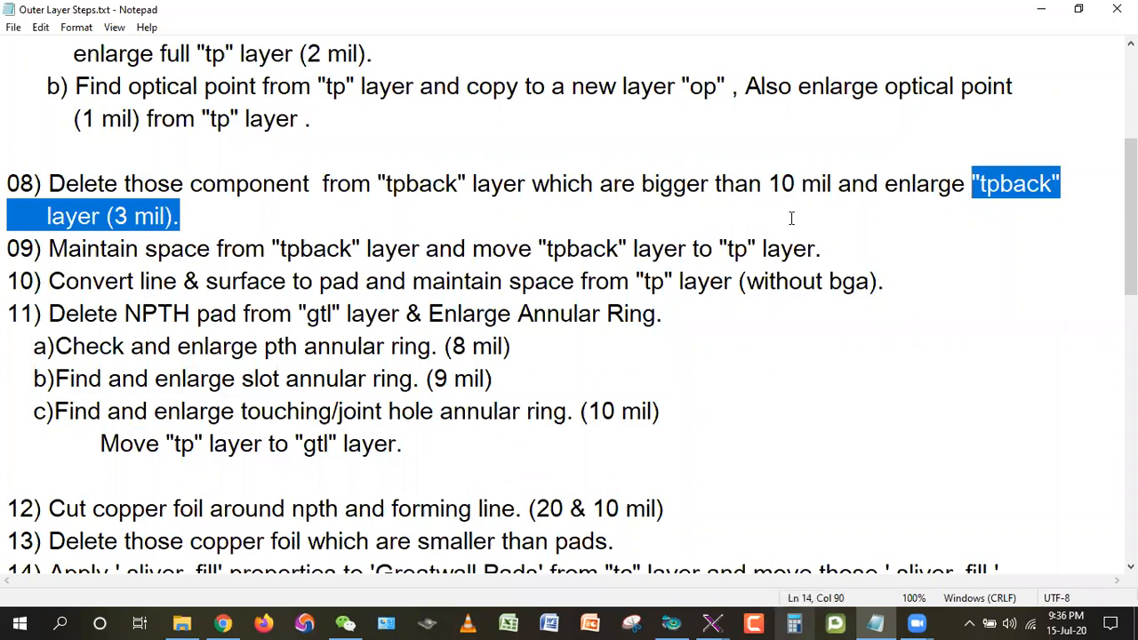
{"action": "left_click", "coordinate": [868, 376]}
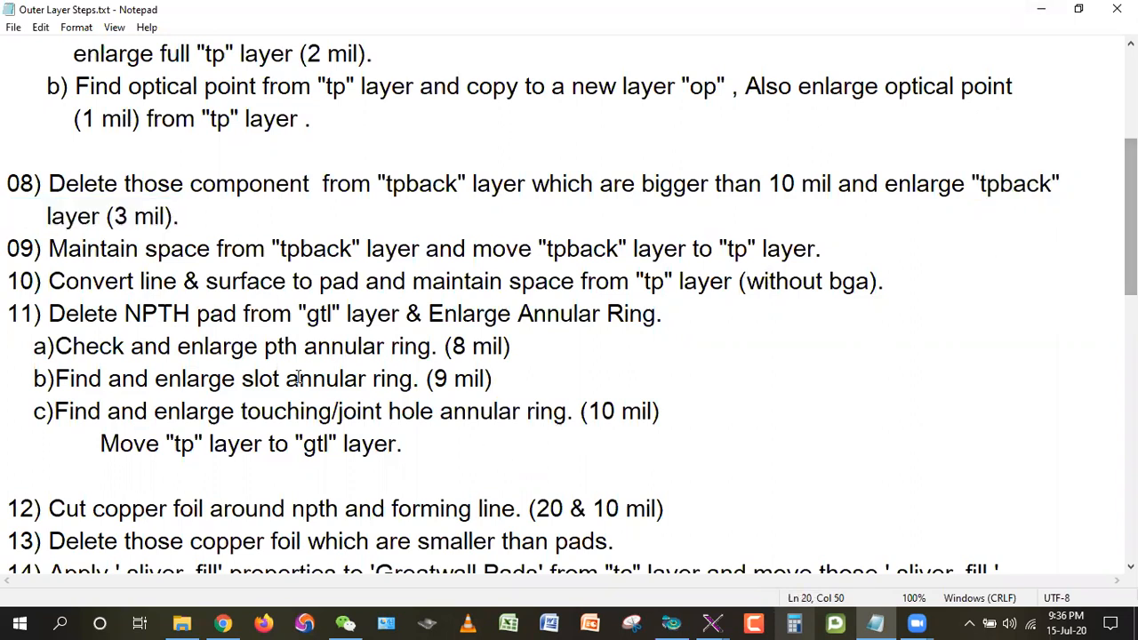
{"action": "left_click", "coordinate": [1042, 8]}
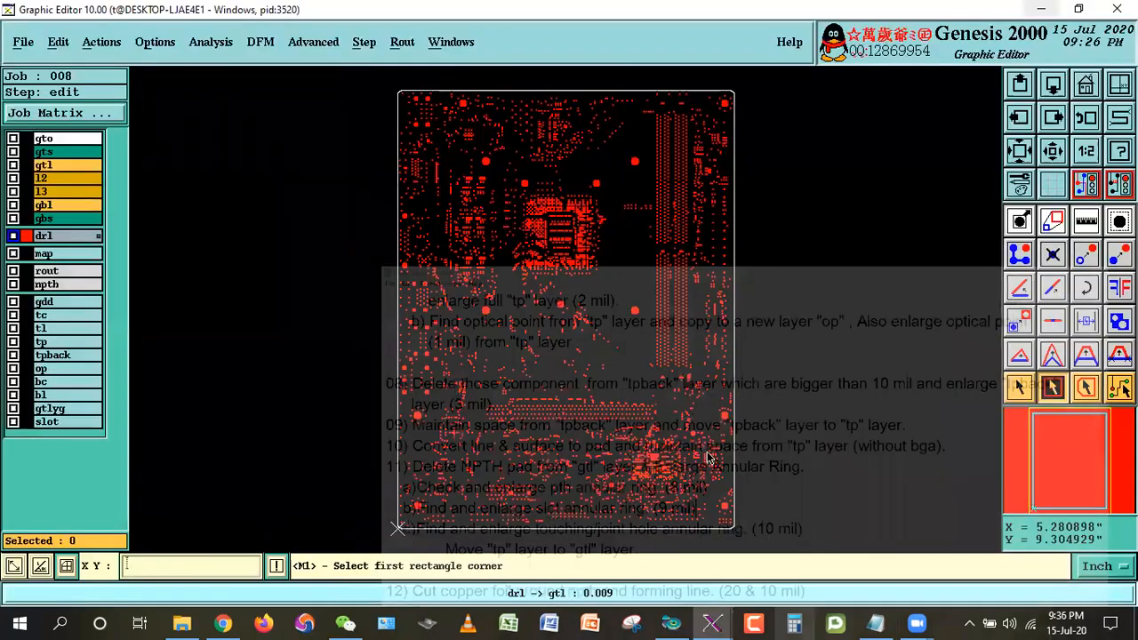
- Reopen the Notepad notes, review item 11 and its instruction to move the tp layer to gtl, and return to Genesis
{"action": "left_click", "coordinate": [876, 623]}
{"action": "left_click_drag", "start_coordinate": [27, 280], "coordinate": [763, 282]}
{"action": "left_click", "coordinate": [821, 359]}
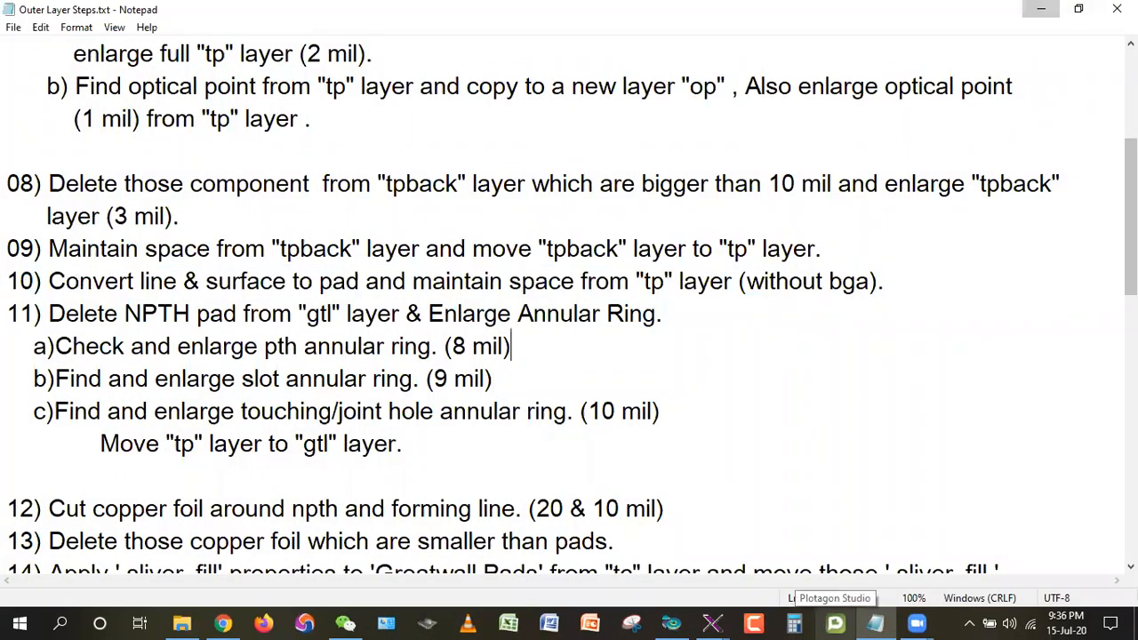
{"action": "key", "text": "alt+Tab"}
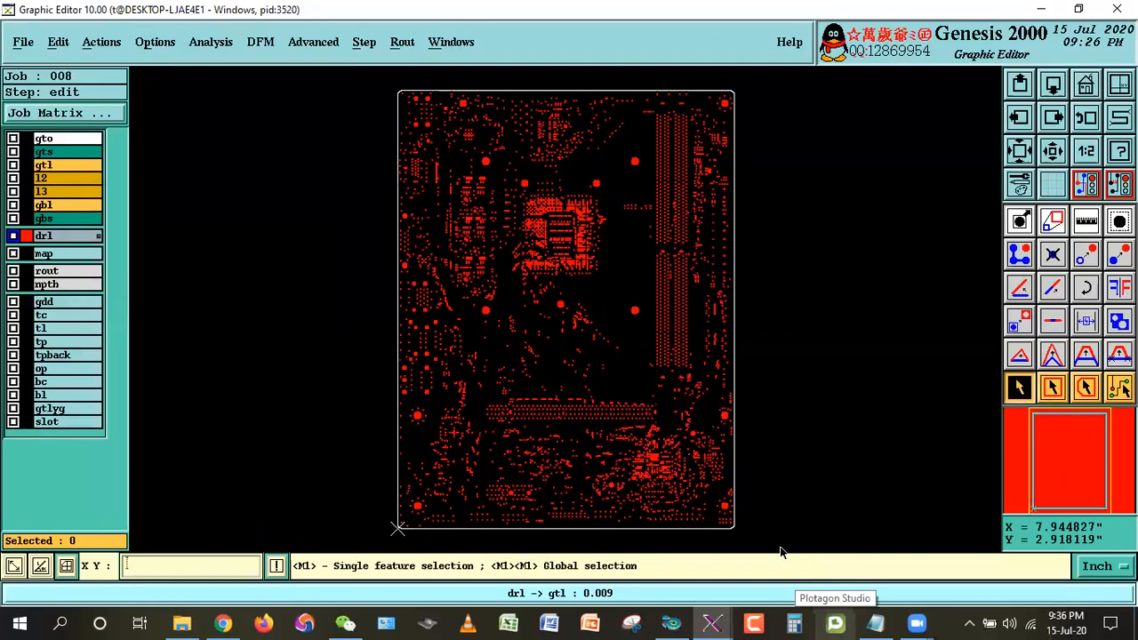
{"action": "key", "text": "alt+Tab"}
{"action": "left_click_drag", "start_coordinate": [182, 443], "coordinate": [491, 448]}
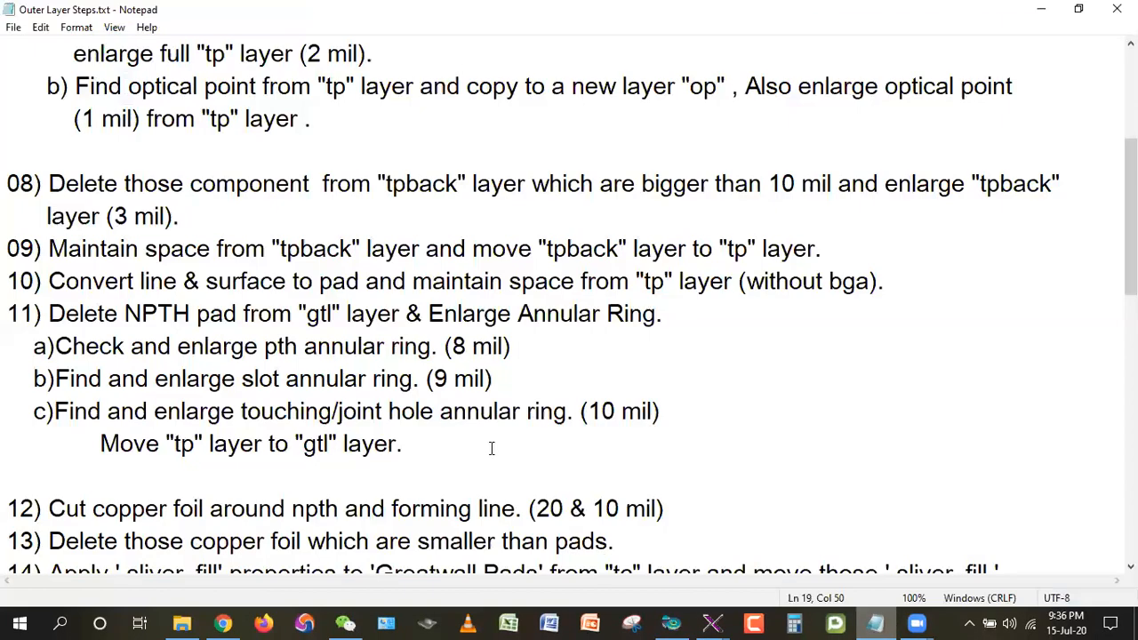
{"action": "key", "text": "alt+Tab"}
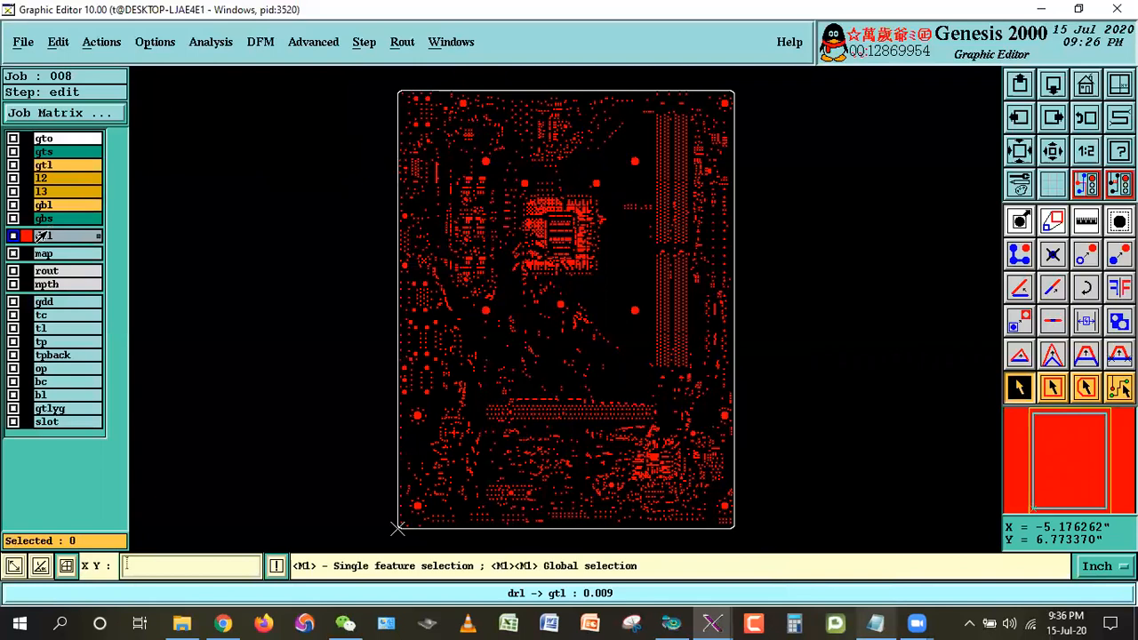
- Display tp as the work layer together with gtl and move all tp features to the gtl layer
{"action": "left_click", "coordinate": [41, 346]}
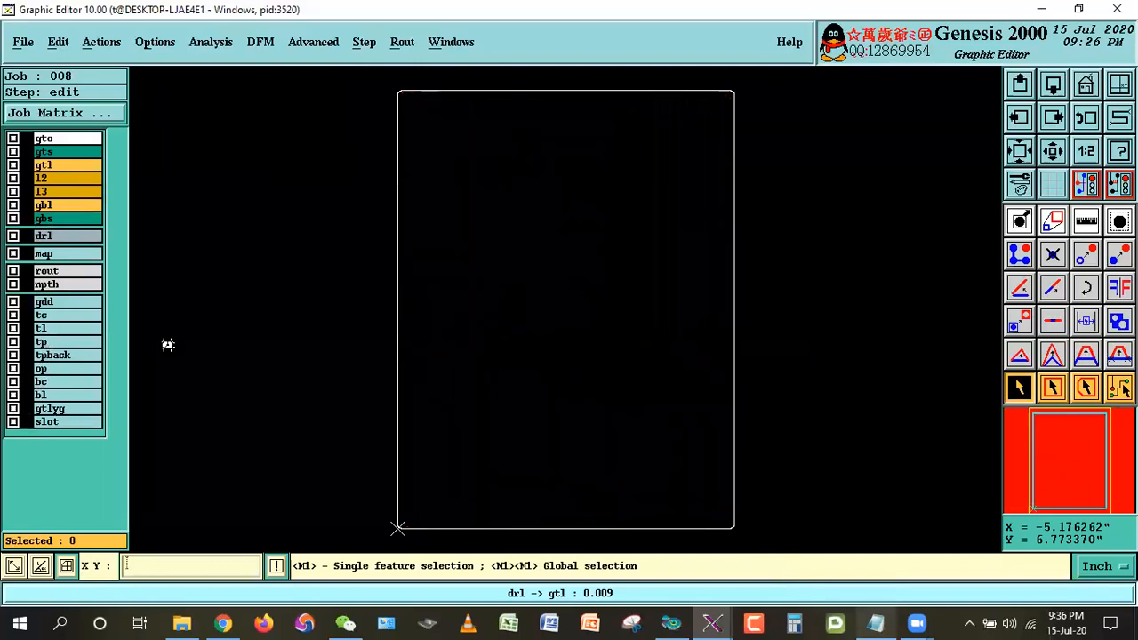
{"action": "left_click", "coordinate": [41, 168]}
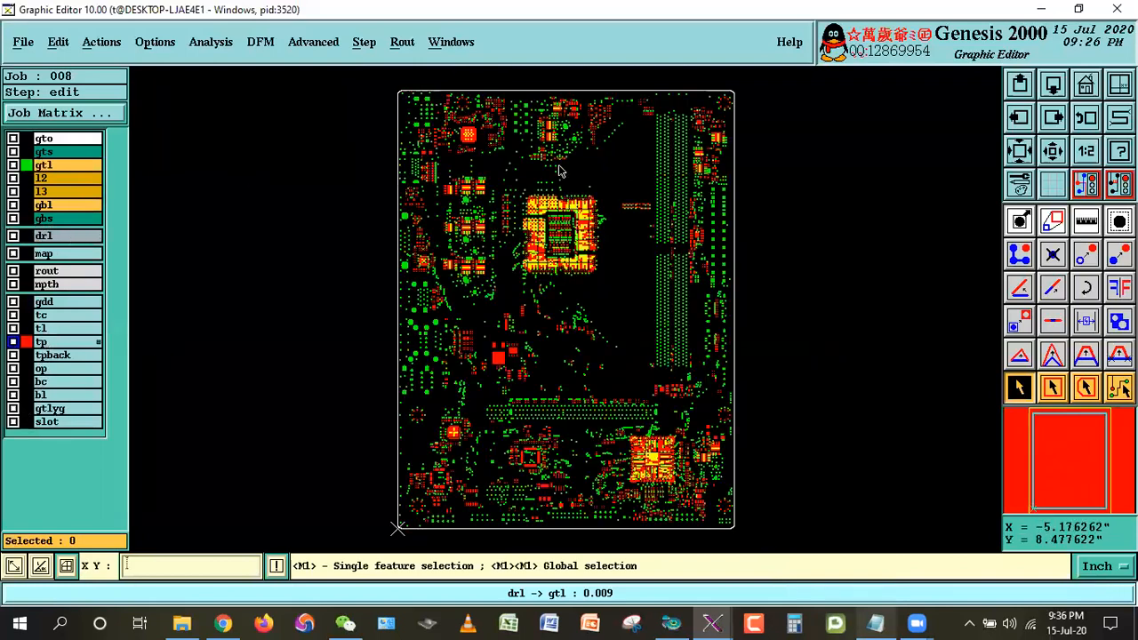
{"action": "key", "text": "alt+e"}
{"action": "mouse_move", "coordinate": [70, 112]}
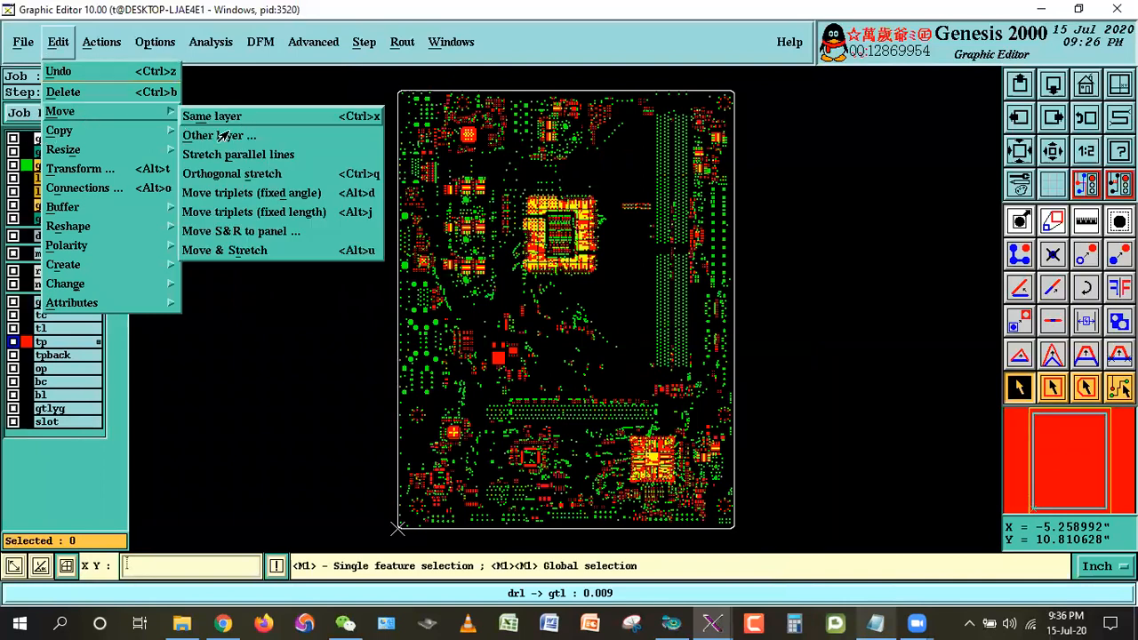
{"action": "left_click", "coordinate": [220, 133]}
{"action": "left_click", "coordinate": [53, 56]}
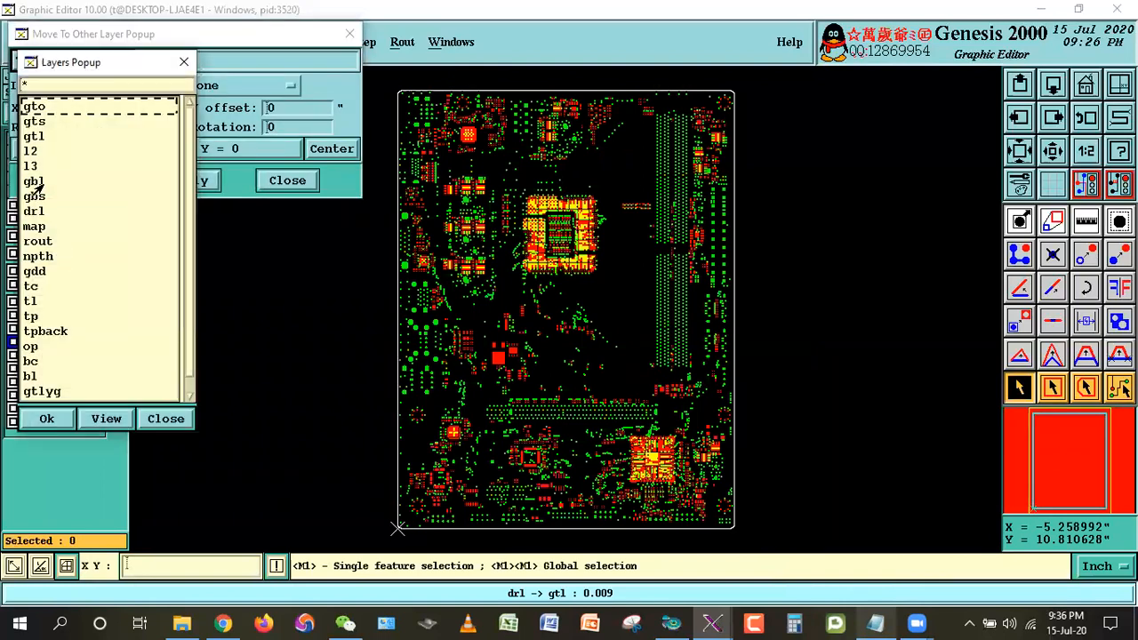
{"action": "double_click", "coordinate": [36, 136]}
{"action": "left_click", "coordinate": [87, 181]}
{"action": "left_click", "coordinate": [366, 353]}
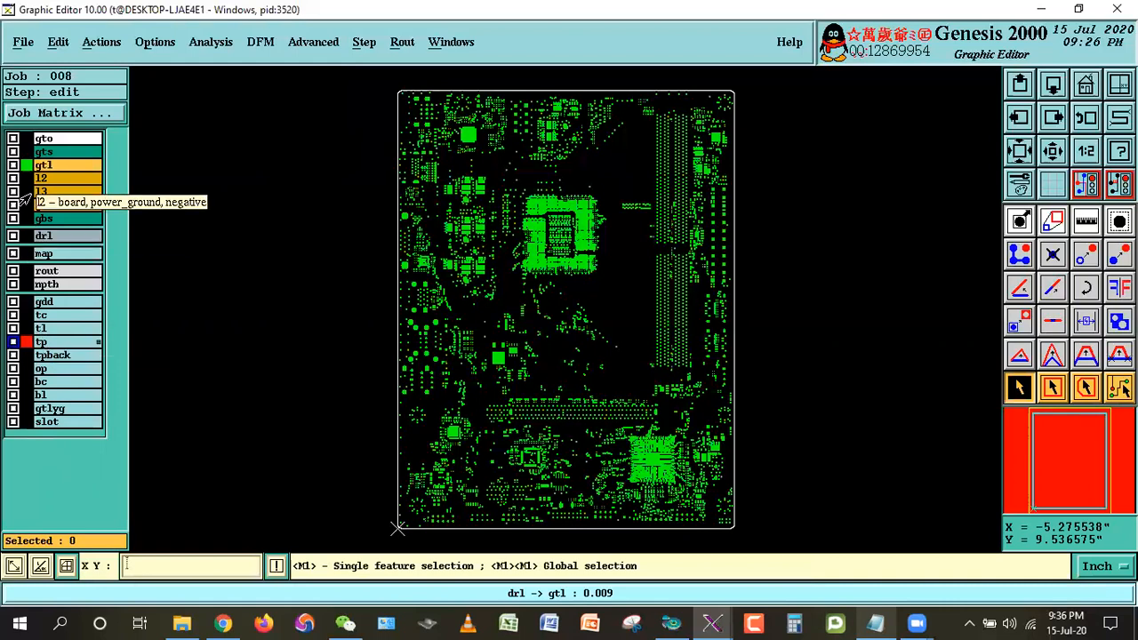
{"action": "left_click", "coordinate": [40, 328]}
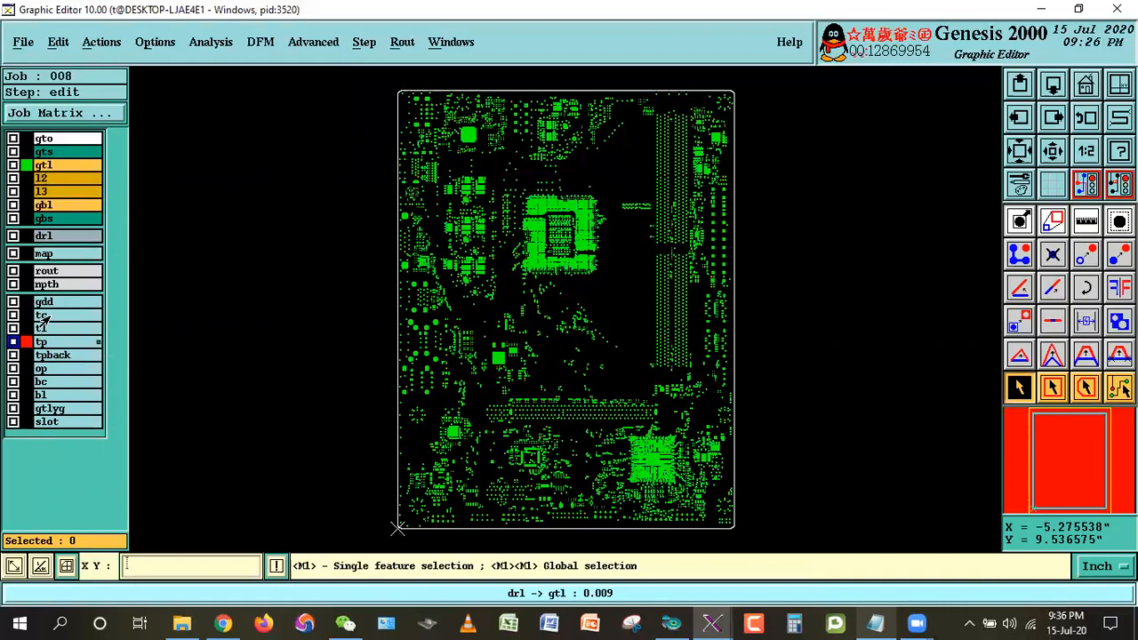
{"action": "left_click", "coordinate": [57, 327]}
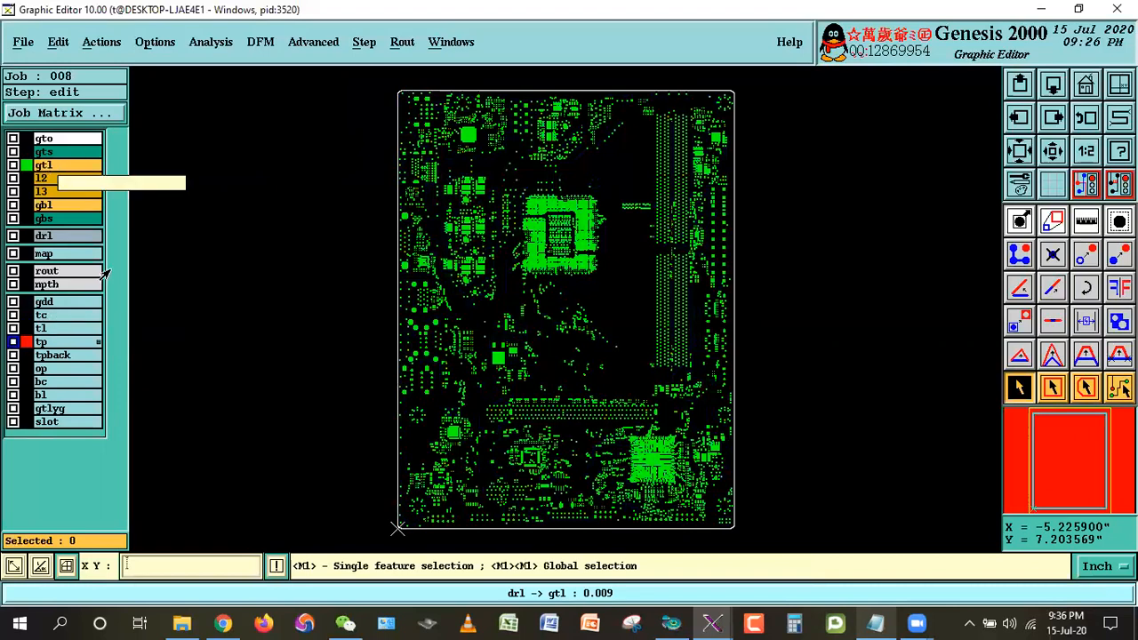
- Compare the tl layer against gtl, and display gtl alone as the work layer
{"action": "left_click", "coordinate": [49, 328]}
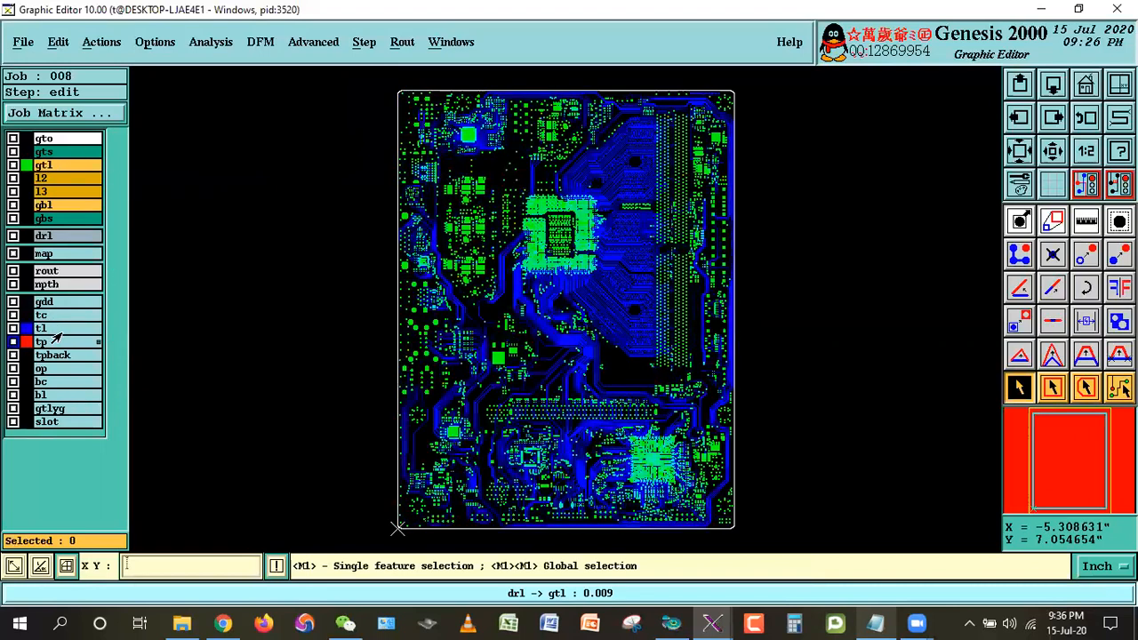
{"action": "left_click", "coordinate": [46, 328]}
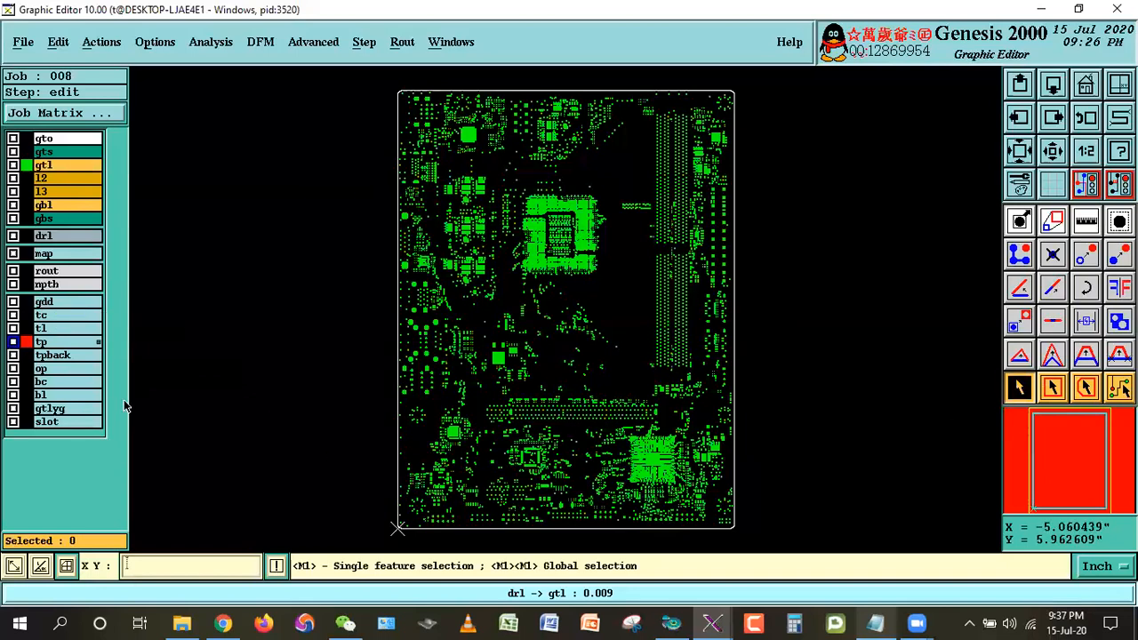
{"action": "left_click", "coordinate": [40, 341]}
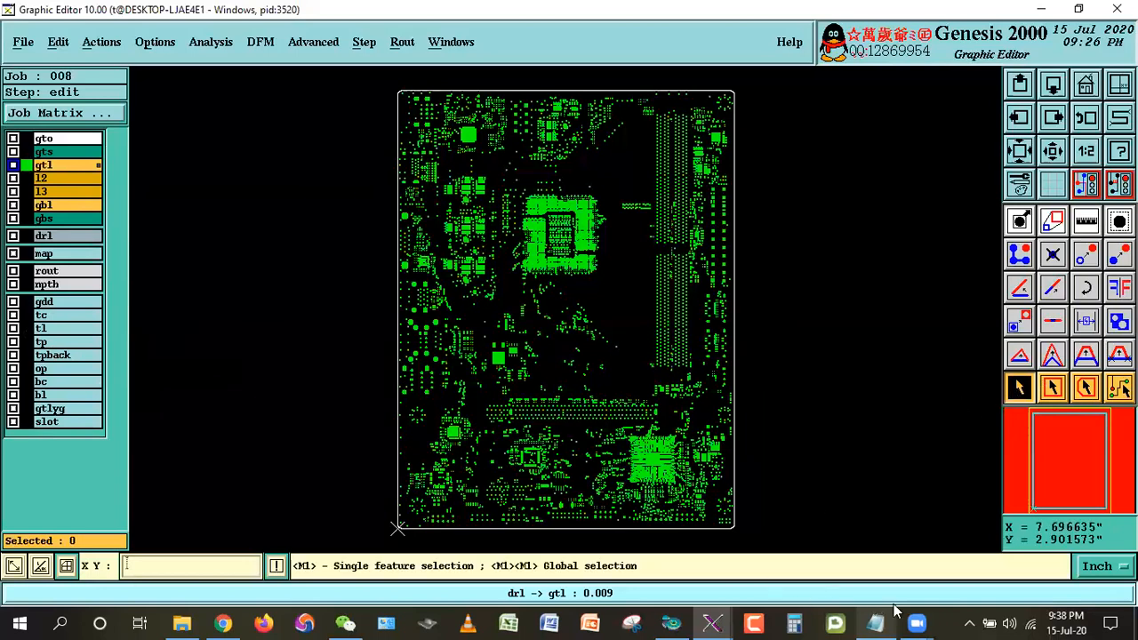
- Switch to the Notepad notes, reread item 11 with its annular ring sub-items, and return to Genesis to hide gtl
{"action": "key", "text": "alt+Tab"}
{"action": "left_click", "coordinate": [455, 409]}
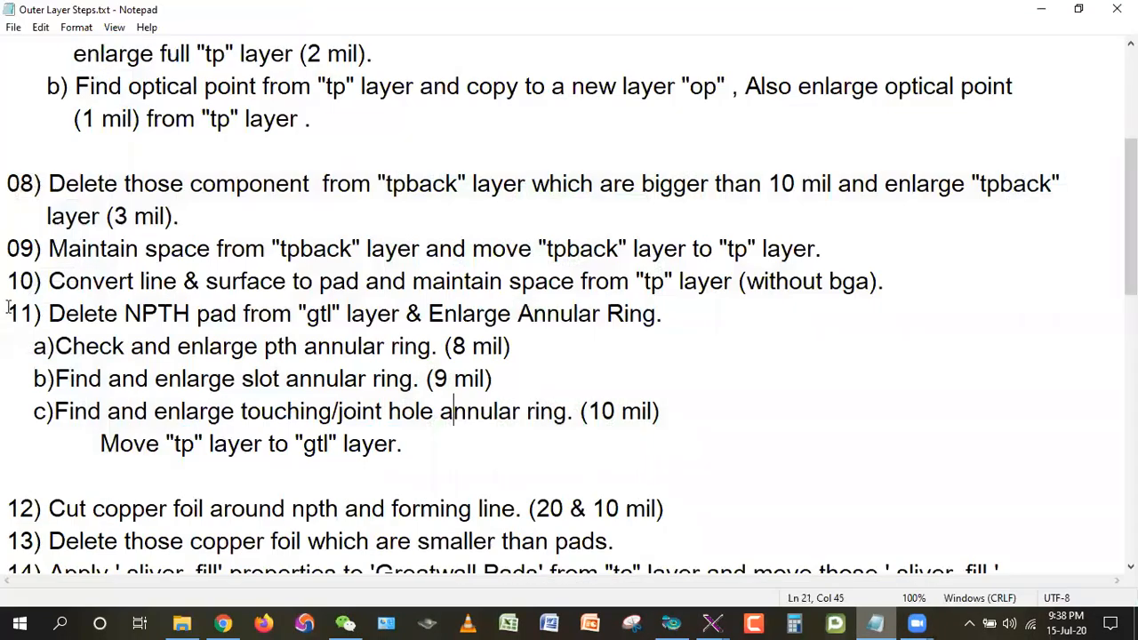
{"action": "left_click_drag", "start_coordinate": [7, 309], "coordinate": [516, 348]}
{"action": "left_click", "coordinate": [539, 411], "text": "shift"}
{"action": "left_click", "coordinate": [1013, 283]}
{"action": "key", "text": "alt+Tab"}
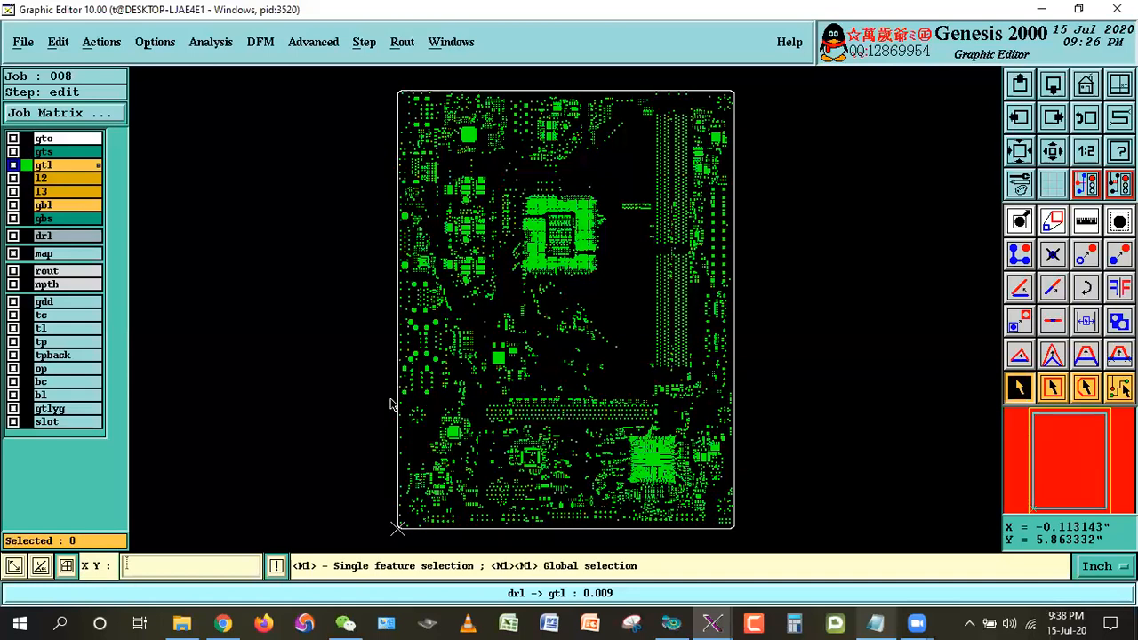
{"action": "left_click", "coordinate": [40, 166]}
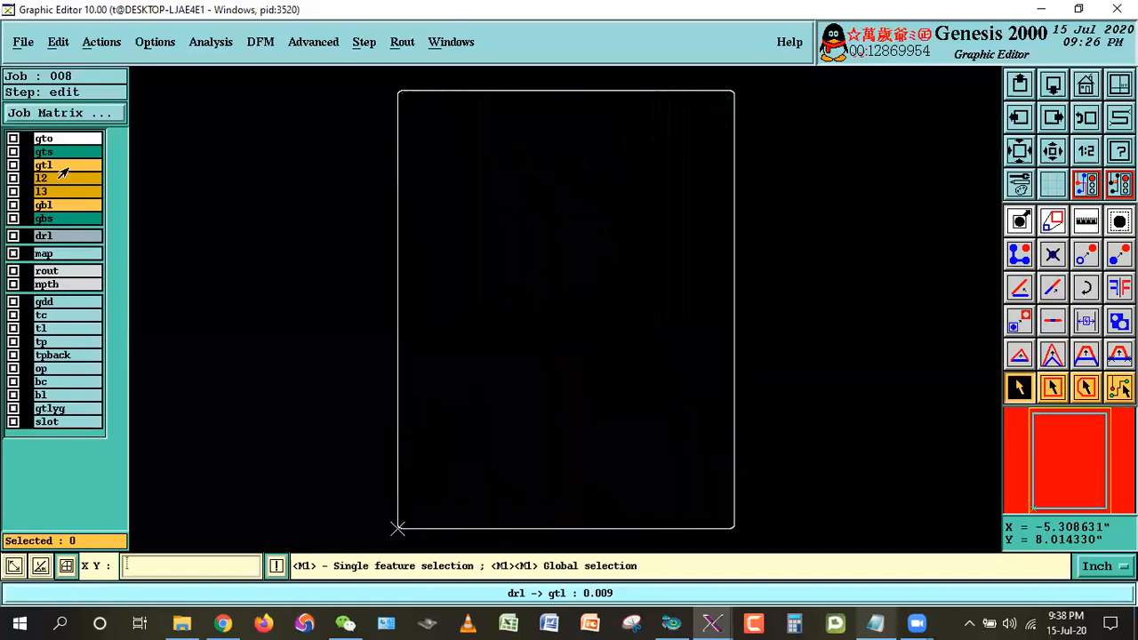
- Reopen the Notepad notes and highlight item 11 on deleting NPTH pads and enlarging annular rings, including sub-items a to c
{"action": "left_click", "coordinate": [876, 623]}
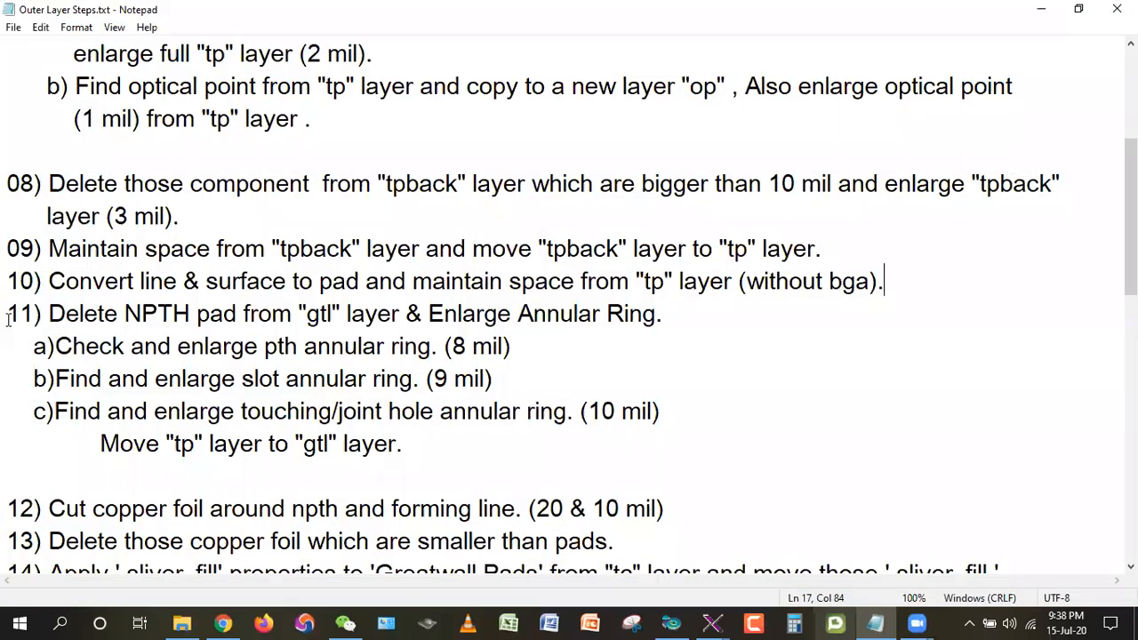
{"action": "left_click_drag", "start_coordinate": [8, 313], "coordinate": [569, 475]}
{"action": "left_click_drag", "start_coordinate": [659, 445], "coordinate": [681, 424]}
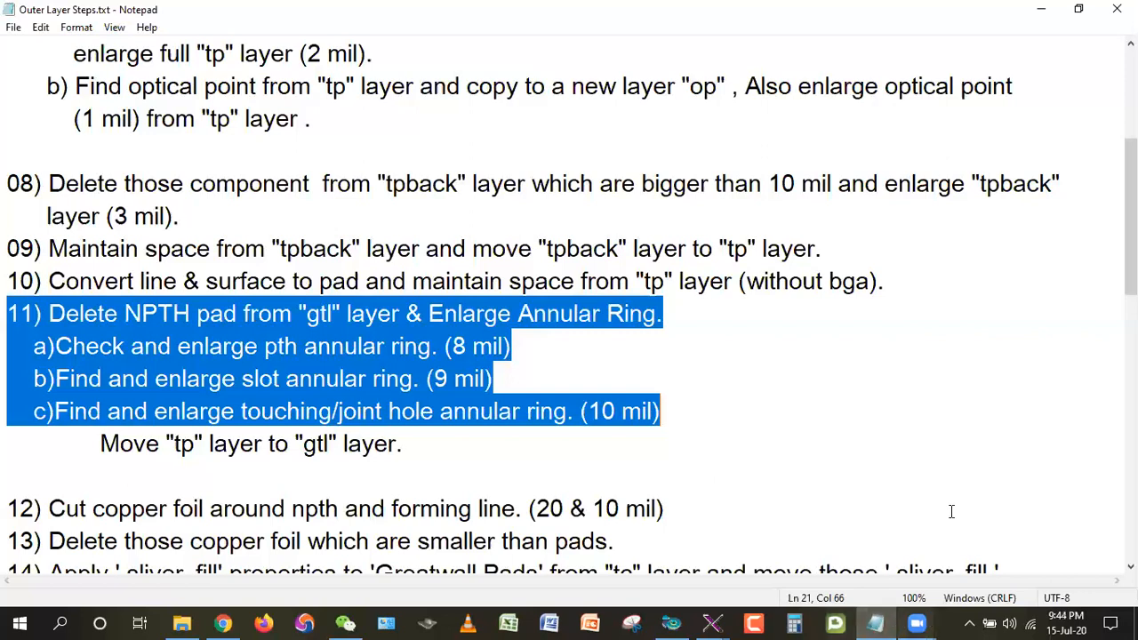
{"action": "left_click", "coordinate": [695, 343]}
{"action": "left_click_drag", "start_coordinate": [7, 313], "coordinate": [721, 394]}
{"action": "left_click", "coordinate": [642, 408]}
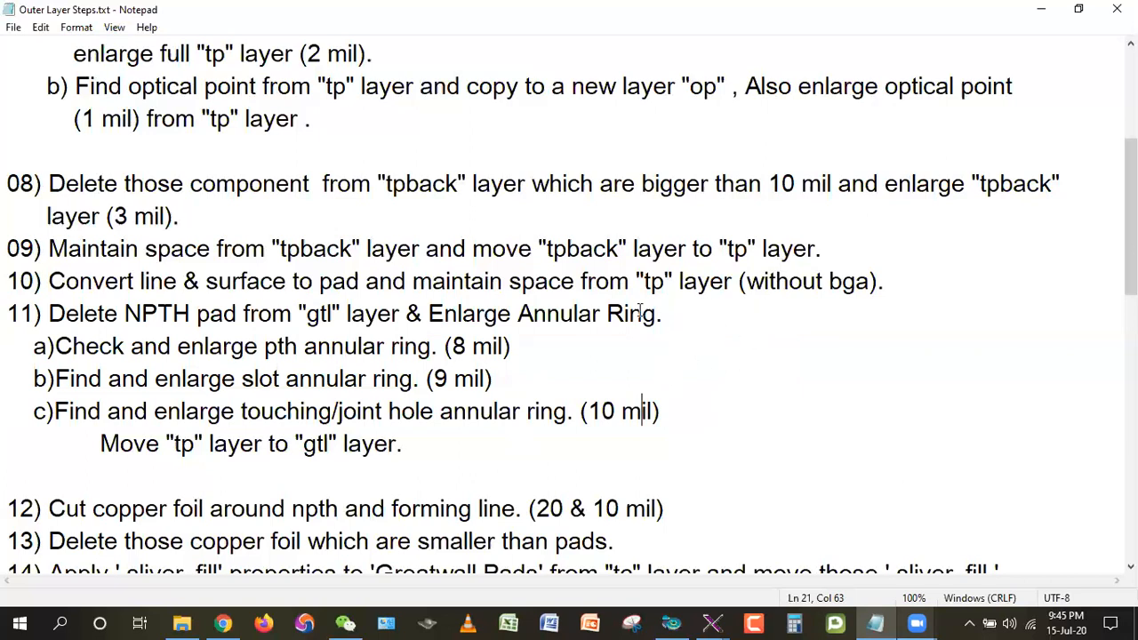
- Review the 8 mil pth and 9 mil slot annular ring sub-items in the notes, and return to Genesis
{"action": "left_click", "coordinate": [702, 311]}
{"action": "left_click", "coordinate": [514, 345]}
{"action": "left_click_drag", "start_coordinate": [511, 345], "coordinate": [398, 346]}
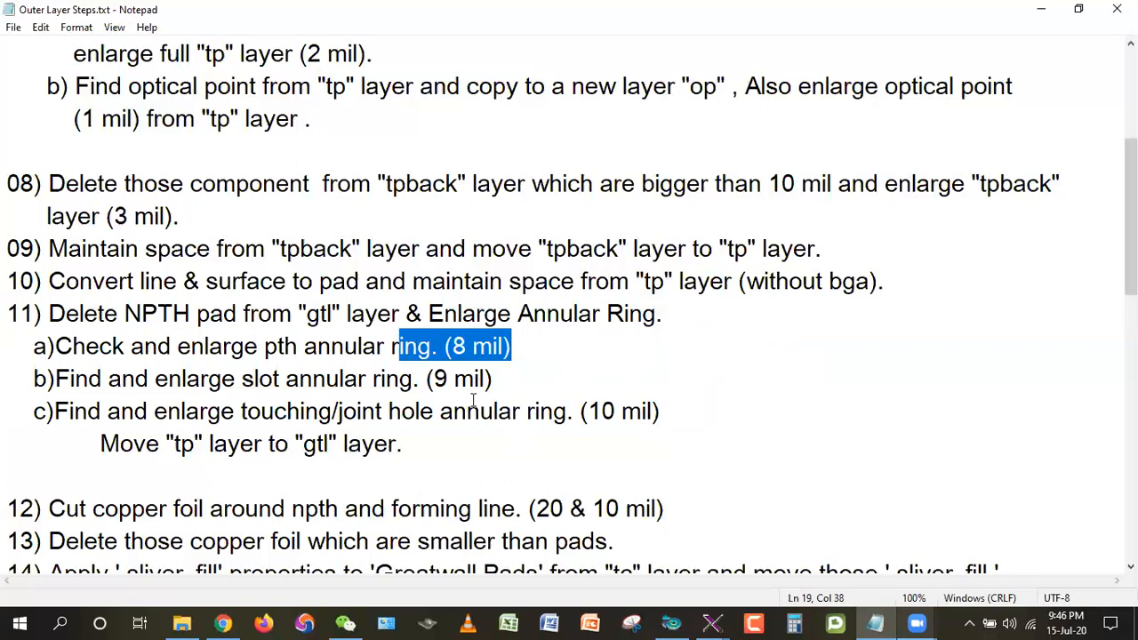
{"action": "left_click", "coordinate": [530, 350]}
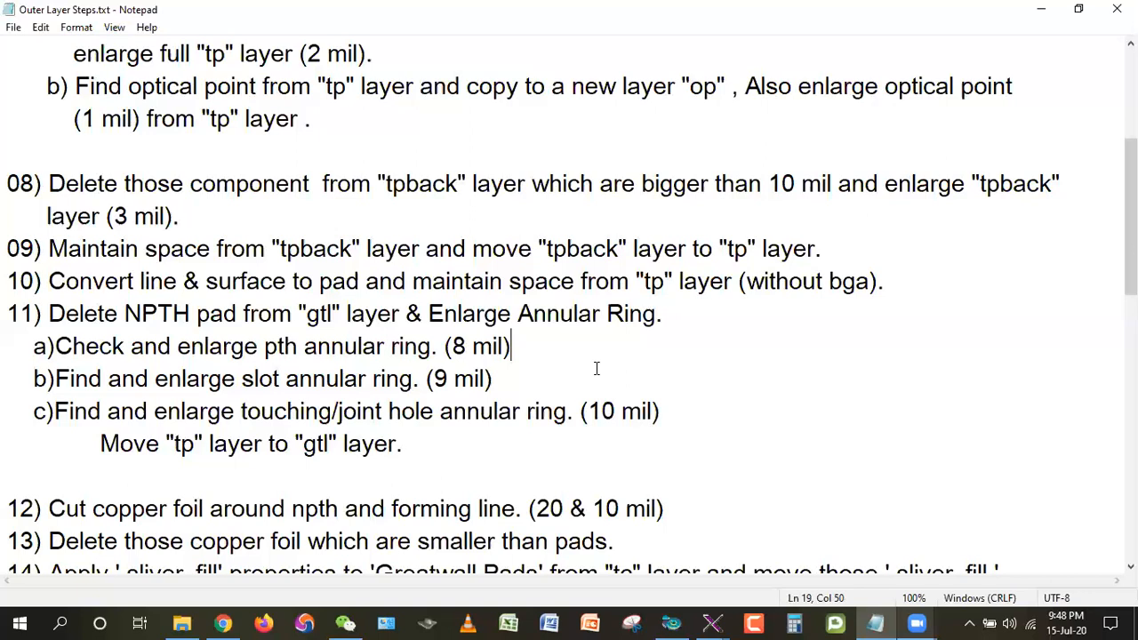
{"action": "left_click", "coordinate": [356, 471]}
{"action": "left_click_drag", "start_coordinate": [33, 380], "coordinate": [516, 377]}
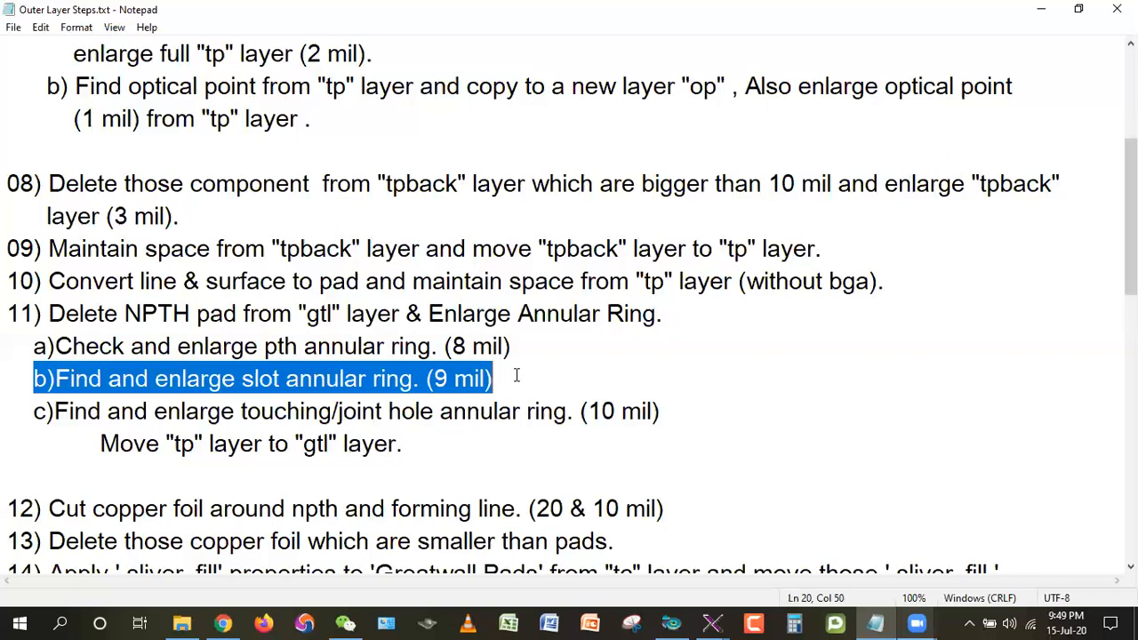
{"action": "left_click_drag", "start_coordinate": [519, 314], "coordinate": [674, 349]}
{"action": "left_click", "coordinate": [674, 375]}
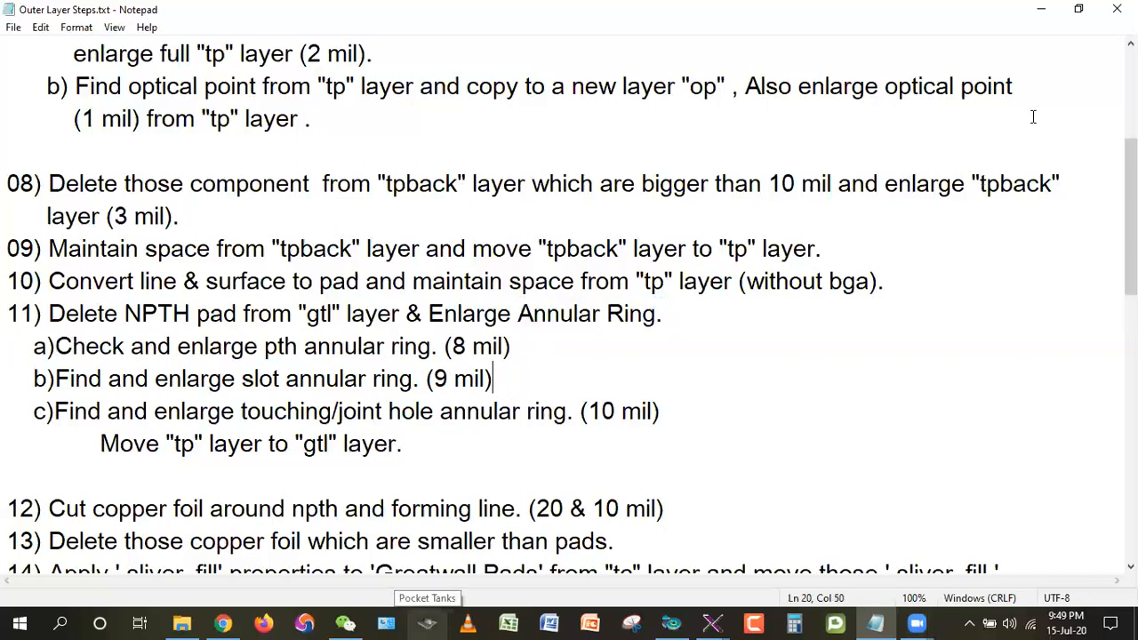
{"action": "key", "text": "alt+Tab"}
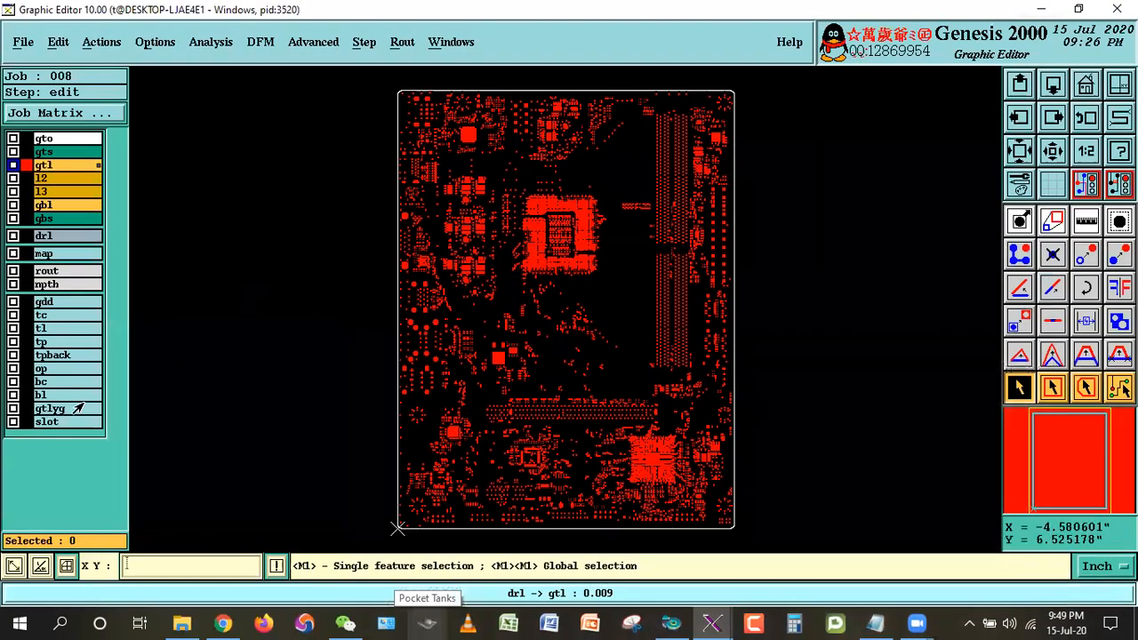
- Display the slot layer alone as the work layer, with gtl hidden
{"action": "left_click", "coordinate": [59, 420]}
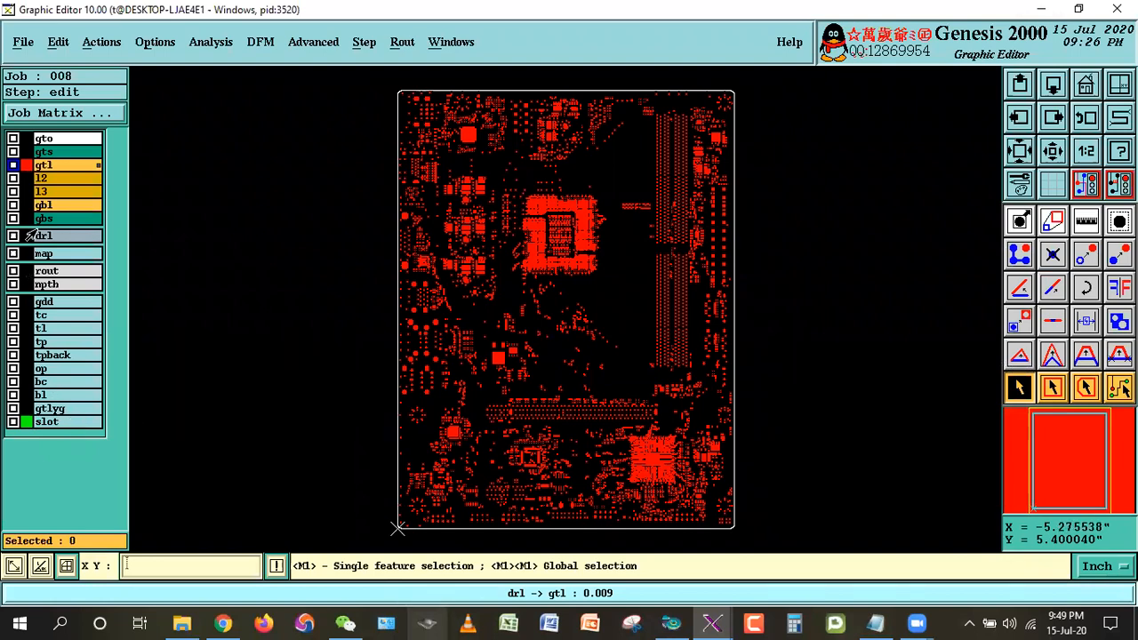
{"action": "left_click", "coordinate": [44, 166]}
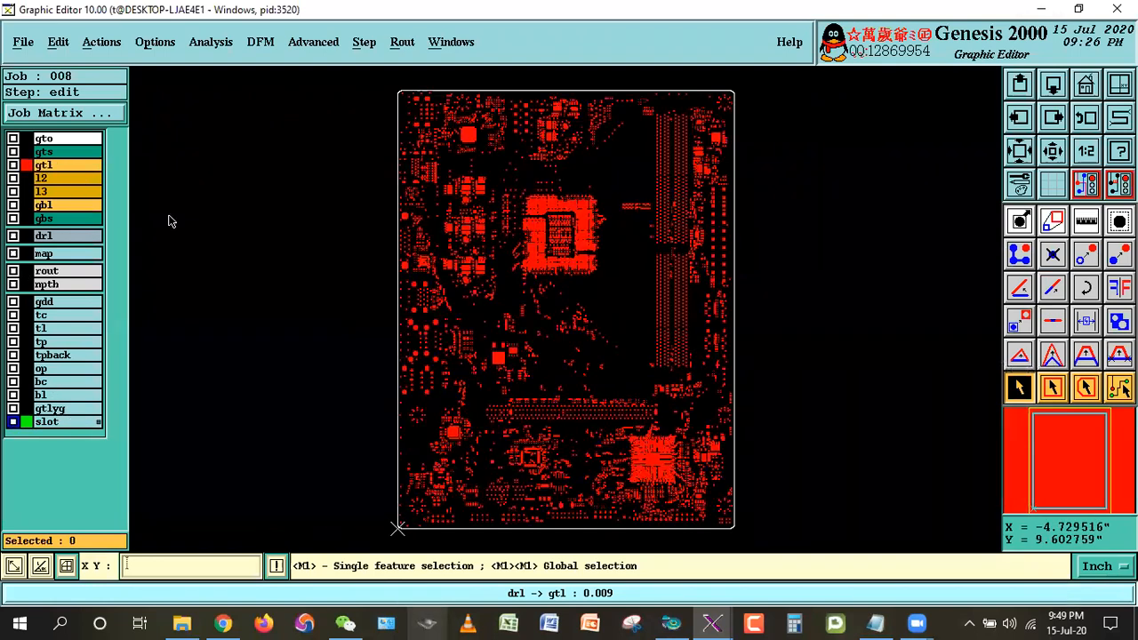
{"action": "left_click", "coordinate": [45, 168]}
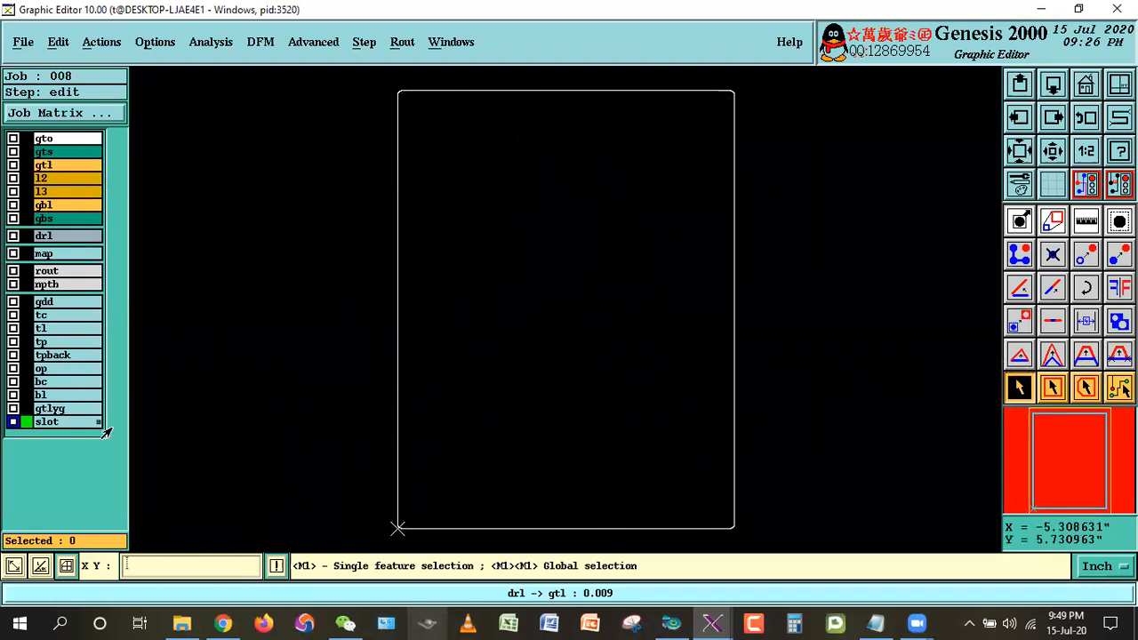
- Add a positive r5 round pad to the slot layer in the left half of the board
{"action": "left_click", "coordinate": [1019, 255]}
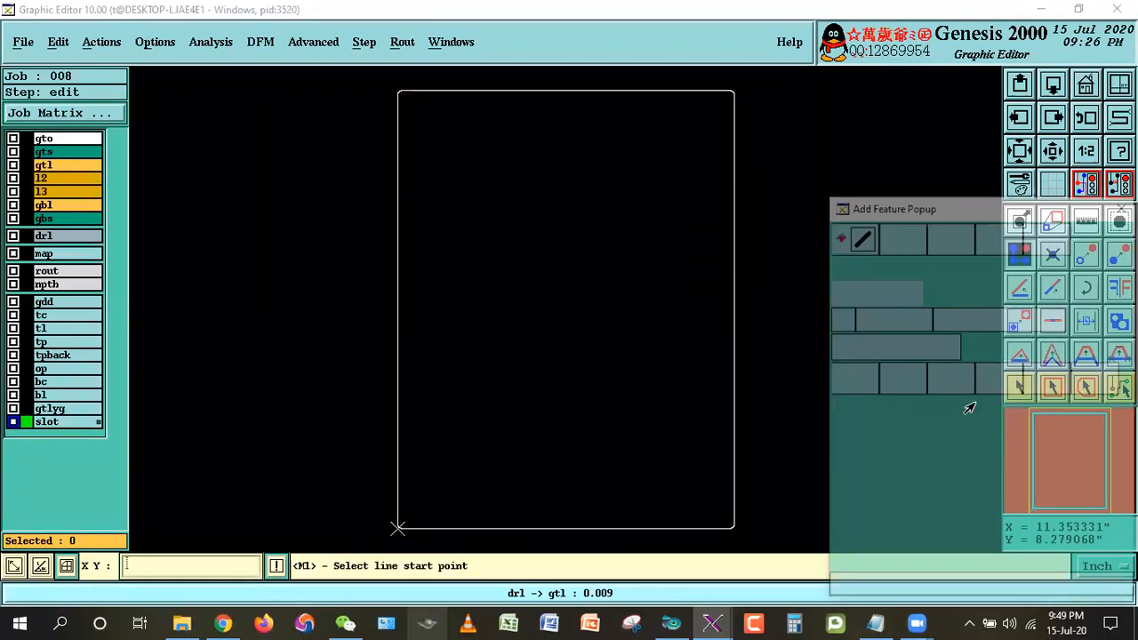
{"action": "left_click", "coordinate": [910, 236]}
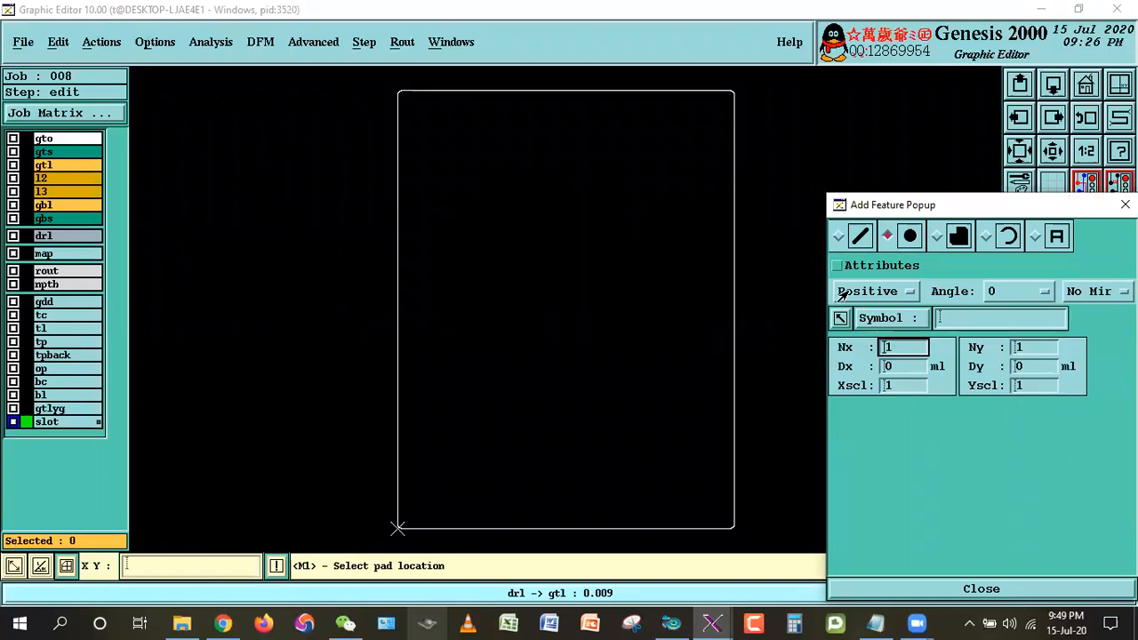
{"action": "left_click", "coordinate": [939, 320]}
{"action": "type", "text": "r5"}
{"action": "left_click", "coordinate": [474, 343]}
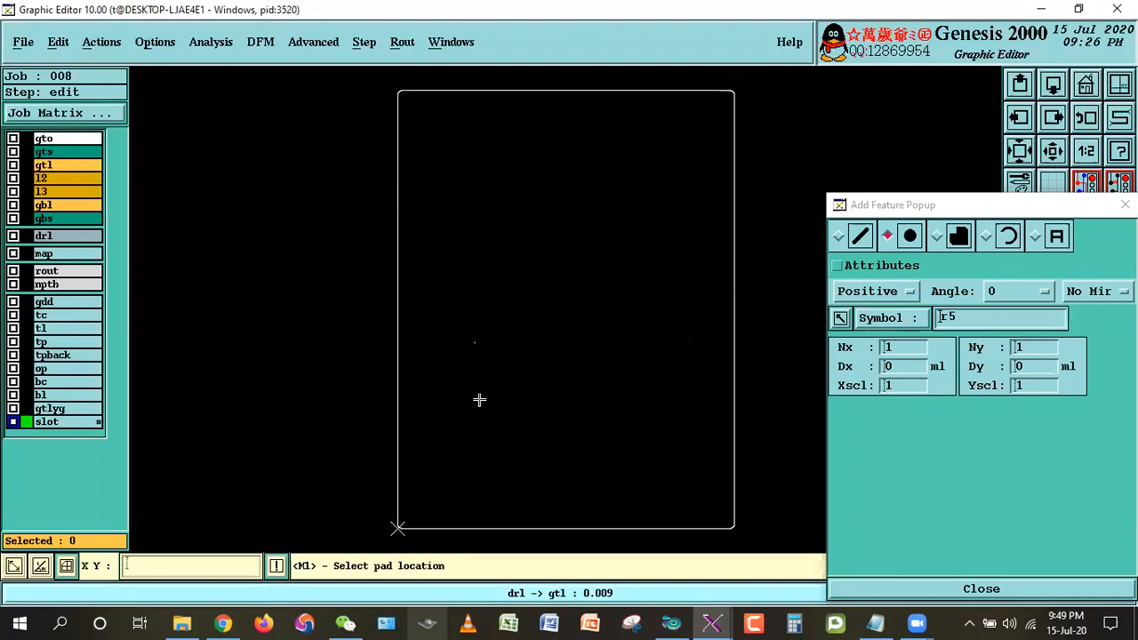
{"action": "left_click", "coordinate": [920, 587]}
- Examine the added r5 pad on the slot layer up close
{"action": "right_click", "coordinate": [630, 231]}
{"action": "left_click", "coordinate": [661, 264]}
{"action": "left_click_drag", "start_coordinate": [457, 300], "coordinate": [497, 370]}
{"action": "left_click", "coordinate": [1020, 229]}
{"action": "left_click", "coordinate": [467, 305]}
{"action": "left_click", "coordinate": [482, 372]}
{"action": "left_click", "coordinate": [533, 298]}
{"action": "left_click", "coordinate": [545, 307]}
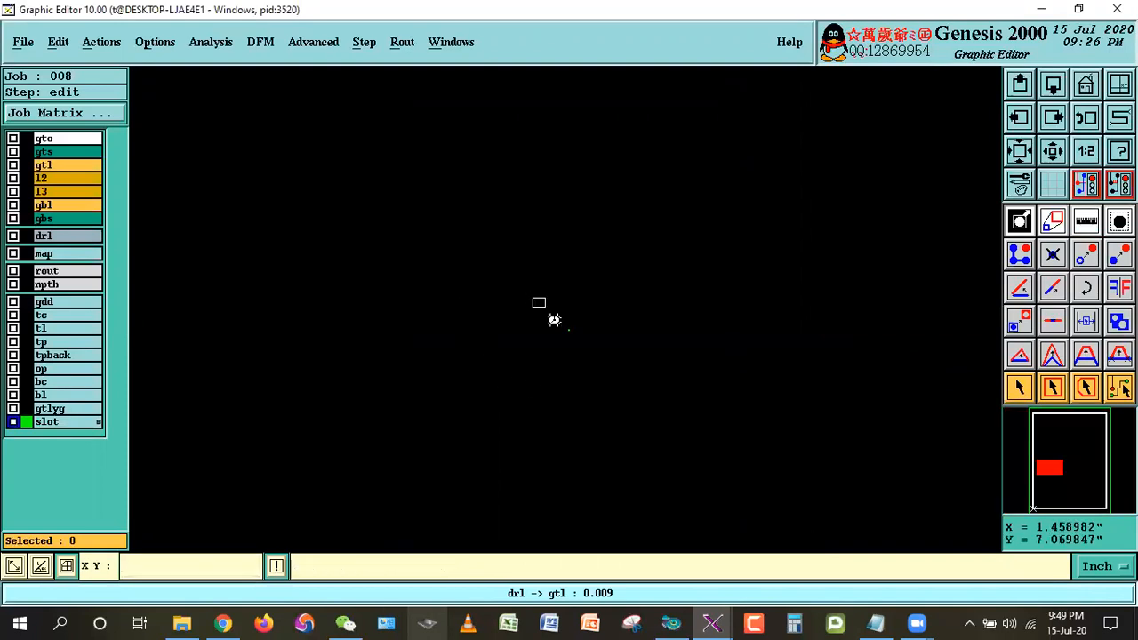
{"action": "left_click", "coordinate": [504, 254]}
{"action": "left_click", "coordinate": [783, 423]}
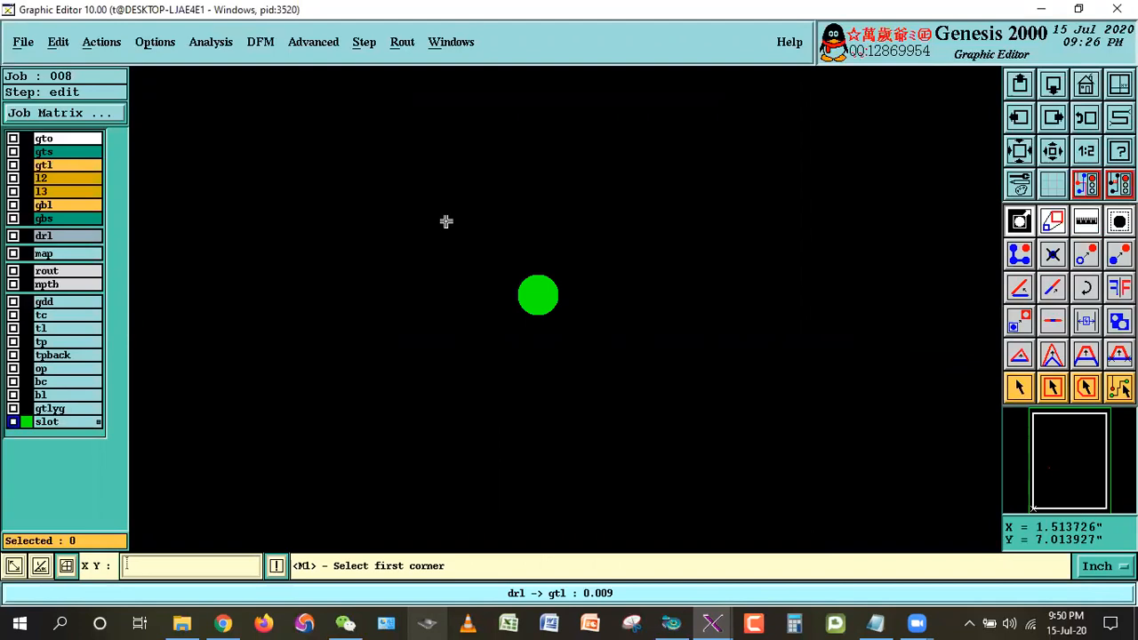
- Display gtl together with slot and delete the r5 pad from the slot layer
{"action": "left_click", "coordinate": [62, 165]}
{"action": "left_click", "coordinate": [1053, 151]}
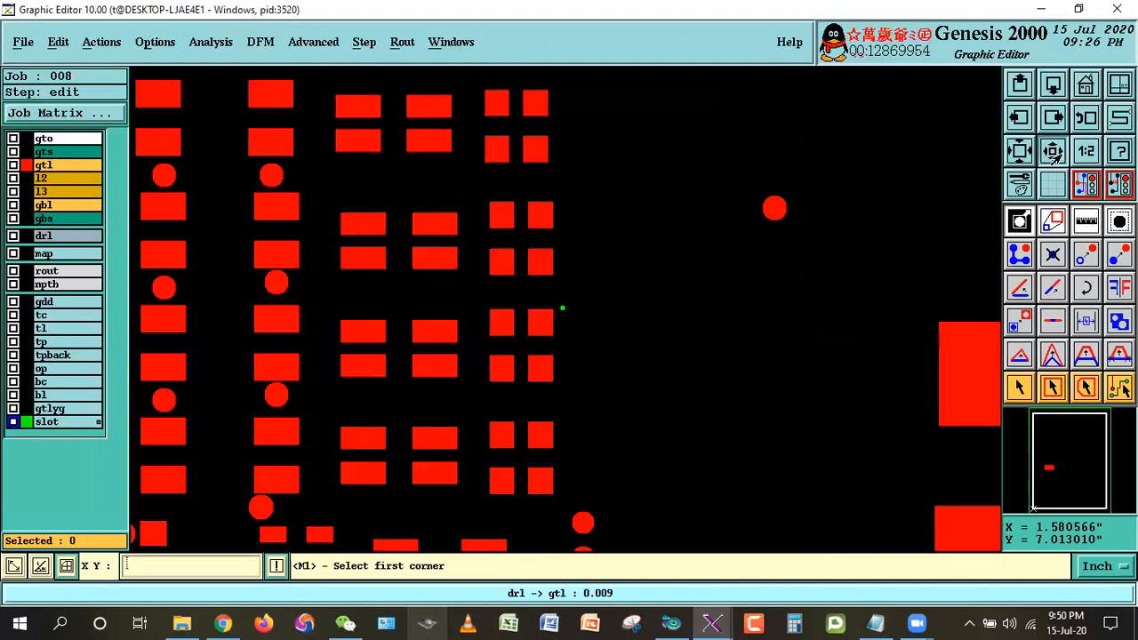
{"action": "right_click", "coordinate": [711, 296]}
{"action": "left_click", "coordinate": [528, 295]}
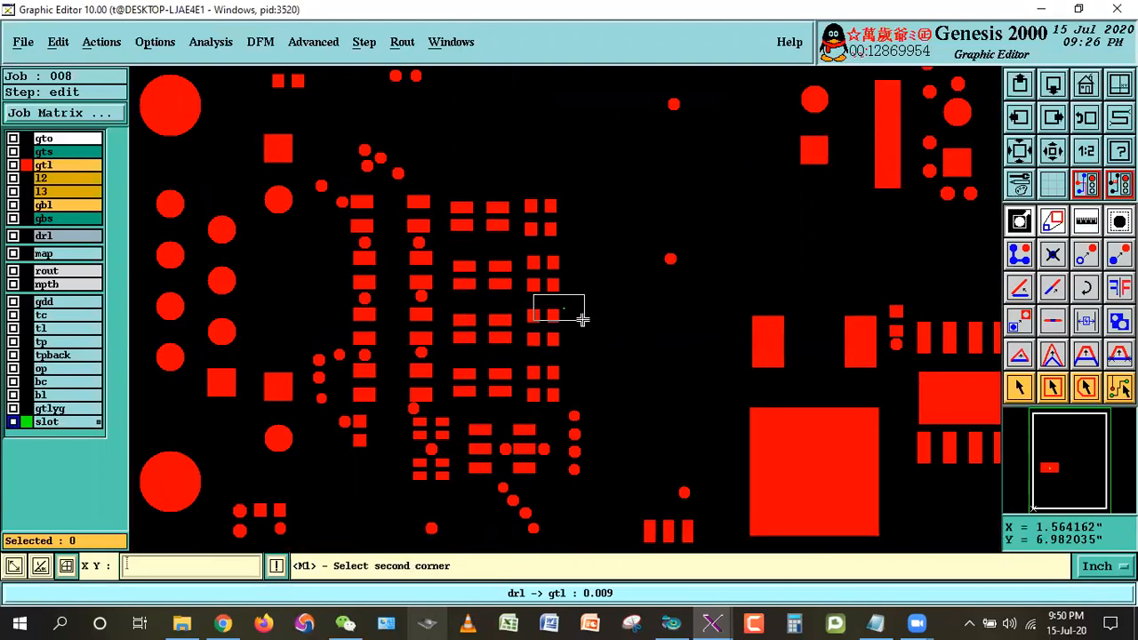
{"action": "left_click", "coordinate": [582, 322]}
{"action": "left_click", "coordinate": [1052, 386]}
{"action": "left_click", "coordinate": [570, 276]}
{"action": "left_click", "coordinate": [756, 409]}
{"action": "key", "text": "ctrl+b"}
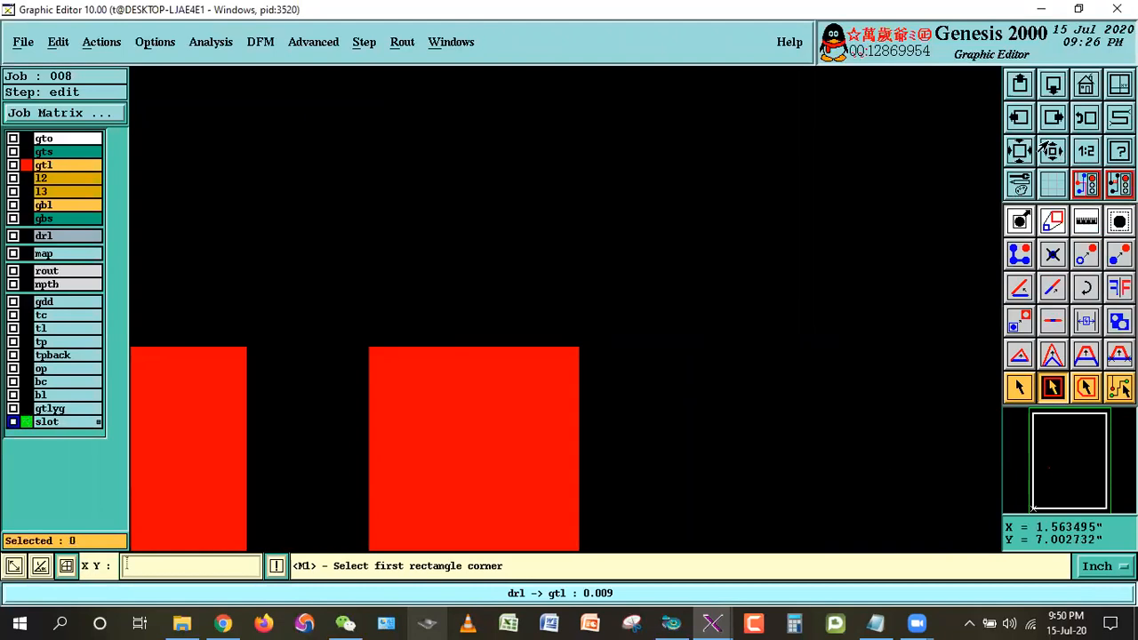
- Make gtl the work layer and copy the isolated round r24 pad to the slot layer with a resize of 0 mil
{"action": "scroll", "coordinate": [329, 392], "scroll_direction": "down", "scroll_amount": 5}
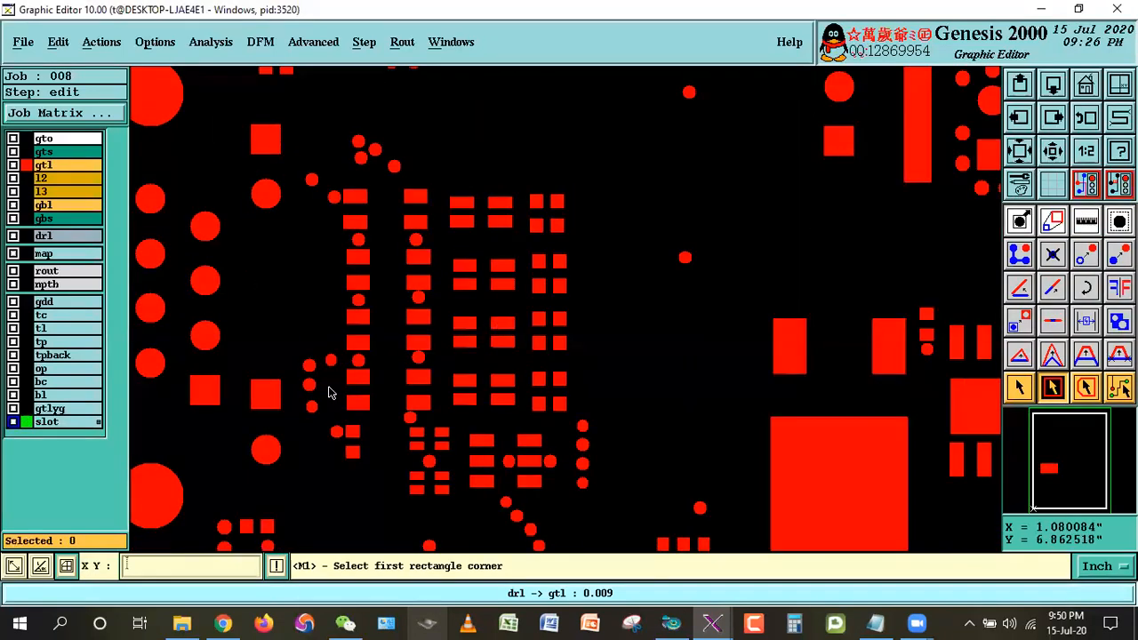
{"action": "left_click", "coordinate": [16, 166]}
{"action": "right_click", "coordinate": [669, 233]}
{"action": "left_click", "coordinate": [715, 262]}
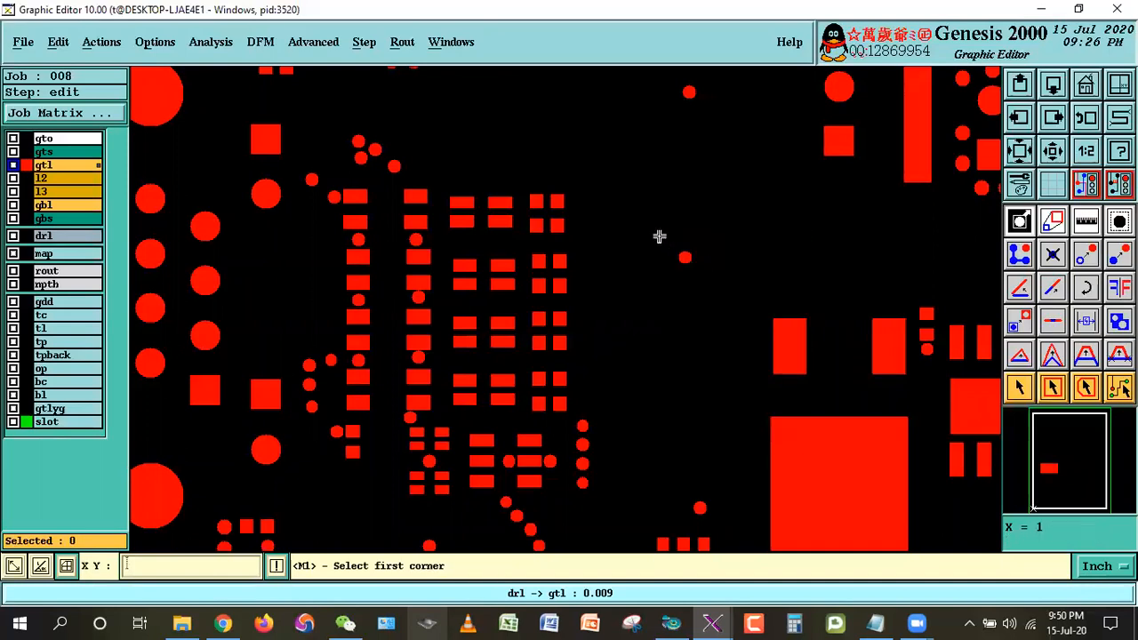
{"action": "left_click", "coordinate": [1020, 387]}
{"action": "left_click", "coordinate": [684, 257]}
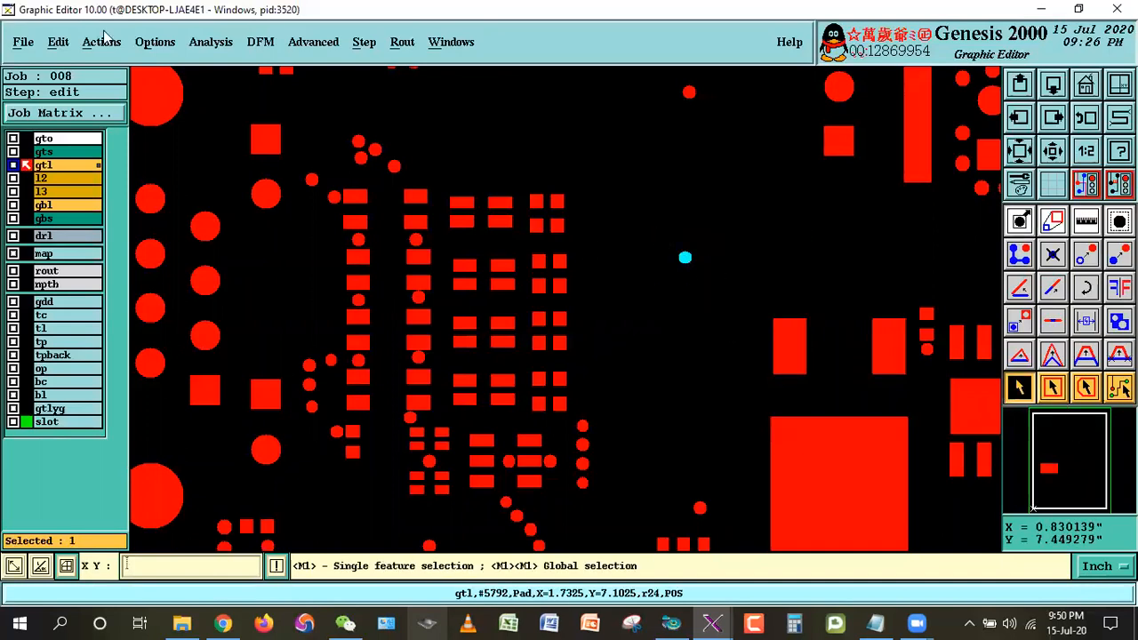
{"action": "left_click", "coordinate": [55, 44]}
{"action": "mouse_move", "coordinate": [64, 135]}
{"action": "left_click", "coordinate": [192, 155]}
{"action": "left_click", "coordinate": [124, 153]}
{"action": "double_click", "coordinate": [118, 155]}
{"action": "type", "text": "0"}
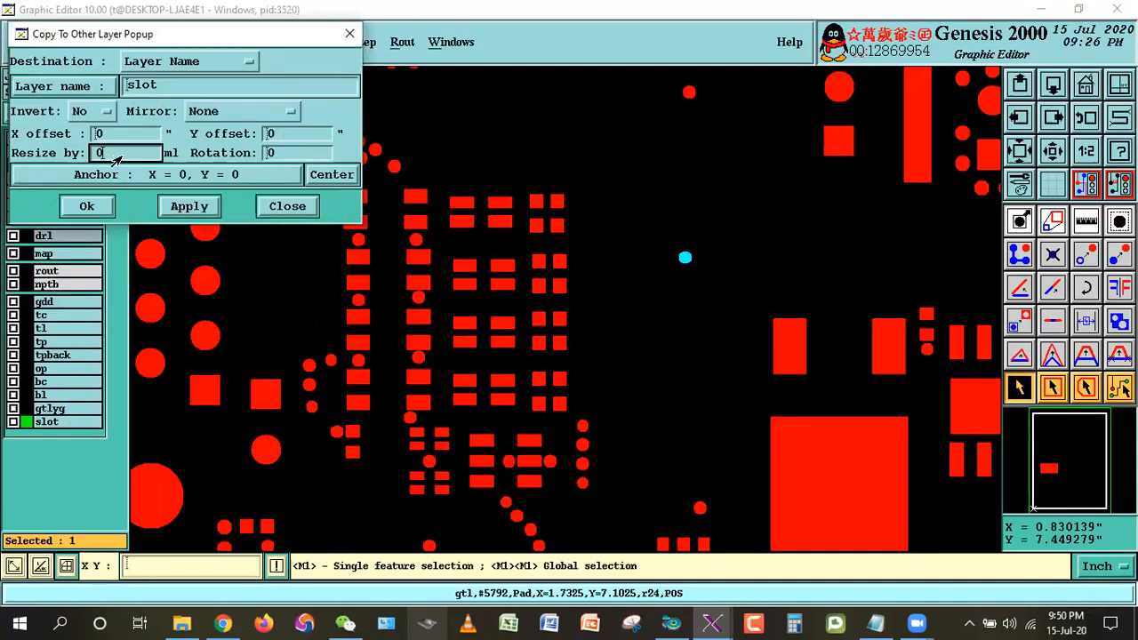
{"action": "left_click", "coordinate": [86, 205]}
- Make slot the work layer, with the copied pad filling the view over its gtl pad
{"action": "right_click", "coordinate": [814, 293]}
{"action": "left_click", "coordinate": [762, 267]}
{"action": "left_click", "coordinate": [665, 236]}
{"action": "left_click", "coordinate": [705, 277]}
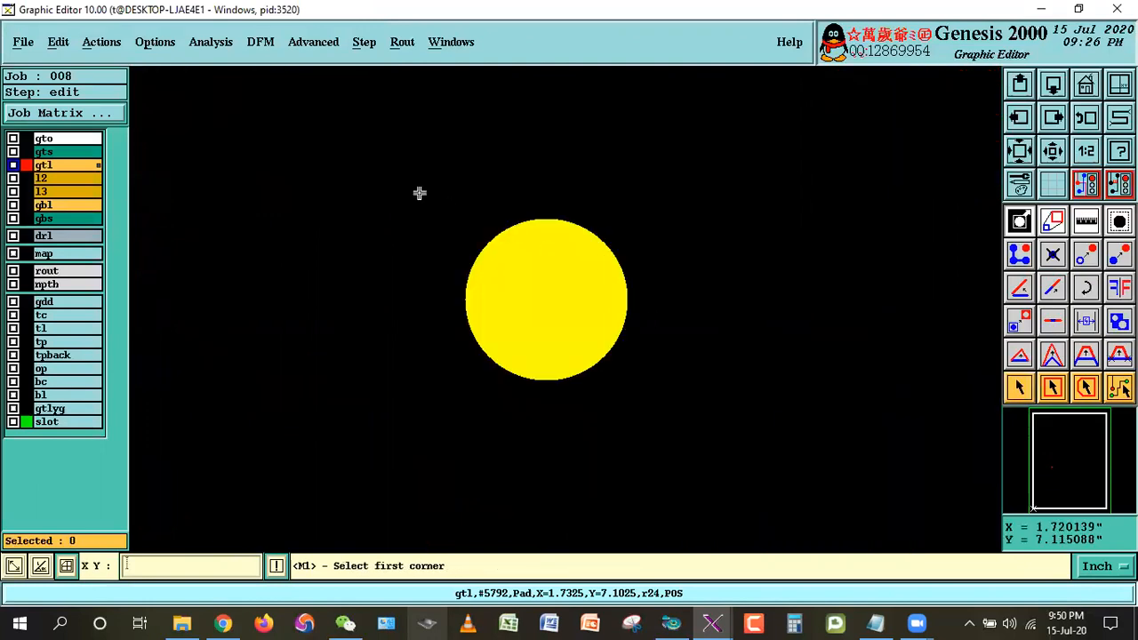
{"action": "left_click", "coordinate": [407, 165]}
{"action": "left_click", "coordinate": [669, 418]}
{"action": "left_click", "coordinate": [21, 423]}
{"action": "left_click", "coordinate": [1020, 388]}
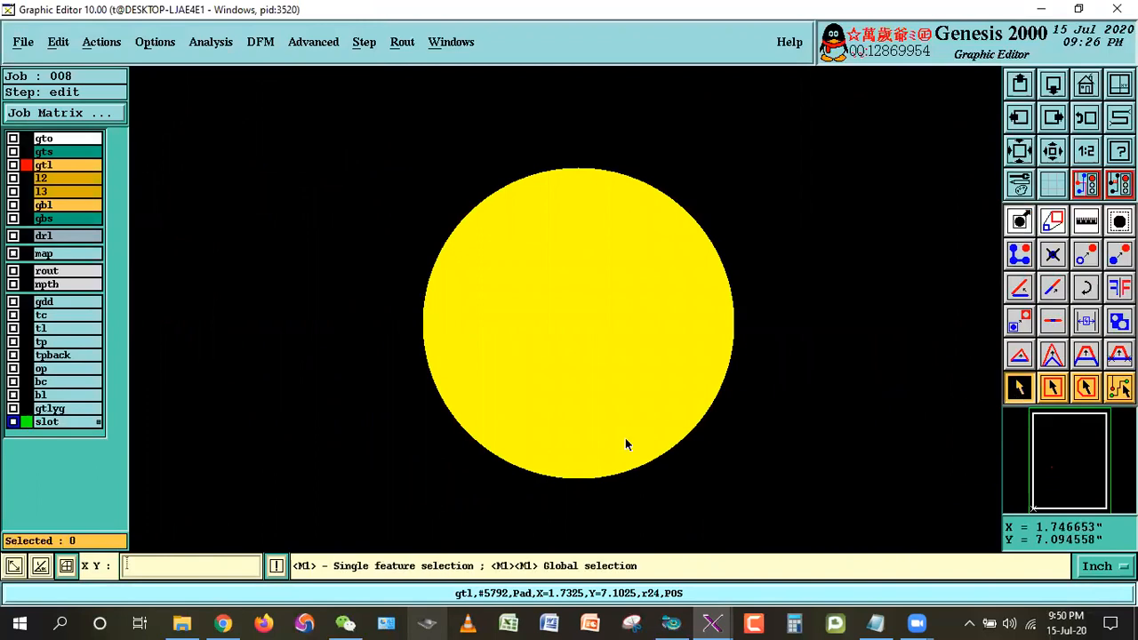
- Resize the copied pad on the slot layer by -6 mil
{"action": "left_click", "coordinate": [614, 343]}
{"action": "left_click", "coordinate": [58, 41]}
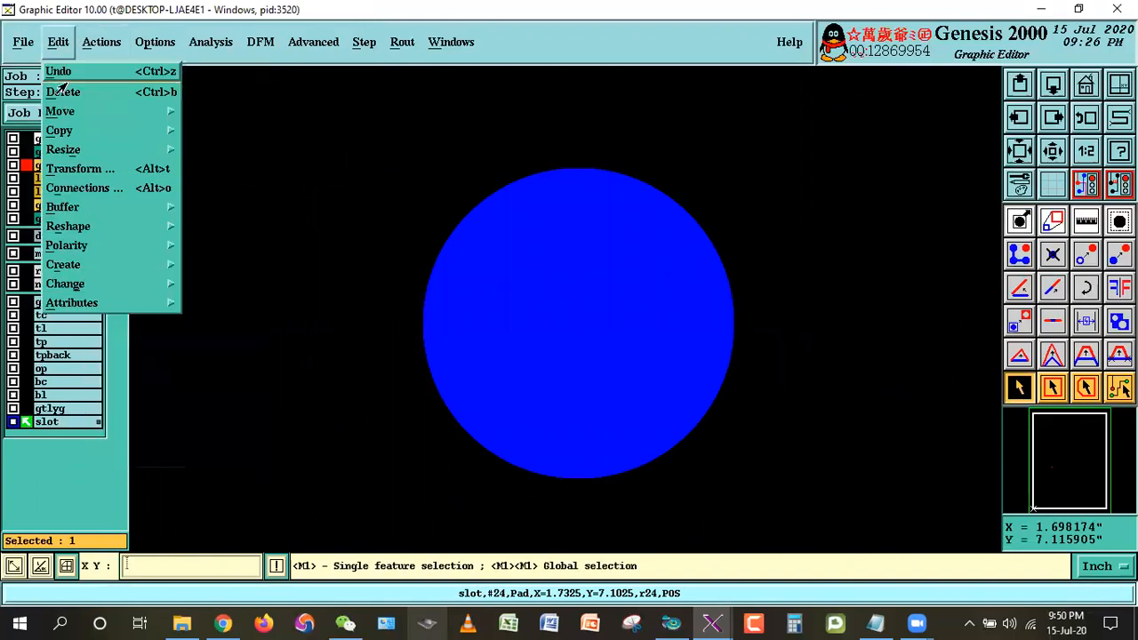
{"action": "mouse_move", "coordinate": [67, 148]}
{"action": "left_click", "coordinate": [218, 82]}
{"action": "double_click", "coordinate": [103, 61]}
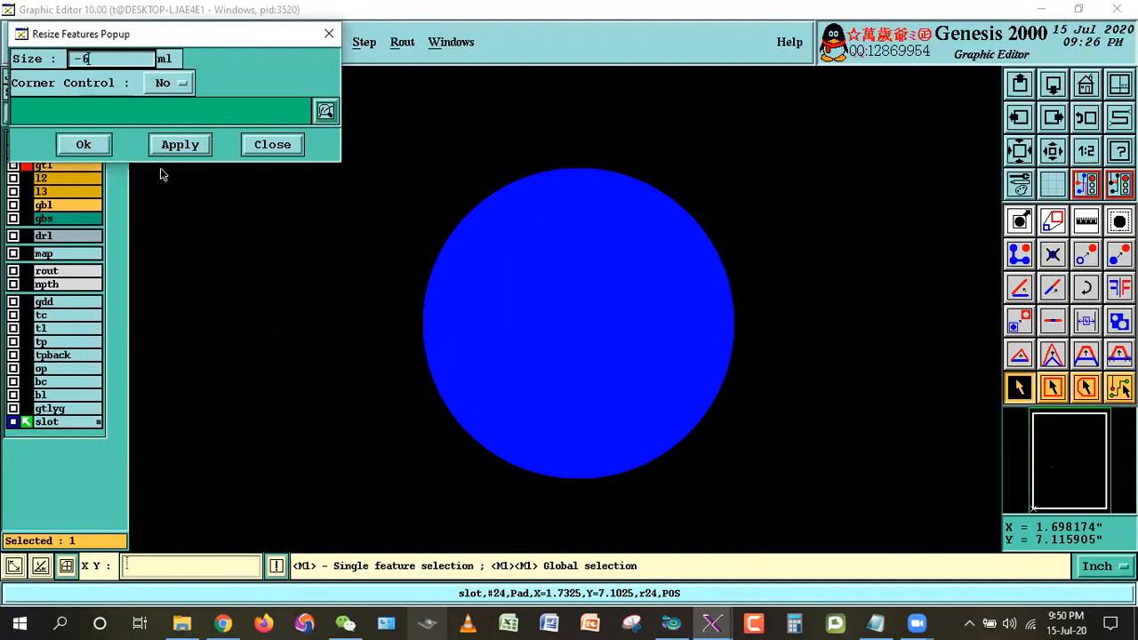
{"action": "left_click", "coordinate": [181, 147]}
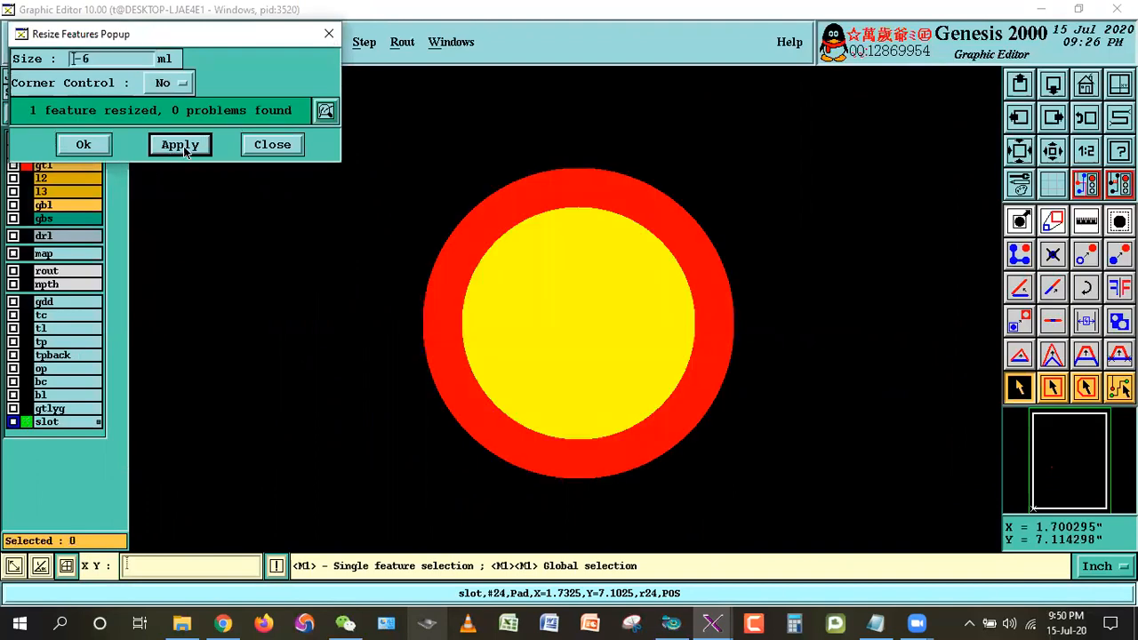
- Measure the annular ring between the resized slot pad and the gtl pad around it
{"action": "left_click", "coordinate": [1086, 221]}
{"action": "left_click", "coordinate": [534, 465]}
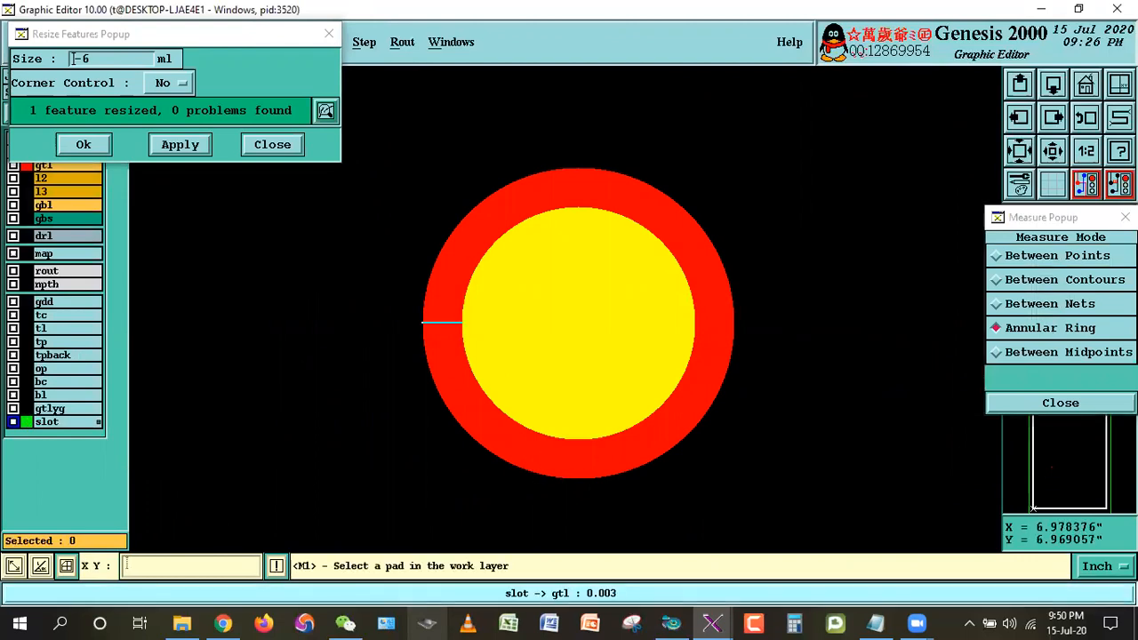
- Finish measuring and resizing, hide the gtl layer, and zoom in on the copied pad on the slot layer
{"action": "left_click", "coordinate": [1051, 401]}
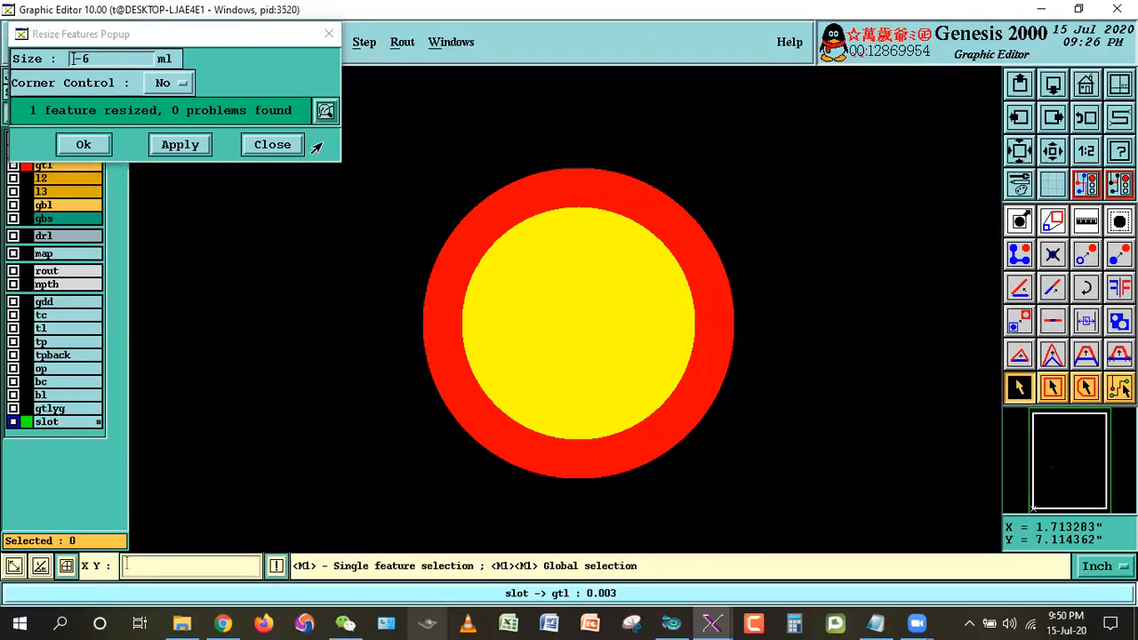
{"action": "left_click", "coordinate": [283, 145]}
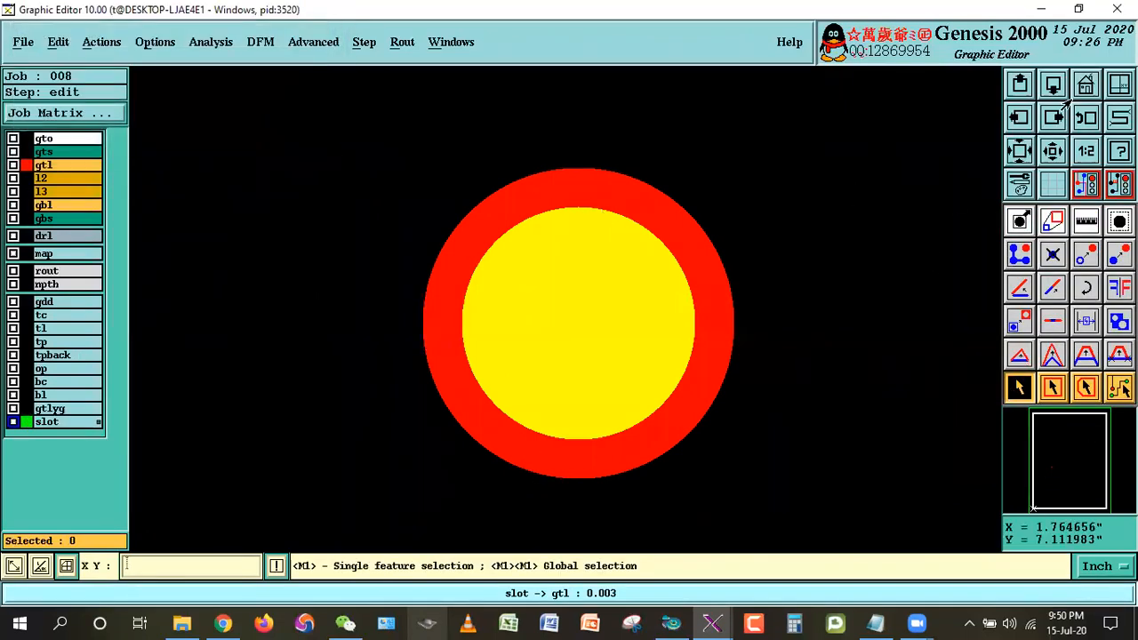
{"action": "left_click", "coordinate": [47, 165]}
{"action": "left_click", "coordinate": [1073, 105]}
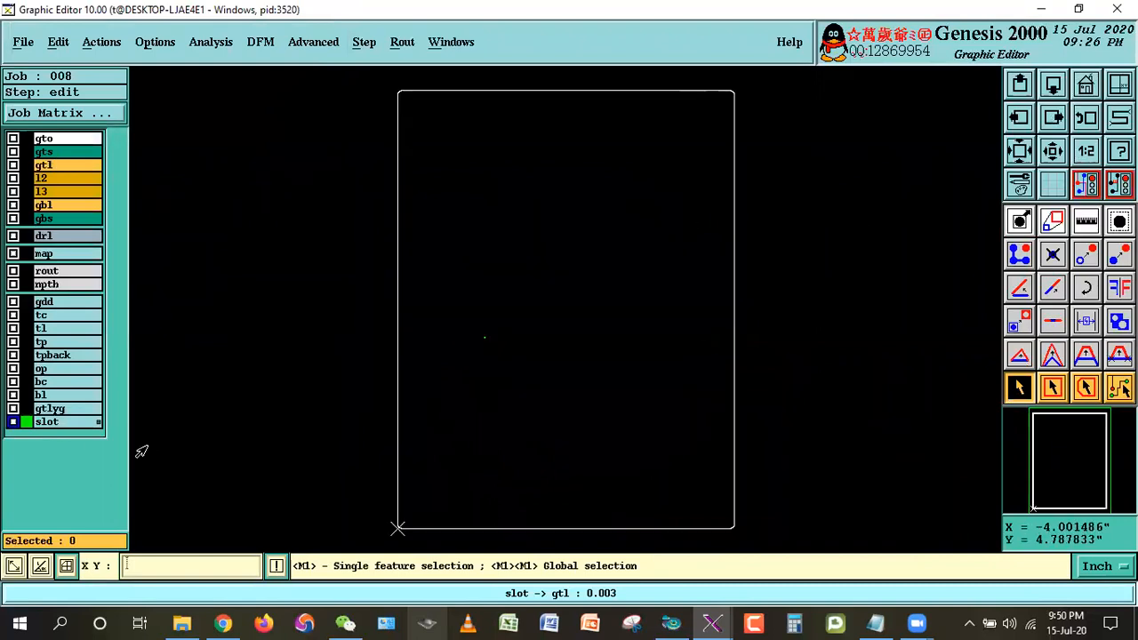
{"action": "right_click", "coordinate": [591, 259]}
{"action": "left_click", "coordinate": [625, 296]}
{"action": "left_click_drag", "start_coordinate": [453, 312], "coordinate": [512, 371]}
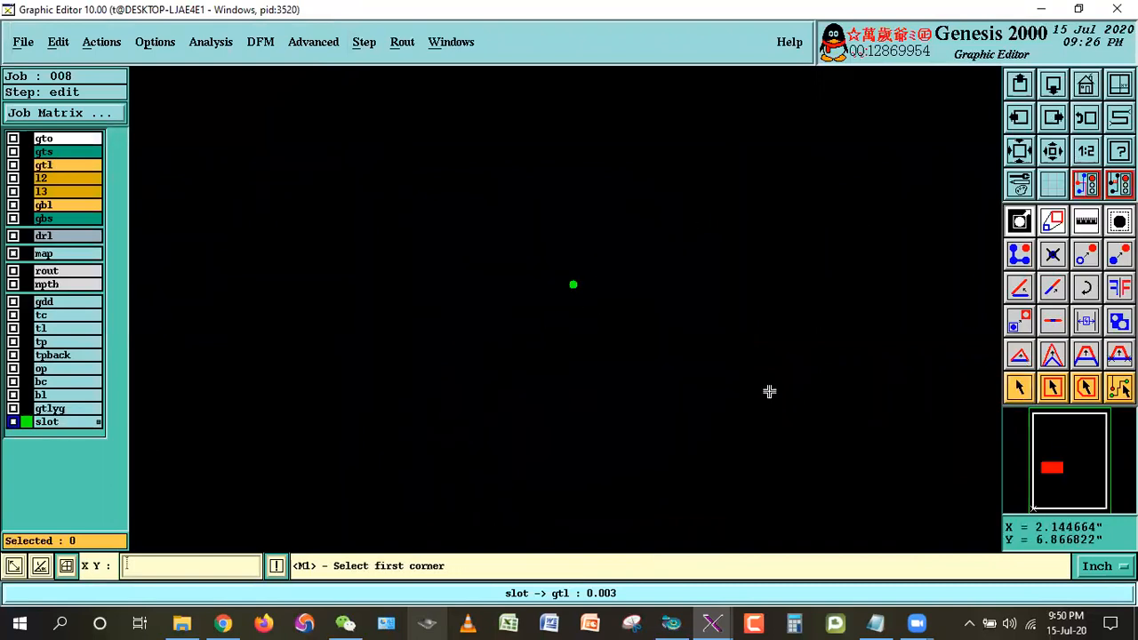
- Display the slot layer alone as the work layer and bring its single round pad into close view
{"action": "left_click", "coordinate": [39, 423]}
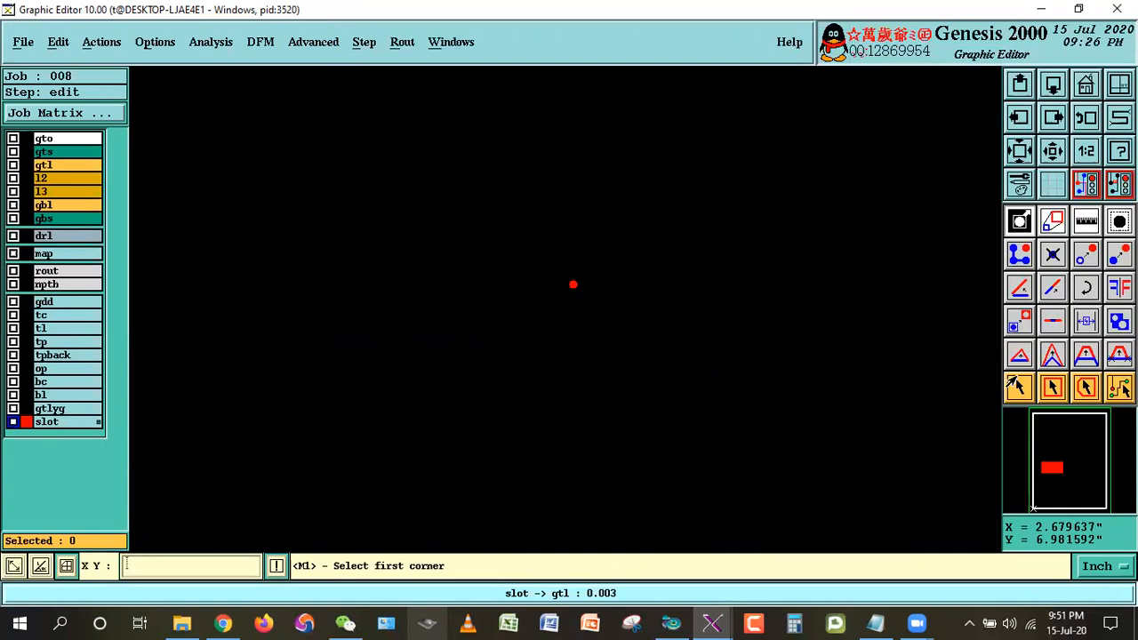
{"action": "left_click", "coordinate": [1019, 387]}
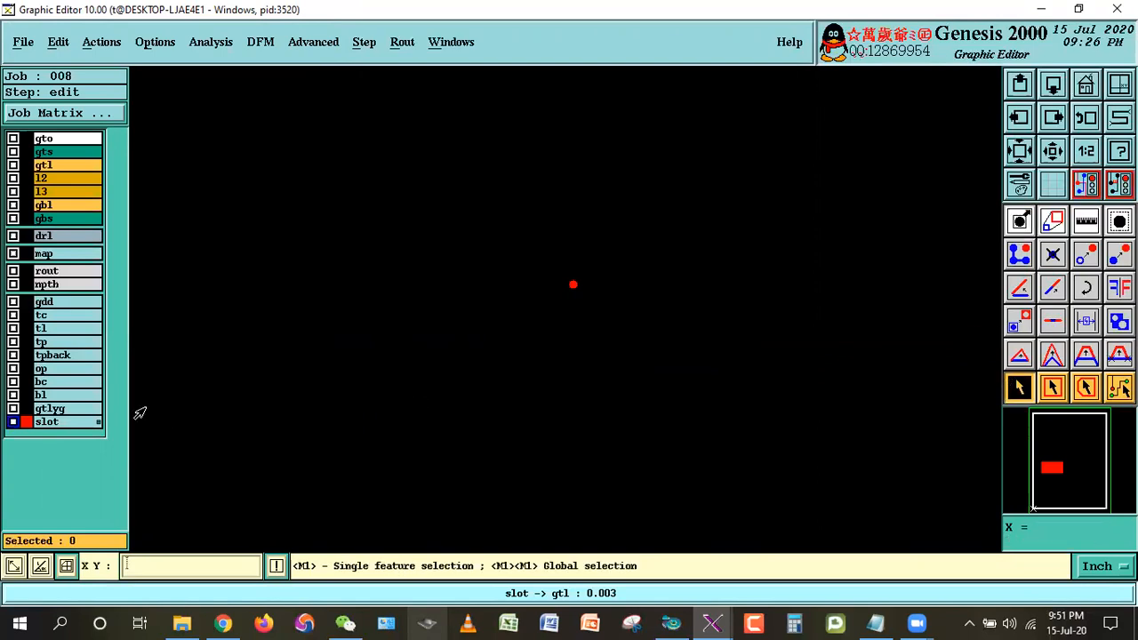
{"action": "left_click", "coordinate": [1086, 88]}
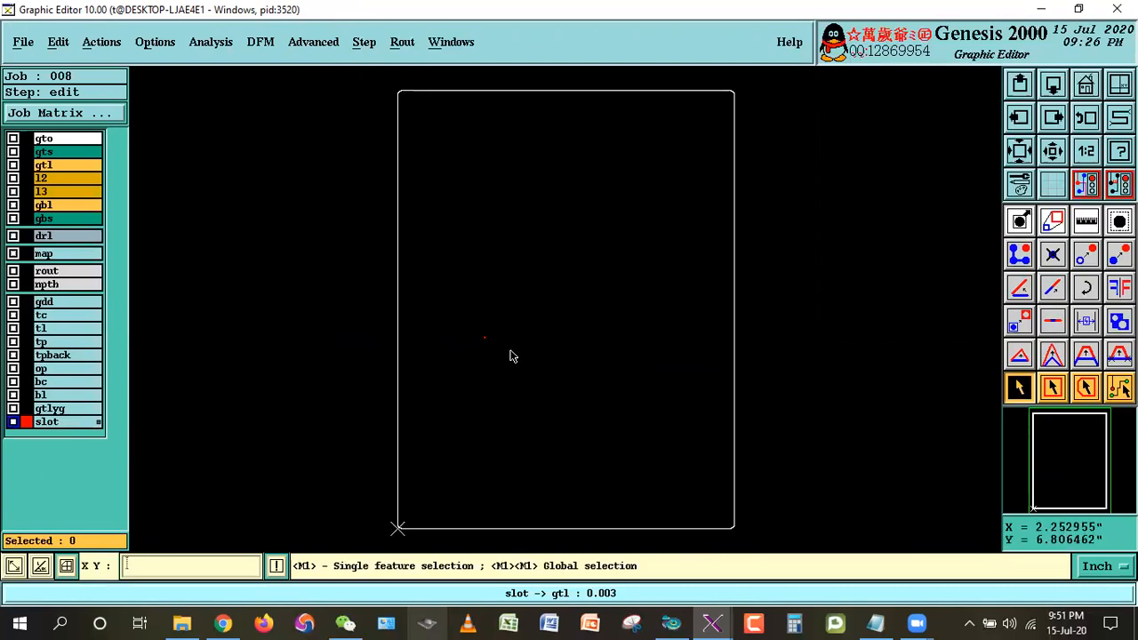
{"action": "right_click", "coordinate": [572, 287]}
{"action": "left_click", "coordinate": [606, 322]}
{"action": "left_click", "coordinate": [457, 313]}
{"action": "left_click", "coordinate": [514, 363]}
{"action": "left_click", "coordinate": [503, 254]}
{"action": "left_click", "coordinate": [605, 346]}
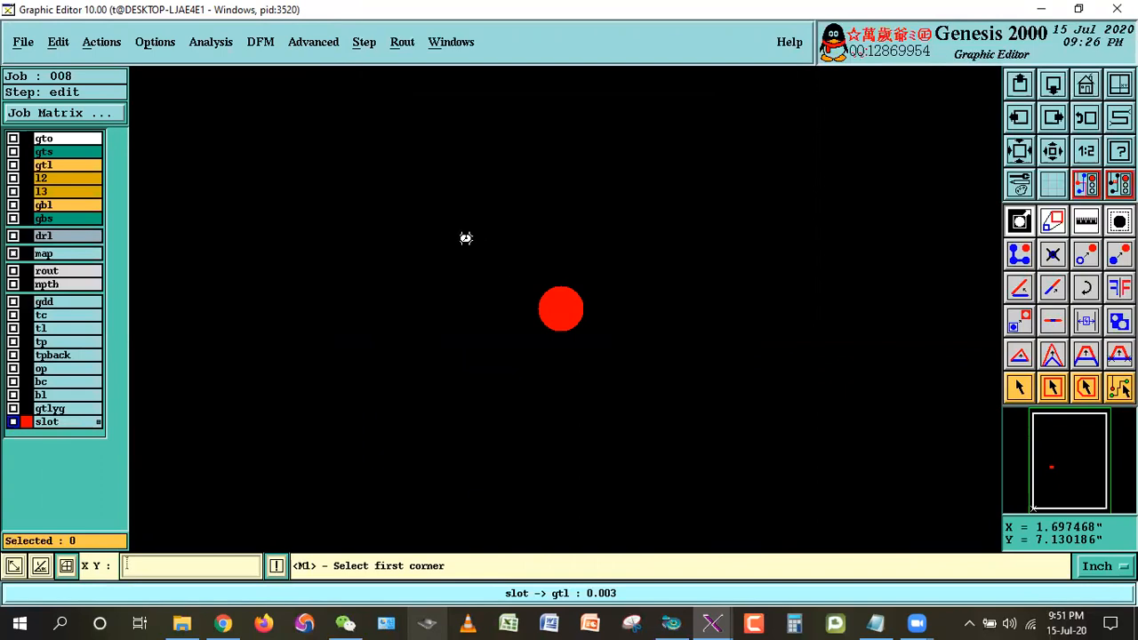
{"action": "left_click", "coordinate": [463, 234]}
{"action": "left_click", "coordinate": [642, 388]}
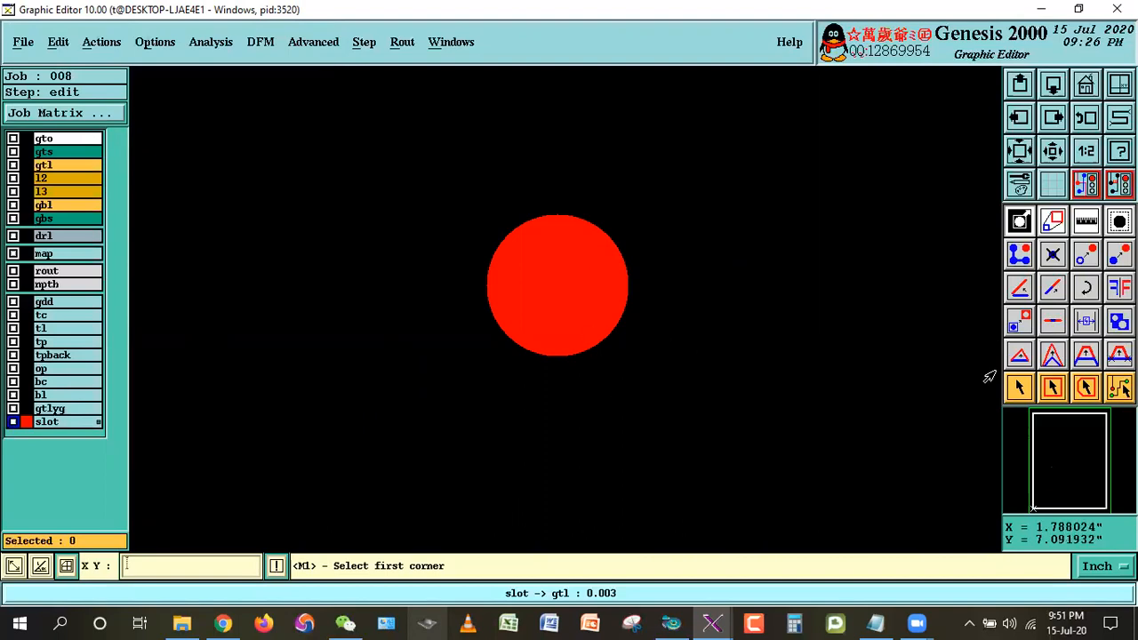
{"action": "left_click", "coordinate": [1019, 387]}
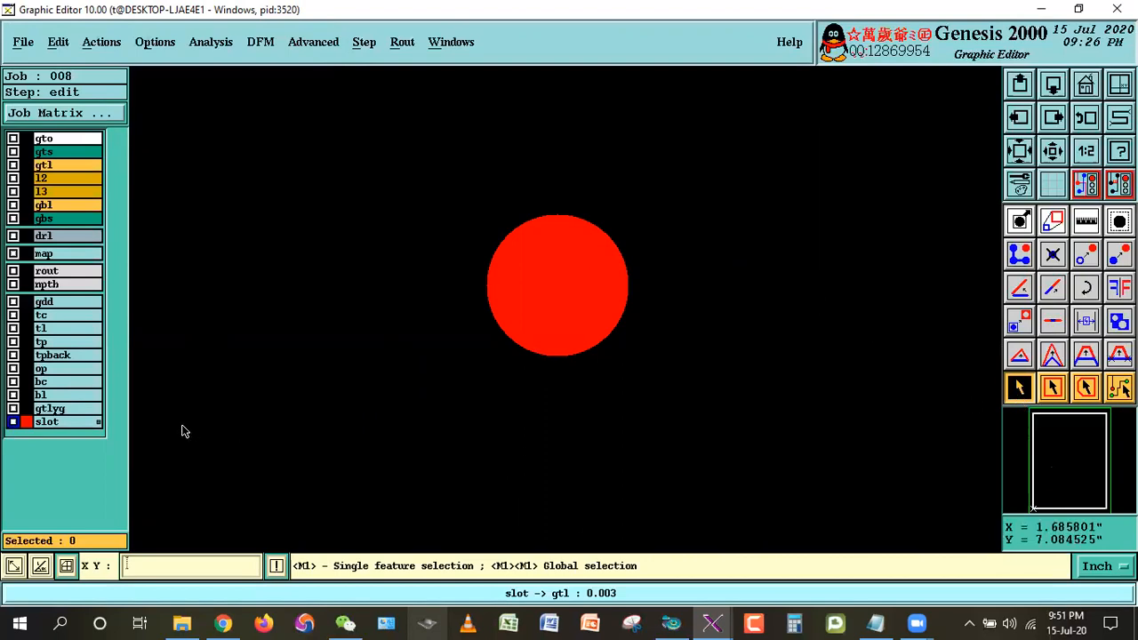
- Make gtl the work layer and select its features touching the slot layer with Reference Selection in Touch mode
{"action": "left_click", "coordinate": [43, 425]}
{"action": "left_click", "coordinate": [43, 165]}
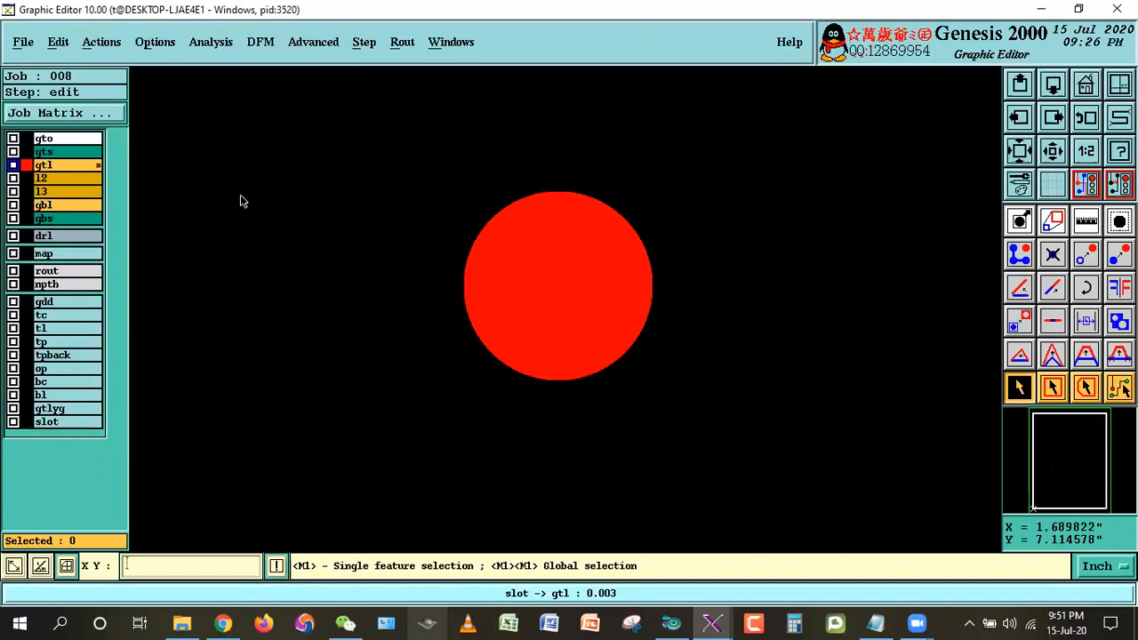
{"action": "left_click", "coordinate": [1086, 84]}
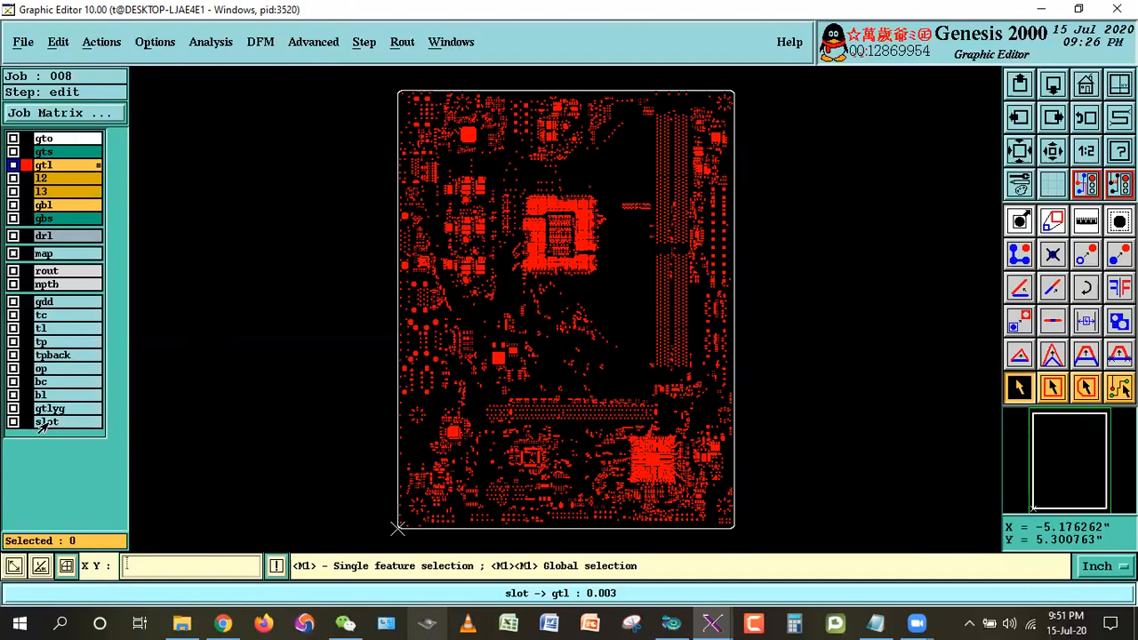
{"action": "left_click", "coordinate": [93, 42]}
{"action": "left_click", "coordinate": [124, 246]}
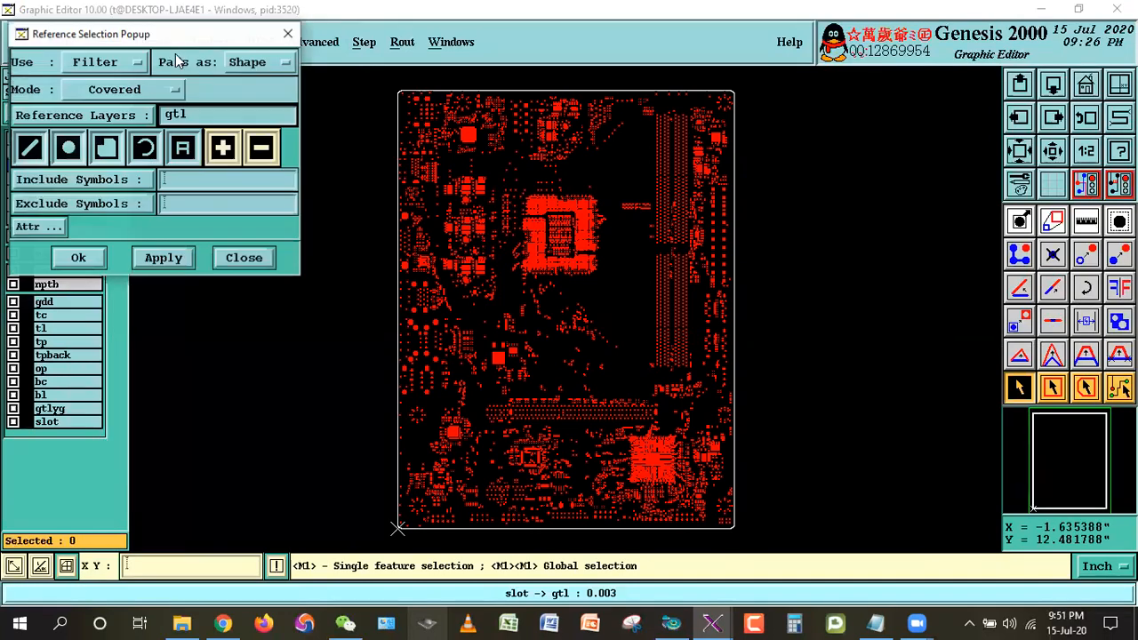
{"action": "left_click_drag", "start_coordinate": [178, 34], "coordinate": [274, 34]}
{"action": "left_click", "coordinate": [213, 89]}
{"action": "left_click", "coordinate": [191, 49]}
{"action": "left_click", "coordinate": [151, 116]}
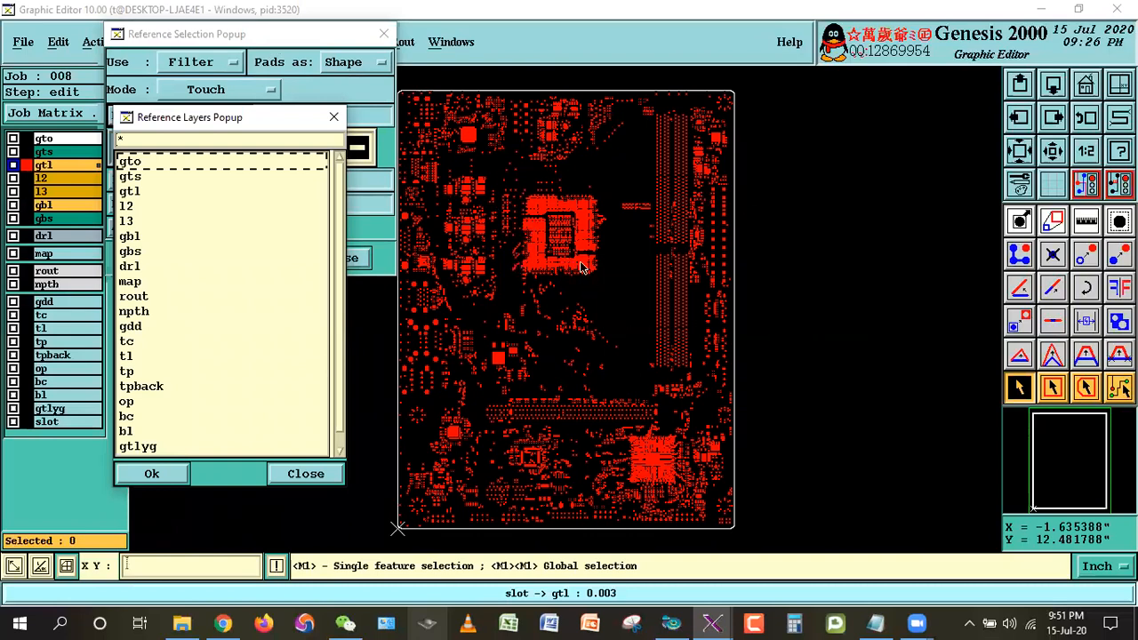
{"action": "left_click_drag", "start_coordinate": [337, 260], "coordinate": [340, 297]}
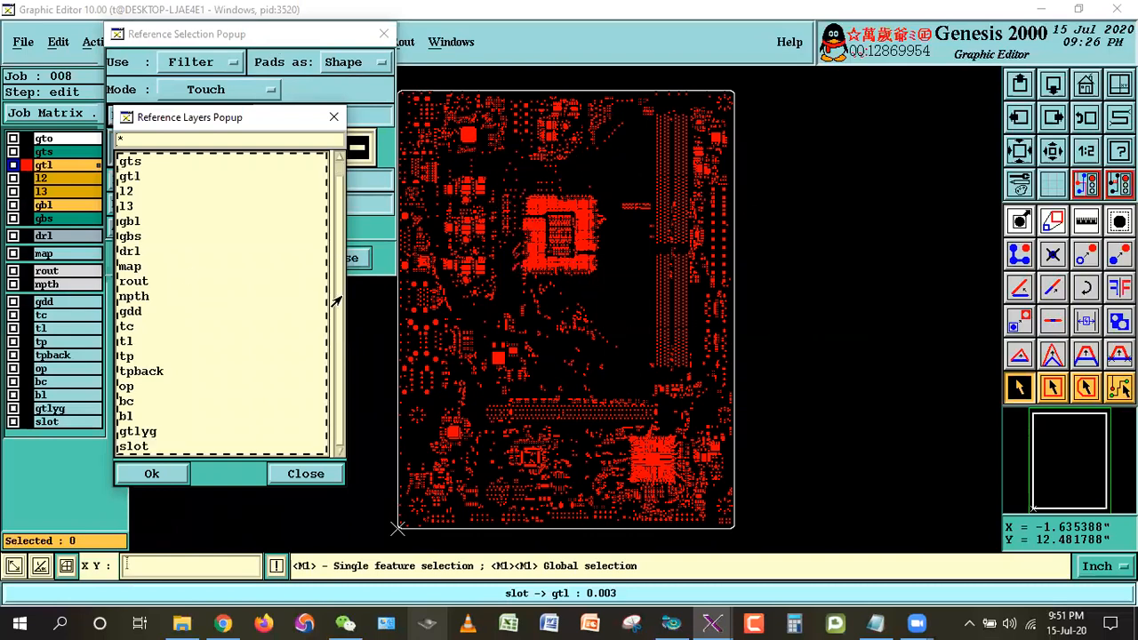
{"action": "double_click", "coordinate": [153, 446]}
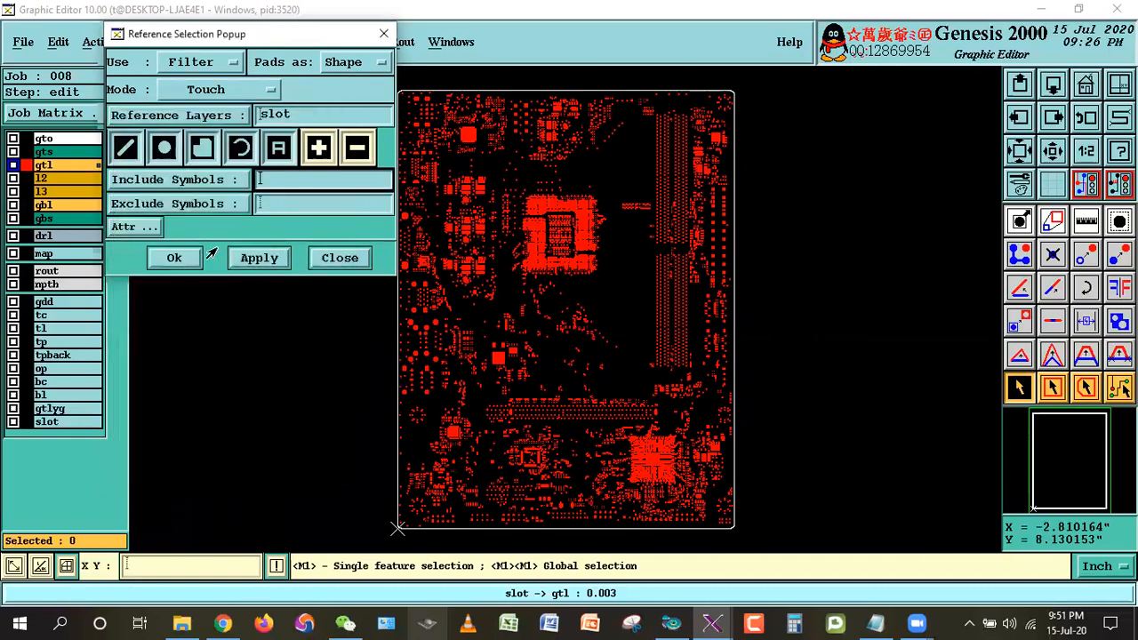
{"action": "left_click", "coordinate": [174, 257]}
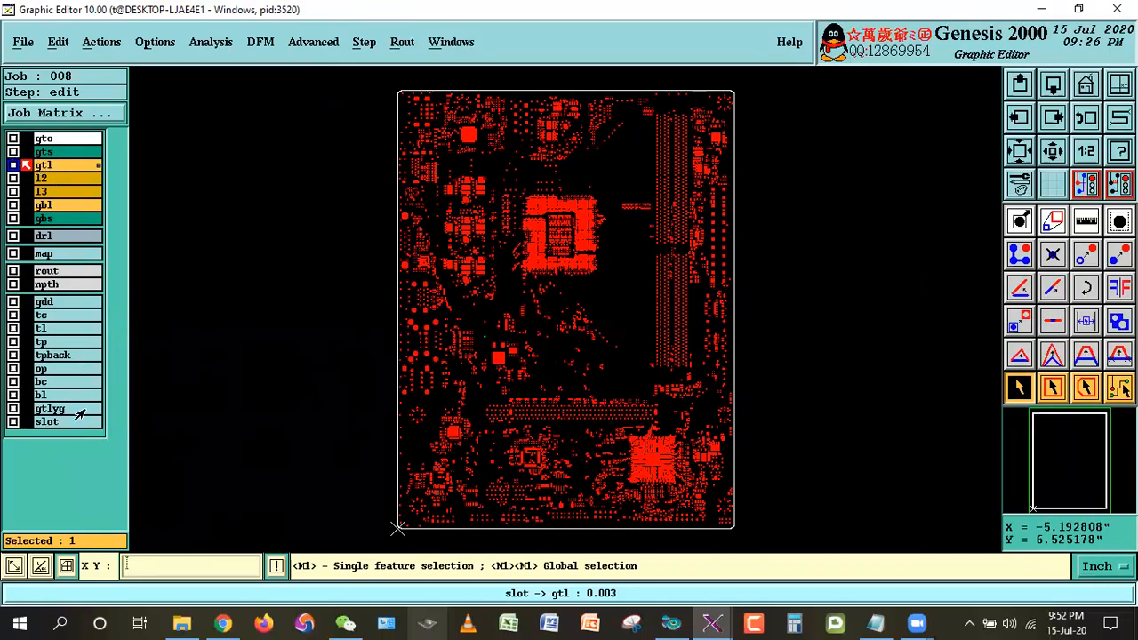
- Inspect the selected round pad on gtl up close, then clear the selection
{"action": "right_click", "coordinate": [537, 287]}
{"action": "left_click", "coordinate": [540, 320]}
{"action": "left_click", "coordinate": [459, 314]}
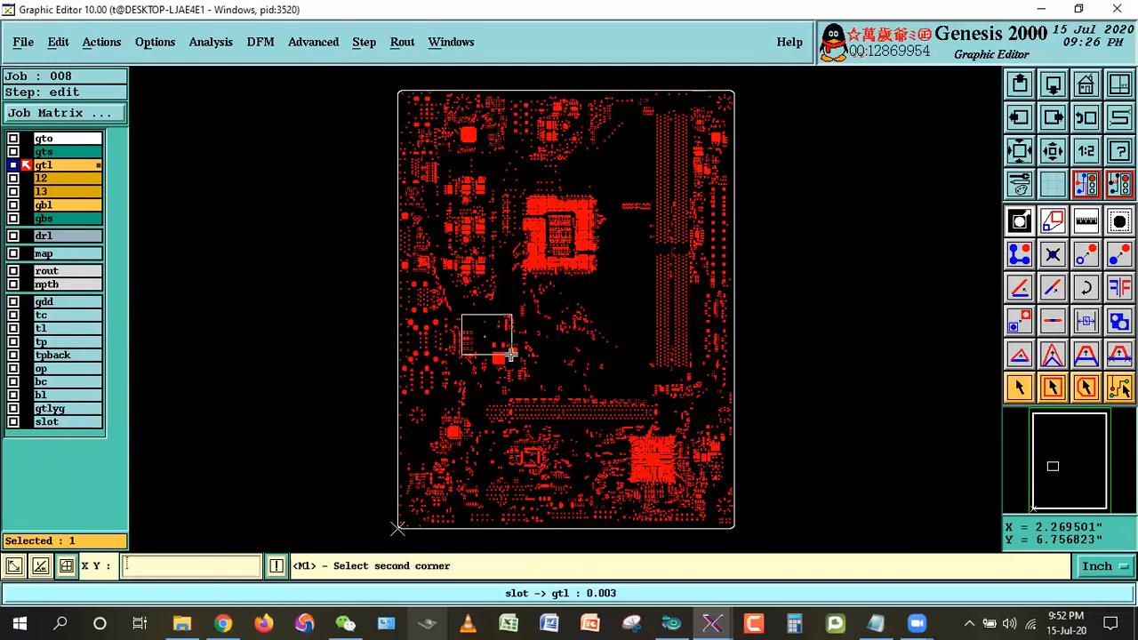
{"action": "left_click", "coordinate": [510, 352]}
{"action": "left_click", "coordinate": [427, 276]}
{"action": "left_click", "coordinate": [628, 437]}
{"action": "left_click", "coordinate": [501, 183]}
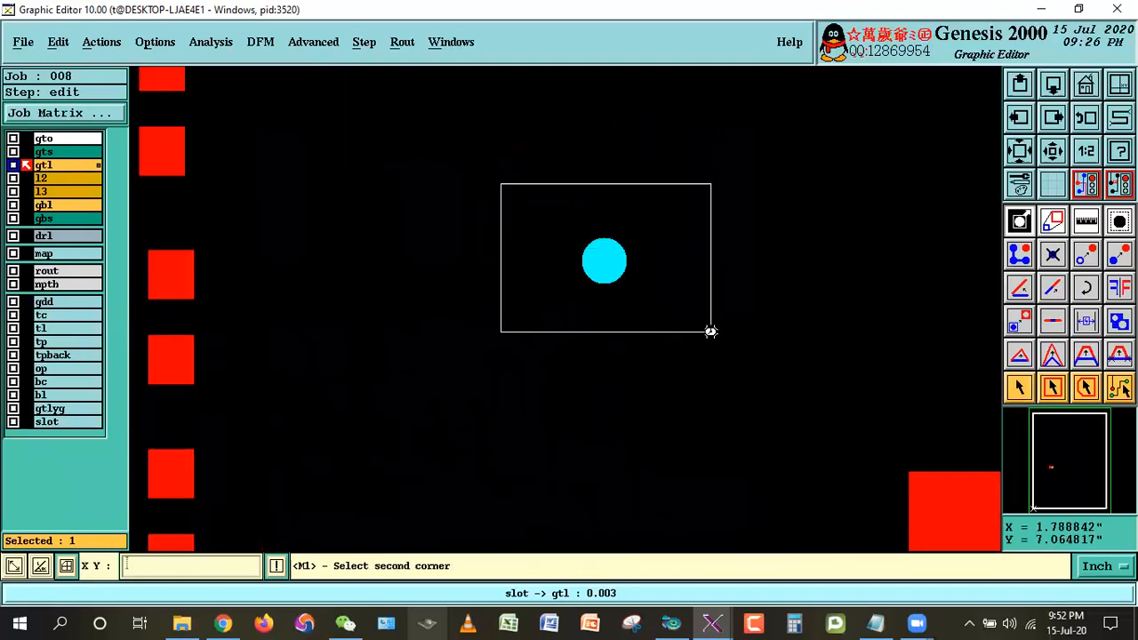
{"action": "left_click", "coordinate": [709, 330]}
{"action": "left_click", "coordinate": [525, 395]}
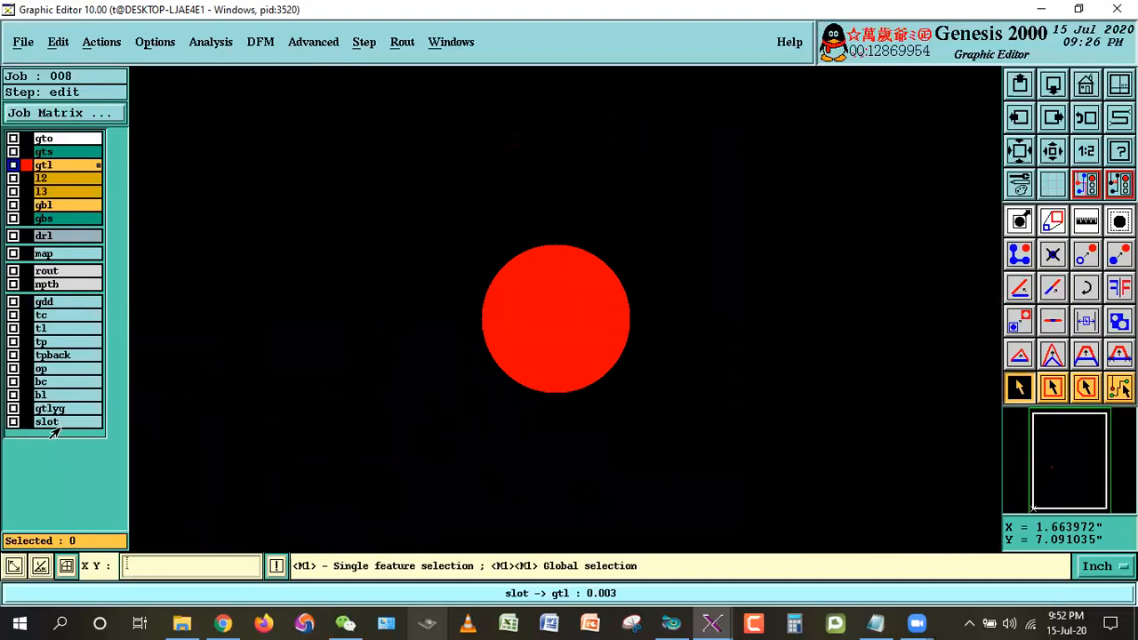
- Display drl together with gtl and measure the annular ring between the drill hole and its gtl pad
{"action": "left_click", "coordinate": [47, 236]}
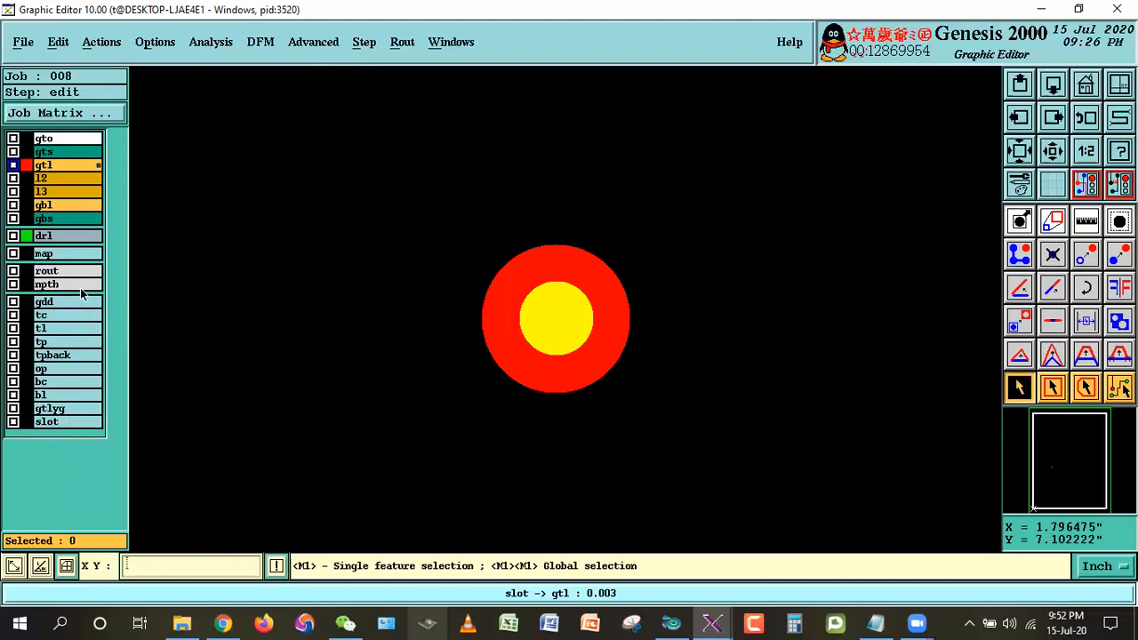
{"action": "left_click", "coordinate": [1086, 220]}
{"action": "left_click", "coordinate": [536, 318]}
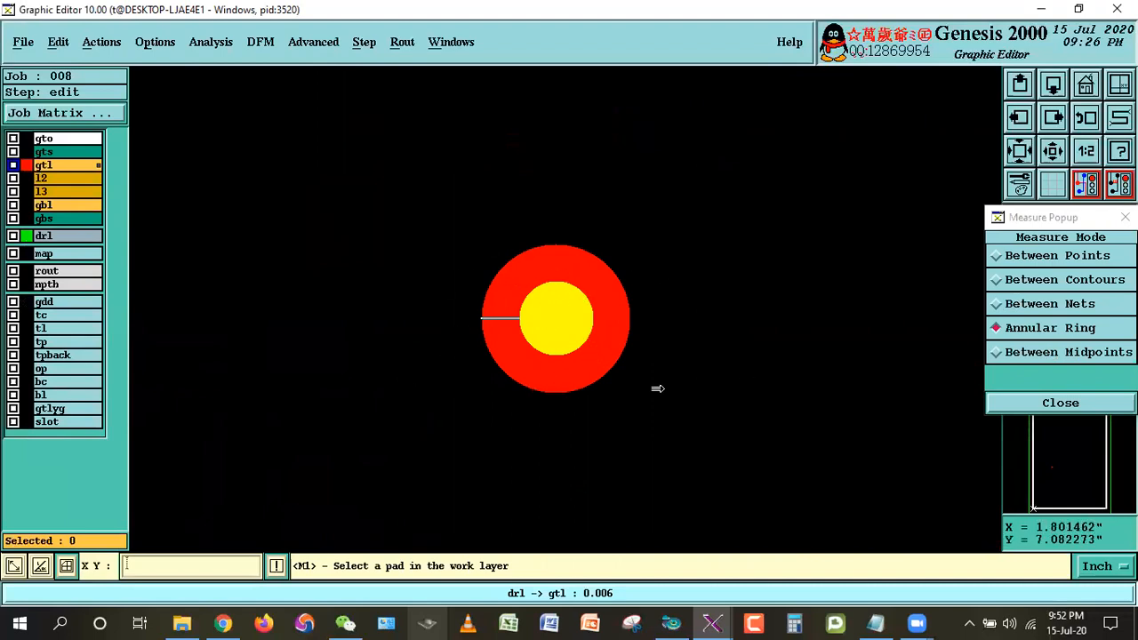
{"action": "left_click", "coordinate": [1061, 402]}
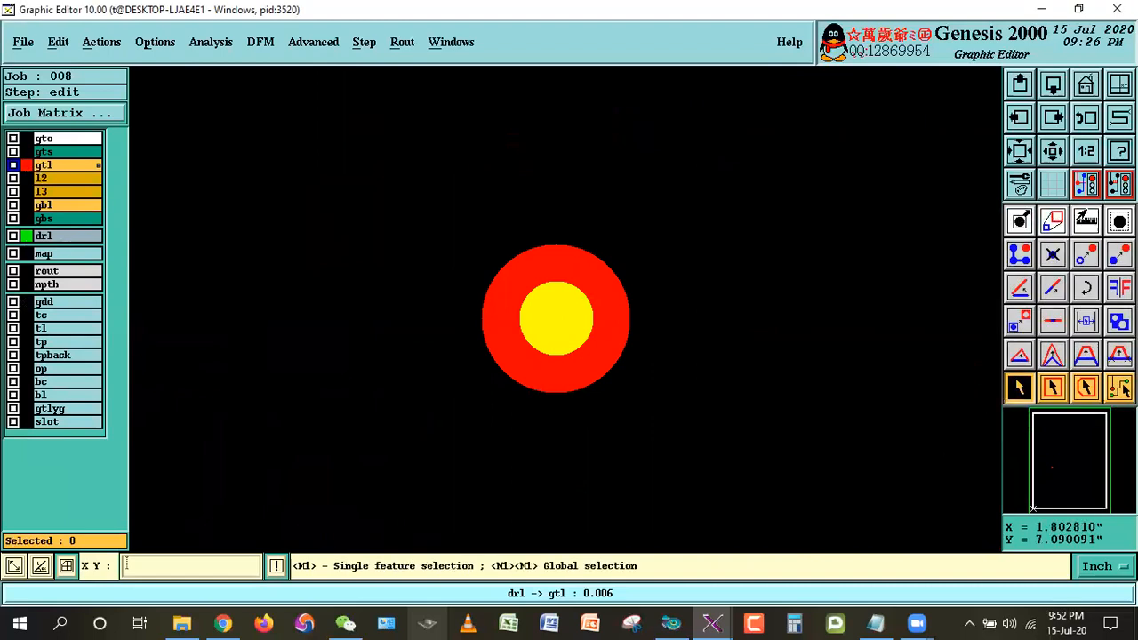
{"action": "left_click", "coordinate": [1086, 220]}
{"action": "left_click", "coordinate": [487, 322]}
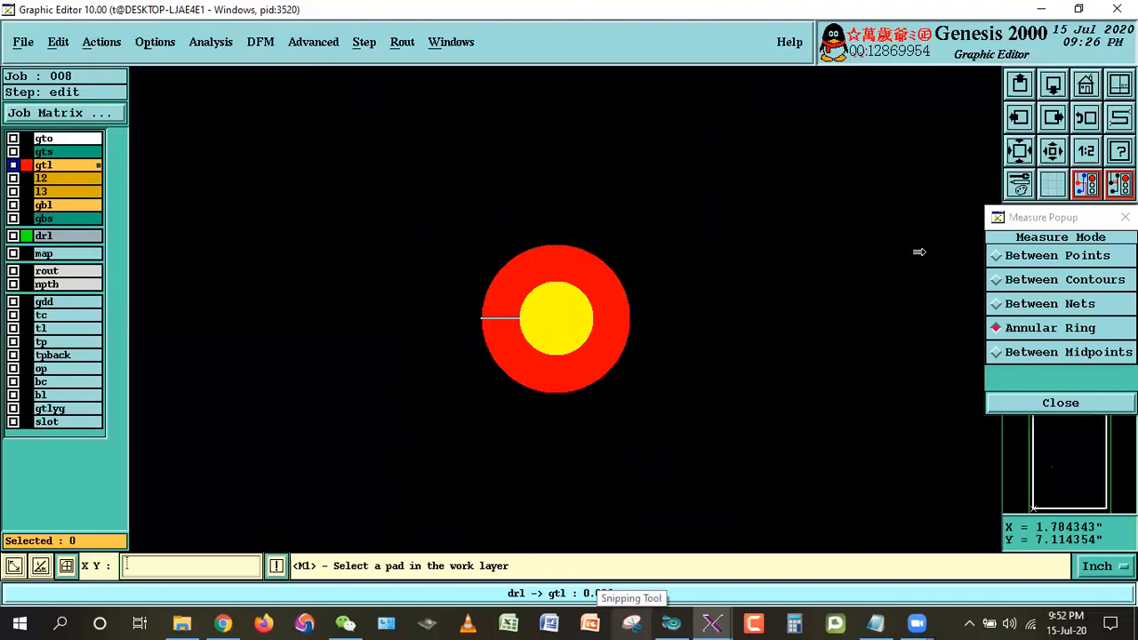
{"action": "left_click", "coordinate": [1061, 402]}
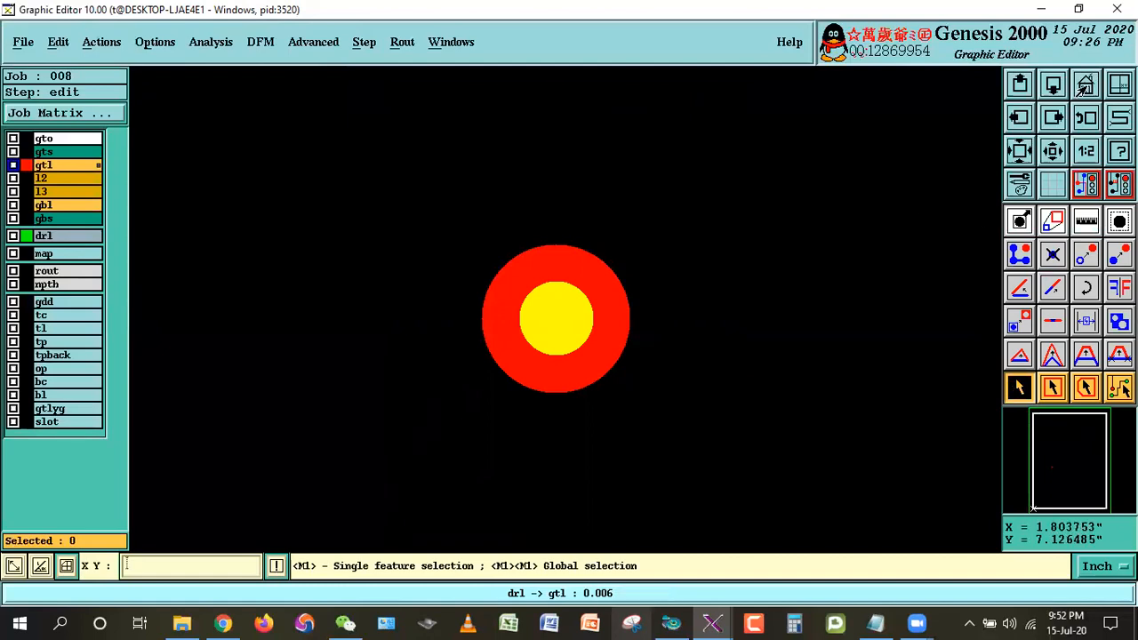
- Switch to Outer Layer Steps.txt in Notepad and review item 11 b) on enlarging the slot annular ring (9 mil)
{"action": "left_click", "coordinate": [1084, 88]}
{"action": "left_click", "coordinate": [1041, 9]}
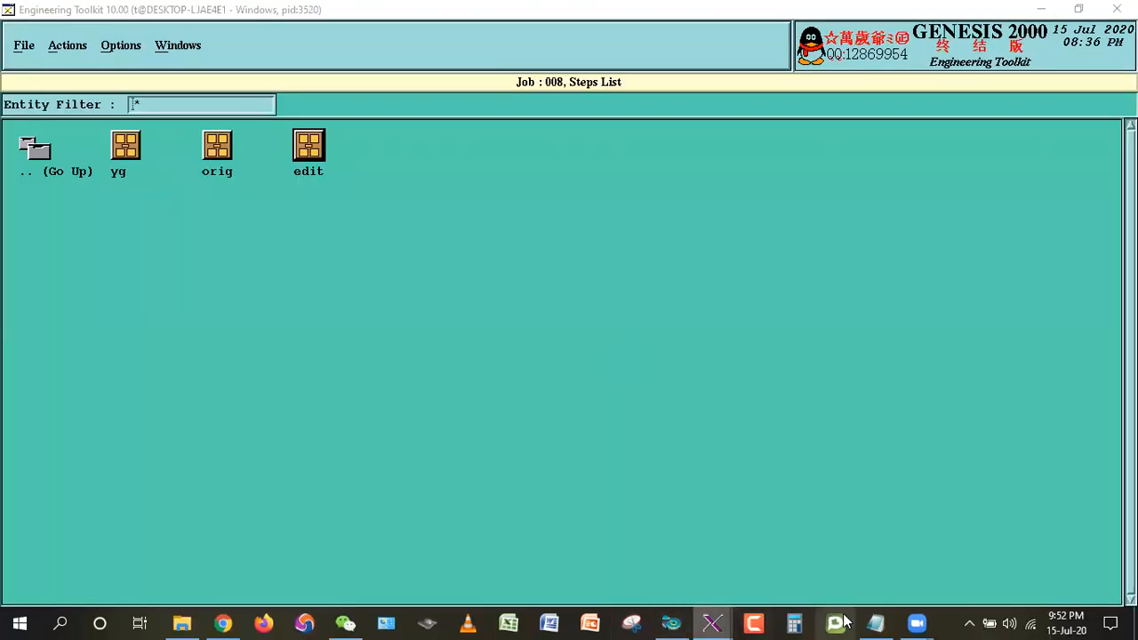
{"action": "left_click", "coordinate": [876, 623]}
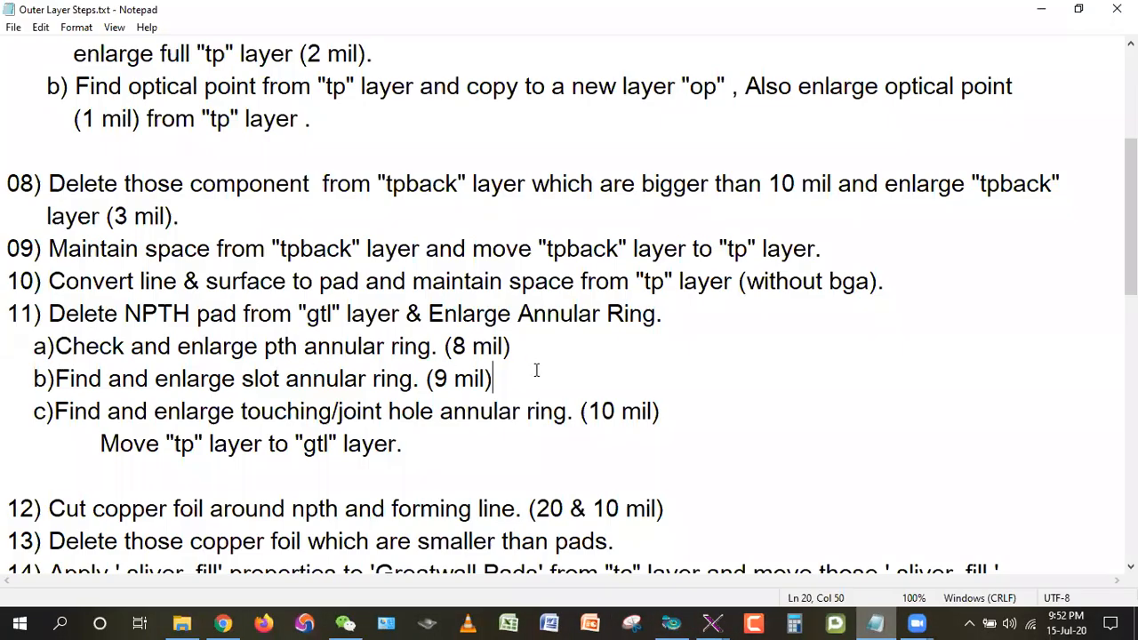
{"action": "key", "text": "Home"}
{"action": "key", "text": "shift+End"}
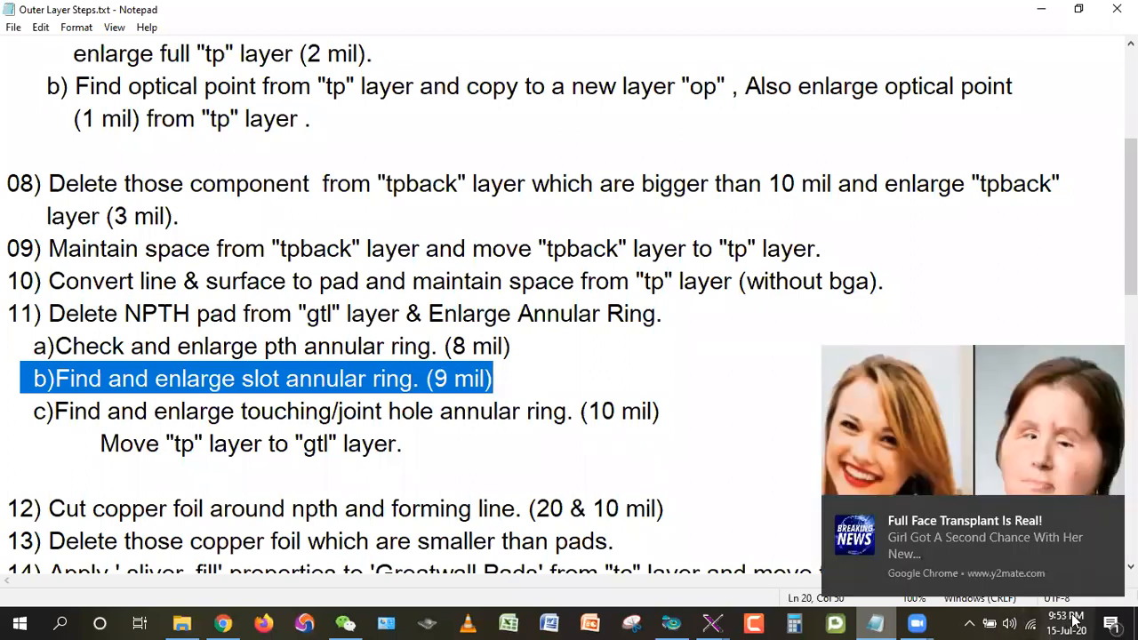
{"action": "left_click", "coordinate": [1112, 622]}
{"action": "left_click", "coordinate": [667, 376]}
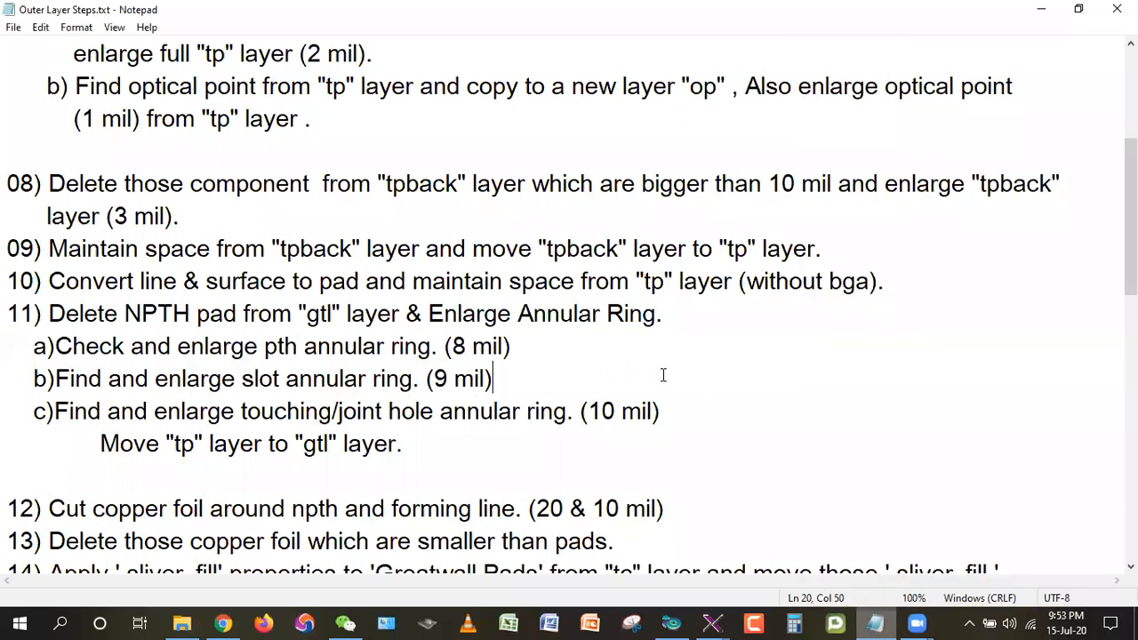
{"action": "left_click_drag", "start_coordinate": [14, 381], "coordinate": [614, 385]}
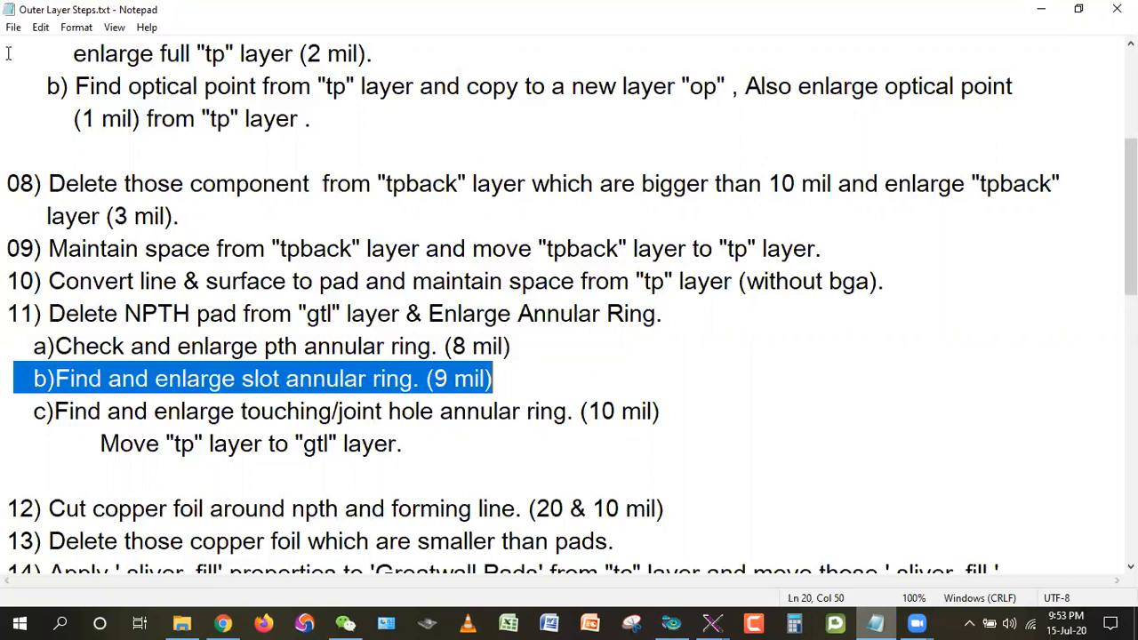
- Return to the edit of 008 Graphic Editor and make slot the work layer with gtl displayed
{"action": "left_click", "coordinate": [1041, 9]}
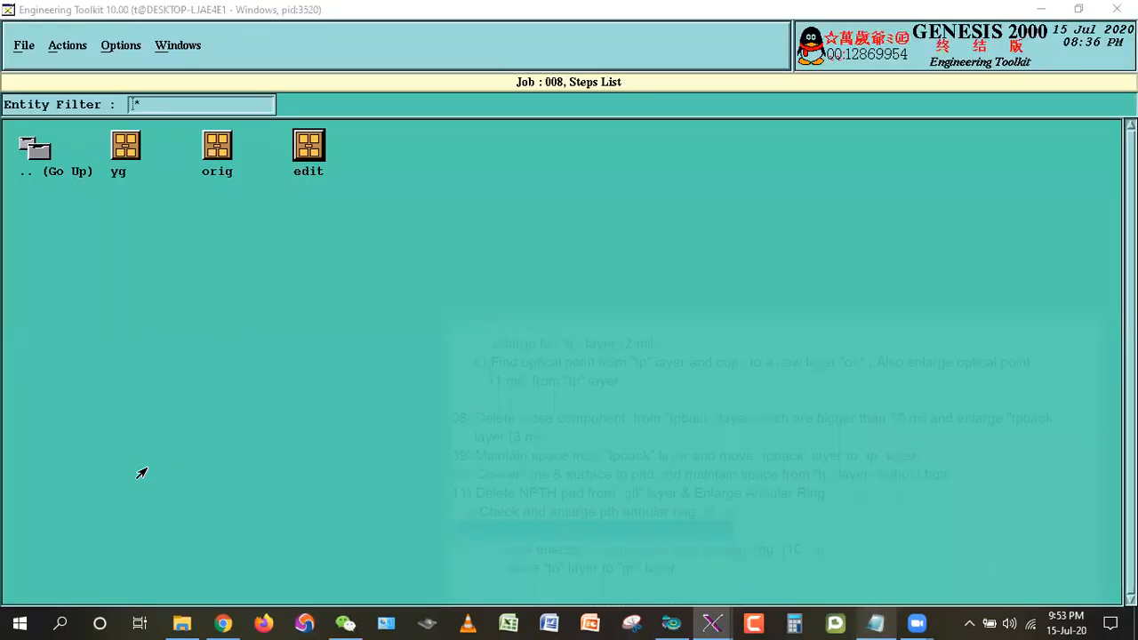
{"action": "mouse_move", "coordinate": [713, 623]}
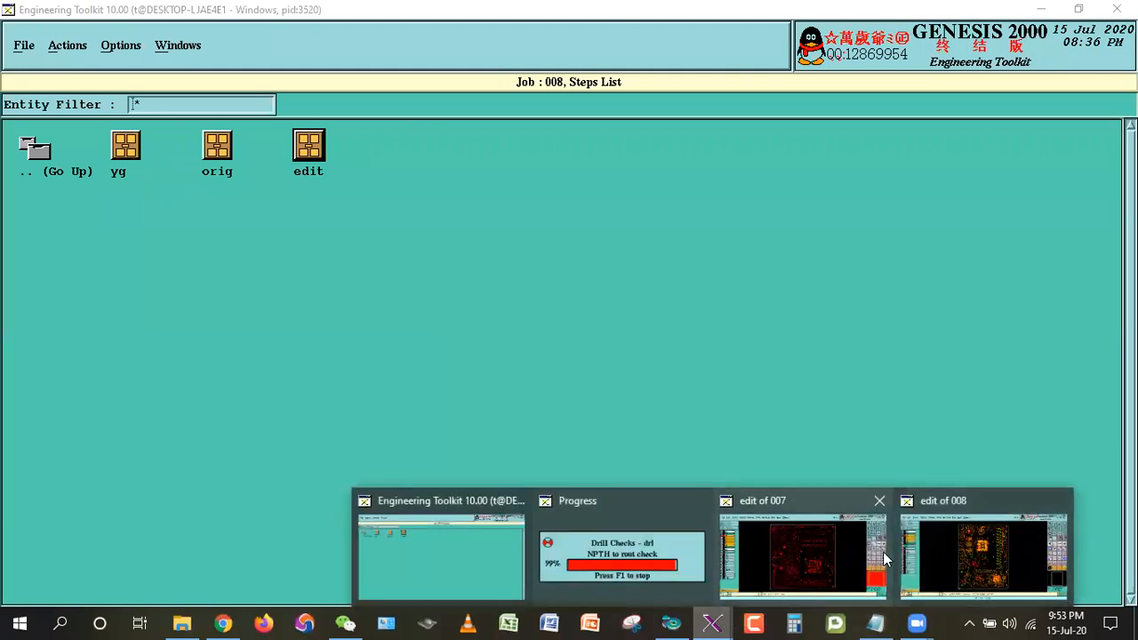
{"action": "left_click", "coordinate": [983, 556]}
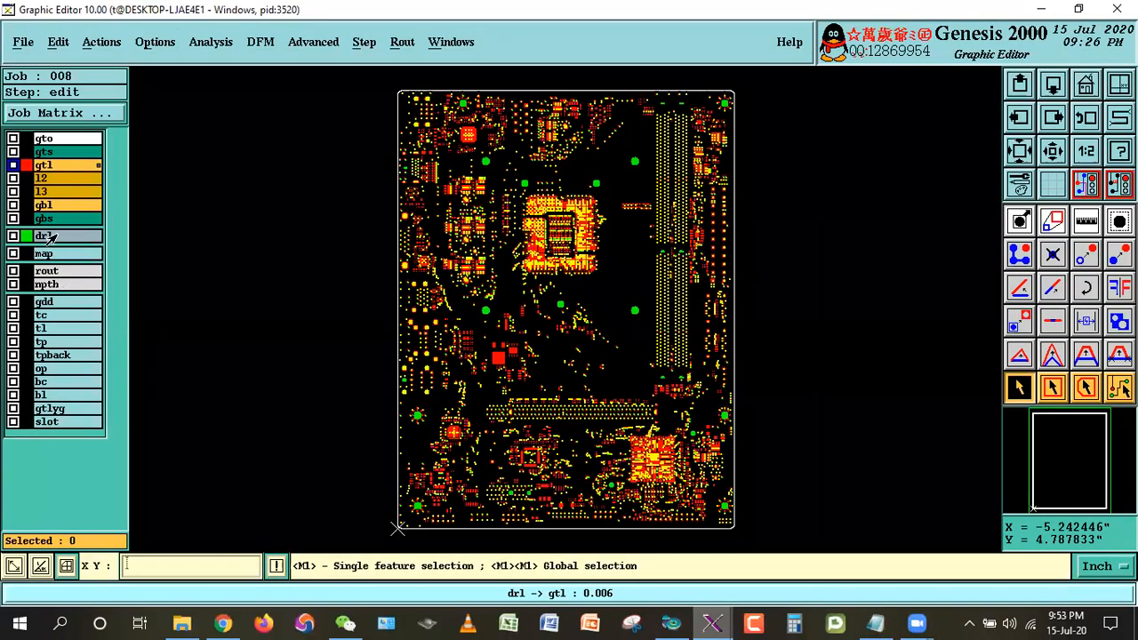
{"action": "left_click", "coordinate": [47, 421]}
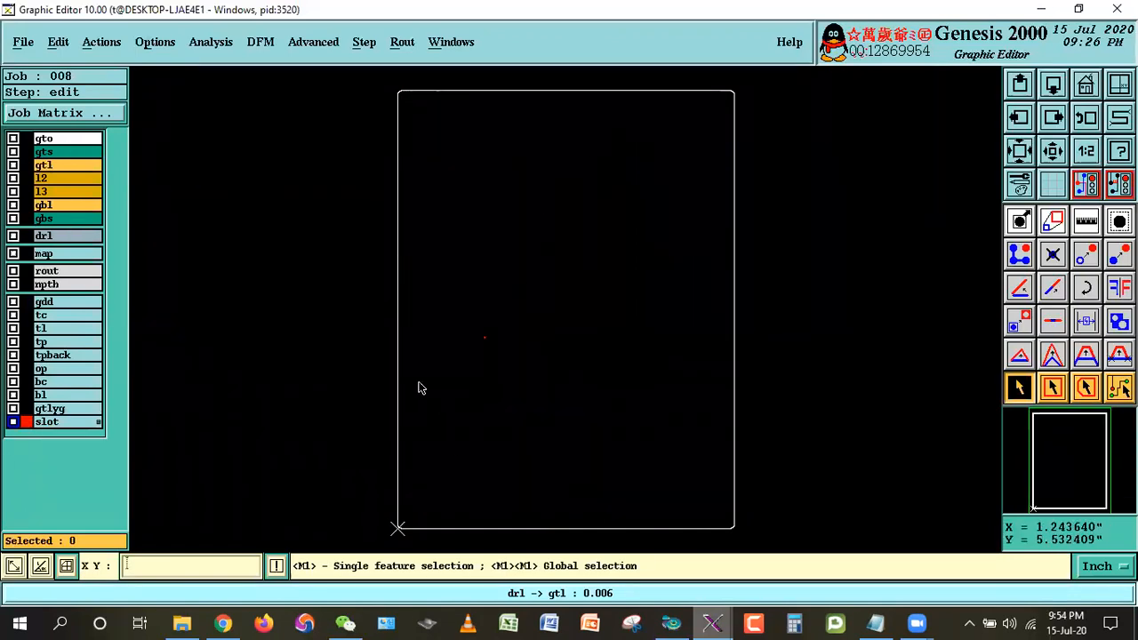
{"action": "left_click", "coordinate": [57, 168]}
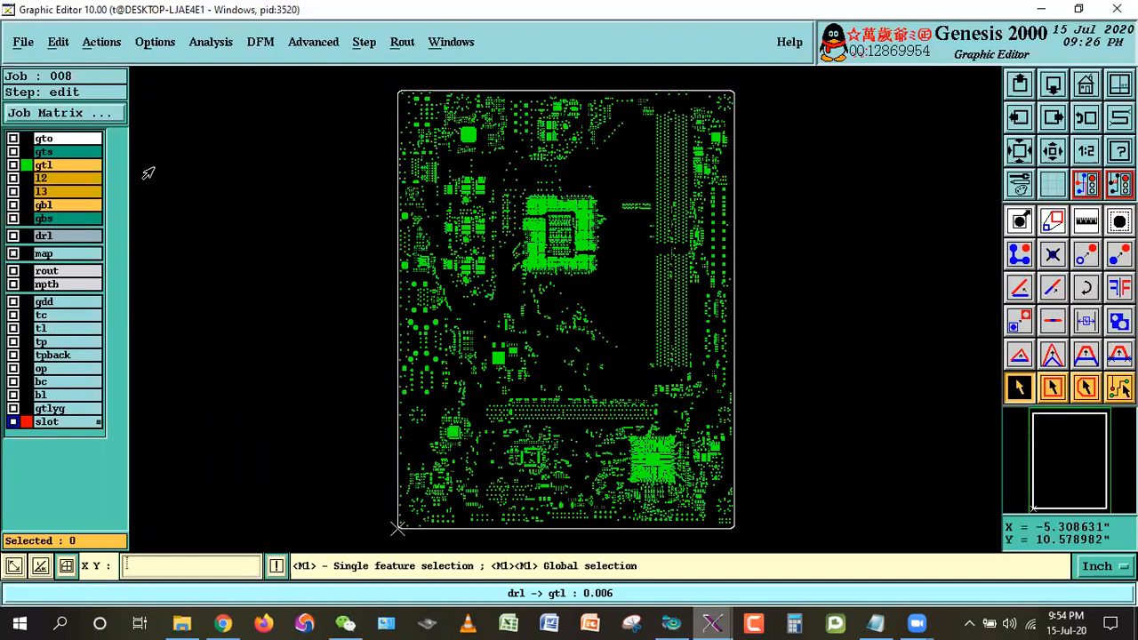
- Hide gtl and slot, open the features histogram of drl, and select its r60 lines with drl as work layer
{"action": "left_click", "coordinate": [64, 164]}
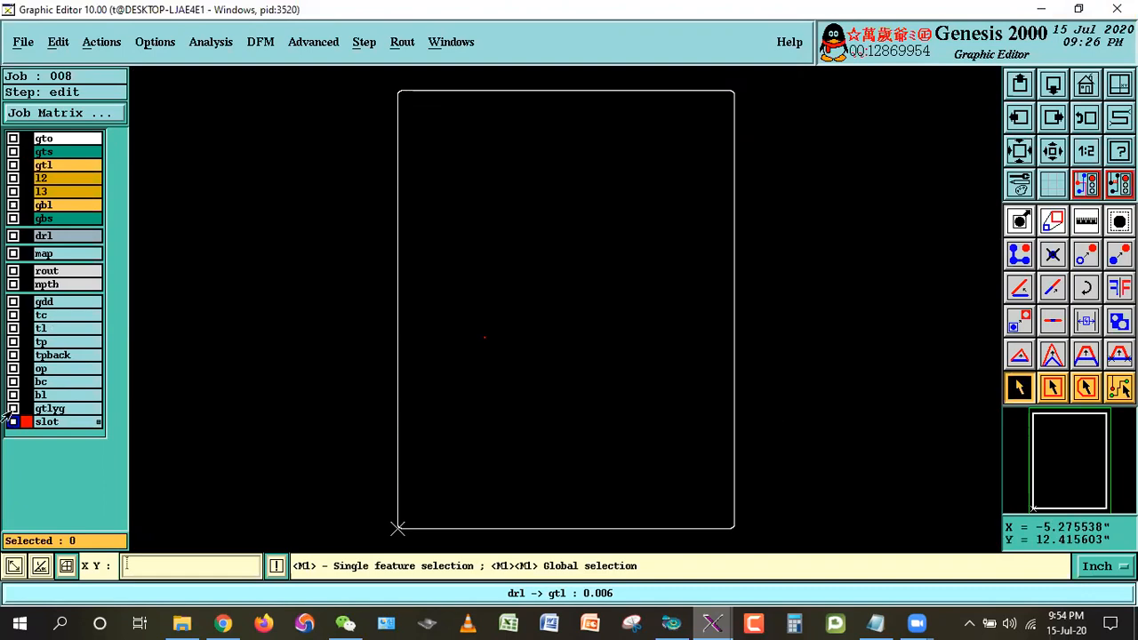
{"action": "left_click", "coordinate": [55, 421]}
{"action": "right_click", "coordinate": [44, 235]}
{"action": "left_click", "coordinate": [62, 111]}
{"action": "left_click_drag", "start_coordinate": [125, 177], "coordinate": [331, 127]}
{"action": "left_click_drag", "start_coordinate": [311, 264], "coordinate": [258, 261]}
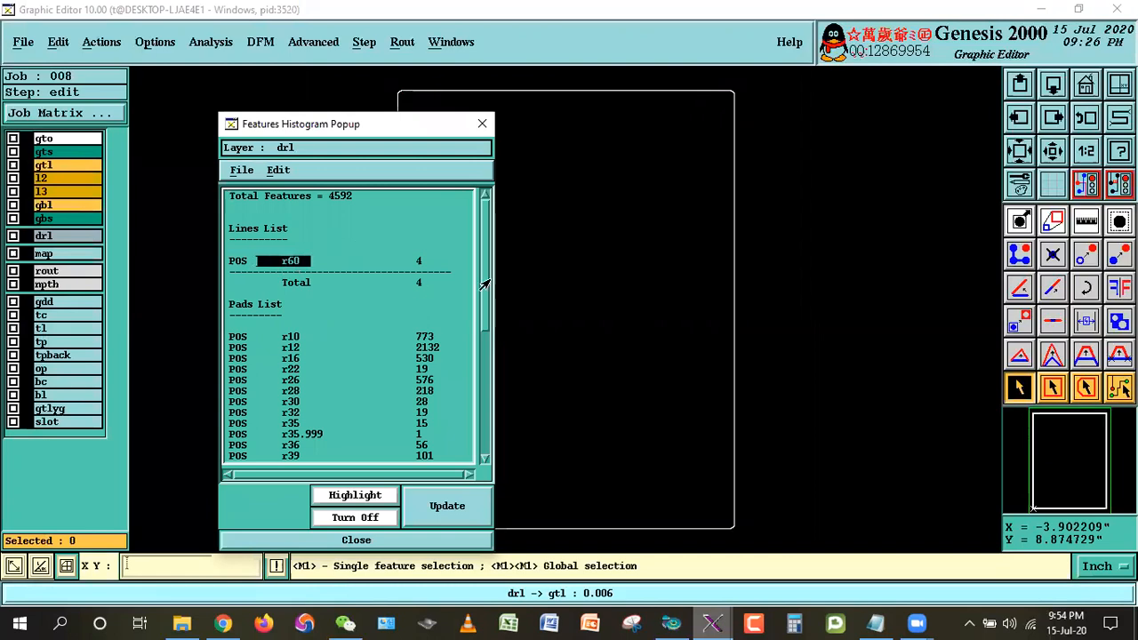
{"action": "left_click", "coordinate": [44, 237]}
{"action": "left_click", "coordinate": [264, 495]}
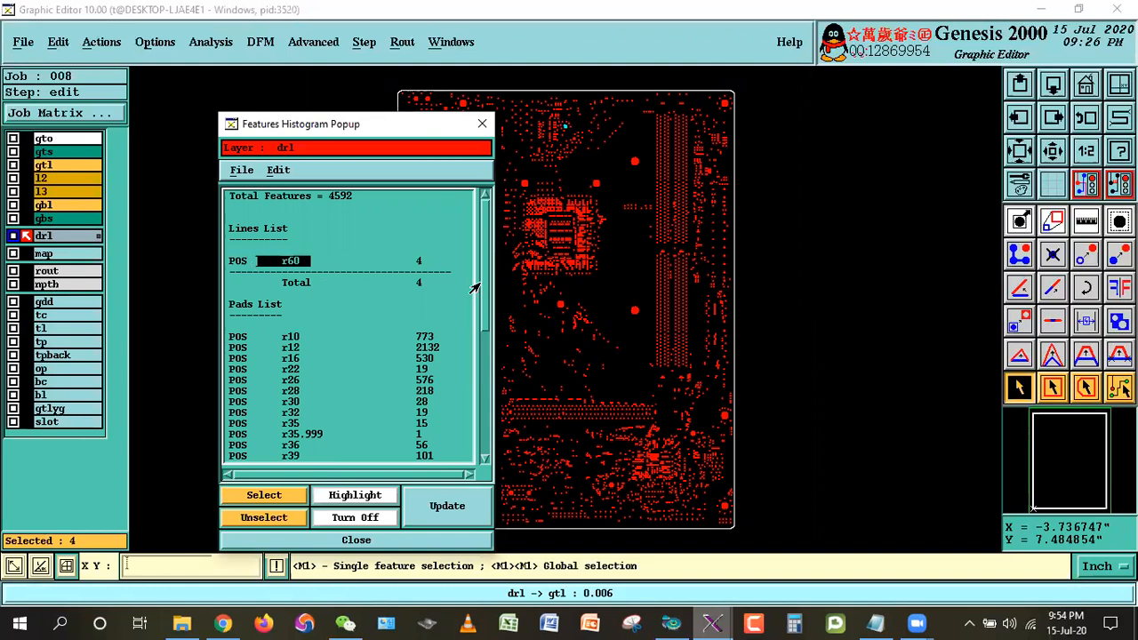
- Add the oval pads from oval103x36 through oval95.999x44.999 in the drl histogram to the selection
{"action": "scroll", "coordinate": [471, 284], "scroll_direction": "down", "scroll_amount": 5}
{"action": "left_click_drag", "start_coordinate": [281, 380], "coordinate": [331, 425]}
{"action": "left_click", "coordinate": [252, 495]}
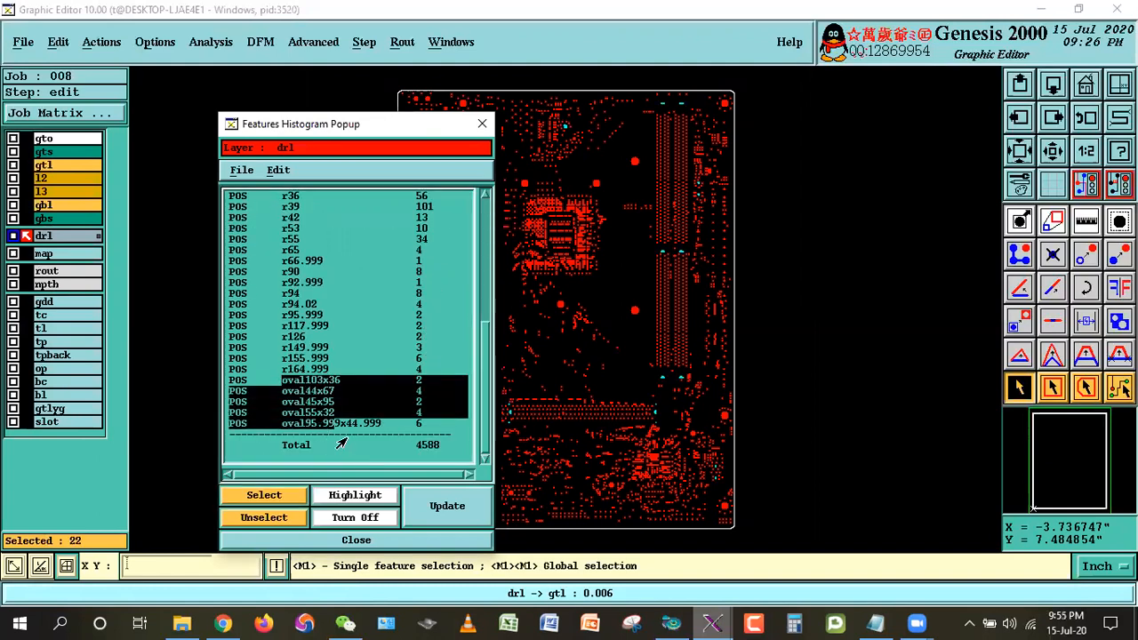
- Copy the selected drl slots to the slot layer with a resize of 18 mil, then close the histogram
{"action": "left_click", "coordinate": [55, 44]}
{"action": "mouse_move", "coordinate": [64, 132]}
{"action": "left_click", "coordinate": [213, 142]}
{"action": "left_click", "coordinate": [101, 153]}
{"action": "double_click", "coordinate": [125, 157]}
{"action": "type", "text": "18"}
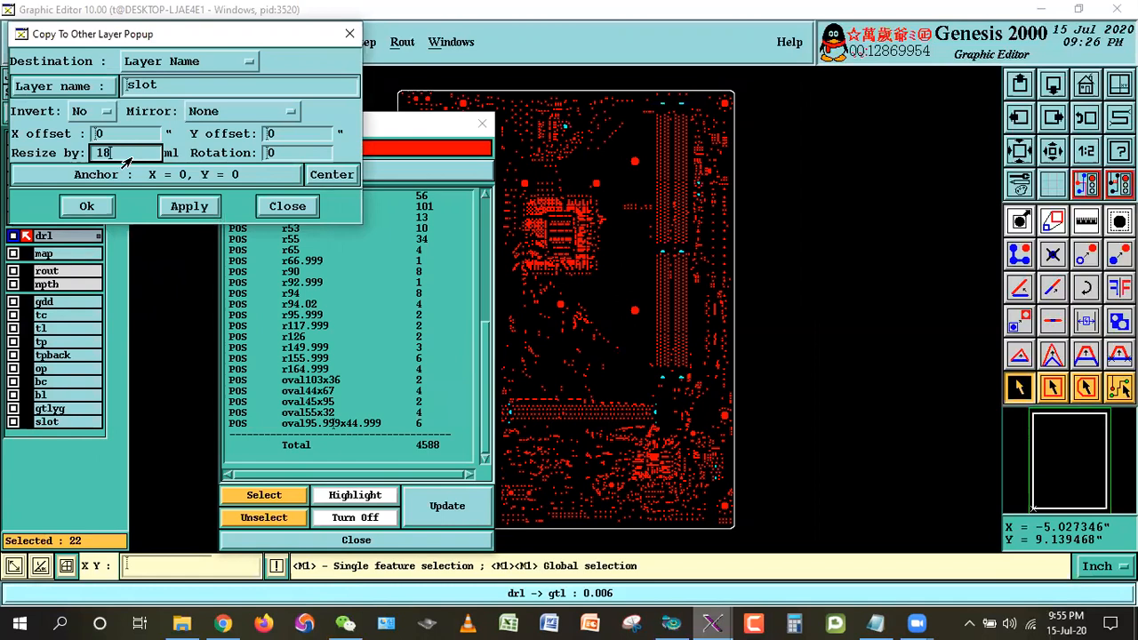
{"action": "left_click", "coordinate": [86, 206]}
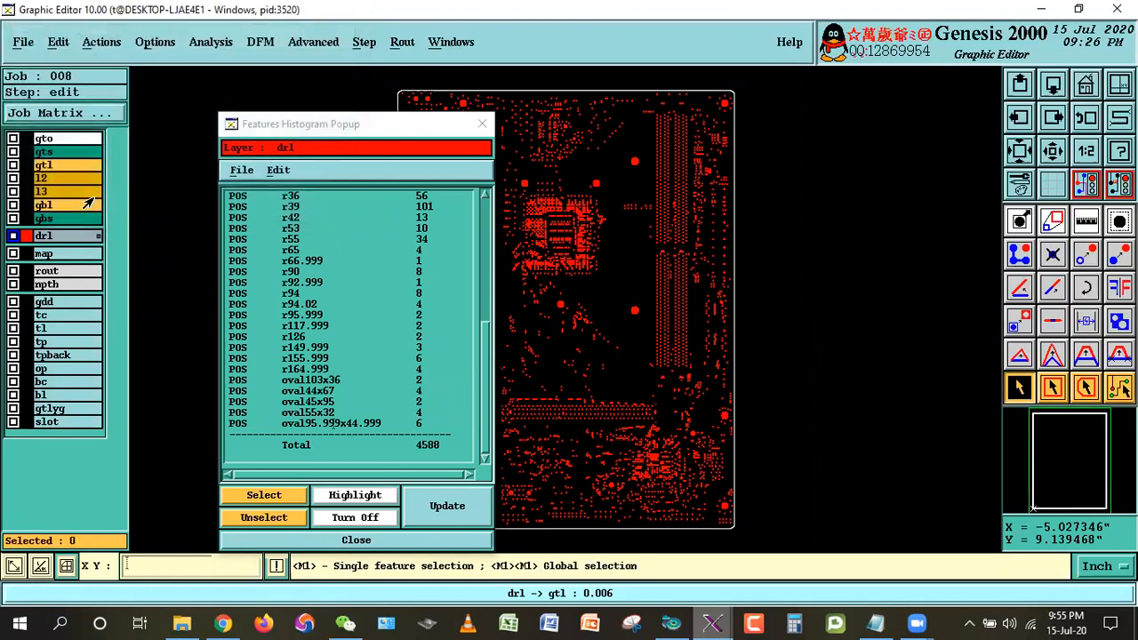
{"action": "left_click", "coordinate": [347, 542]}
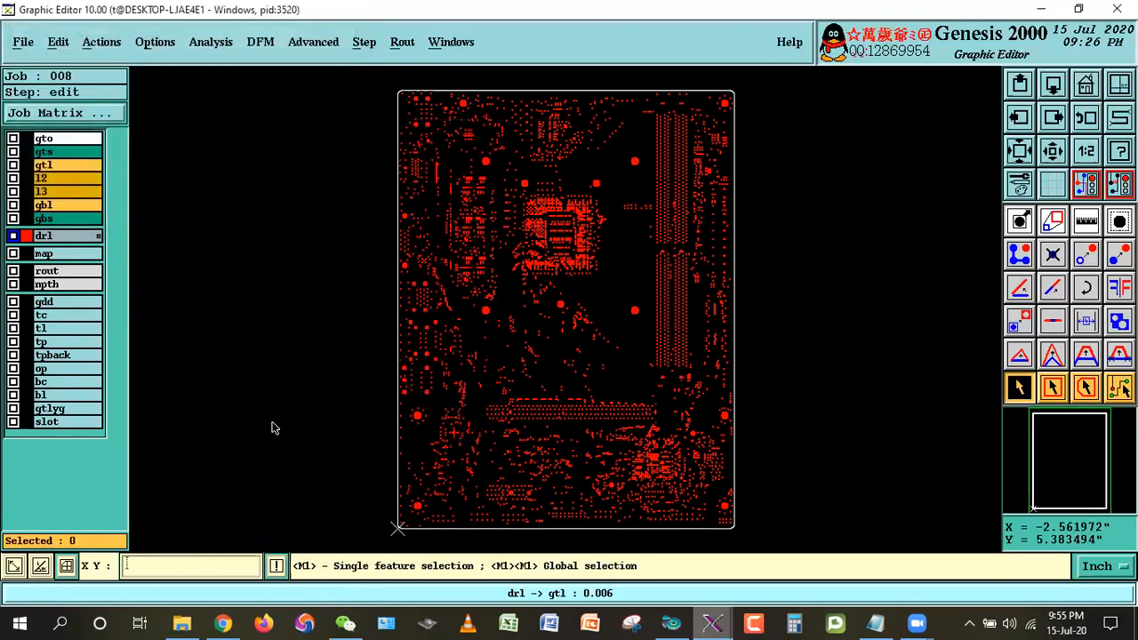
- Make slot the work layer and delete its features that touch npth, picked by Reference Selection in Touch mode
{"action": "left_click", "coordinate": [58, 237]}
{"action": "left_click", "coordinate": [49, 423]}
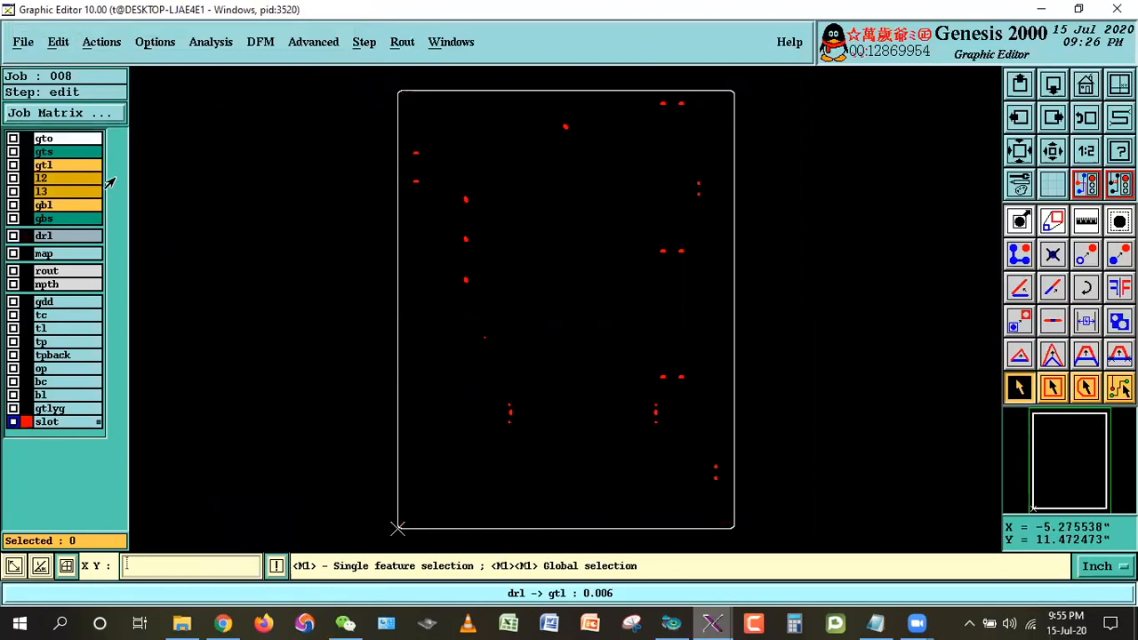
{"action": "left_click", "coordinate": [101, 43]}
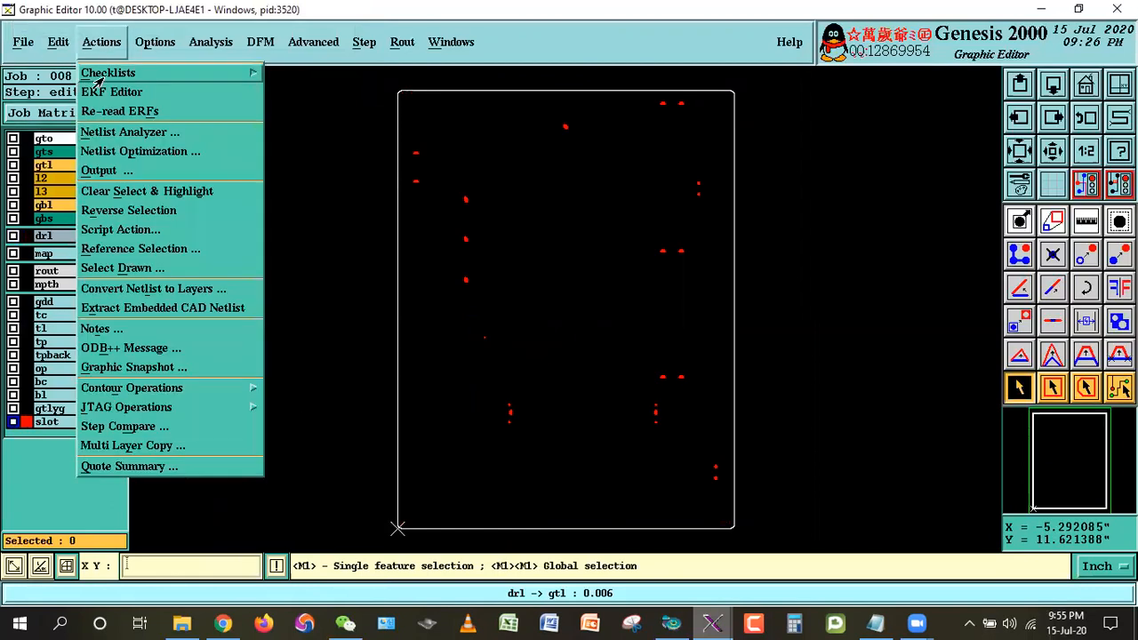
{"action": "left_click", "coordinate": [136, 249]}
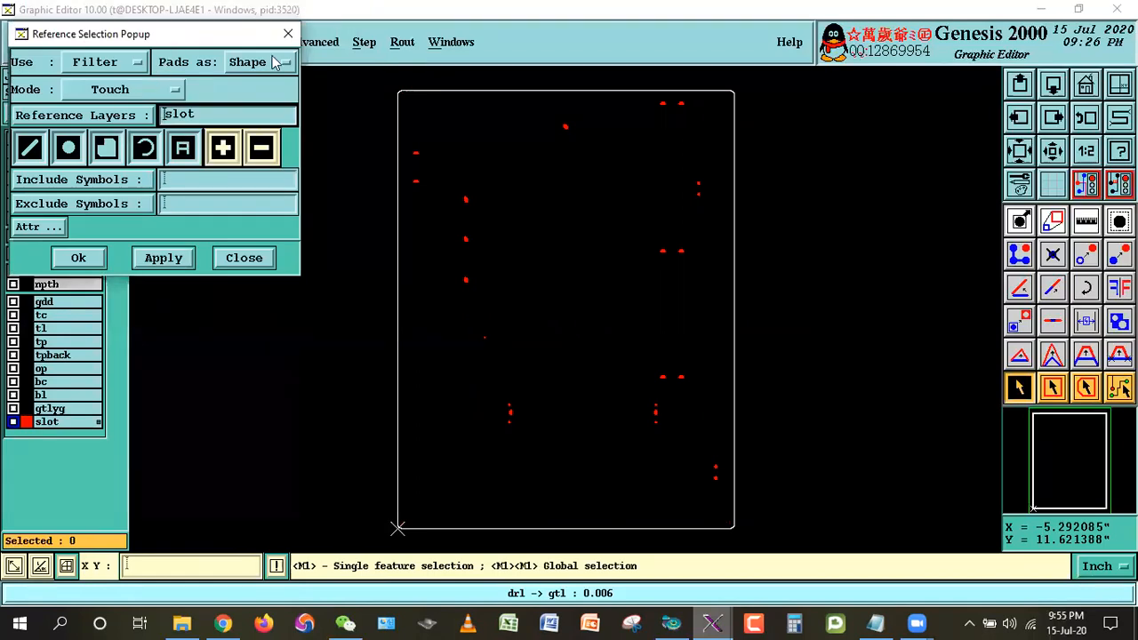
{"action": "left_click", "coordinate": [239, 128]}
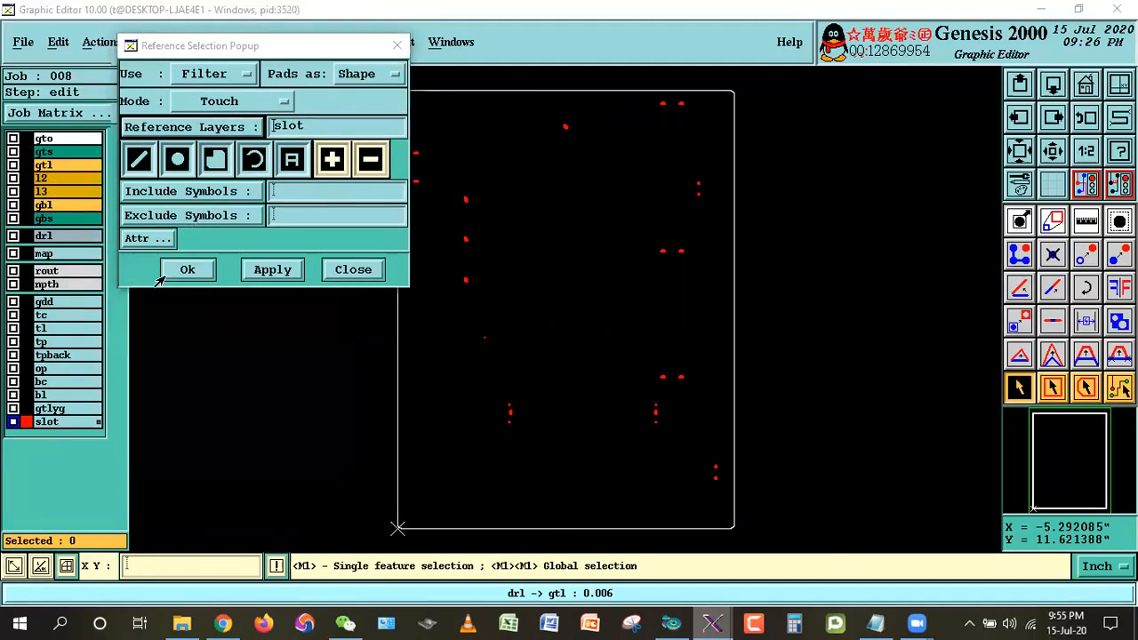
{"action": "double_click", "coordinate": [147, 324]}
{"action": "left_click", "coordinate": [273, 269]}
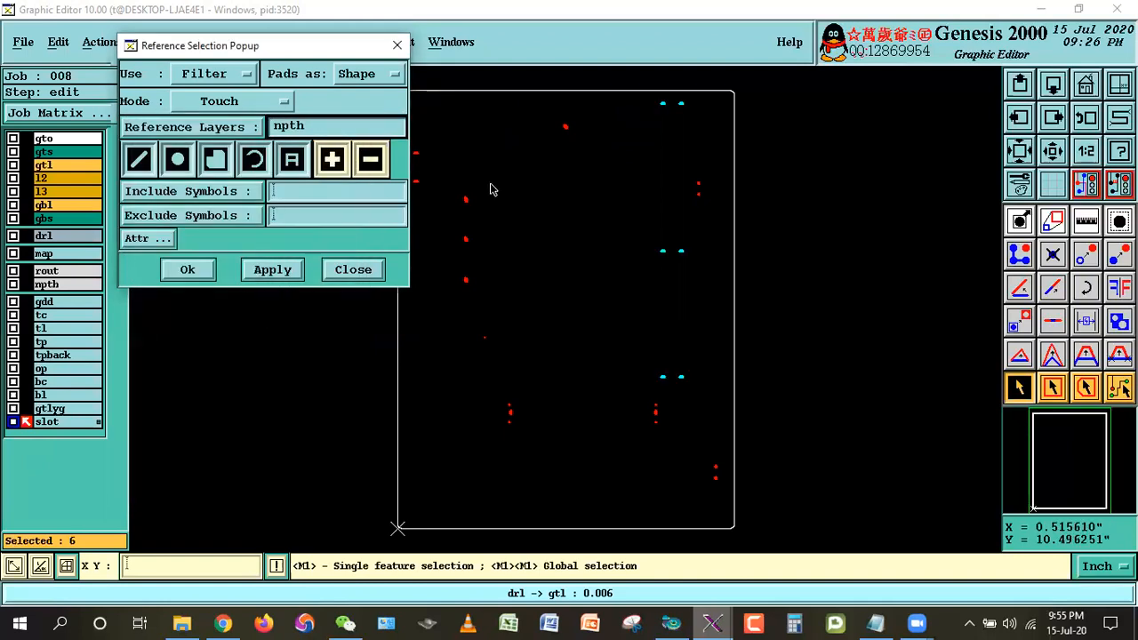
{"action": "left_click", "coordinate": [58, 42]}
{"action": "left_click", "coordinate": [63, 92]}
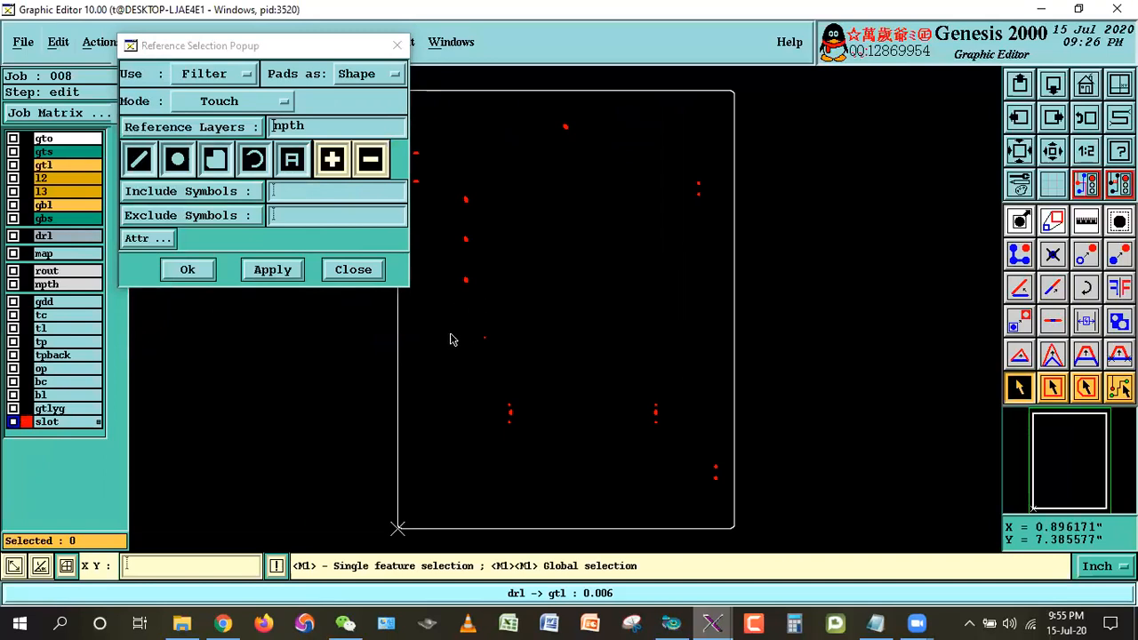
- Select the slot layer's features covered by gtl using Reference Selection in Covered mode
{"action": "left_click", "coordinate": [247, 103]}
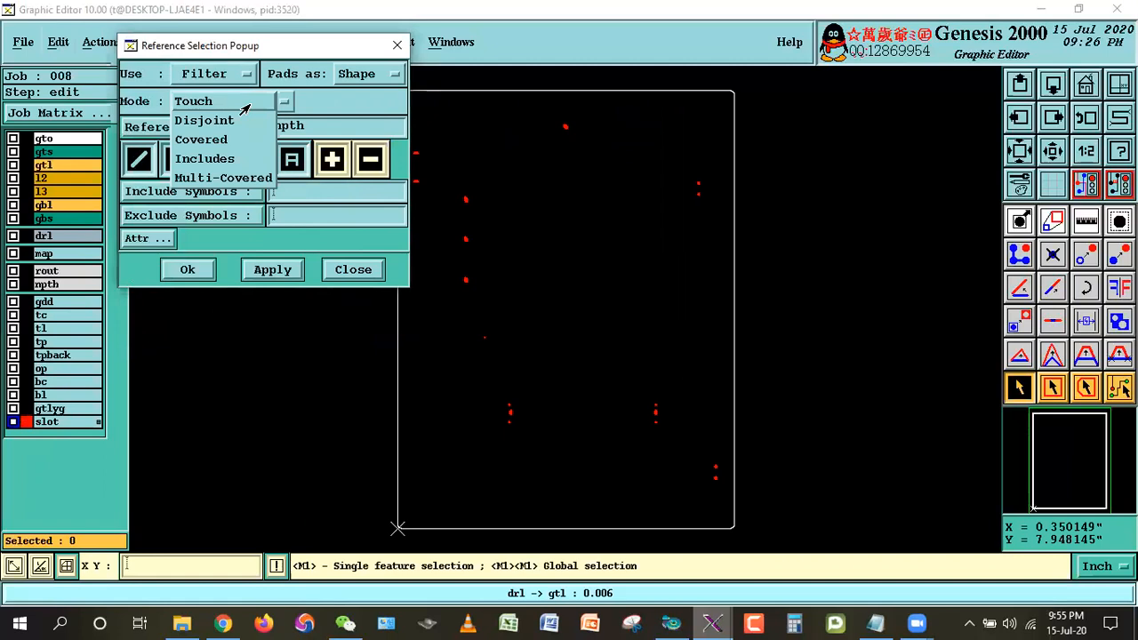
{"action": "left_click", "coordinate": [199, 140]}
{"action": "left_click", "coordinate": [146, 127]}
{"action": "left_click", "coordinate": [142, 202]}
{"action": "left_click", "coordinate": [143, 203]}
{"action": "left_click", "coordinate": [266, 273]}
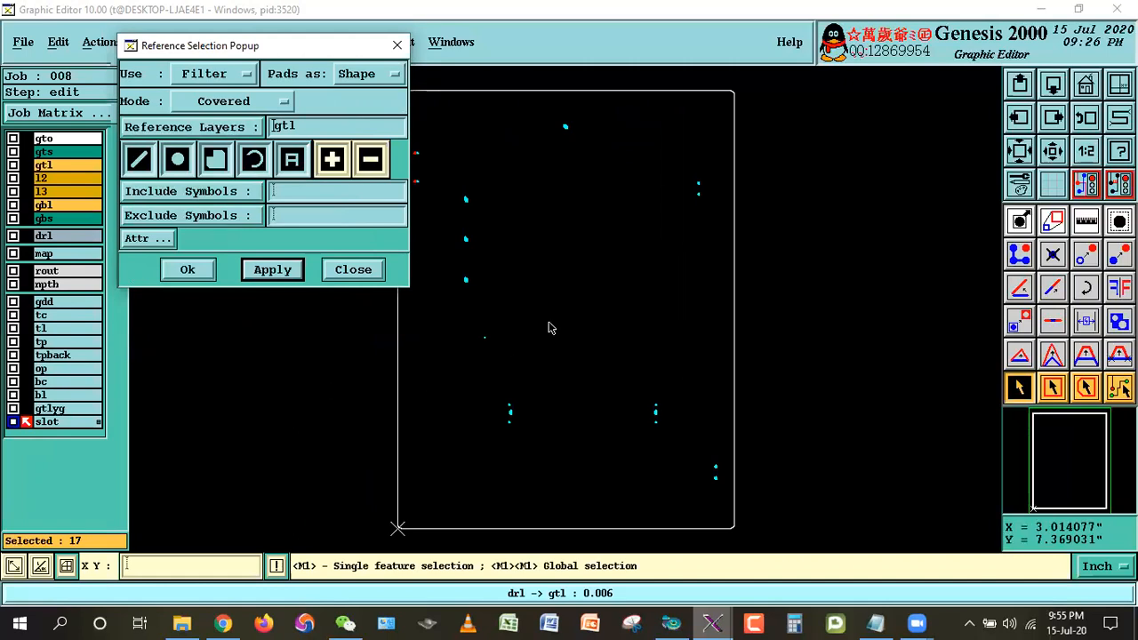
- Remove the small round sample pad near the board's centre from the selection with an Unselect area operation
{"action": "left_click_drag", "start_coordinate": [284, 52], "coordinate": [231, 55]}
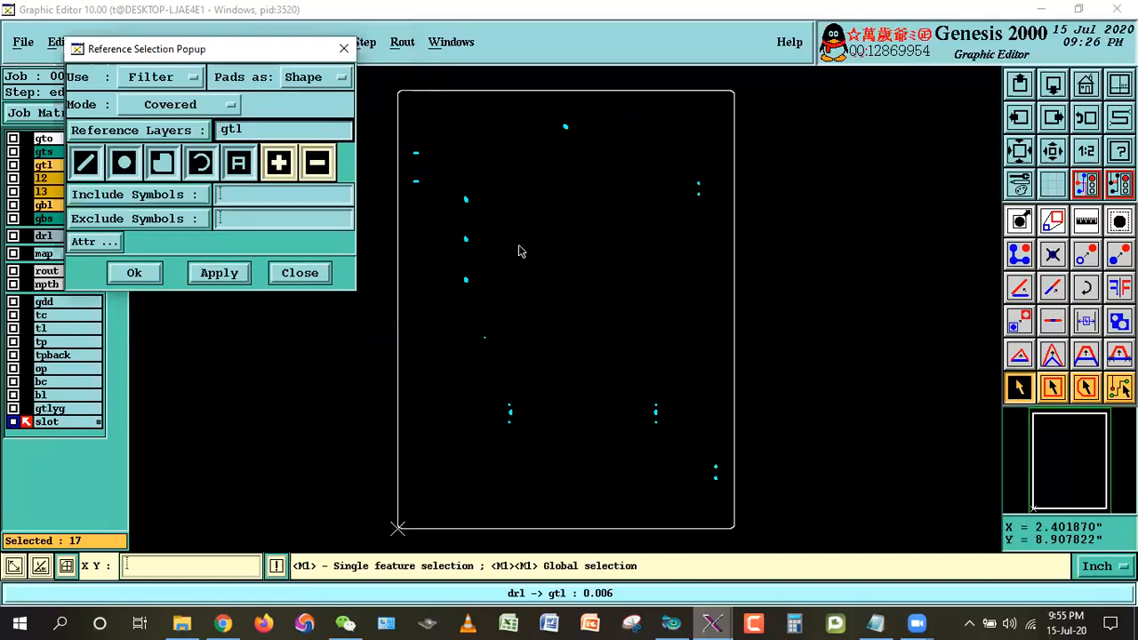
{"action": "right_click", "coordinate": [571, 266]}
{"action": "left_click", "coordinate": [578, 286]}
{"action": "left_click_drag", "start_coordinate": [483, 330], "coordinate": [488, 338]}
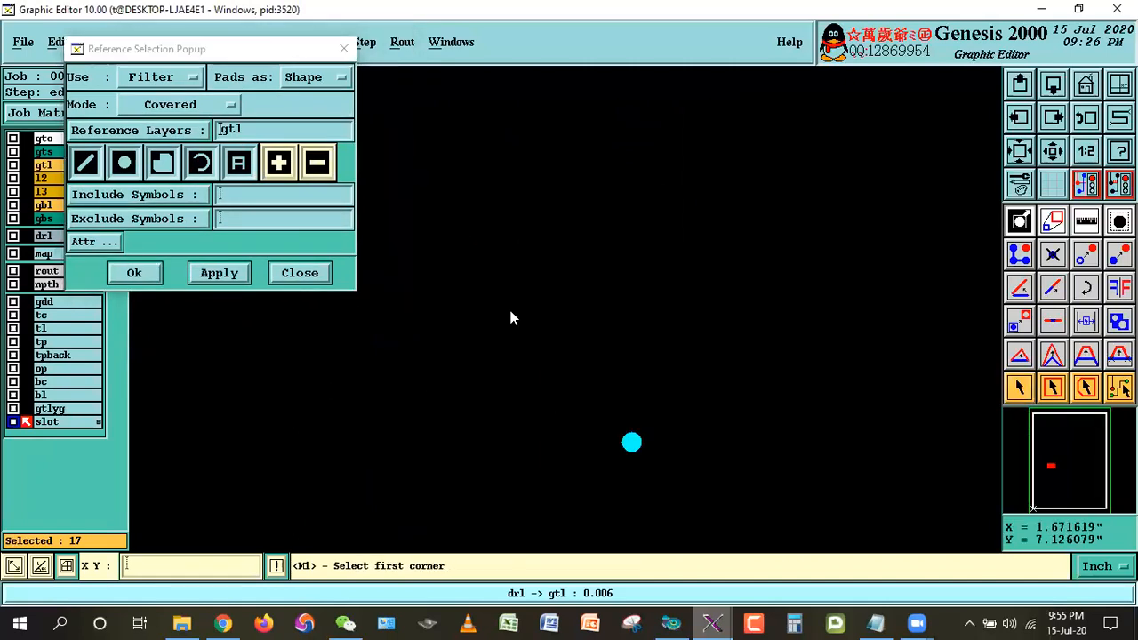
{"action": "left_click_drag", "start_coordinate": [205, 58], "coordinate": [222, 145]}
{"action": "left_click", "coordinate": [167, 41]}
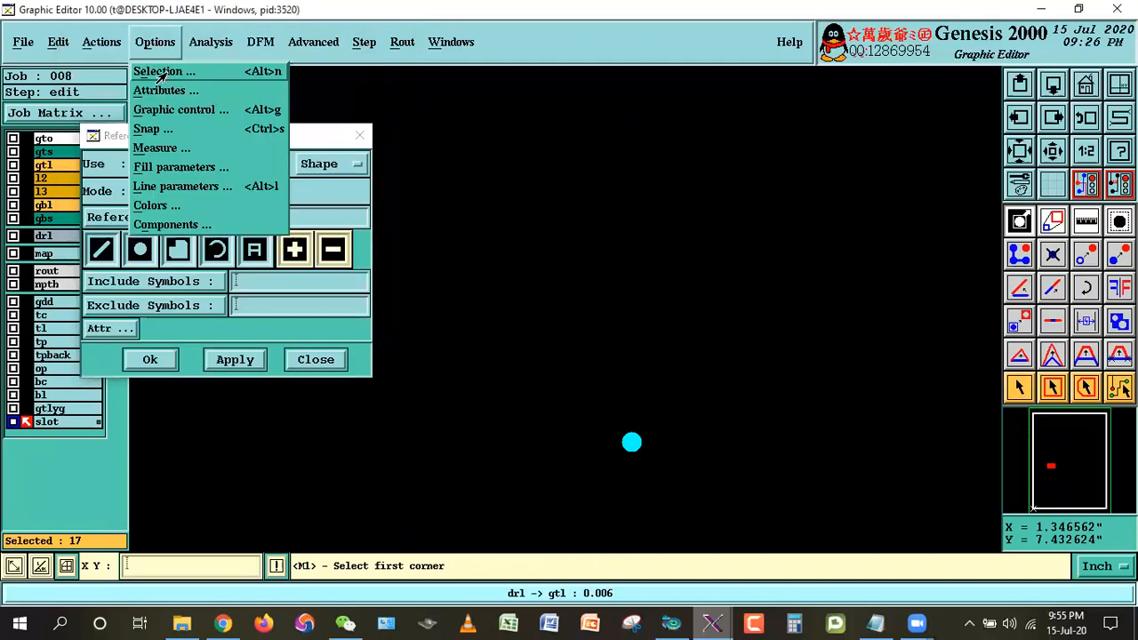
{"action": "left_click", "coordinate": [162, 73]}
{"action": "left_click", "coordinate": [440, 133]}
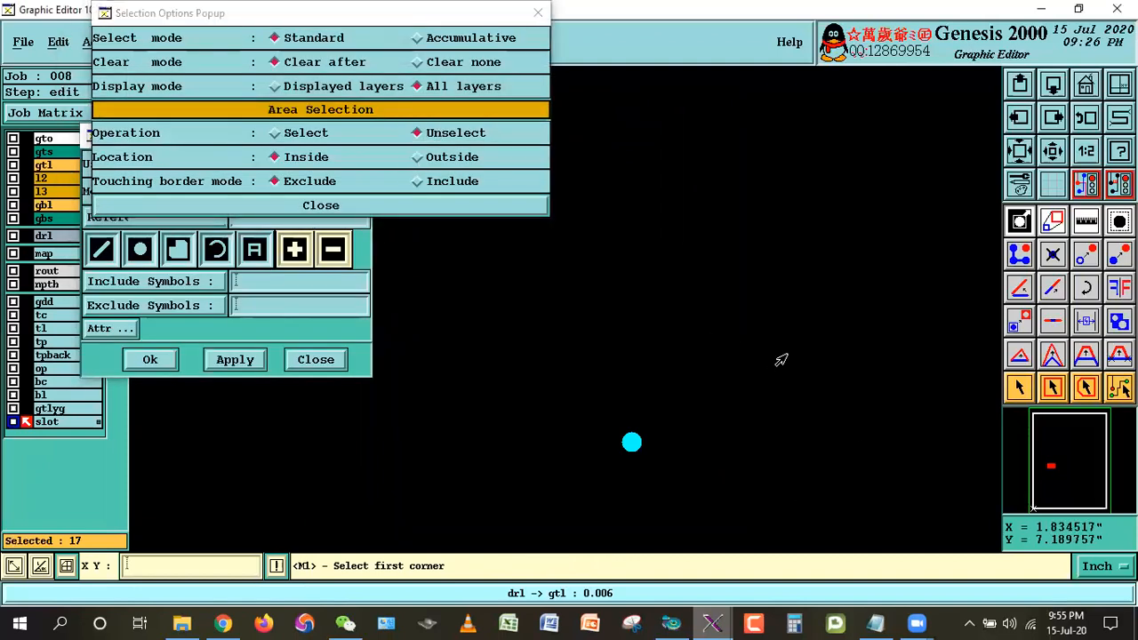
{"action": "right_click", "coordinate": [781, 360]}
{"action": "left_click", "coordinate": [811, 474]}
{"action": "left_click", "coordinate": [656, 503]}
{"action": "left_click", "coordinate": [592, 410]}
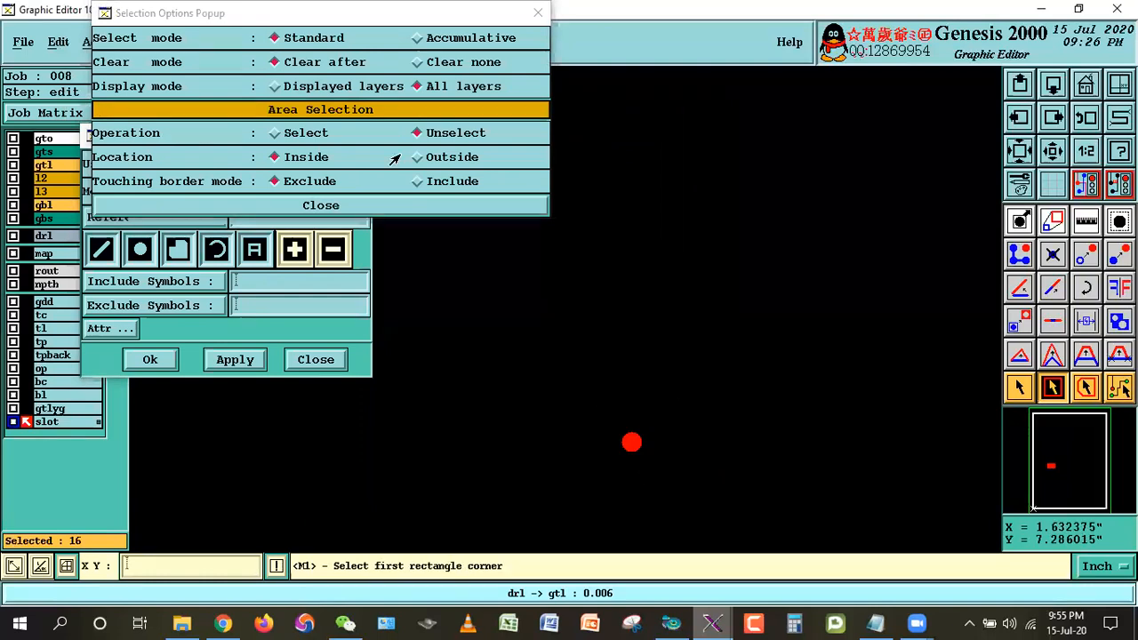
- Restore the area selection operation to Select and delete the selected covered features from the slot layer
{"action": "left_click", "coordinate": [284, 133]}
{"action": "left_click", "coordinate": [347, 212]}
{"action": "left_click", "coordinate": [55, 42]}
{"action": "left_click", "coordinate": [66, 89]}
{"action": "left_click", "coordinate": [369, 358]}
{"action": "left_click", "coordinate": [1086, 83]}
{"action": "left_click_drag", "start_coordinate": [178, 135], "coordinate": [265, 116]}
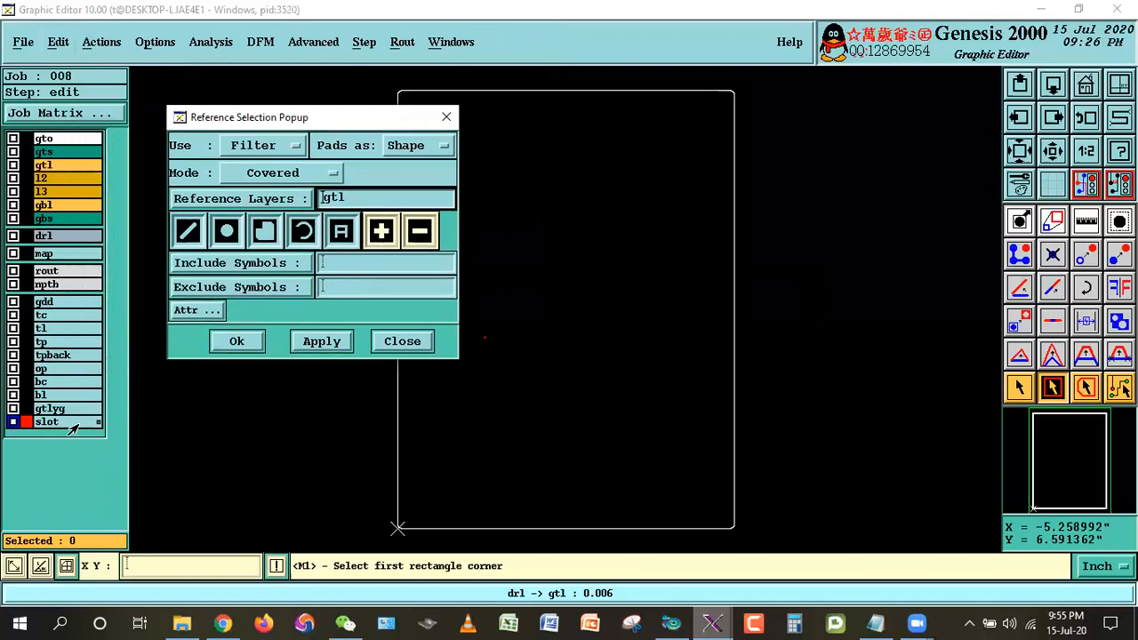
- Make gtl the work layer and select its features touching the slot layer using Reference Selection in Touch mode
{"action": "left_click", "coordinate": [49, 422]}
{"action": "left_click", "coordinate": [55, 177]}
{"action": "left_click", "coordinate": [38, 179]}
{"action": "left_click", "coordinate": [42, 166]}
{"action": "left_click", "coordinate": [277, 173]}
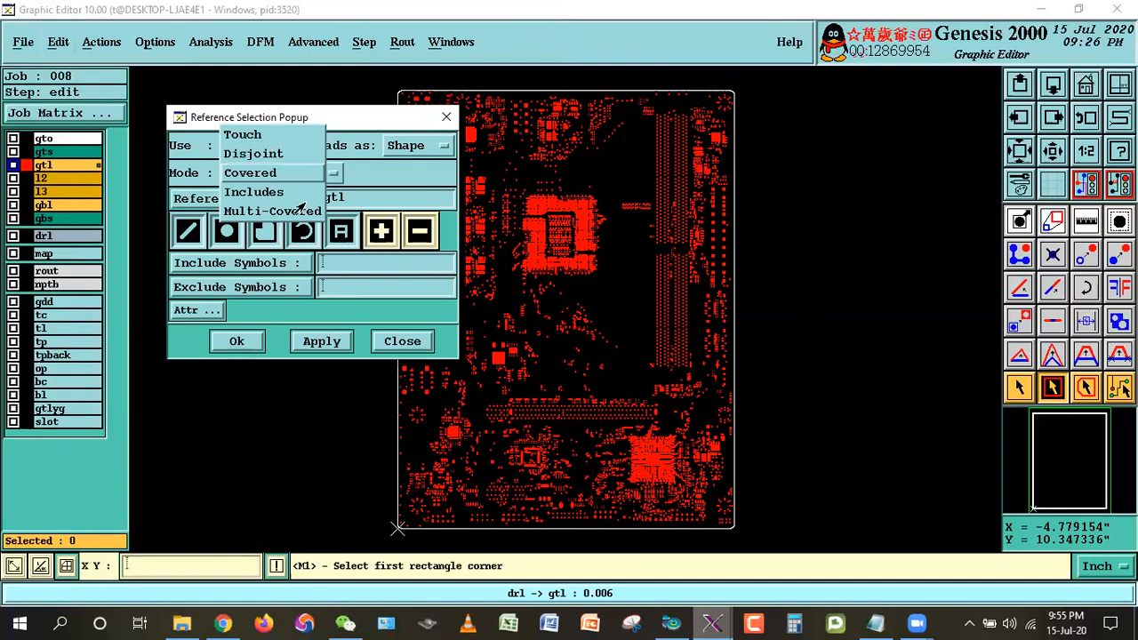
{"action": "left_click", "coordinate": [242, 134]}
{"action": "left_click", "coordinate": [196, 197]}
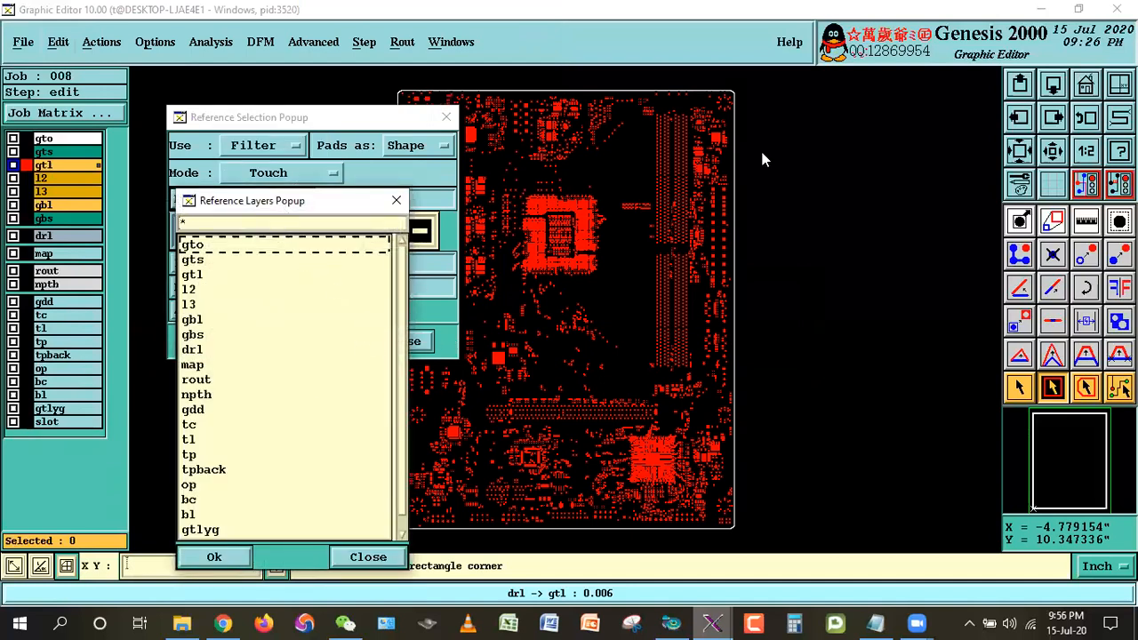
{"action": "left_click_drag", "start_coordinate": [763, 160], "coordinate": [795, 142]}
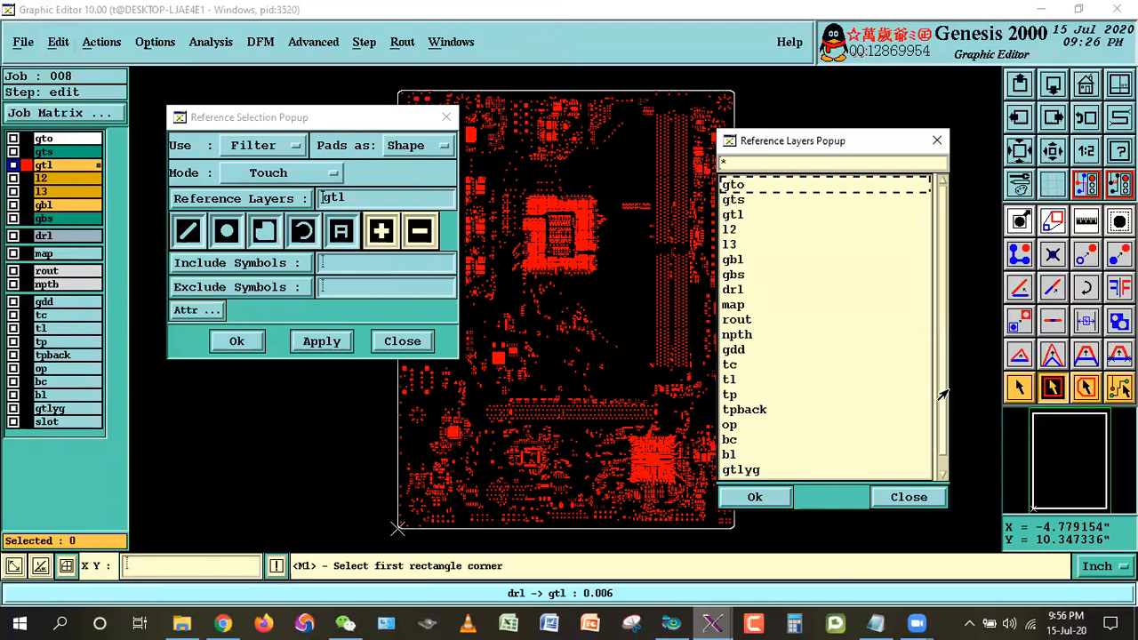
{"action": "scroll", "coordinate": [943, 394], "scroll_direction": "down", "scroll_amount": 1}
{"action": "double_click", "coordinate": [747, 470]}
{"action": "left_click", "coordinate": [325, 342]}
- Examine the gtl pad picked by the reference selection up close, then clear the selection
{"action": "left_click_drag", "start_coordinate": [267, 117], "coordinate": [188, 505]}
{"action": "right_click", "coordinate": [573, 334]}
{"action": "left_click", "coordinate": [573, 334]}
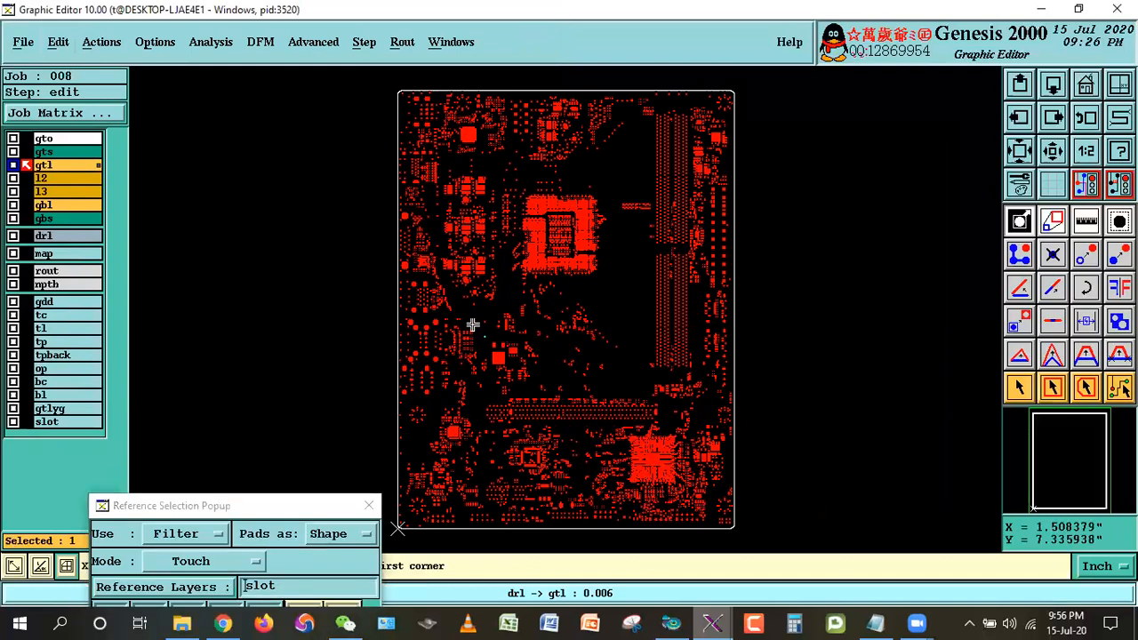
{"action": "left_click", "coordinate": [472, 323]}
{"action": "left_click", "coordinate": [491, 345]}
{"action": "left_click", "coordinate": [676, 392]}
{"action": "left_click", "coordinate": [793, 500]}
{"action": "left_click", "coordinate": [361, 167]}
{"action": "left_click", "coordinate": [678, 404]}
{"action": "left_click", "coordinate": [1019, 389]}
{"action": "left_click", "coordinate": [643, 483]}
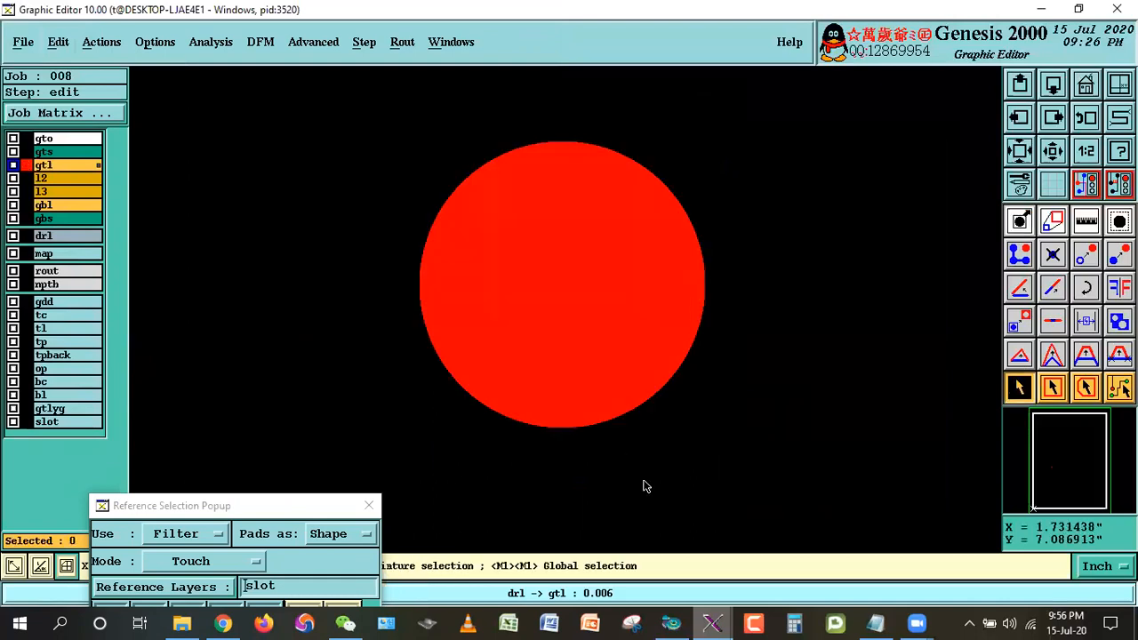
- Display drl over gtl and measure the annular ring of the round pad around its drill hole
{"action": "left_click", "coordinate": [63, 239]}
{"action": "left_click", "coordinate": [1086, 221]}
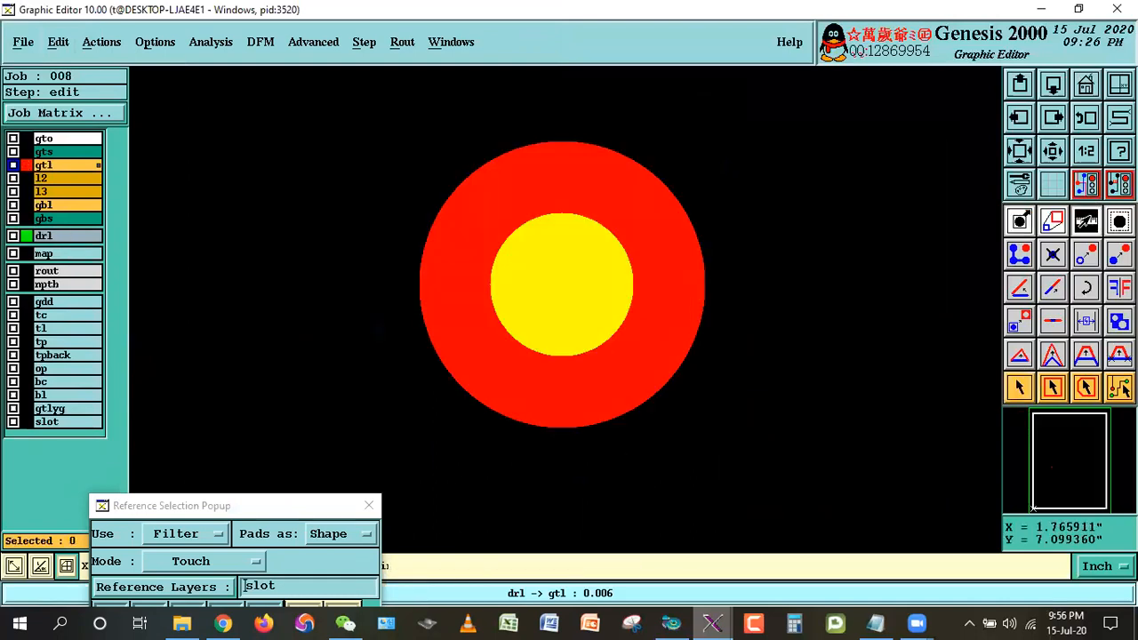
{"action": "left_click", "coordinate": [602, 302]}
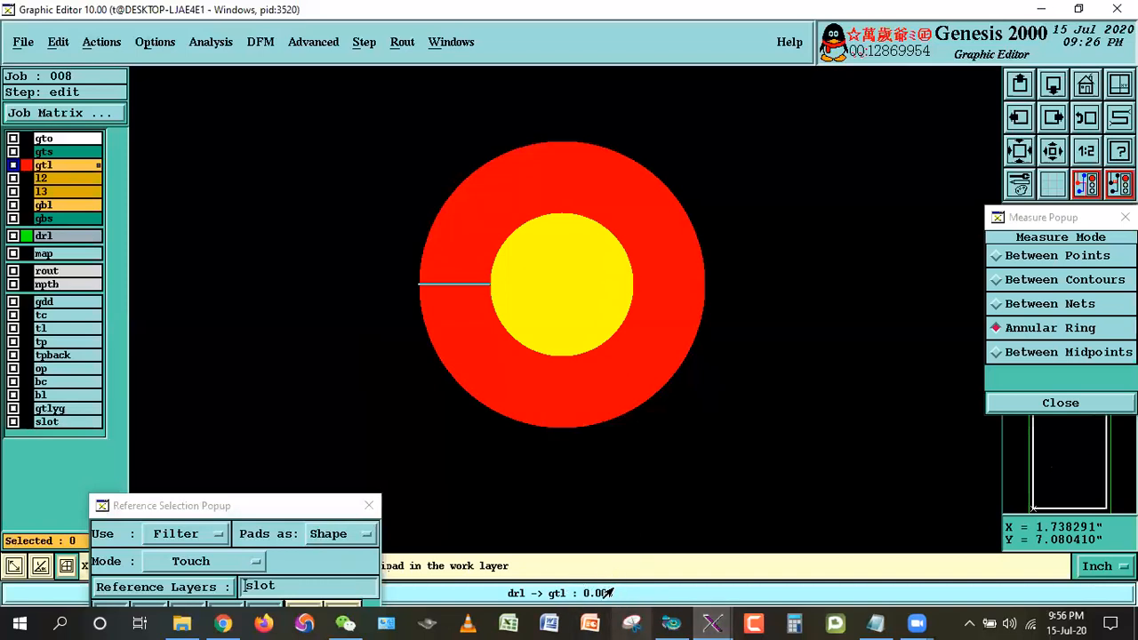
{"action": "left_click", "coordinate": [1015, 407]}
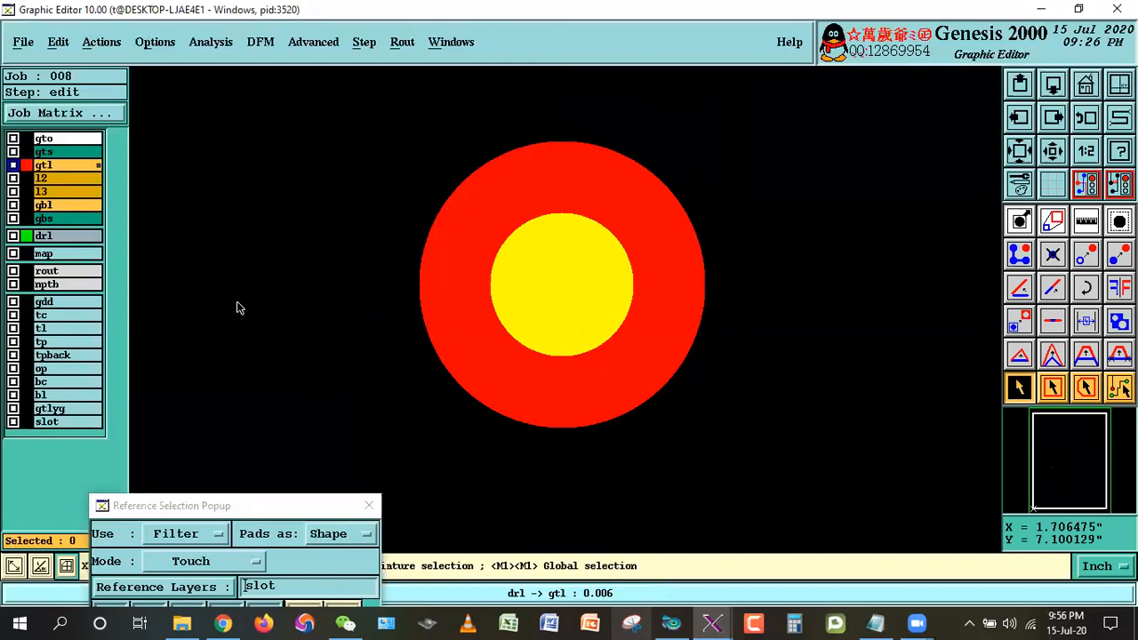
- Select the round gtl pad around the drill hole and set its resize value to 6 mil
{"action": "left_click", "coordinate": [624, 242]}
{"action": "left_click", "coordinate": [58, 42]}
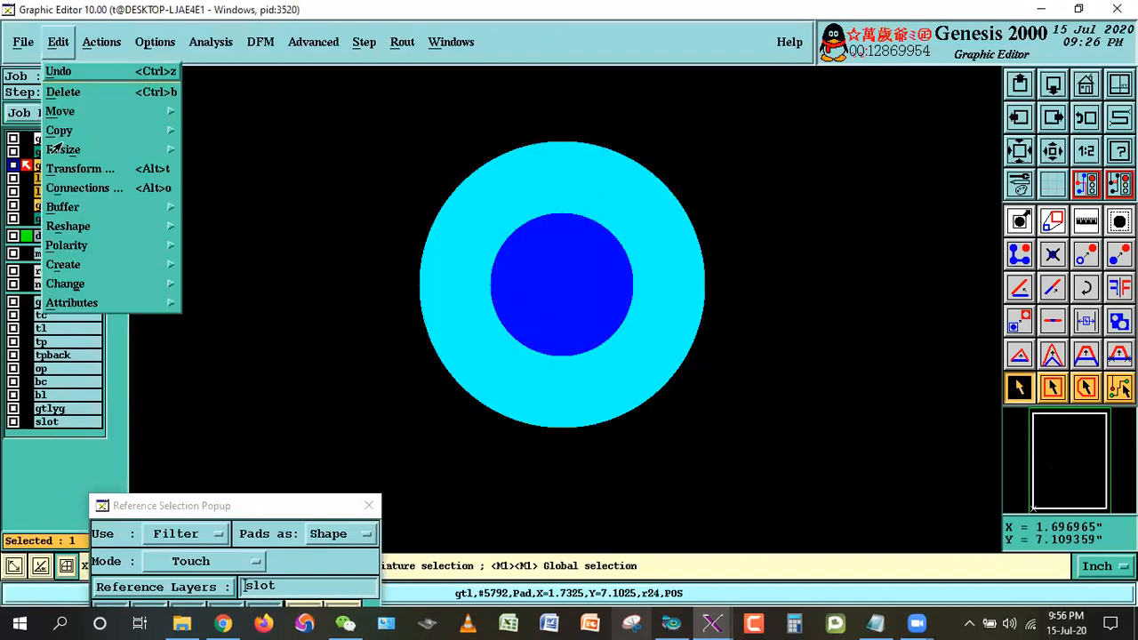
{"action": "mouse_move", "coordinate": [57, 153]}
{"action": "left_click", "coordinate": [236, 154]}
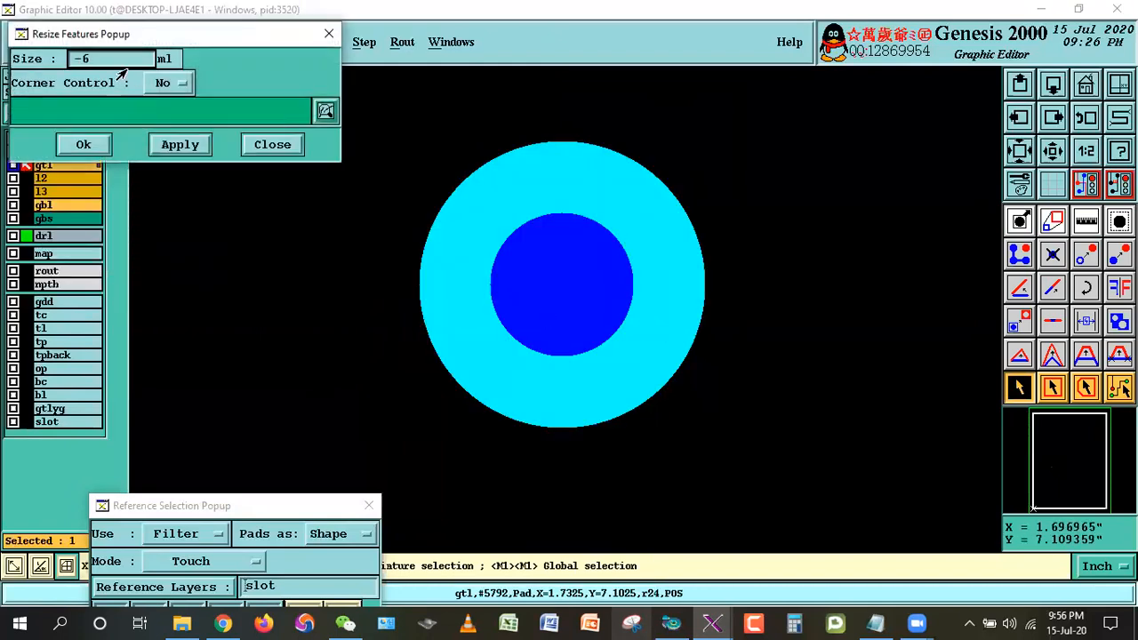
{"action": "left_click", "coordinate": [79, 58]}
{"action": "type", "text": "6"}
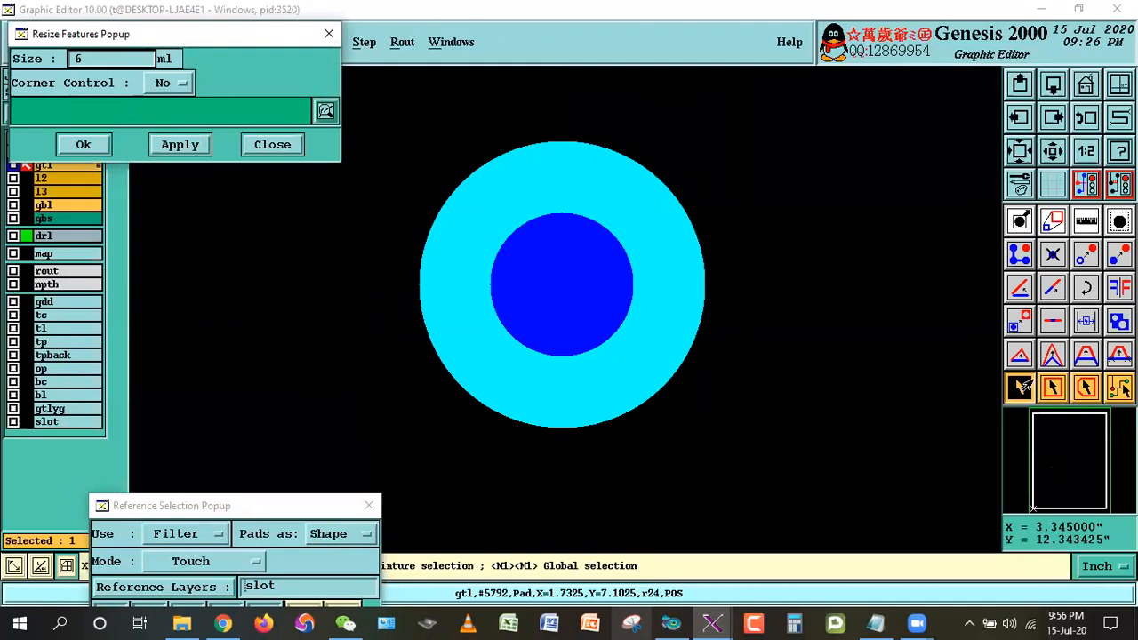
- Clear the pad selection on the gtl layer, dismiss the resize settings and show the whole board
{"action": "left_click", "coordinate": [1021, 389]}
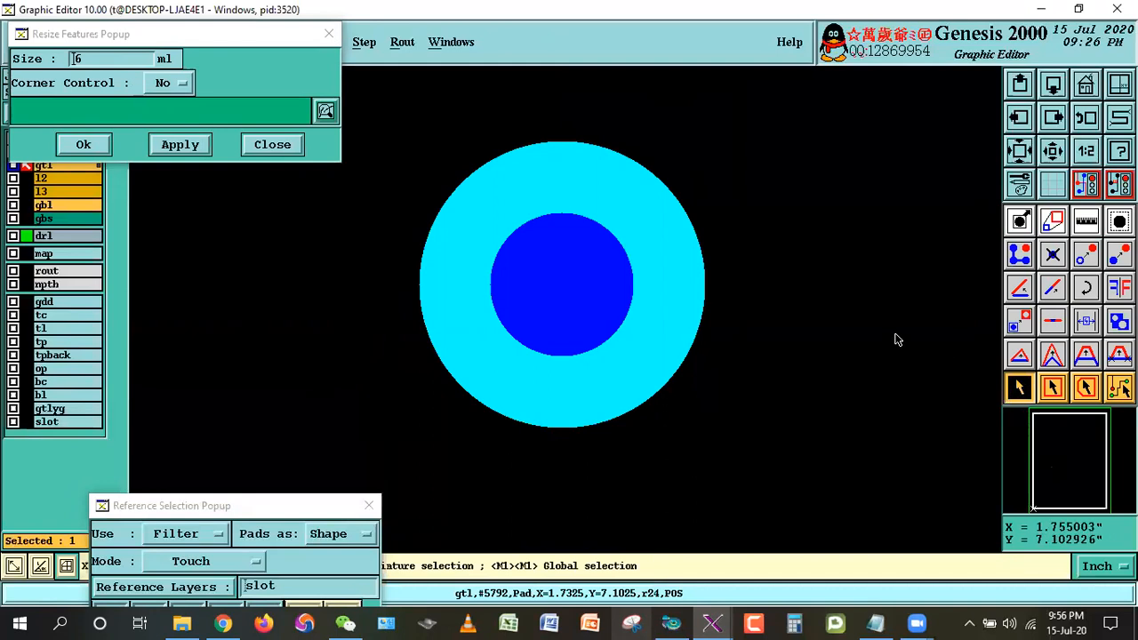
{"action": "left_click", "coordinate": [881, 233]}
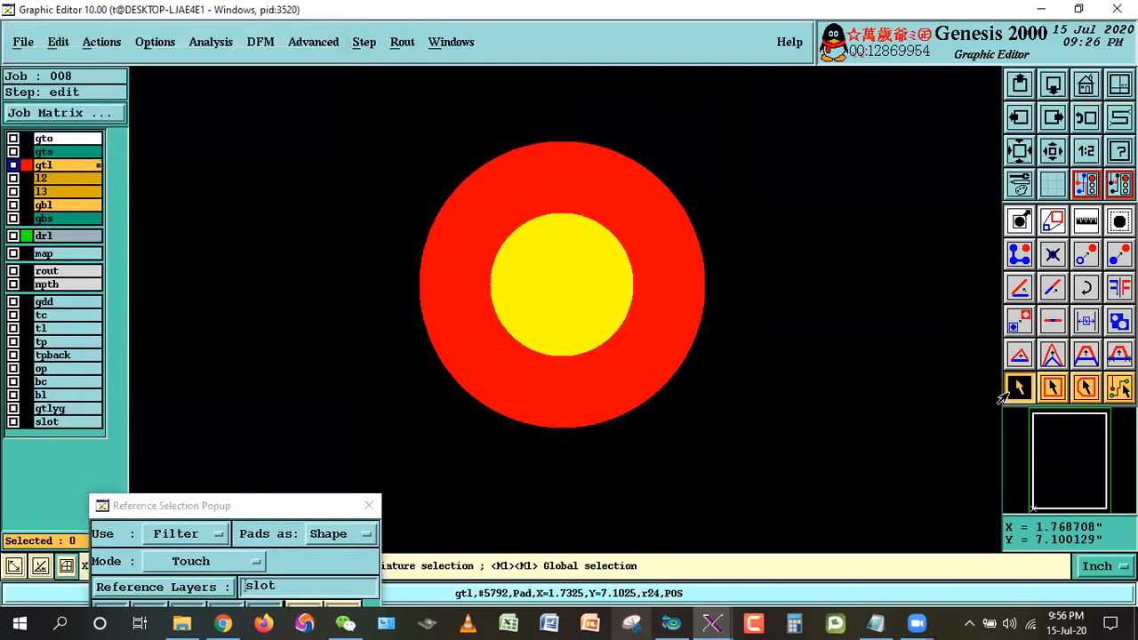
{"action": "left_click", "coordinate": [1082, 89]}
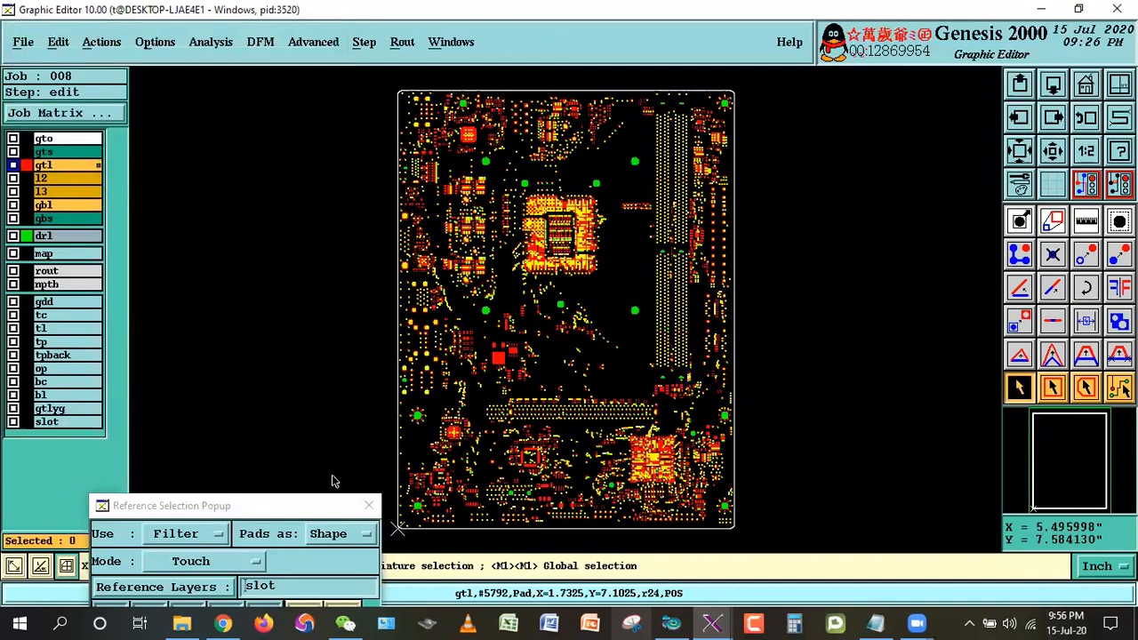
{"action": "left_click_drag", "start_coordinate": [245, 511], "coordinate": [299, 208]}
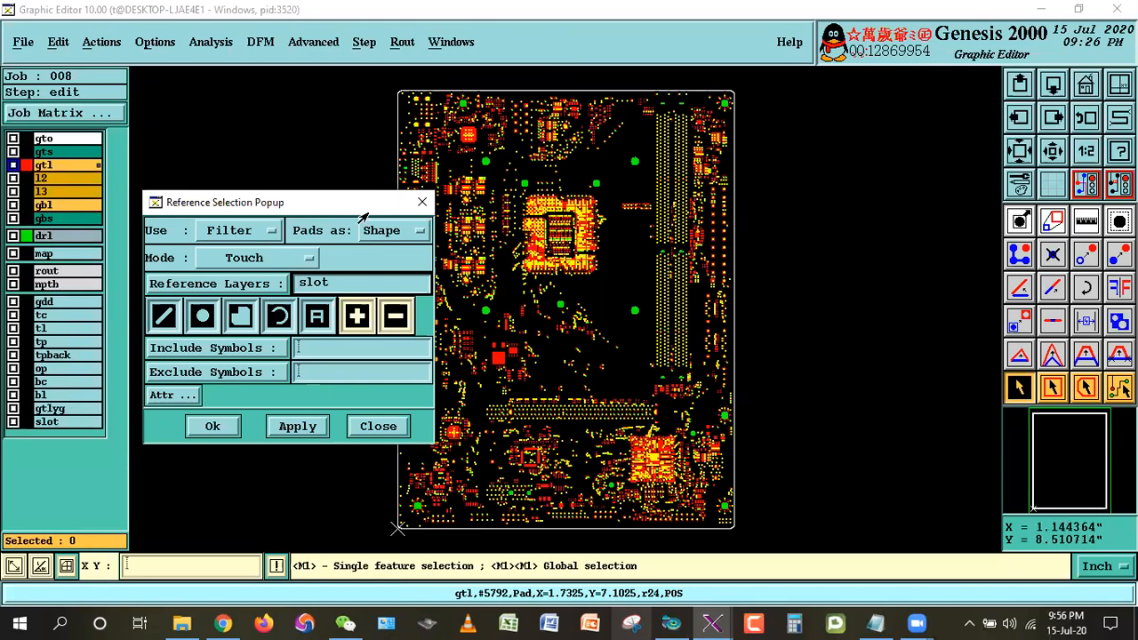
- Switch to the Outer Layer Steps.txt notes and review items 10 and 11 on pad conversion and annular ring enlargement
{"action": "key", "text": "alt+Tab"}
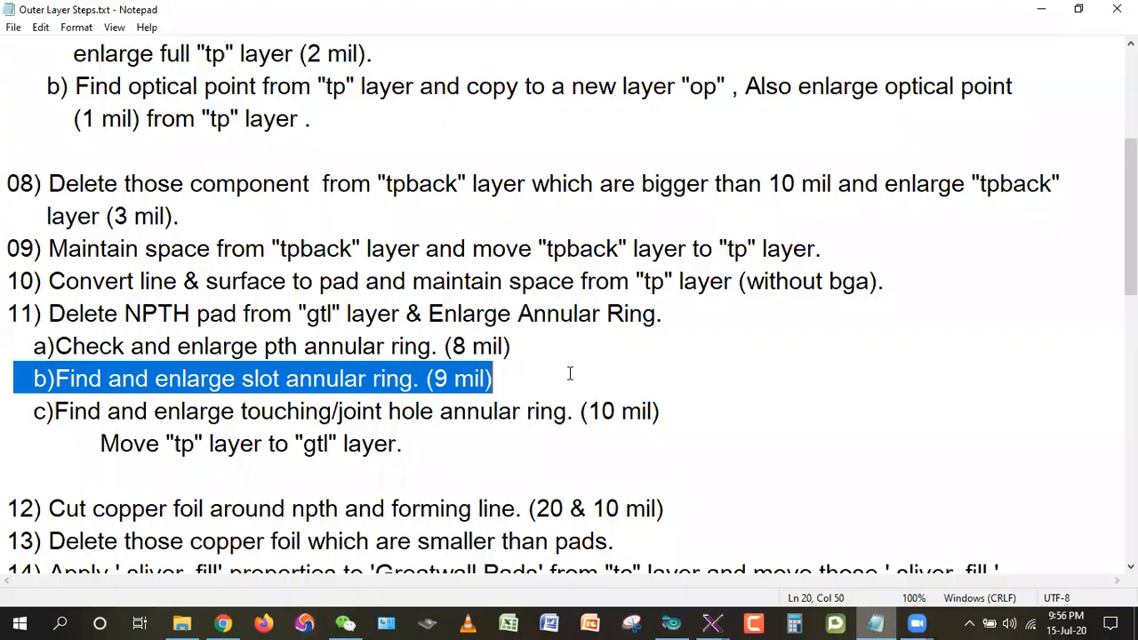
{"action": "left_click", "coordinate": [27, 378]}
{"action": "left_click_drag", "start_coordinate": [28, 378], "coordinate": [358, 346]}
{"action": "left_click", "coordinate": [492, 378]}
{"action": "left_click_drag", "start_coordinate": [17, 378], "coordinate": [493, 378]}
{"action": "left_click", "coordinate": [532, 389]}
{"action": "left_click_drag", "start_coordinate": [498, 384], "coordinate": [20, 381]}
{"action": "left_click_drag", "start_coordinate": [7, 315], "coordinate": [673, 410]}
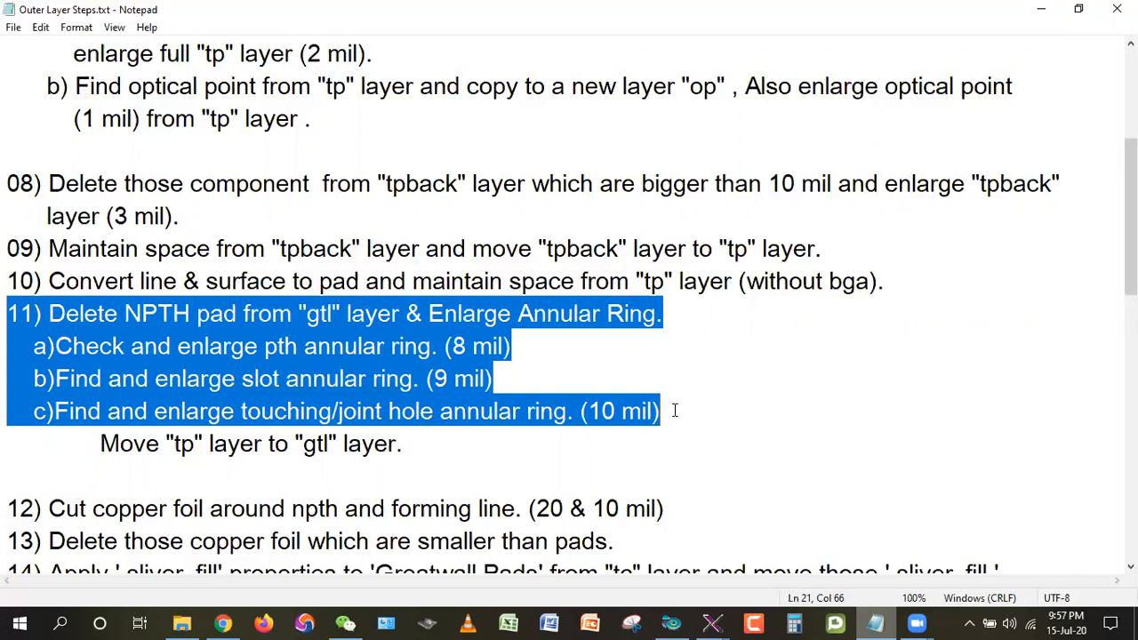
{"action": "left_click", "coordinate": [555, 364]}
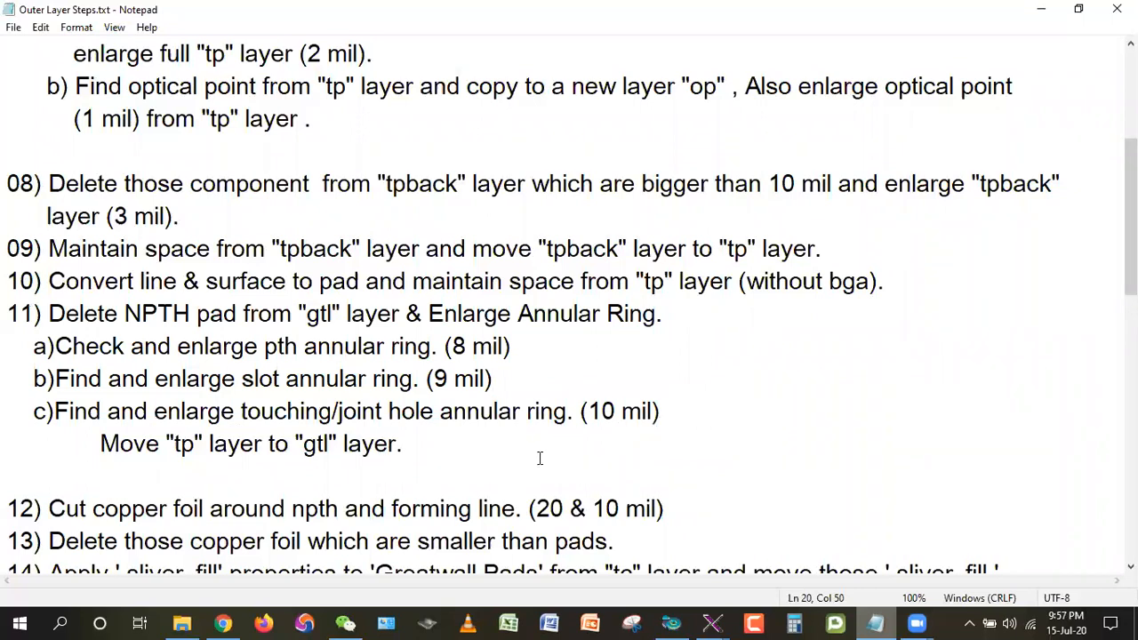
{"action": "left_click_drag", "start_coordinate": [435, 445], "coordinate": [9, 320]}
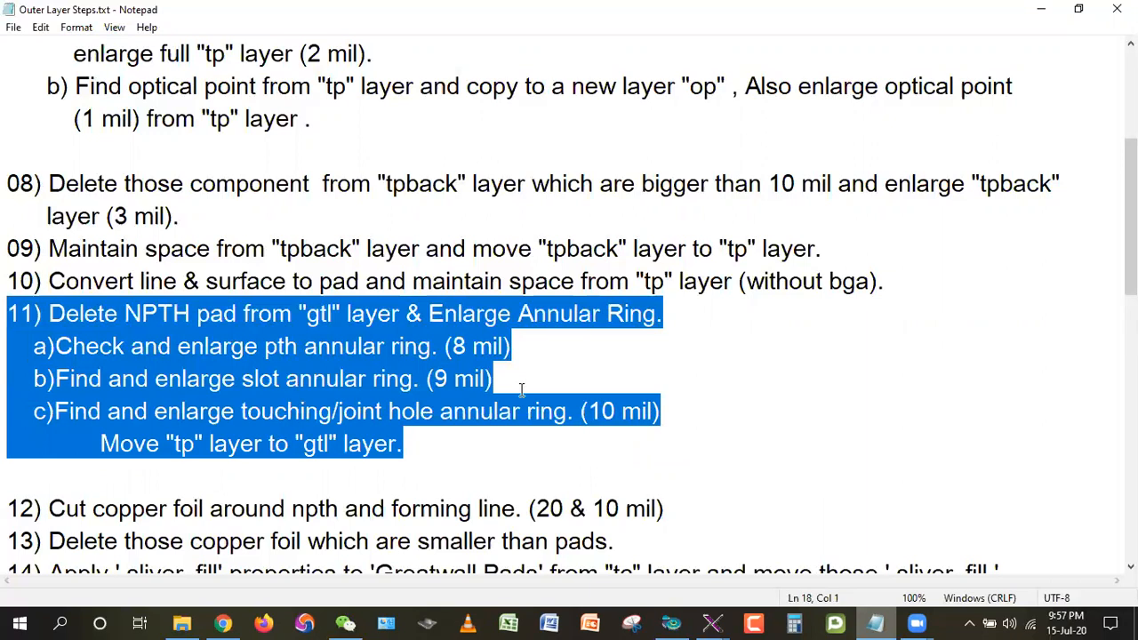
{"action": "left_click", "coordinate": [382, 378]}
{"action": "left_click_drag", "start_coordinate": [7, 281], "coordinate": [876, 281]}
{"action": "left_click", "coordinate": [585, 362]}
- Read items 12 and 13 of the notes on cutting and deleting copper foil
{"action": "scroll", "coordinate": [586, 362], "scroll_direction": "down", "scroll_amount": 2}
{"action": "left_click_drag", "start_coordinate": [7, 313], "coordinate": [695, 336]}
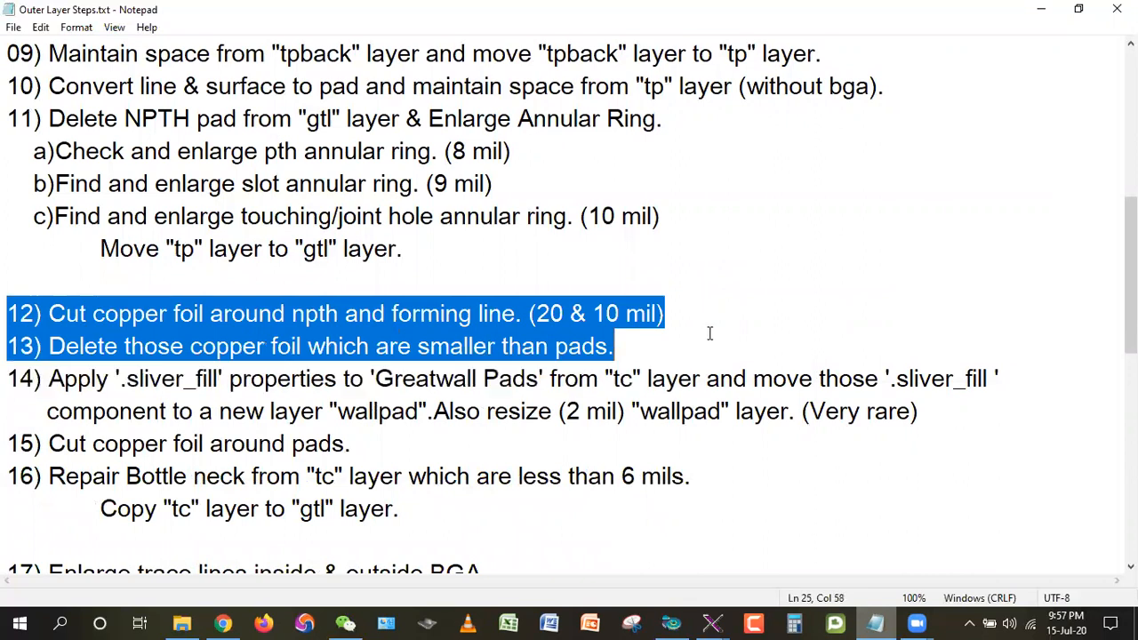
{"action": "left_click", "coordinate": [807, 307]}
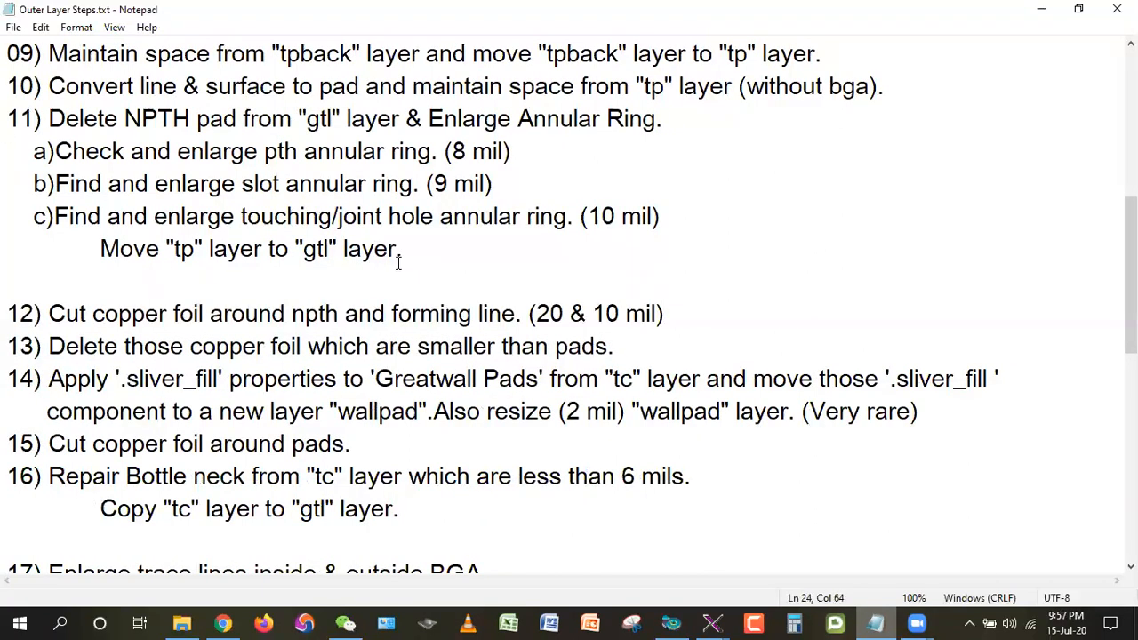
{"action": "left_click", "coordinate": [325, 248]}
{"action": "left_click", "coordinate": [7, 283]}
{"action": "left_click_drag", "start_coordinate": [7, 312], "coordinate": [723, 309]}
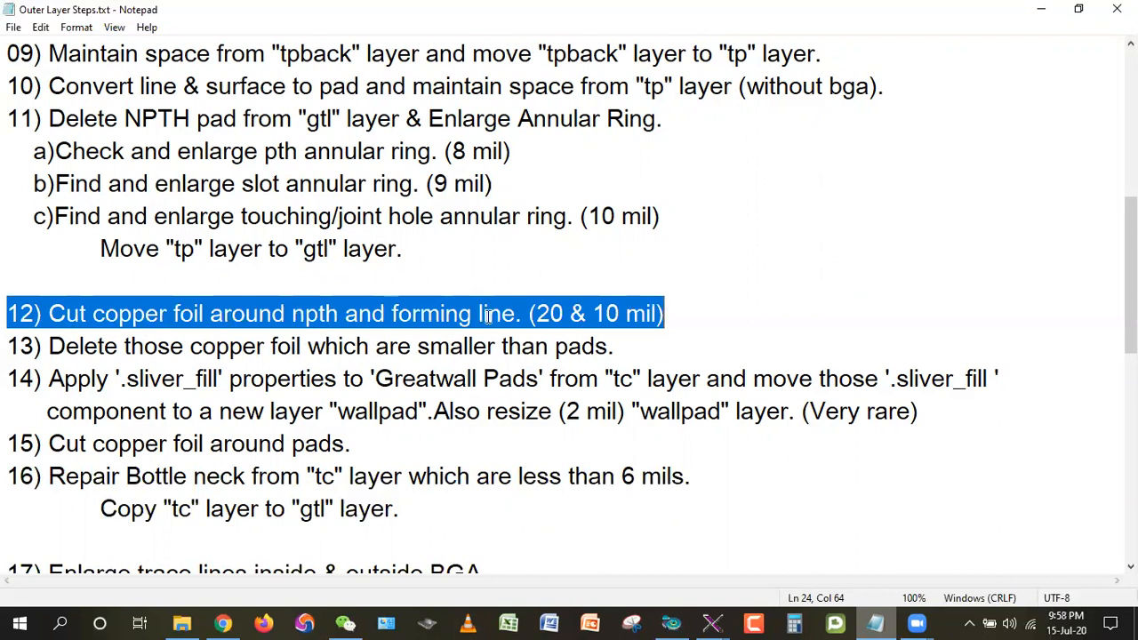
{"action": "left_click", "coordinate": [743, 274]}
{"action": "left_click_drag", "start_coordinate": [8, 309], "coordinate": [622, 303]}
{"action": "left_click", "coordinate": [698, 252]}
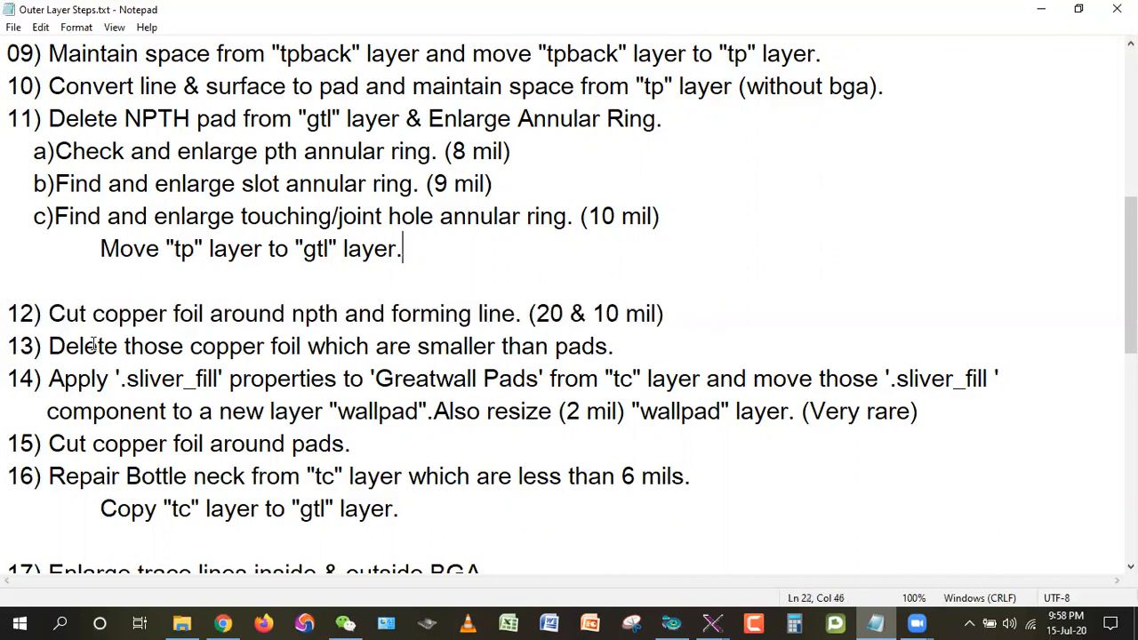
{"action": "left_click", "coordinate": [42, 315]}
{"action": "key", "text": "ctrl+shift+Right"}
{"action": "key", "text": "ctrl+shift+Right"}
{"action": "key", "text": "ctrl+shift+Right"}
{"action": "key", "text": "ctrl+shift+Right"}
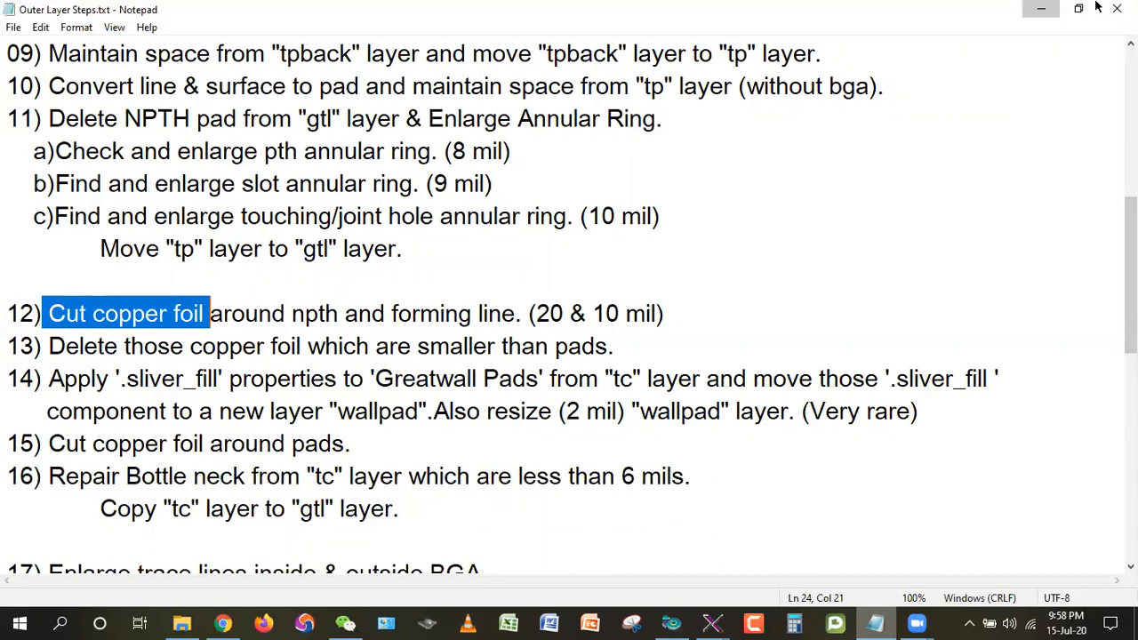
- Return to the Graphic Editor, hide the drl and gtl layers, and display the tc layer as the work layer
{"action": "left_click", "coordinate": [1042, 9]}
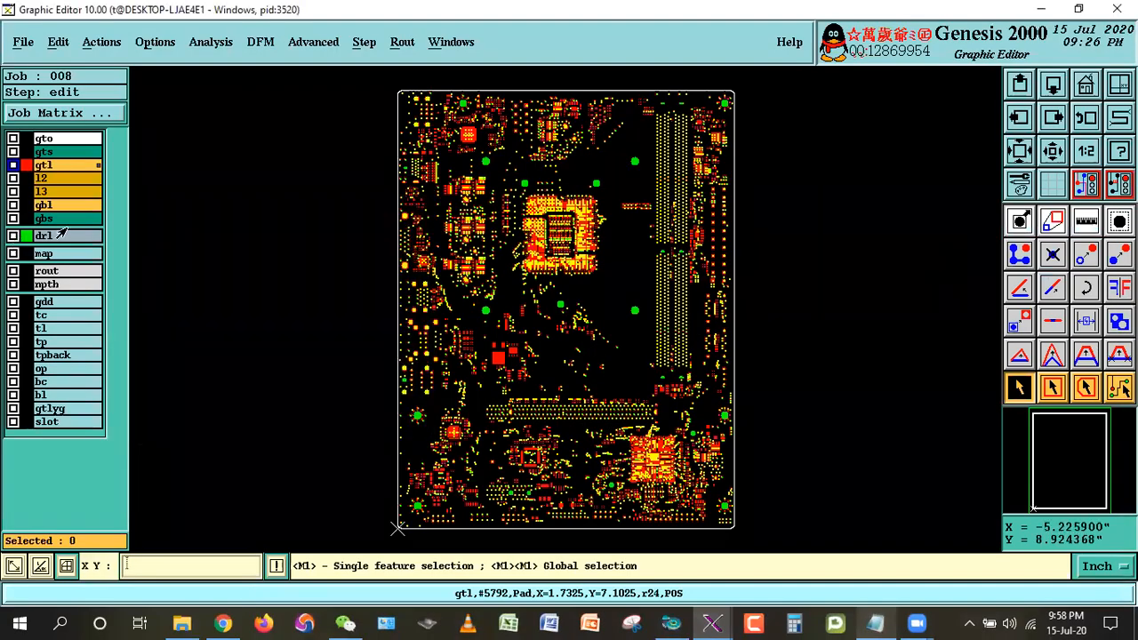
{"action": "left_click", "coordinate": [49, 234]}
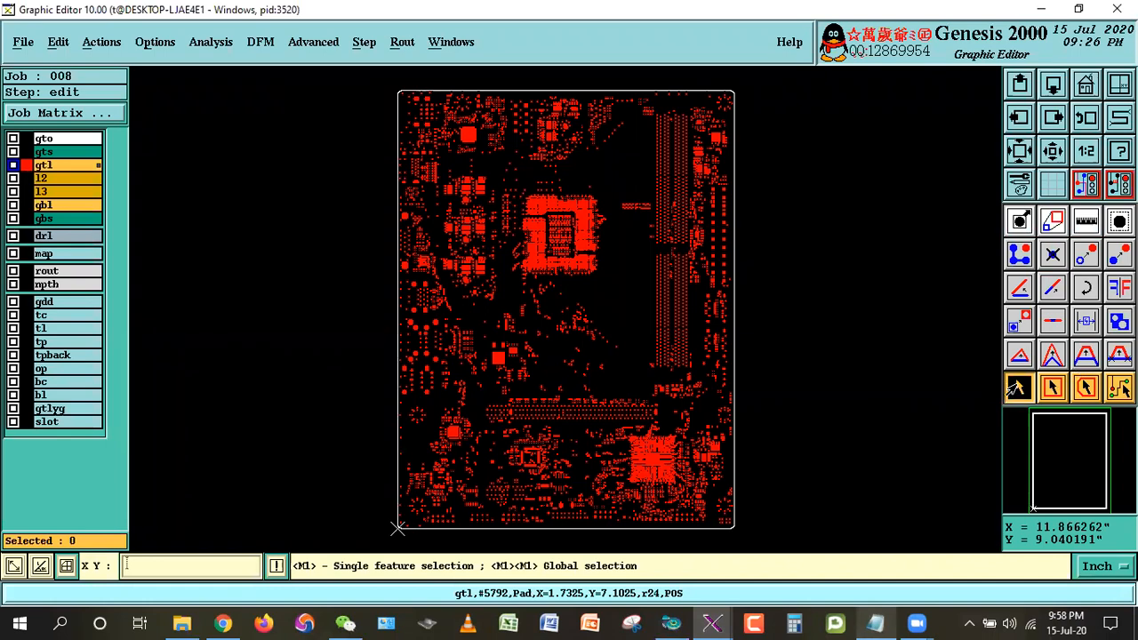
{"action": "left_click", "coordinate": [49, 166]}
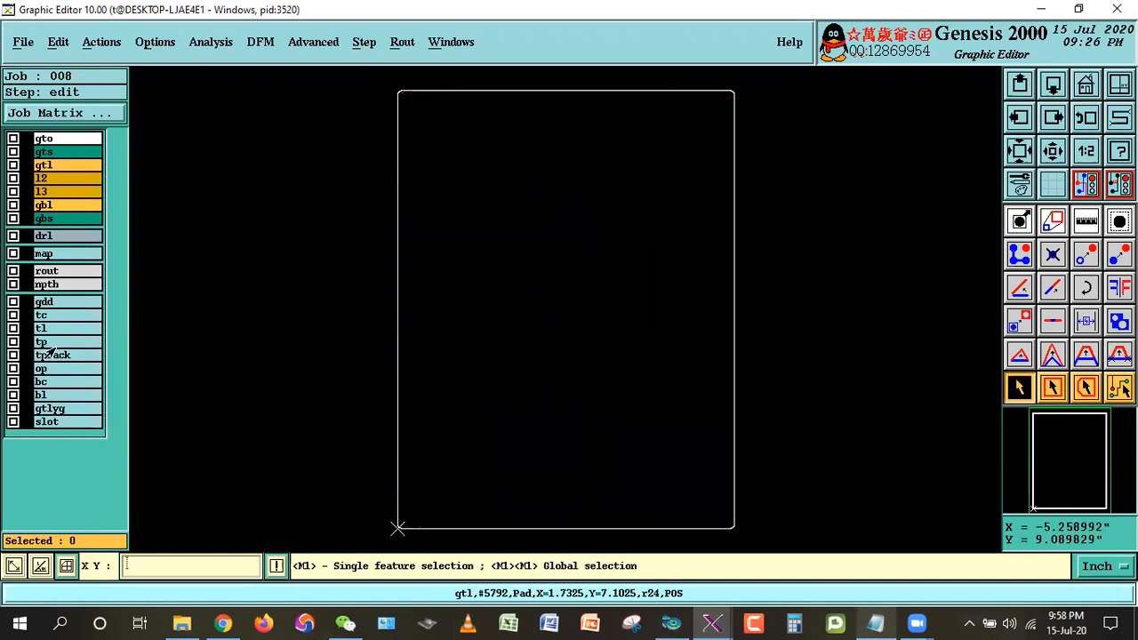
{"action": "left_click", "coordinate": [51, 318]}
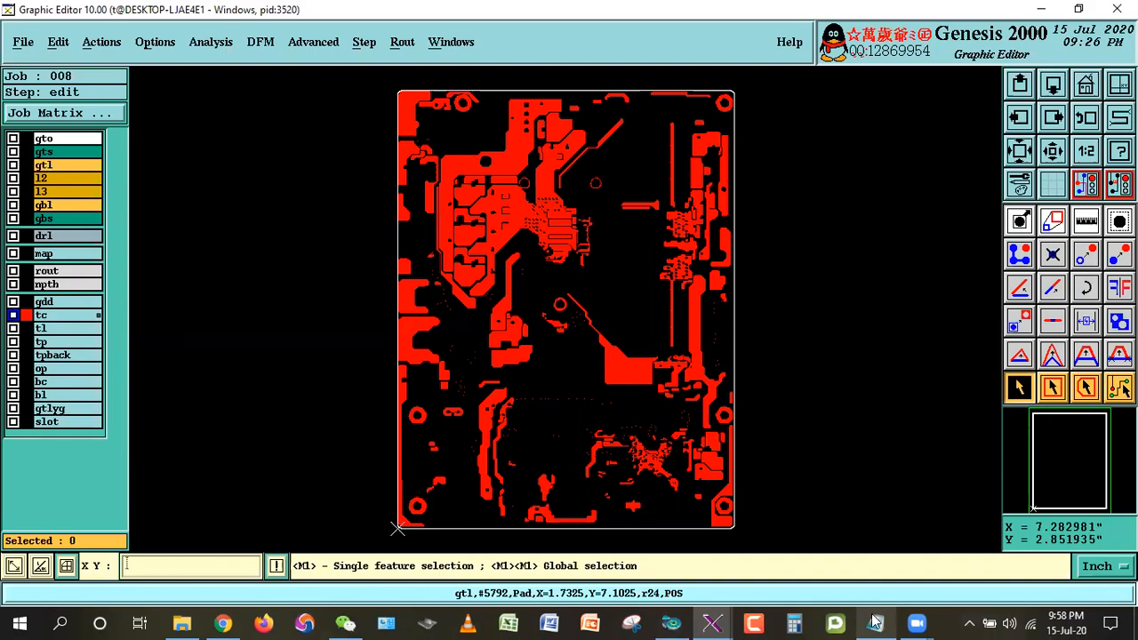
- Go back to the notes and examine the item 12 clearances for copper foil around npth and the forming line
{"action": "key", "text": "alt+Tab"}
{"action": "left_click_drag", "start_coordinate": [210, 313], "coordinate": [500, 307]}
{"action": "left_click", "coordinate": [311, 316]}
{"action": "left_click_drag", "start_coordinate": [339, 313], "coordinate": [175, 313]}
{"action": "left_click", "coordinate": [391, 313]}
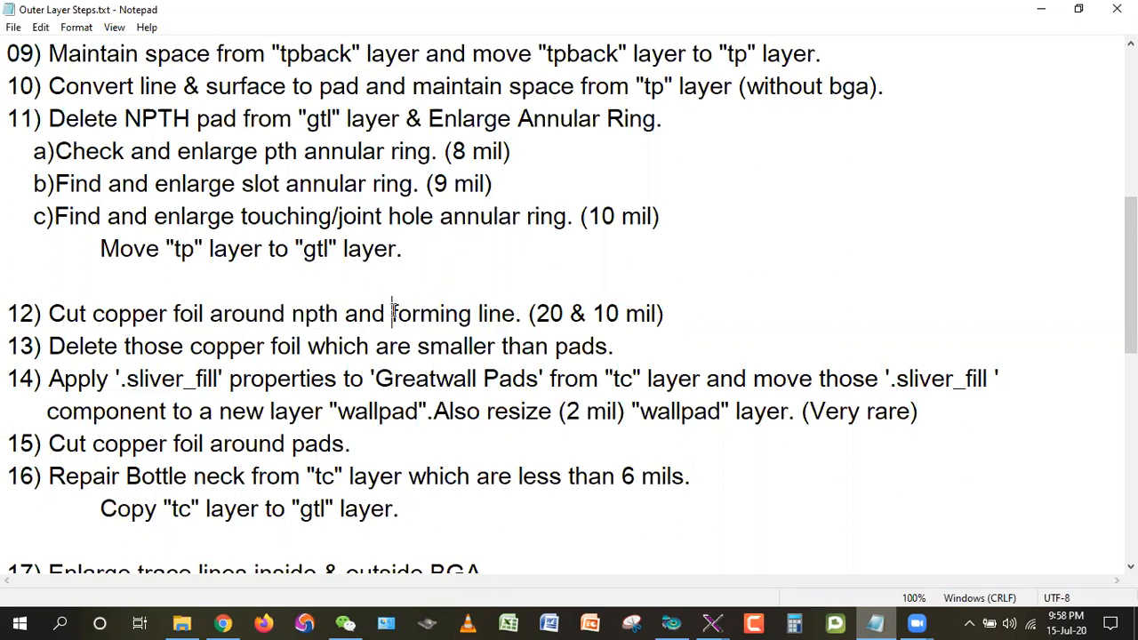
{"action": "left_click", "coordinate": [479, 313]}
{"action": "left_click_drag", "start_coordinate": [479, 313], "coordinate": [392, 313]}
{"action": "left_click", "coordinate": [479, 313]}
{"action": "left_click_drag", "start_coordinate": [478, 313], "coordinate": [363, 313]}
{"action": "left_click", "coordinate": [391, 248]}
{"action": "left_click_drag", "start_coordinate": [292, 313], "coordinate": [365, 311]}
{"action": "left_click", "coordinate": [163, 313]}
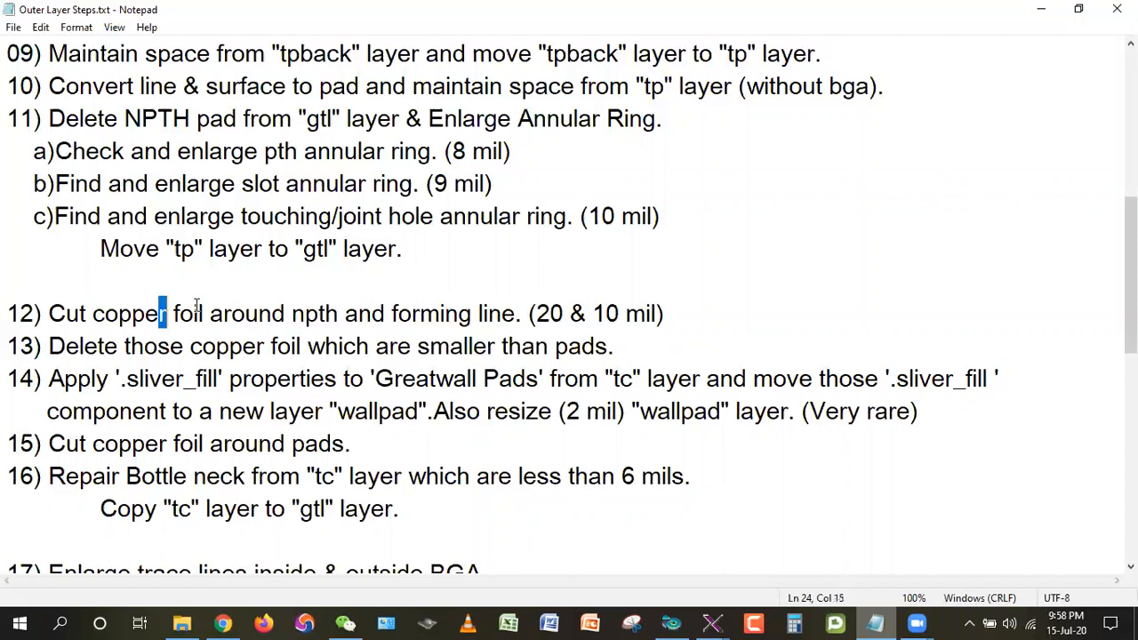
{"action": "left_click_drag", "start_coordinate": [564, 313], "coordinate": [534, 313]}
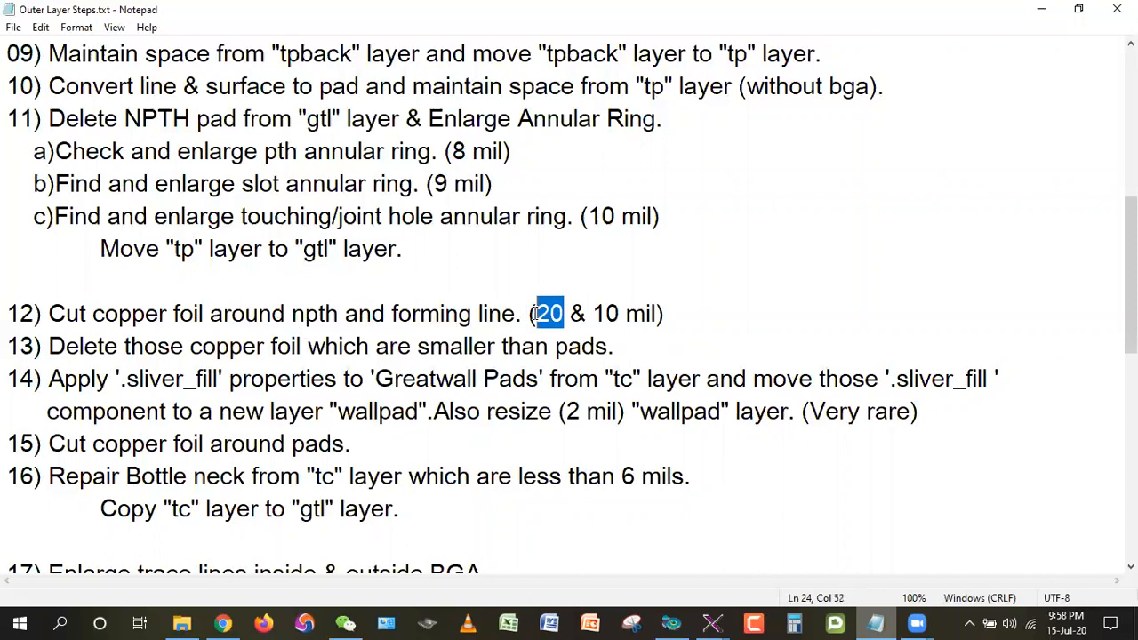
{"action": "left_click_drag", "start_coordinate": [399, 314], "coordinate": [504, 313]}
{"action": "left_click_drag", "start_coordinate": [593, 313], "coordinate": [695, 311]}
{"action": "left_click", "coordinate": [900, 205]}
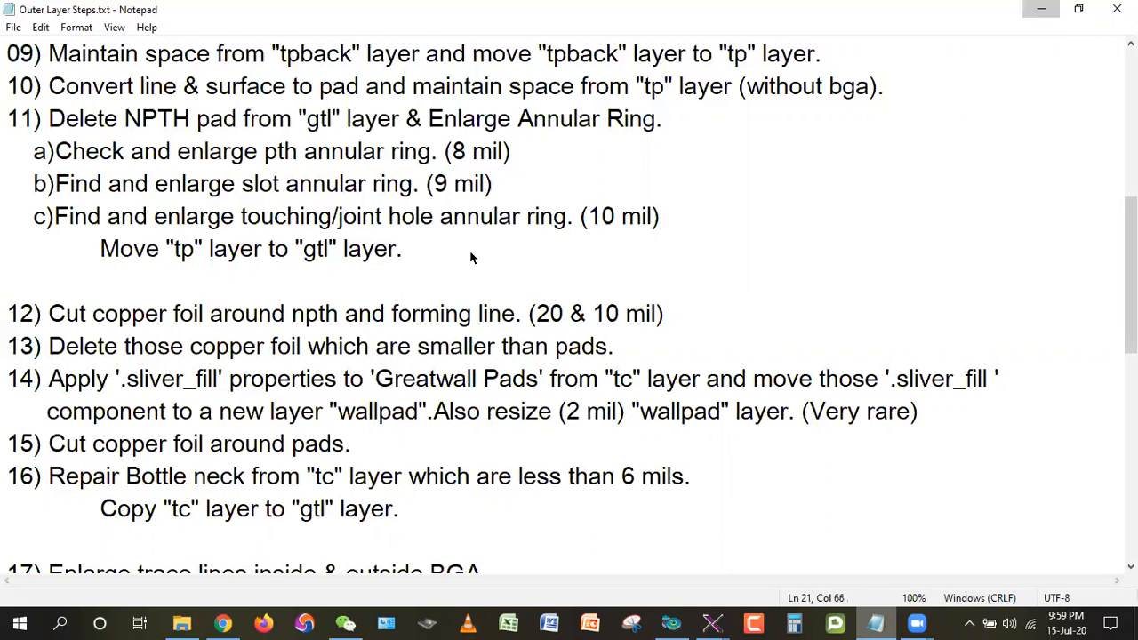
- Switch to the Graphic Editor, display the npth layer over tc, and zoom in on an NPTH hole enclosed by a copper ring
{"action": "key", "text": "alt+Tab"}
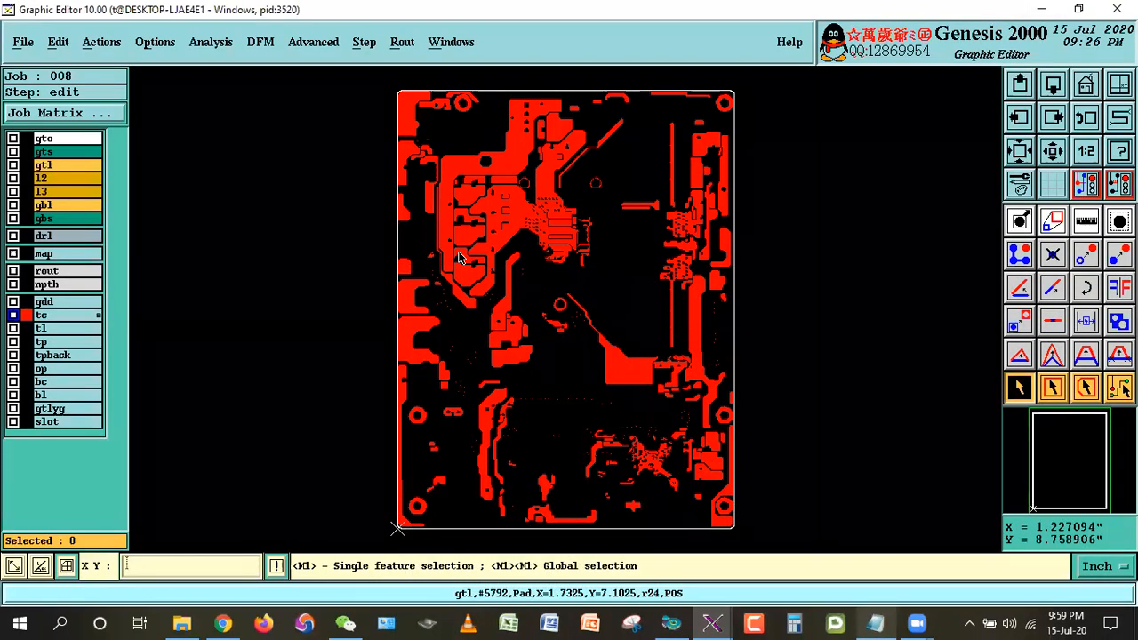
{"action": "right_click", "coordinate": [535, 223]}
{"action": "left_click", "coordinate": [579, 353]}
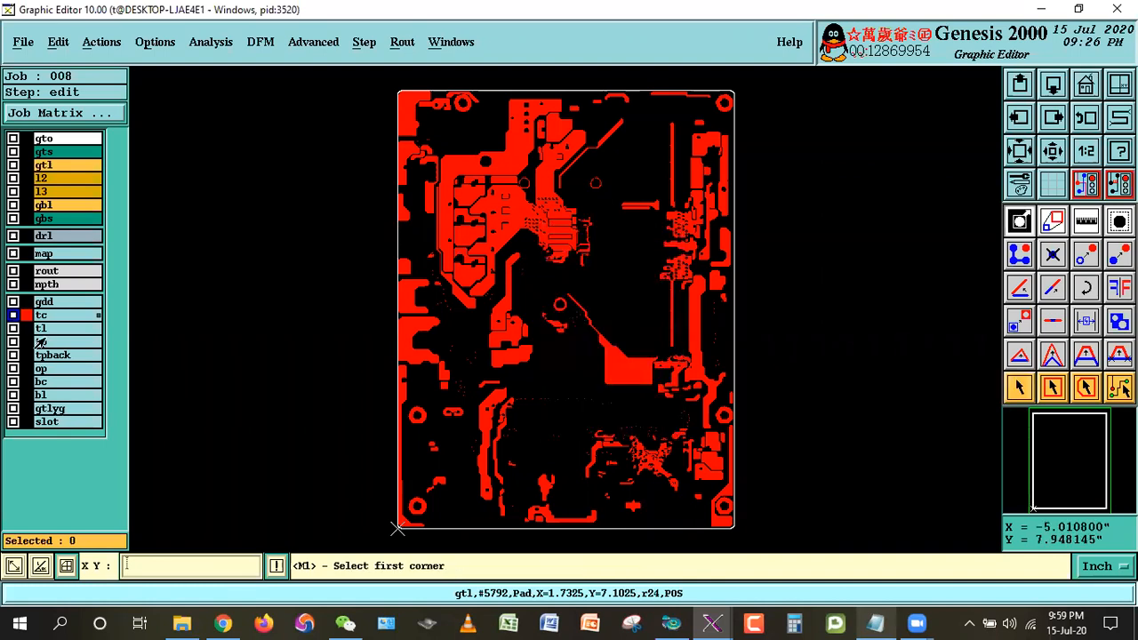
{"action": "left_click", "coordinate": [49, 284]}
{"action": "left_click", "coordinate": [474, 146]}
{"action": "left_click", "coordinate": [553, 213]}
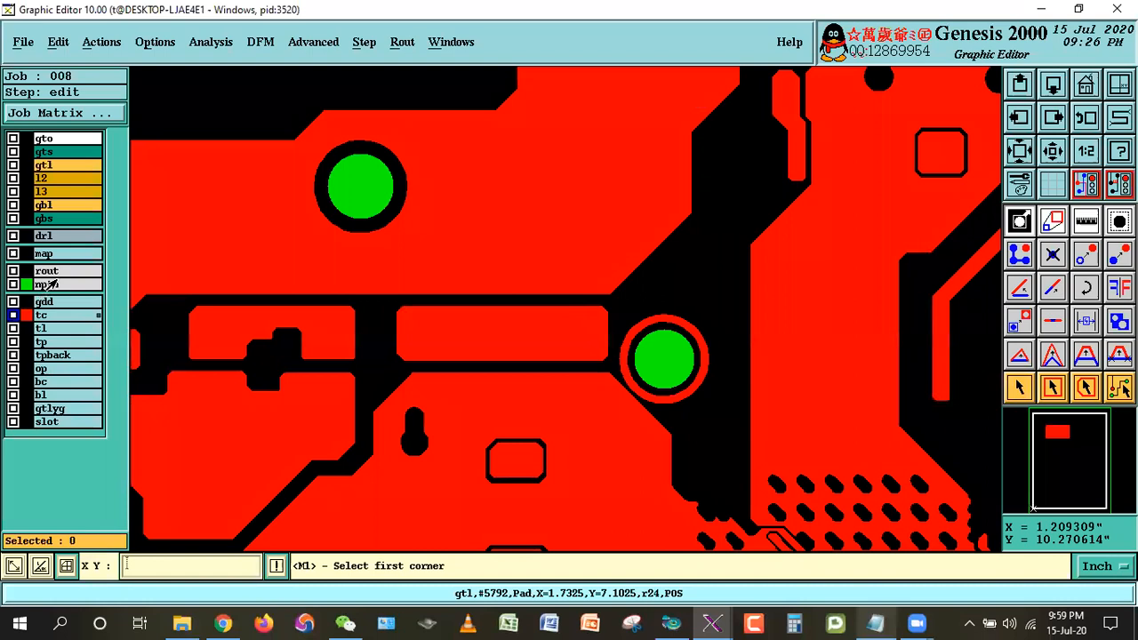
{"action": "left_click", "coordinate": [528, 279]}
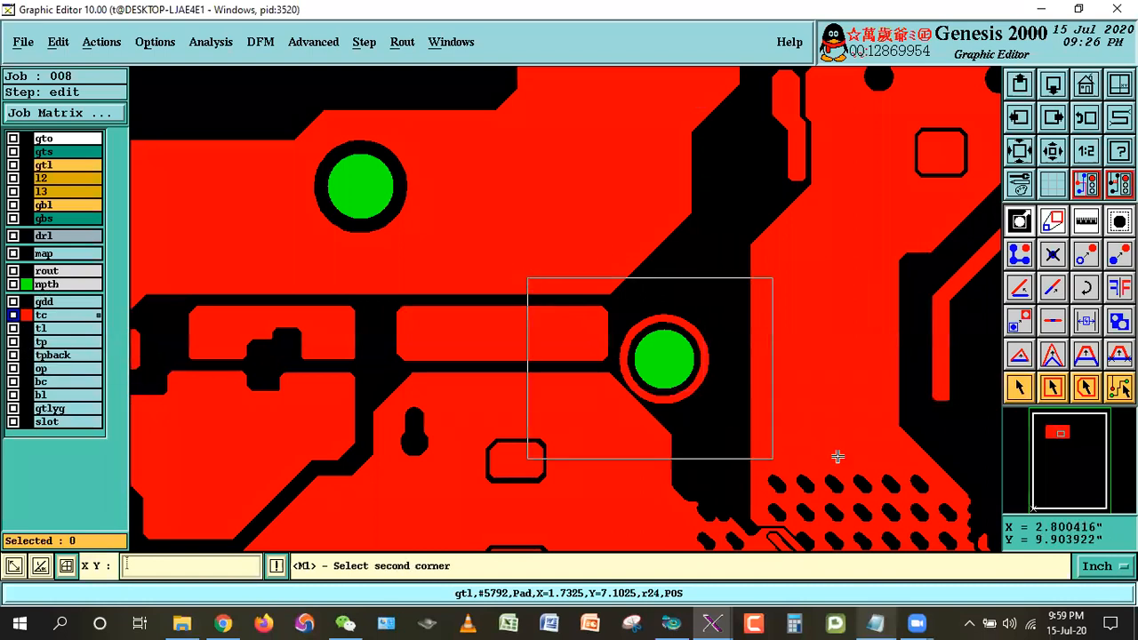
{"action": "left_click", "coordinate": [773, 459]}
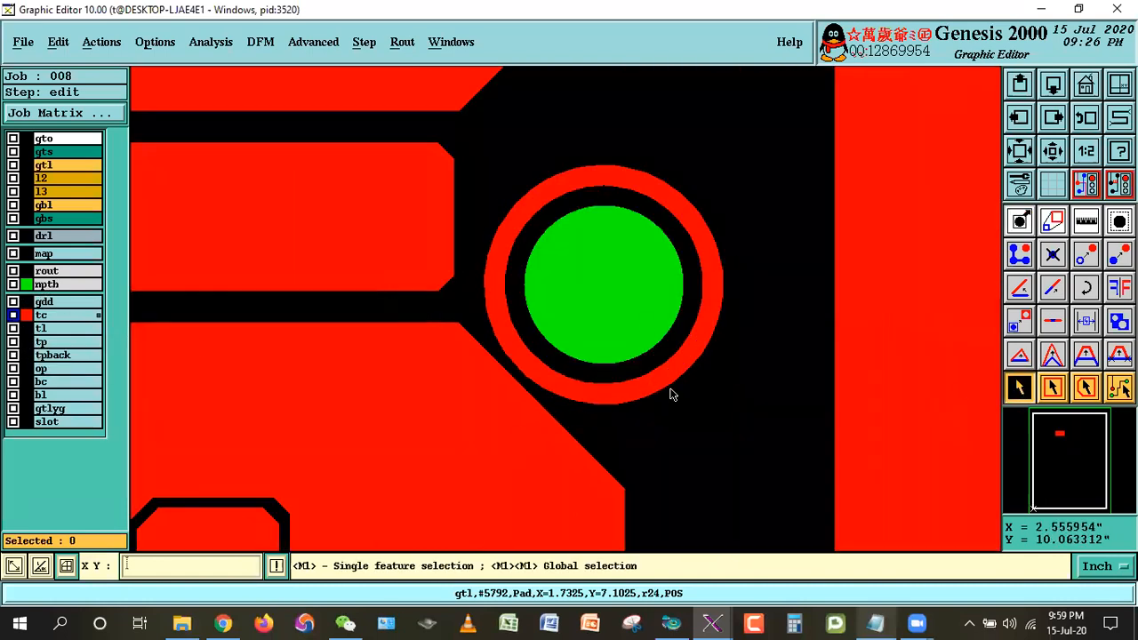
- Resize the copper ring around the NPTH hole on the tc layer by 6 mil twice
{"action": "left_click", "coordinate": [587, 391]}
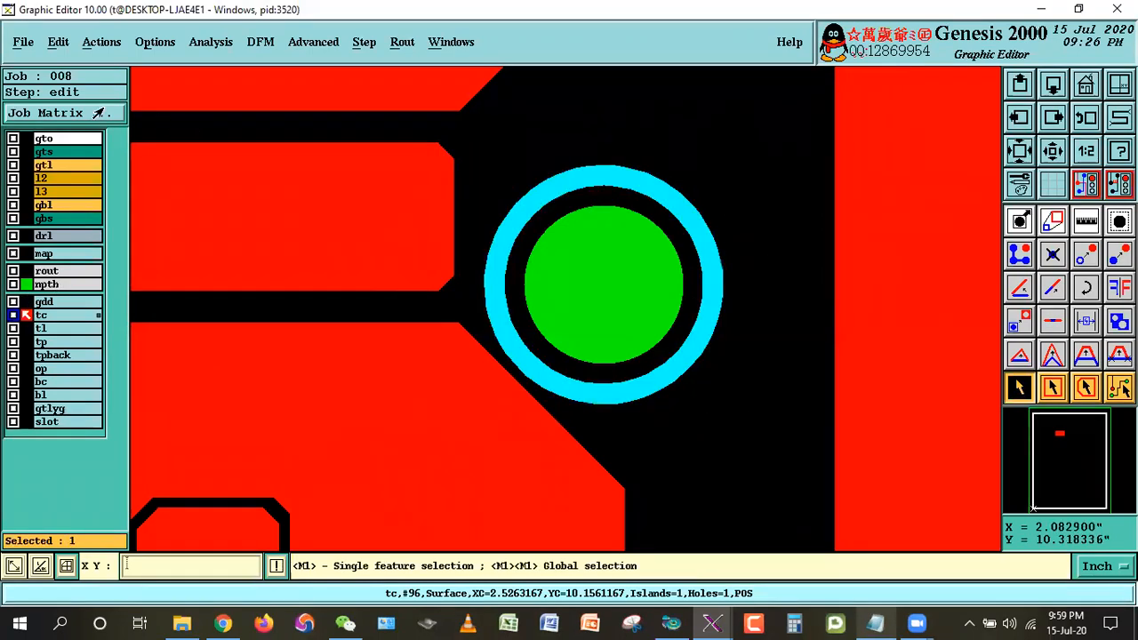
{"action": "left_click", "coordinate": [49, 43]}
{"action": "mouse_move", "coordinate": [71, 148]}
{"action": "left_click", "coordinate": [267, 155]}
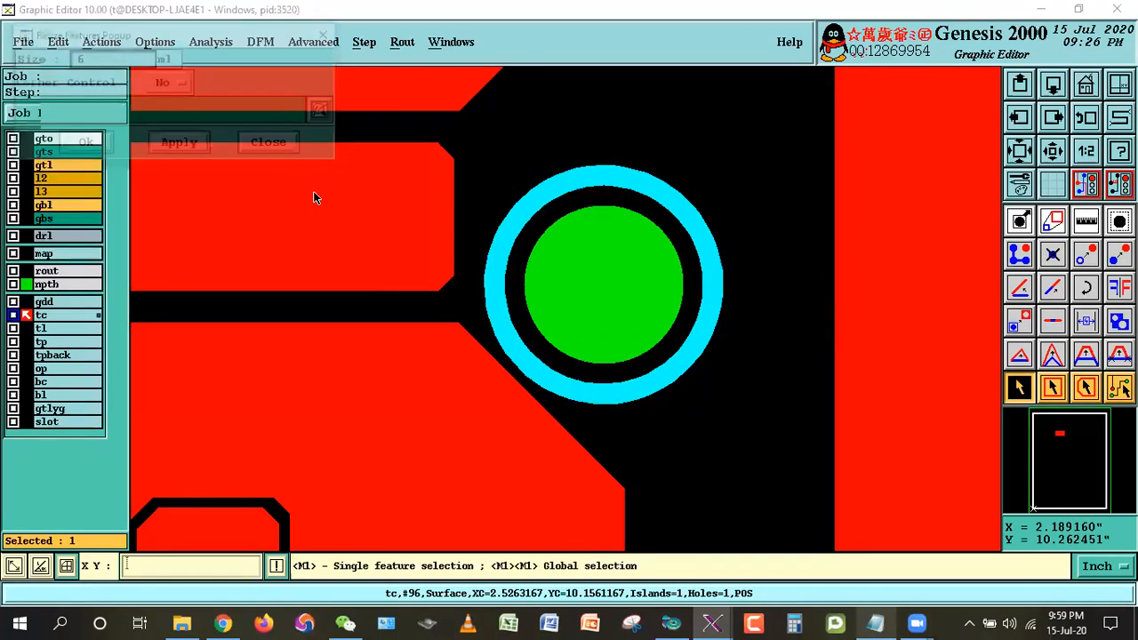
{"action": "left_click", "coordinate": [178, 146]}
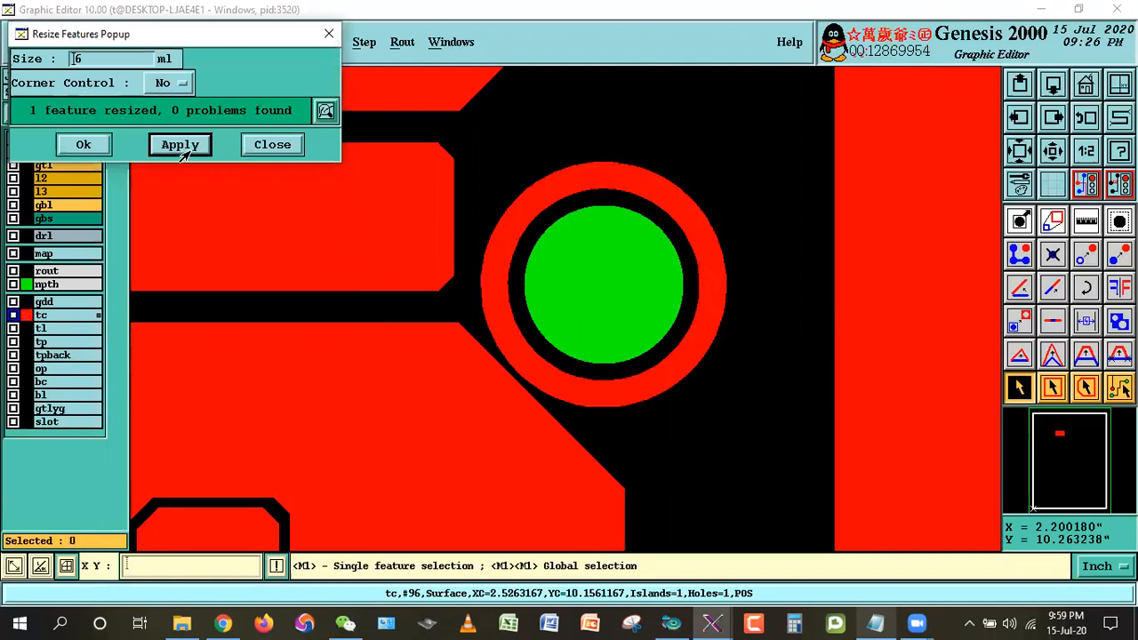
{"action": "left_click", "coordinate": [531, 191]}
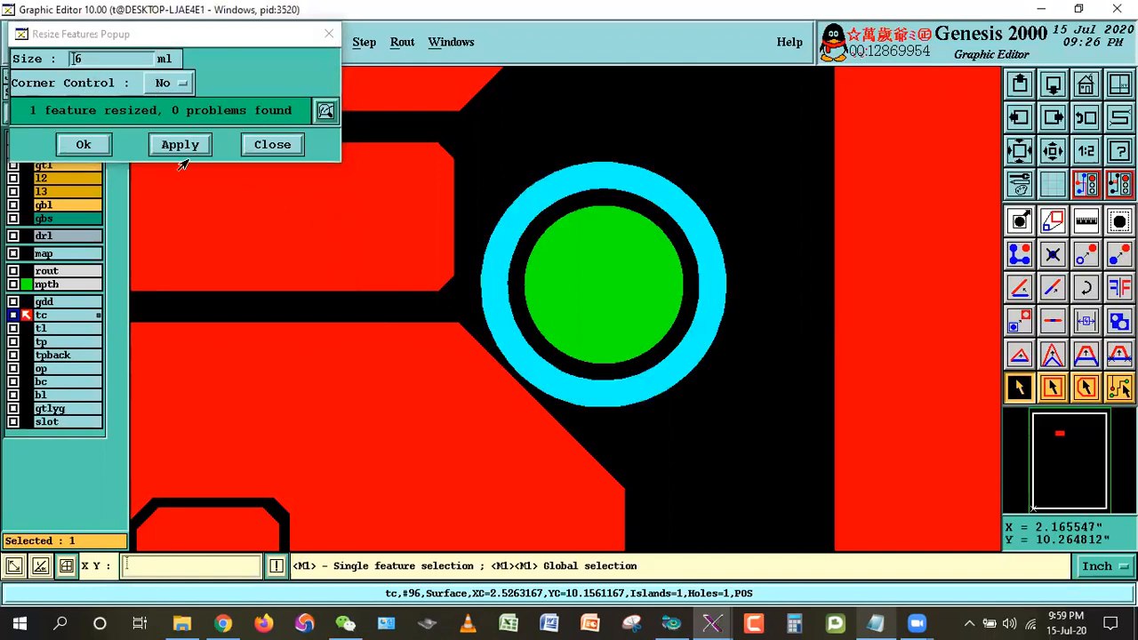
{"action": "left_click", "coordinate": [178, 146]}
- Measure the spacing between the contours of the copper ring and the NPTH hole
{"action": "left_click", "coordinate": [1087, 222]}
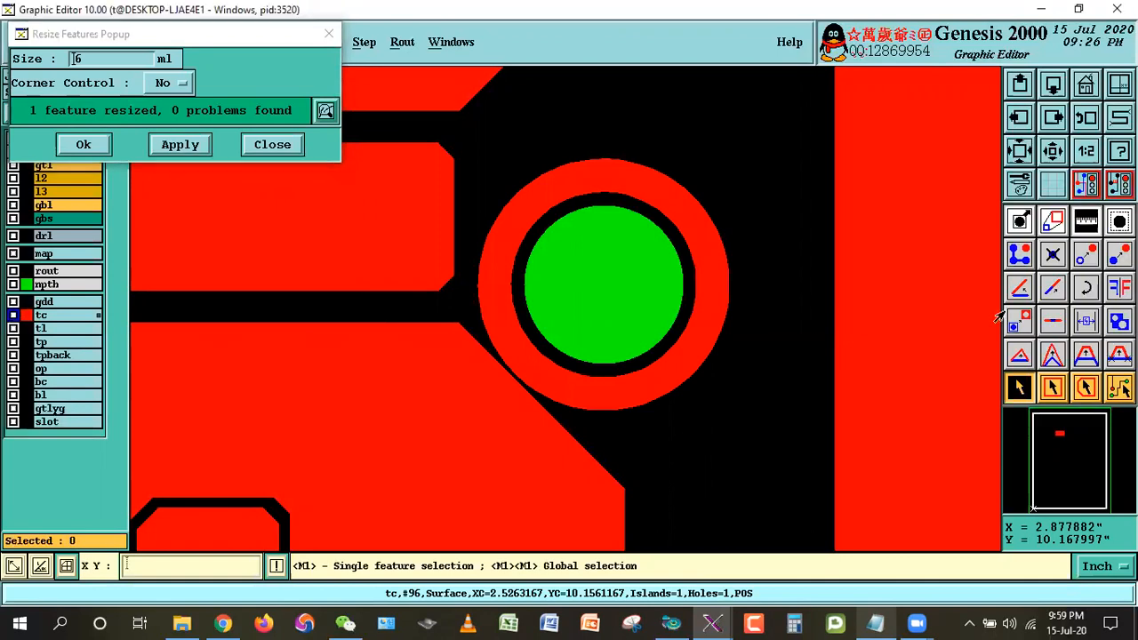
{"action": "left_click", "coordinate": [705, 253]}
{"action": "left_click", "coordinate": [594, 340]}
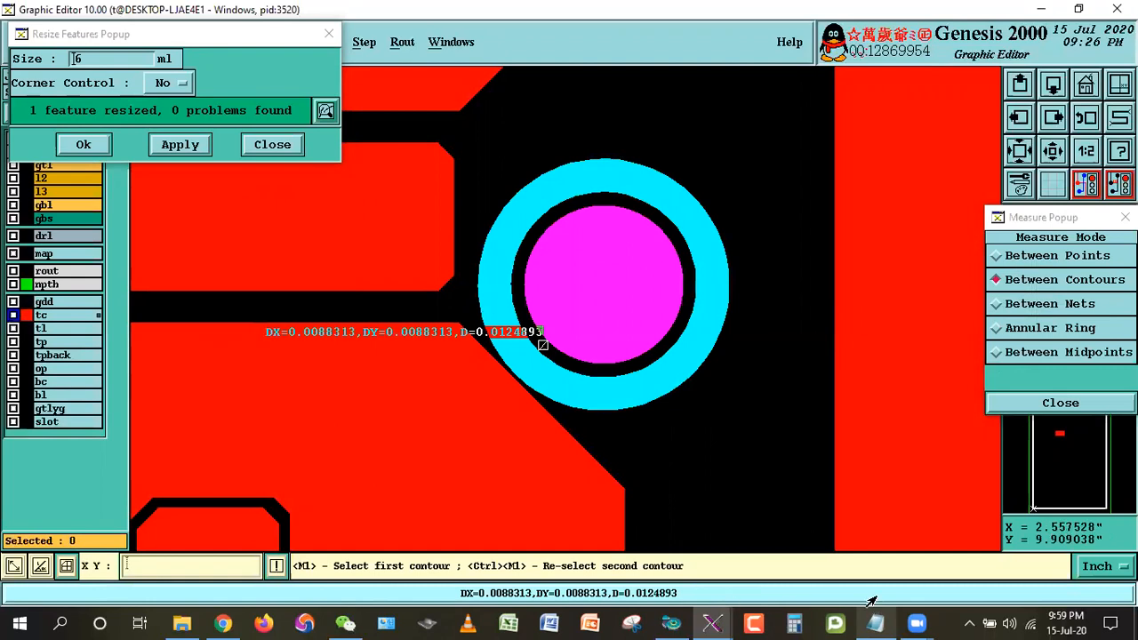
{"action": "left_click", "coordinate": [1061, 403]}
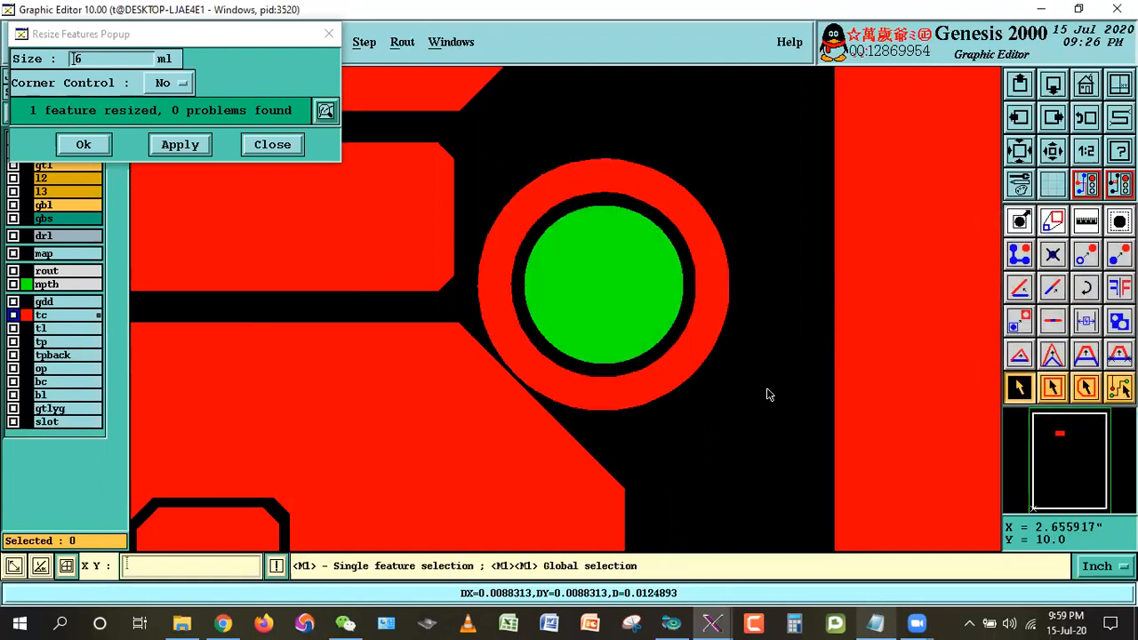
- Enlarge the copper ring around the NPTH hole by another 6 mil and close the resize settings
{"action": "left_click", "coordinate": [705, 443]}
{"action": "left_click", "coordinate": [179, 144]}
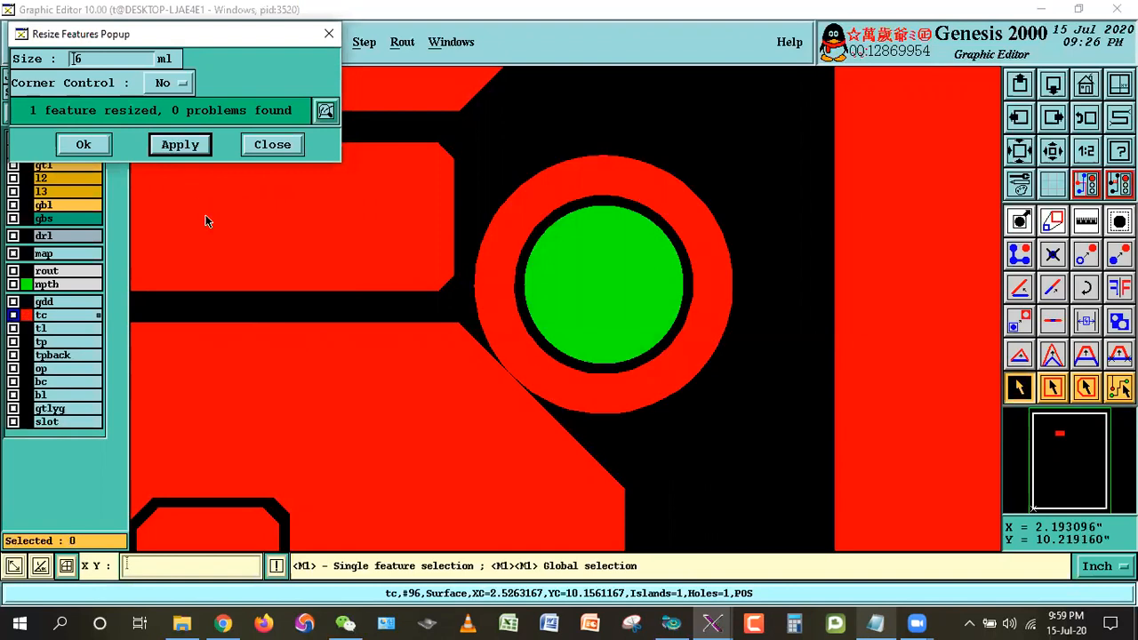
{"action": "left_click", "coordinate": [268, 146]}
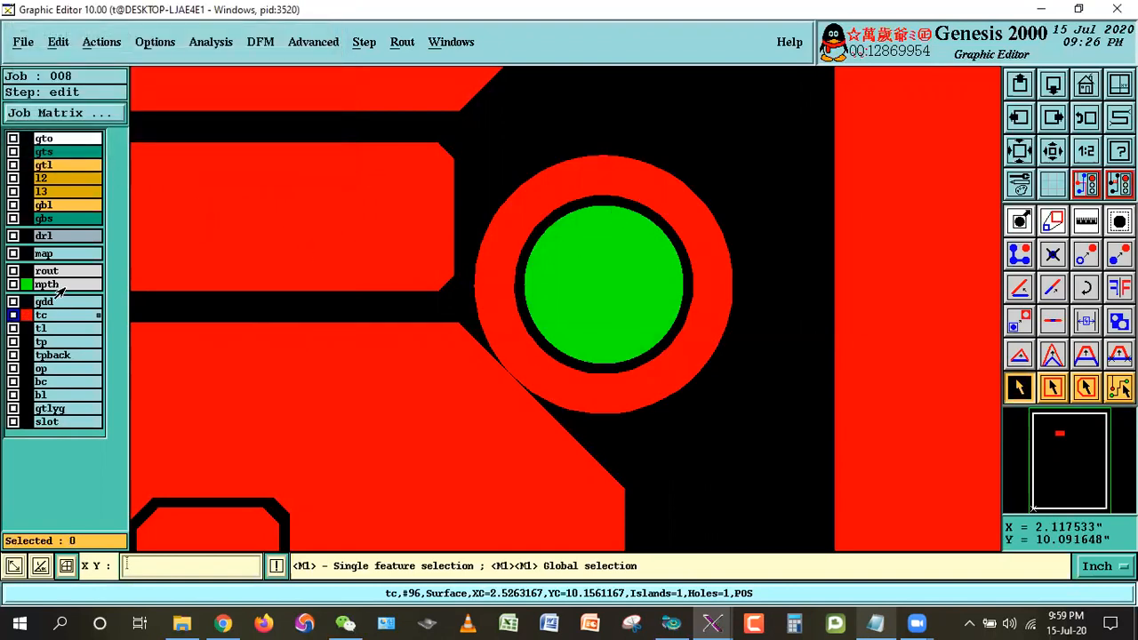
- Review checklist item 12 about cutting copper foil around npth in the Notepad notes and return to the Graphic Editor
{"action": "left_click", "coordinate": [27, 284]}
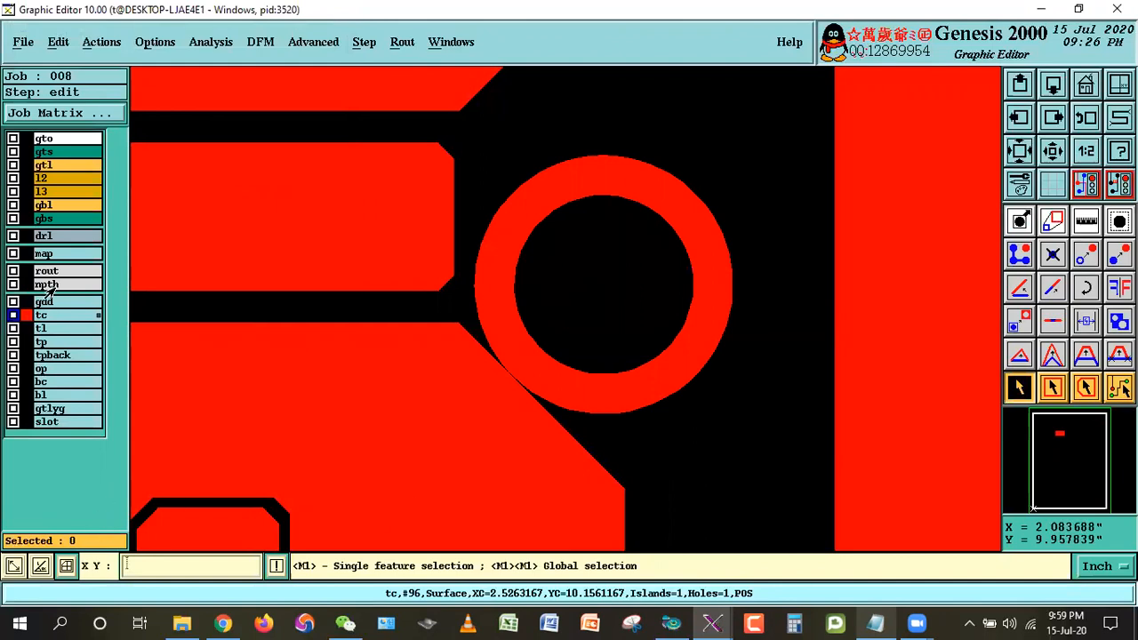
{"action": "left_click", "coordinate": [876, 623]}
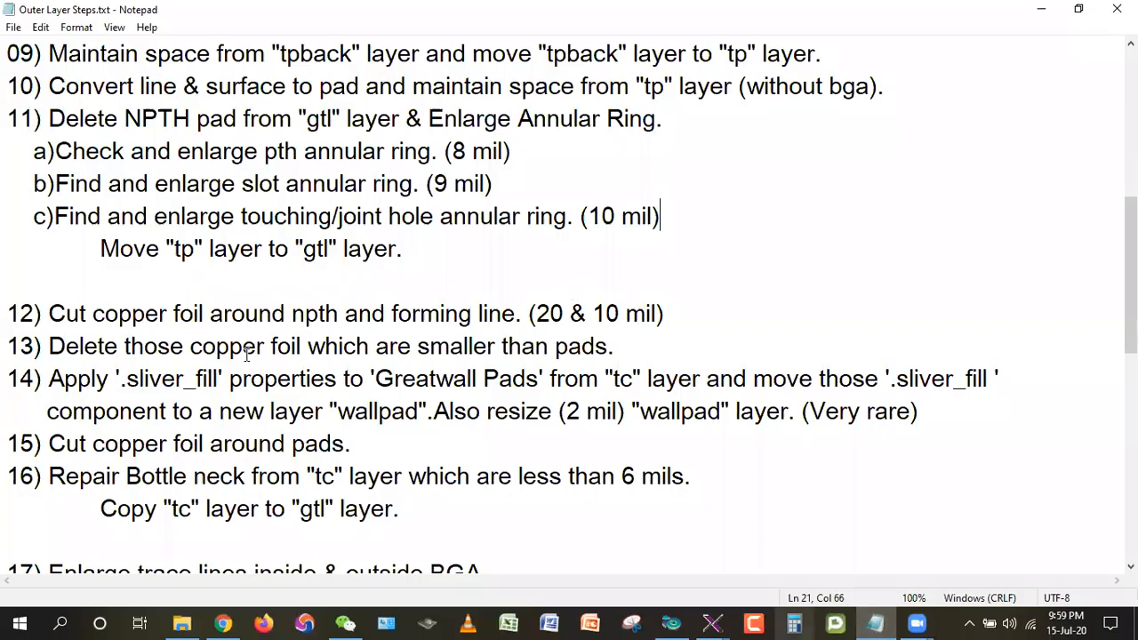
{"action": "left_click_drag", "start_coordinate": [50, 313], "coordinate": [206, 315]}
{"action": "left_click", "coordinate": [134, 317]}
{"action": "left_click_drag", "start_coordinate": [345, 313], "coordinate": [210, 313]}
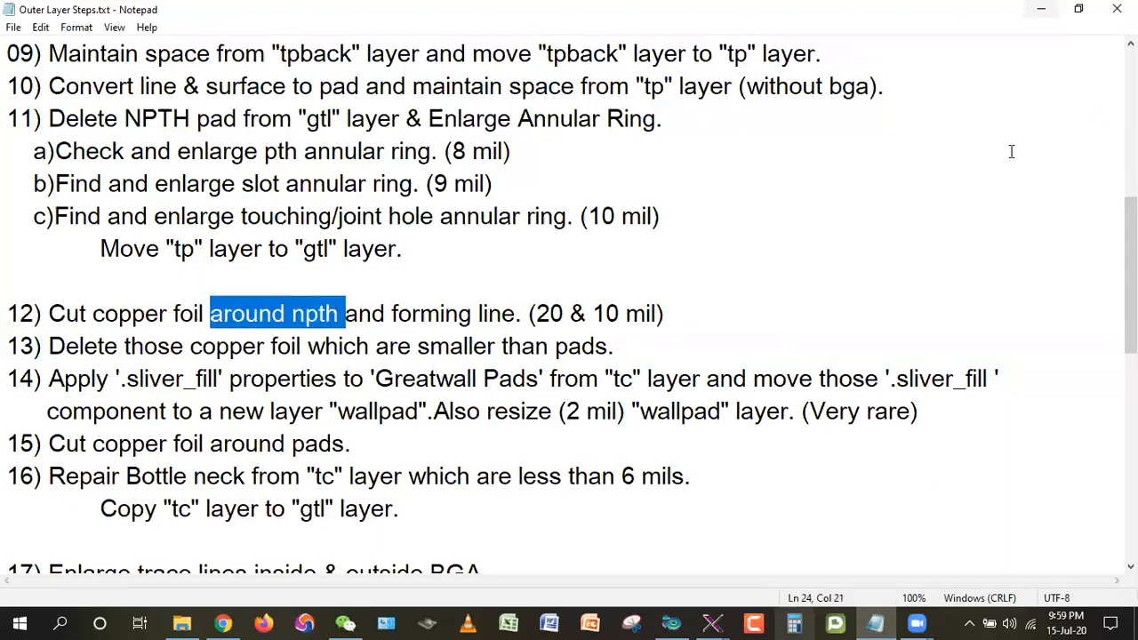
{"action": "key", "text": "alt+Tab"}
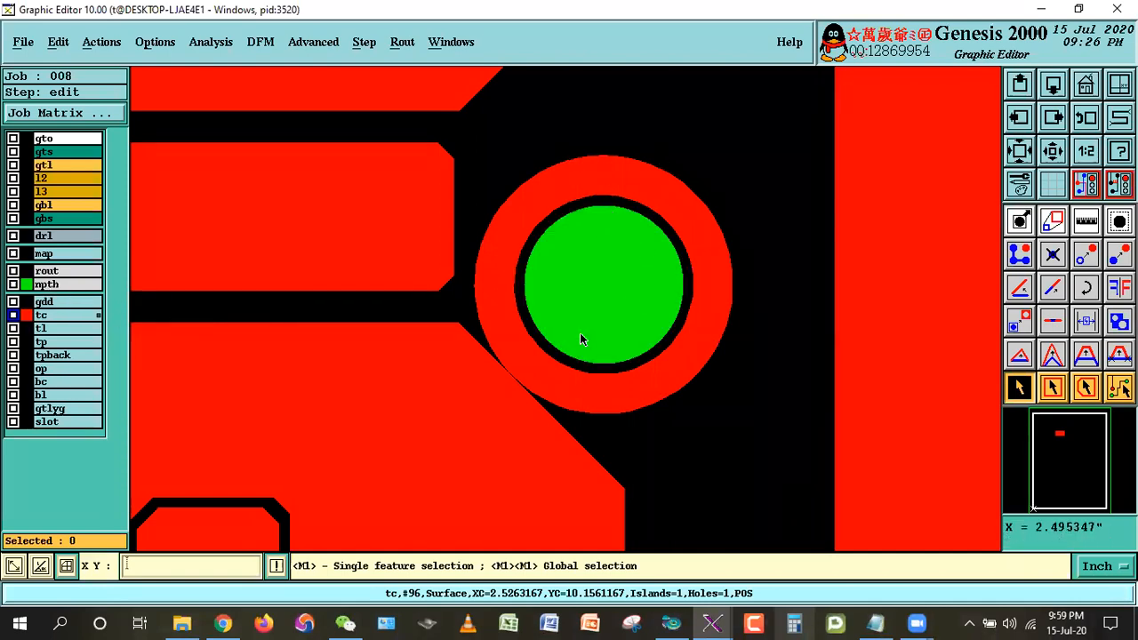
{"action": "key", "text": "alt+Tab"}
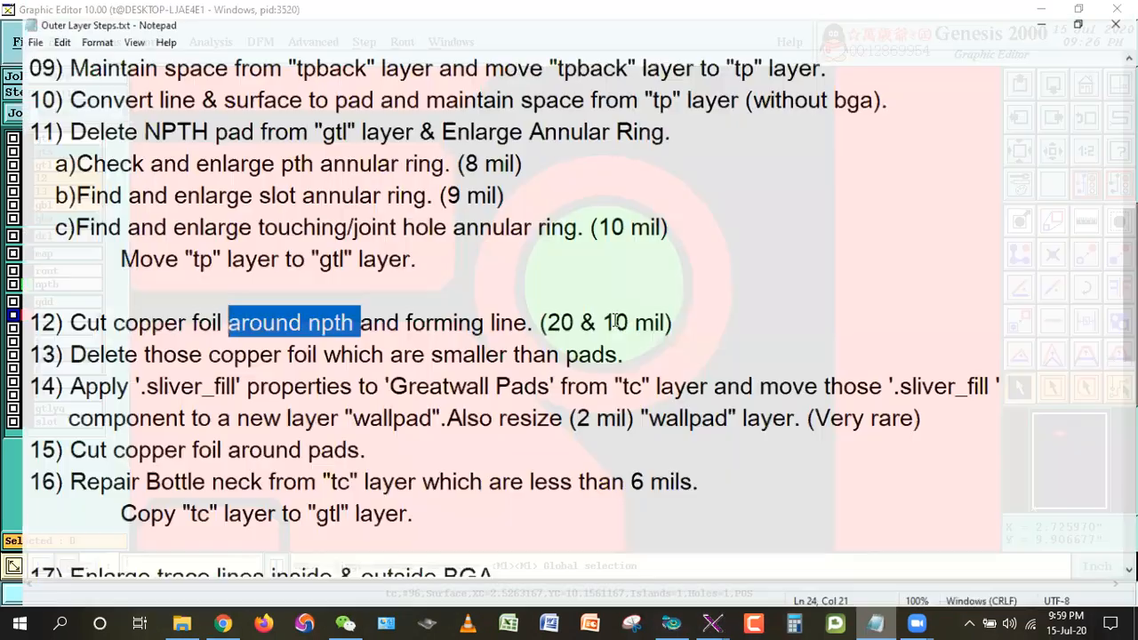
{"action": "key", "text": "alt+Tab"}
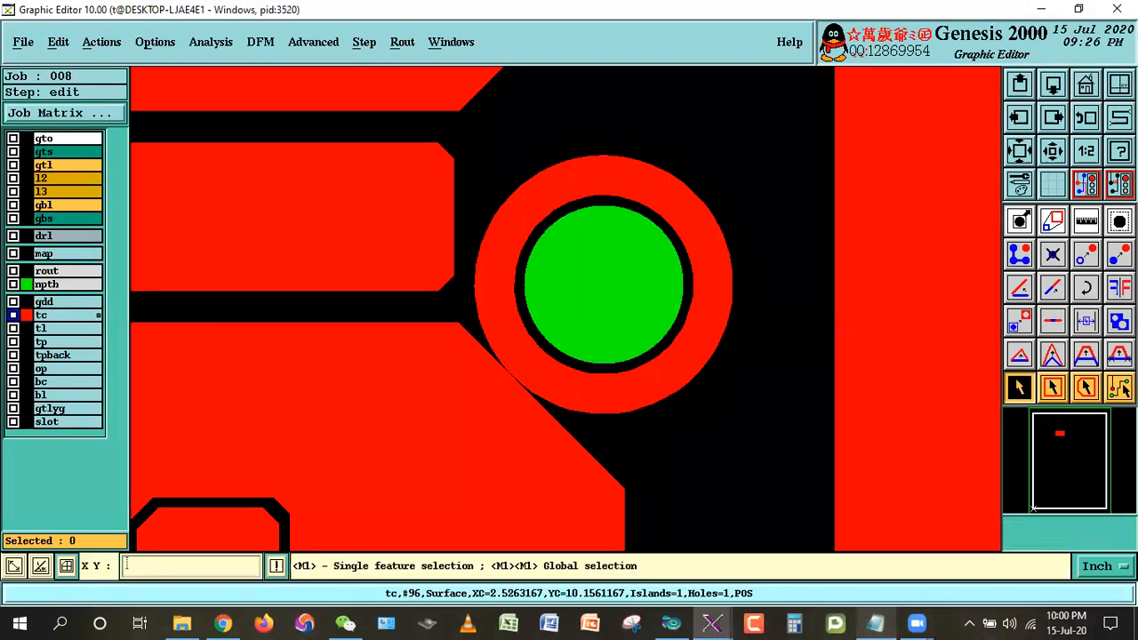
- Measure the spacing between the contours of the NPTH hole and the surrounding tc copper ring
{"action": "left_click", "coordinate": [1086, 233]}
{"action": "left_click", "coordinate": [659, 269]}
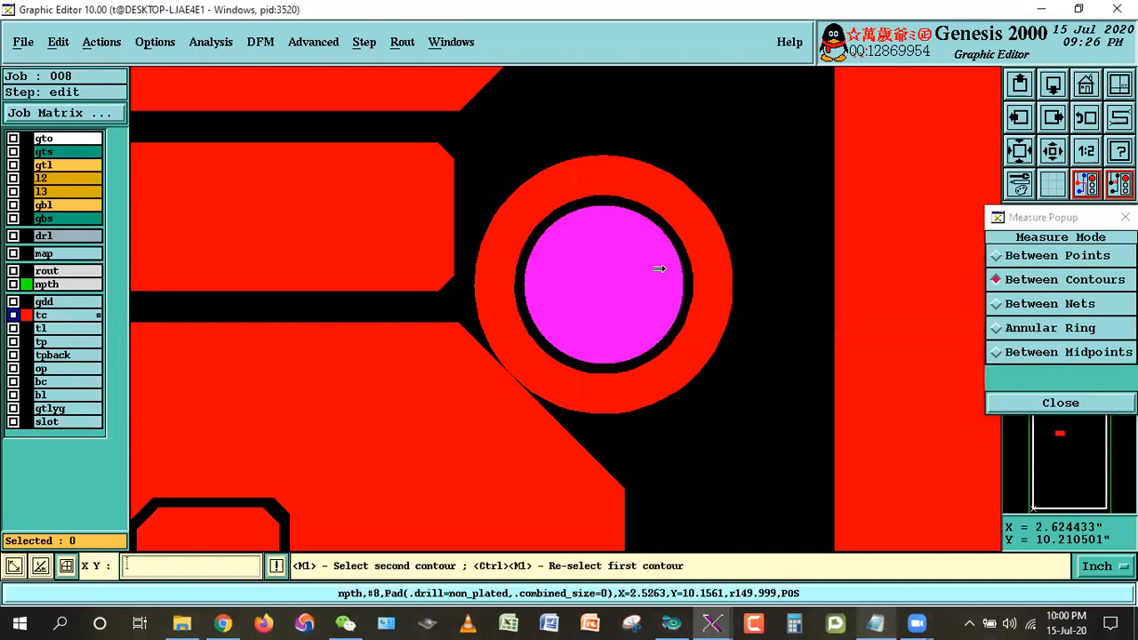
{"action": "left_click", "coordinate": [659, 269]}
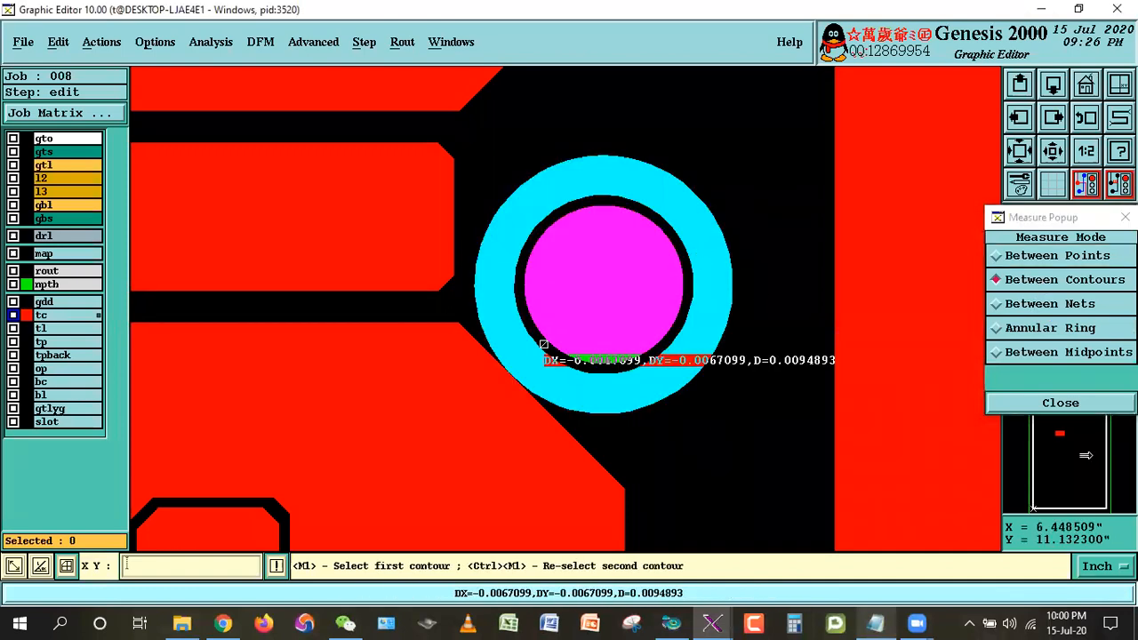
{"action": "left_click", "coordinate": [1048, 403]}
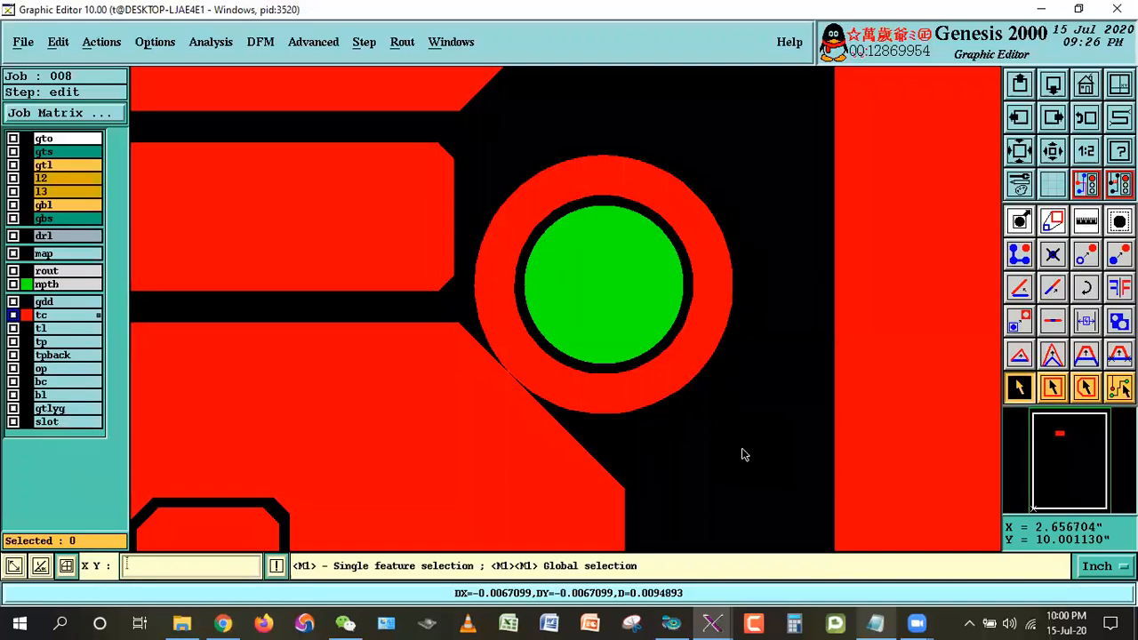
- Highlight the 20 mil cutting value in item 12 of the Notepad checklist and return to the Graphic Editor
{"action": "left_click", "coordinate": [875, 623]}
{"action": "left_click", "coordinate": [343, 313]}
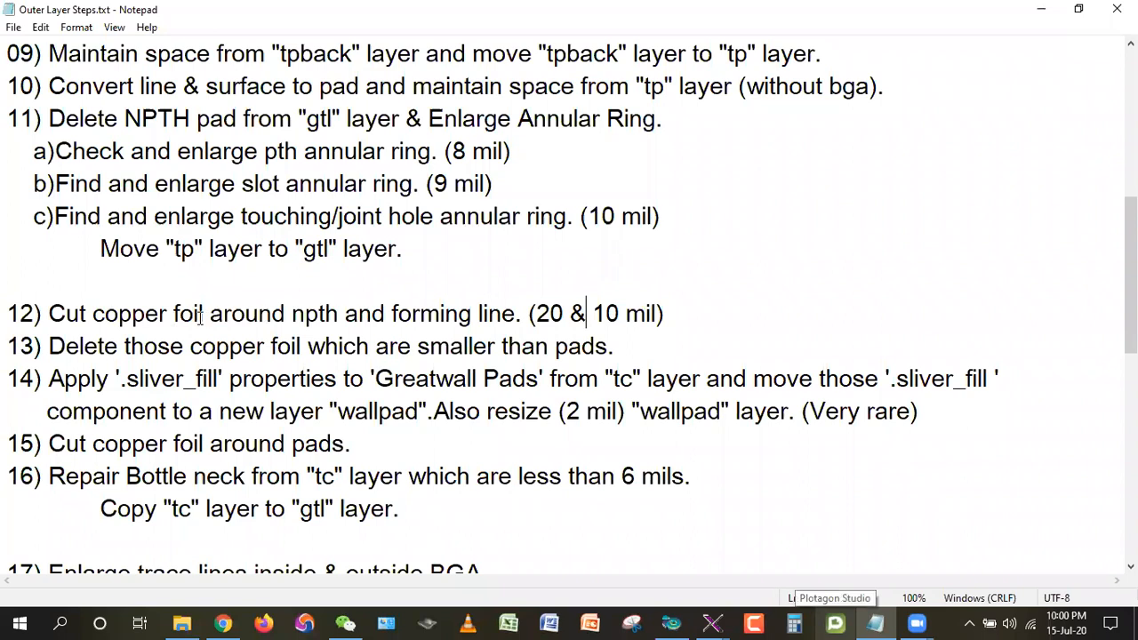
{"action": "left_click_drag", "start_coordinate": [343, 313], "coordinate": [89, 313]}
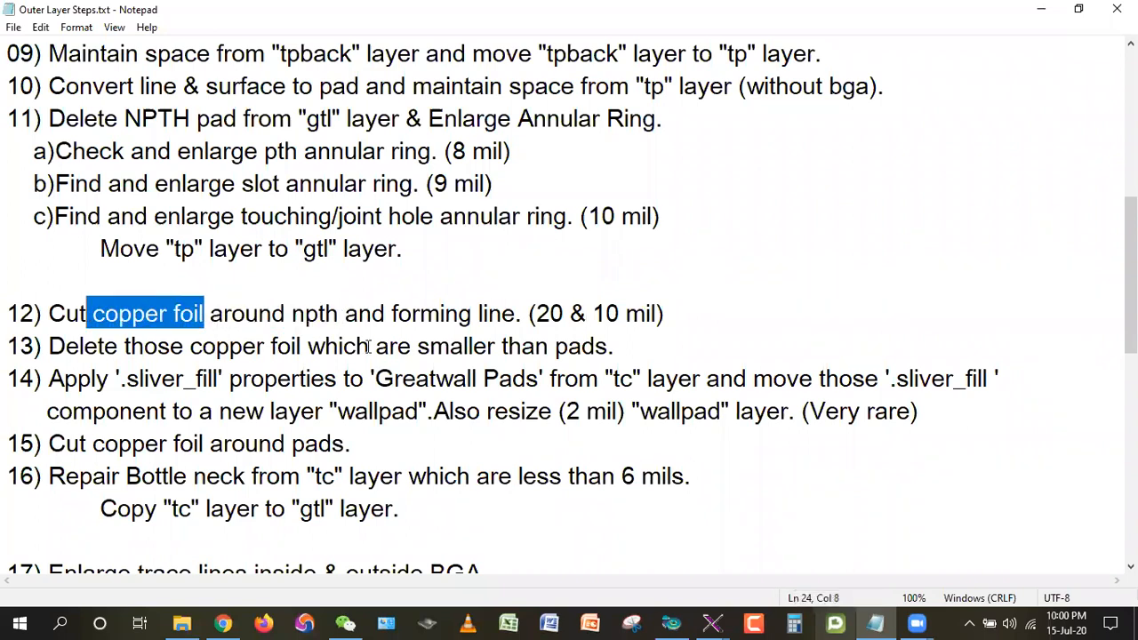
{"action": "left_click_drag", "start_coordinate": [564, 313], "coordinate": [533, 319]}
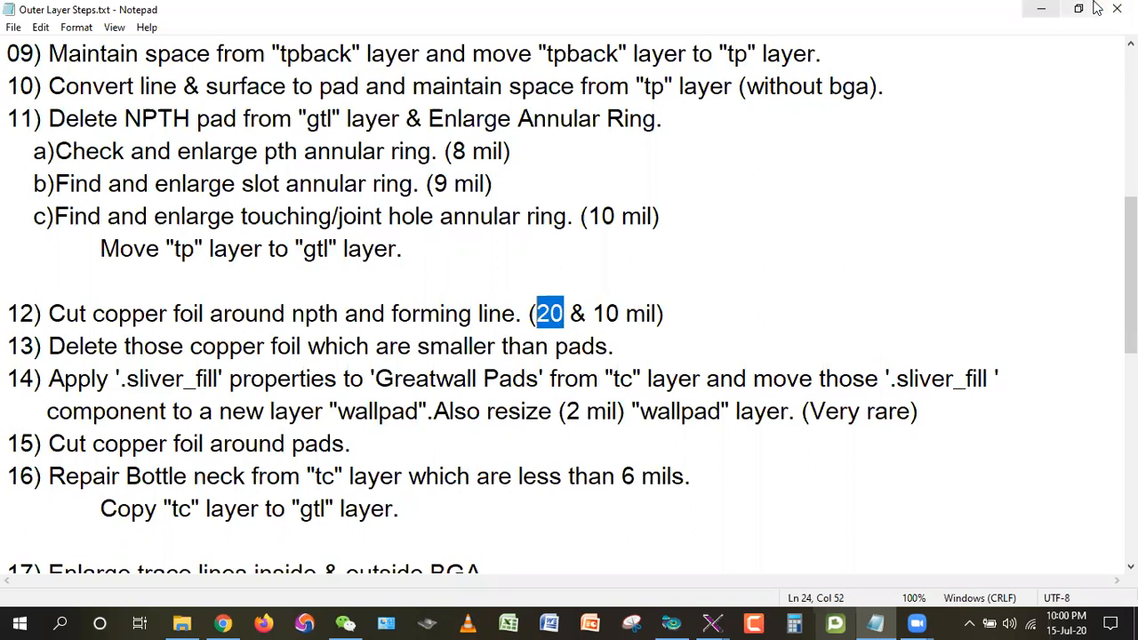
{"action": "key", "text": "alt+Tab"}
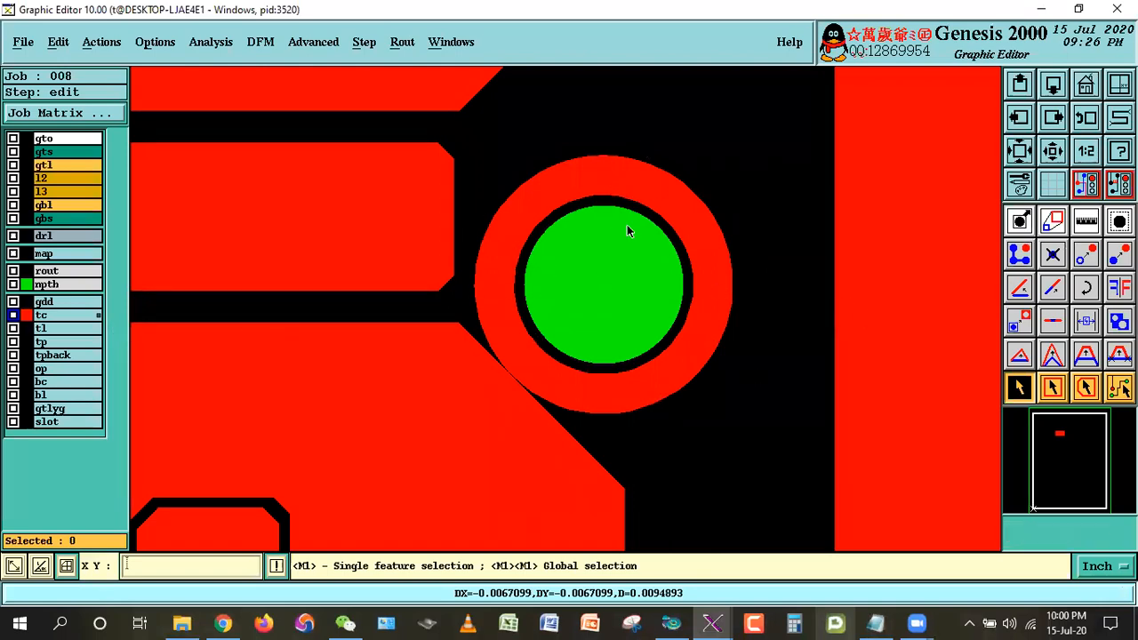
- Recheck the contour spacing between the NPTH hole and its copper ring, then inspect the ring's feature details
{"action": "left_click", "coordinate": [1086, 221]}
{"action": "left_click", "coordinate": [610, 285]}
{"action": "left_click", "coordinate": [668, 212]}
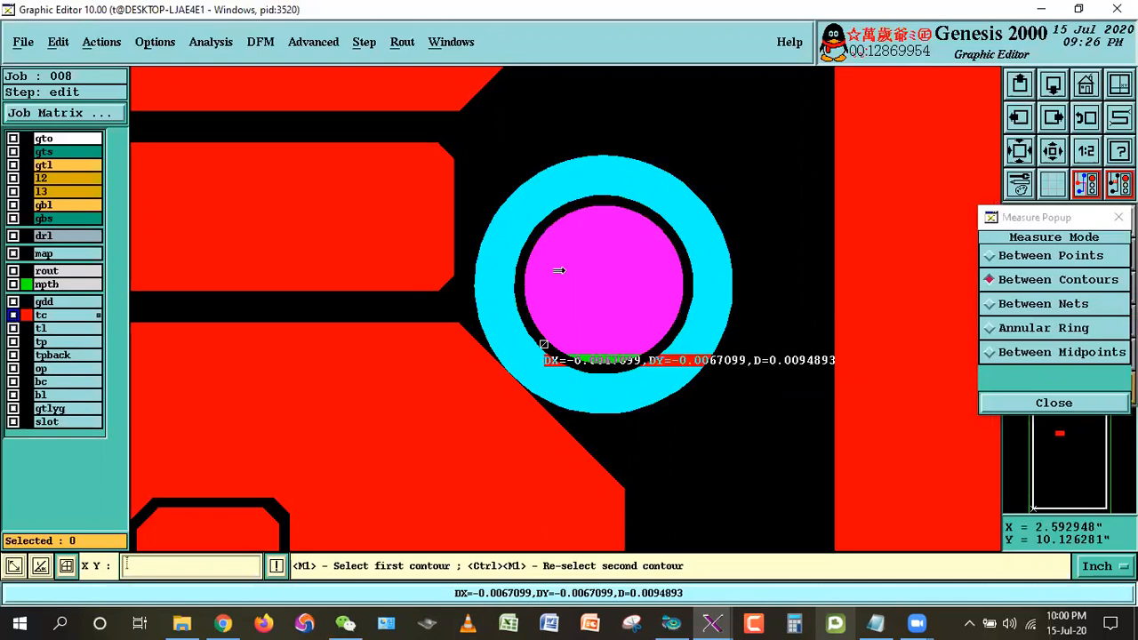
{"action": "left_click", "coordinate": [1052, 400]}
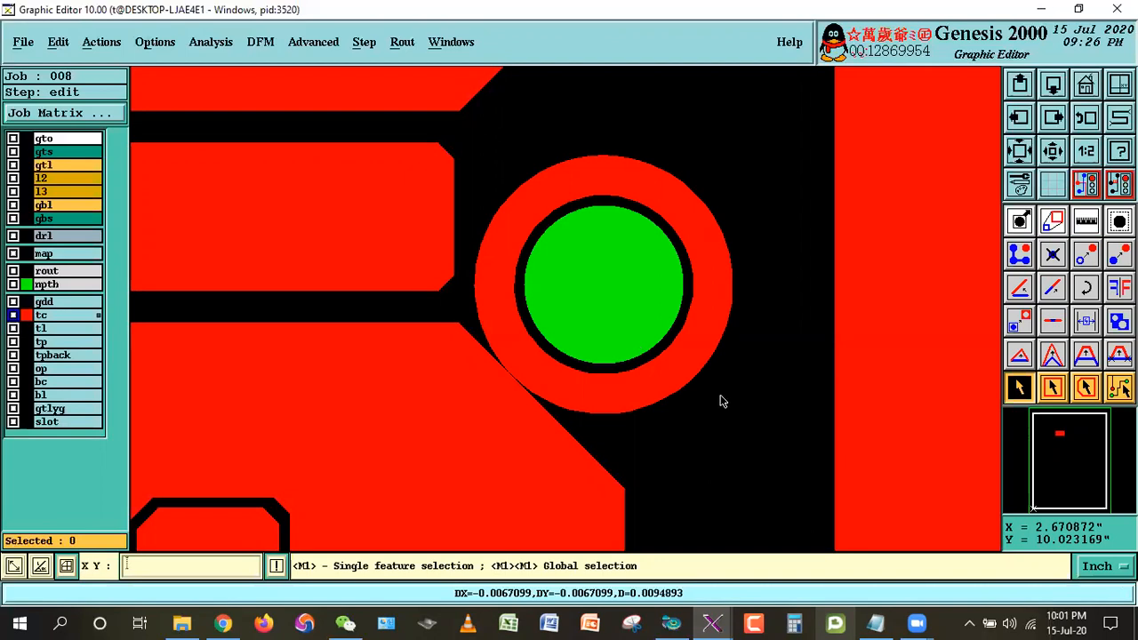
{"action": "left_click", "coordinate": [713, 276]}
{"action": "left_click", "coordinate": [661, 316]}
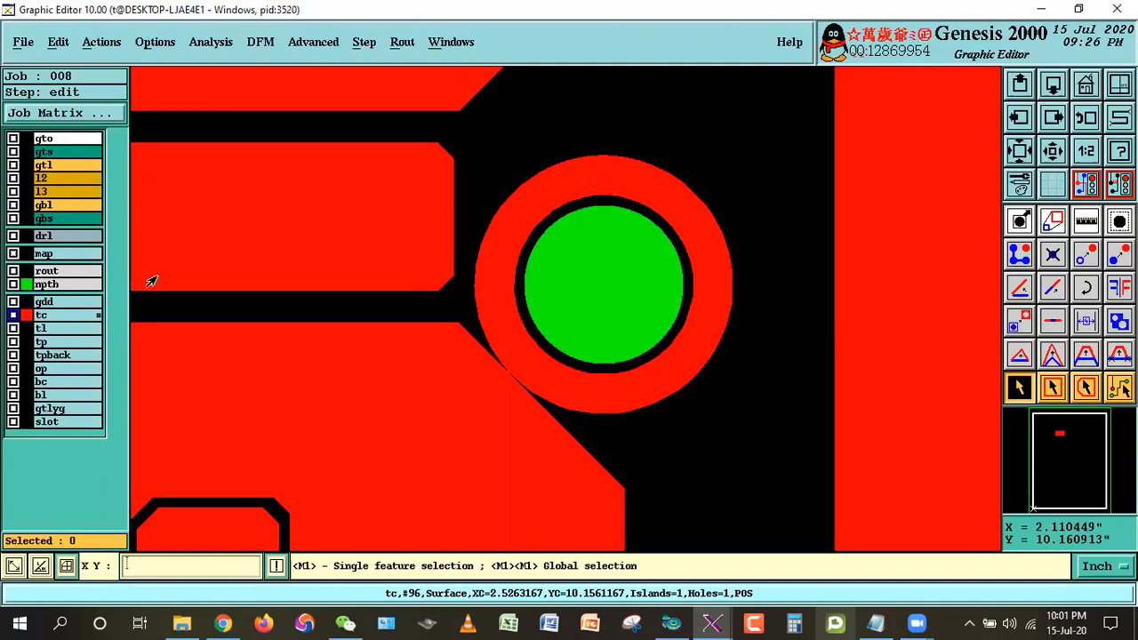
- Make npth the work layer, select the NPTH hole's pad, and open the settings for copying it to another layer
{"action": "left_click", "coordinate": [19, 287]}
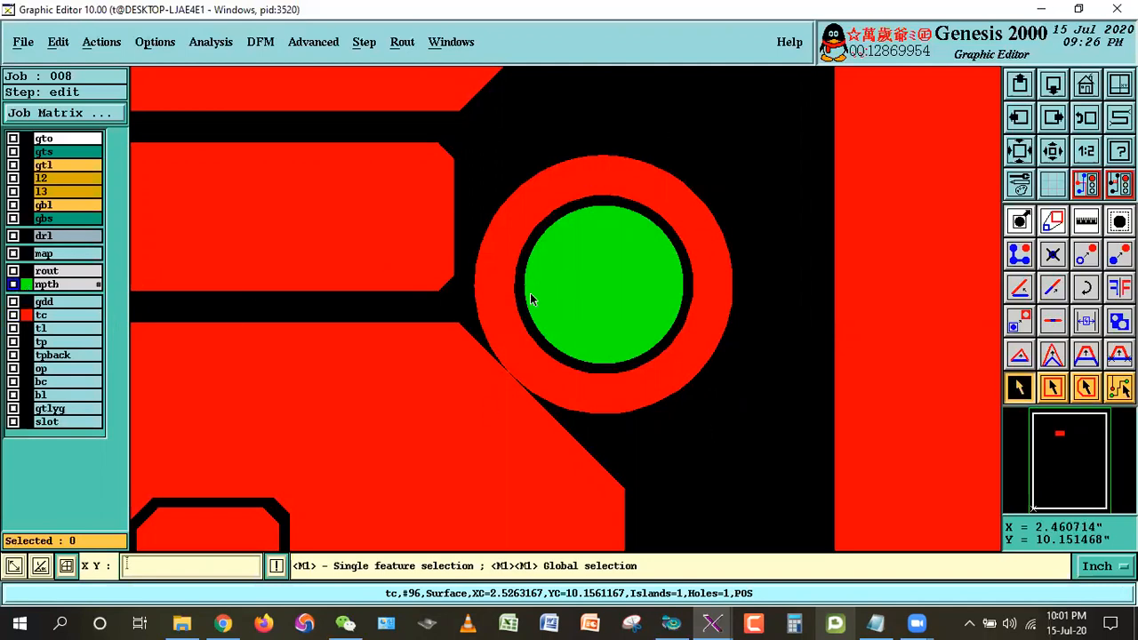
{"action": "left_click", "coordinate": [610, 251]}
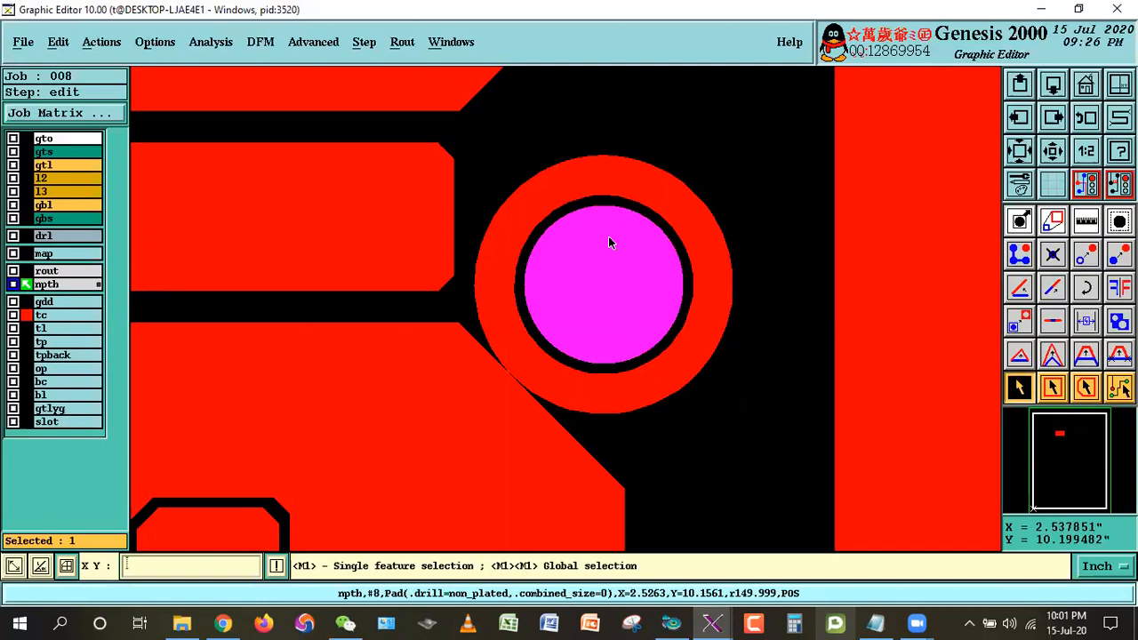
{"action": "left_click", "coordinate": [55, 44]}
{"action": "mouse_move", "coordinate": [68, 133]}
{"action": "left_click", "coordinate": [213, 151]}
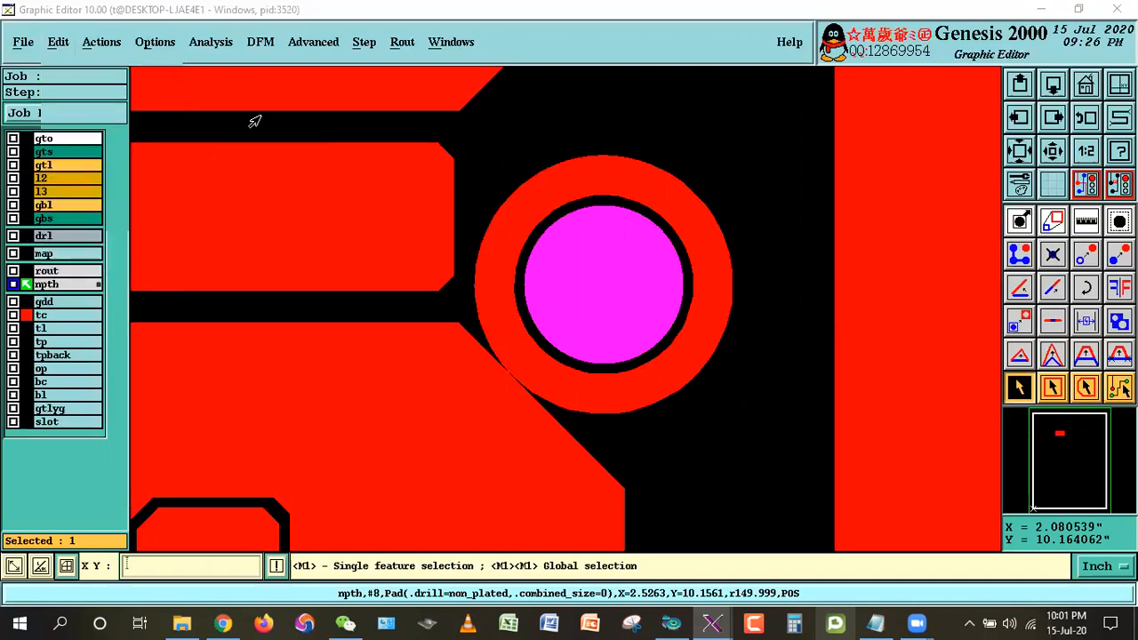
{"action": "left_click_drag", "start_coordinate": [175, 38], "coordinate": [244, 28]}
{"action": "left_click", "coordinate": [233, 123]}
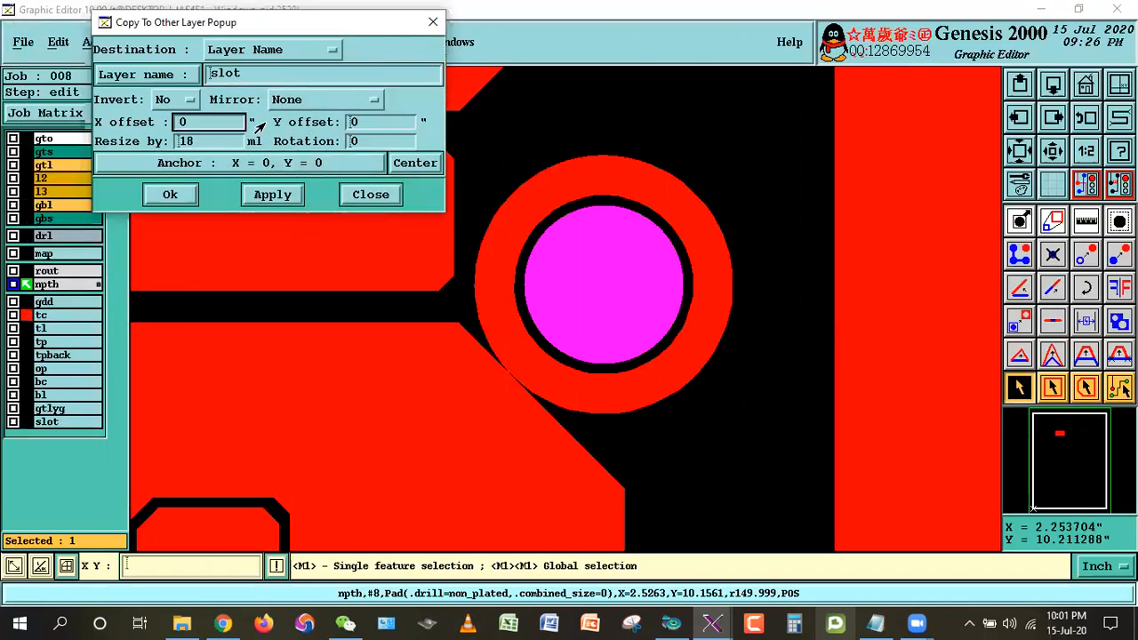
- Set the pad copy's destination to the tc layer, with a 20 mil resize and Invert set to Yes
{"action": "left_click", "coordinate": [116, 70]}
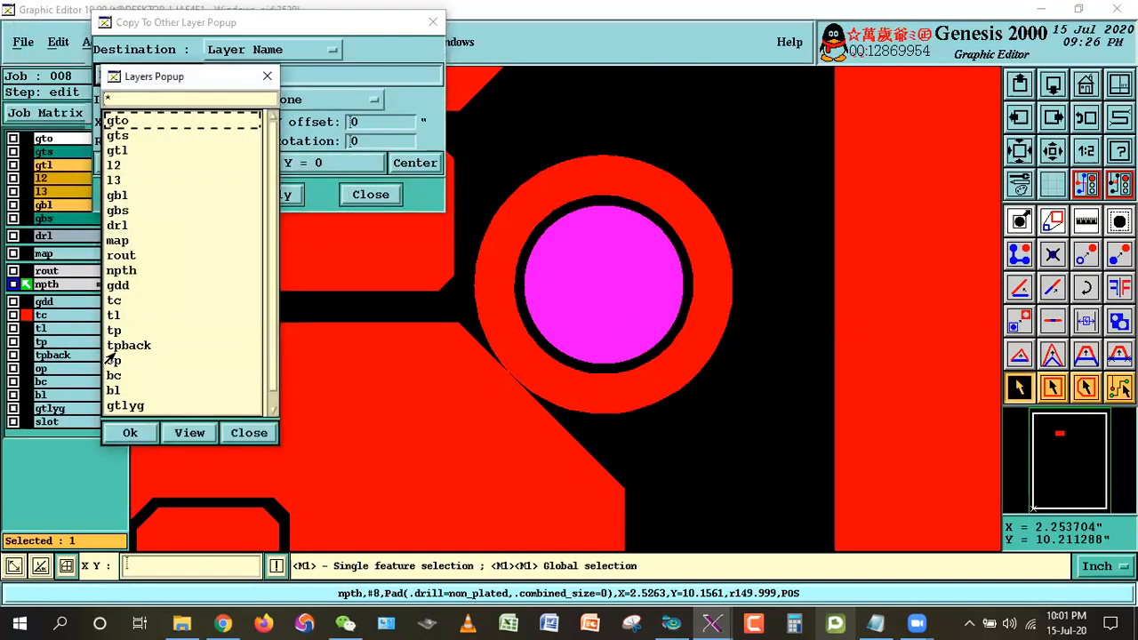
{"action": "left_click", "coordinate": [114, 301]}
{"action": "double_click", "coordinate": [113, 302]}
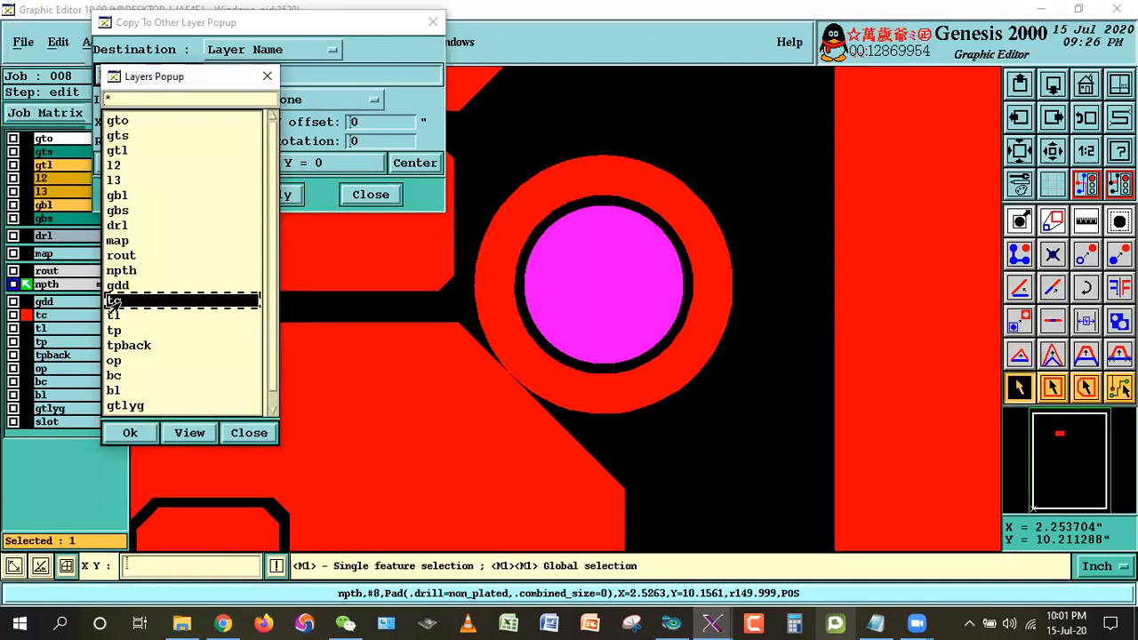
{"action": "double_click", "coordinate": [221, 144]}
{"action": "type", "text": "20"}
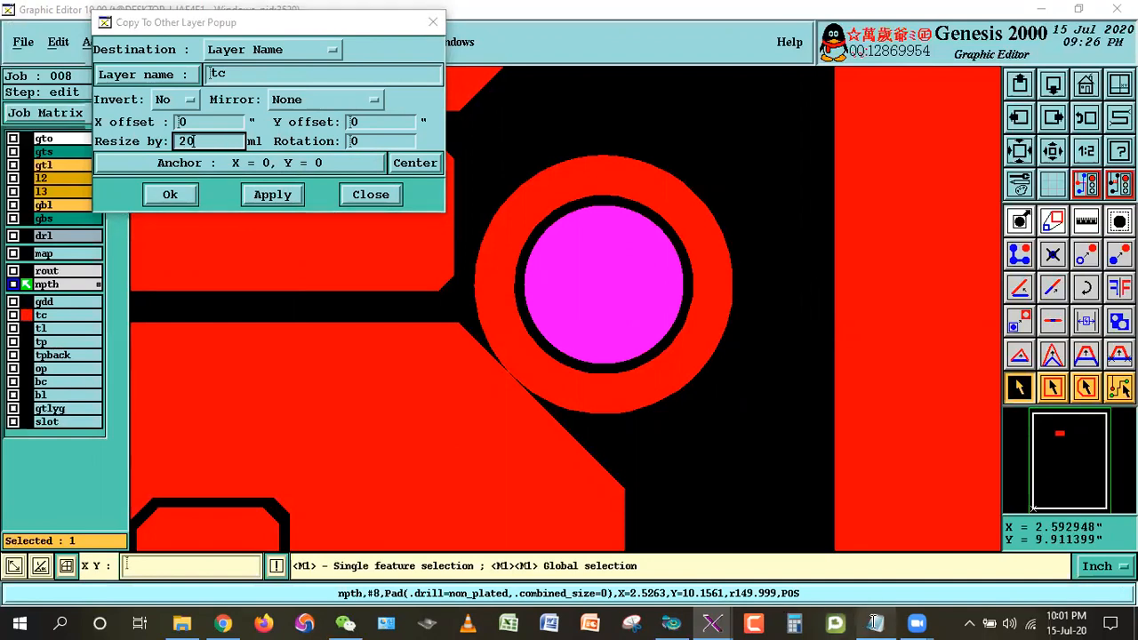
{"action": "key", "text": "alt+Tab"}
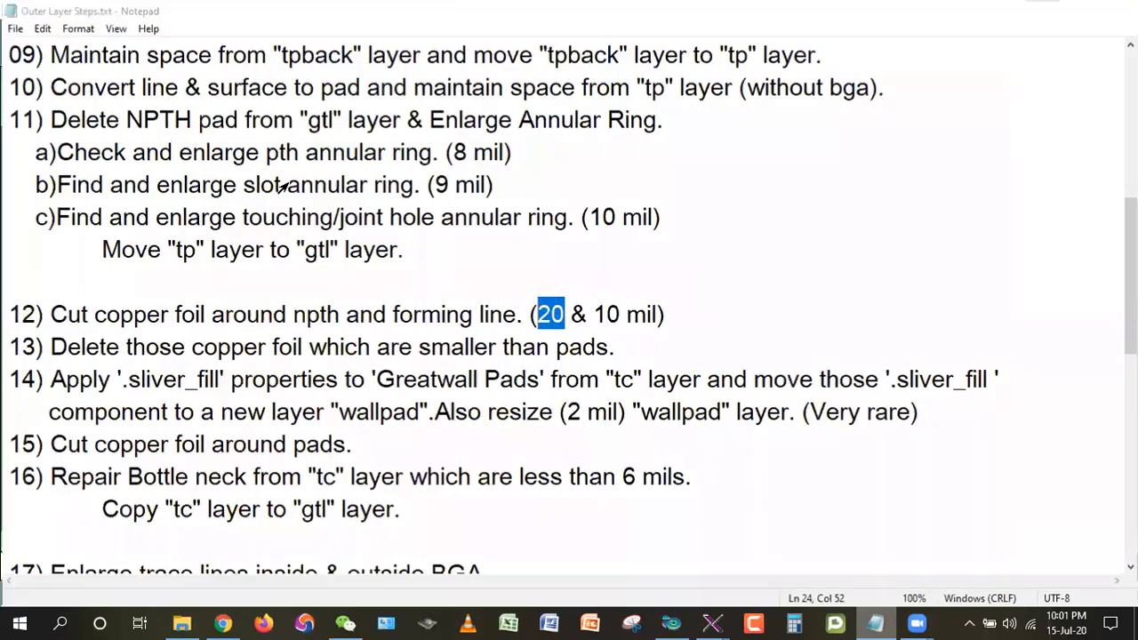
{"action": "key", "text": "alt+Tab"}
{"action": "left_click", "coordinate": [178, 122]}
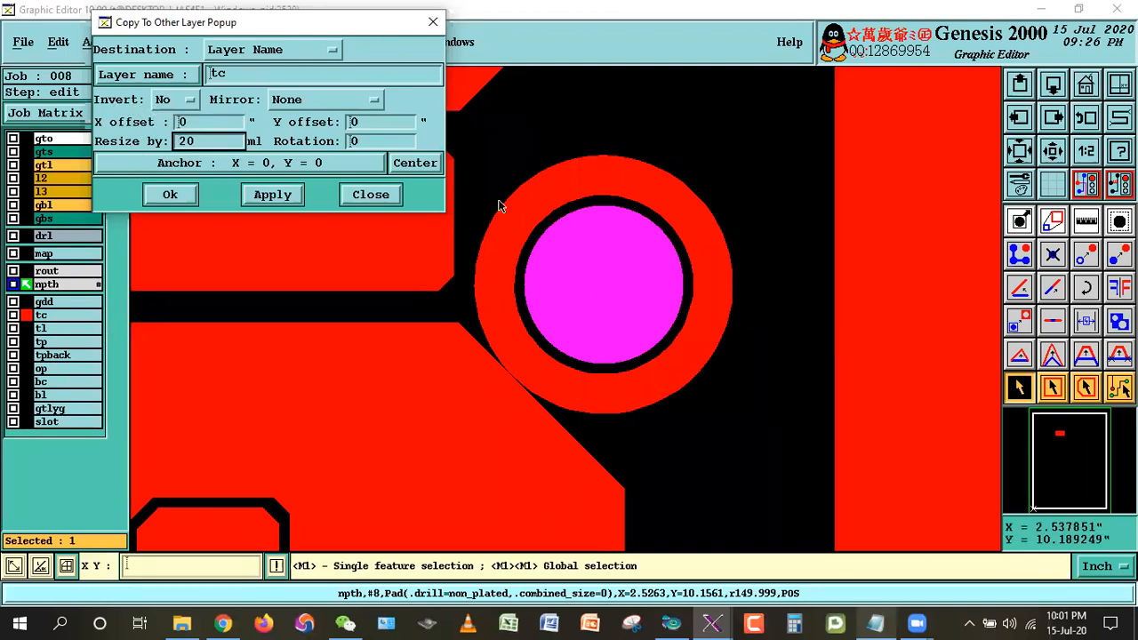
{"action": "left_click", "coordinate": [161, 100]}
{"action": "left_click", "coordinate": [166, 79]}
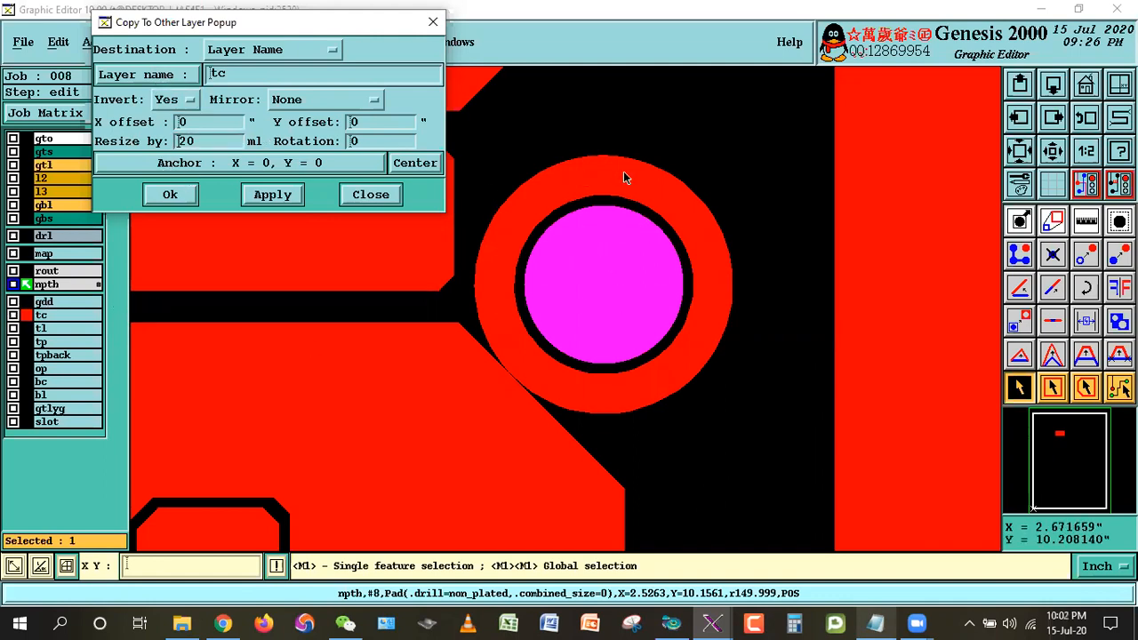
- Clear the Chrome pop-up from the Windows notifications
{"action": "left_click", "coordinate": [1020, 389]}
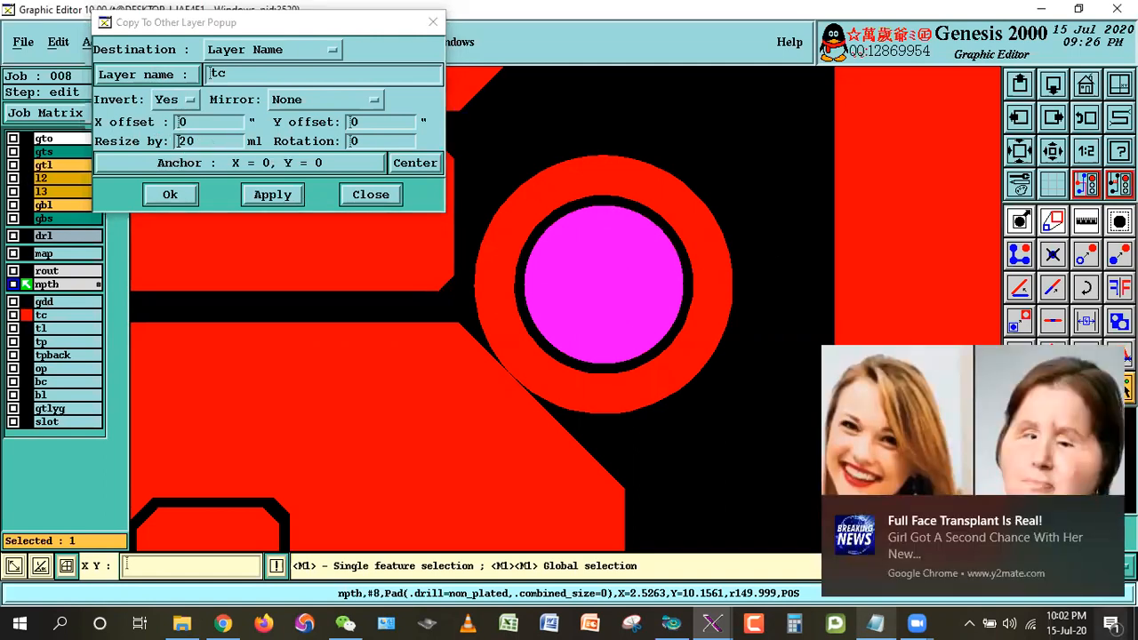
{"action": "key", "text": "super+a"}
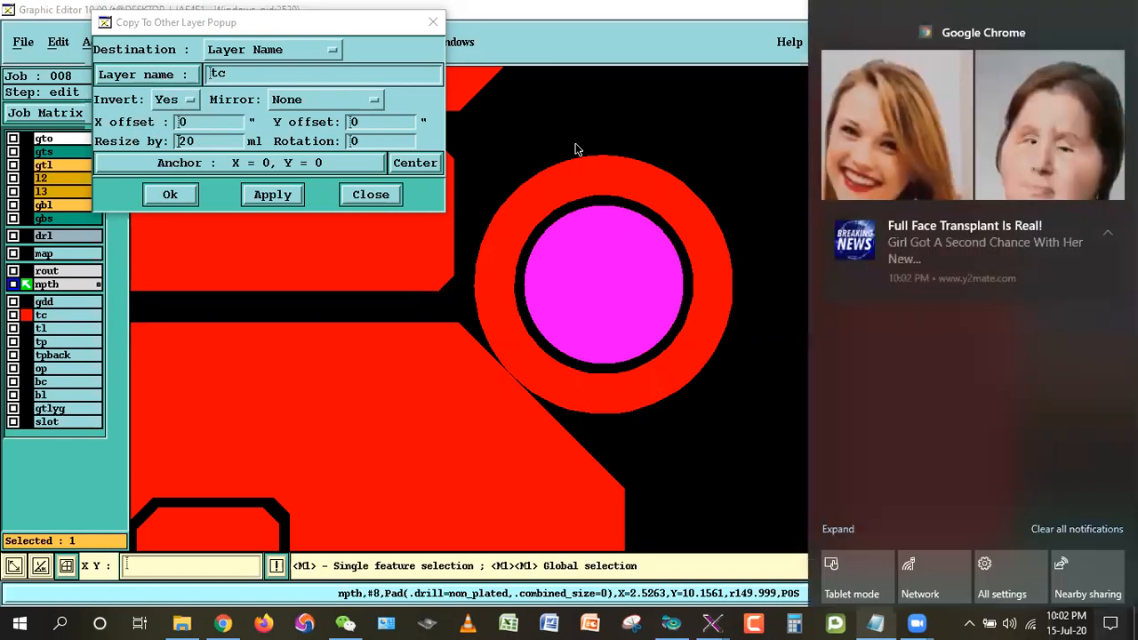
{"action": "left_click", "coordinate": [1096, 529]}
- Apply the inverted copy of the NPTH pad to the tc layer and refresh the view around the hole
{"action": "left_click_drag", "start_coordinate": [292, 25], "coordinate": [270, 31]}
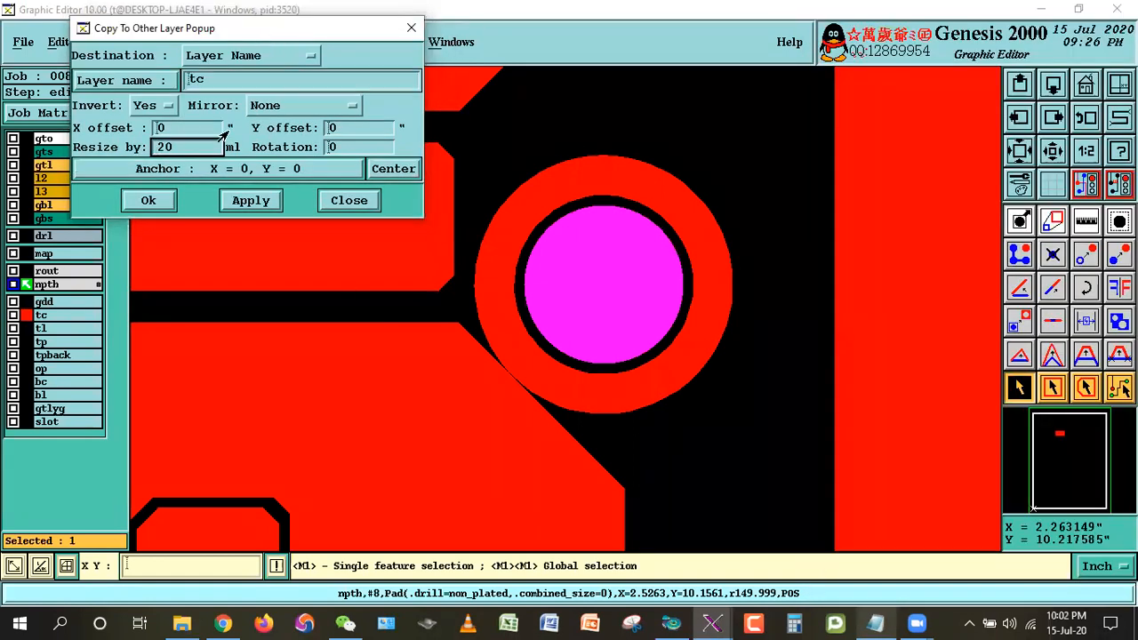
{"action": "left_click", "coordinate": [240, 200]}
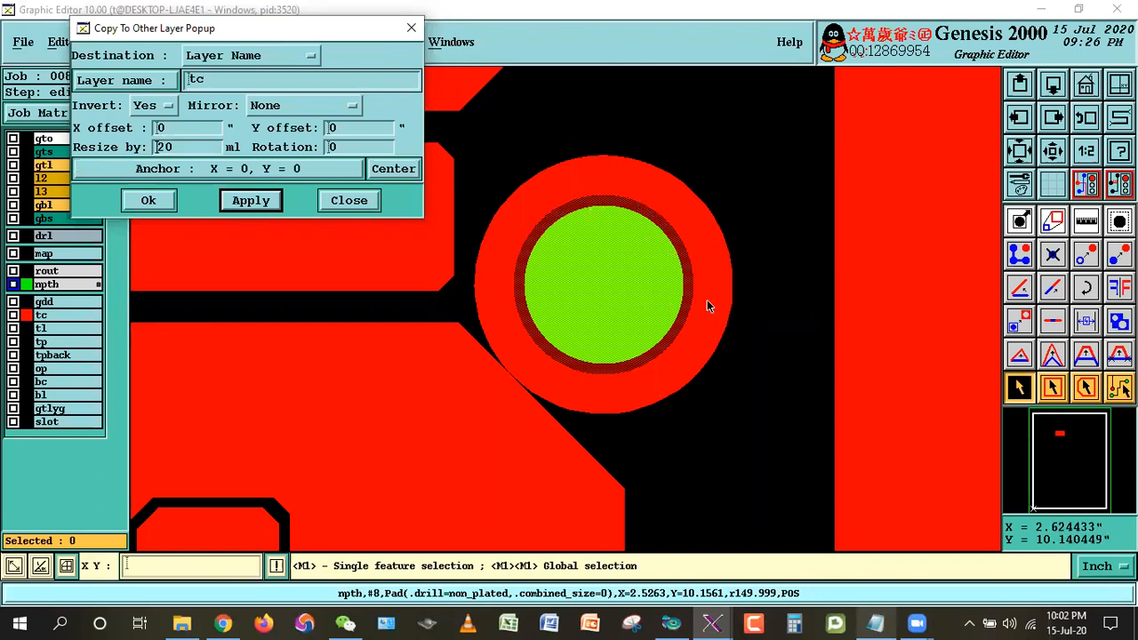
{"action": "right_click", "coordinate": [721, 134]}
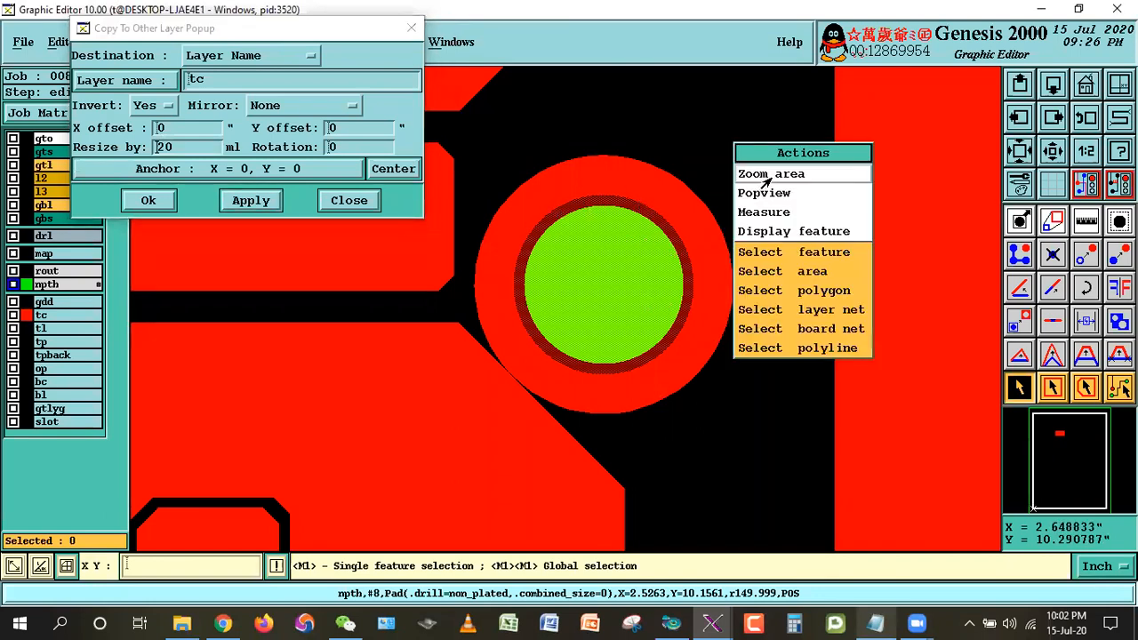
{"action": "left_click", "coordinate": [767, 176]}
- Measure the contour spacing between the copper ring and the NPTH hole after the cut, and switch back to the Notepad checklist
{"action": "left_click", "coordinate": [1086, 221]}
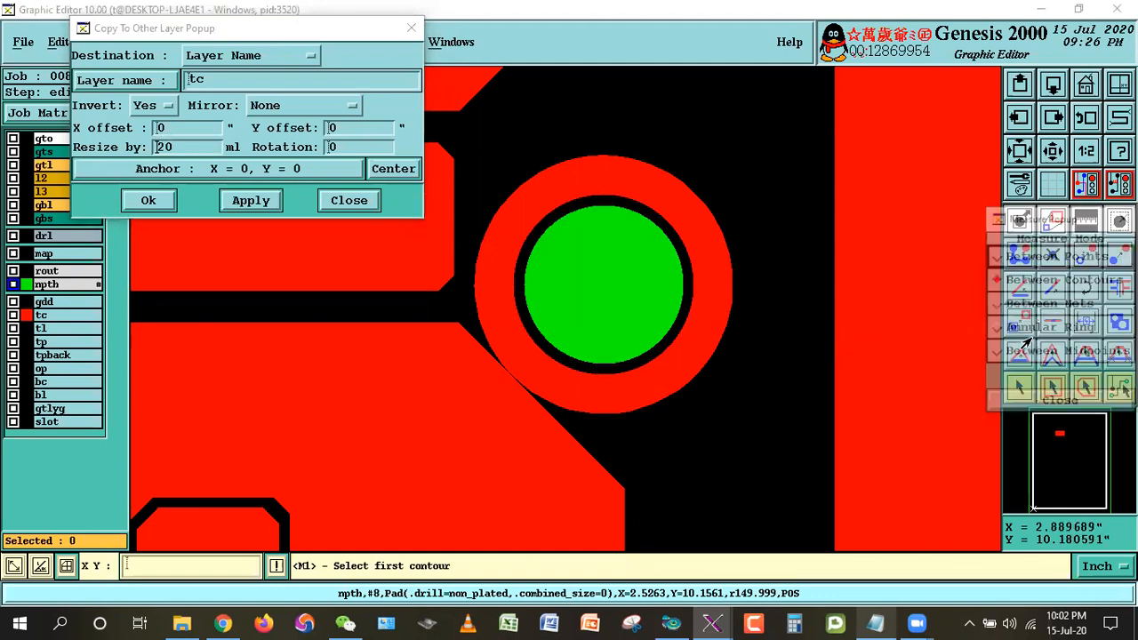
{"action": "left_click", "coordinate": [701, 285]}
{"action": "left_click", "coordinate": [631, 262]}
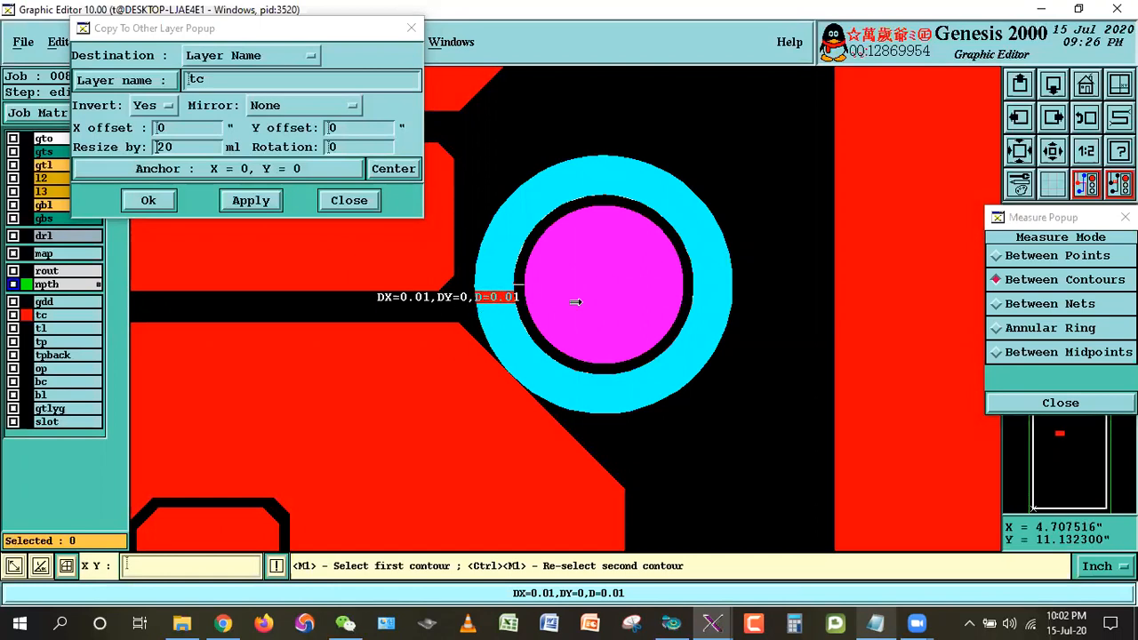
{"action": "left_click", "coordinate": [1055, 403]}
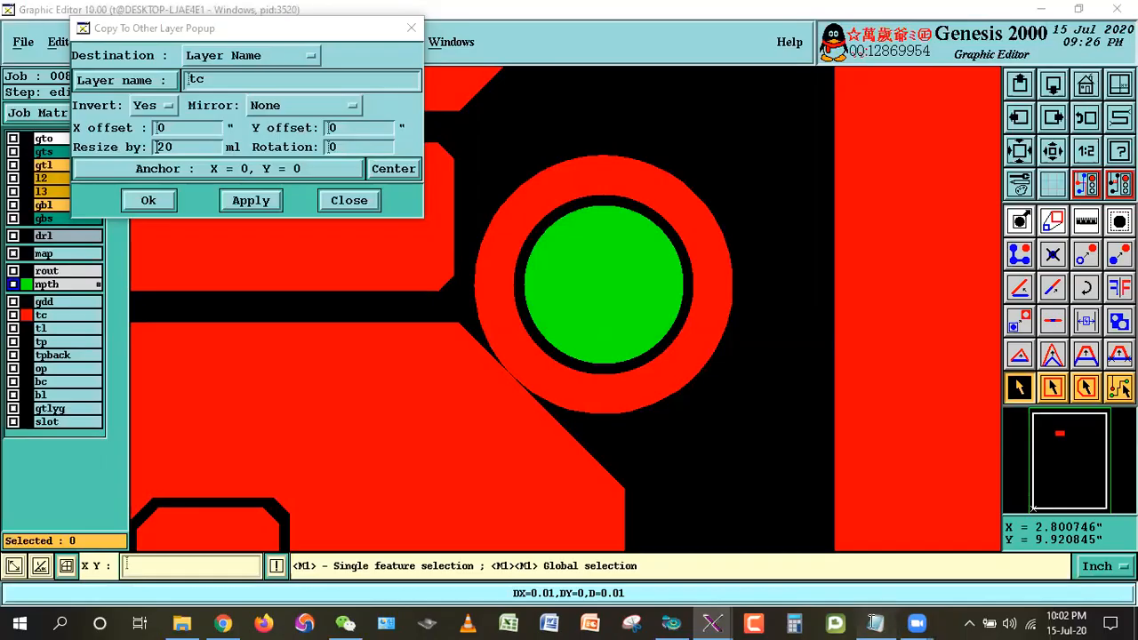
{"action": "key", "text": "alt+Tab"}
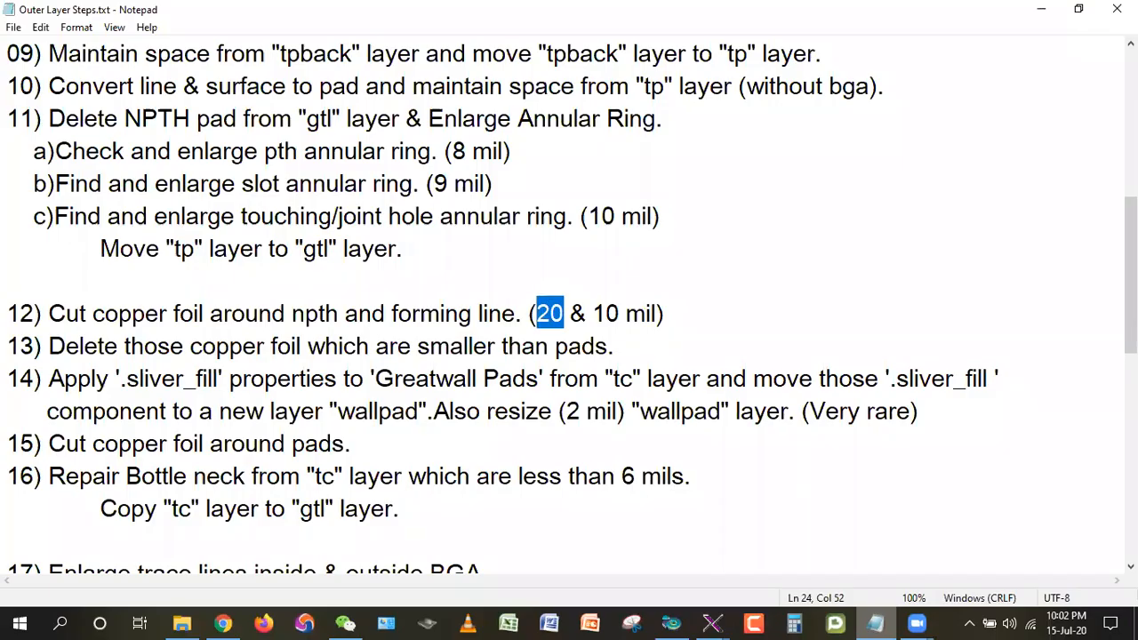
- Switch to Chrome and send a "?" message mentioning a group member in the Night Shift chat on Facebook
{"action": "key", "text": "alt+Tab"}
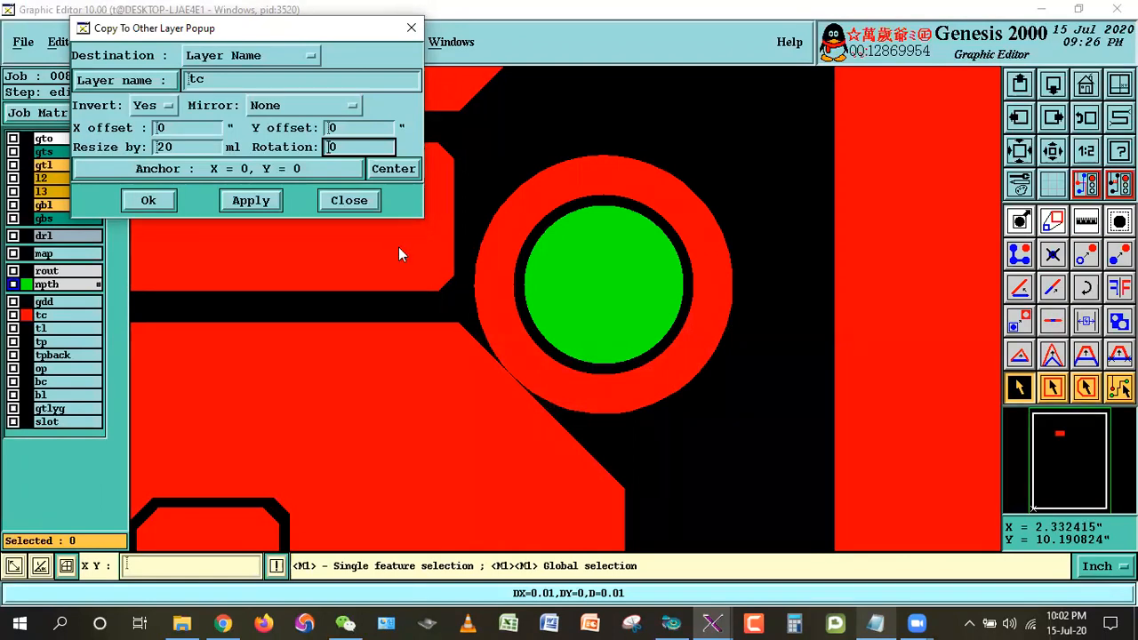
{"action": "left_click", "coordinate": [225, 622]}
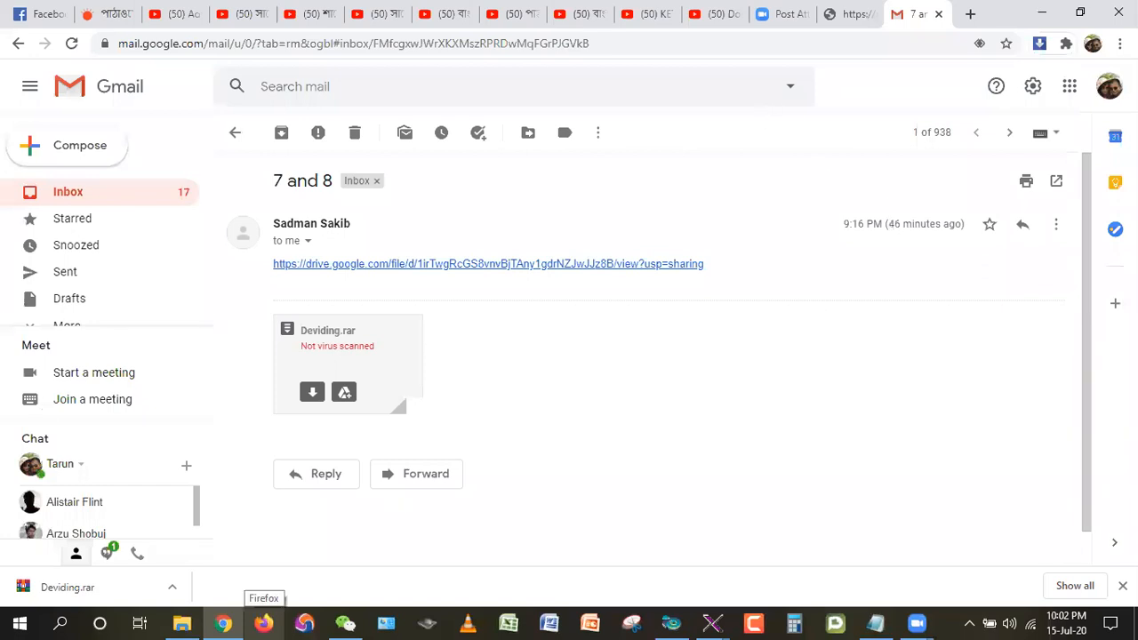
{"action": "left_click", "coordinate": [781, 13]}
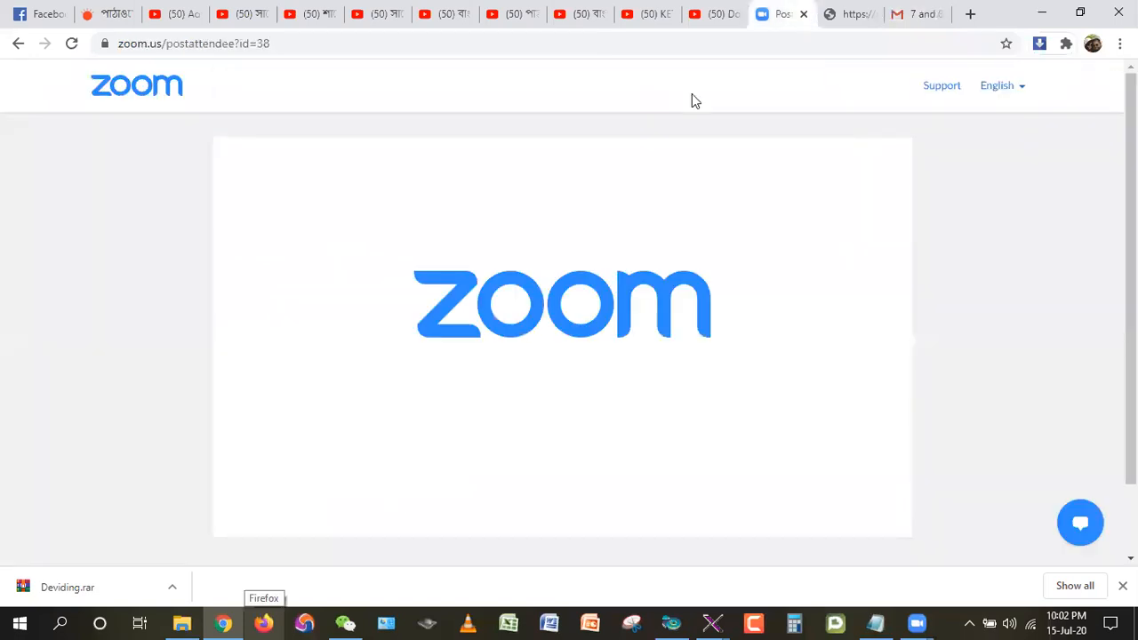
{"action": "left_click", "coordinate": [37, 18]}
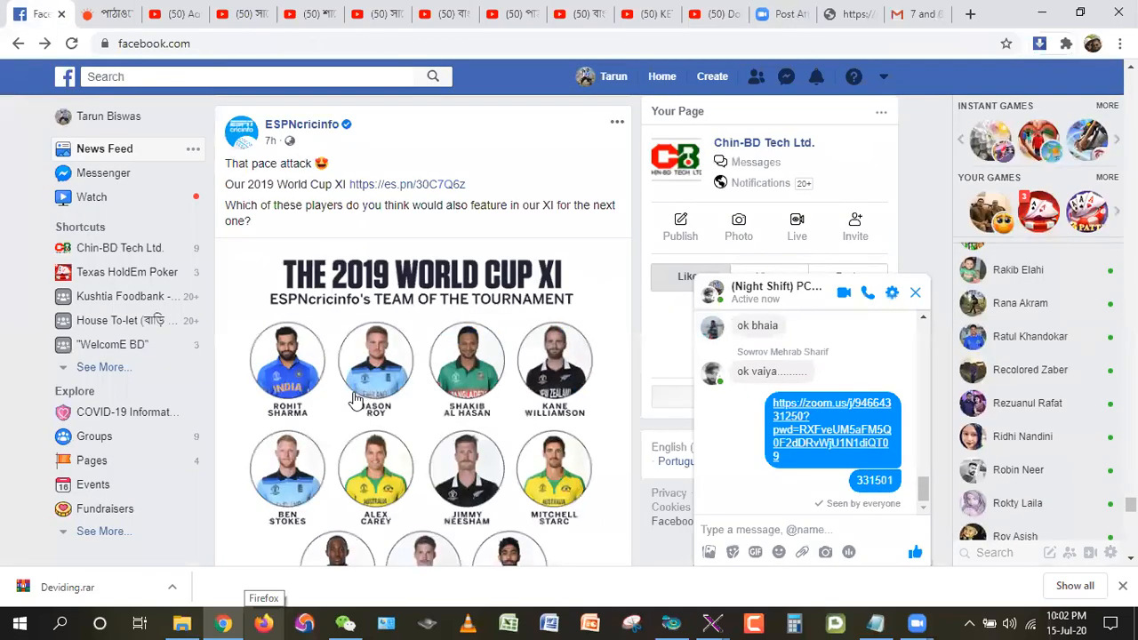
{"action": "left_click", "coordinate": [794, 527]}
{"action": "type", "text": "@"}
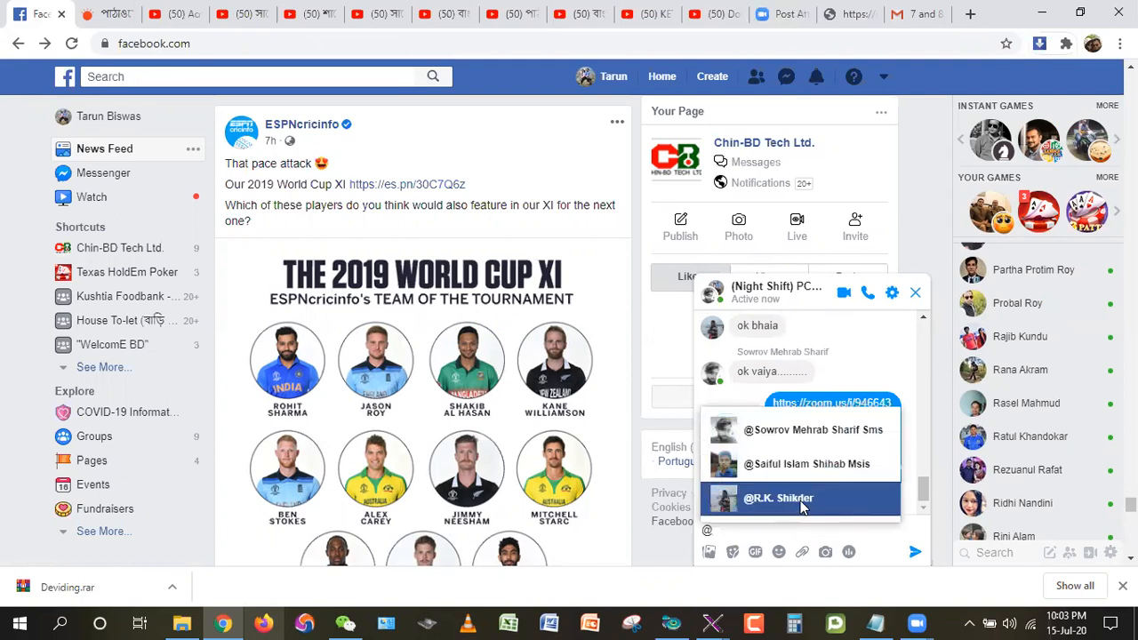
{"action": "left_click", "coordinate": [801, 500]}
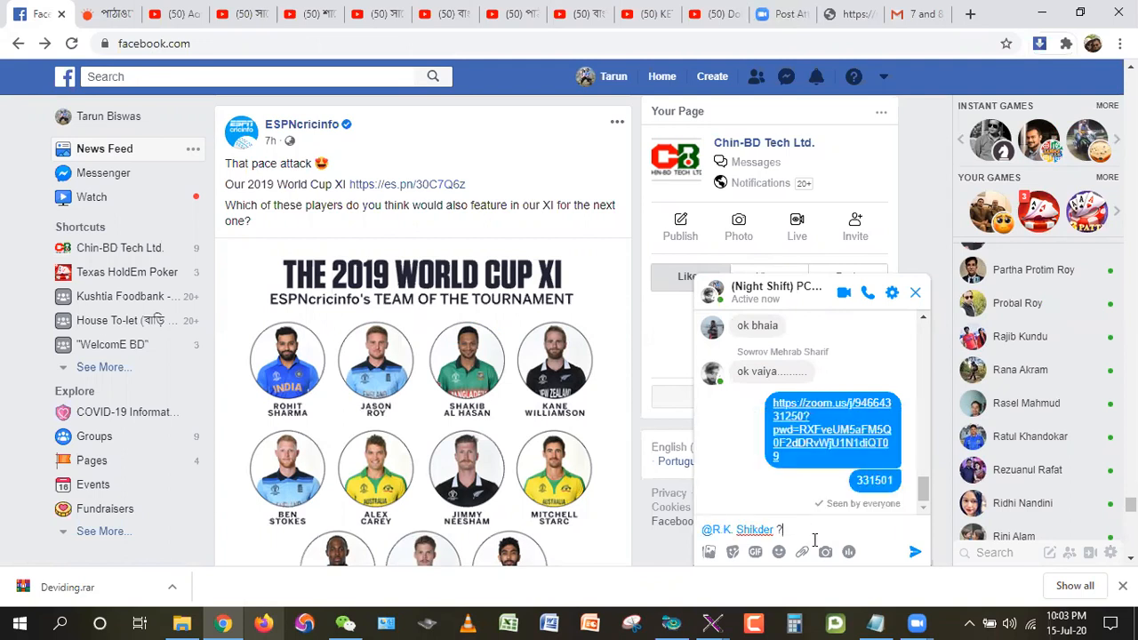
{"action": "key", "text": "Return"}
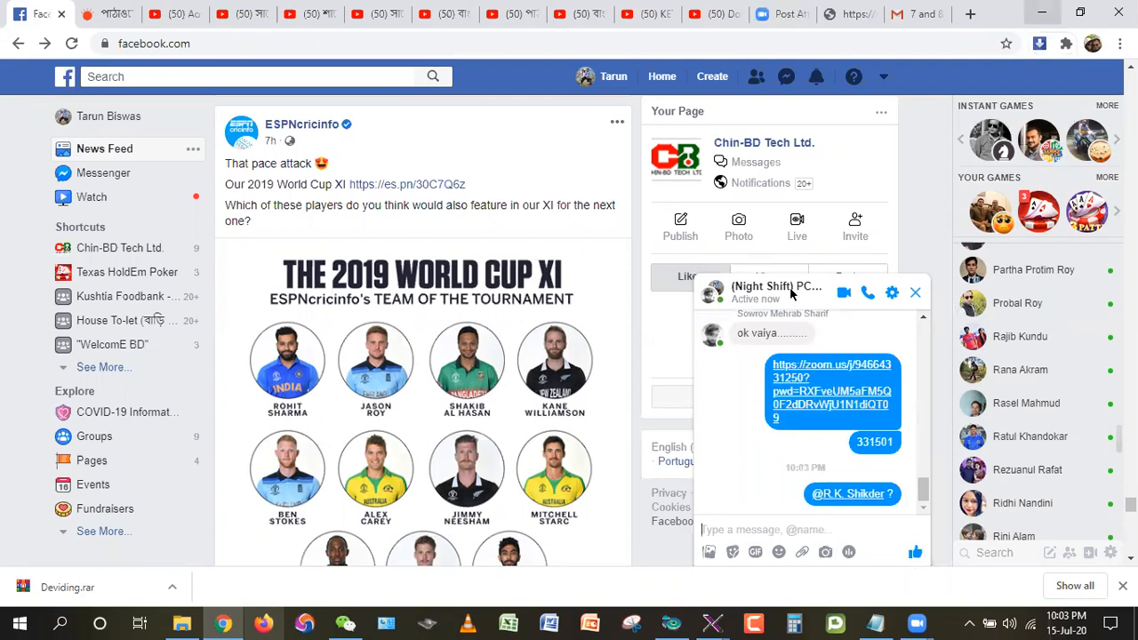
- Switch back to the Genesis Graphic Editor, close the copy settings, and narrow the copper ring around the NPTH hole
{"action": "key", "text": "alt+Tab"}
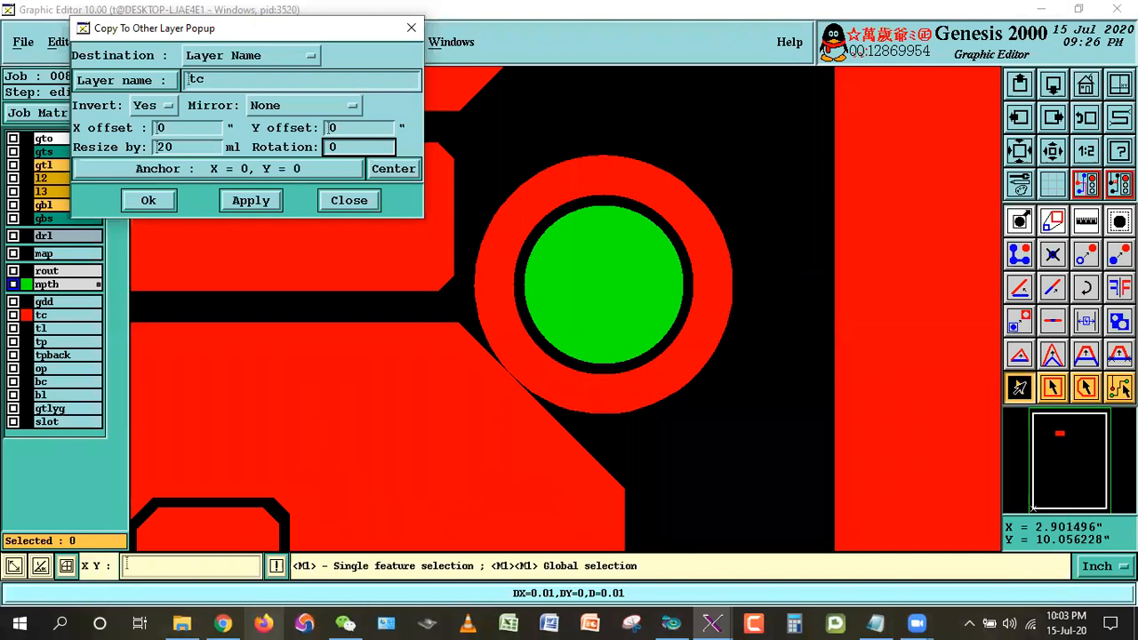
{"action": "left_click", "coordinate": [919, 390]}
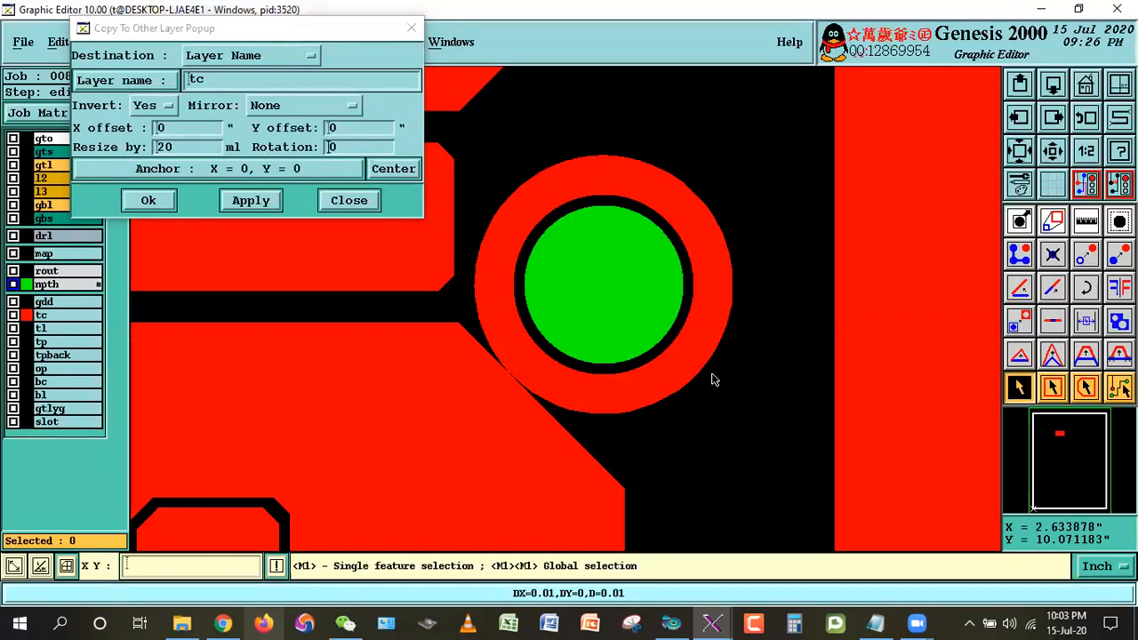
{"action": "left_click", "coordinate": [348, 200]}
{"action": "right_click", "coordinate": [738, 205]}
{"action": "left_click", "coordinate": [737, 198]}
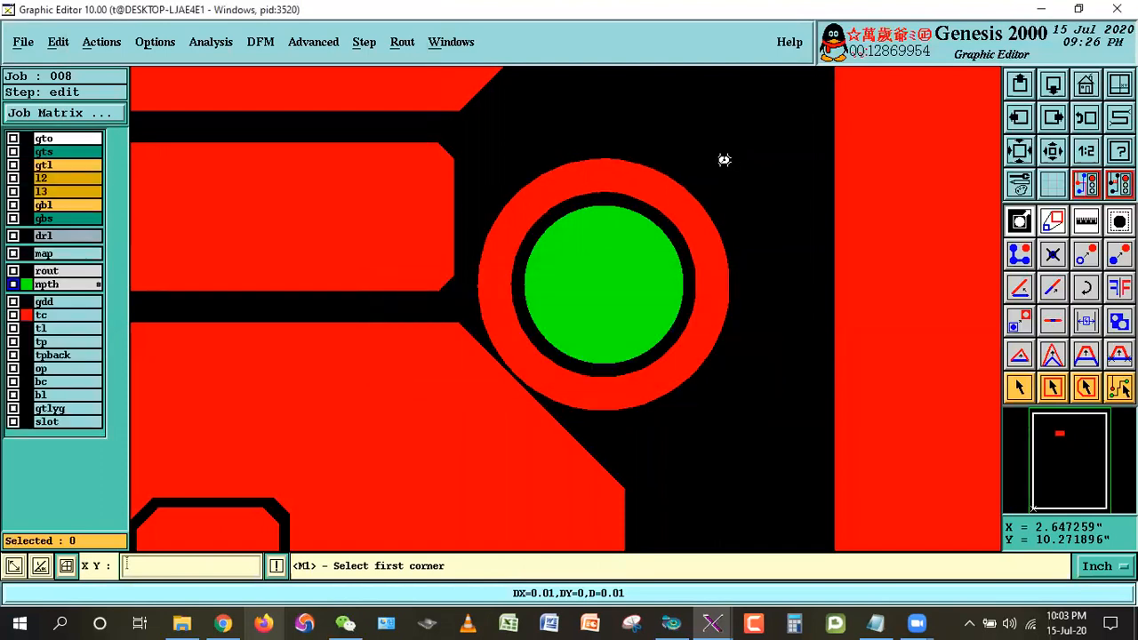
{"action": "key", "text": "Return"}
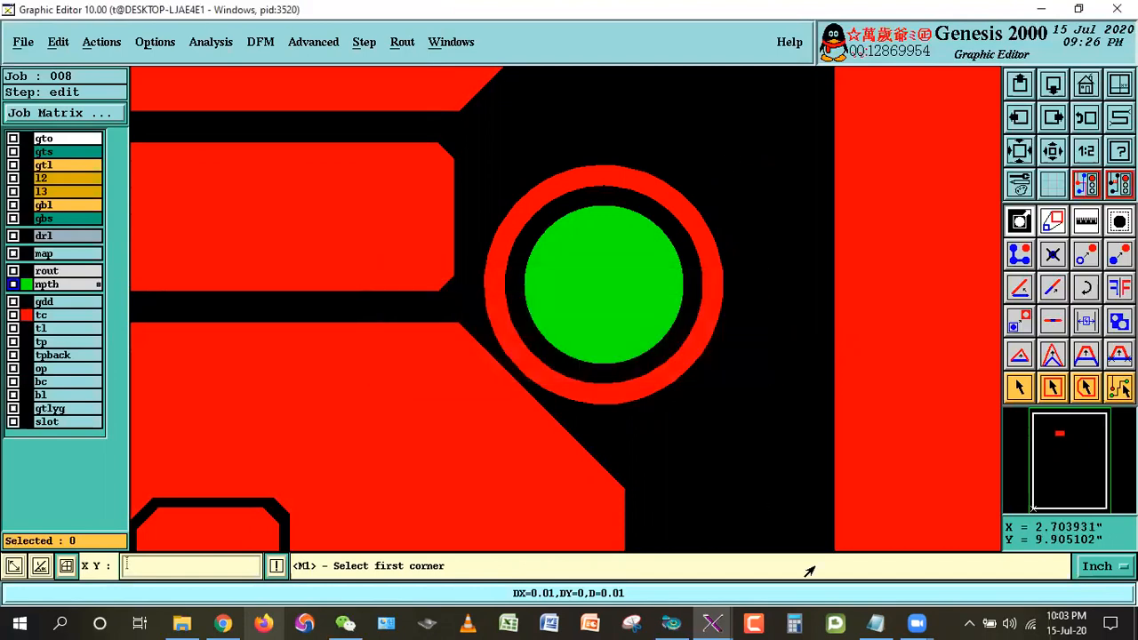
- Check the "Cut copper foil" instruction in item 12 of the Notepad checklist, and return to the Graphic Editor
{"action": "left_click", "coordinate": [876, 623]}
{"action": "left_click_drag", "start_coordinate": [49, 313], "coordinate": [208, 313]}
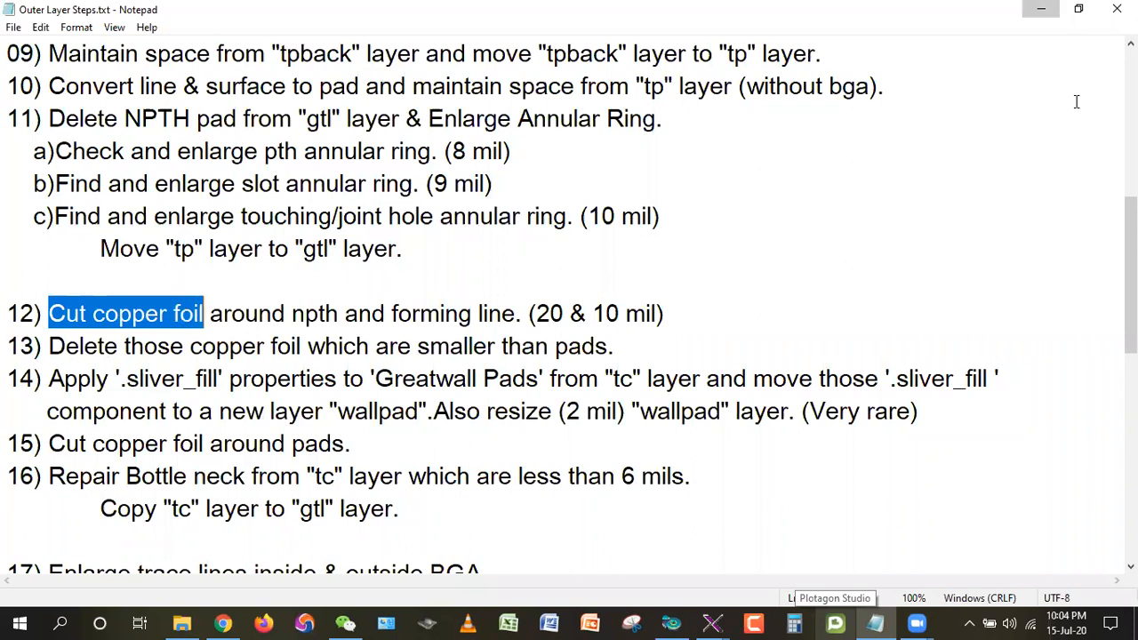
{"action": "left_click", "coordinate": [1041, 9]}
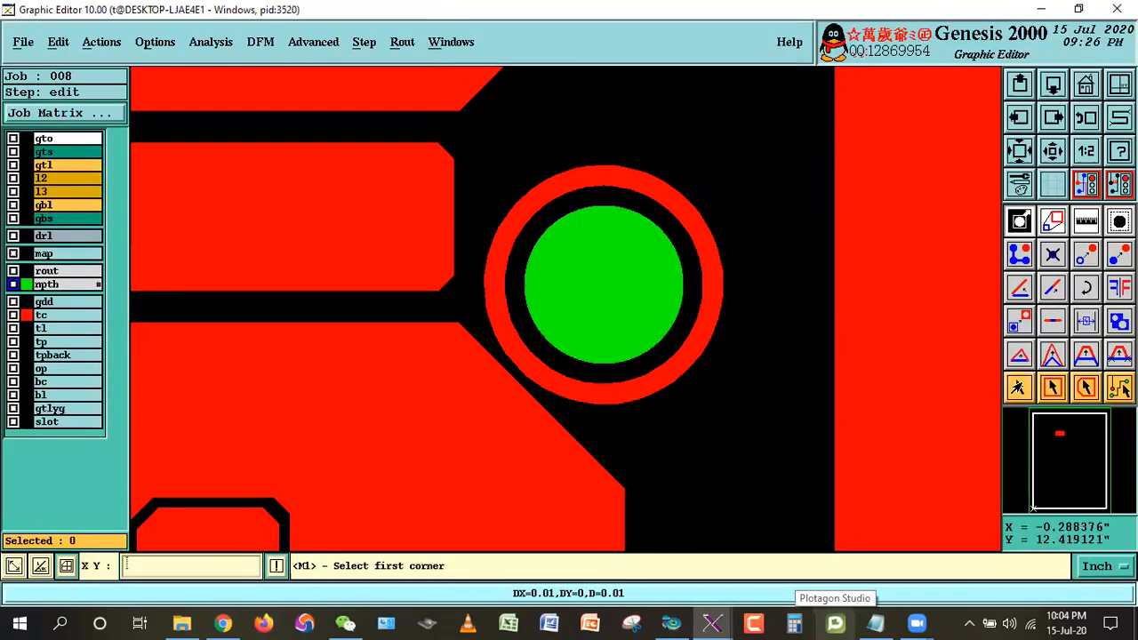
- Copy all NPTH pads across the whole board to the tc layer with Invert set to Yes and a 20 mil resize
{"action": "left_click", "coordinate": [1020, 387]}
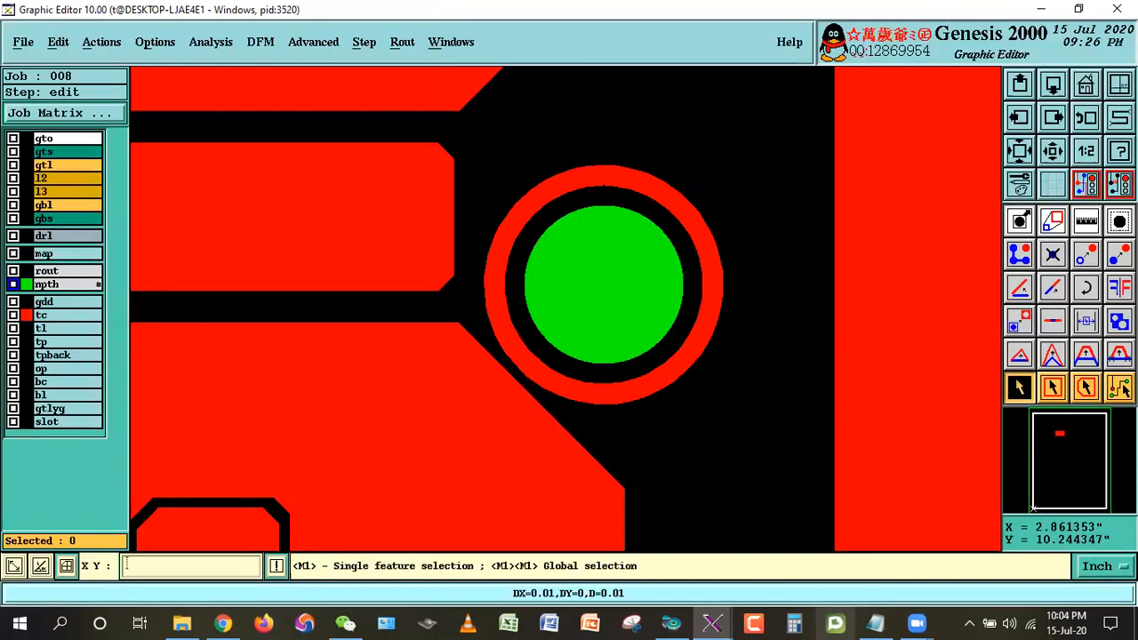
{"action": "key", "text": "Home"}
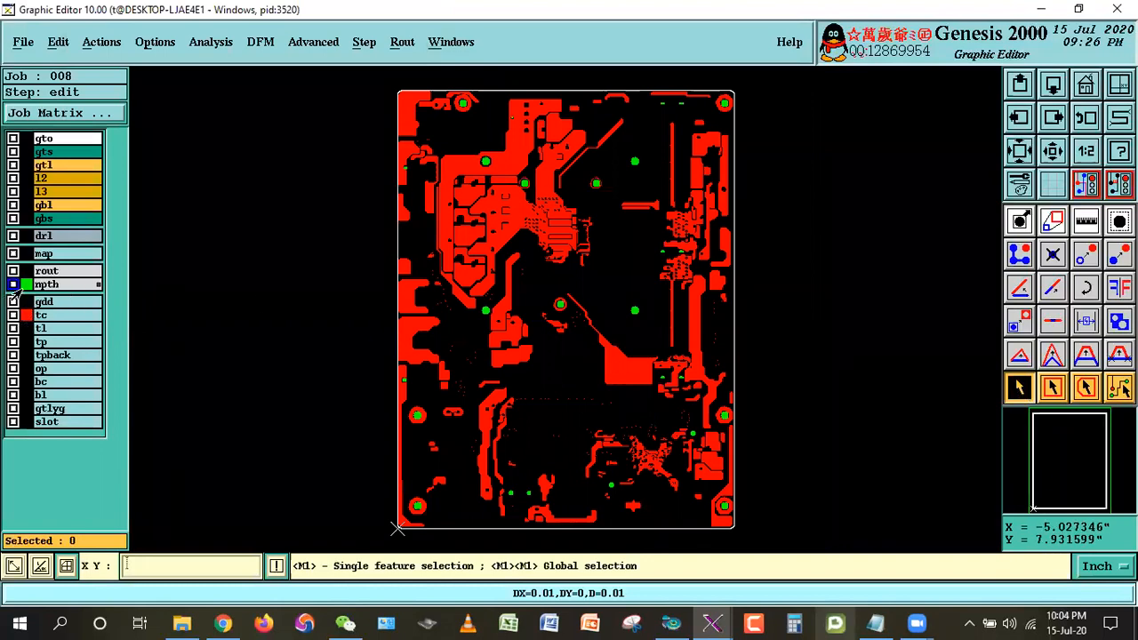
{"action": "left_click", "coordinate": [59, 44]}
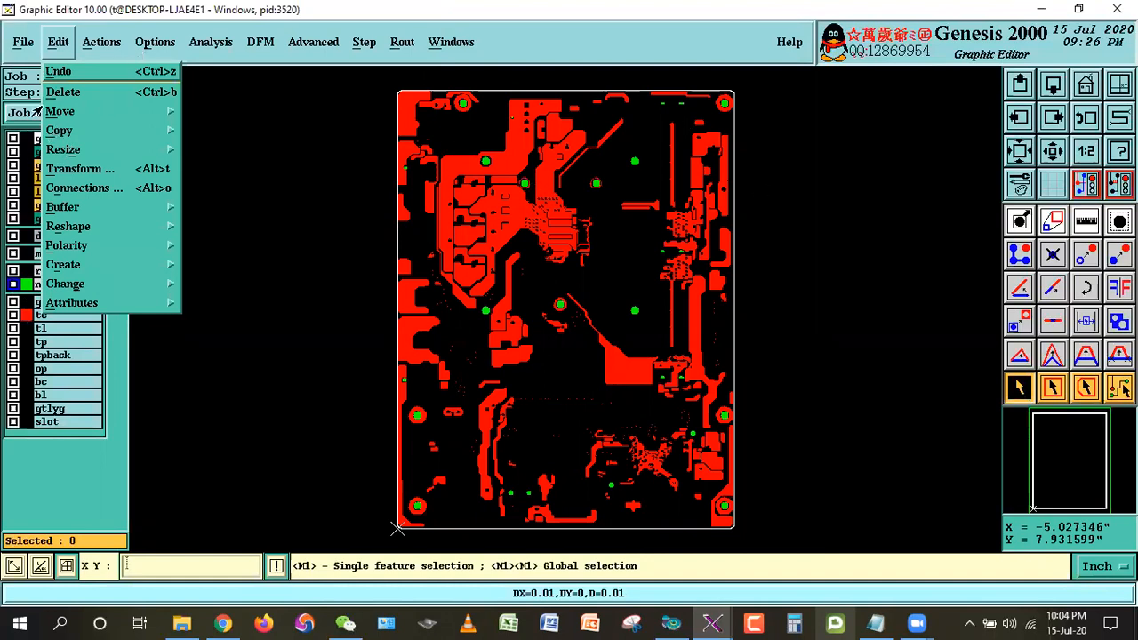
{"action": "mouse_move", "coordinate": [116, 134]}
{"action": "left_click", "coordinate": [229, 156]}
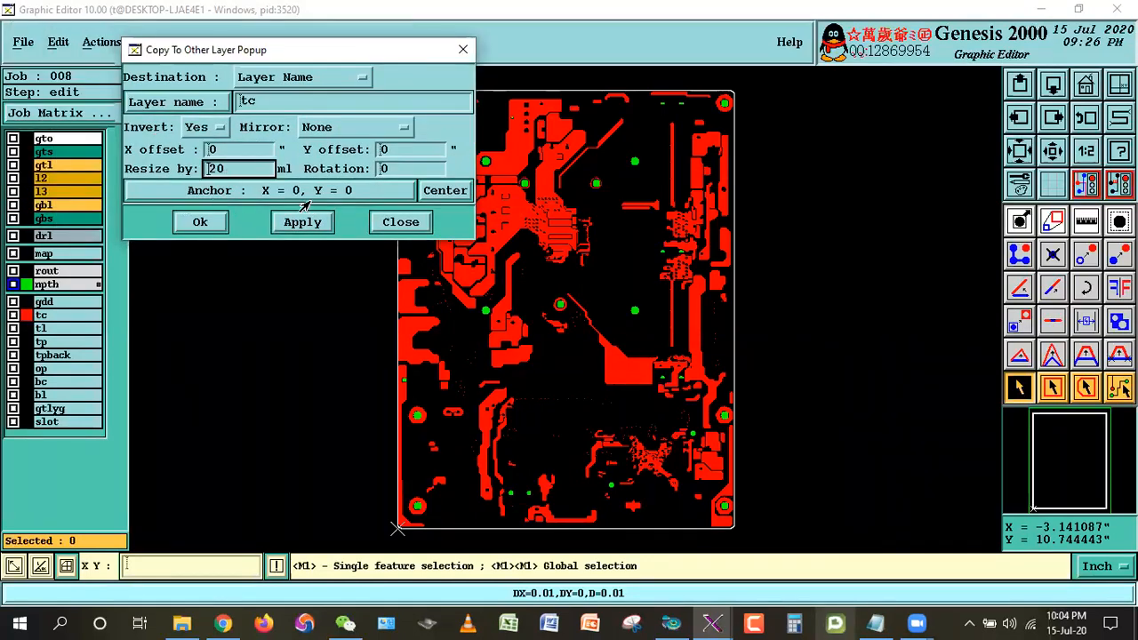
{"action": "left_click", "coordinate": [301, 222]}
{"action": "left_click", "coordinate": [389, 356]}
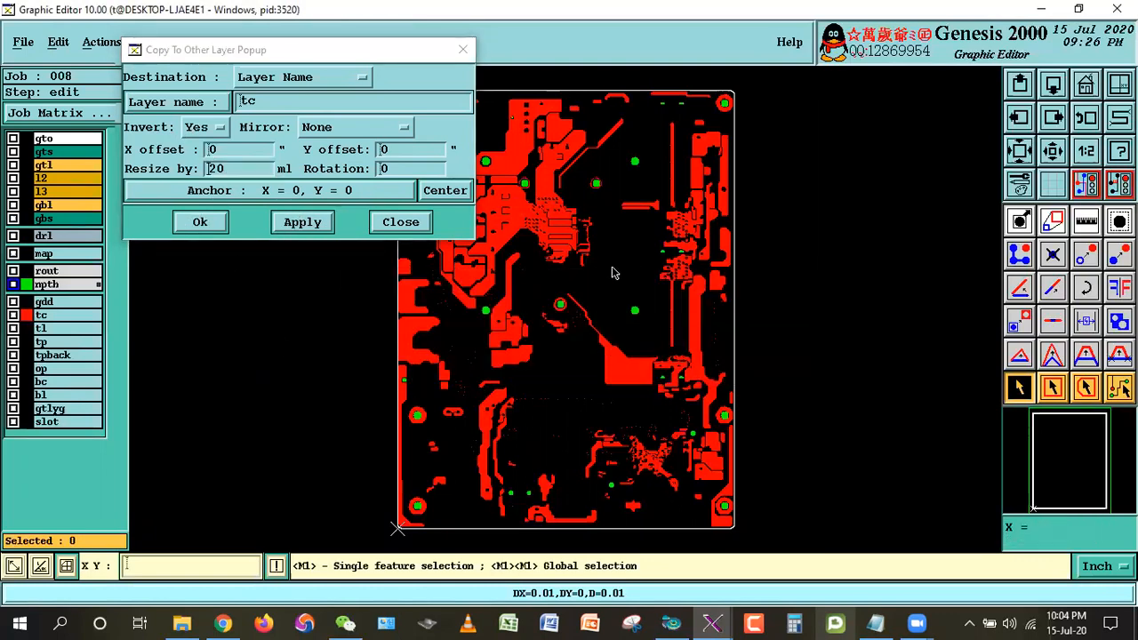
- Switch to the Notepad checklist and highlight the npth, forming line and 10 mil parts of item 12
{"action": "left_click", "coordinate": [876, 623]}
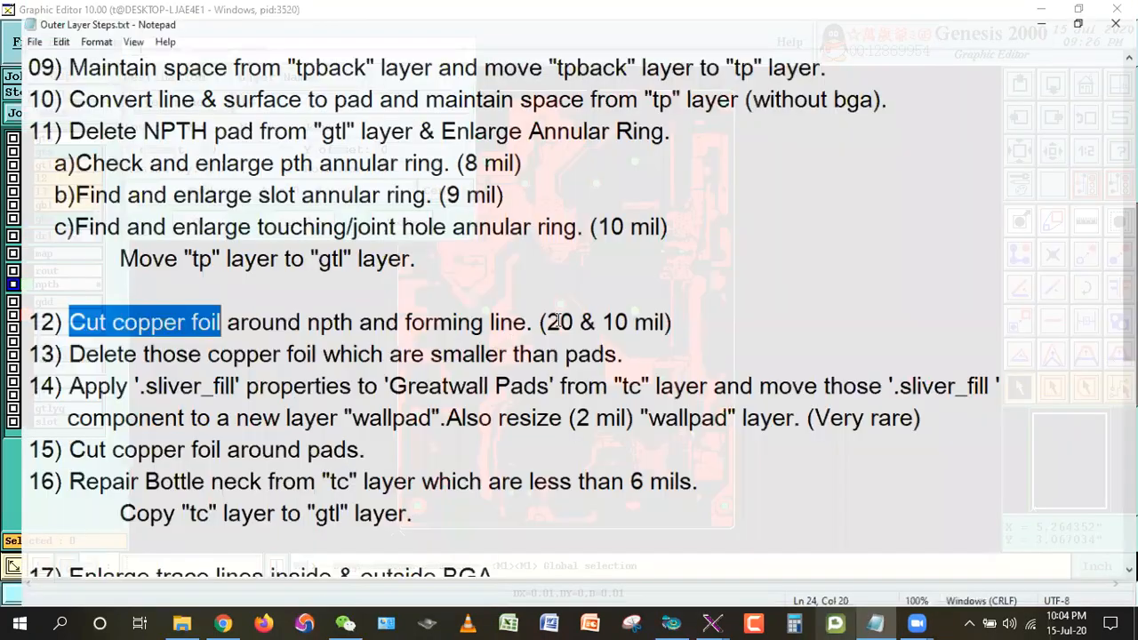
{"action": "left_click_drag", "start_coordinate": [66, 313], "coordinate": [339, 313]}
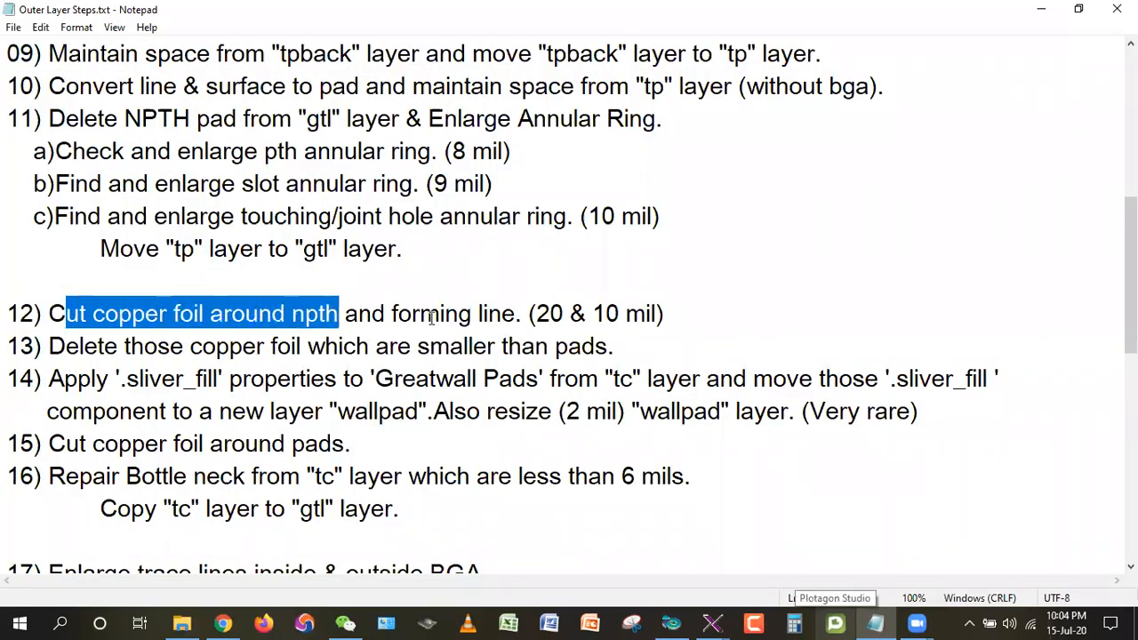
{"action": "left_click_drag", "start_coordinate": [393, 313], "coordinate": [518, 313]}
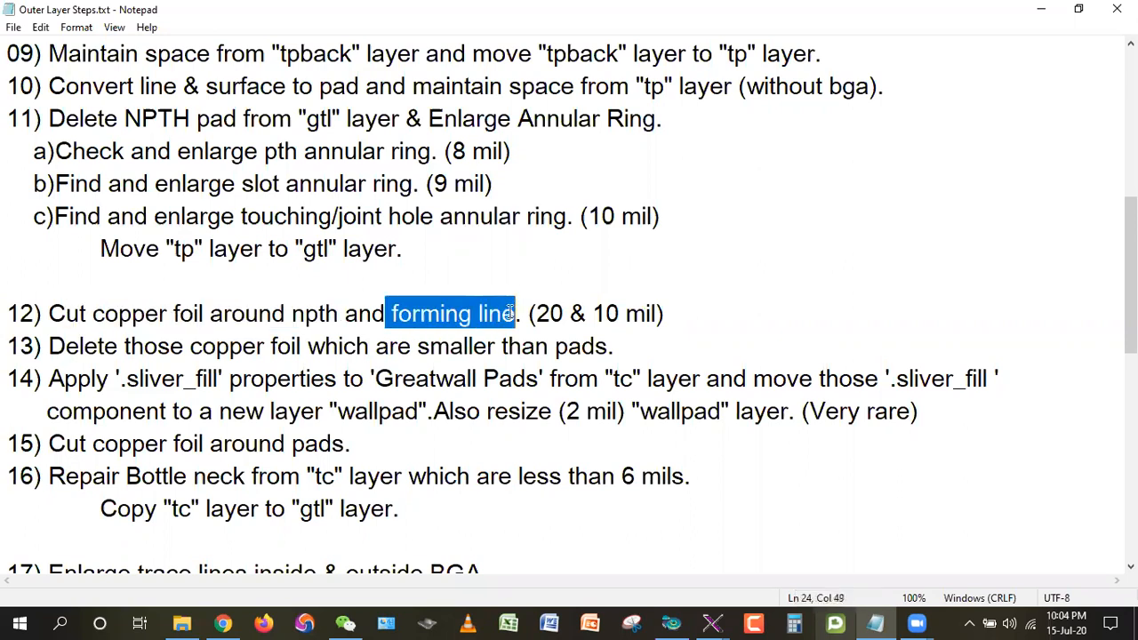
{"action": "left_click_drag", "start_coordinate": [592, 313], "coordinate": [745, 302]}
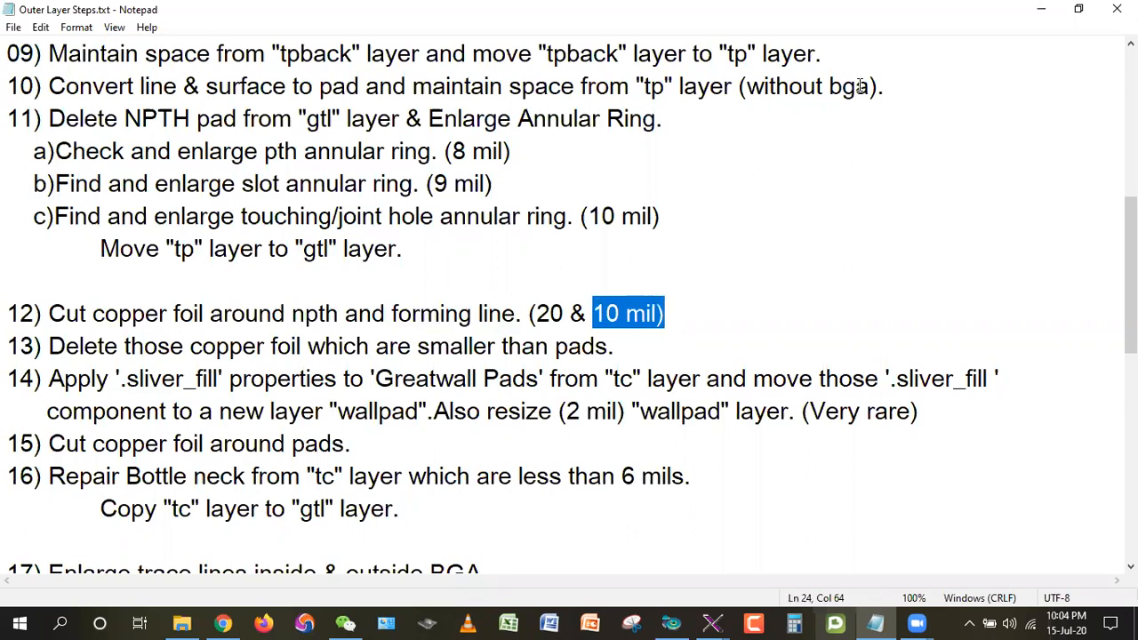
- In the Graphic Editor, display the tl layer in place of tc, and compare it with the Notepad checklist
{"action": "key", "text": "alt+Tab"}
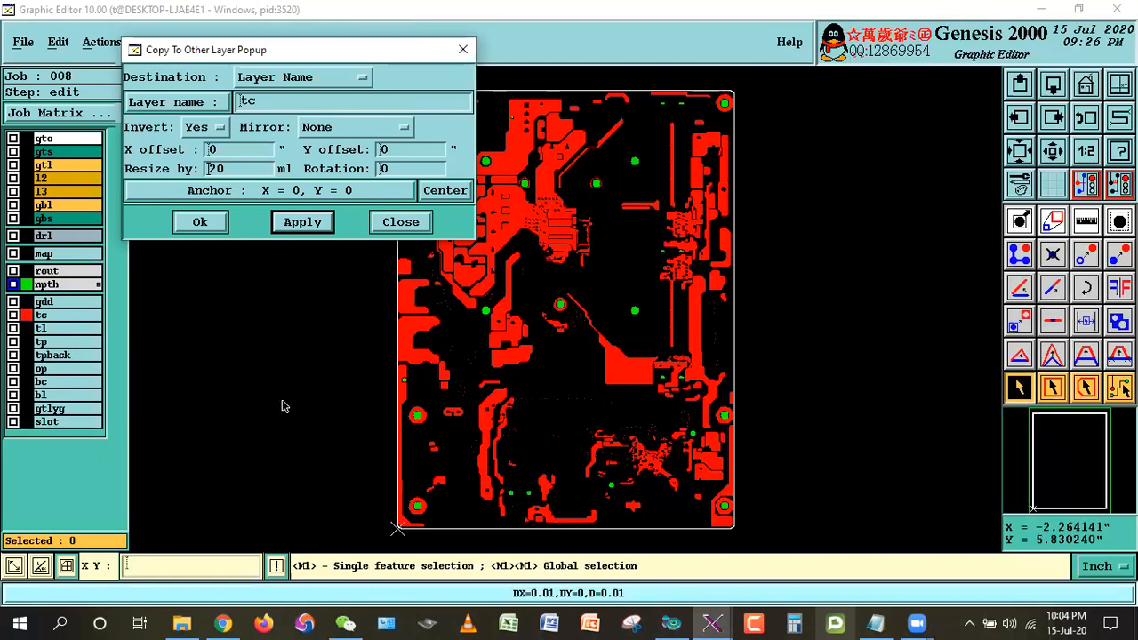
{"action": "left_click", "coordinate": [61, 315]}
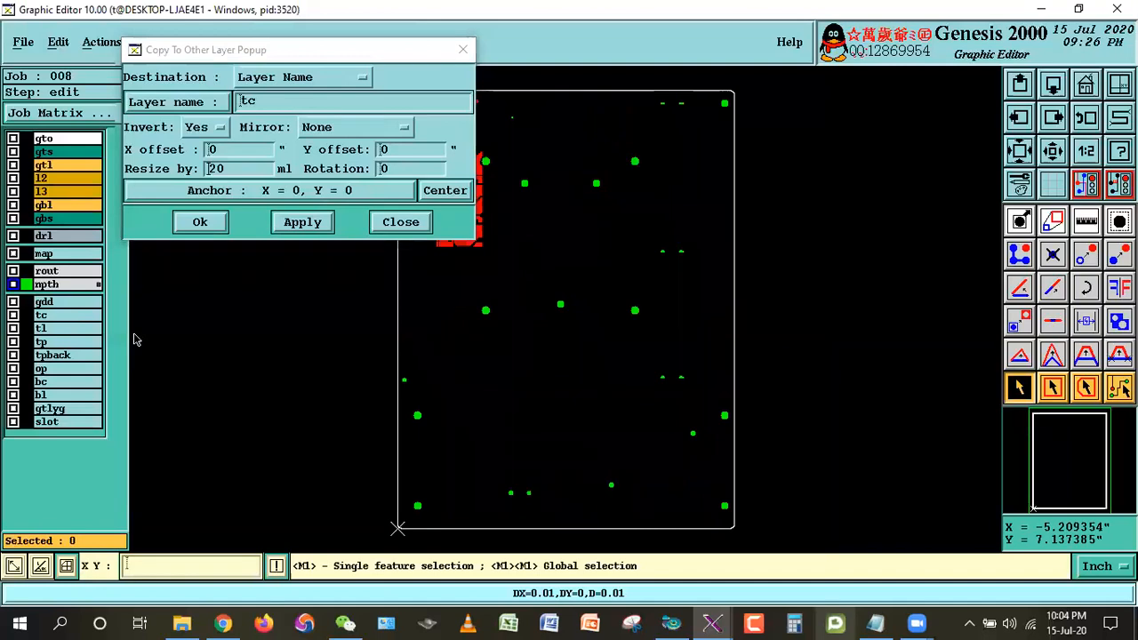
{"action": "left_click", "coordinate": [41, 328]}
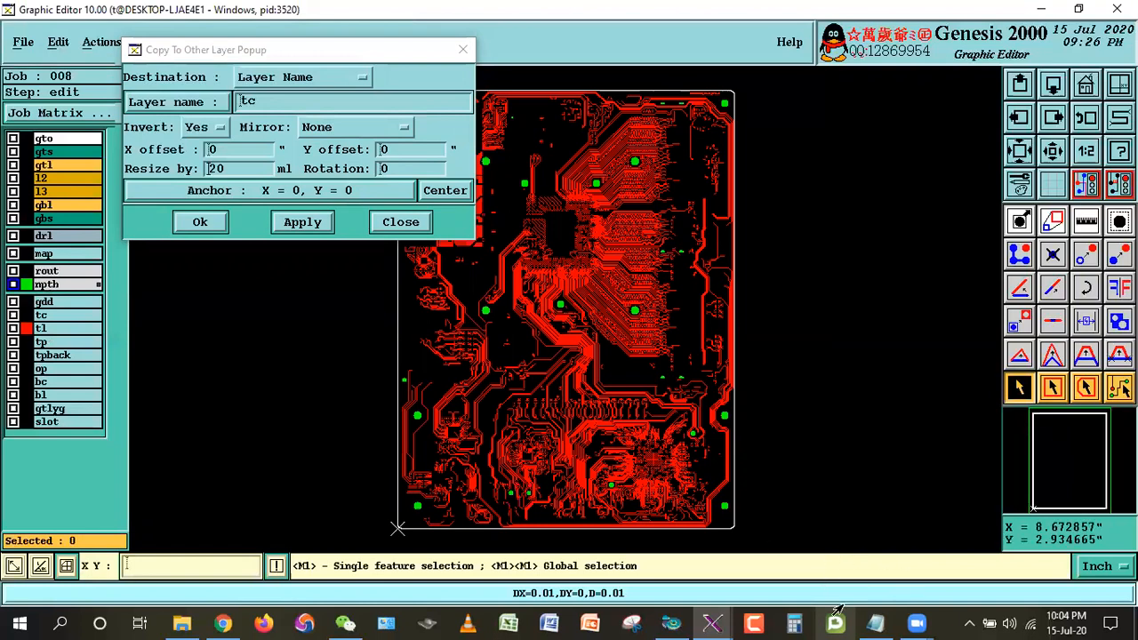
{"action": "left_click", "coordinate": [867, 619]}
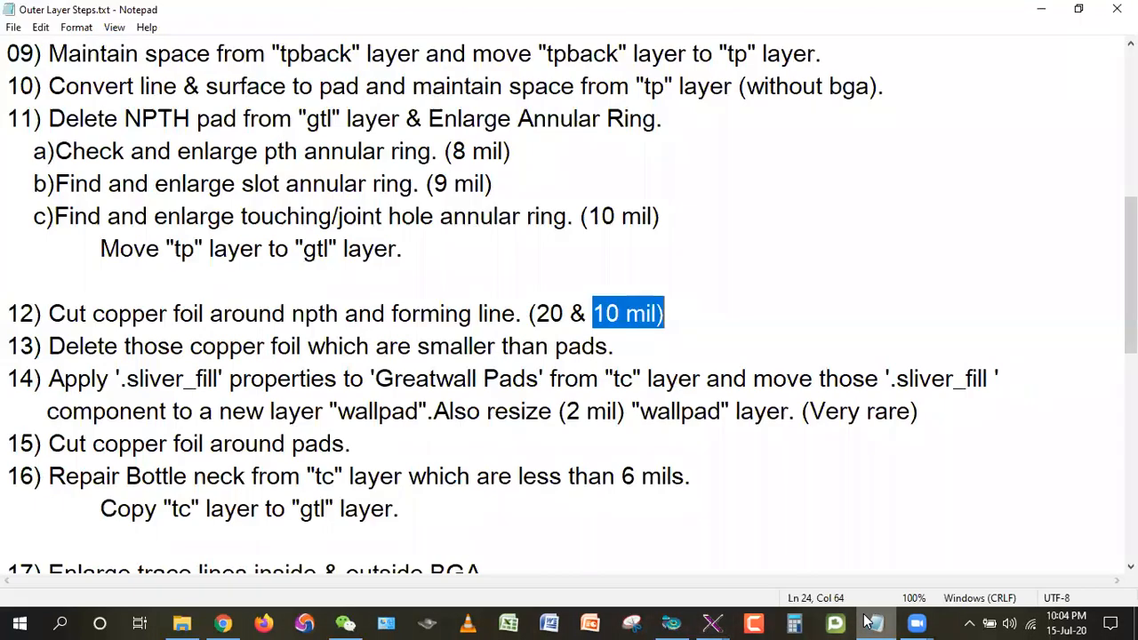
{"action": "left_click", "coordinate": [867, 619]}
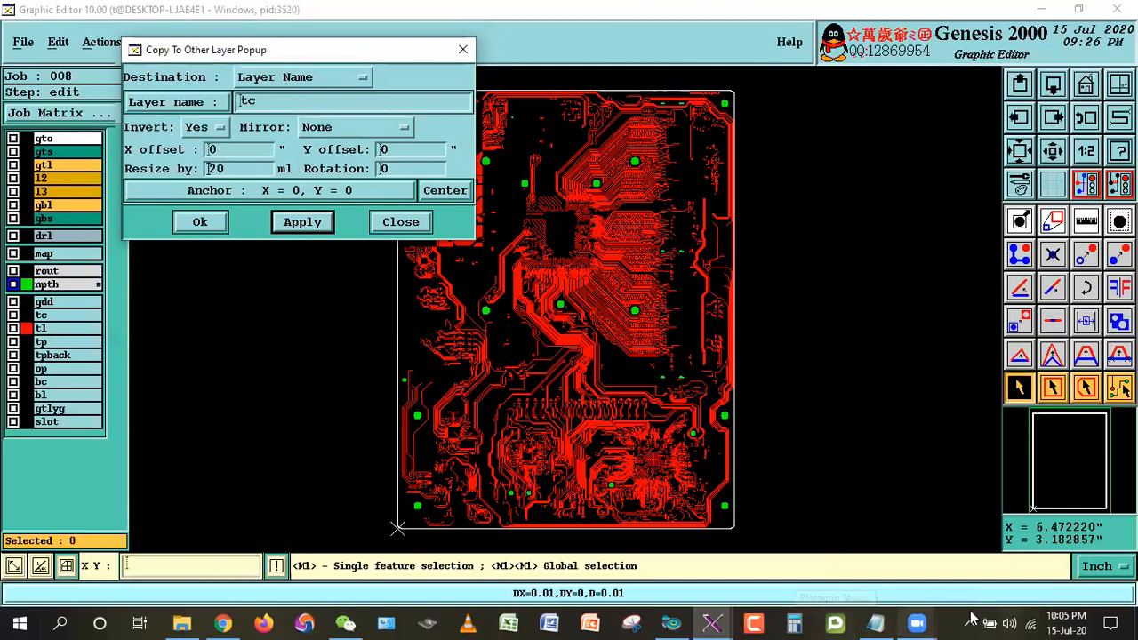
{"action": "left_click", "coordinate": [529, 378]}
{"action": "key", "text": "alt+Tab"}
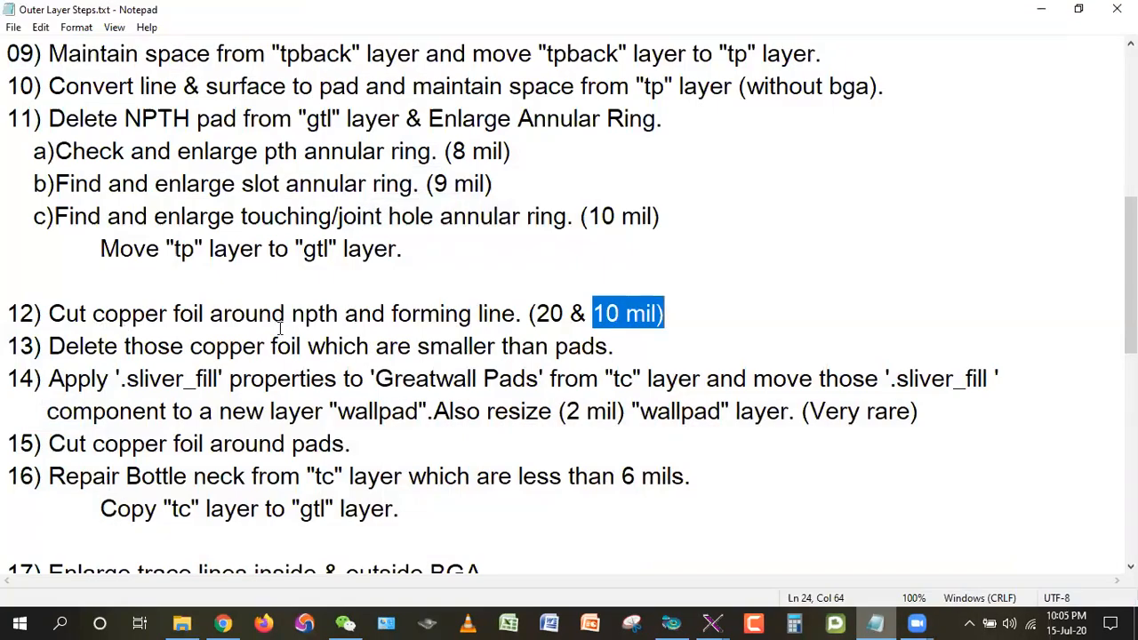
- Examine the npth and forming line wording of checklist item 12 by highlighting its parts
{"action": "left_click_drag", "start_coordinate": [340, 313], "coordinate": [48, 345]}
{"action": "left_click_drag", "start_coordinate": [402, 313], "coordinate": [411, 346]}
{"action": "left_click", "coordinate": [397, 314]}
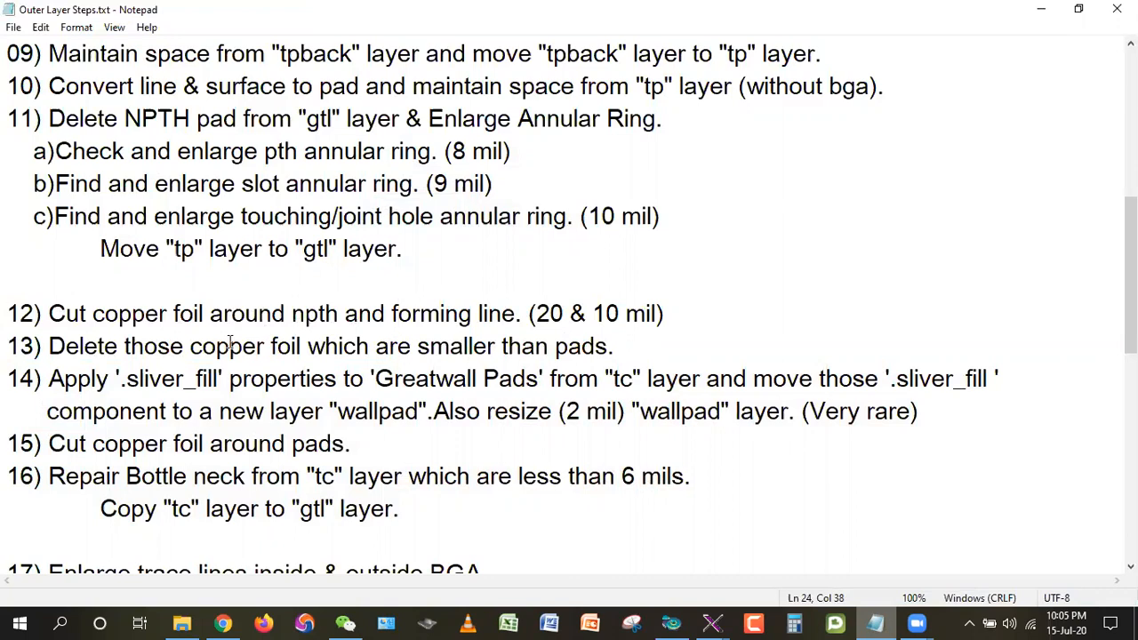
{"action": "left_click_drag", "start_coordinate": [397, 313], "coordinate": [564, 313]}
{"action": "left_click", "coordinate": [667, 313]}
{"action": "left_click_drag", "start_coordinate": [389, 313], "coordinate": [1047, 337]}
{"action": "key", "text": "Up"}
- Remove "npth and" from checklist item 12 and enter the same words again
{"action": "left_click_drag", "start_coordinate": [292, 314], "coordinate": [384, 318]}
{"action": "right_click", "coordinate": [373, 318]}
{"action": "left_click", "coordinate": [425, 351]}
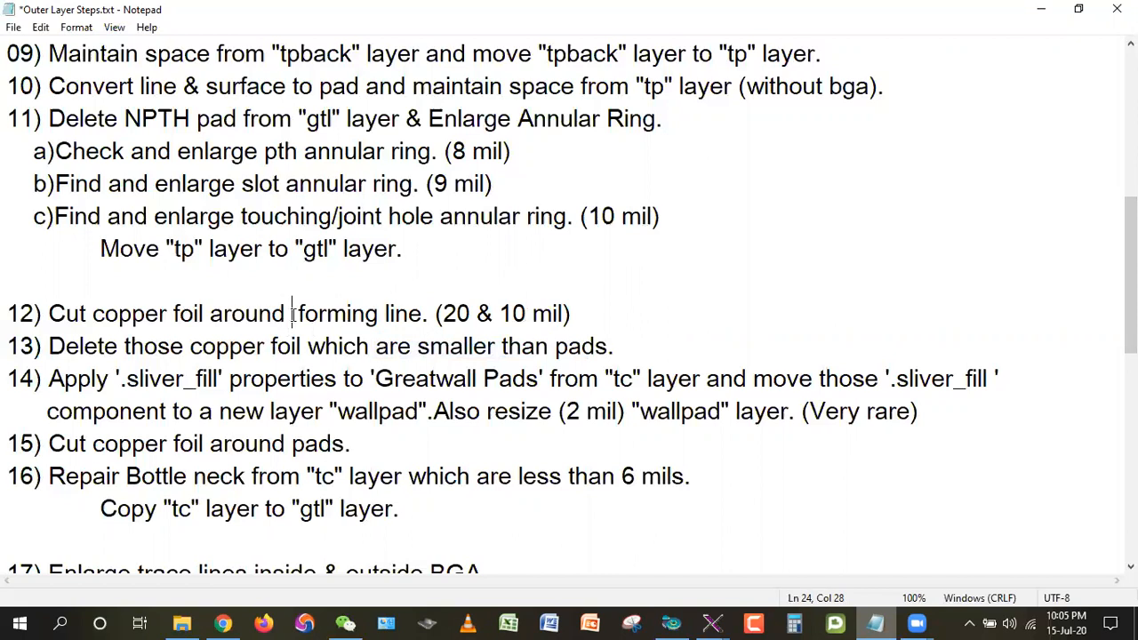
{"action": "type", "text": "npth and"}
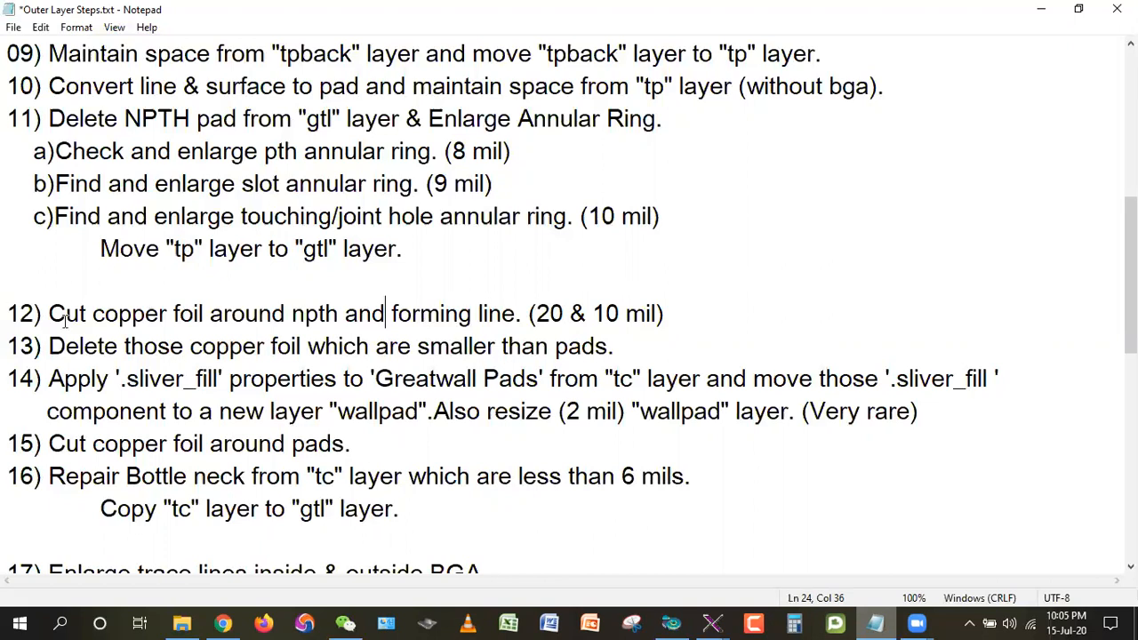
- Highlight the phrase "Cut copper foil around npth" in checklist item 12 to review it part by part
{"action": "left_click_drag", "start_coordinate": [42, 320], "coordinate": [338, 320]}
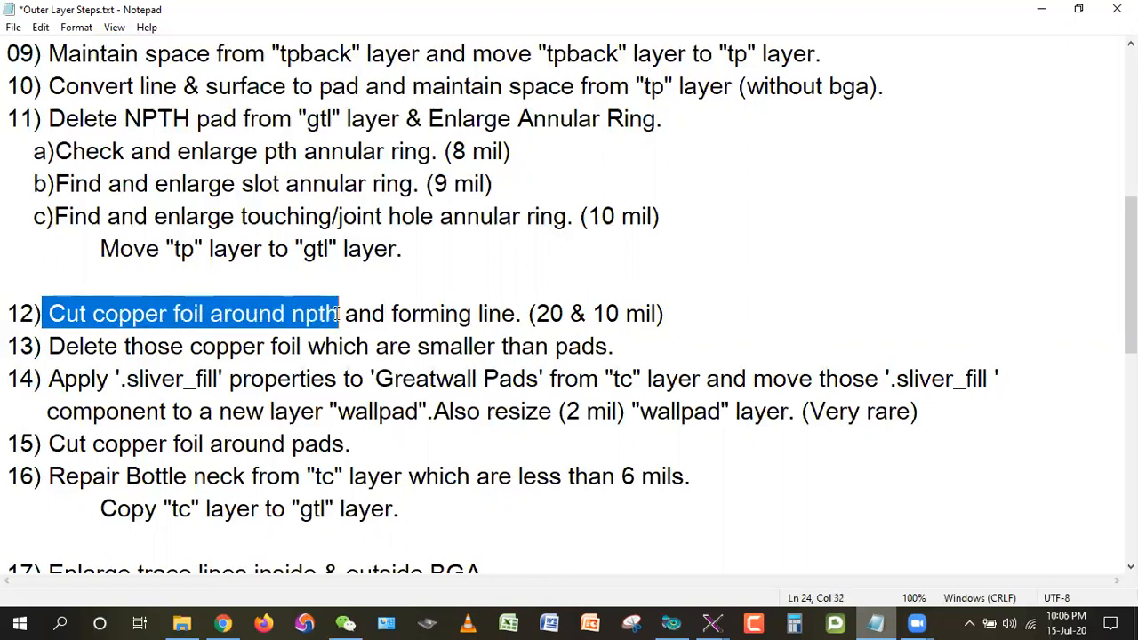
{"action": "left_click", "coordinate": [218, 320]}
{"action": "left_click_drag", "start_coordinate": [41, 320], "coordinate": [168, 318]}
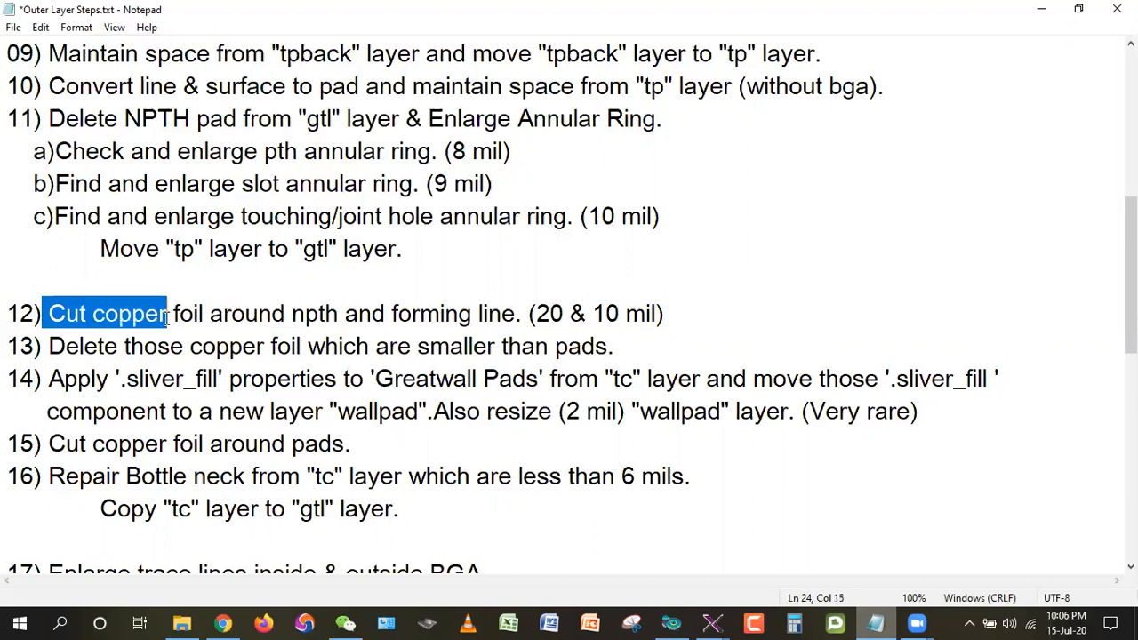
{"action": "left_click", "coordinate": [122, 319]}
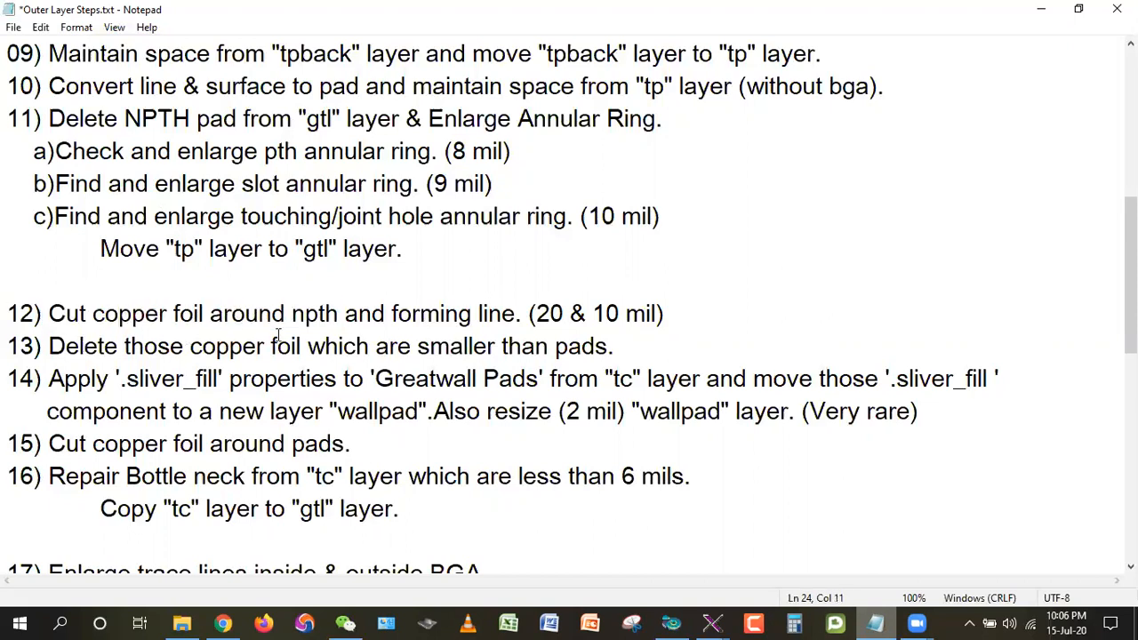
{"action": "left_click_drag", "start_coordinate": [270, 317], "coordinate": [327, 318]}
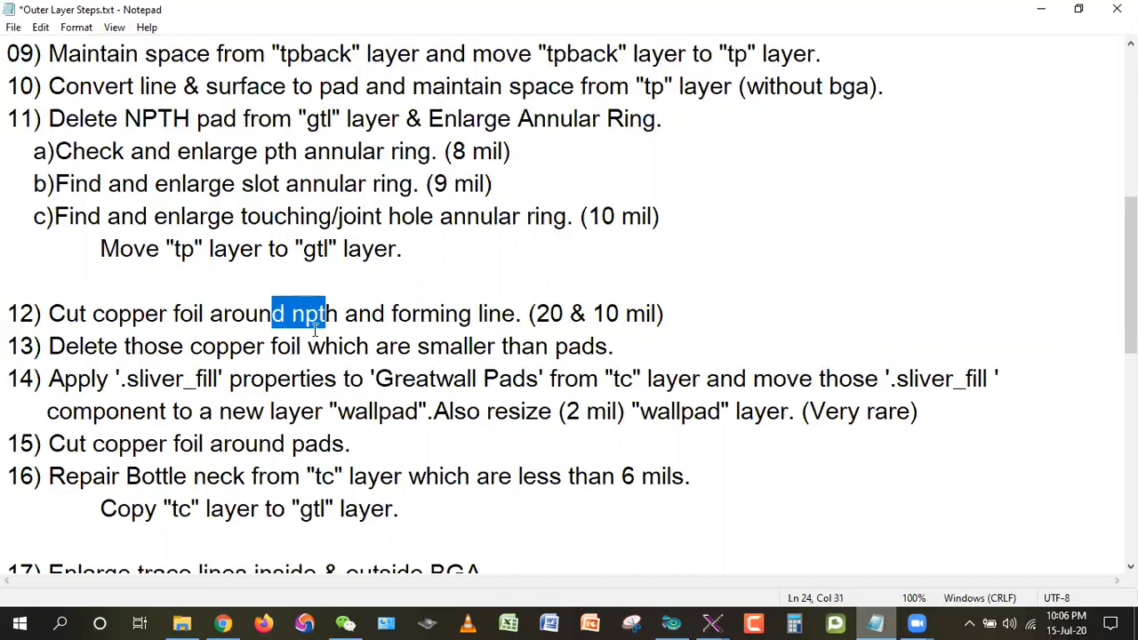
- Highlight the 20 mil value in checklist item 12 for review, and switch back to the Graphic Editor
{"action": "left_click", "coordinate": [141, 318]}
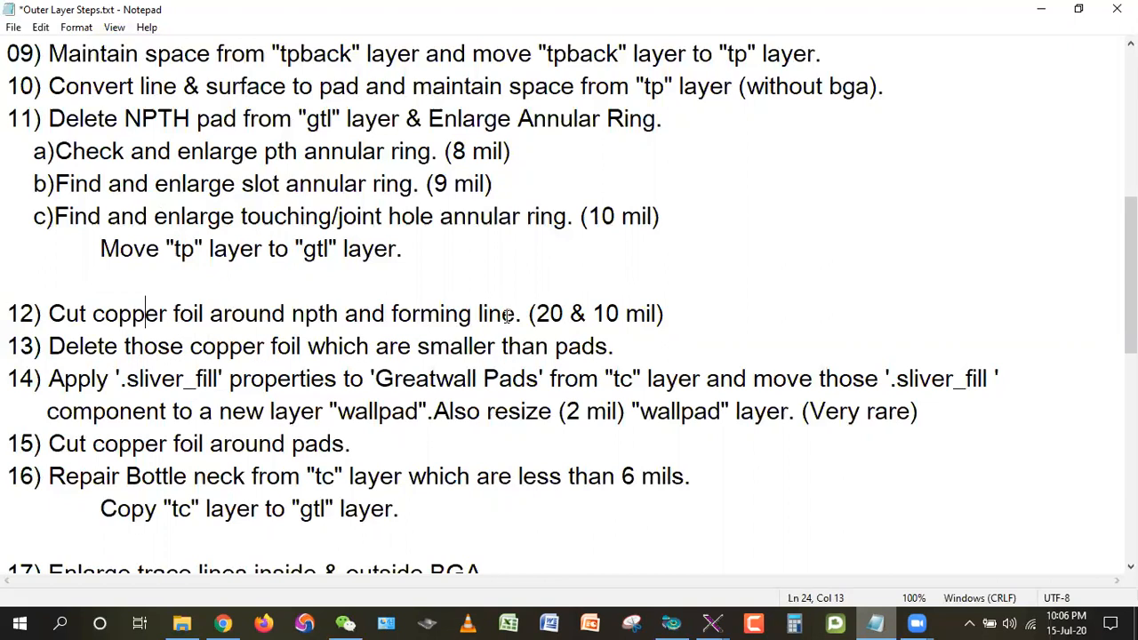
{"action": "left_click_drag", "start_coordinate": [564, 314], "coordinate": [515, 315]}
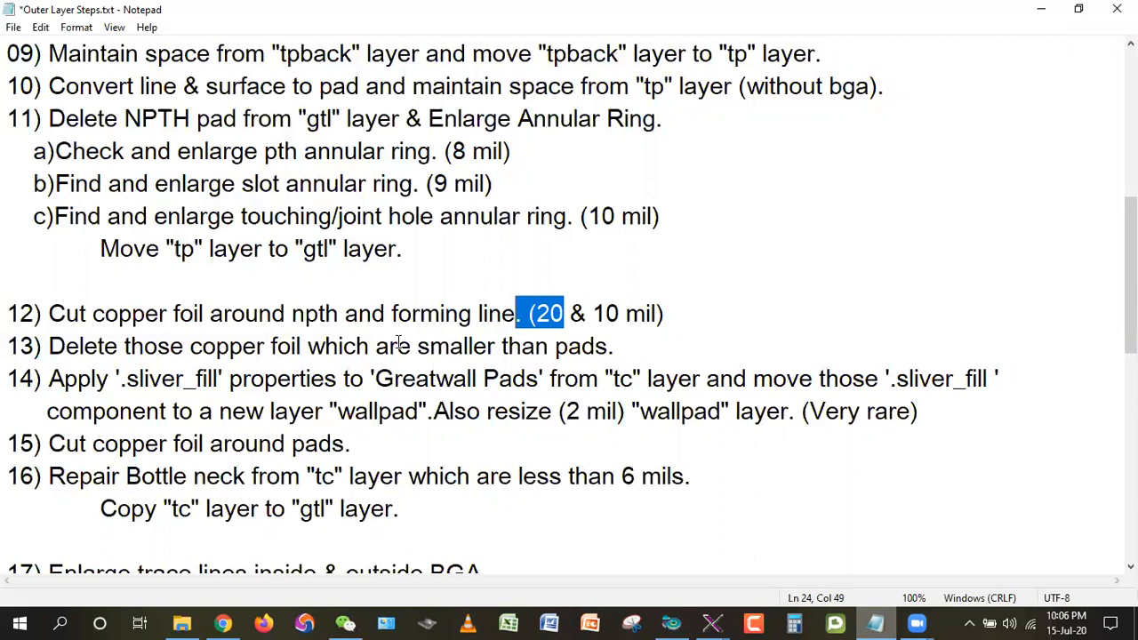
{"action": "left_click", "coordinate": [1042, 9]}
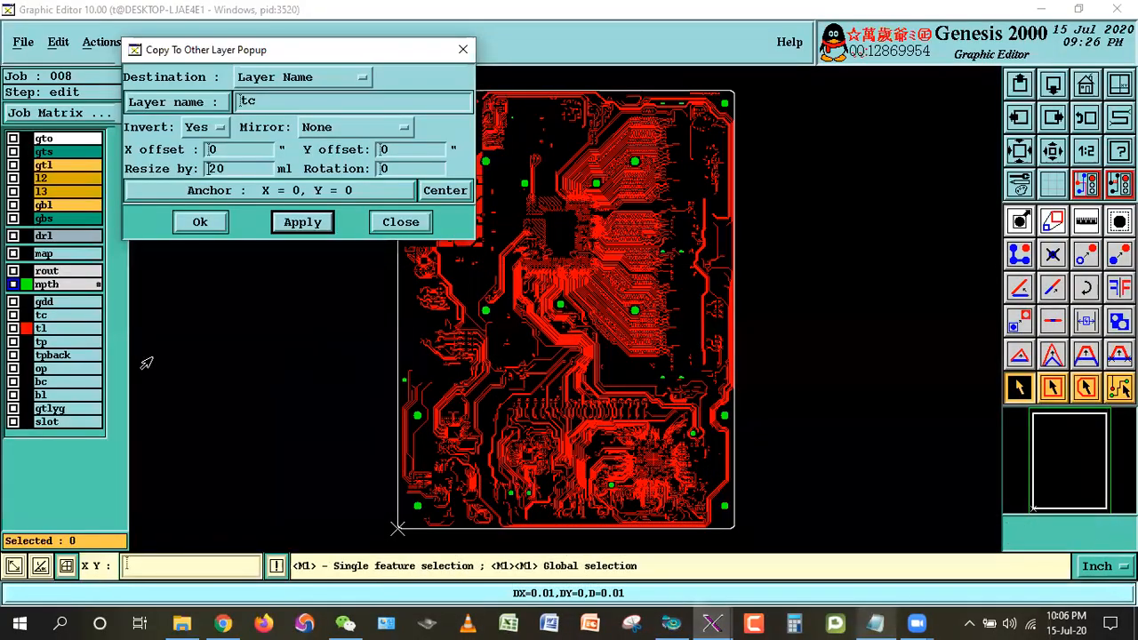
- Hide the npth layer so only tl is displayed, inspect its trace features, and compare with the Notepad checklist
{"action": "left_click", "coordinate": [53, 284]}
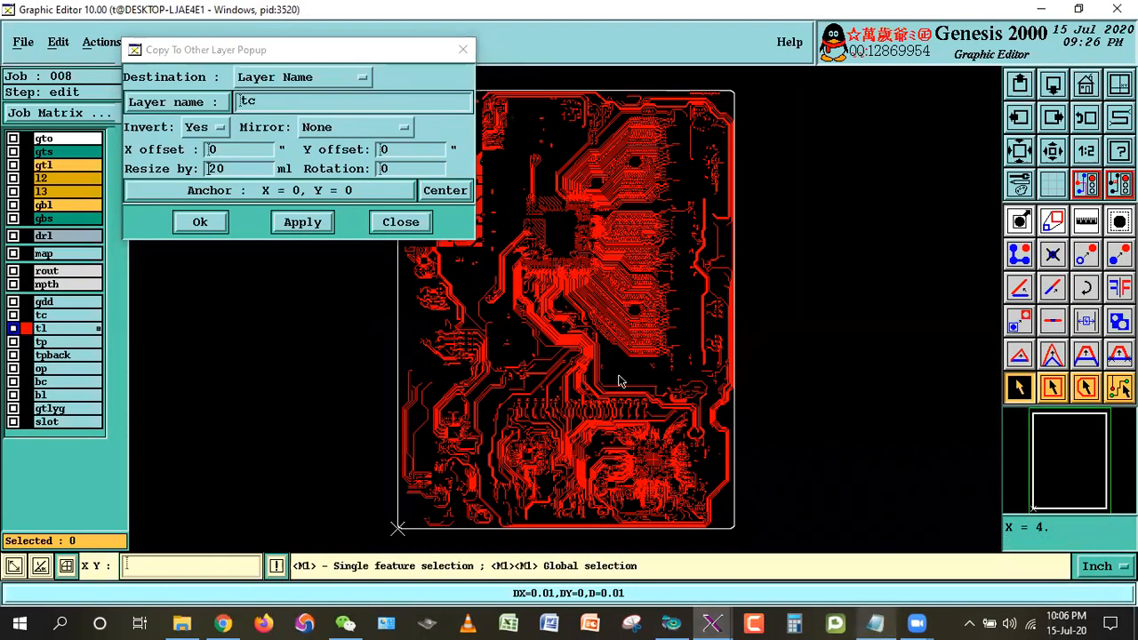
{"action": "left_click", "coordinate": [678, 438]}
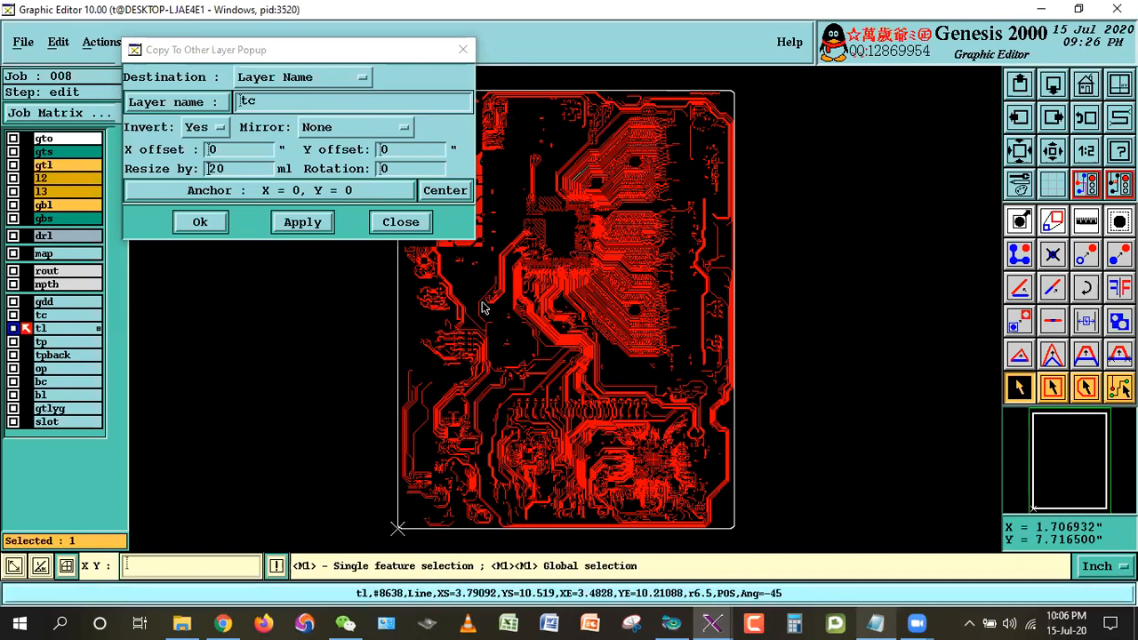
{"action": "left_click", "coordinate": [881, 310]}
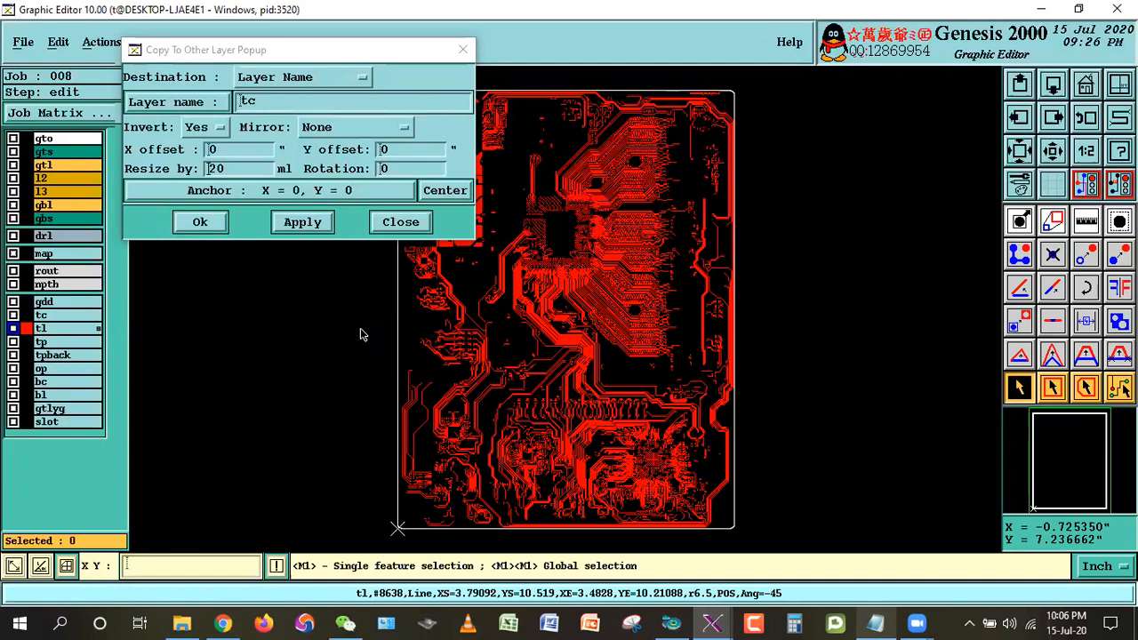
{"action": "left_click", "coordinate": [876, 621]}
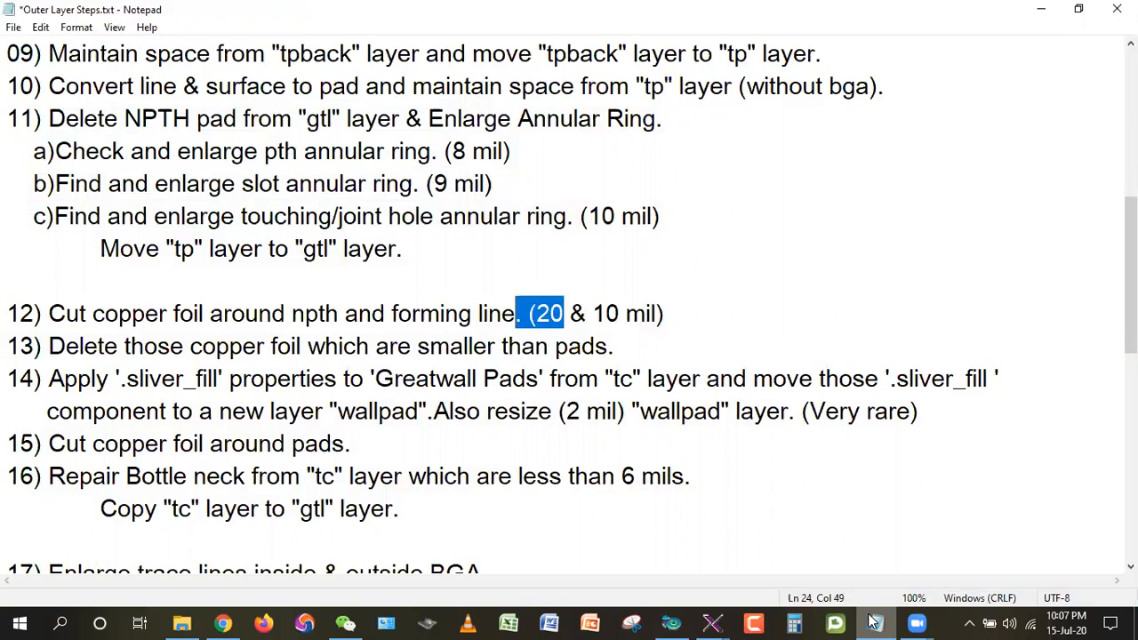
{"action": "left_click", "coordinate": [873, 623]}
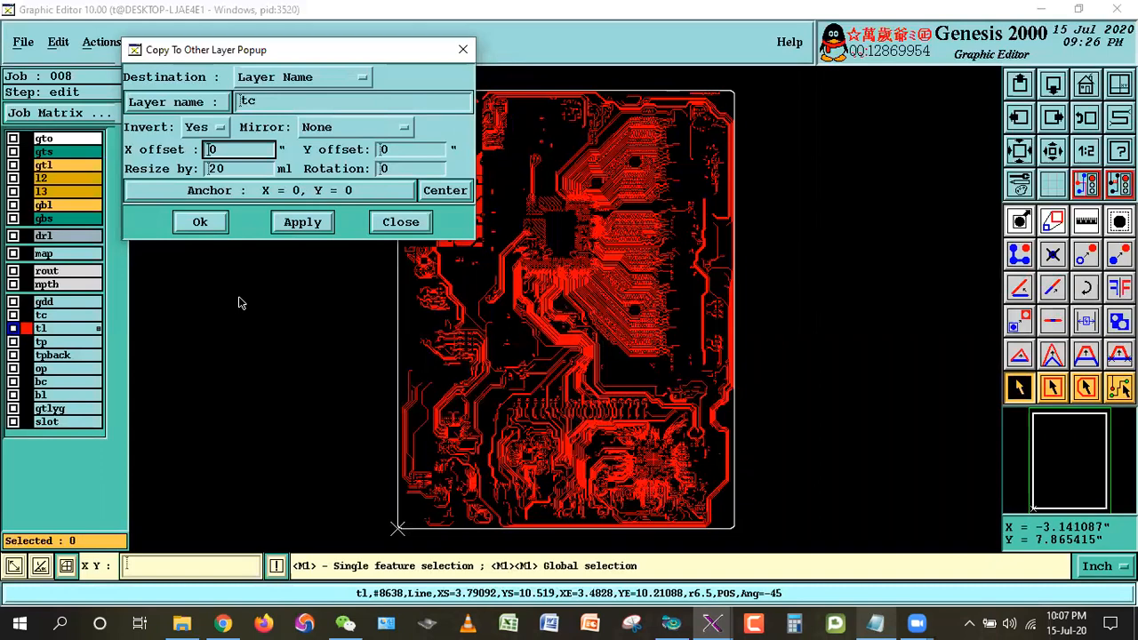
- Set the layer copy's resize value to 10 mil and check it against checklist item 12 in Notepad
{"action": "left_click", "coordinate": [233, 169]}
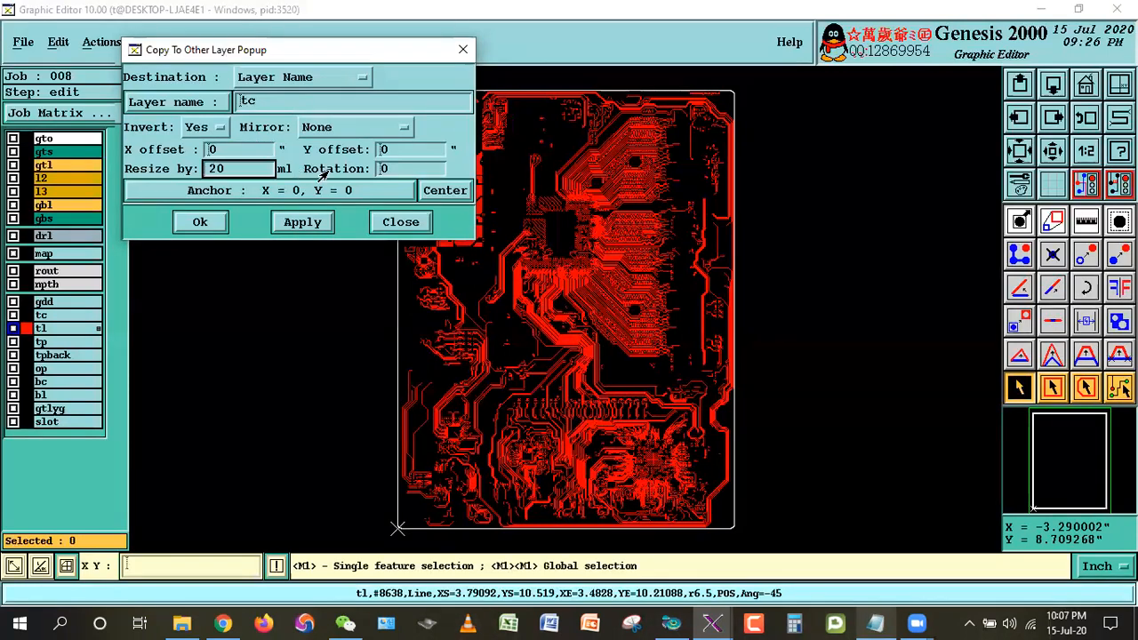
{"action": "double_click", "coordinate": [252, 171]}
{"action": "type", "text": "10"}
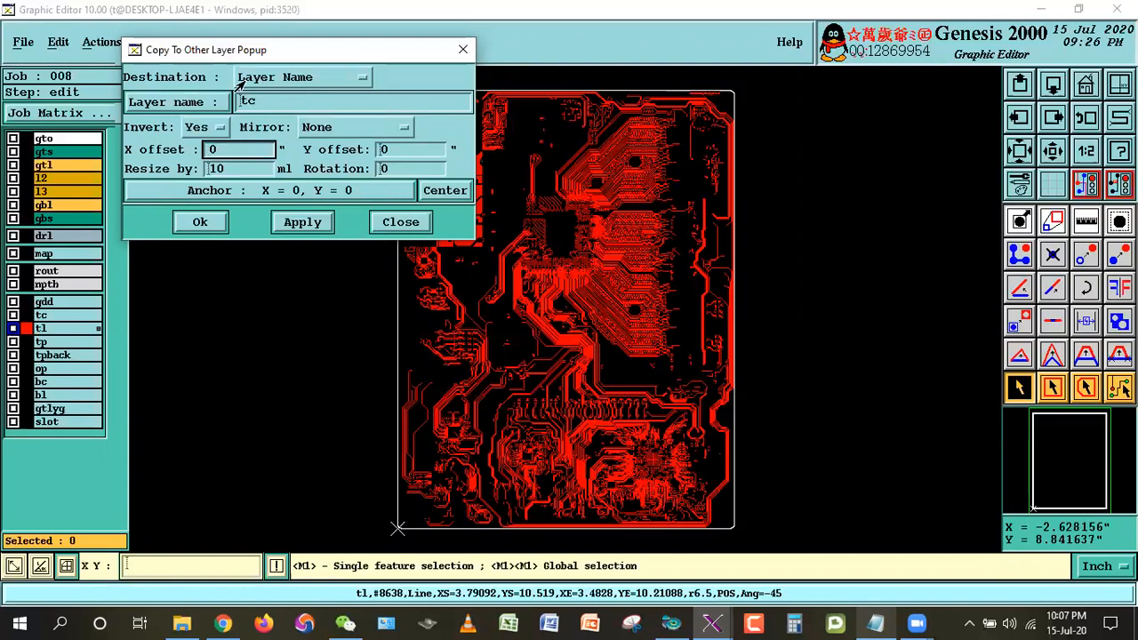
{"action": "key", "text": "Tab"}
{"action": "key", "text": "Tab"}
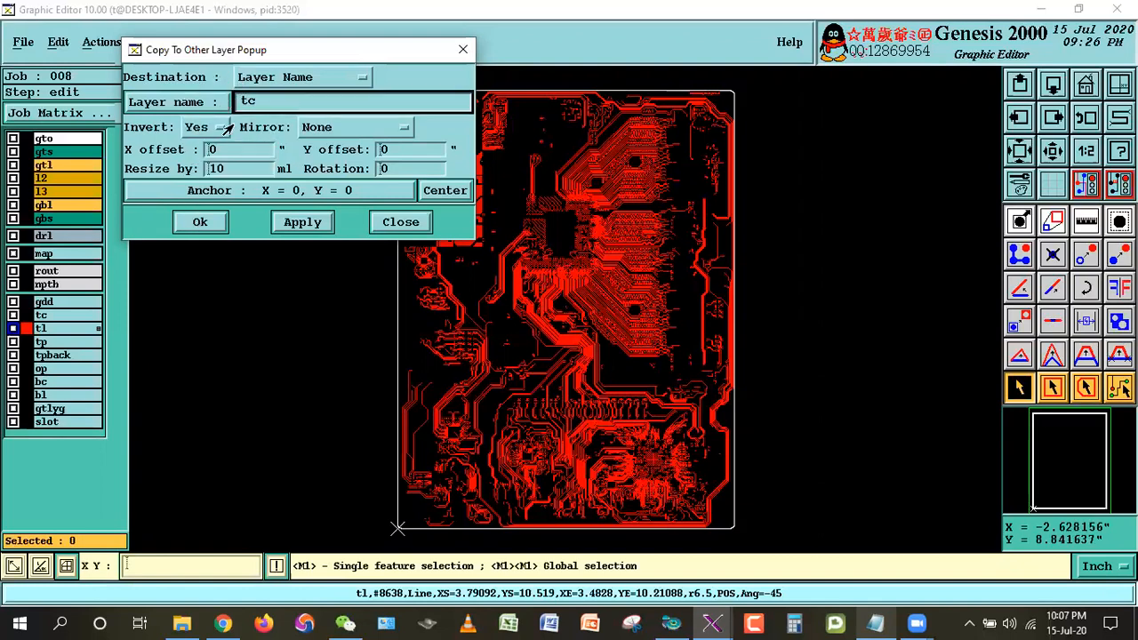
{"action": "key", "text": "Tab"}
{"action": "key", "text": "Tab"}
{"action": "key", "text": "Tab"}
{"action": "key", "text": "Tab"}
{"action": "key", "text": "Tab"}
{"action": "key", "text": "Tab"}
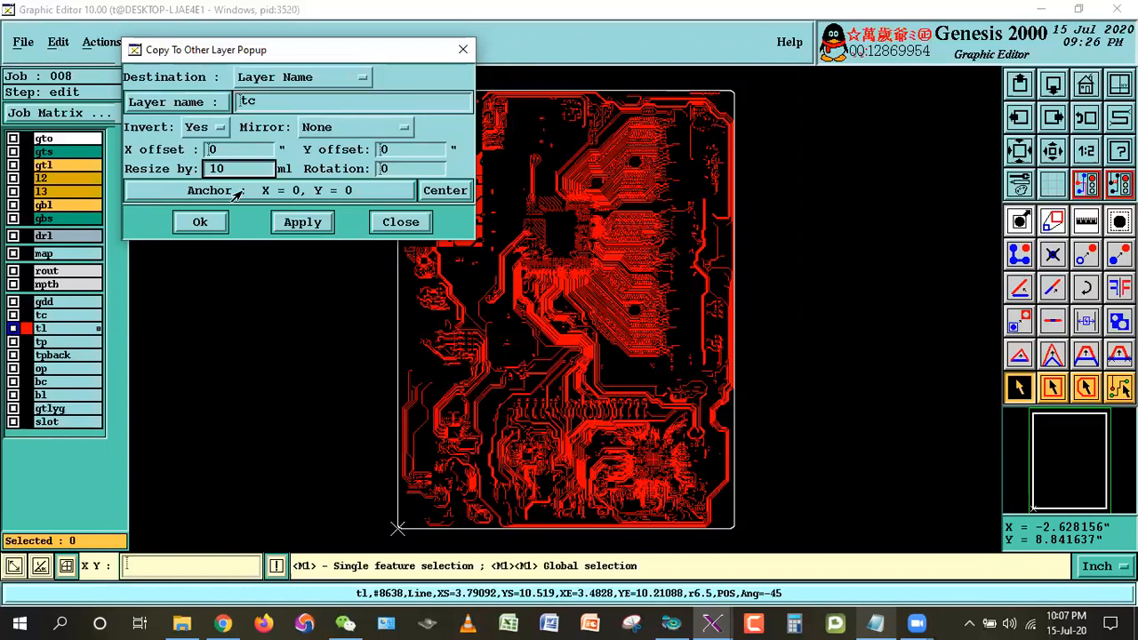
{"action": "key", "text": "Tab"}
{"action": "key", "text": "Tab"}
{"action": "key", "text": "Tab"}
{"action": "key", "text": "Tab"}
{"action": "key", "text": "Tab"}
{"action": "key", "text": "Tab"}
{"action": "key", "text": "Tab"}
{"action": "key", "text": "Tab"}
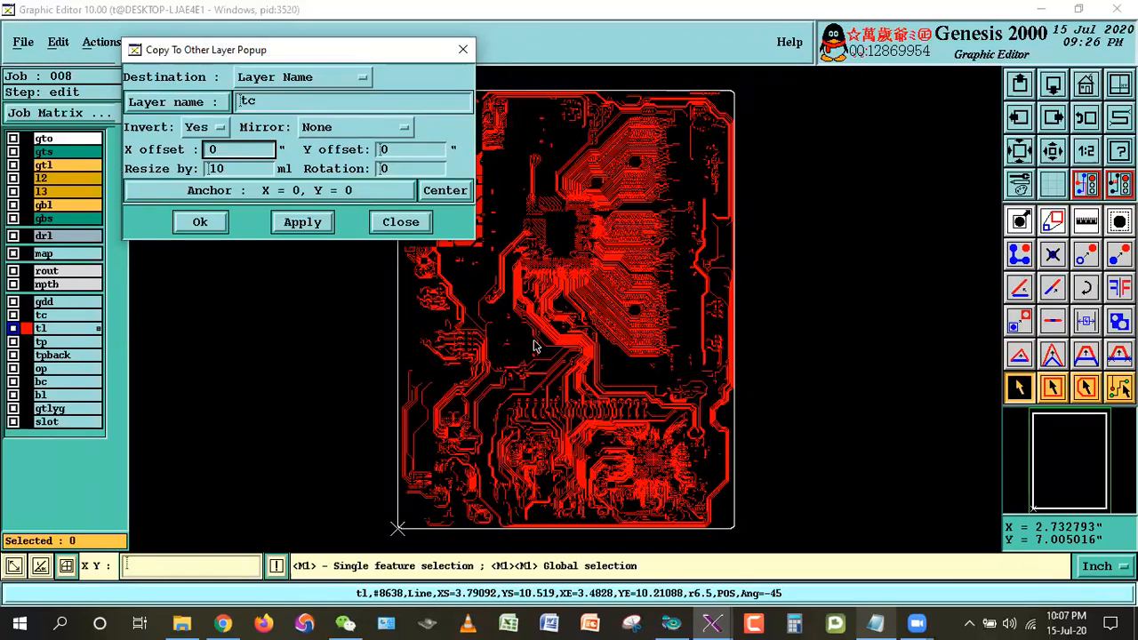
{"action": "left_click", "coordinate": [884, 623]}
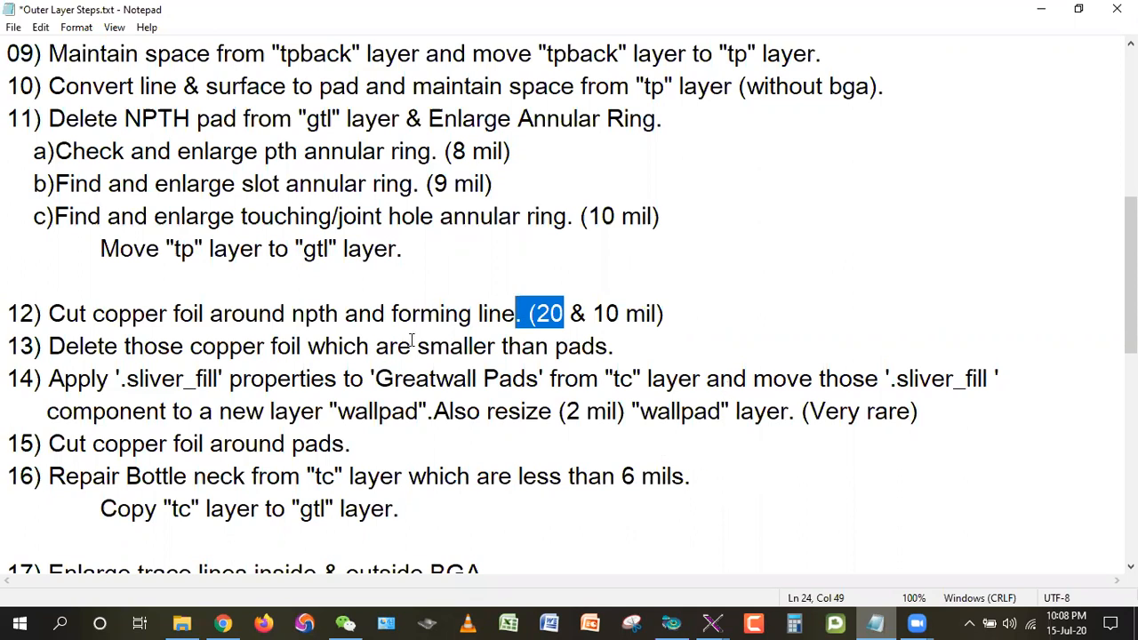
{"action": "left_click", "coordinate": [1042, 9]}
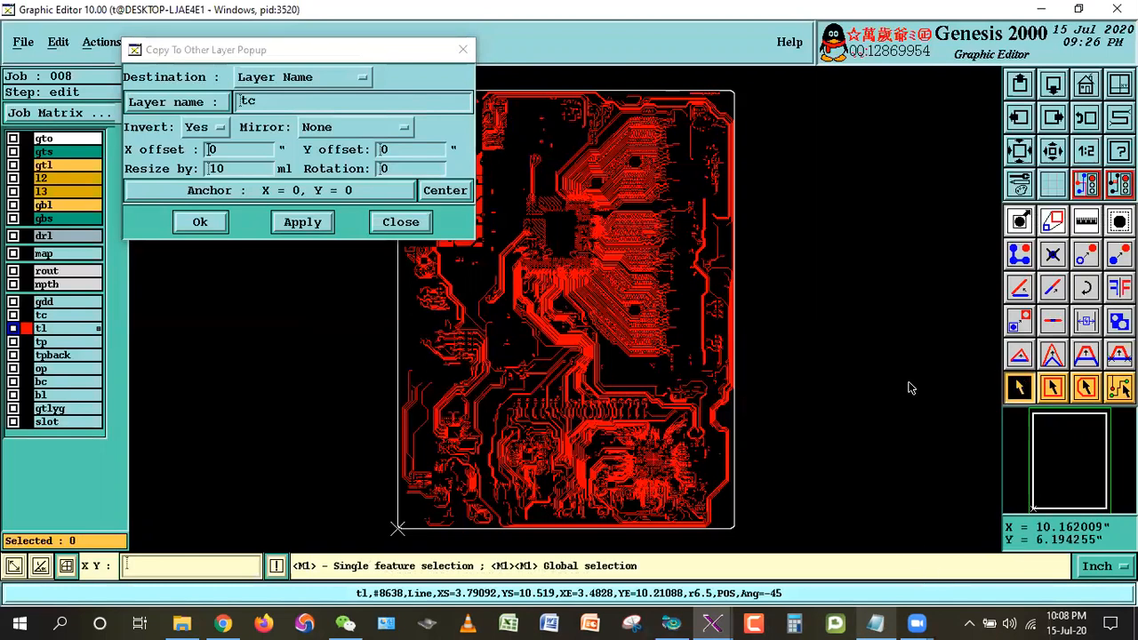
- Copy the rout layer inverted onto the tc layer, resized by 10 mil, with tc displayed alongside rout
{"action": "left_click", "coordinate": [45, 329]}
{"action": "left_click", "coordinate": [47, 270]}
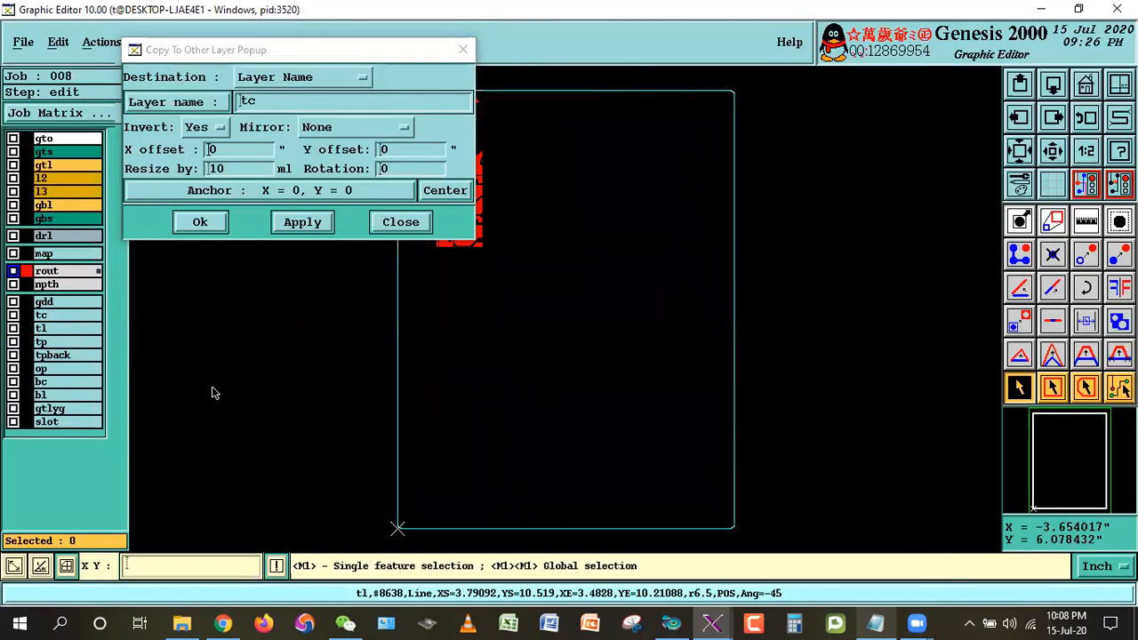
{"action": "mouse_move", "coordinate": [307, 52]}
{"action": "left_mouse_down"}
{"action": "mouse_move", "coordinate": [230, 65]}
{"action": "mouse_move", "coordinate": [318, 55]}
{"action": "left_mouse_up"}
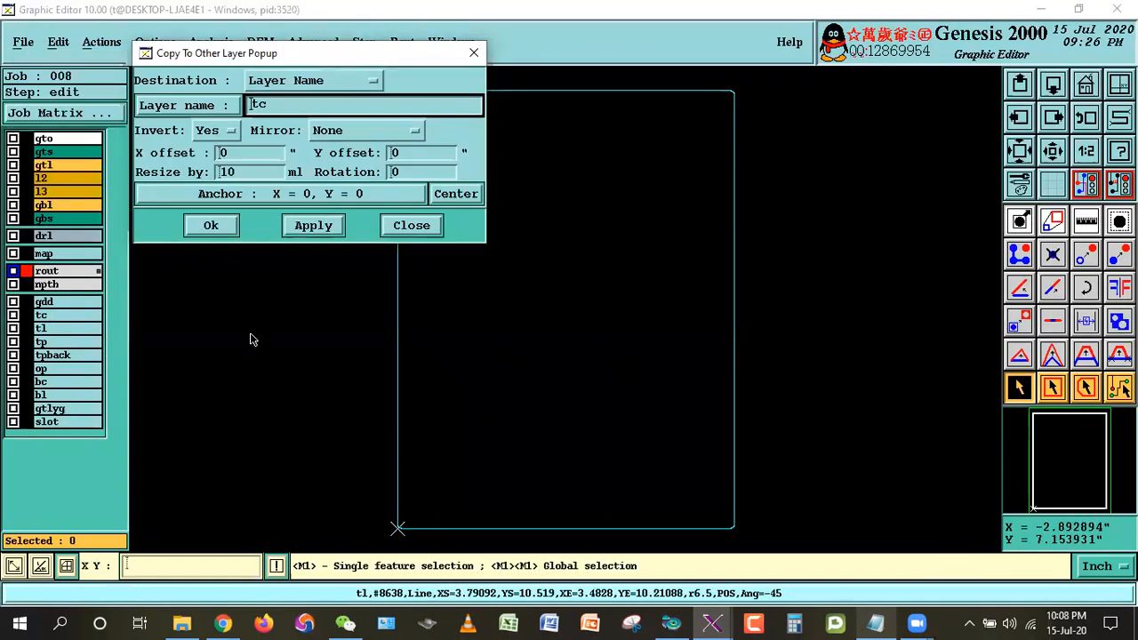
{"action": "left_click", "coordinate": [238, 174]}
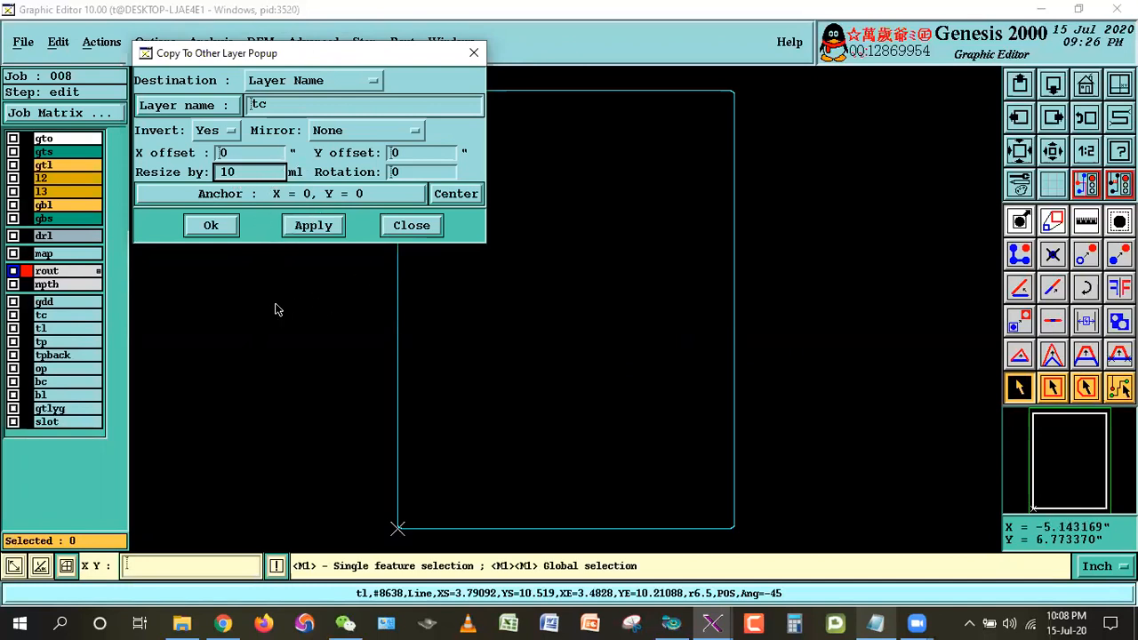
{"action": "left_click", "coordinate": [41, 317]}
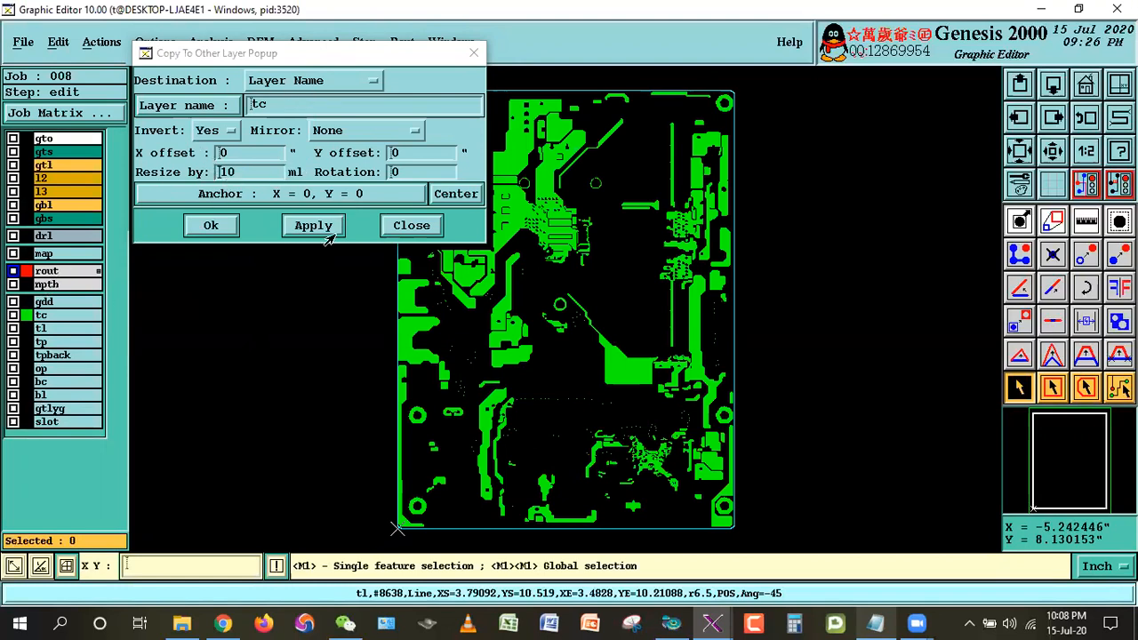
{"action": "left_click", "coordinate": [210, 225]}
{"action": "key", "text": "Return"}
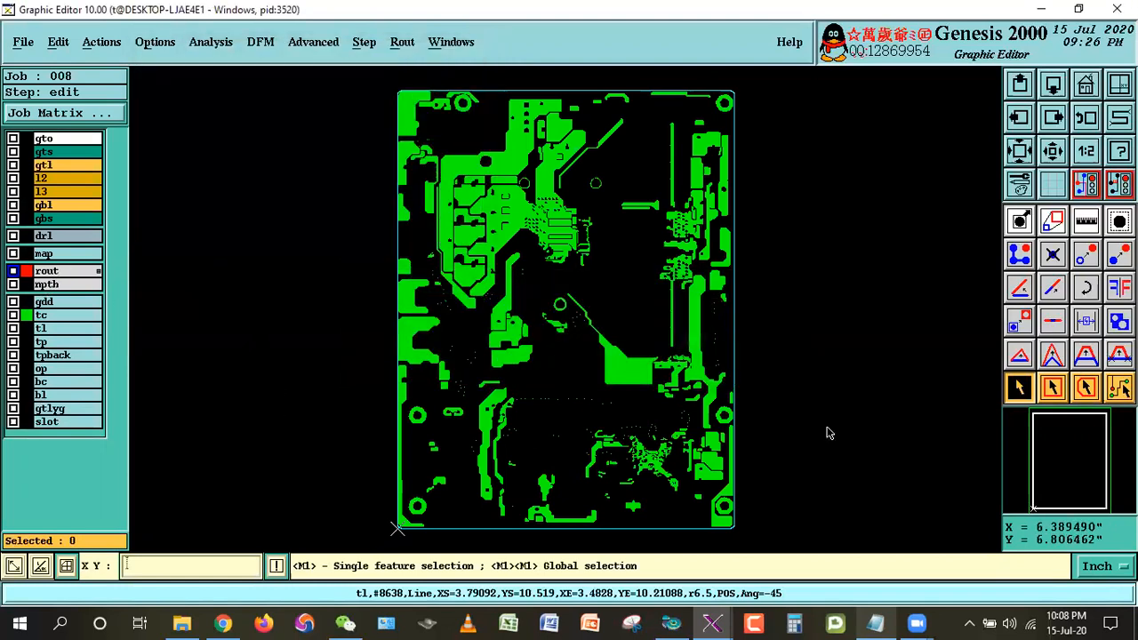
- Display only the tc layer and contourize it with an accuracy of 0 mil, separating to islands
{"action": "left_click", "coordinate": [47, 272]}
{"action": "left_click", "coordinate": [39, 314]}
{"action": "left_click", "coordinate": [44, 316]}
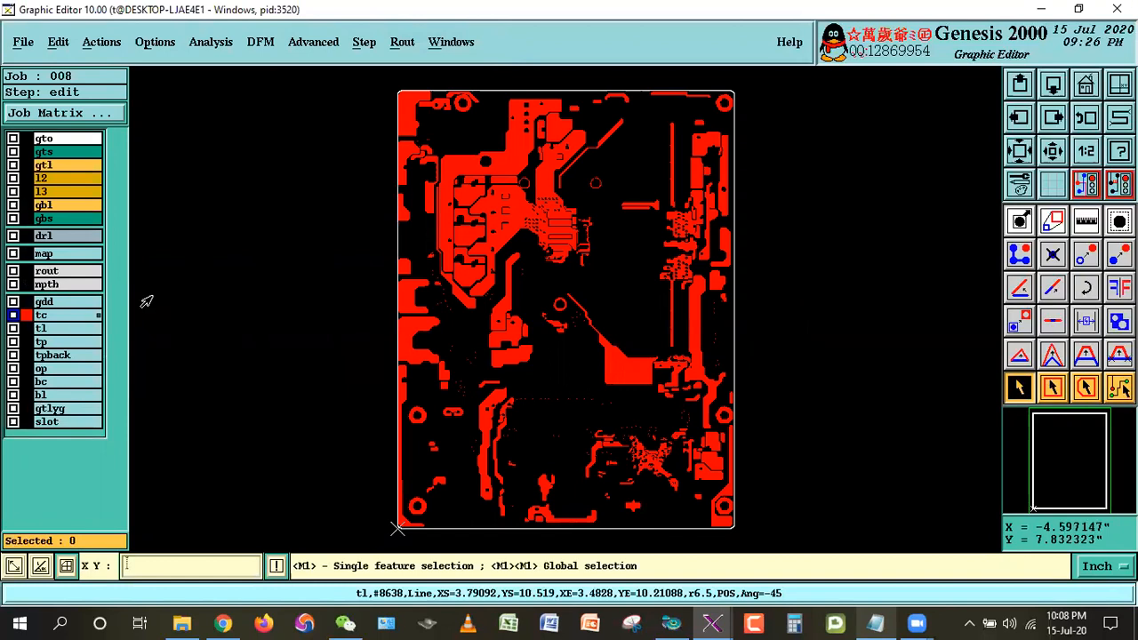
{"action": "left_click", "coordinate": [57, 50]}
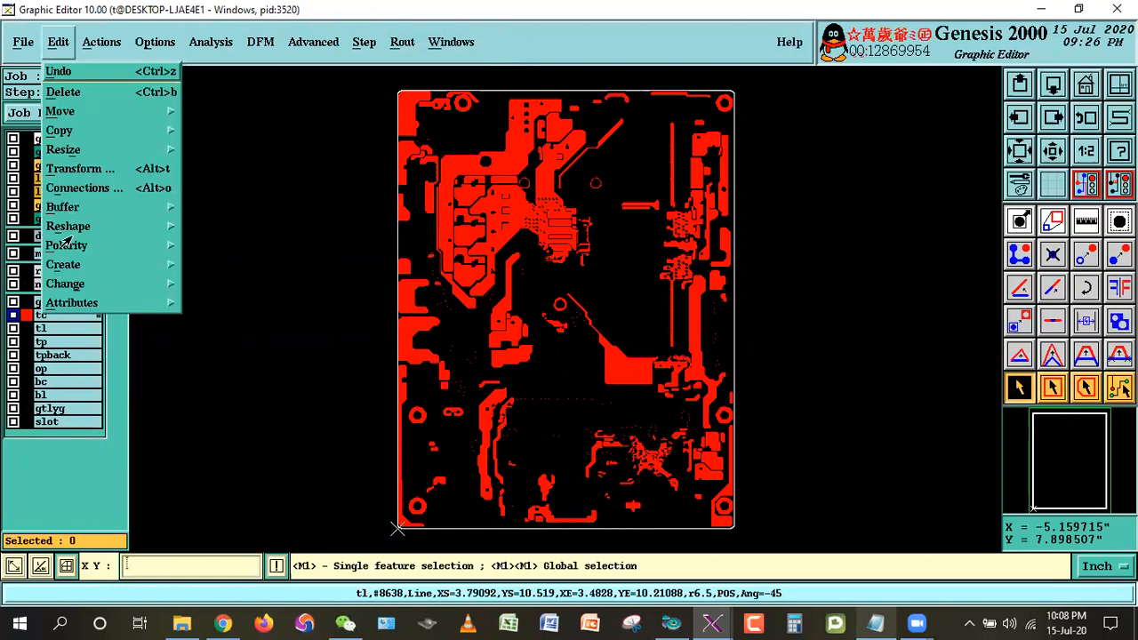
{"action": "mouse_move", "coordinate": [75, 226]}
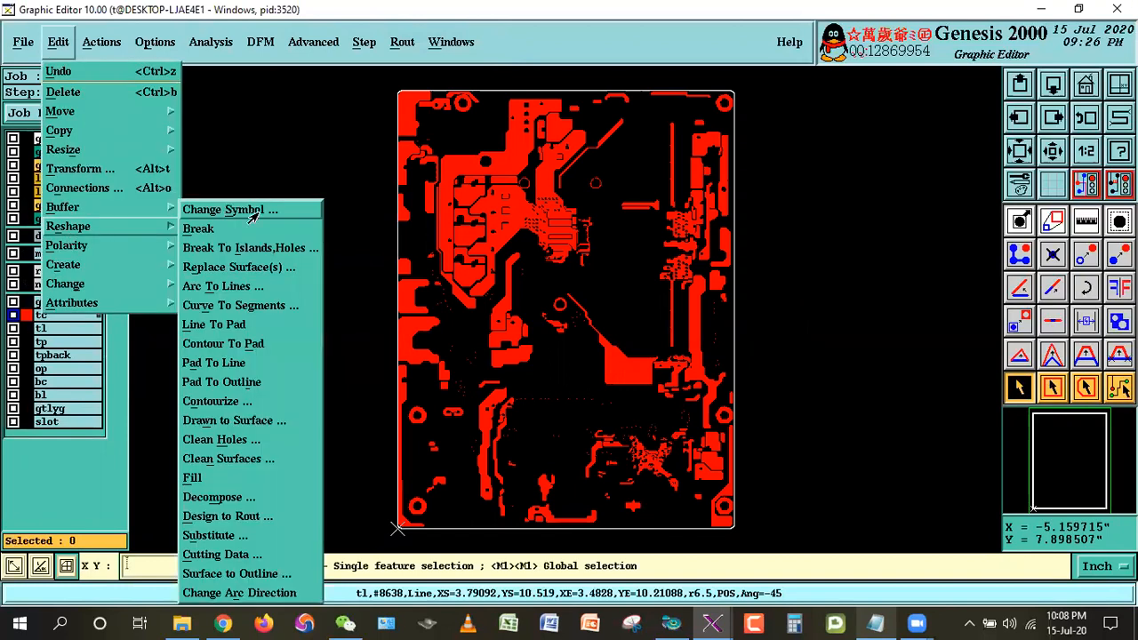
{"action": "left_click", "coordinate": [214, 402]}
{"action": "triple_click", "coordinate": [218, 64]}
{"action": "type", "text": "0"}
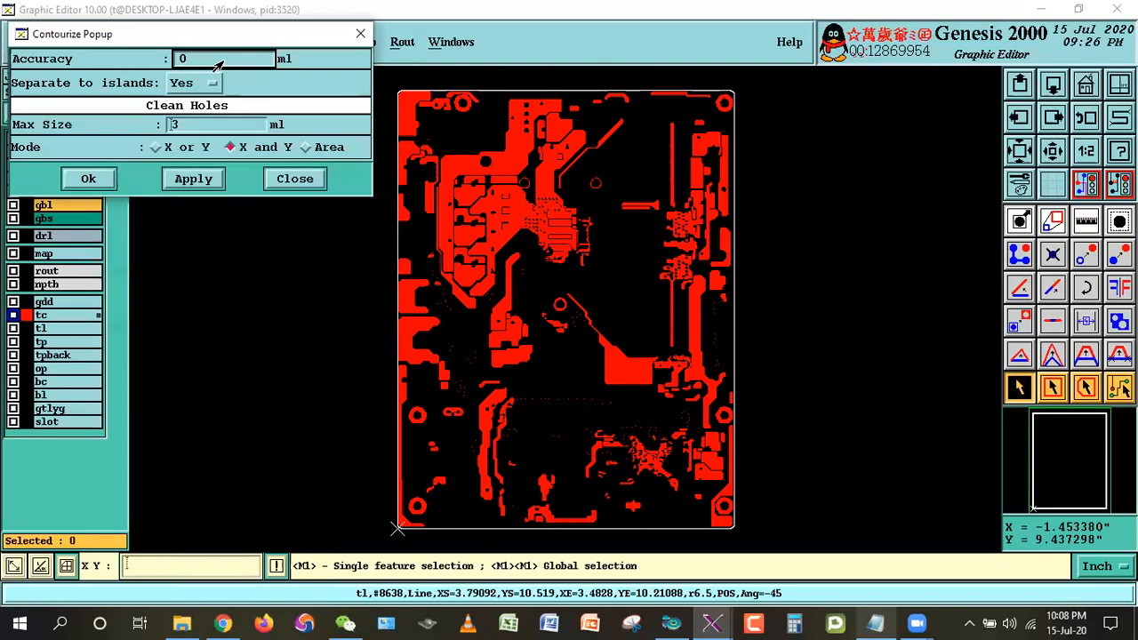
{"action": "left_click", "coordinate": [89, 179]}
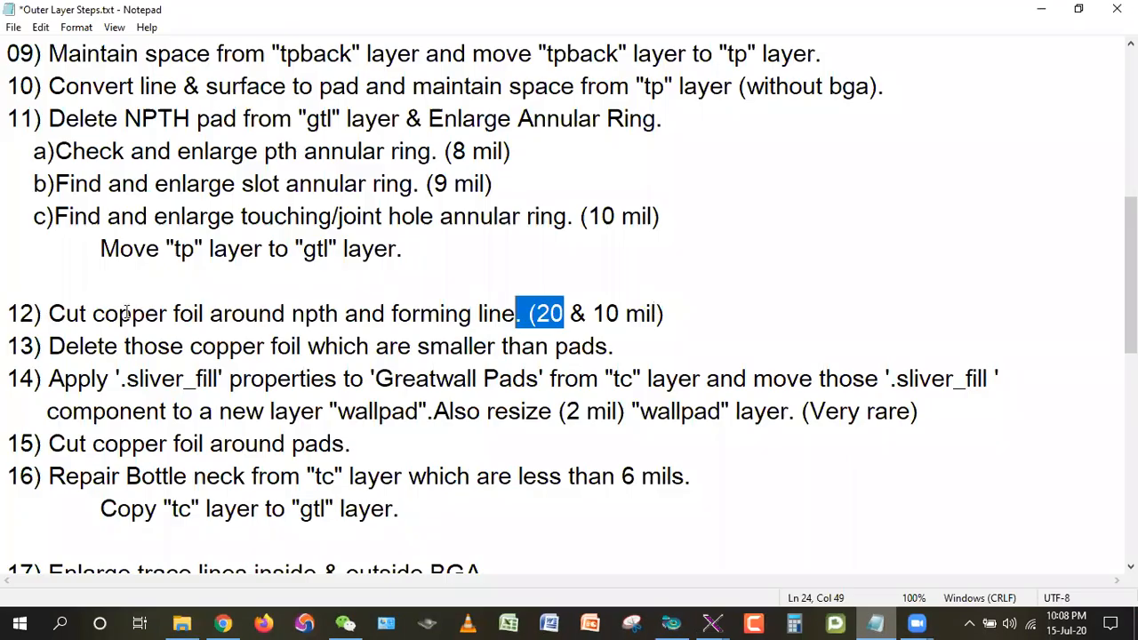
- Review the checklist items in Notepad, and display the npth layer in place of tc in the Graphic Editor
{"action": "left_click", "coordinate": [181, 378]}
{"action": "left_click_drag", "start_coordinate": [124, 356], "coordinate": [705, 356]}
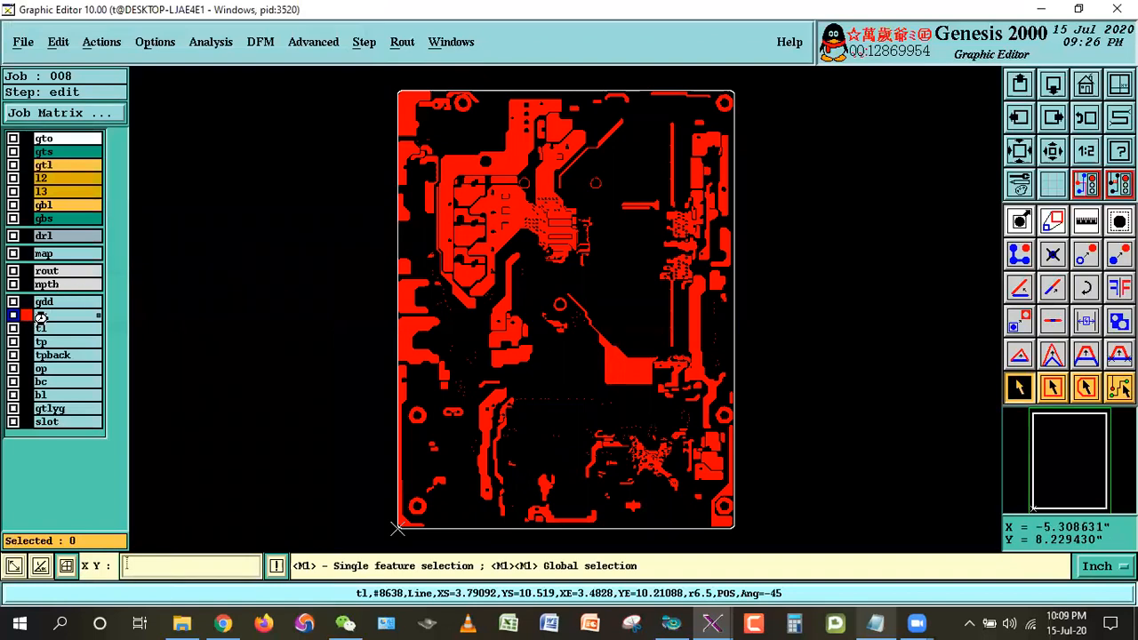
{"action": "left_click", "coordinate": [40, 317]}
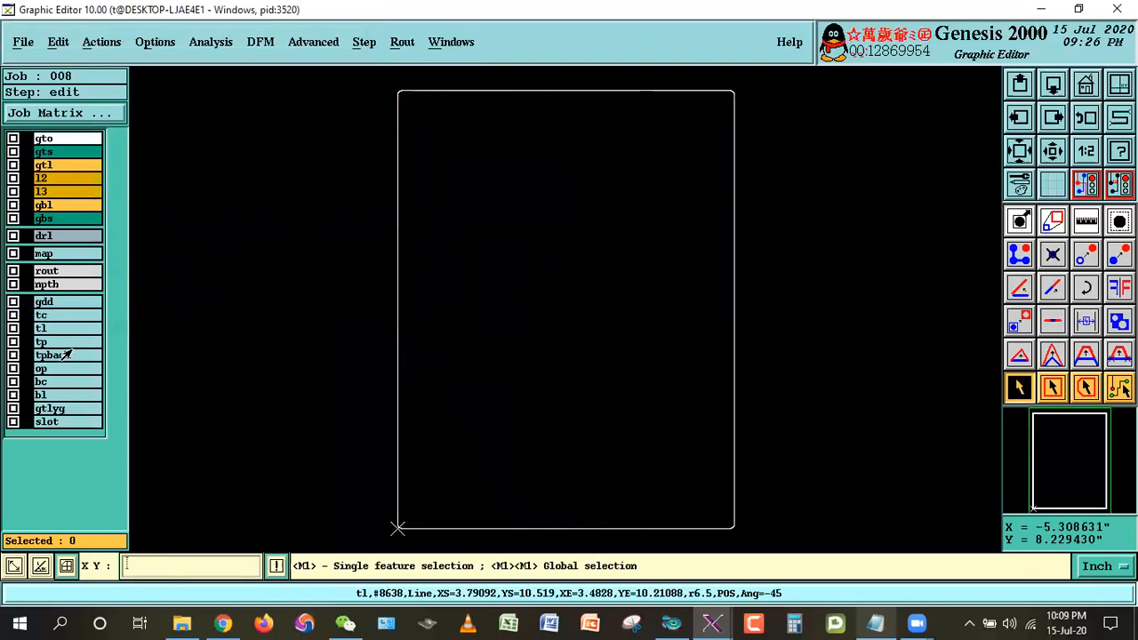
{"action": "left_click", "coordinate": [55, 284]}
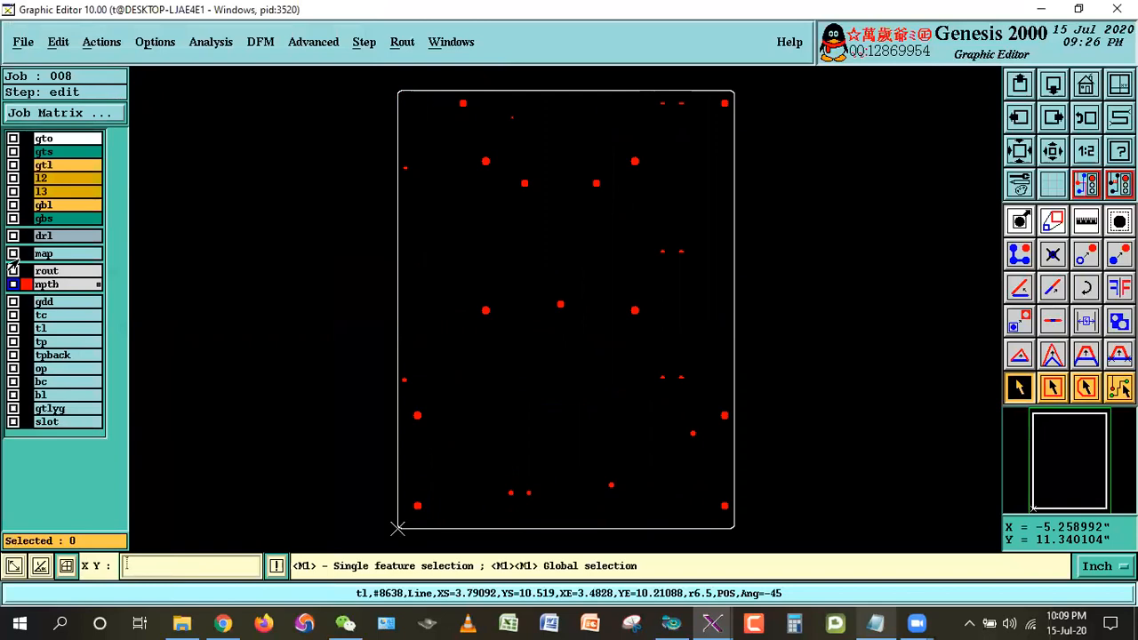
- Set up an inverted copy of the npth layer to tc with a 20 mil resize
{"action": "left_click", "coordinate": [57, 42]}
{"action": "mouse_move", "coordinate": [73, 135]}
{"action": "left_click", "coordinate": [215, 153]}
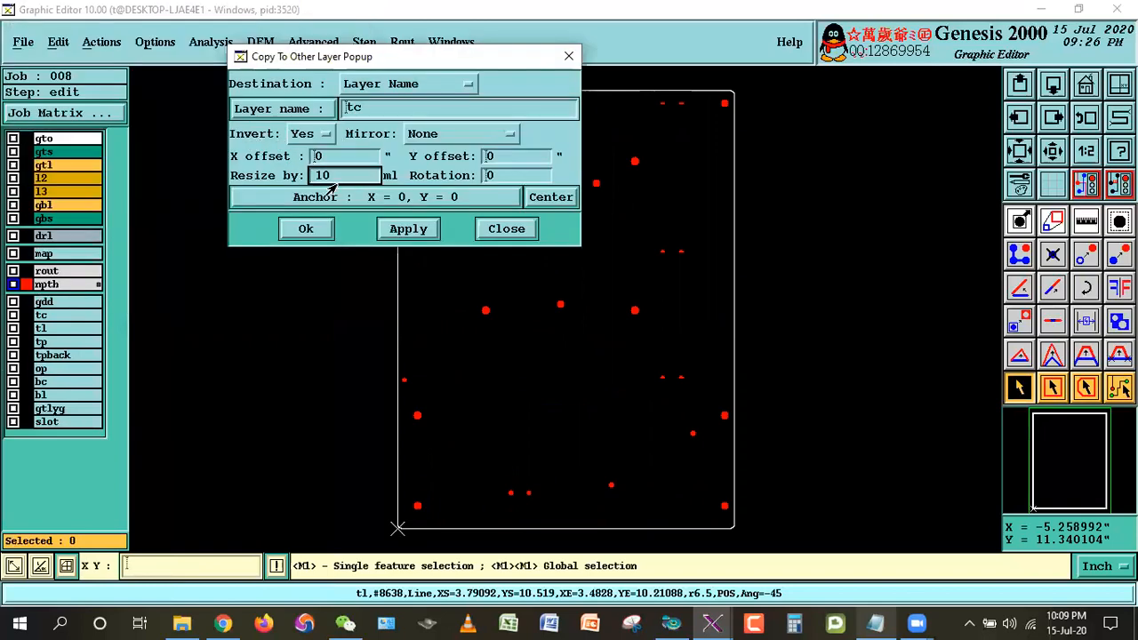
{"action": "double_click", "coordinate": [327, 176]}
{"action": "type", "text": "20"}
{"action": "key", "text": "Tab"}
- Switch the source layer to rout, copy it inverted to tc resized by 10 mil, and display only tc
{"action": "left_click", "coordinate": [44, 284]}
{"action": "left_click", "coordinate": [46, 270]}
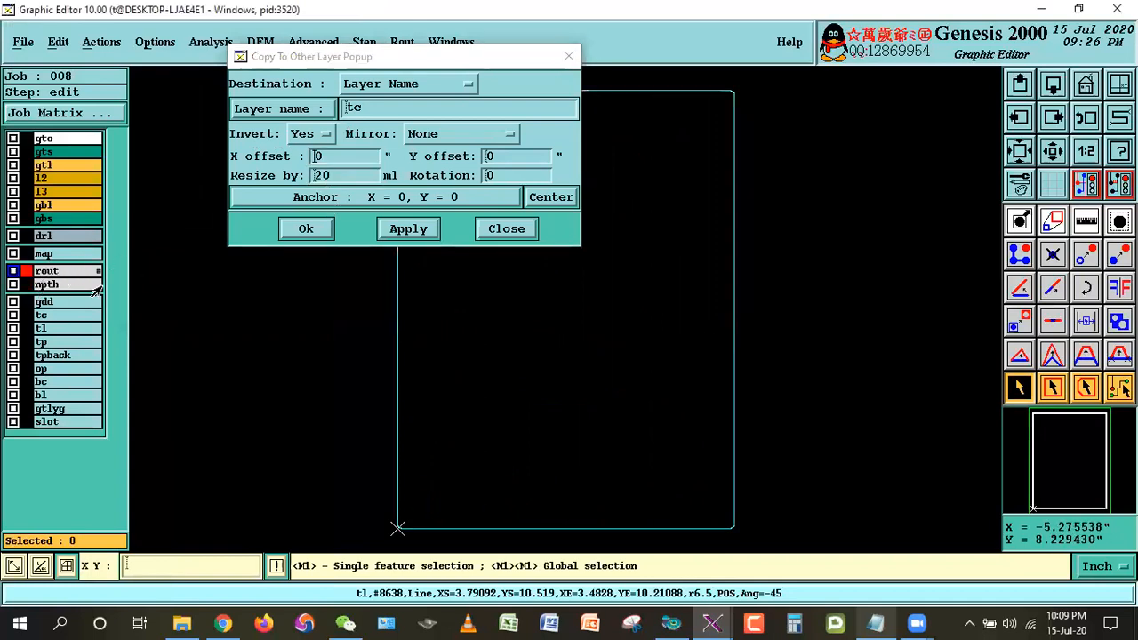
{"action": "double_click", "coordinate": [325, 176]}
{"action": "type", "text": "10"}
{"action": "left_click", "coordinate": [408, 229]}
{"action": "left_click", "coordinate": [506, 228]}
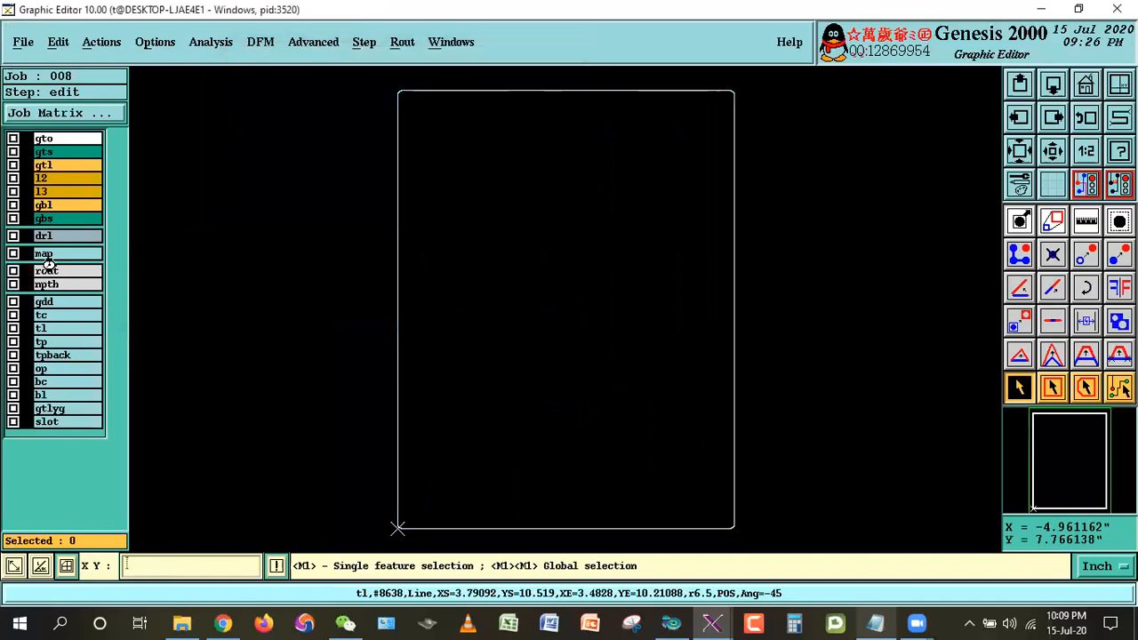
{"action": "left_click", "coordinate": [43, 316]}
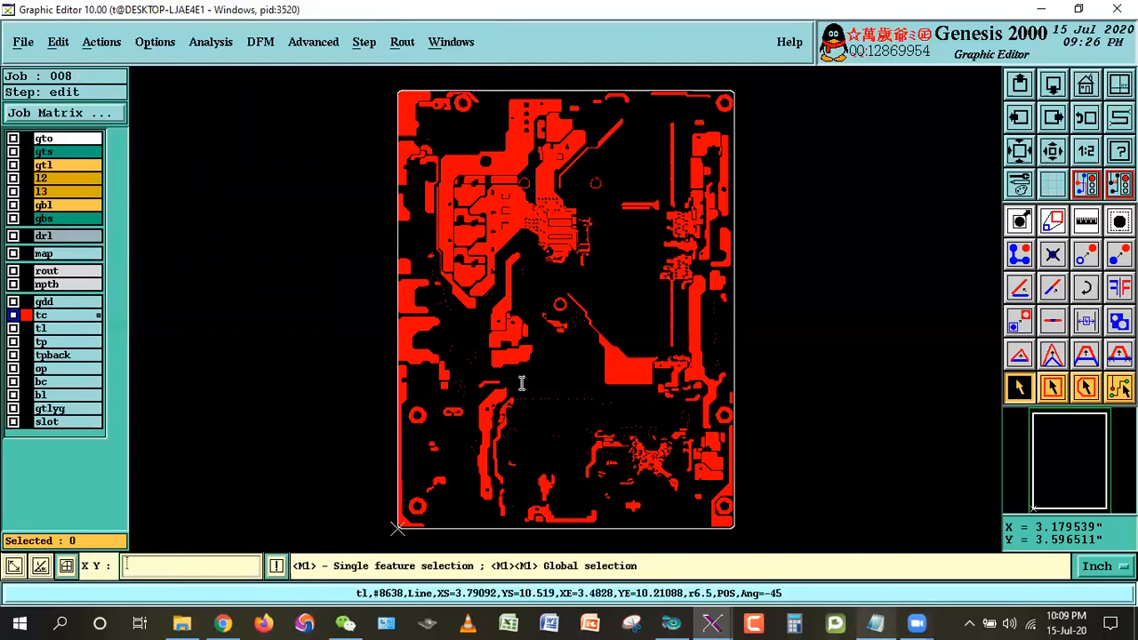
- Highlight all of checklist item 12 in Notepad to review it, and return to the Graphic Editor
{"action": "left_click", "coordinate": [877, 623]}
{"action": "left_click", "coordinate": [526, 313]}
{"action": "left_click_drag", "start_coordinate": [666, 314], "coordinate": [31, 334]}
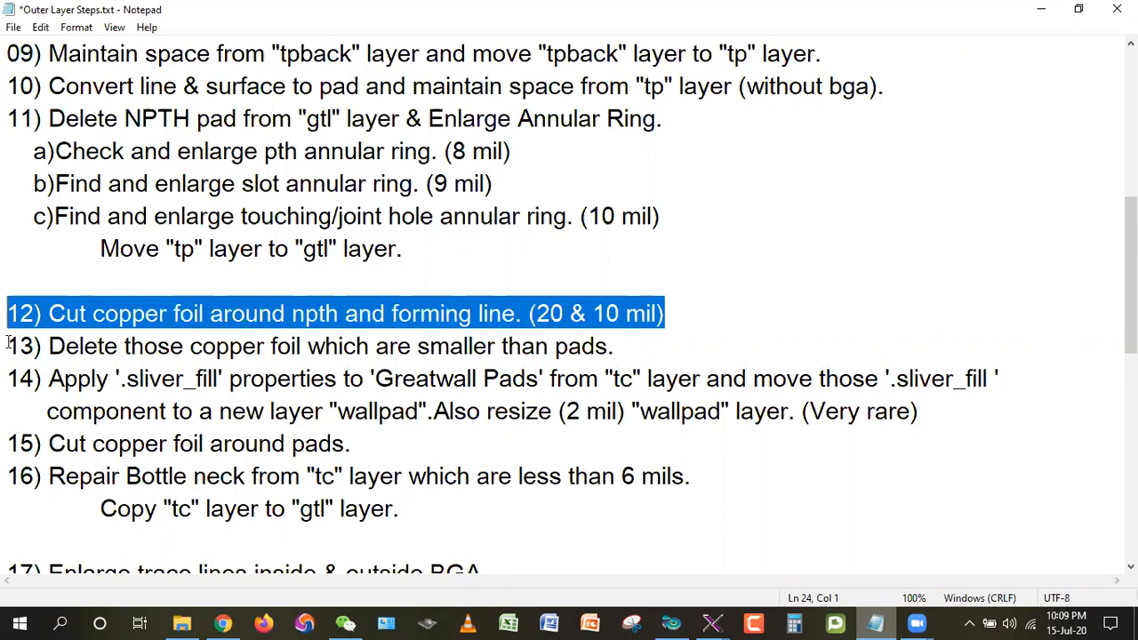
{"action": "left_click", "coordinate": [337, 373]}
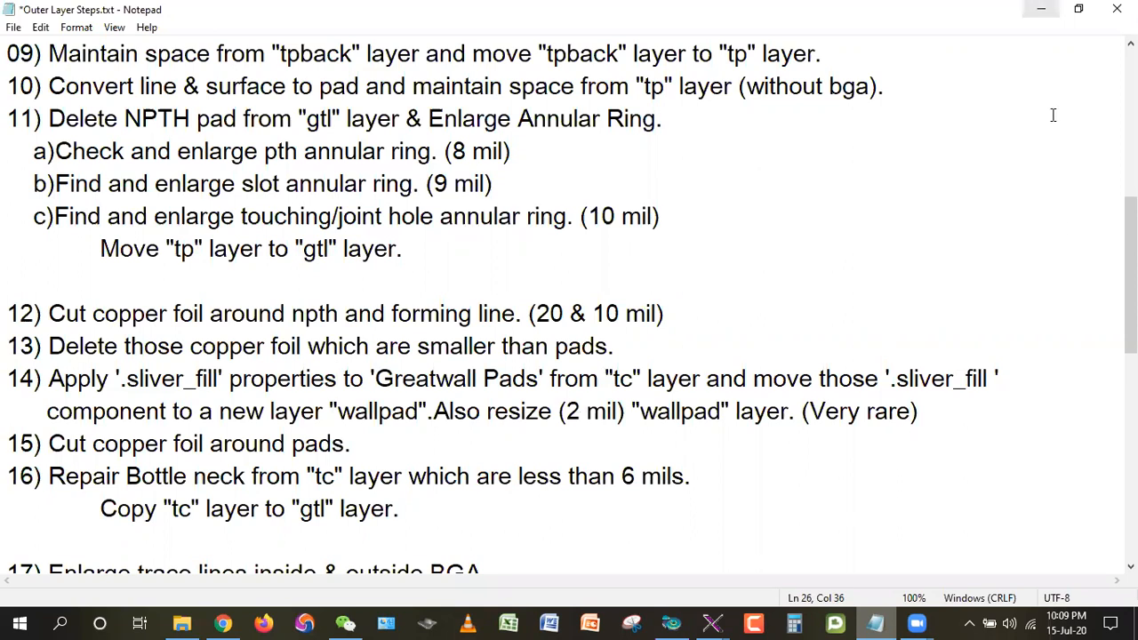
{"action": "key", "text": "alt+Tab"}
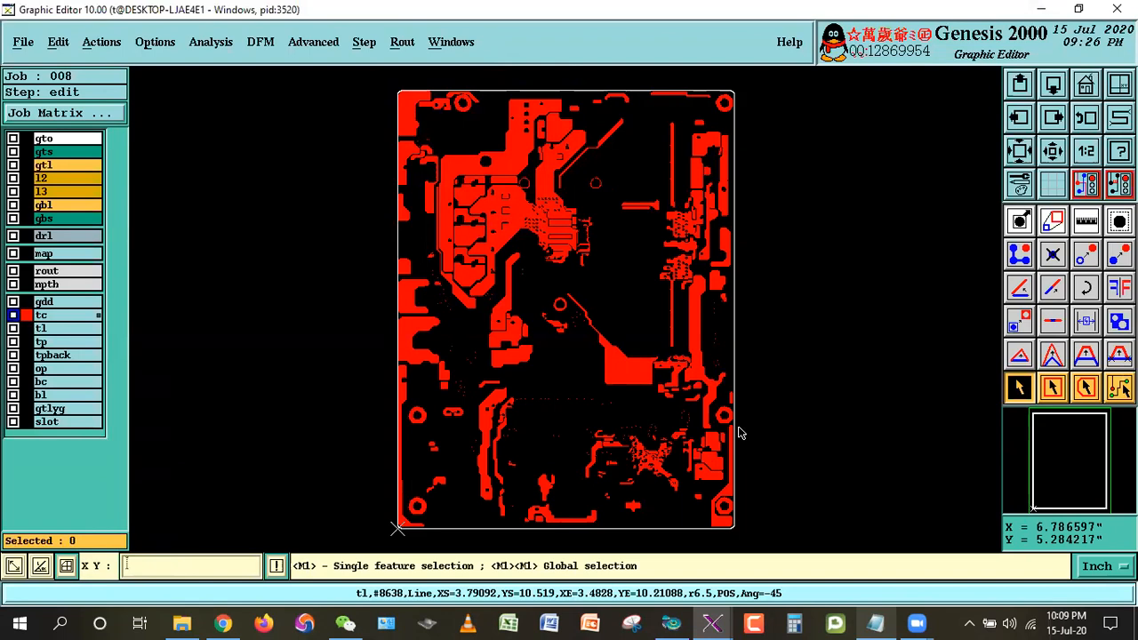
- Display the rout layer in place of tc, review the settings for copying it to another layer, and close them without applying
{"action": "left_click", "coordinate": [58, 317]}
{"action": "left_click", "coordinate": [46, 271]}
{"action": "left_click", "coordinate": [58, 41]}
{"action": "mouse_move", "coordinate": [54, 135]}
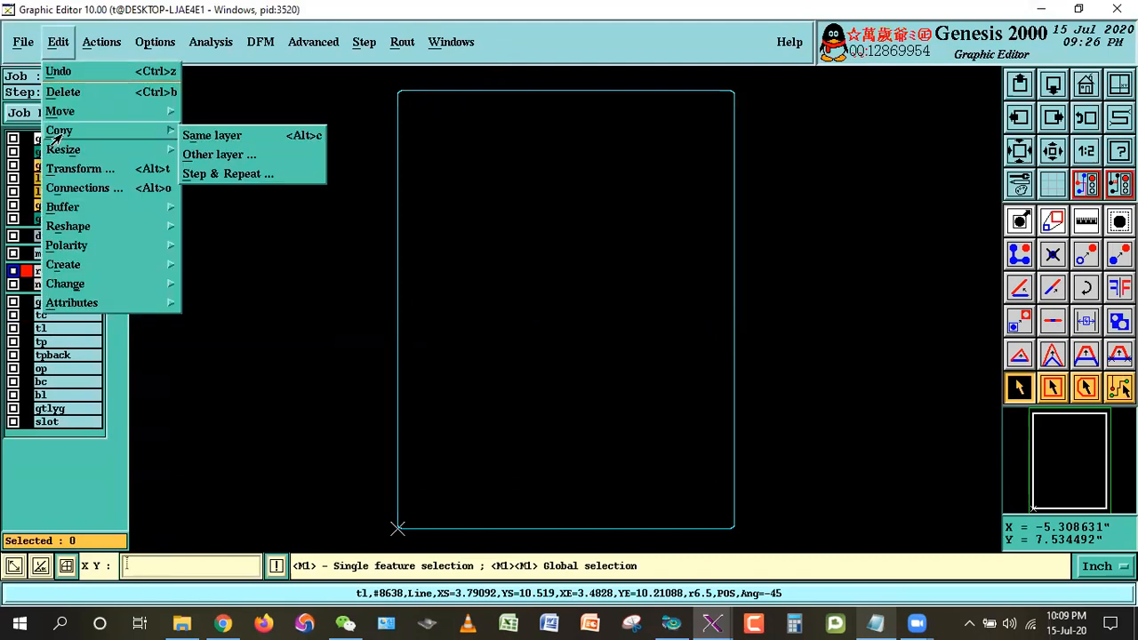
{"action": "left_click", "coordinate": [223, 152]}
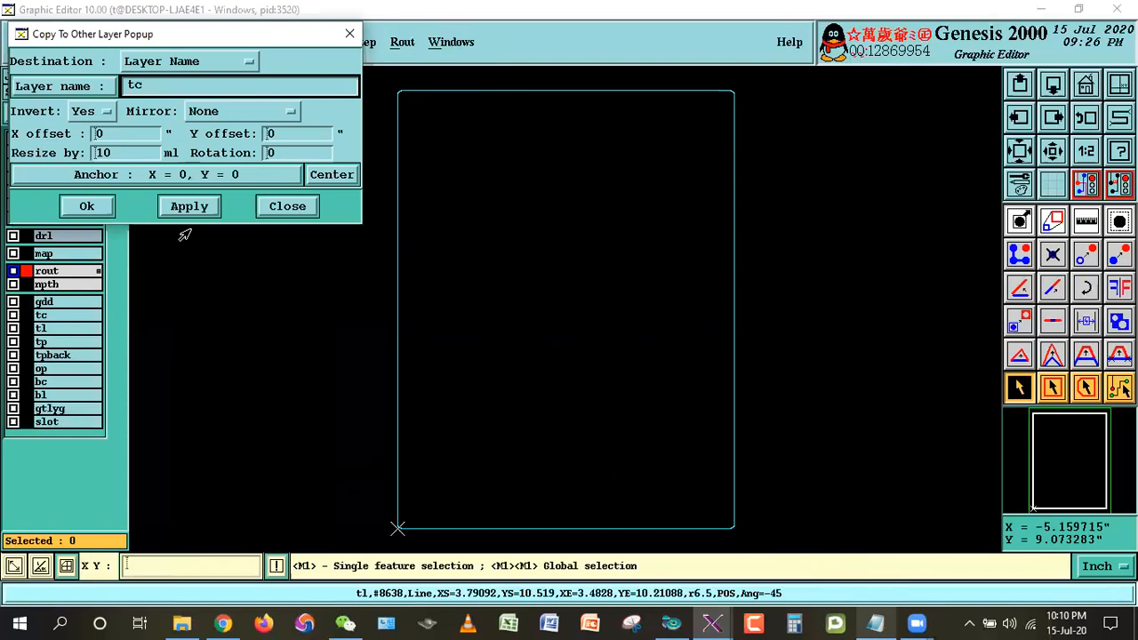
{"action": "left_click", "coordinate": [287, 206]}
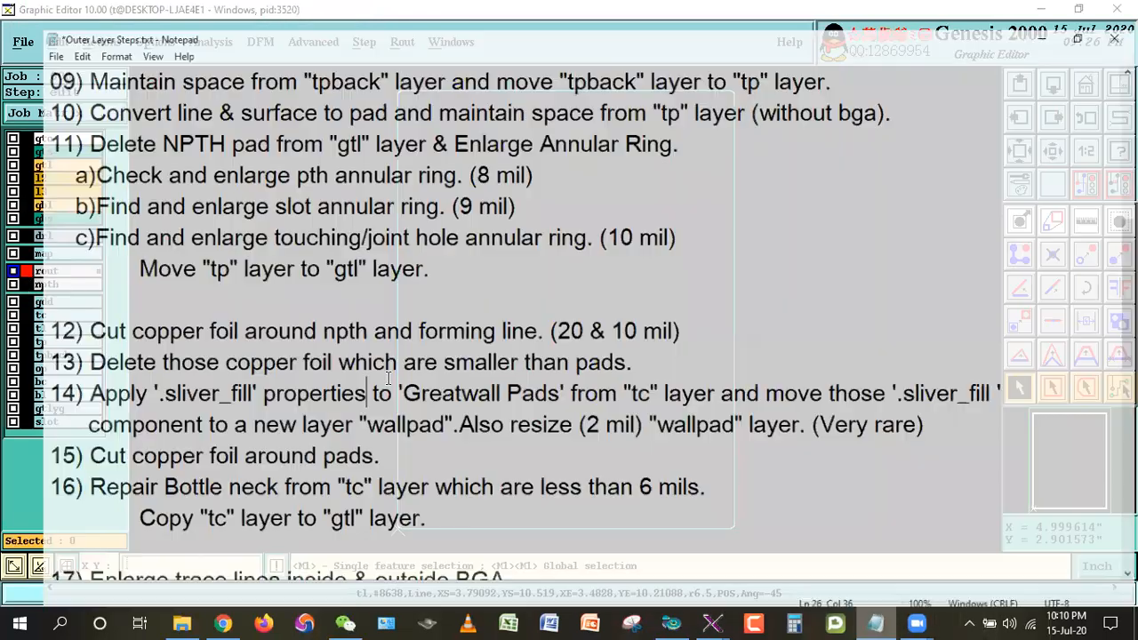
- Switch to Notepad and review checklist items 12 and 13, highlighting the text about deleting copper foil smaller than pads
{"action": "left_click", "coordinate": [876, 622]}
{"action": "left_click_drag", "start_coordinate": [620, 347], "coordinate": [7, 346]}
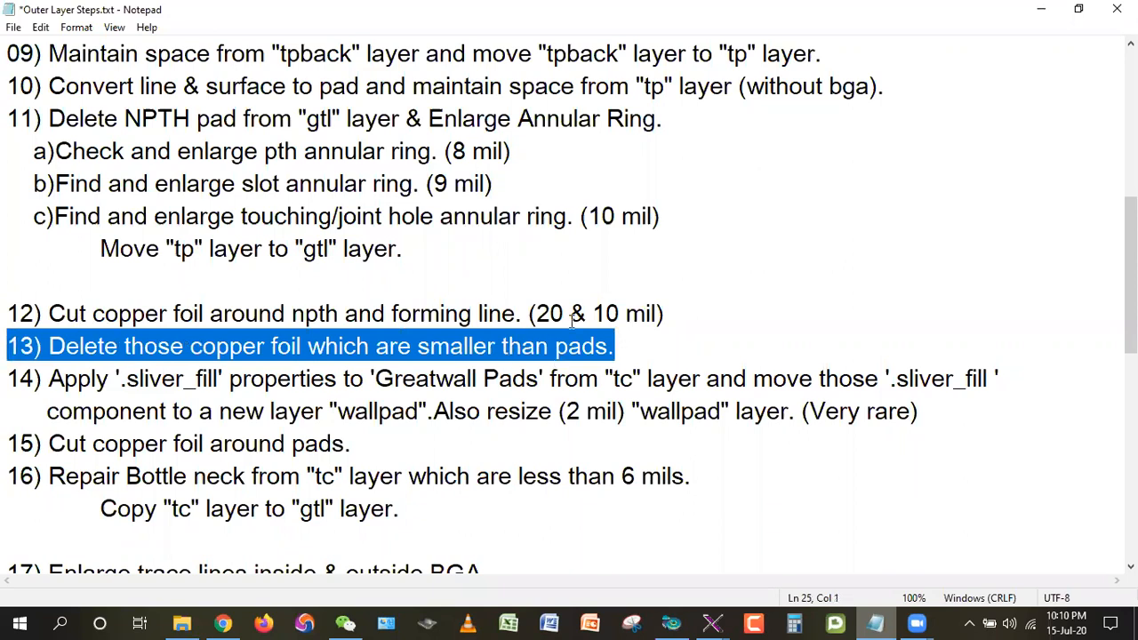
{"action": "left_click_drag", "start_coordinate": [293, 316], "coordinate": [326, 316]}
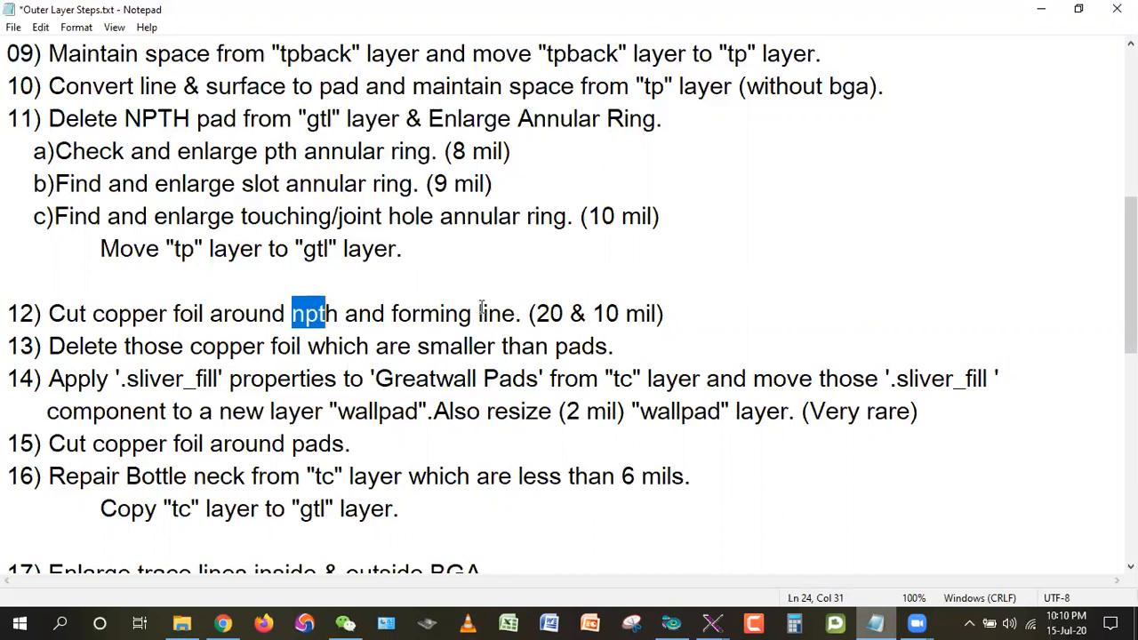
{"action": "left_click", "coordinate": [276, 347]}
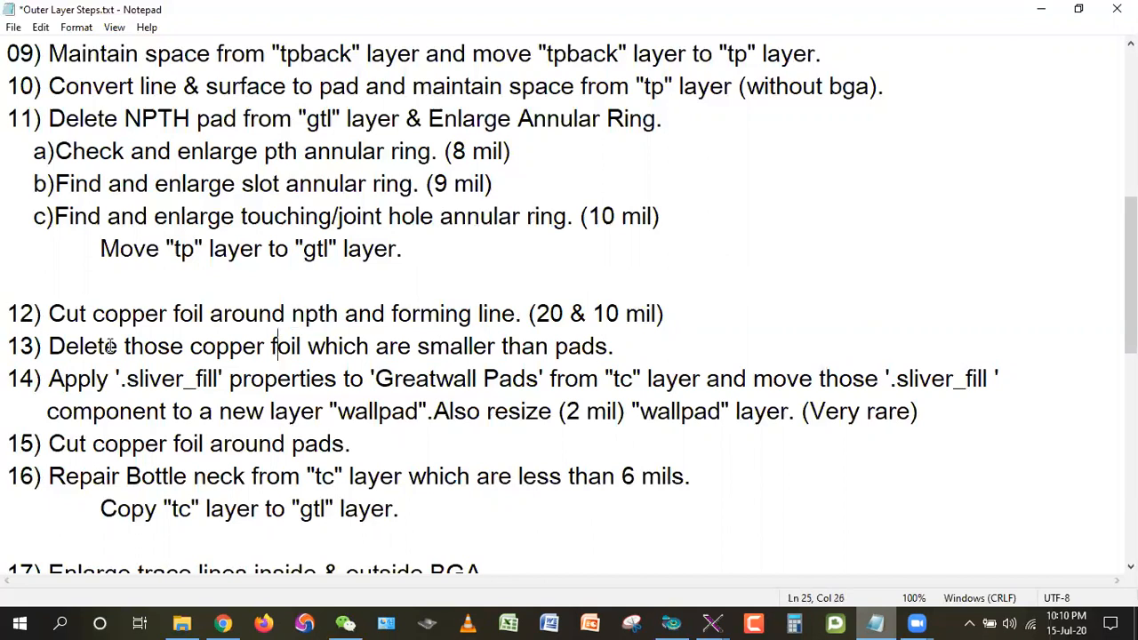
{"action": "left_click_drag", "start_coordinate": [36, 347], "coordinate": [617, 347]}
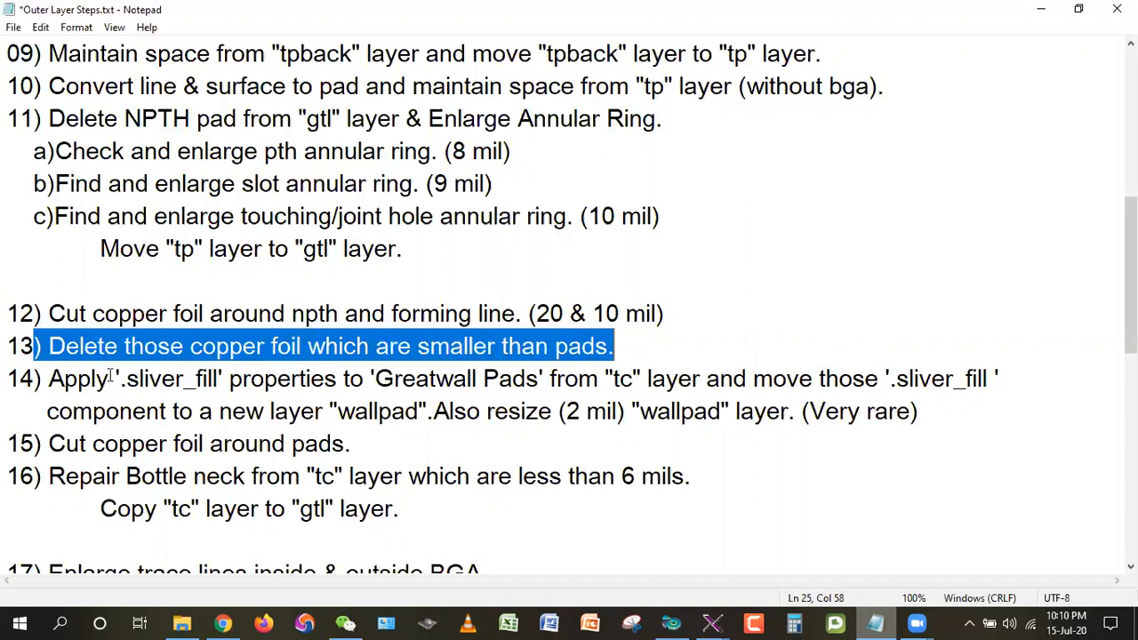
{"action": "left_click", "coordinate": [258, 353]}
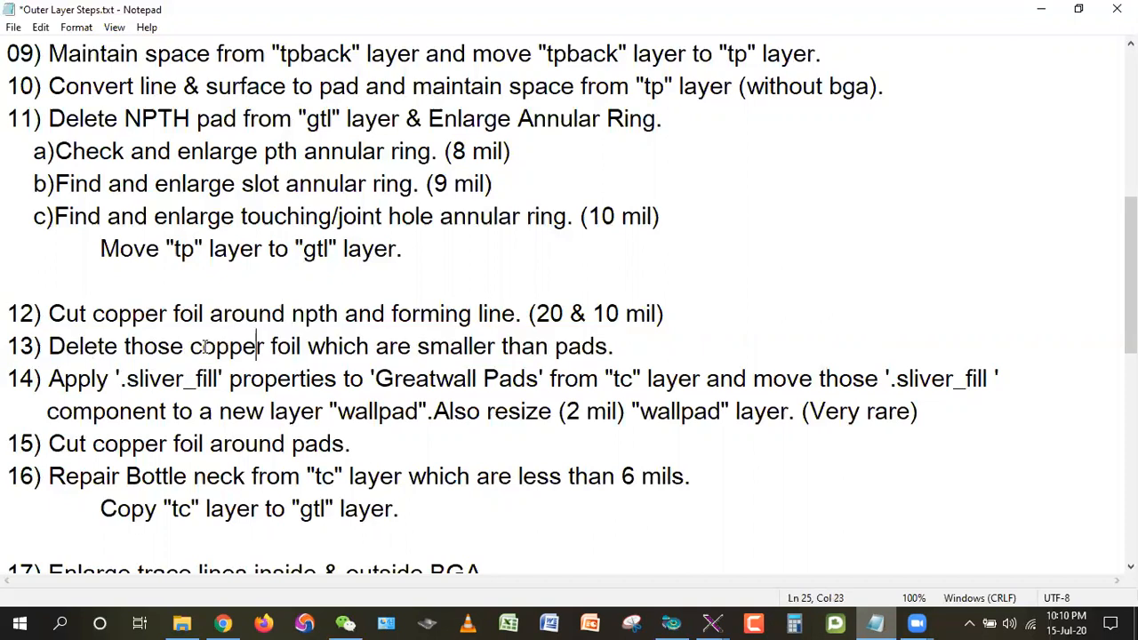
{"action": "left_click_drag", "start_coordinate": [304, 347], "coordinate": [41, 347]}
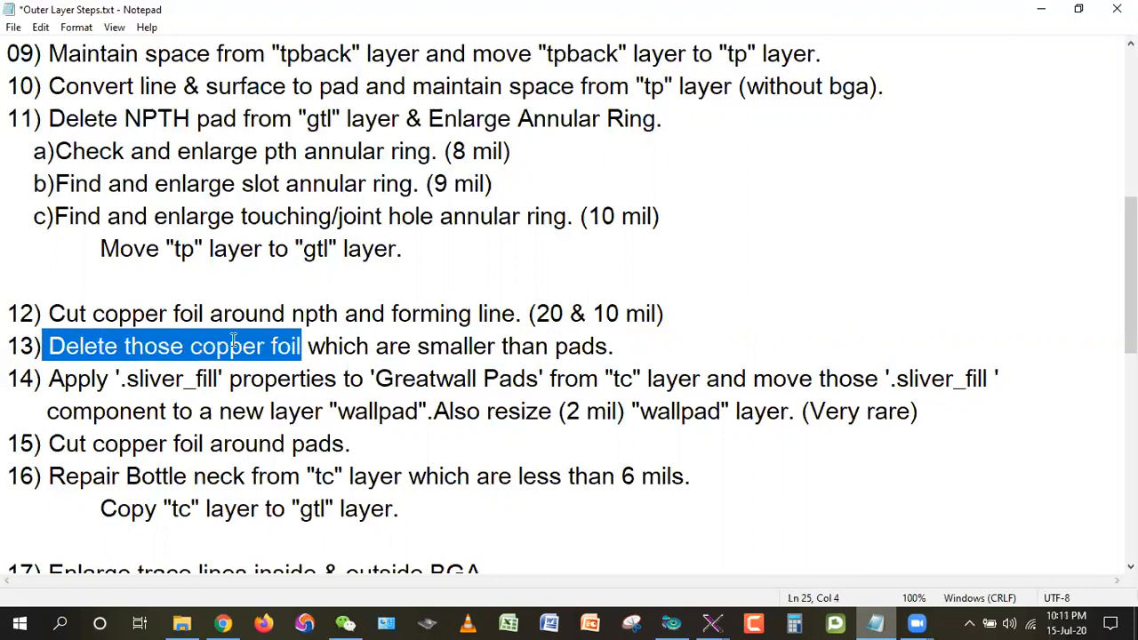
{"action": "left_click", "coordinate": [312, 377]}
{"action": "left_click_drag", "start_coordinate": [301, 347], "coordinate": [633, 342]}
{"action": "left_click", "coordinate": [463, 347]}
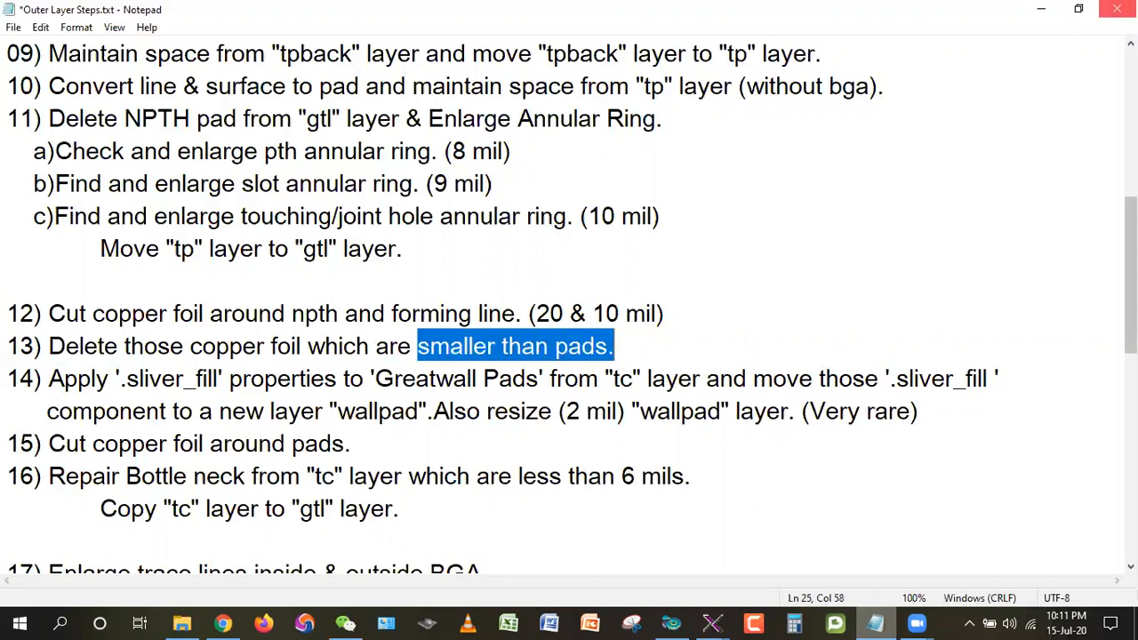
- Glance at the rout layer in the Graphic Editor, and return to Notepad to highlight the whole instruction of item 13
{"action": "key", "text": "alt+Tab"}
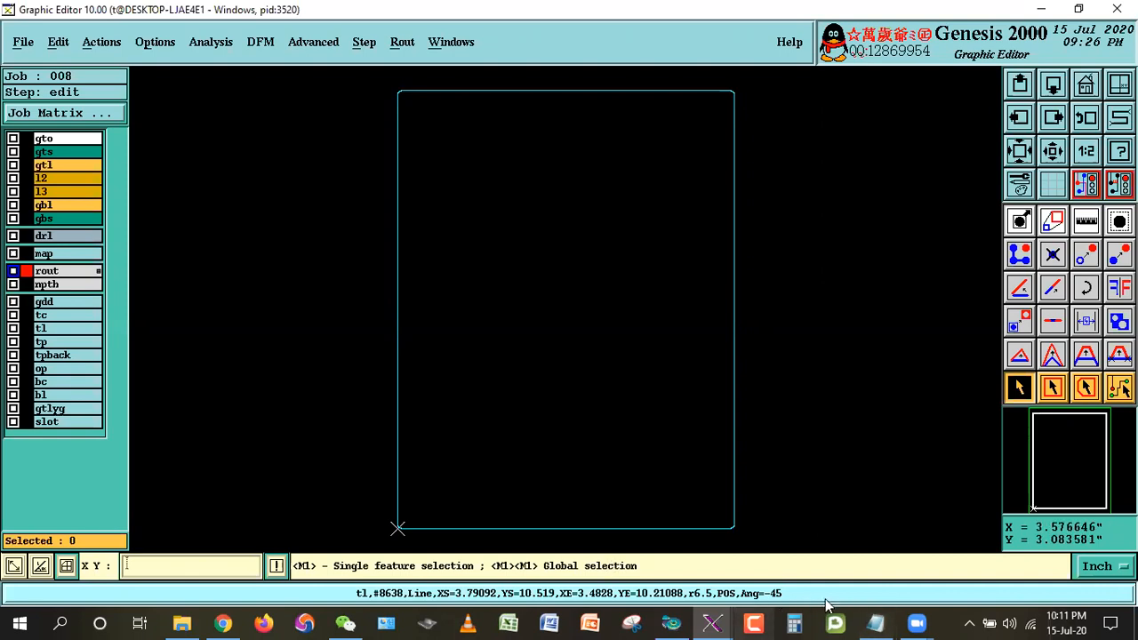
{"action": "left_click", "coordinate": [875, 623]}
{"action": "left_click", "coordinate": [874, 618]}
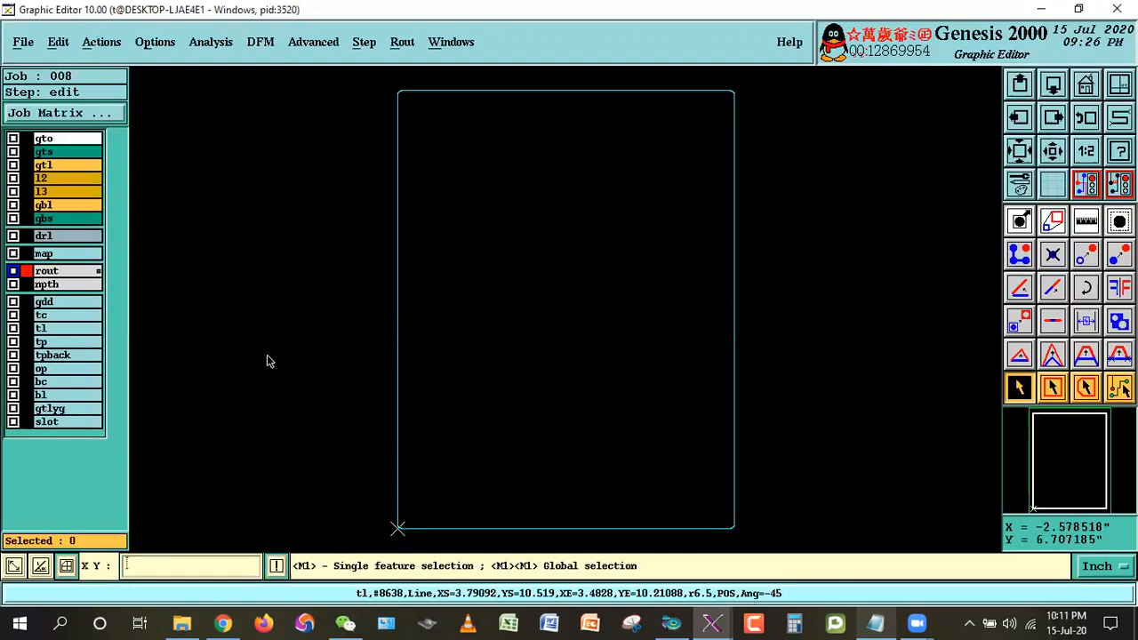
{"action": "left_click", "coordinate": [890, 621]}
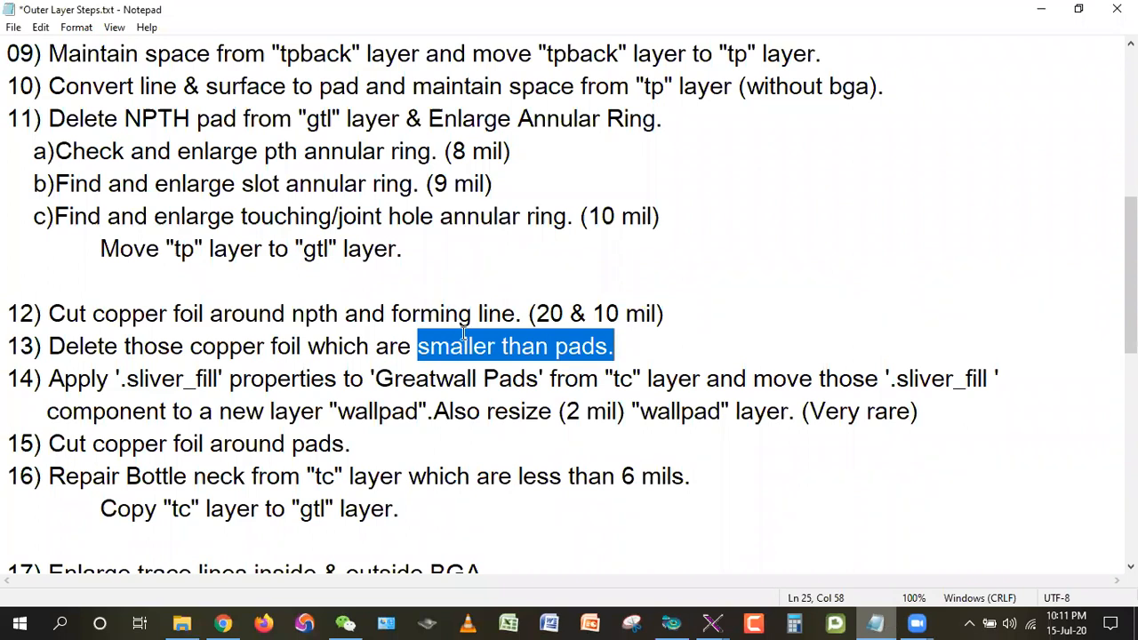
{"action": "left_click", "coordinate": [635, 411]}
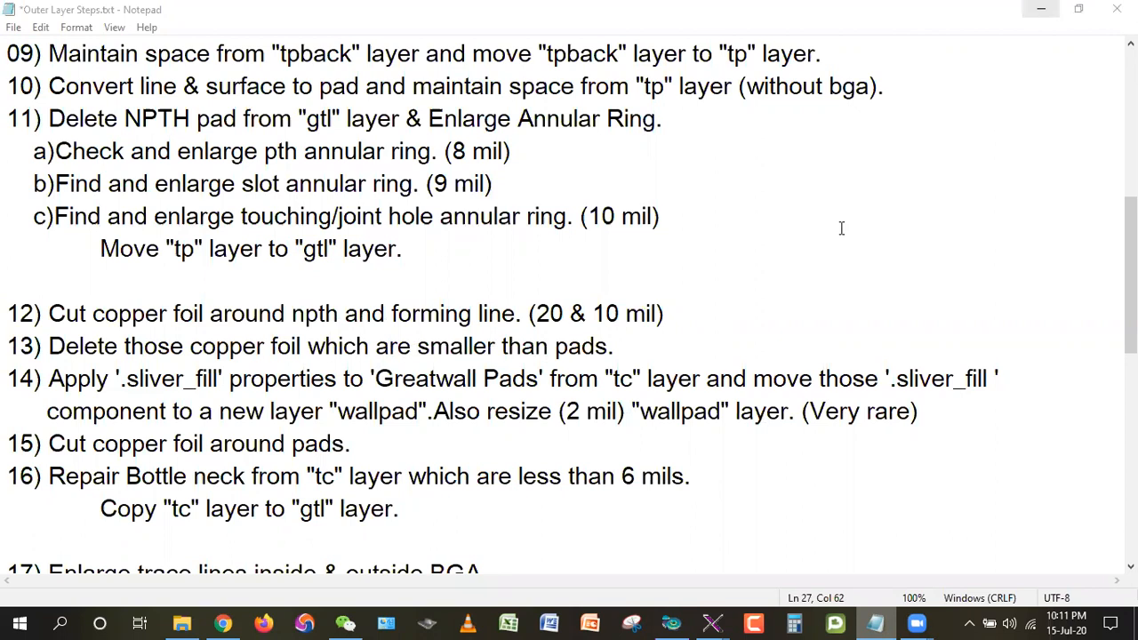
{"action": "left_click", "coordinate": [660, 336]}
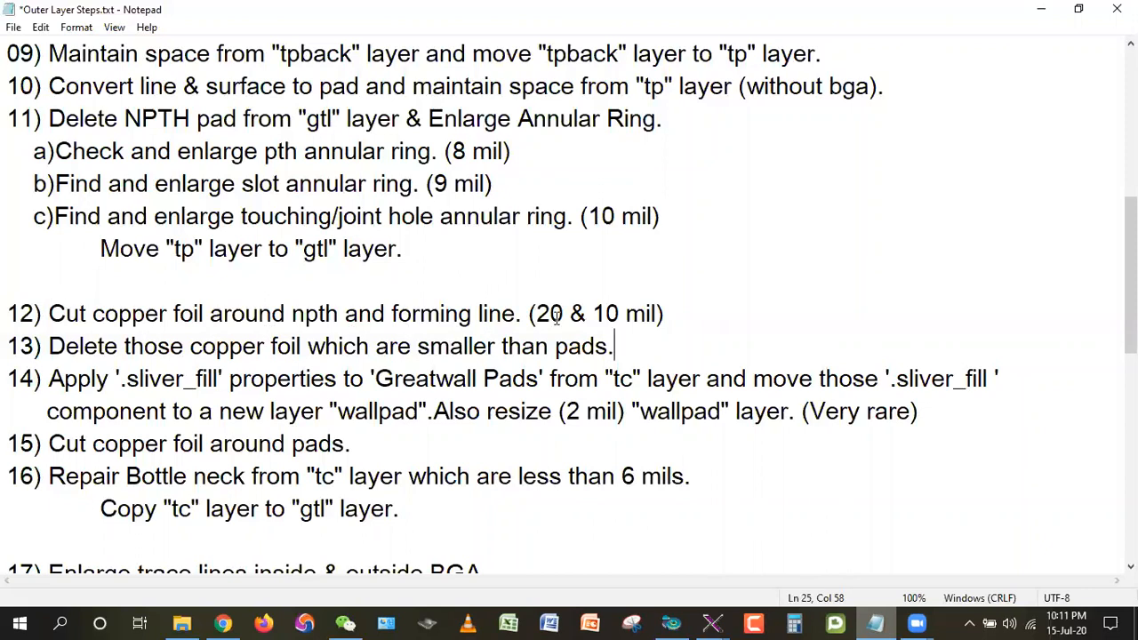
{"action": "left_click", "coordinate": [610, 290]}
{"action": "left_click_drag", "start_coordinate": [50, 346], "coordinate": [594, 347]}
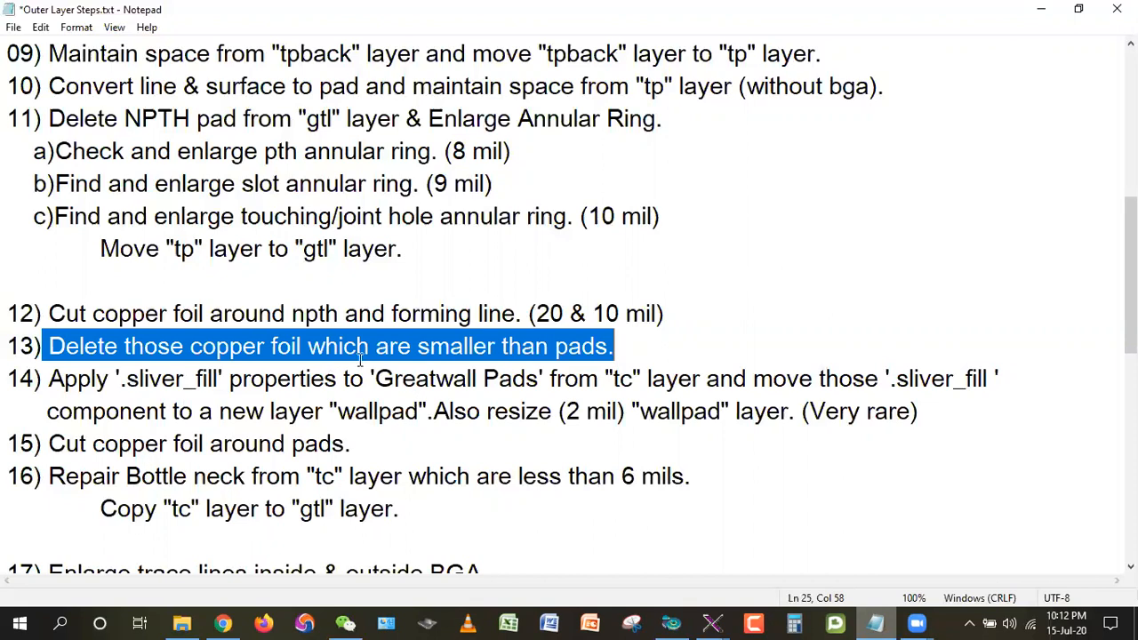
- Highlight the note about moving "tp" to "gtl" under item 11, and compare it with item 13's instruction
{"action": "left_click_drag", "start_coordinate": [169, 249], "coordinate": [391, 249]}
{"action": "left_click_drag", "start_coordinate": [89, 248], "coordinate": [263, 249]}
{"action": "left_click_drag", "start_coordinate": [139, 249], "coordinate": [410, 249]}
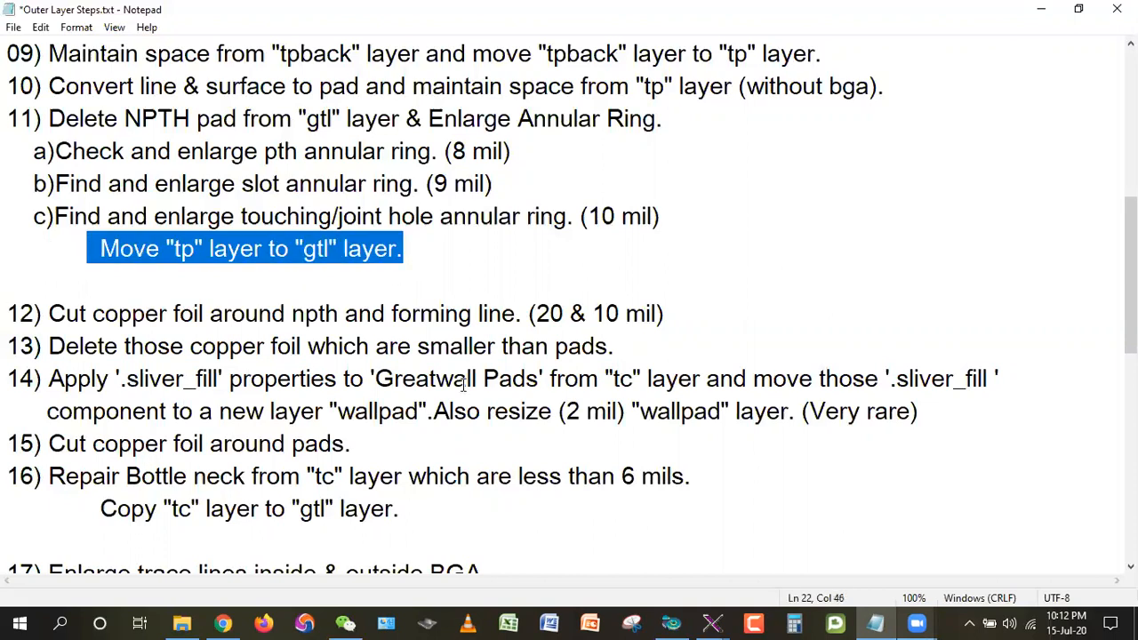
{"action": "left_click", "coordinate": [46, 346]}
{"action": "left_click_drag", "start_coordinate": [44, 346], "coordinate": [623, 347]}
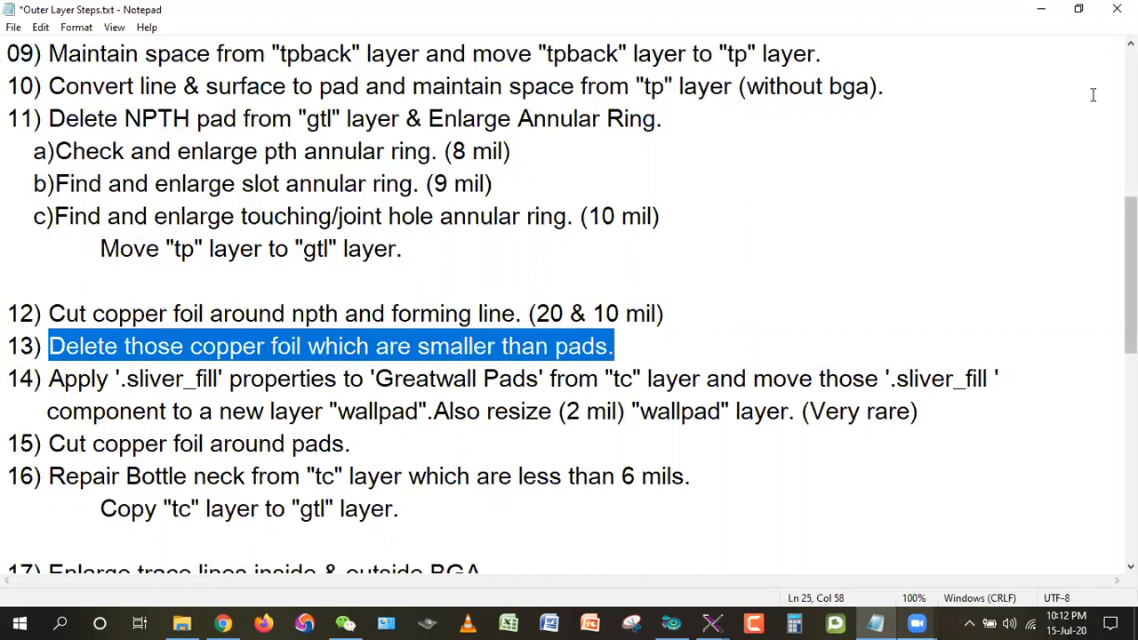
- Return to the Graphic Editor and display the tc layer in place of rout
{"action": "key", "text": "alt+Tab"}
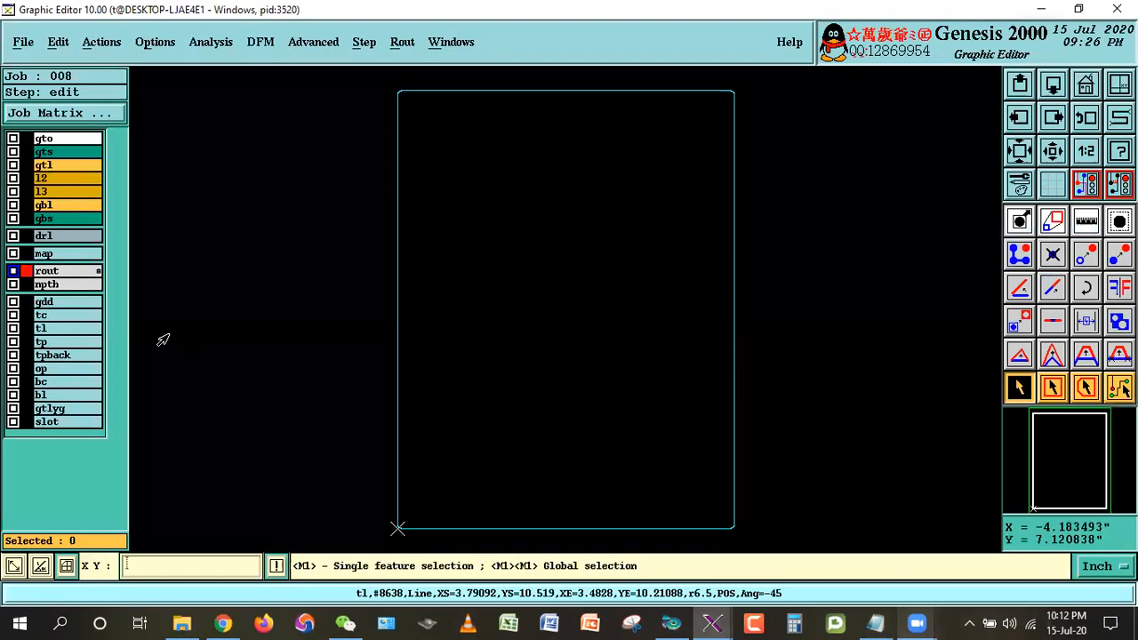
{"action": "left_click", "coordinate": [46, 270]}
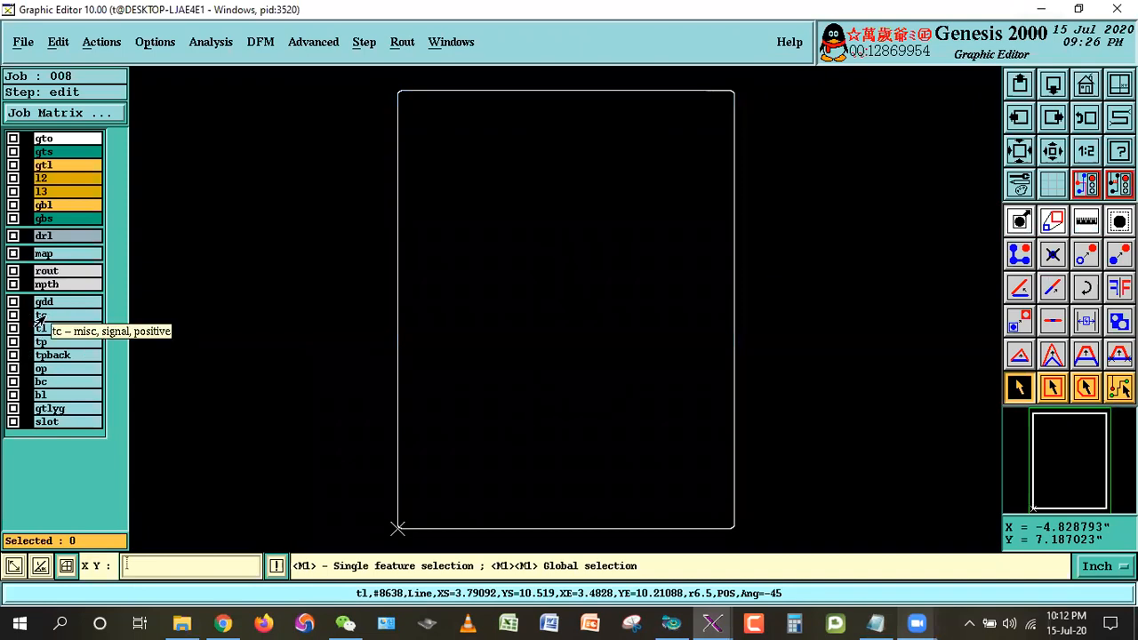
{"action": "left_click", "coordinate": [1012, 386]}
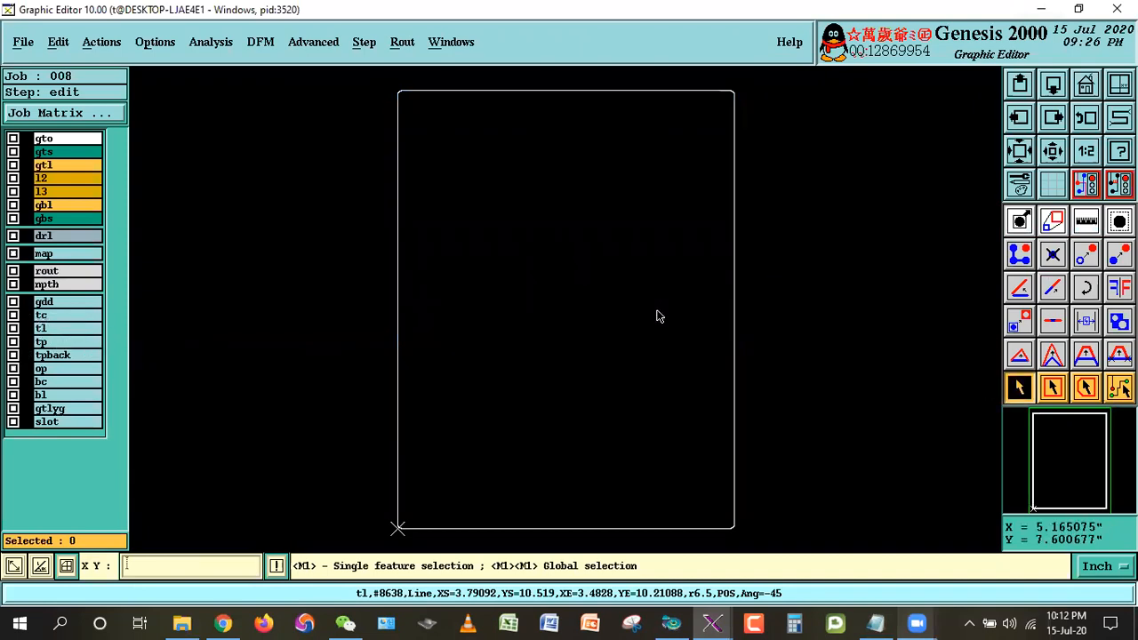
{"action": "left_click", "coordinate": [57, 314]}
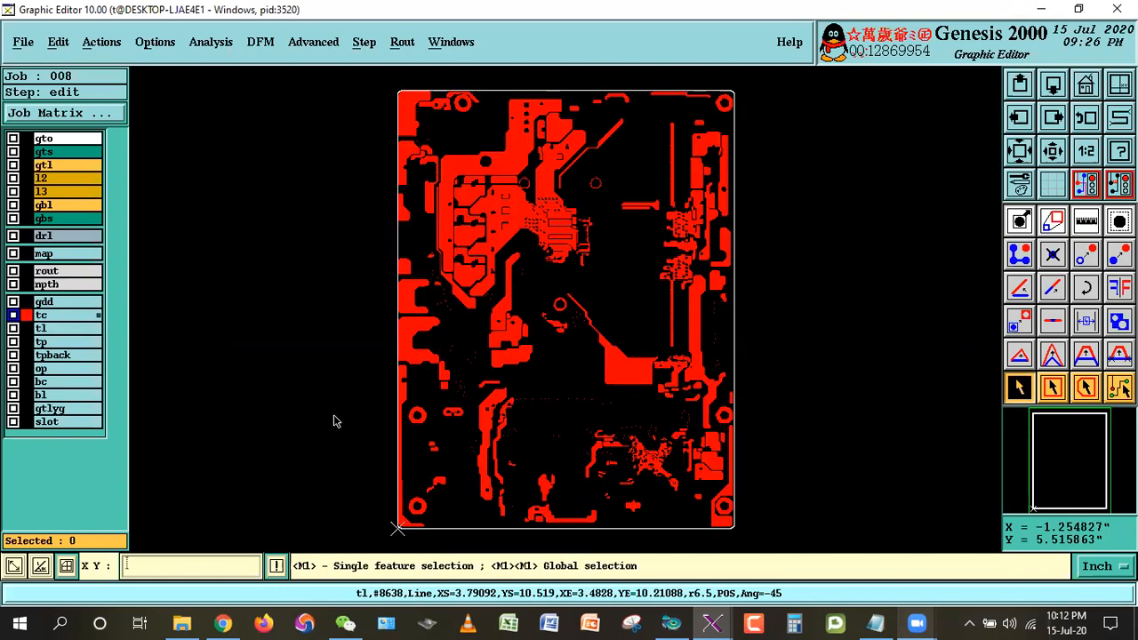
- Switch to Notepad and highlight the words "smaller than pads." in item 13
{"action": "left_click", "coordinate": [887, 623]}
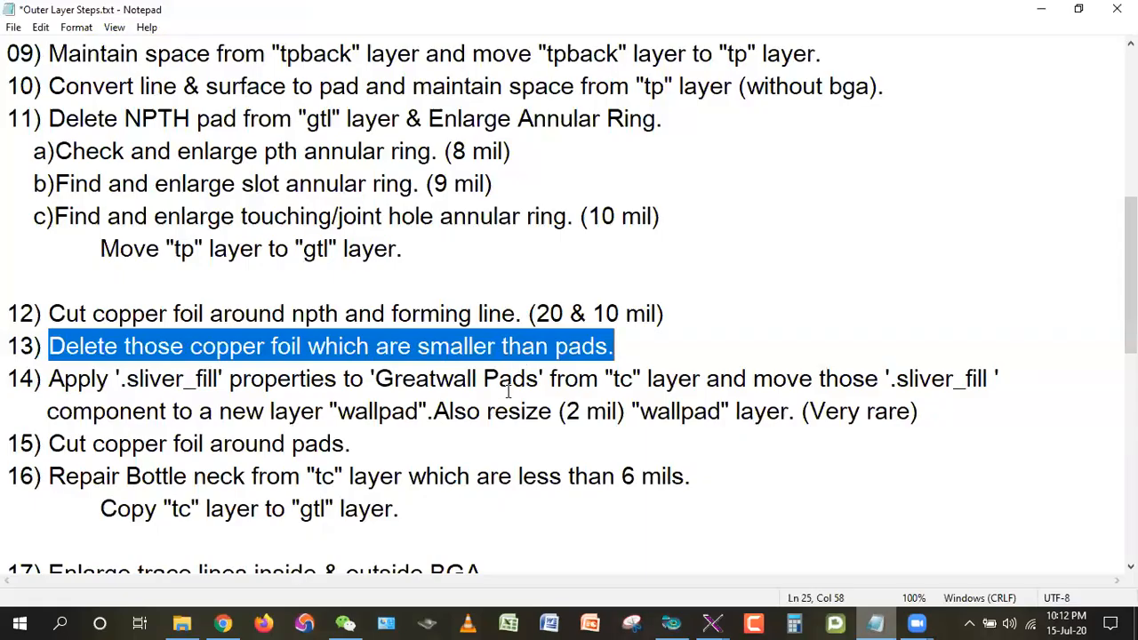
{"action": "left_click", "coordinate": [505, 388]}
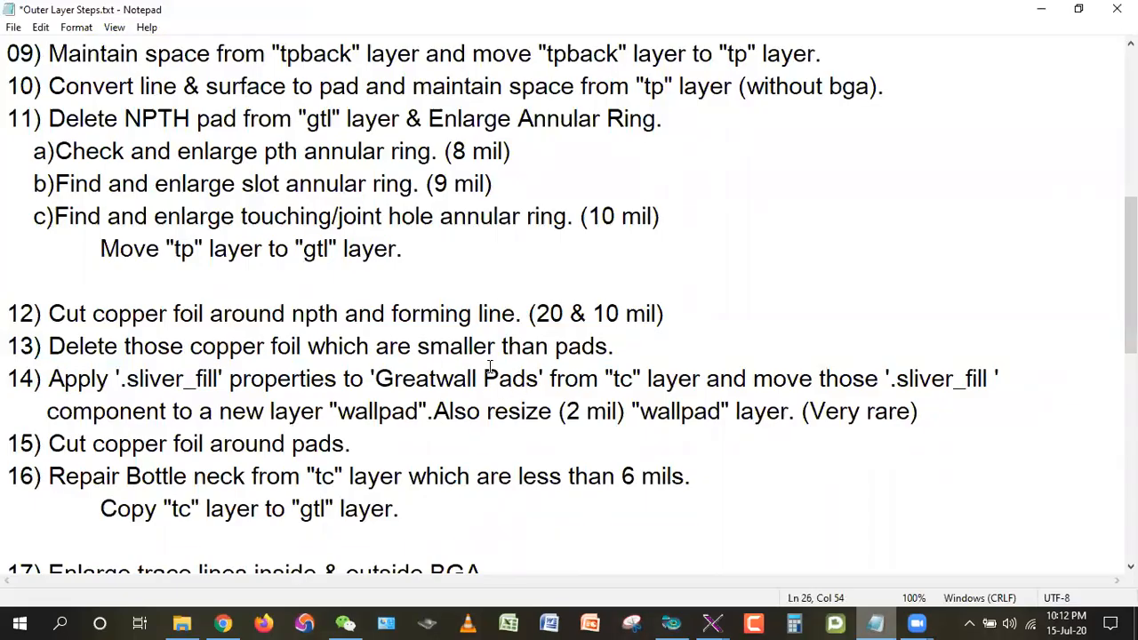
{"action": "left_click", "coordinate": [419, 347]}
{"action": "left_click_drag", "start_coordinate": [419, 347], "coordinate": [615, 345]}
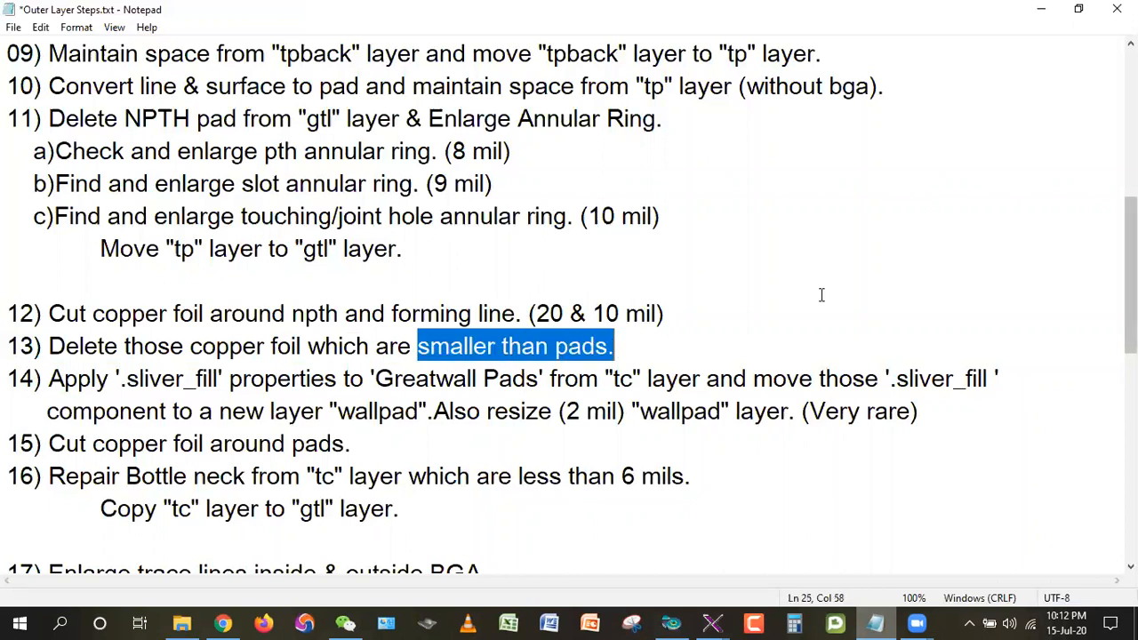
- In the Graphic Editor, zoom in on a small isolated round tc copper piece and display gtl with it to compare sizes
{"action": "key", "text": "alt+Tab"}
{"action": "right_click", "coordinate": [612, 257]}
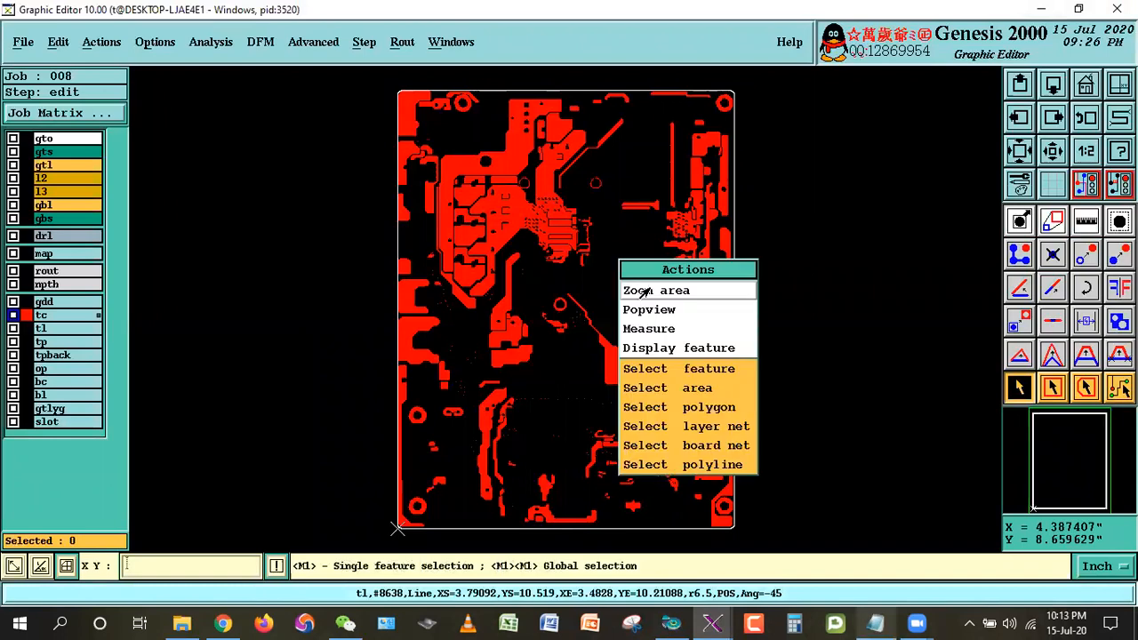
{"action": "left_click", "coordinate": [654, 293]}
{"action": "left_click", "coordinate": [498, 264]}
{"action": "left_click", "coordinate": [536, 280]}
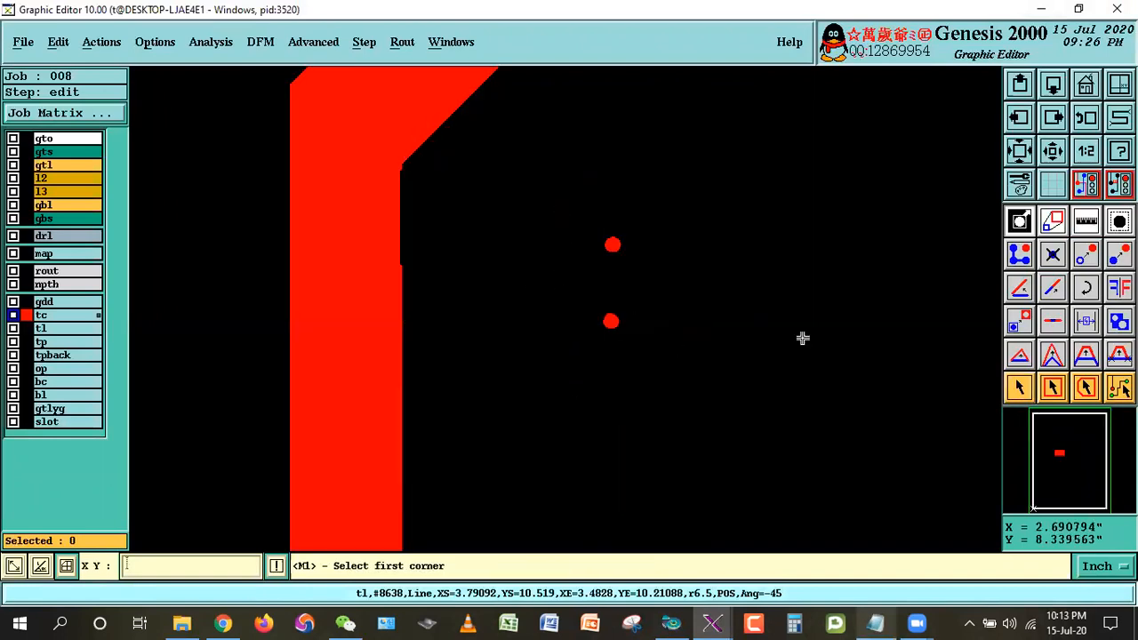
{"action": "left_click", "coordinate": [578, 222]}
{"action": "left_click", "coordinate": [653, 275]}
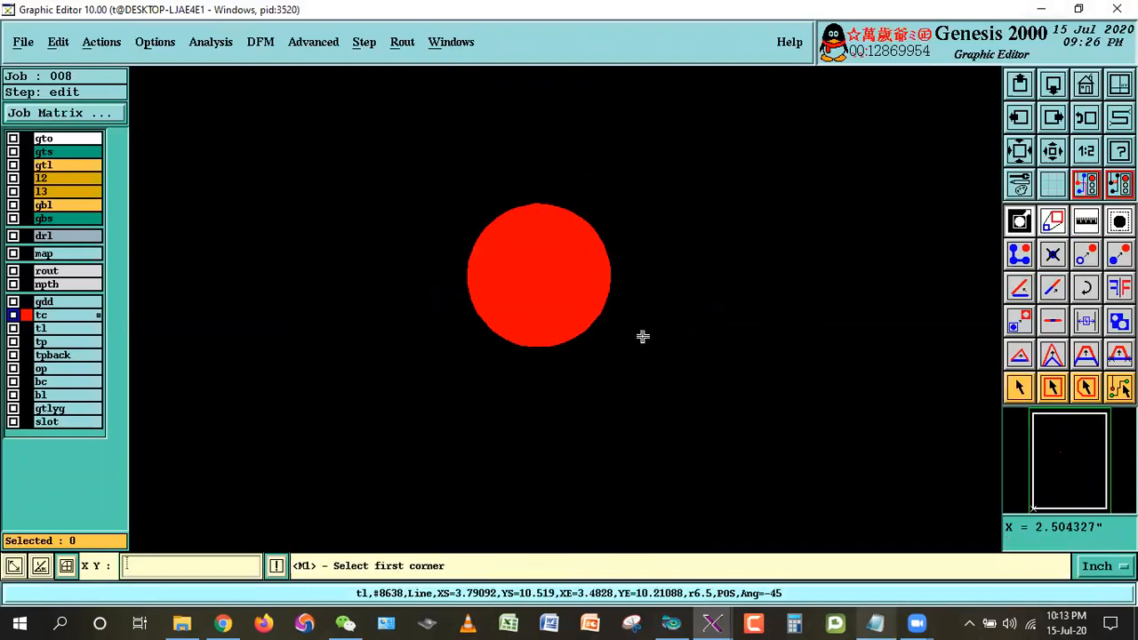
{"action": "left_click", "coordinate": [1020, 387]}
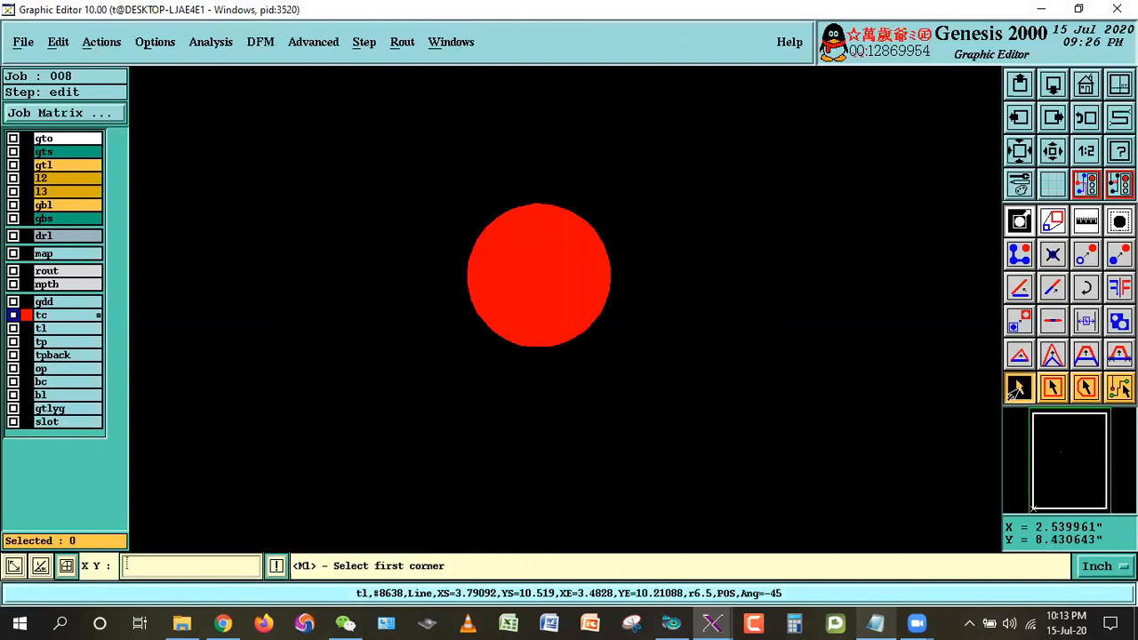
{"action": "left_click", "coordinate": [45, 164]}
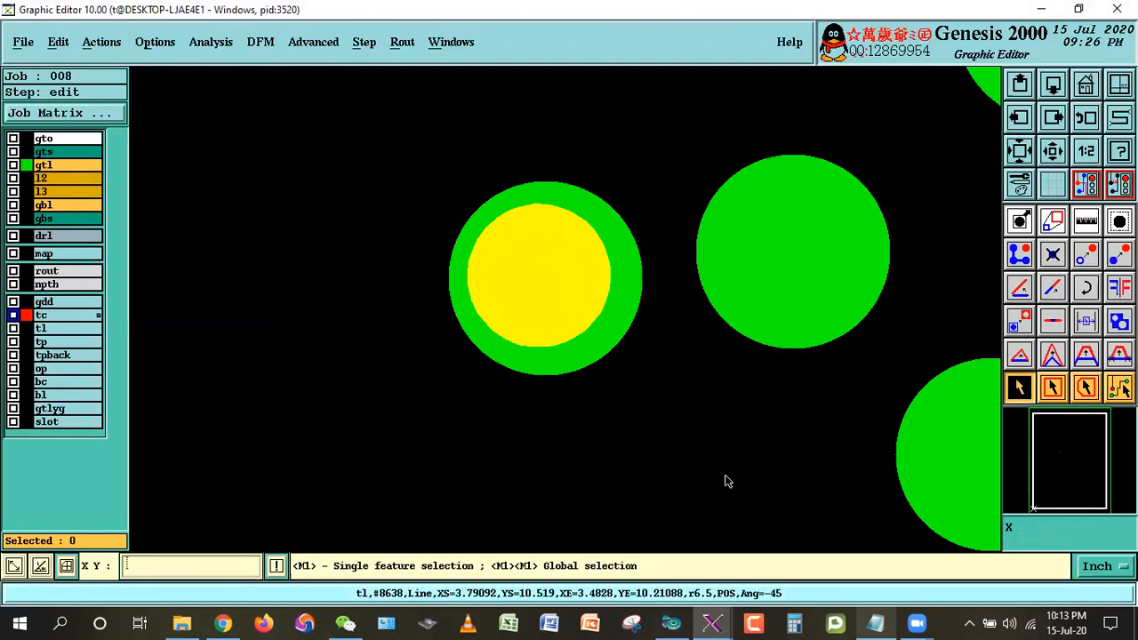
- Re-read the size condition of checklist item 13 in Notepad, and return to the Graphic Editor
{"action": "left_click", "coordinate": [876, 623]}
{"action": "left_click", "coordinate": [451, 347]}
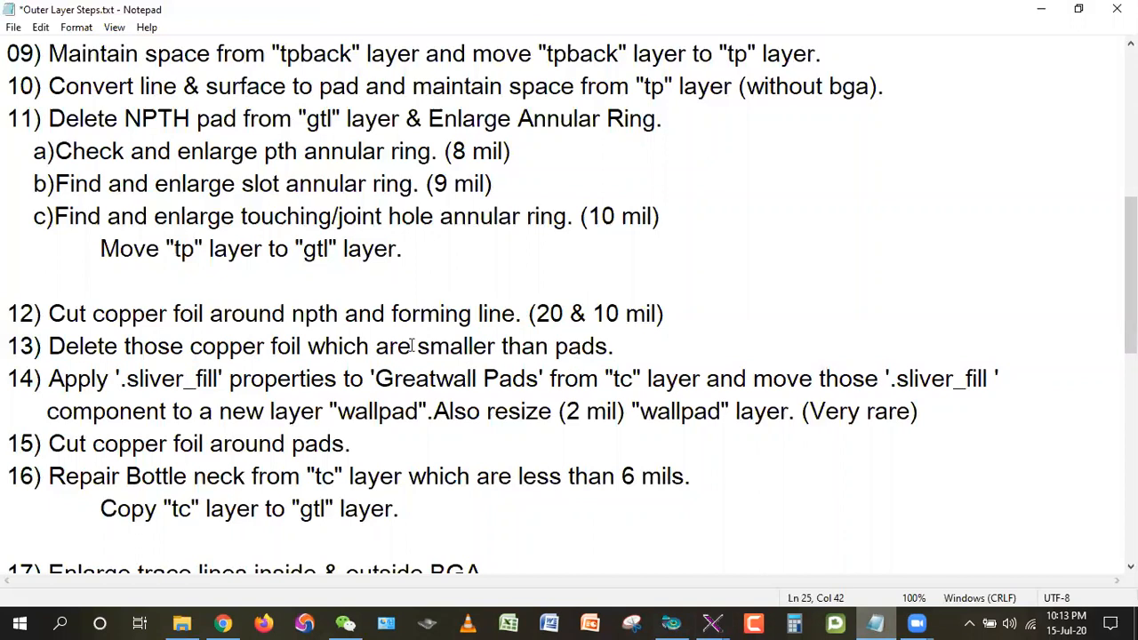
{"action": "left_click_drag", "start_coordinate": [376, 346], "coordinate": [536, 347]}
{"action": "left_click", "coordinate": [1041, 9]}
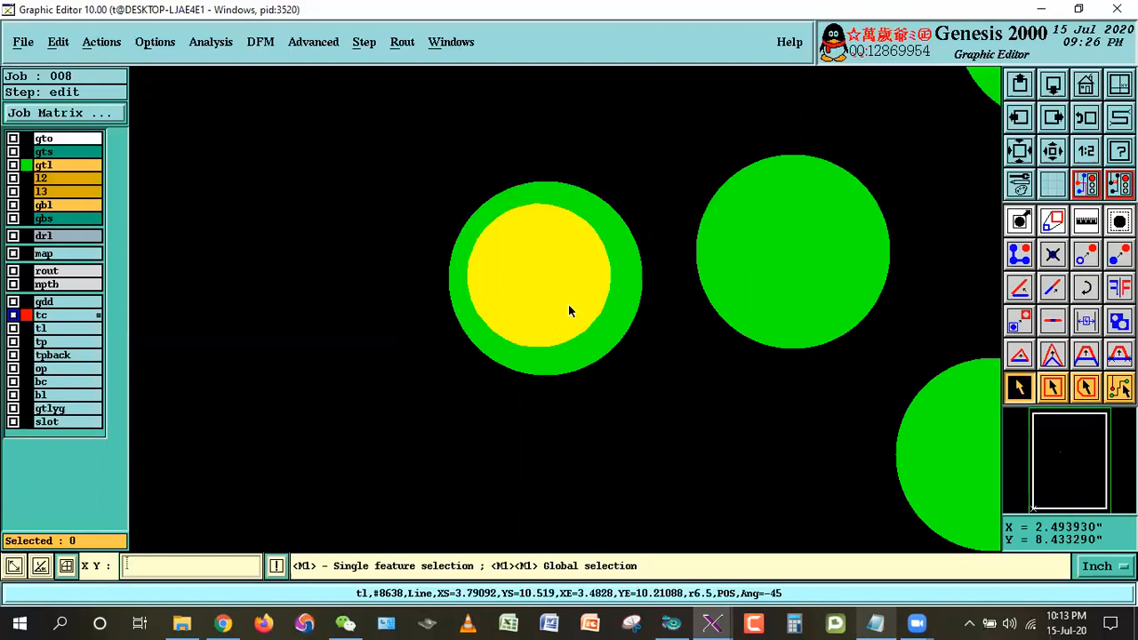
- Select the round tc copper piece inside the gtl pad, and highlight "smaller than pads." in the Notepad checklist
{"action": "left_click", "coordinate": [512, 311]}
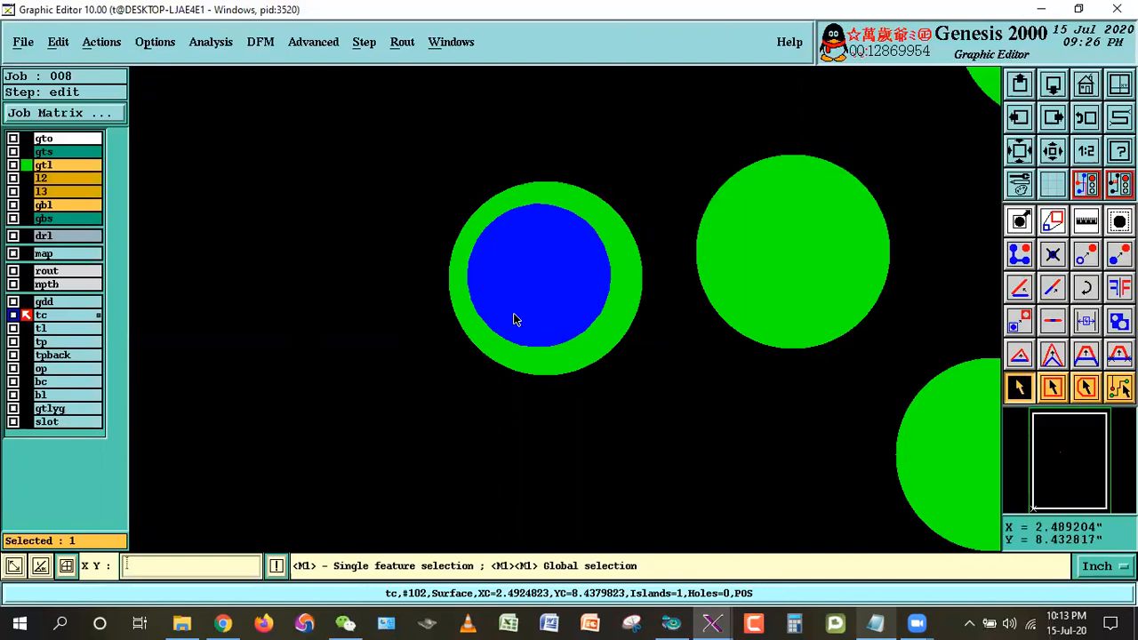
{"action": "left_click", "coordinate": [878, 622]}
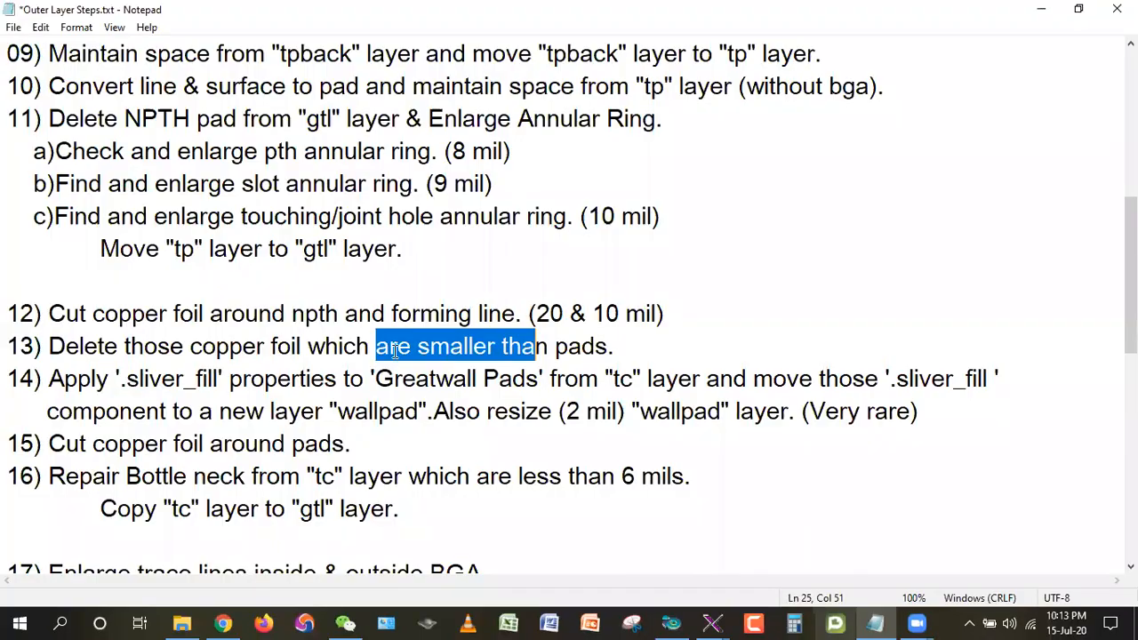
{"action": "left_click_drag", "start_coordinate": [417, 346], "coordinate": [636, 336]}
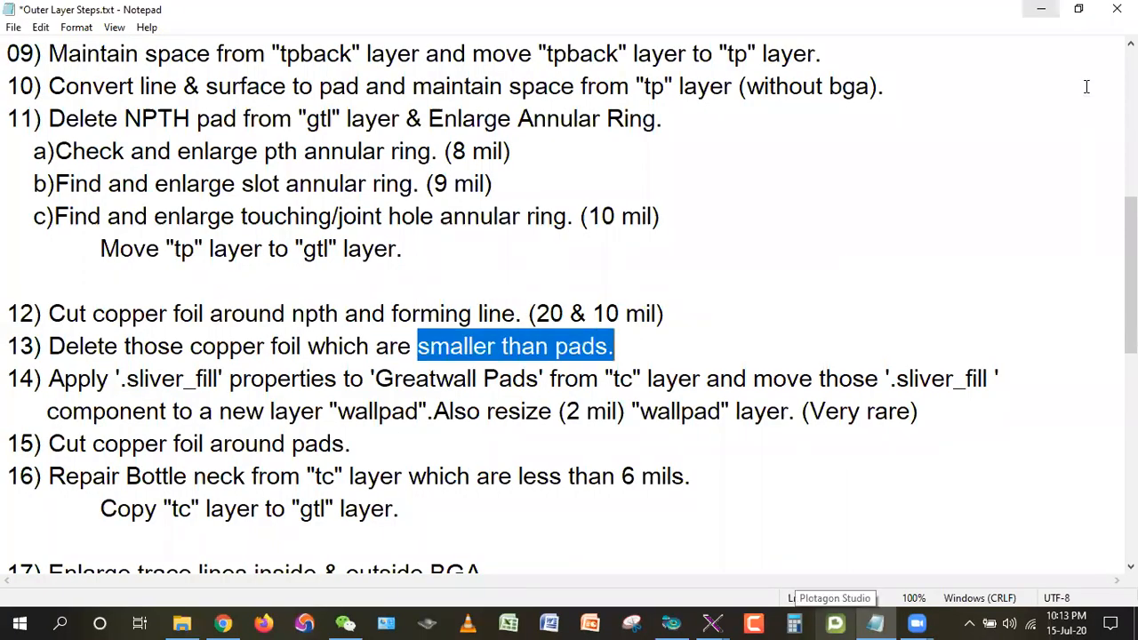
- Return to the Graphic Editor, clear the selection, and reference-select the tc features covered by gtl, using Covered mode
{"action": "left_click", "coordinate": [1041, 8]}
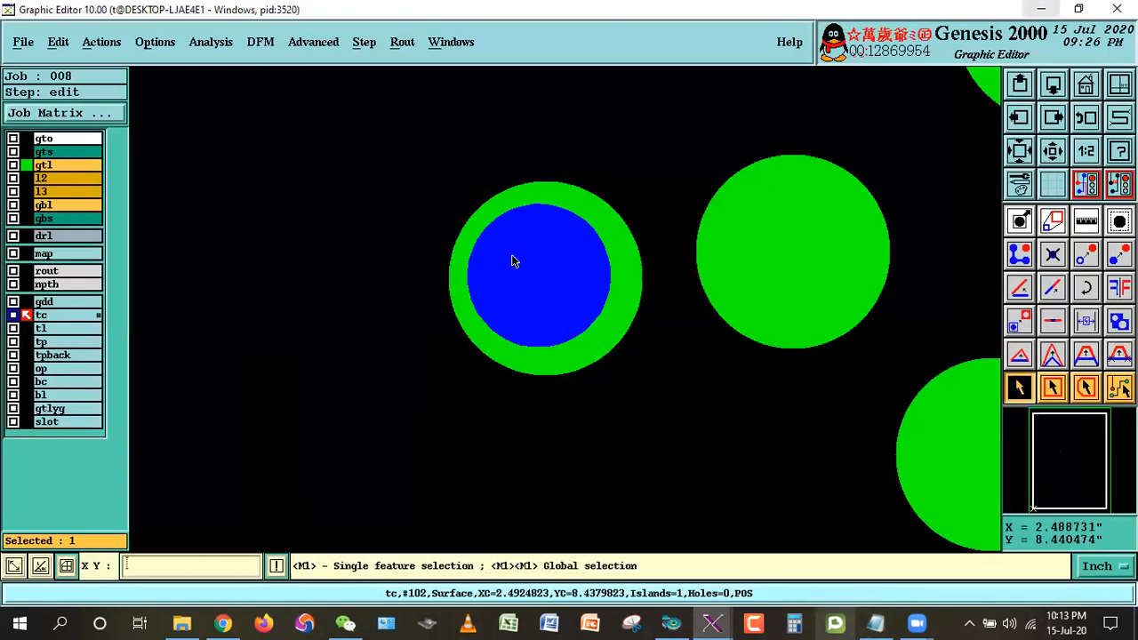
{"action": "left_click", "coordinate": [720, 454]}
{"action": "left_click", "coordinate": [1086, 84]}
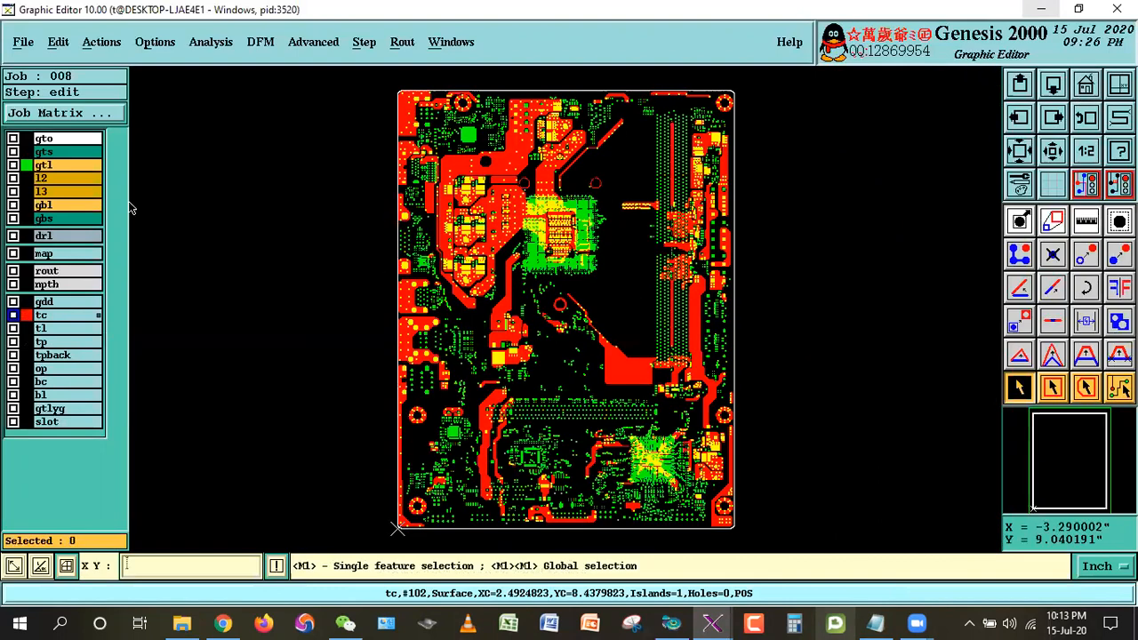
{"action": "left_click", "coordinate": [96, 42]}
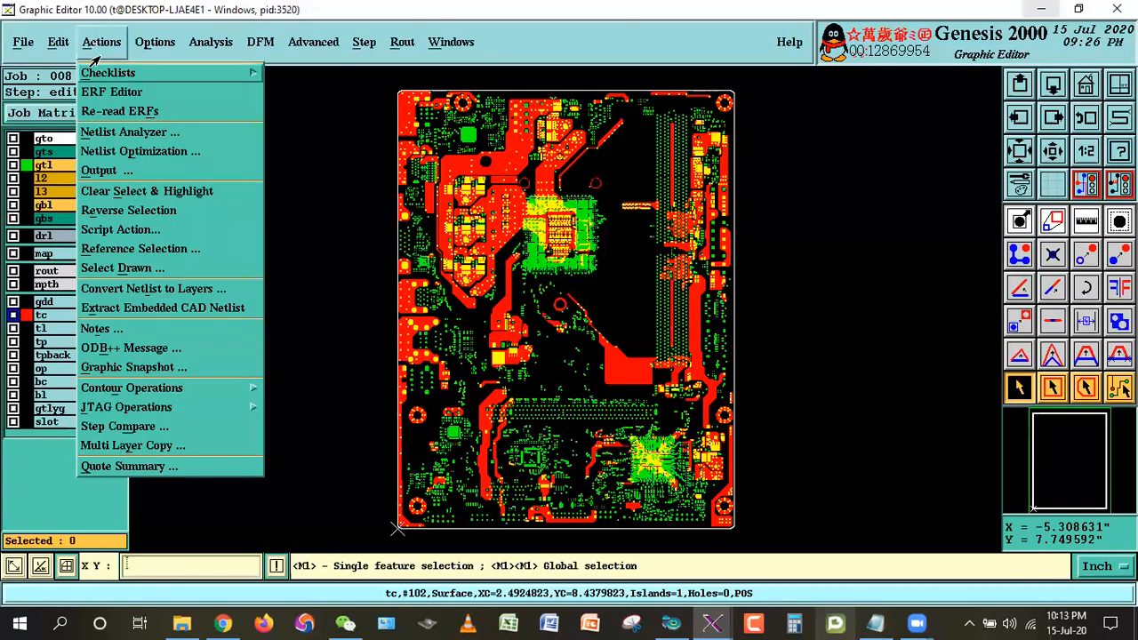
{"action": "left_click", "coordinate": [112, 254]}
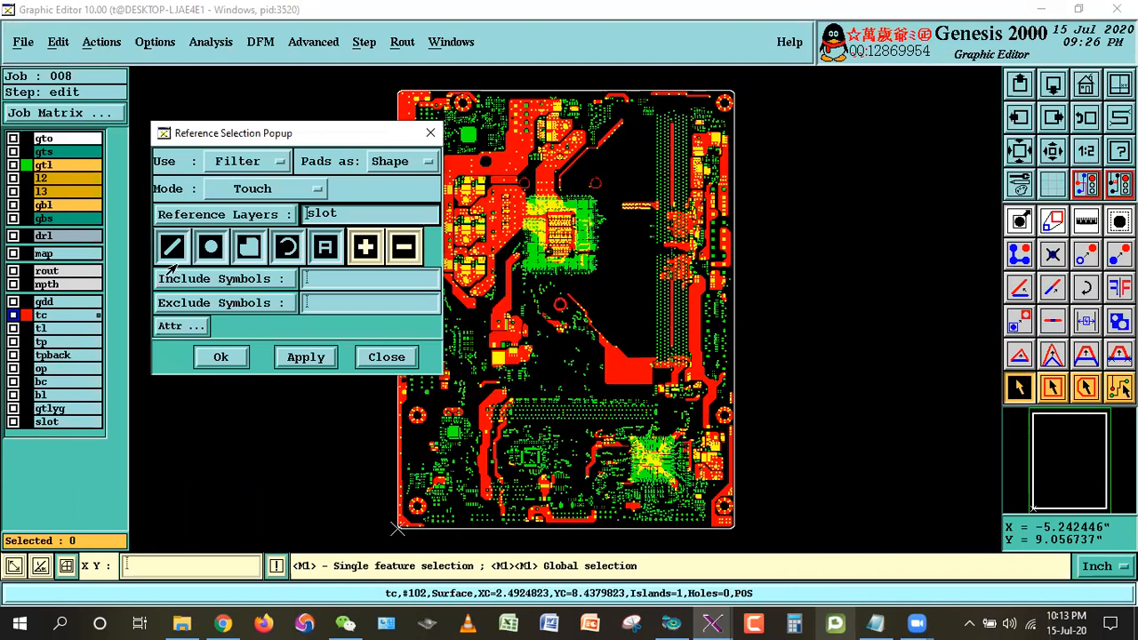
{"action": "left_click", "coordinate": [283, 190]}
{"action": "left_click", "coordinate": [222, 228]}
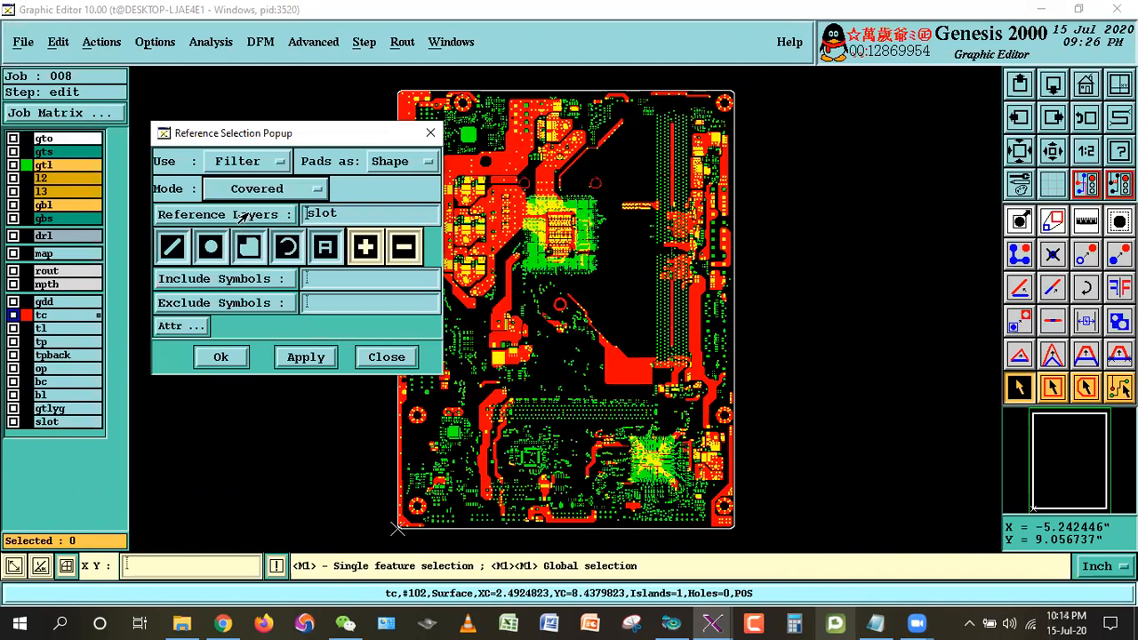
{"action": "left_click", "coordinate": [213, 214]}
{"action": "double_click", "coordinate": [181, 294]}
{"action": "left_click", "coordinate": [327, 356]}
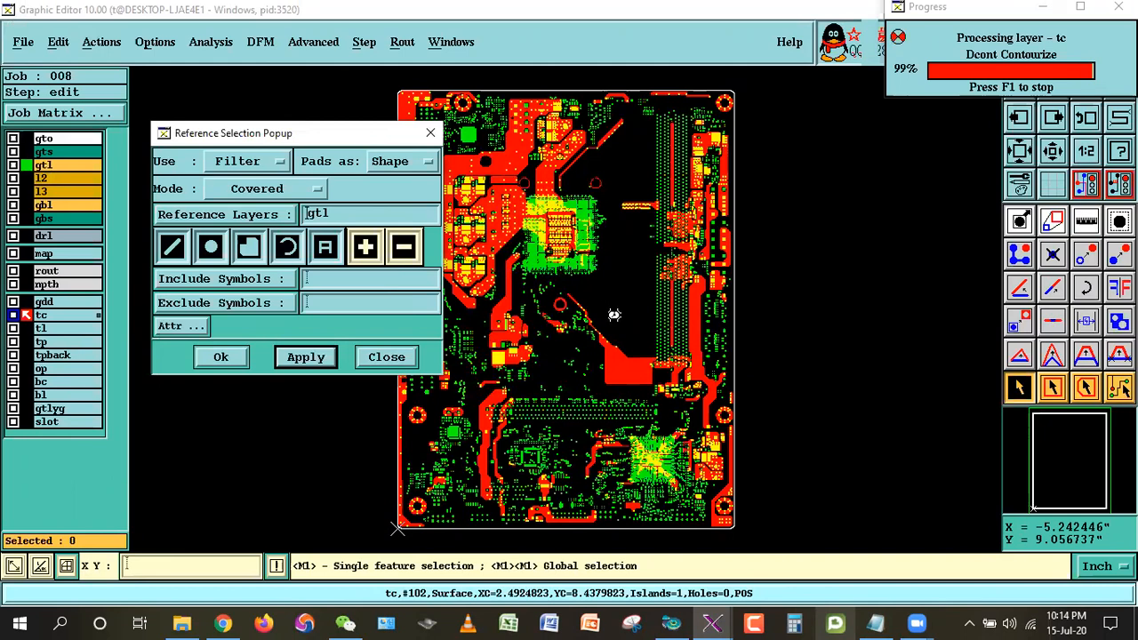
- Zoom in on one selected round tc piece and briefly display gtl to compare it with the surrounding pad
{"action": "left_click", "coordinate": [43, 178]}
{"action": "left_click_drag", "start_coordinate": [335, 134], "coordinate": [281, 405]}
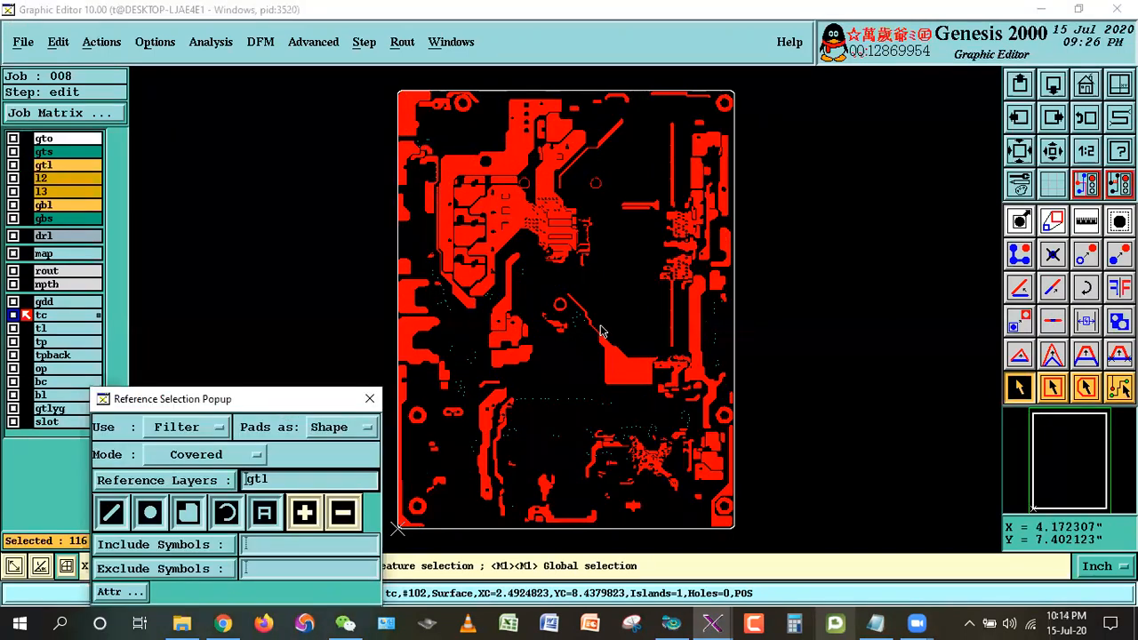
{"action": "right_click", "coordinate": [610, 285]}
{"action": "left_click", "coordinate": [641, 308]}
{"action": "left_click", "coordinate": [699, 291]}
{"action": "left_click", "coordinate": [768, 336]}
{"action": "left_click", "coordinate": [534, 241]}
{"action": "left_click", "coordinate": [656, 348]}
{"action": "left_click", "coordinate": [374, 169]}
{"action": "left_click", "coordinate": [619, 350]}
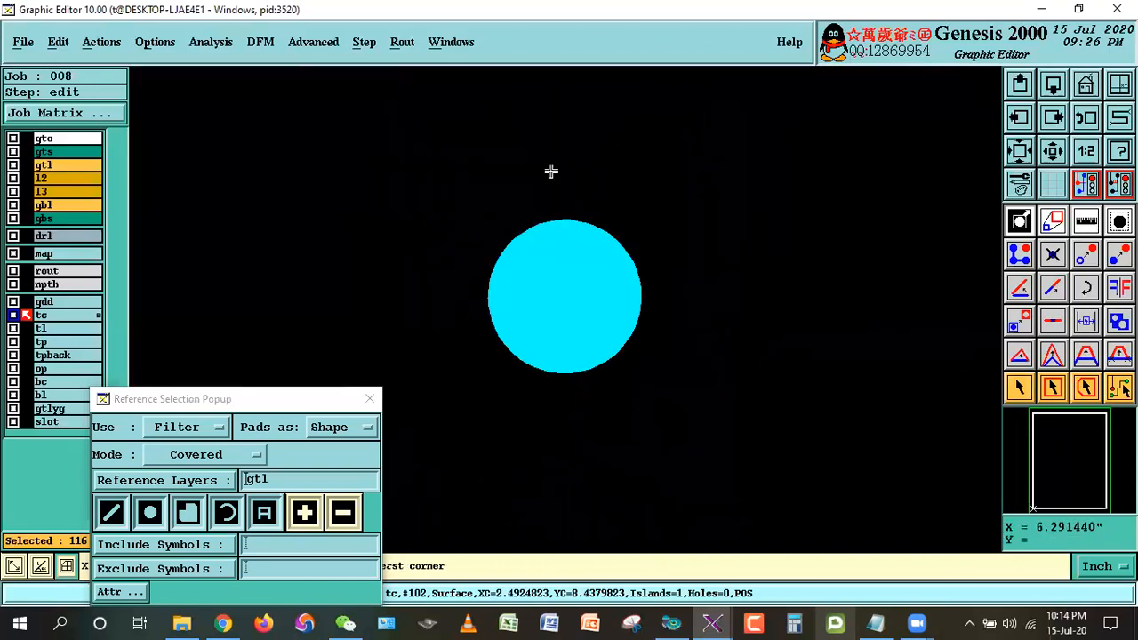
{"action": "left_click", "coordinate": [49, 164]}
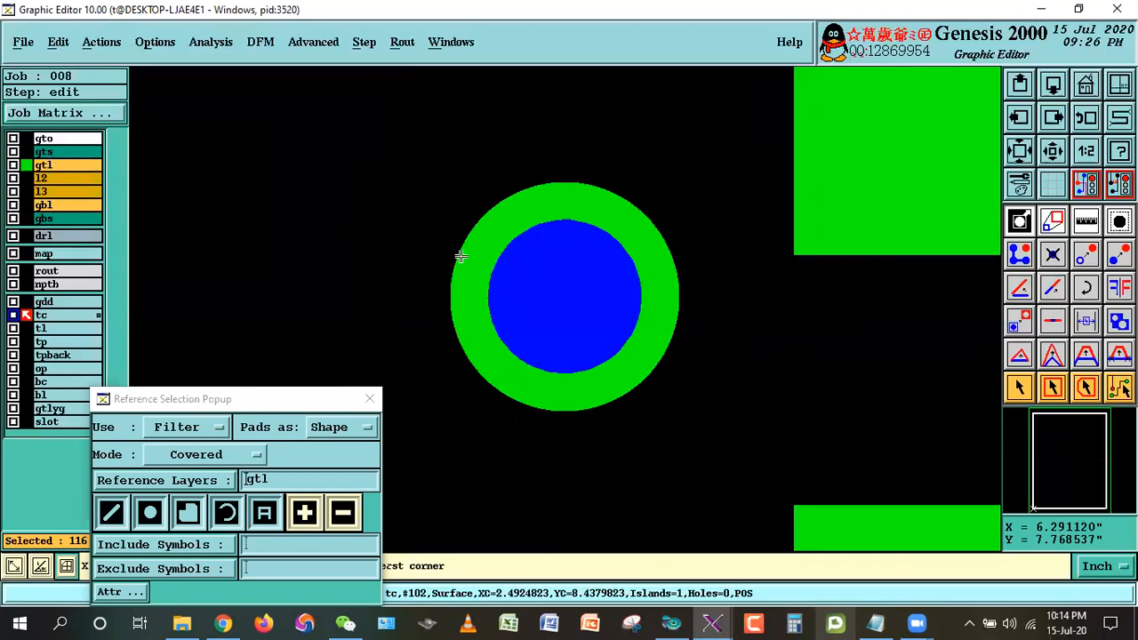
{"action": "left_click", "coordinate": [62, 169]}
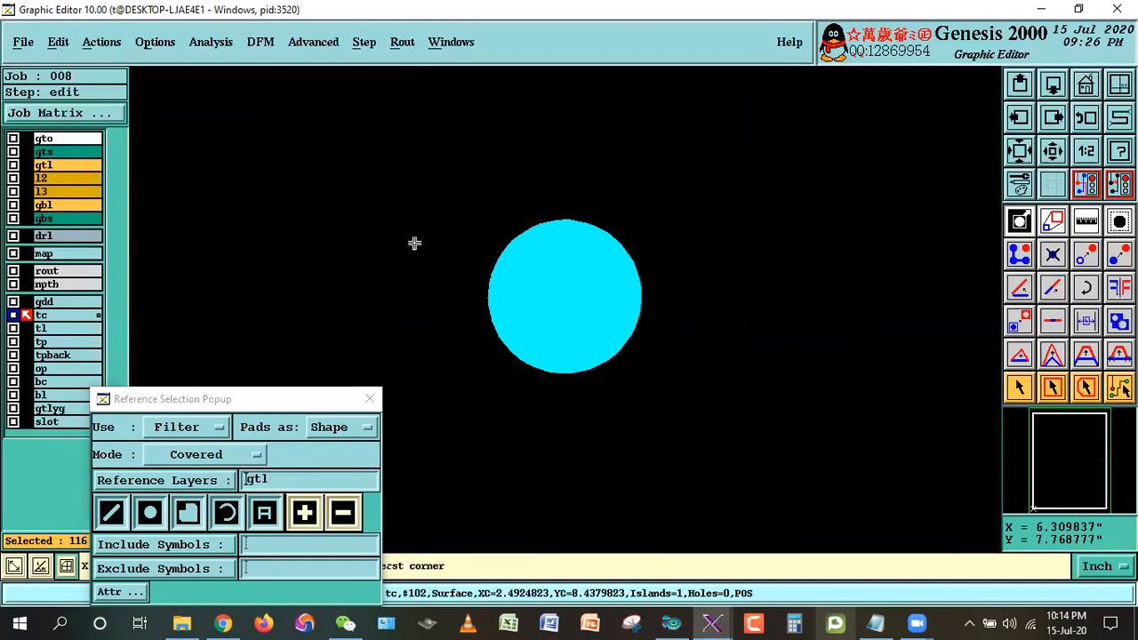
- Delete the selected tc copper pieces that lie within the gtl pads
{"action": "left_click", "coordinate": [56, 43]}
{"action": "left_click", "coordinate": [71, 94]}
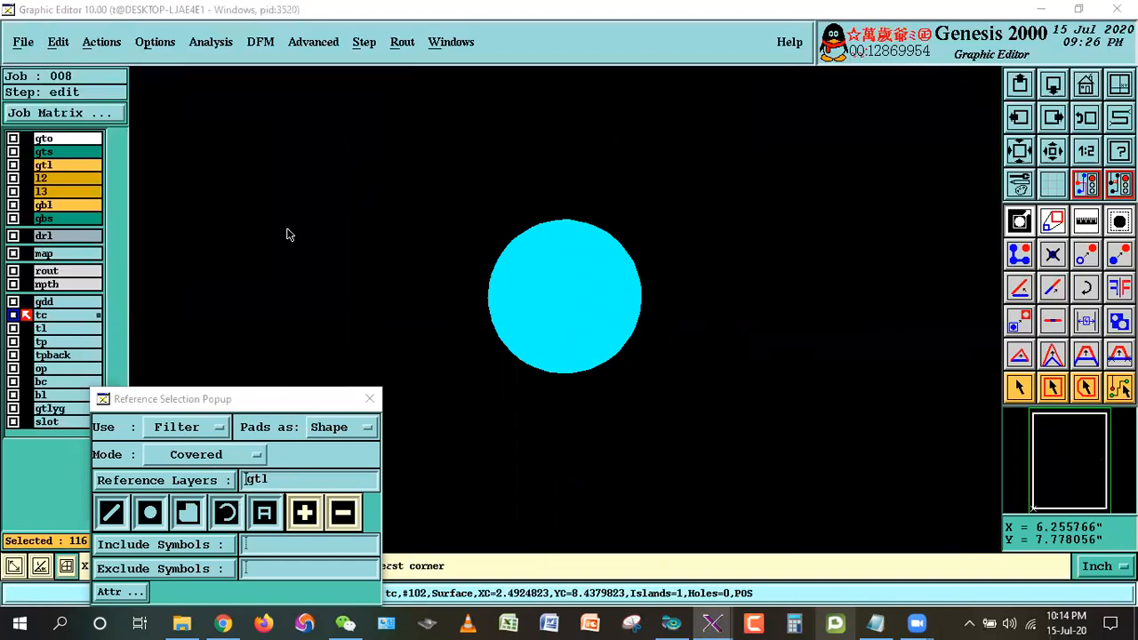
{"action": "left_click", "coordinate": [377, 358]}
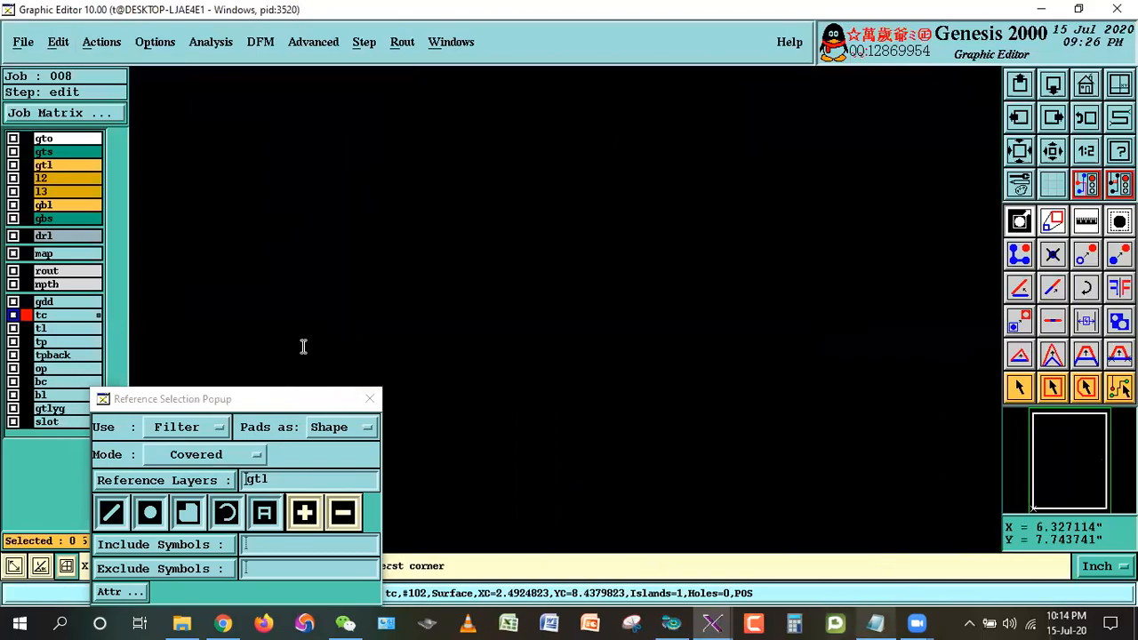
- Switch to Notepad and highlight checklist item 13, followed by item 12
{"action": "key", "text": "alt+Tab"}
{"action": "left_click_drag", "start_coordinate": [10, 347], "coordinate": [833, 330]}
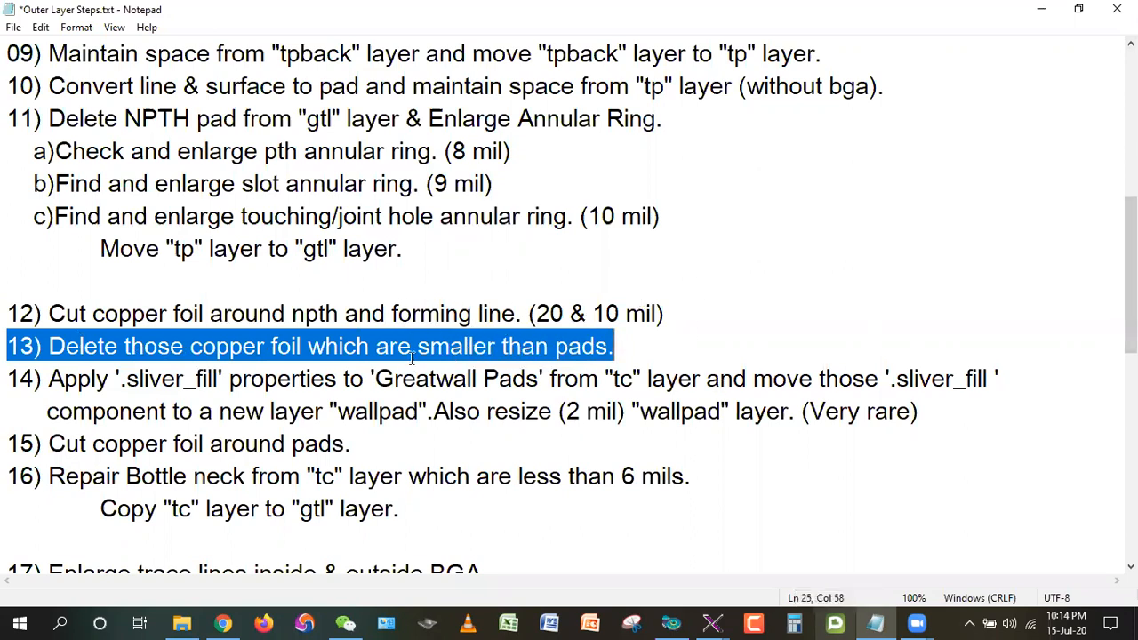
{"action": "left_click_drag", "start_coordinate": [9, 346], "coordinate": [616, 348]}
{"action": "left_click", "coordinate": [676, 313]}
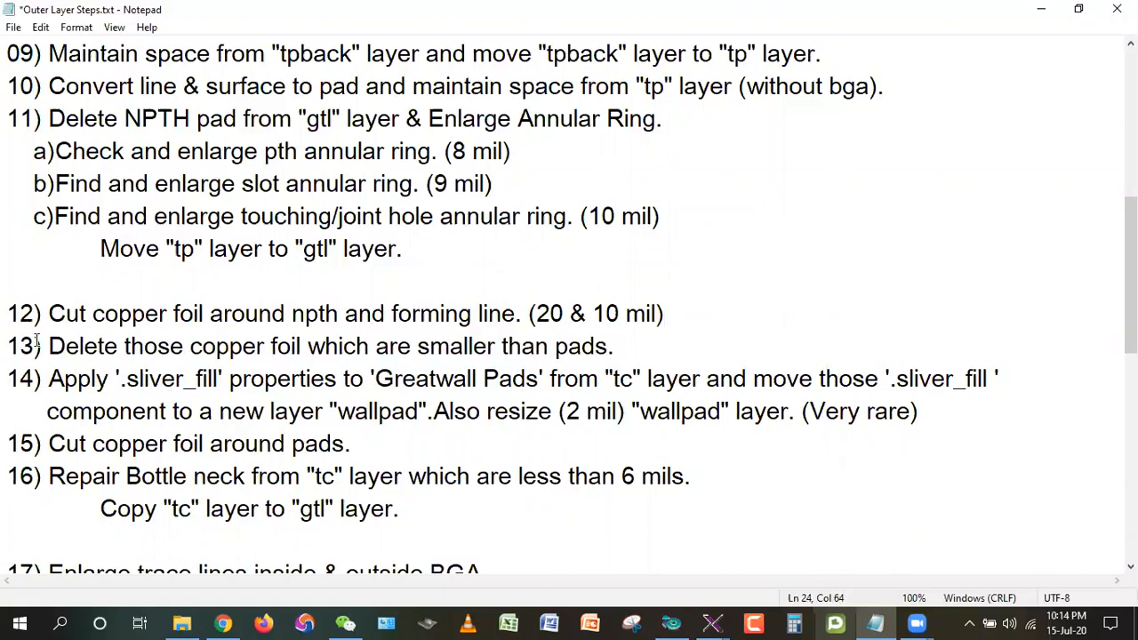
{"action": "mouse_move", "coordinate": [11, 309]}
{"action": "left_mouse_down"}
{"action": "mouse_move", "coordinate": [670, 309]}
{"action": "mouse_move", "coordinate": [8, 338]}
{"action": "mouse_move", "coordinate": [9, 325]}
{"action": "left_mouse_up"}
{"action": "left_click", "coordinate": [706, 283]}
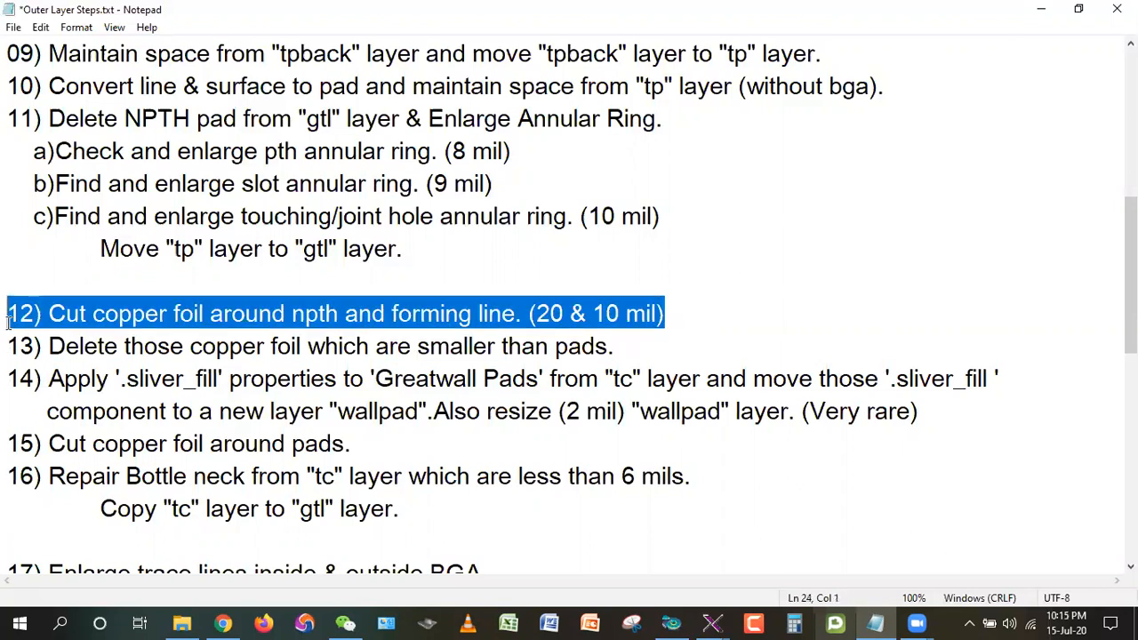
{"action": "left_click", "coordinate": [498, 347]}
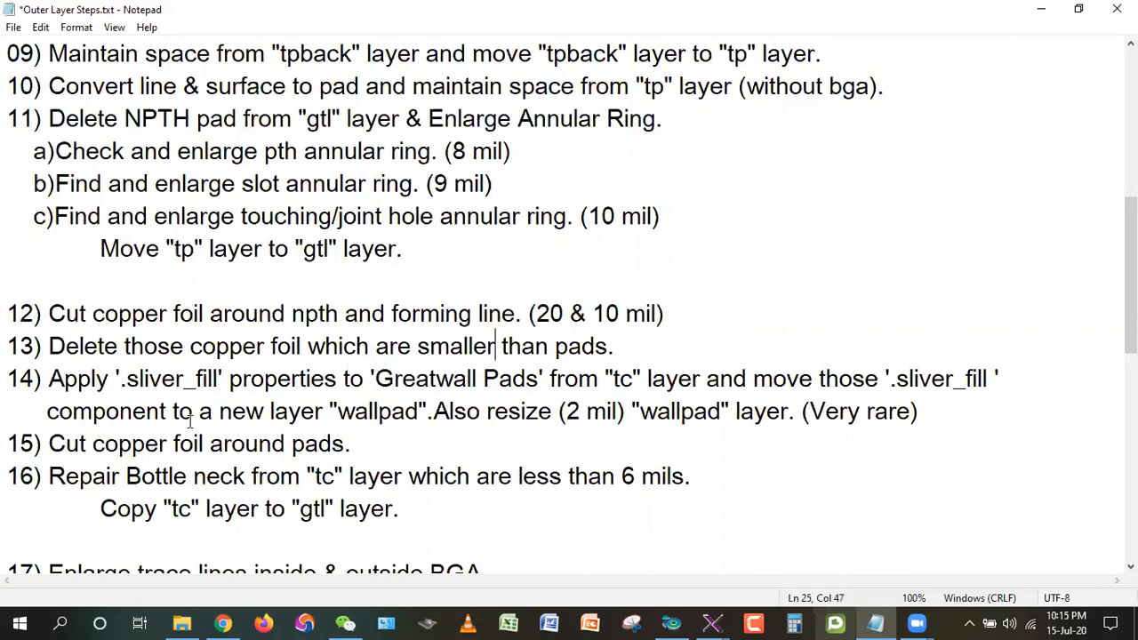
- Review item 12 by highlighting its npth and forming line wording and its "(20 & 10 mil)" clearance values
{"action": "left_click_drag", "start_coordinate": [9, 311], "coordinate": [20, 313]}
{"action": "left_click_drag", "start_coordinate": [95, 315], "coordinate": [524, 306]}
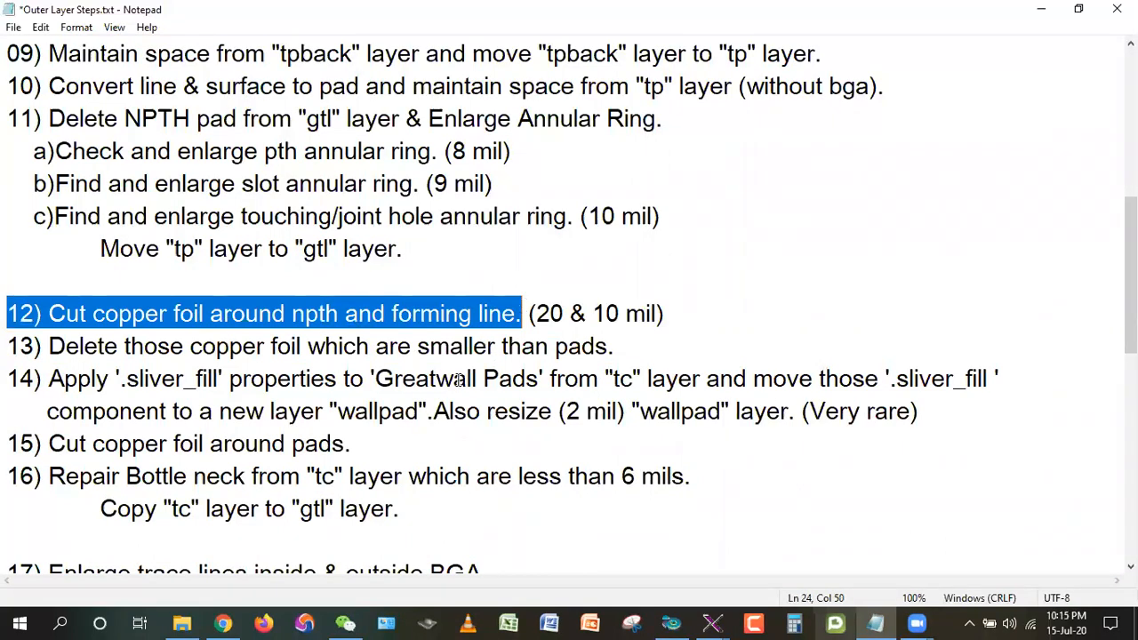
{"action": "left_click", "coordinate": [446, 348]}
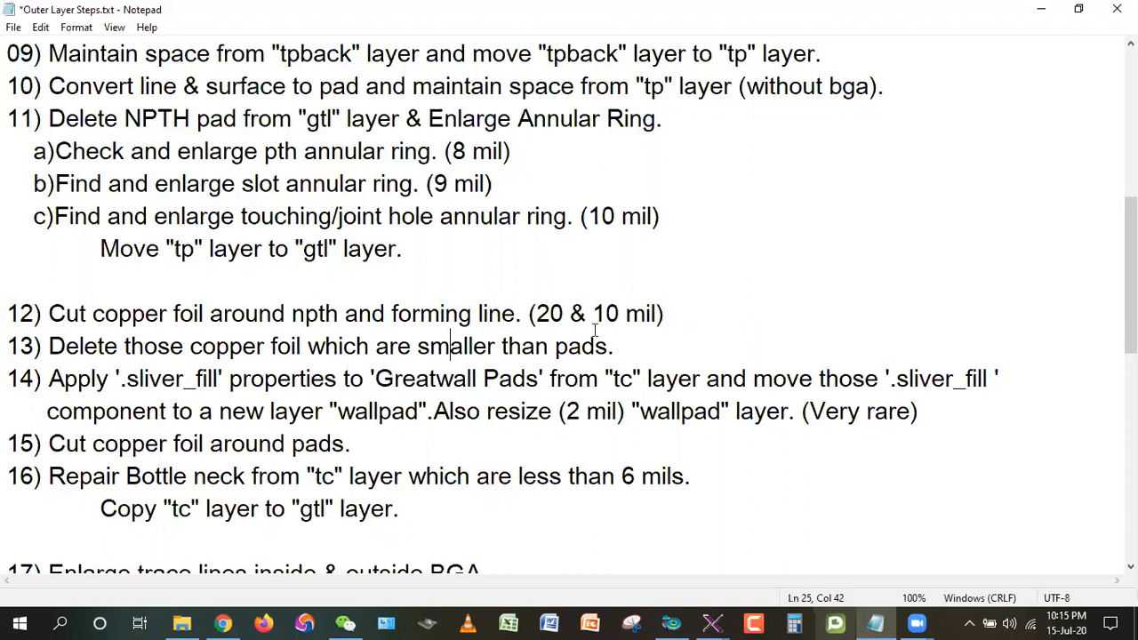
{"action": "left_click_drag", "start_coordinate": [530, 313], "coordinate": [665, 313]}
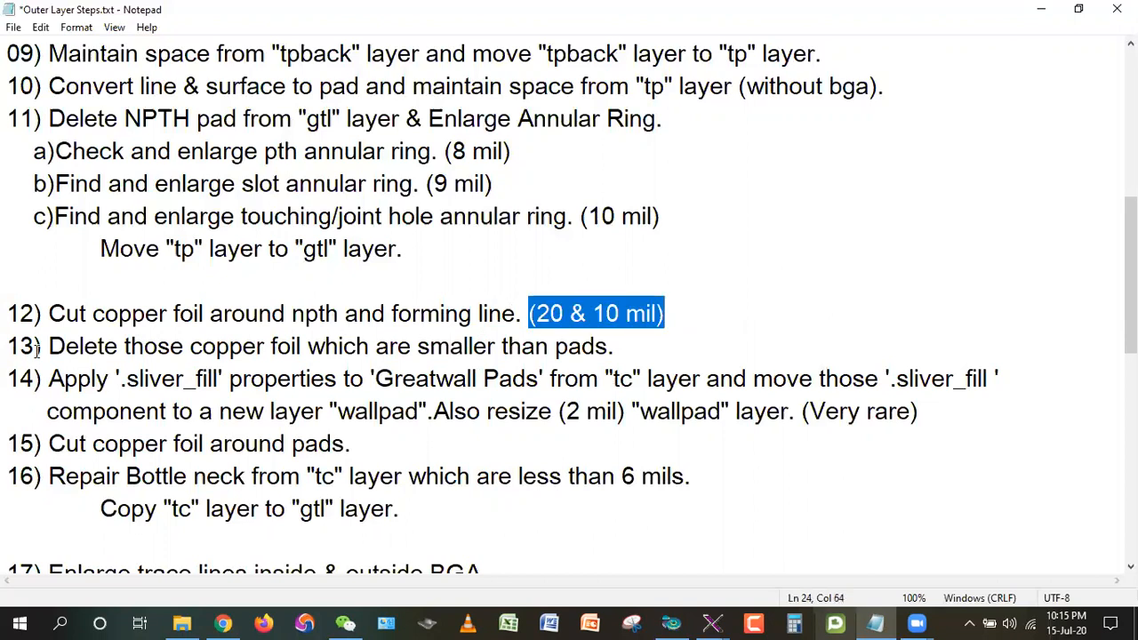
{"action": "left_click", "coordinate": [542, 313]}
{"action": "left_click_drag", "start_coordinate": [566, 313], "coordinate": [524, 325]}
{"action": "left_click_drag", "start_coordinate": [392, 313], "coordinate": [522, 313]}
{"action": "left_click_drag", "start_coordinate": [593, 313], "coordinate": [667, 313]}
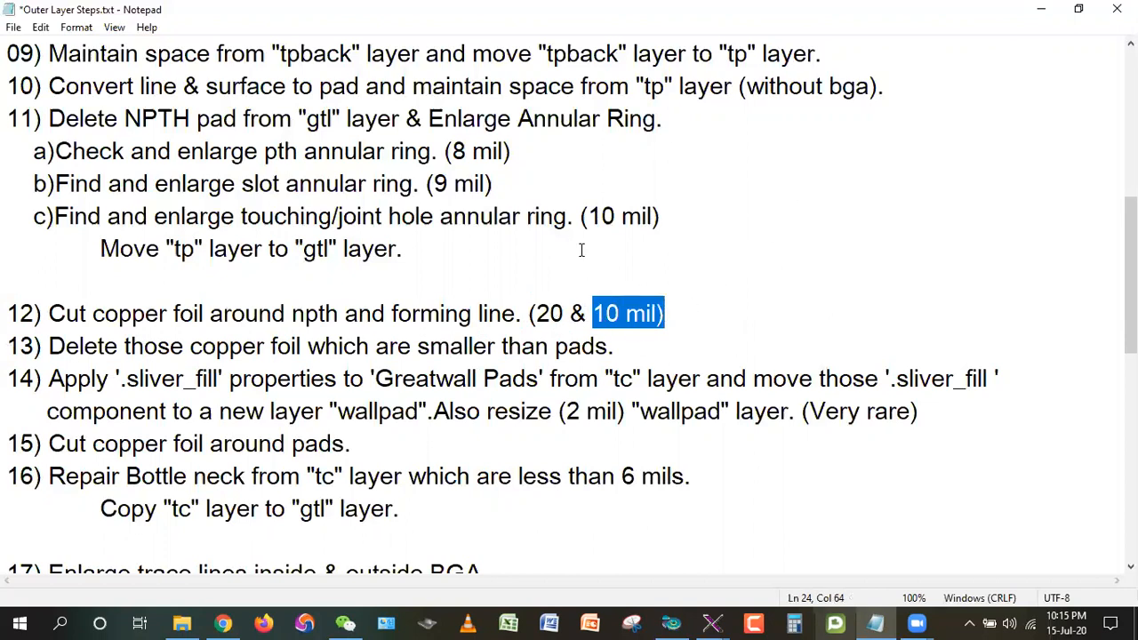
{"action": "left_click", "coordinate": [746, 288]}
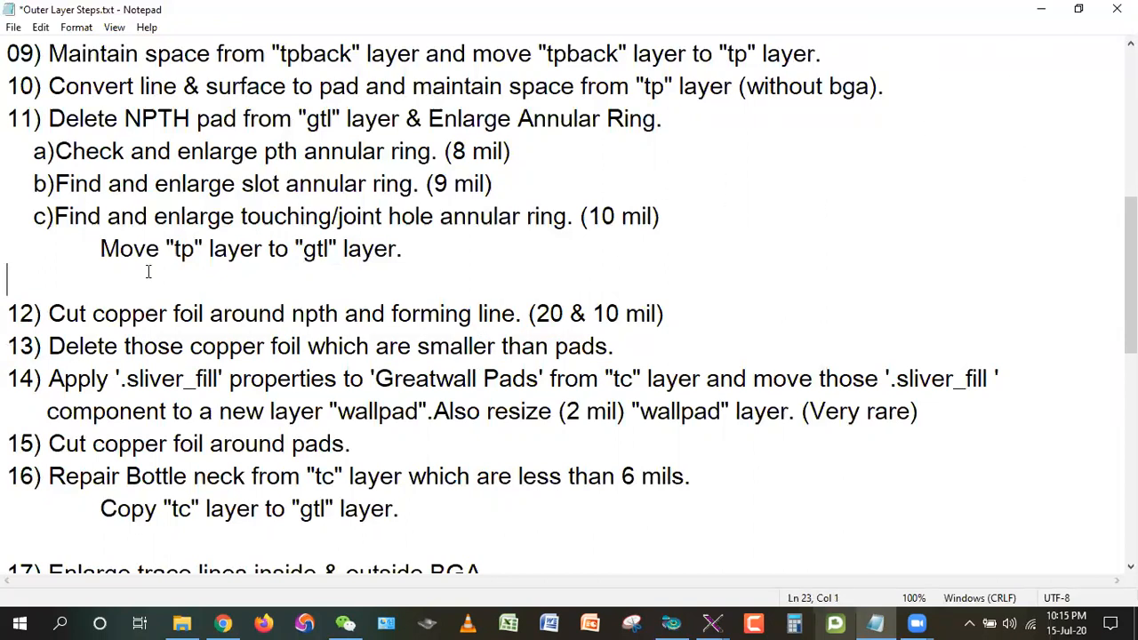
{"action": "left_click_drag", "start_coordinate": [49, 303], "coordinate": [676, 316]}
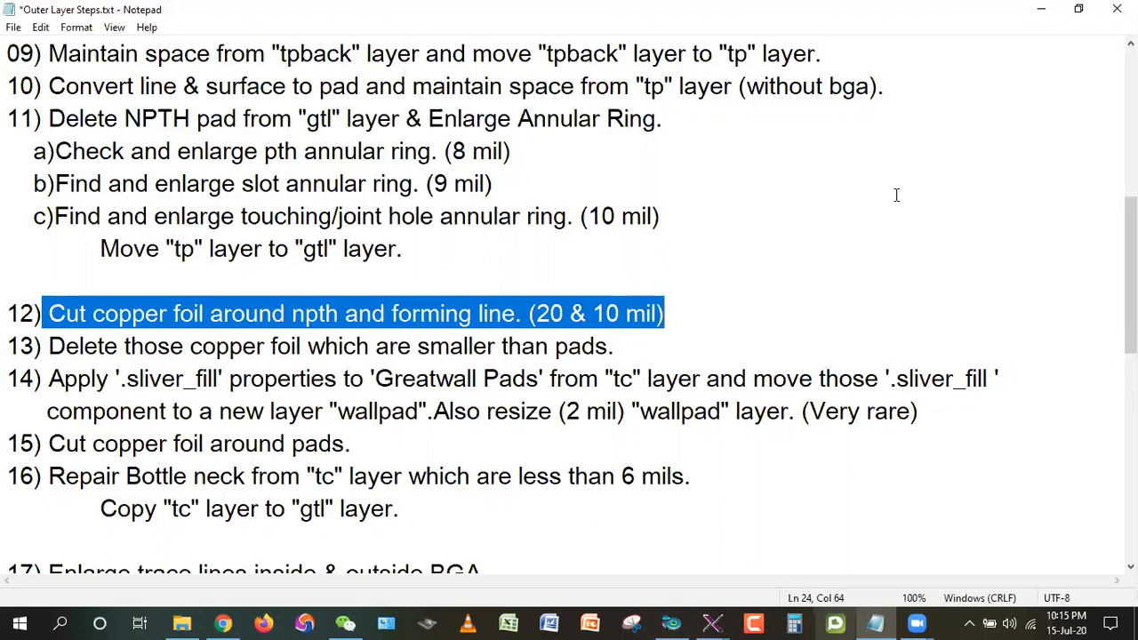
- Return to the Graphic Editor, close the Reference Selection popup, and display the npth layer with tc over the whole board
{"action": "left_click", "coordinate": [1042, 9]}
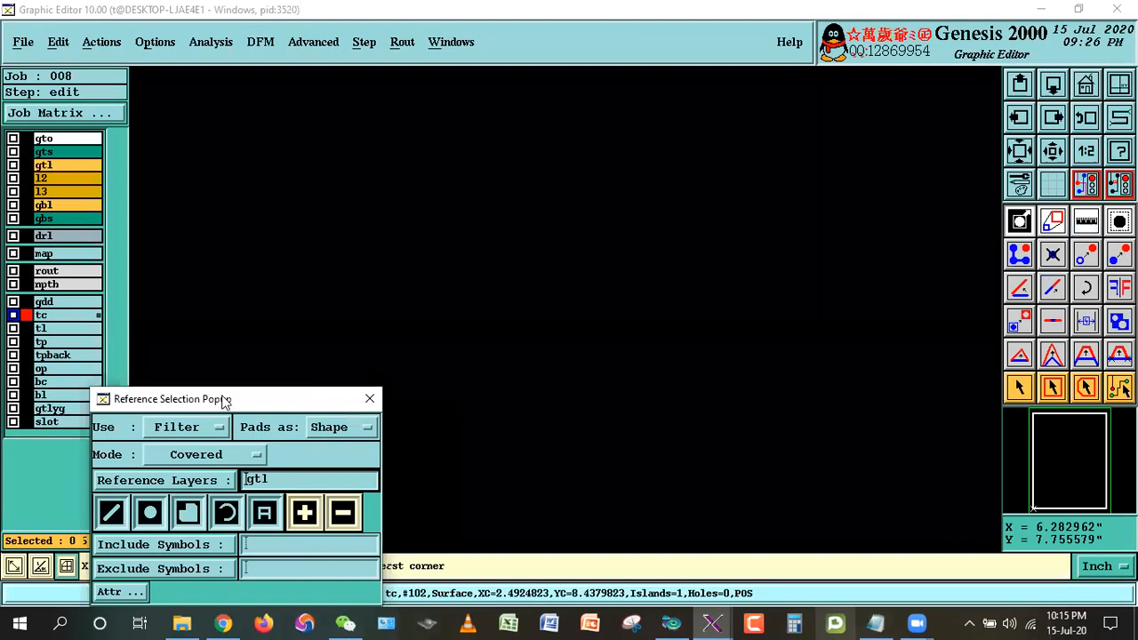
{"action": "left_click_drag", "start_coordinate": [224, 400], "coordinate": [389, 250]}
{"action": "left_click", "coordinate": [491, 473]}
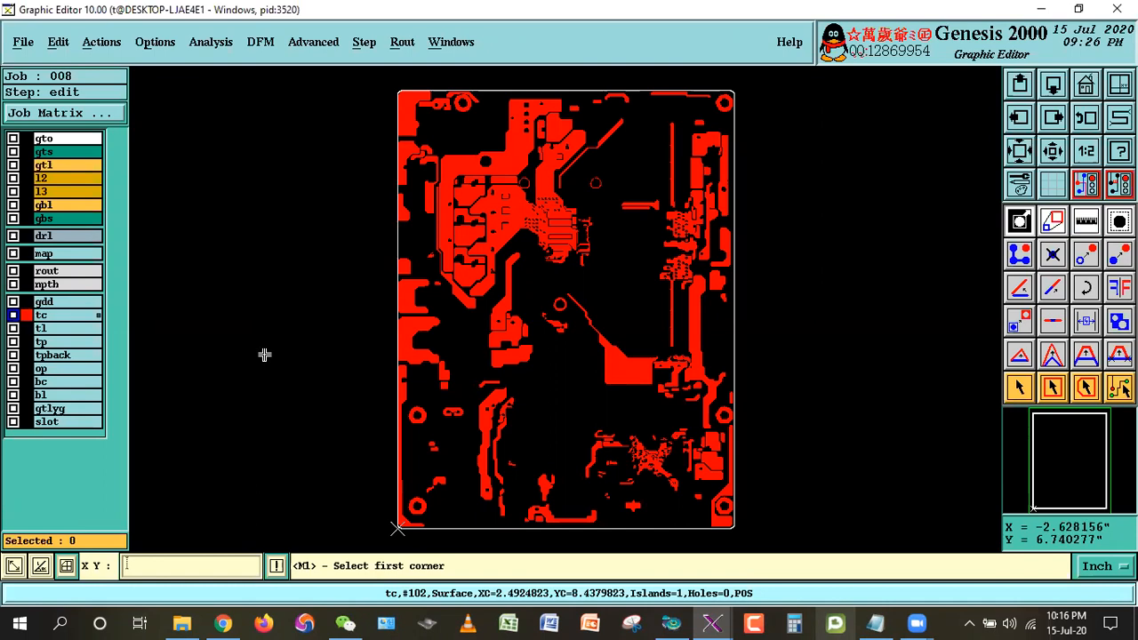
{"action": "left_click", "coordinate": [57, 284]}
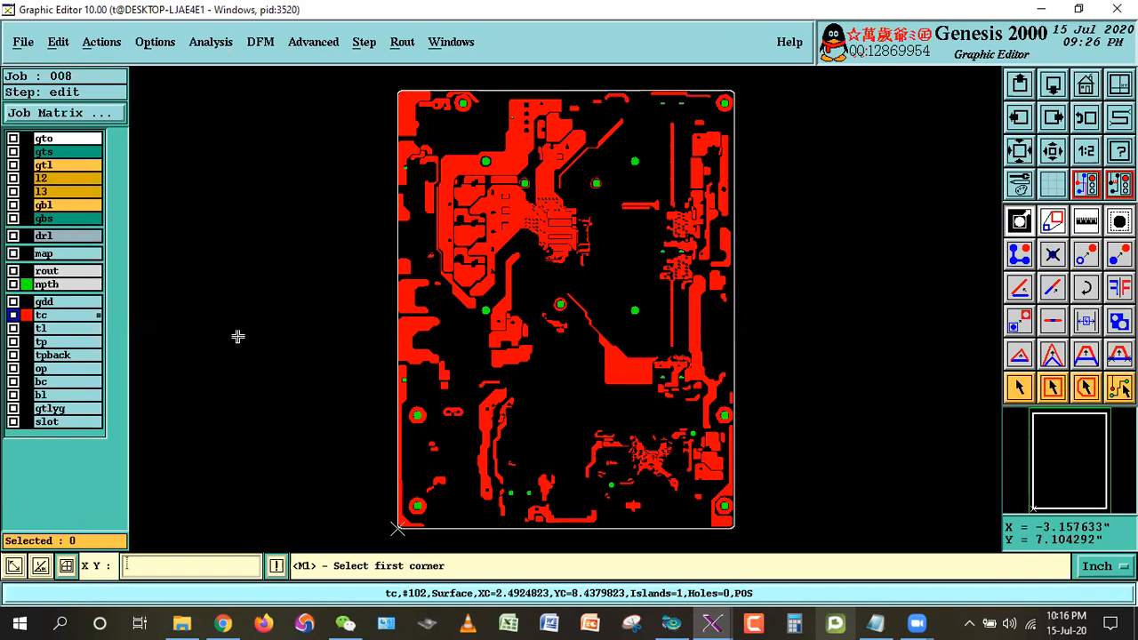
- Zoom in on an NPTH hole surrounded by a separate tc copper ring to examine the gap between them
{"action": "right_click", "coordinate": [564, 219]}
{"action": "left_click", "coordinate": [580, 253]}
{"action": "left_click", "coordinate": [542, 143]}
{"action": "left_click", "coordinate": [648, 239]}
{"action": "left_click", "coordinate": [528, 216]}
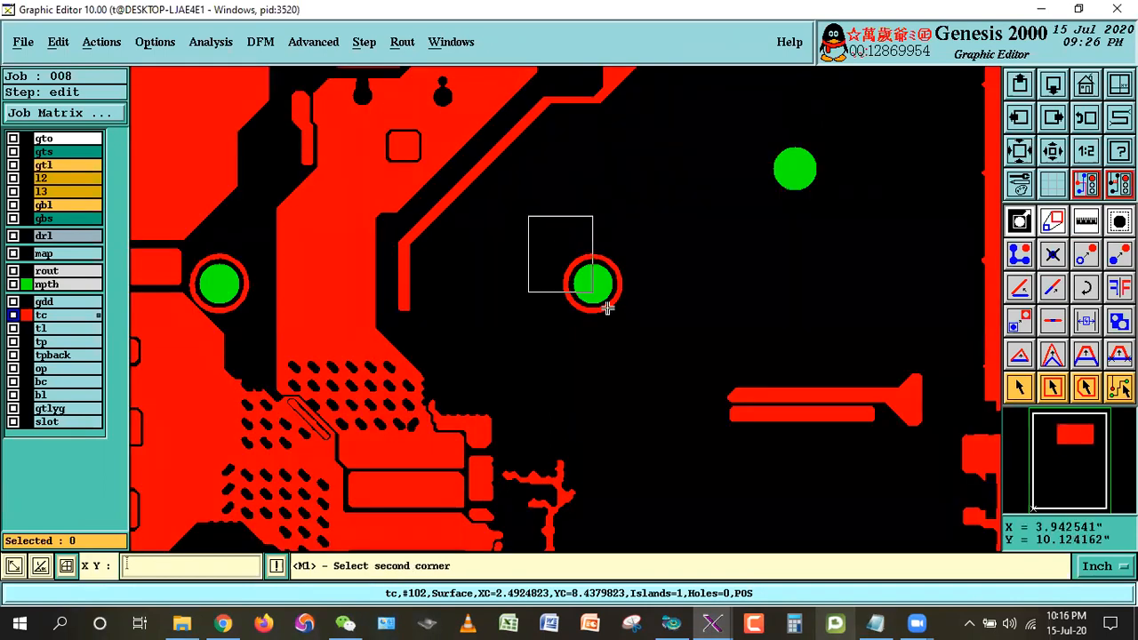
{"action": "left_click", "coordinate": [697, 380]}
{"action": "left_click", "coordinate": [344, 138]}
{"action": "left_click", "coordinate": [722, 439]}
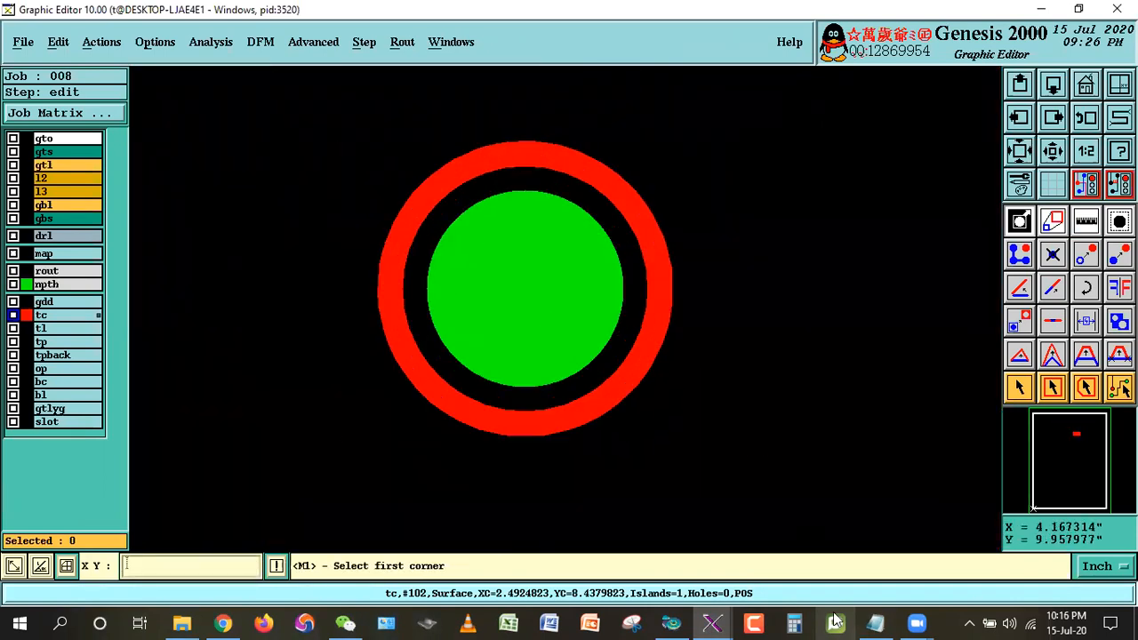
- Switch to Notepad and highlight the "copper foil around npth" wording in item 12
{"action": "key", "text": "alt+Tab"}
{"action": "left_click", "coordinate": [290, 320]}
{"action": "left_click_drag", "start_coordinate": [340, 314], "coordinate": [233, 315]}
{"action": "left_click", "coordinate": [338, 317]}
{"action": "left_click_drag", "start_coordinate": [338, 316], "coordinate": [195, 317]}
{"action": "left_click_drag", "start_coordinate": [89, 317], "coordinate": [197, 317]}
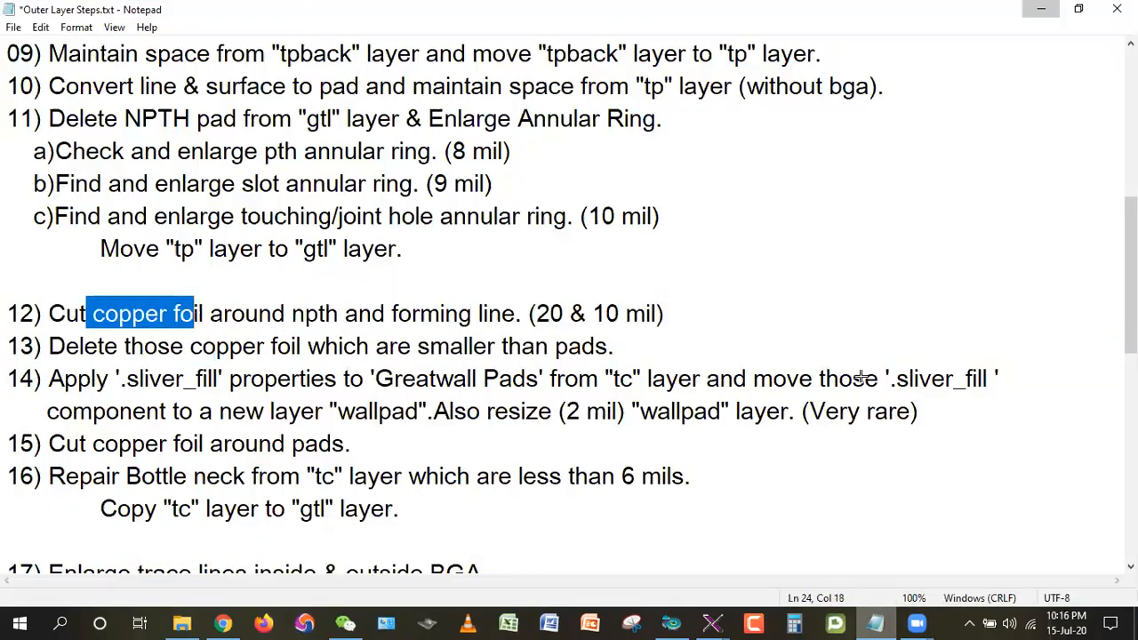
- Return to the Graphic Editor and measure the contour spacing between the NPTH pad and the tc ring
{"action": "key", "text": "alt+Tab"}
{"action": "key", "text": "Escape"}
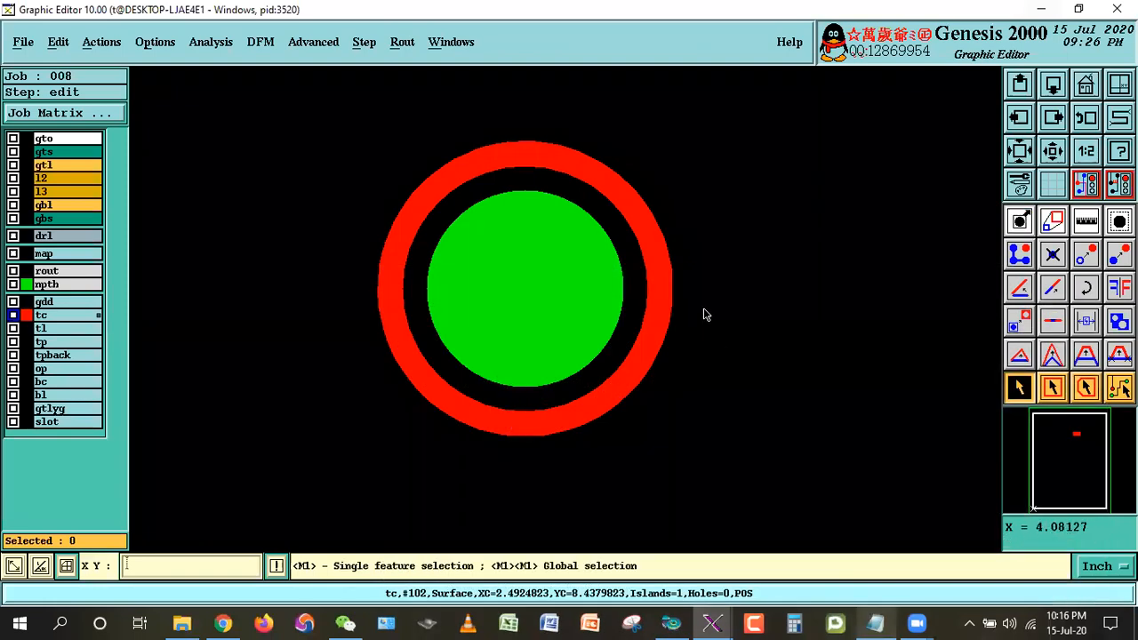
{"action": "left_click", "coordinate": [1087, 222]}
{"action": "left_click", "coordinate": [601, 266]}
{"action": "left_click", "coordinate": [653, 274]}
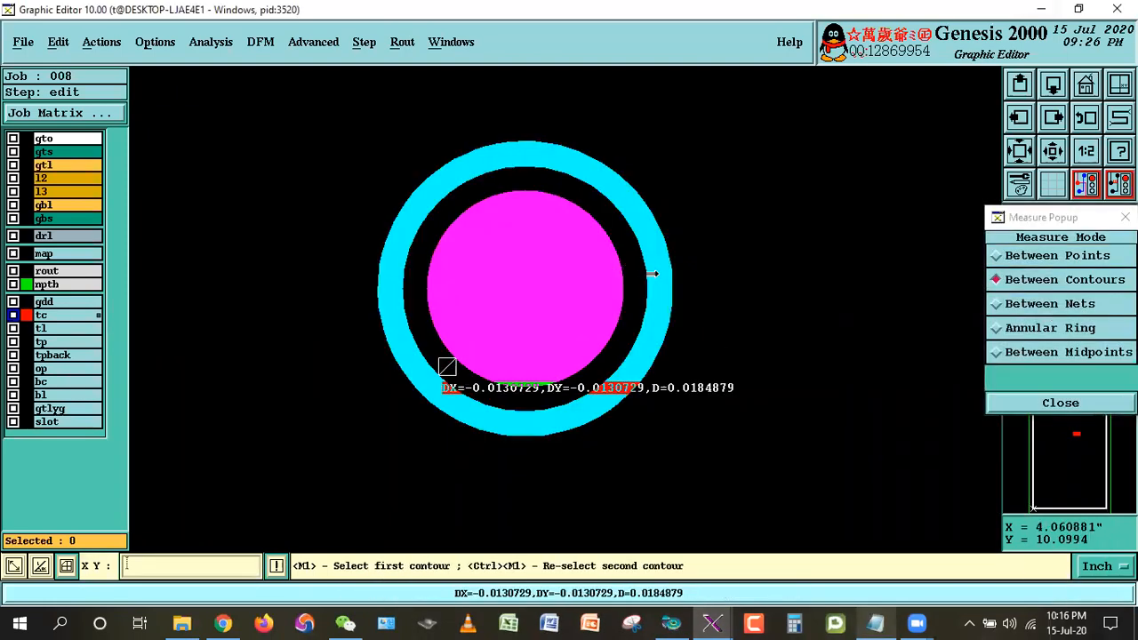
{"action": "left_click", "coordinate": [997, 402]}
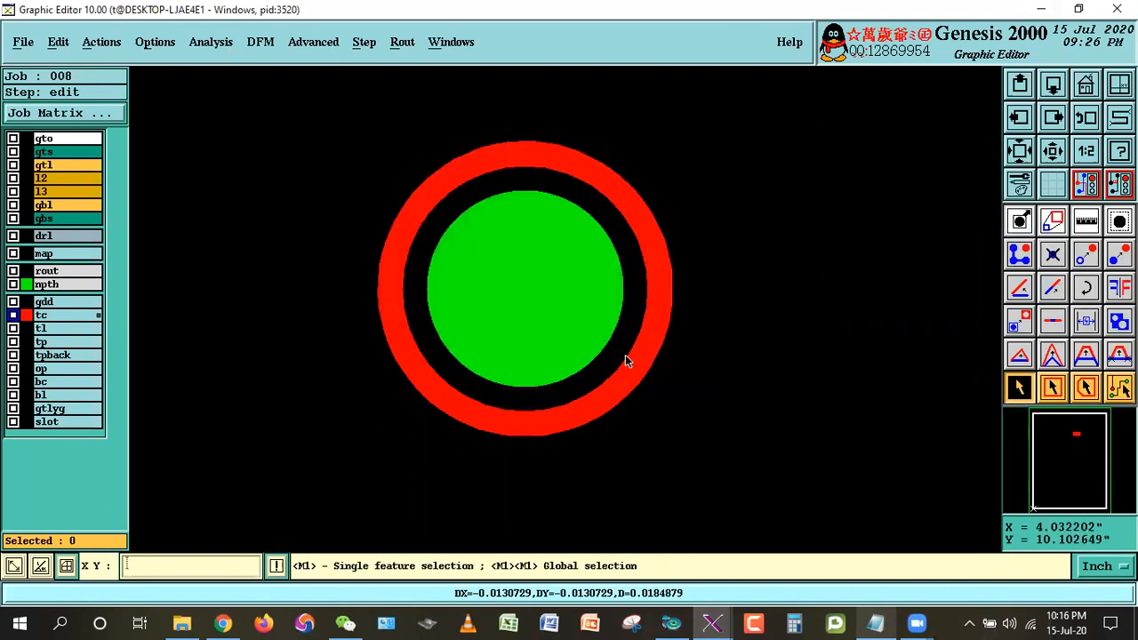
- Make npth the work layer, select the pad inside the tc ring, and resize it by 6 mil
{"action": "left_click", "coordinate": [15, 285]}
{"action": "left_click", "coordinate": [567, 258]}
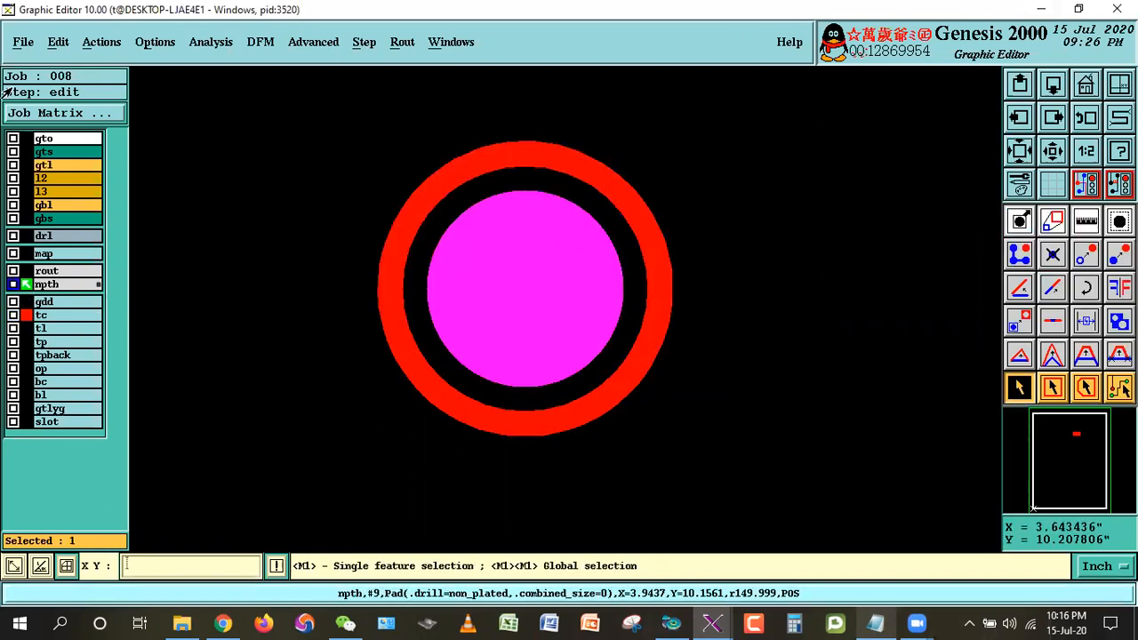
{"action": "left_click", "coordinate": [57, 42]}
{"action": "left_click", "coordinate": [204, 154]}
{"action": "left_click", "coordinate": [187, 147]}
- Measure between contours from the resized NPTH pad to the surrounding tc ring
{"action": "left_click", "coordinate": [1081, 225]}
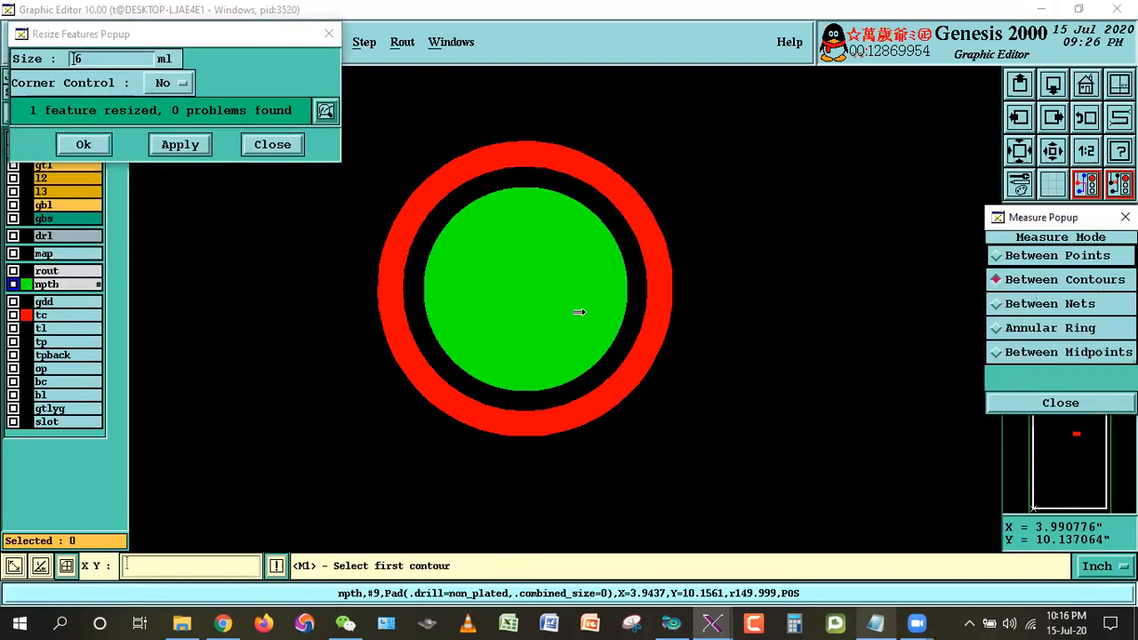
{"action": "left_click", "coordinate": [660, 290]}
{"action": "left_click", "coordinate": [1061, 402]}
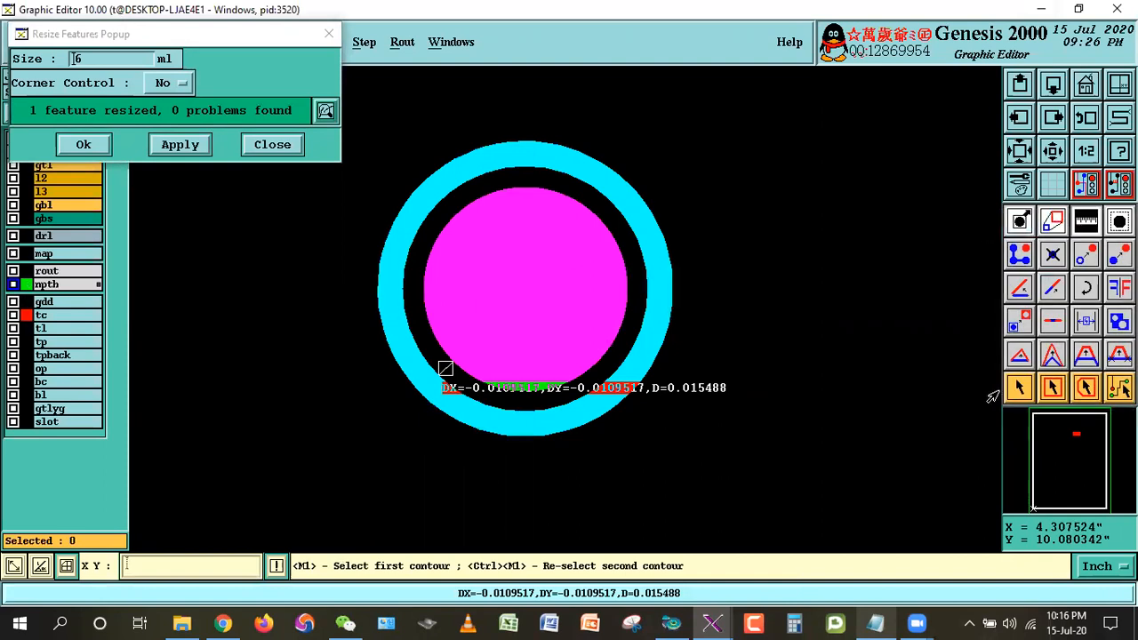
- Select the NPTH pad inside the tc ring and enlarge it by another 6 mil
{"action": "left_click", "coordinate": [1016, 388]}
{"action": "left_click", "coordinate": [489, 289]}
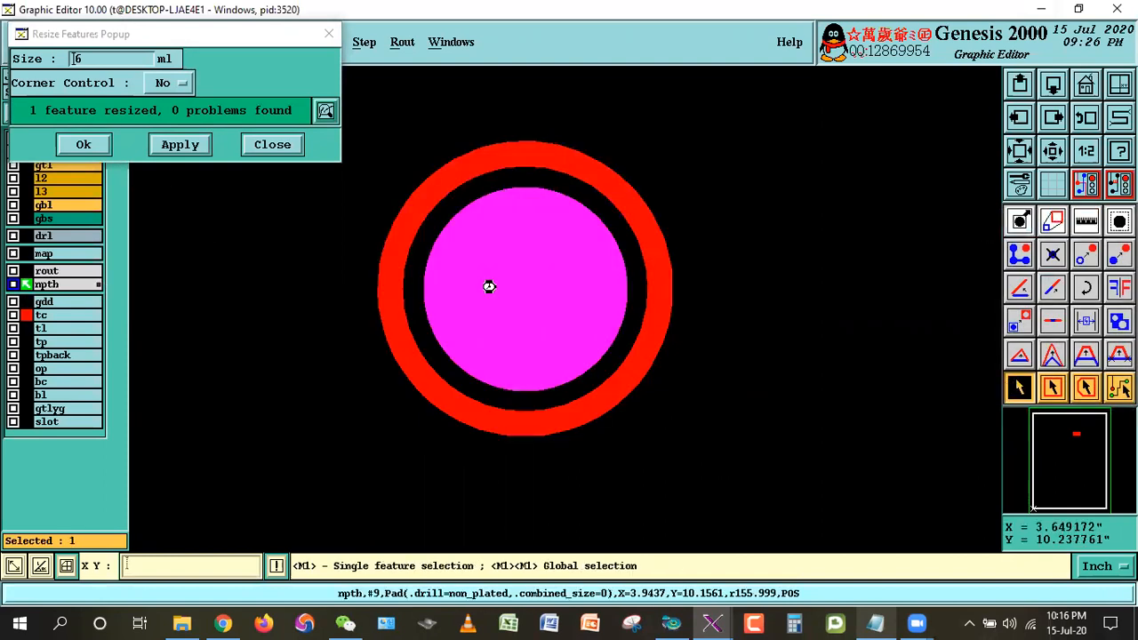
{"action": "left_click", "coordinate": [179, 144]}
- Measure between contours from the enlarged NPTH pad to the tc ring and close the measuring and resize popups
{"action": "left_click", "coordinate": [1085, 224]}
{"action": "left_click", "coordinate": [649, 249]}
{"action": "left_click", "coordinate": [1051, 409]}
{"action": "left_click", "coordinate": [256, 147]}
{"action": "key", "text": "Escape"}
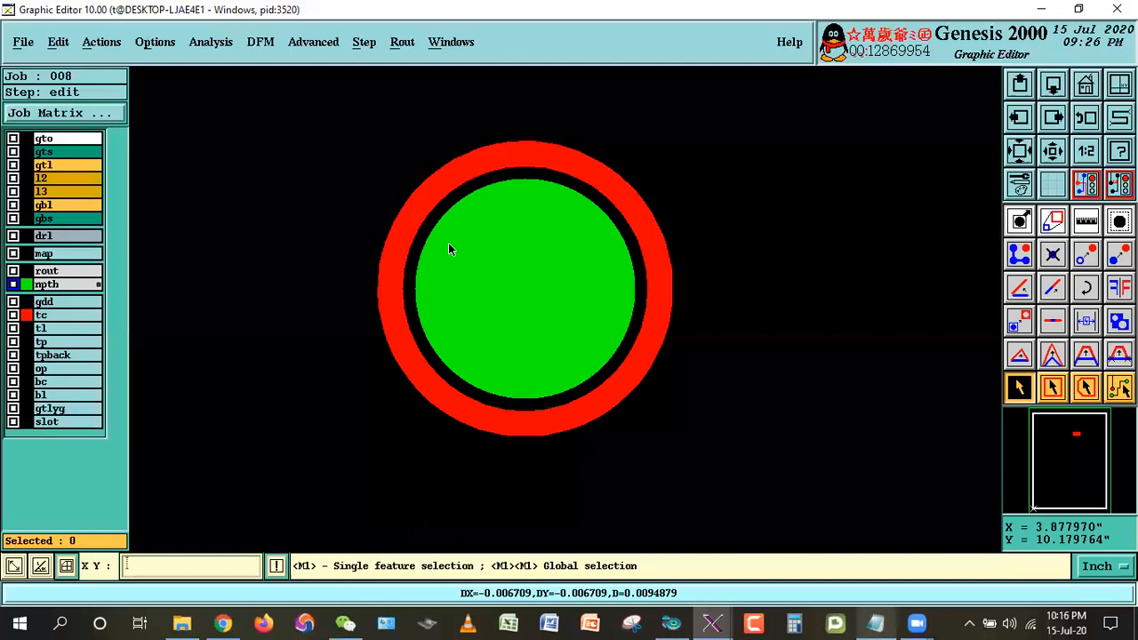
- Check the tc ring at close range and remeasure the contour spacing from the NPTH pad to it
{"action": "left_click", "coordinate": [1053, 160]}
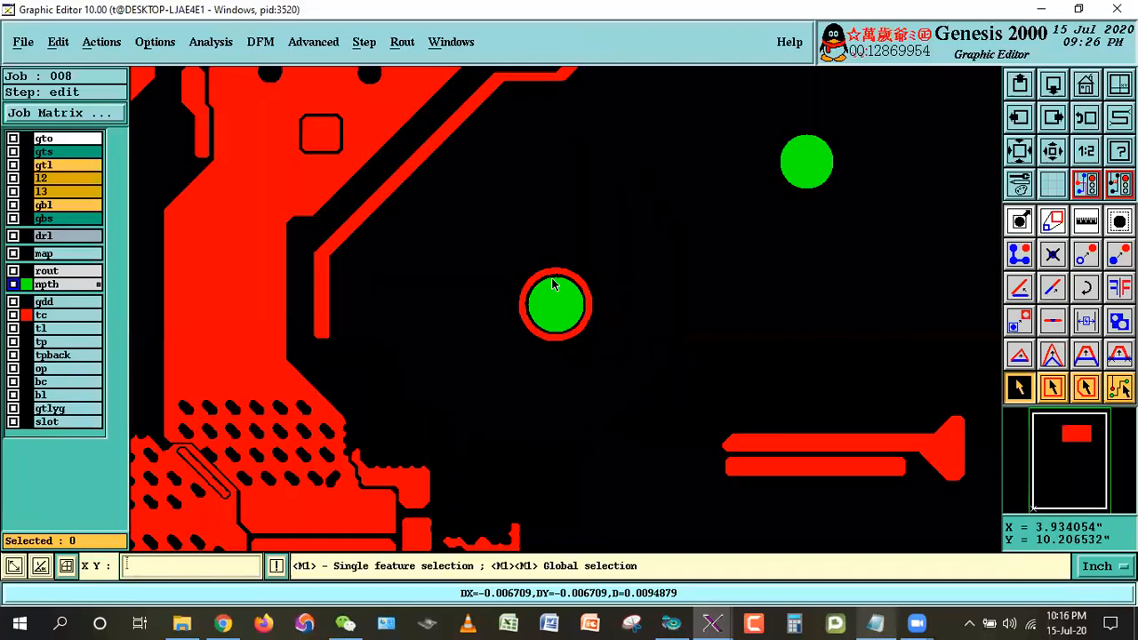
{"action": "right_click", "coordinate": [655, 239]}
{"action": "left_click", "coordinate": [712, 267]}
{"action": "left_click", "coordinate": [463, 234]}
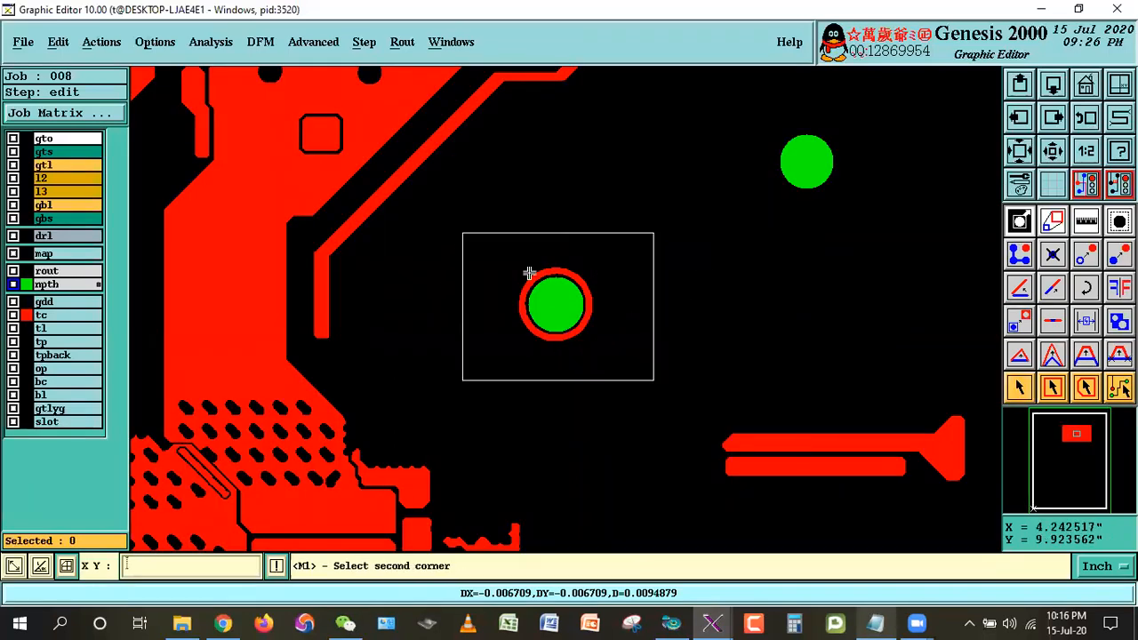
{"action": "left_click", "coordinate": [655, 382]}
{"action": "left_click", "coordinate": [400, 140]}
{"action": "left_click", "coordinate": [715, 500]}
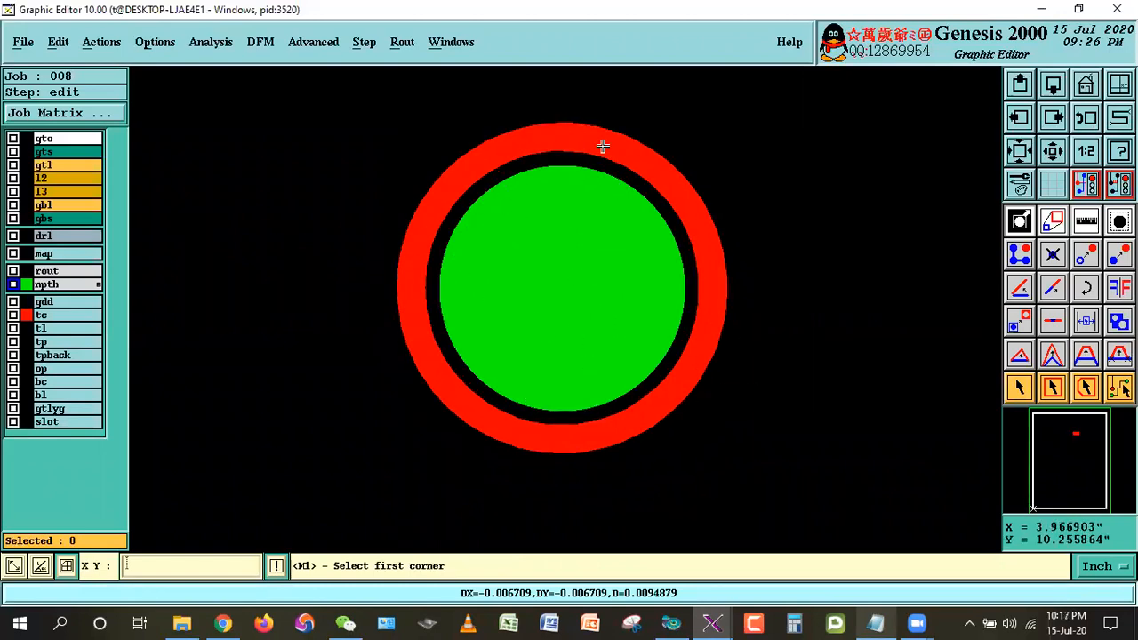
{"action": "left_click", "coordinate": [1120, 221]}
{"action": "left_click", "coordinate": [1039, 281]}
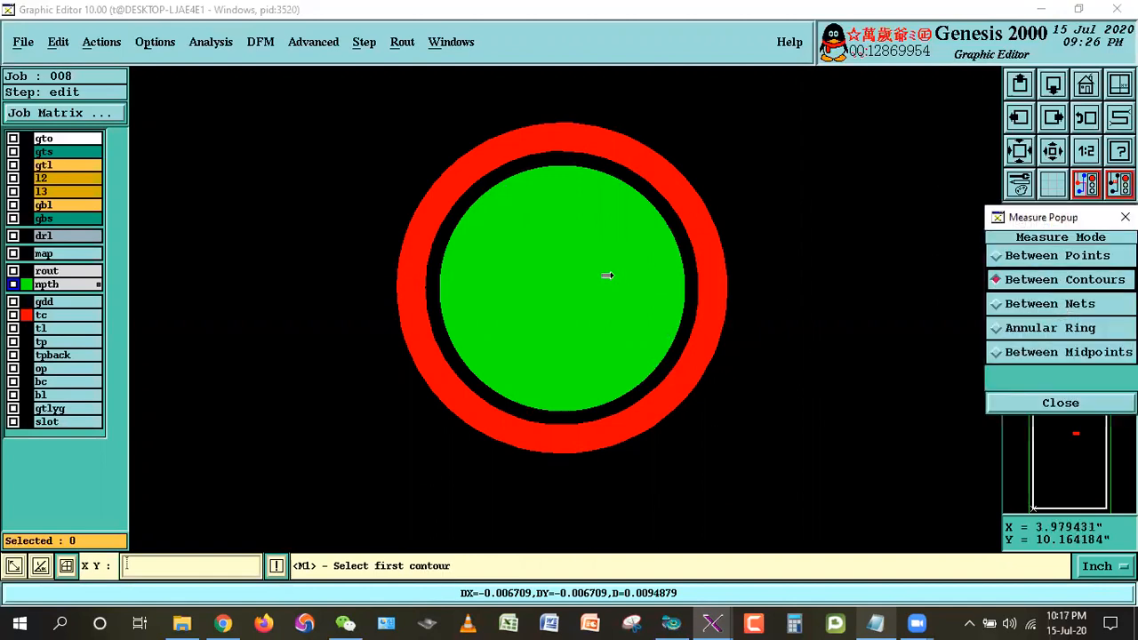
{"action": "left_click", "coordinate": [681, 278]}
{"action": "left_click", "coordinate": [695, 260]}
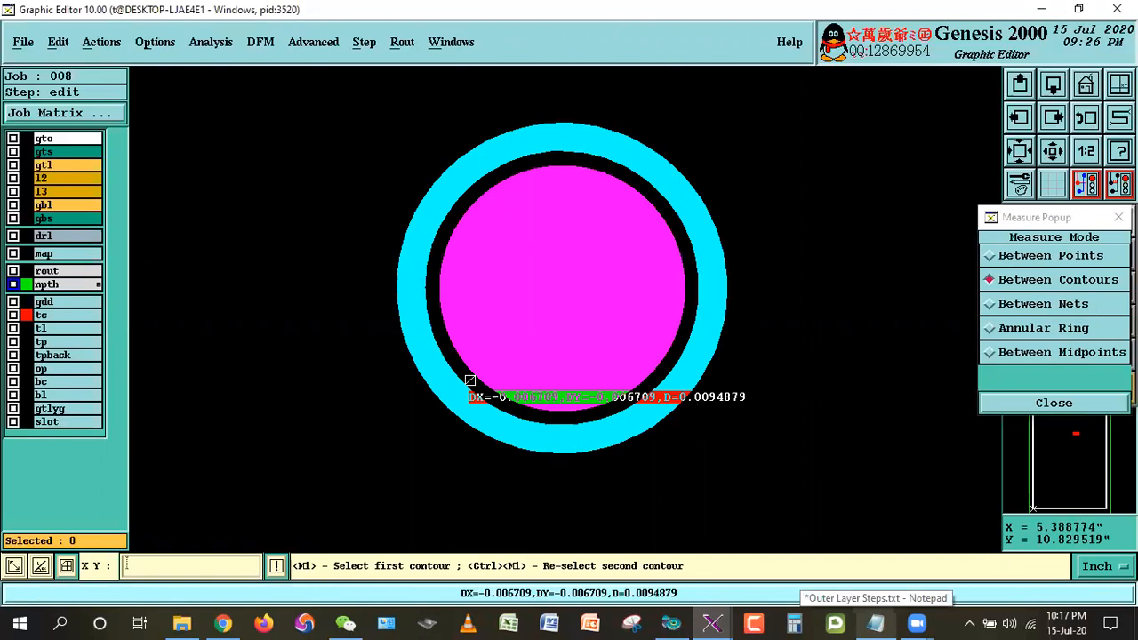
{"action": "left_click", "coordinate": [1000, 402]}
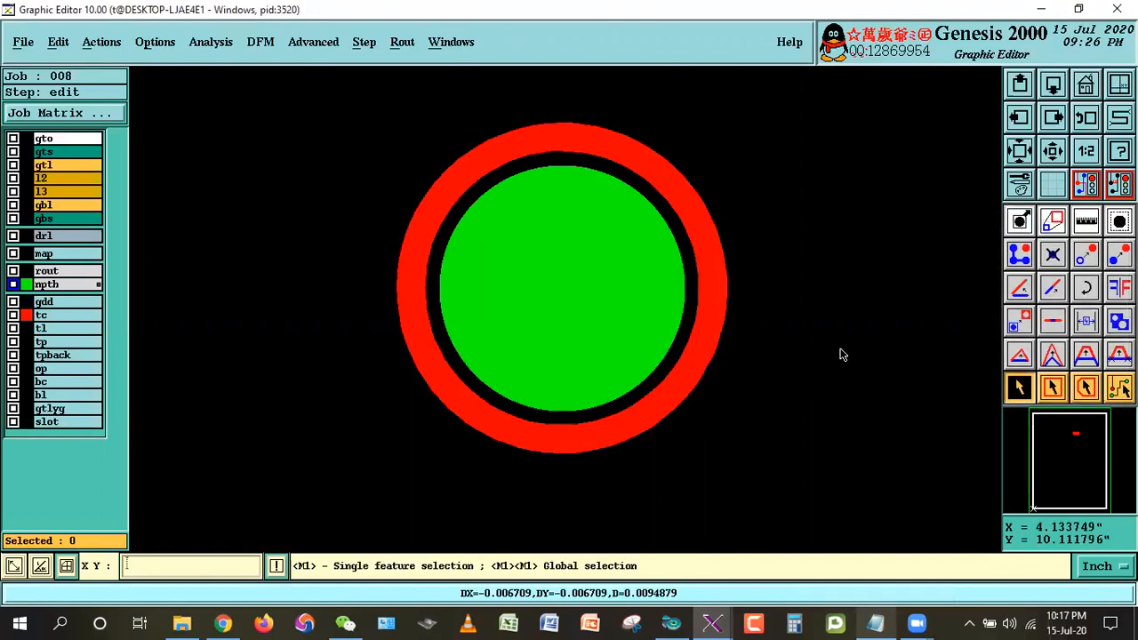
- Select the NPTH pad and set up a copy to layer tc, inverted and resized by 20 mil
{"action": "left_click", "coordinate": [638, 396]}
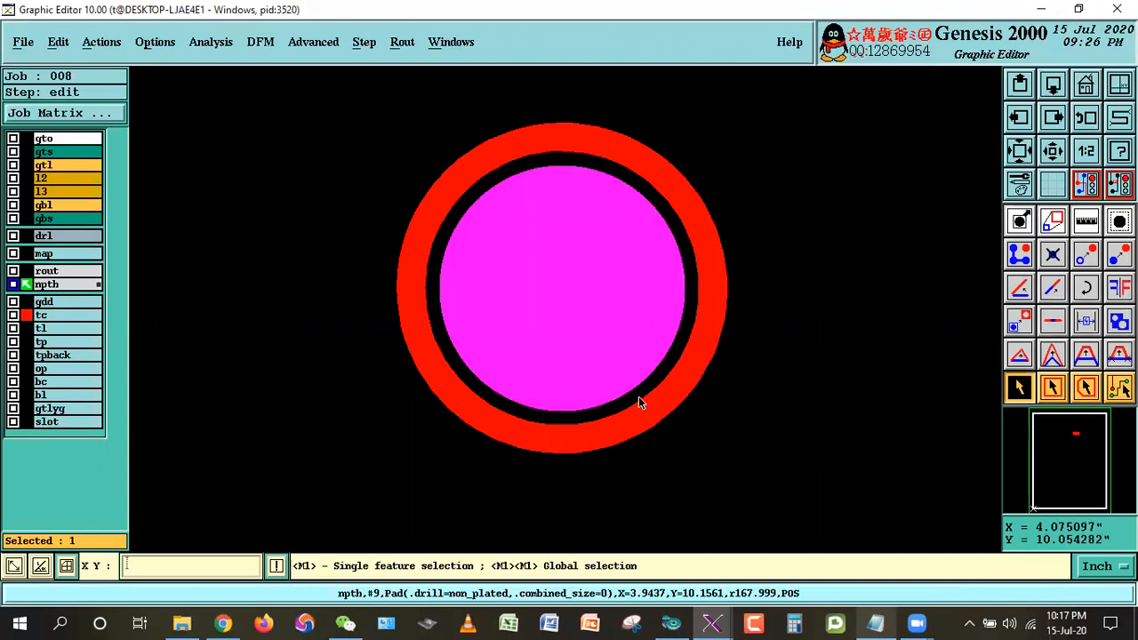
{"action": "left_click", "coordinate": [57, 42]}
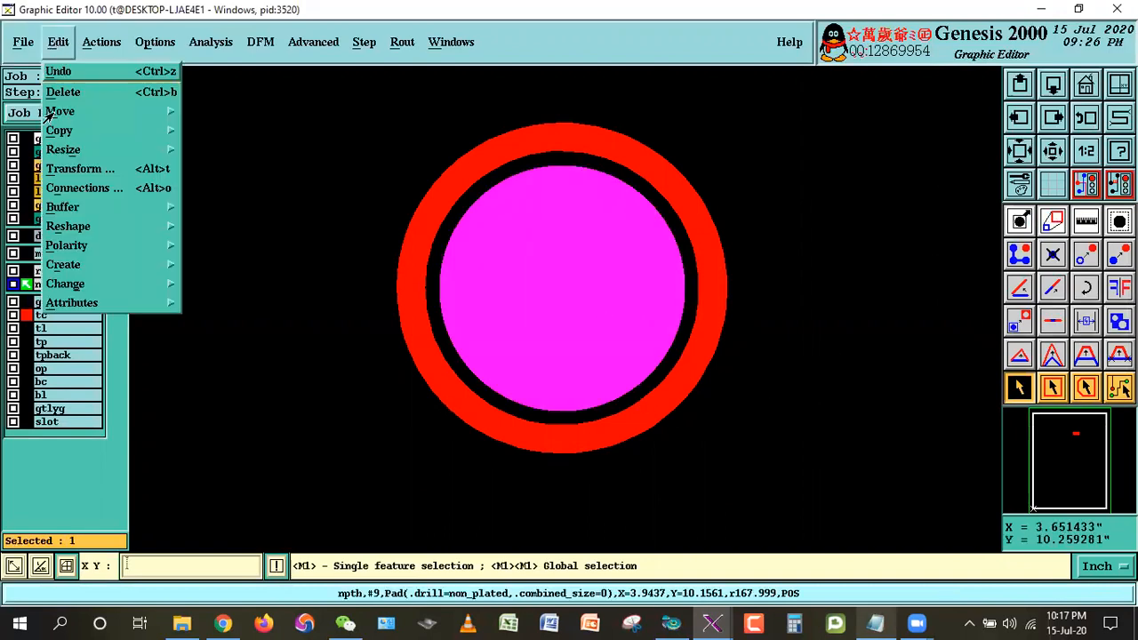
{"action": "mouse_move", "coordinate": [57, 134]}
{"action": "left_click", "coordinate": [206, 152]}
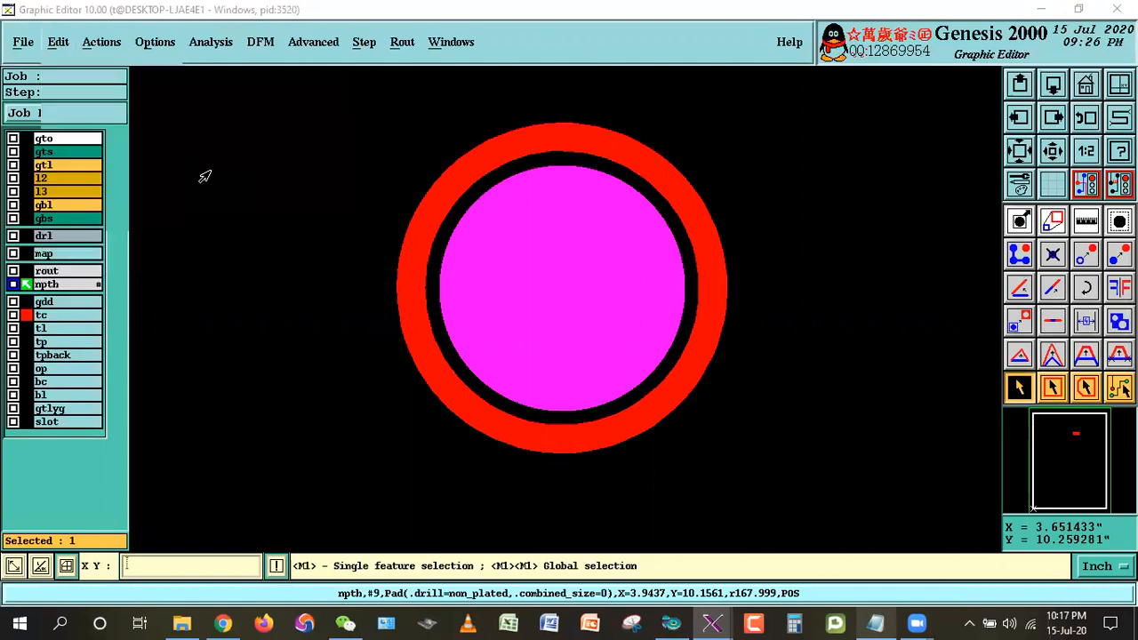
{"action": "double_click", "coordinate": [122, 154]}
{"action": "type", "text": "20"}
{"action": "key", "text": "Tab"}
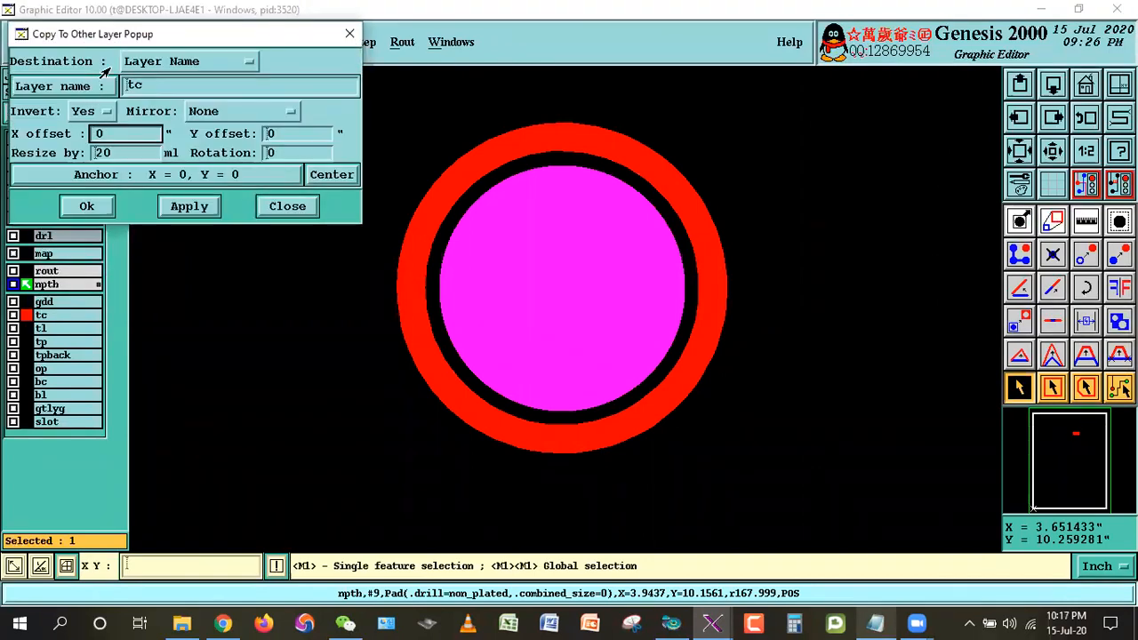
{"action": "key", "text": "shift+Tab"}
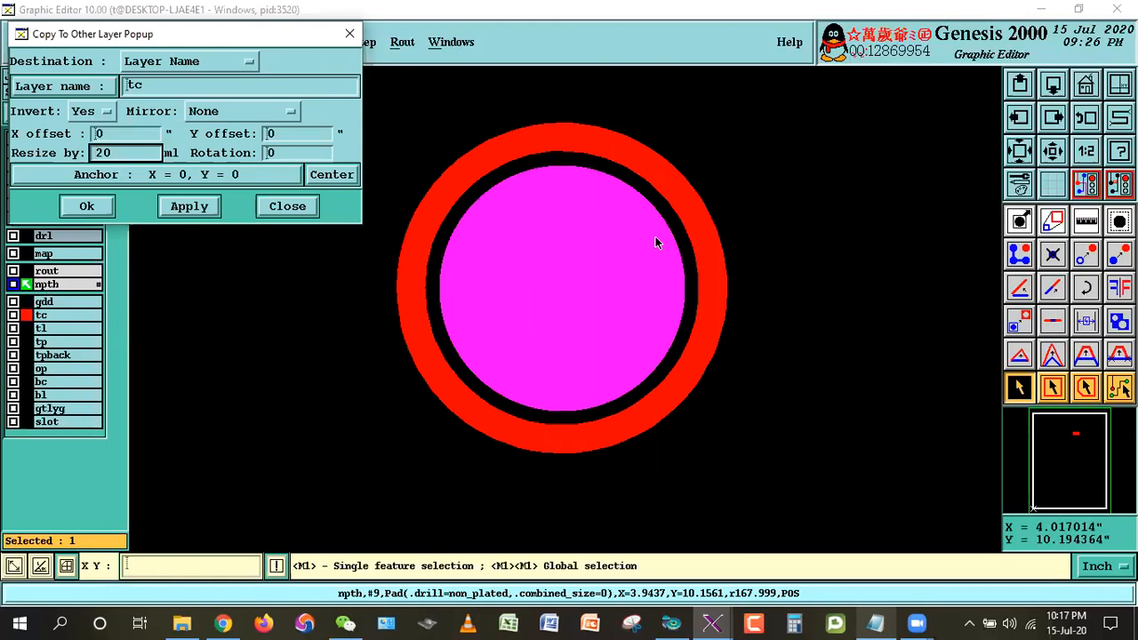
- Examine the gap between the NPTH pad and the surrounding tc ring up close
{"action": "left_click", "coordinate": [824, 234]}
{"action": "right_click", "coordinate": [820, 222]}
{"action": "left_click", "coordinate": [864, 321]}
{"action": "left_click", "coordinate": [539, 151]}
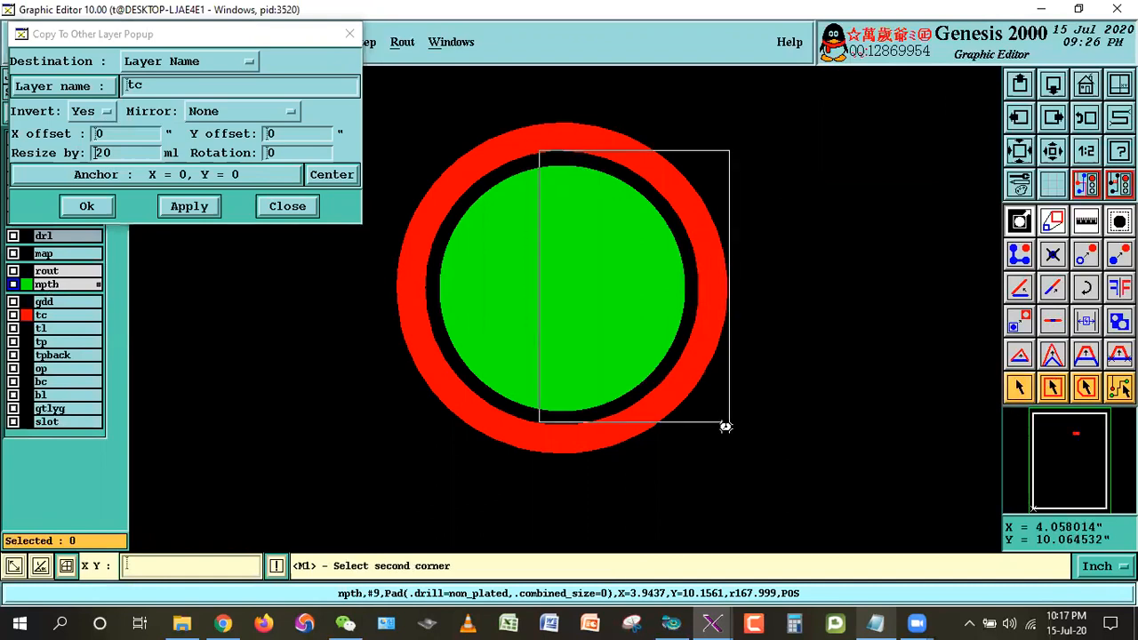
{"action": "left_click", "coordinate": [726, 426]}
{"action": "left_click", "coordinate": [539, 328]}
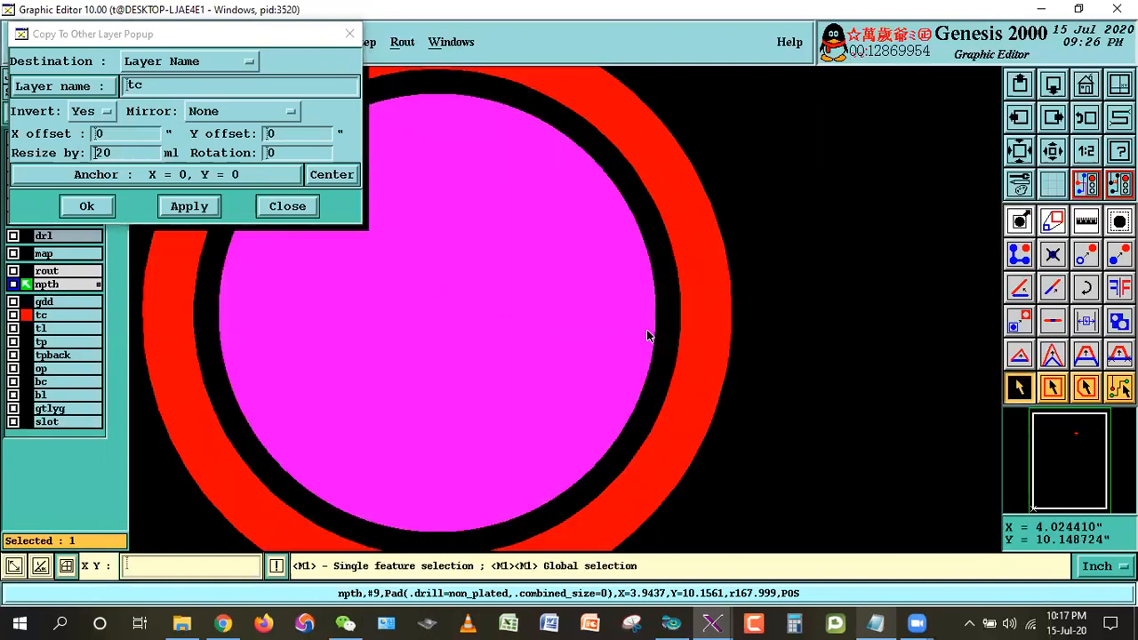
{"action": "left_click", "coordinate": [791, 301]}
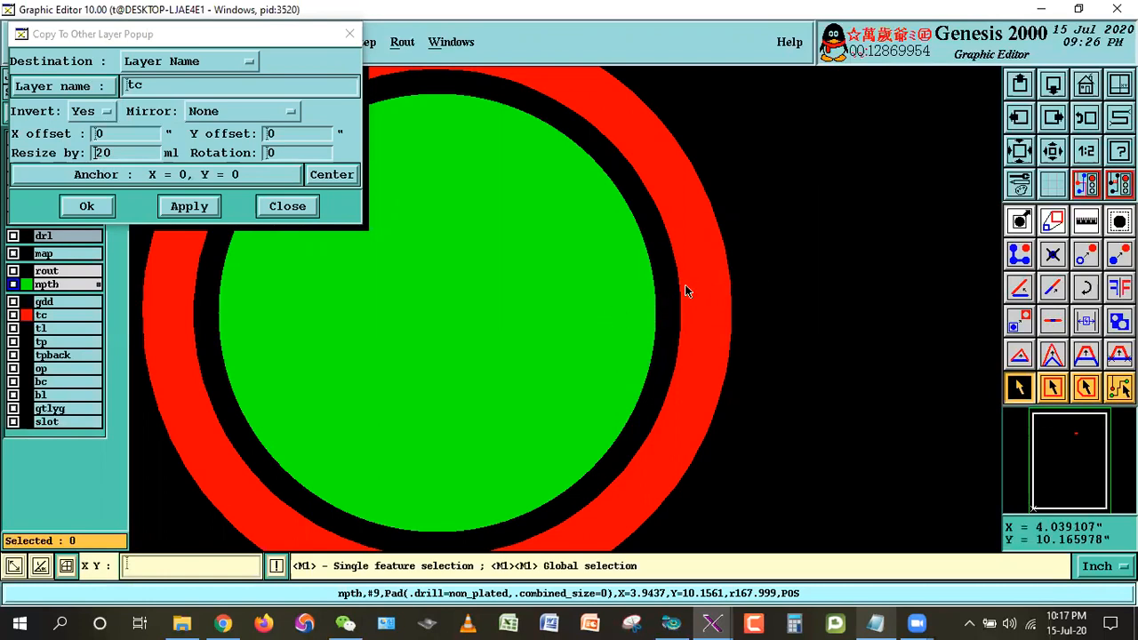
{"action": "left_click", "coordinate": [646, 289]}
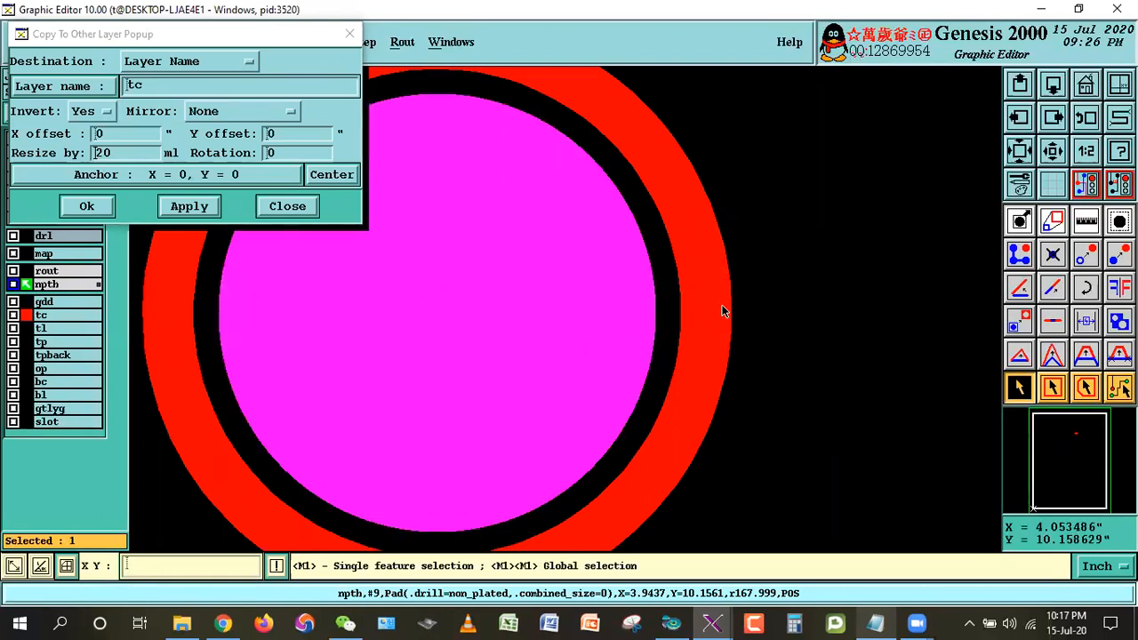
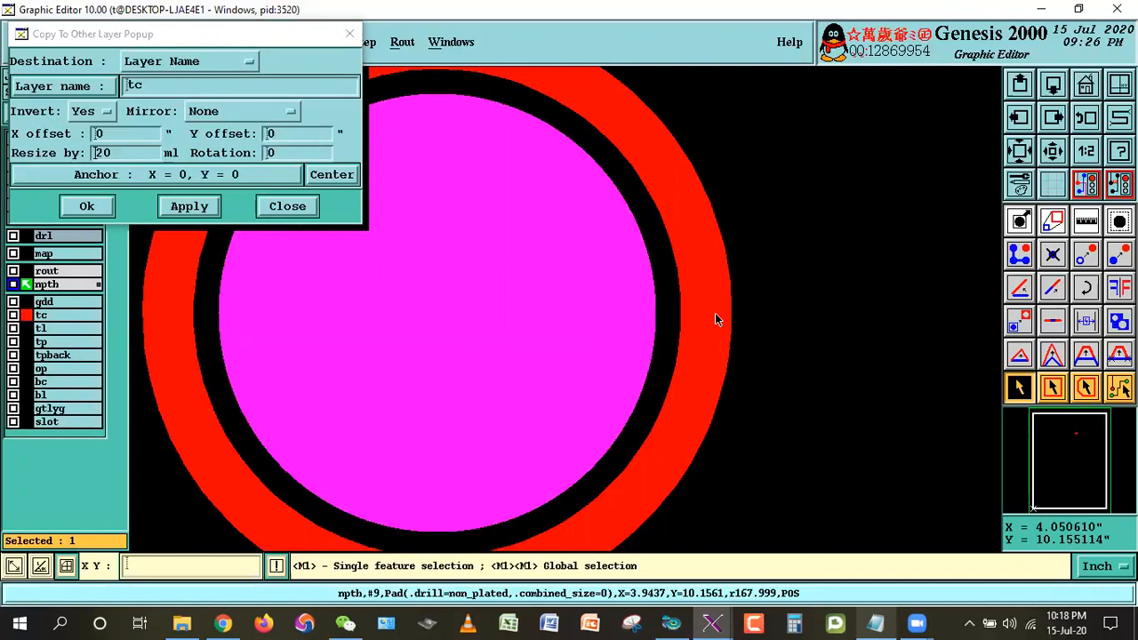
- Set Invert to No and copy the selected NPTH pad to layer tc, resized by 20 mil
{"action": "left_click", "coordinate": [536, 473]}
{"action": "left_click", "coordinate": [91, 111]}
{"action": "left_click", "coordinate": [80, 134]}
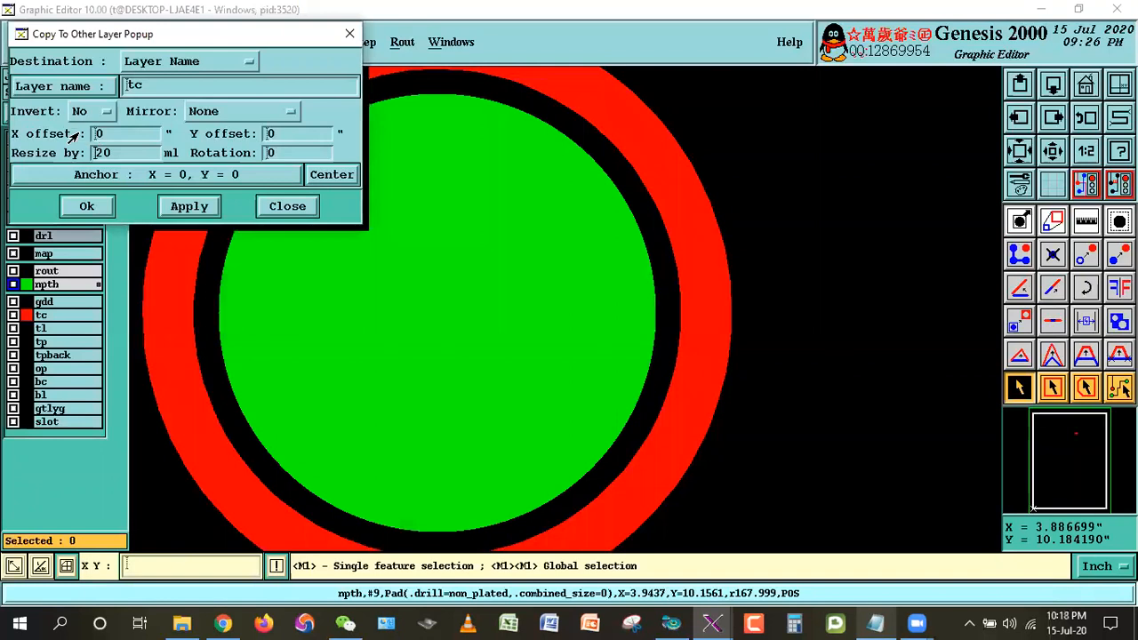
{"action": "left_click", "coordinate": [505, 366]}
{"action": "left_click", "coordinate": [189, 206]}
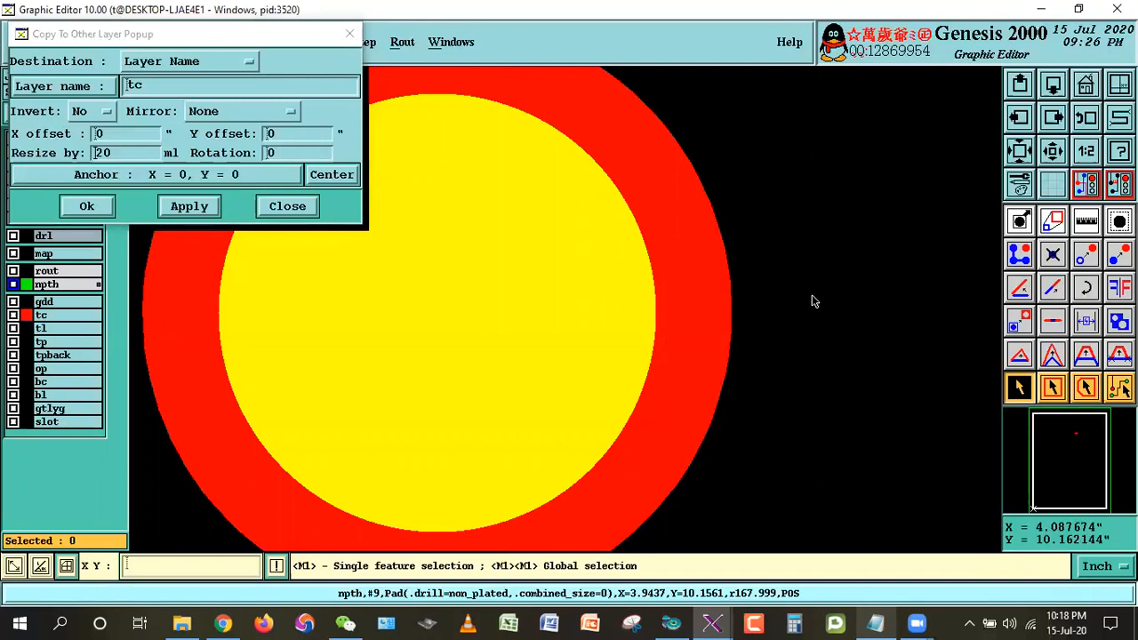
- Undo the non-inverted copy and copy the NPTH pad to tc with Invert set to Yes, resized by 20 mil
{"action": "left_click", "coordinate": [98, 117]}
{"action": "left_click", "coordinate": [82, 92]}
{"action": "left_click", "coordinate": [751, 471]}
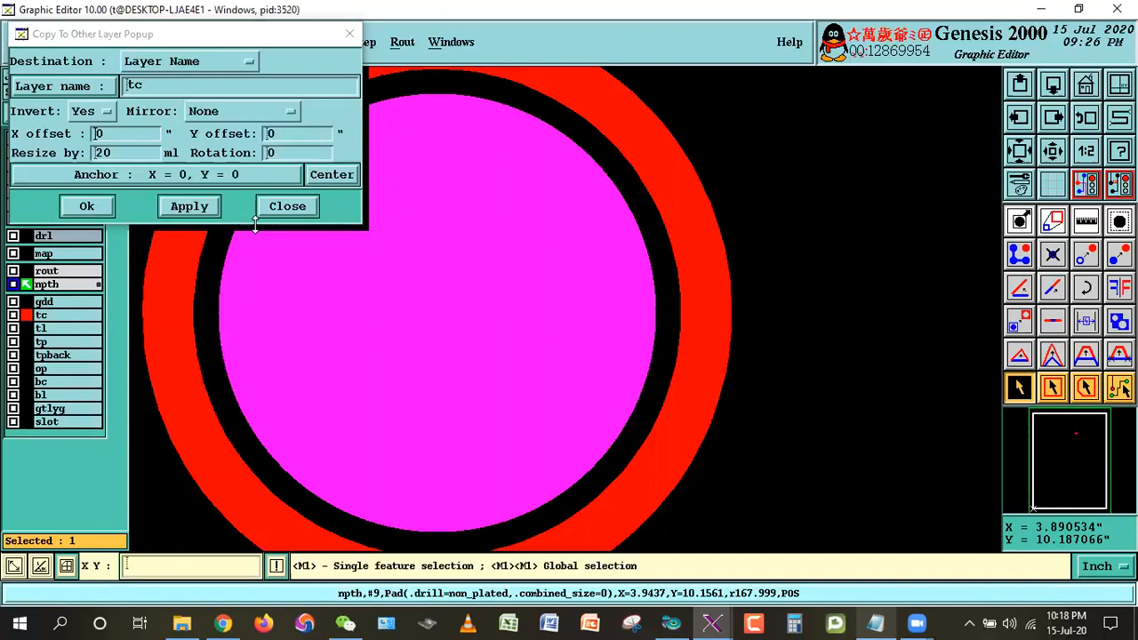
{"action": "left_click", "coordinate": [189, 207]}
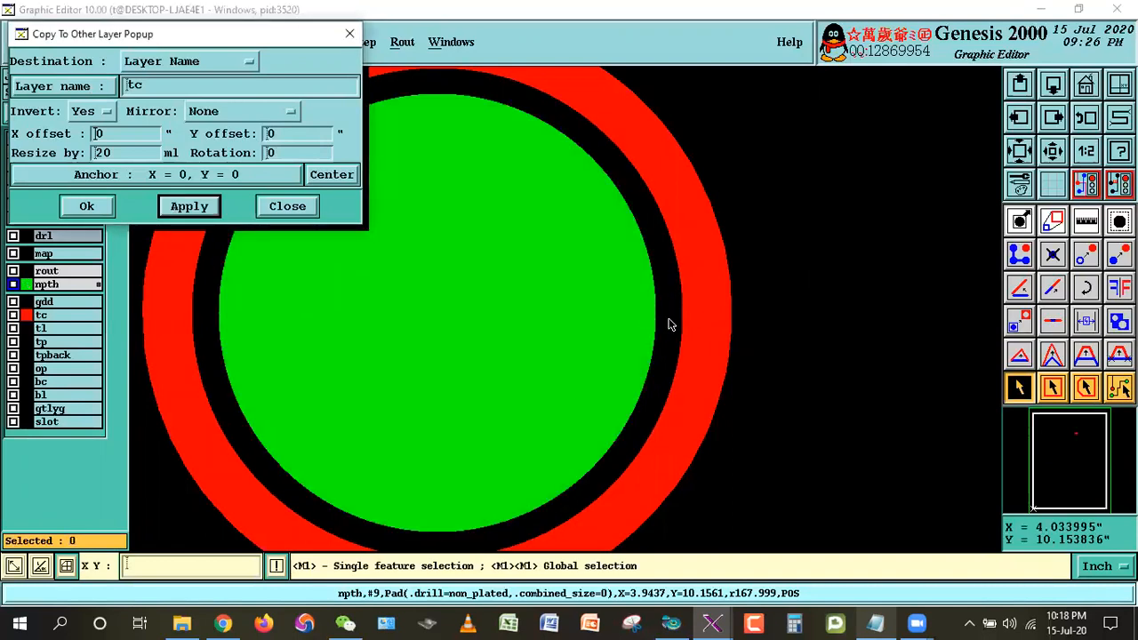
{"action": "left_click", "coordinate": [763, 358]}
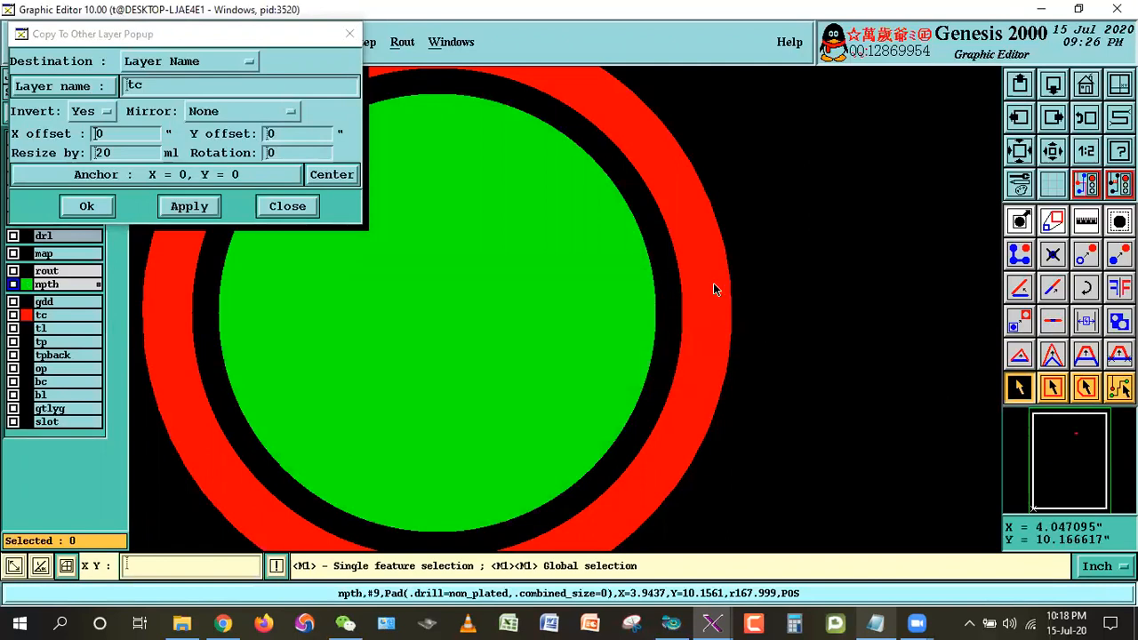
{"action": "left_click", "coordinate": [176, 278]}
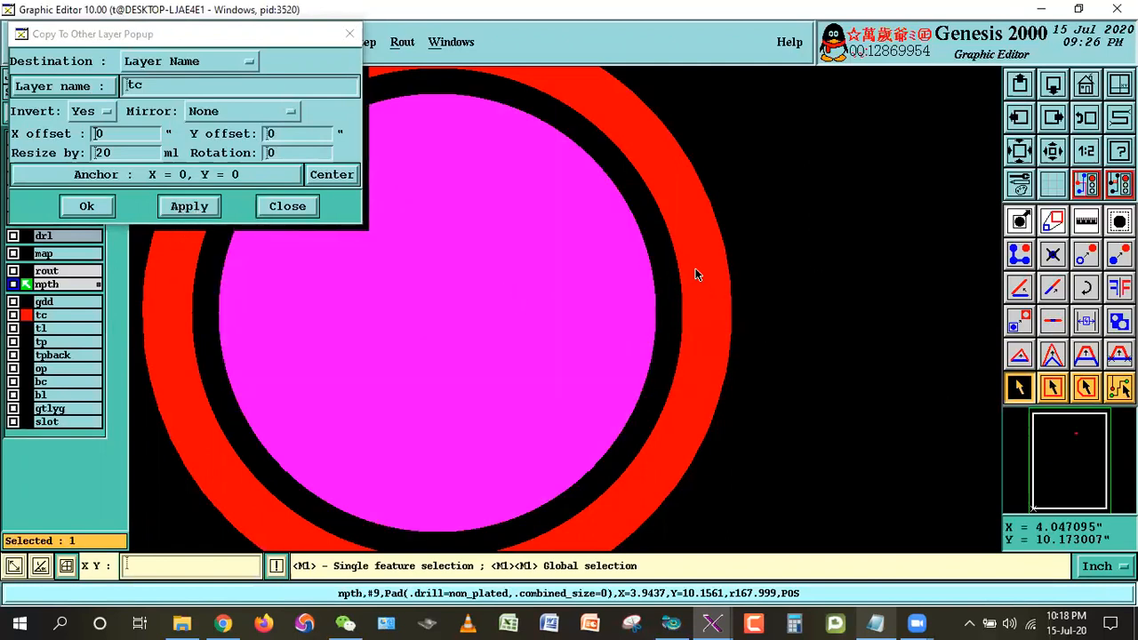
{"action": "left_click", "coordinate": [189, 206]}
- Measure between contours from the NPTH pad to the cut tc ring, and highlight "(20 & 10 mil)" in item 12 in Notepad
{"action": "left_click", "coordinate": [1078, 229]}
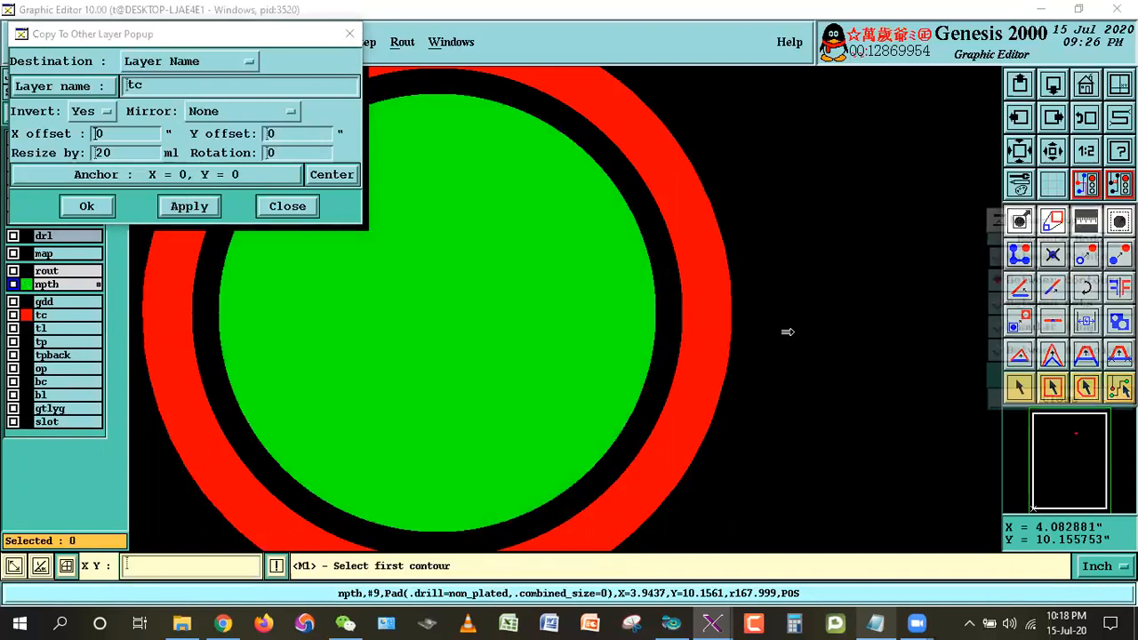
{"action": "left_click", "coordinate": [633, 272]}
{"action": "left_click", "coordinate": [687, 457]}
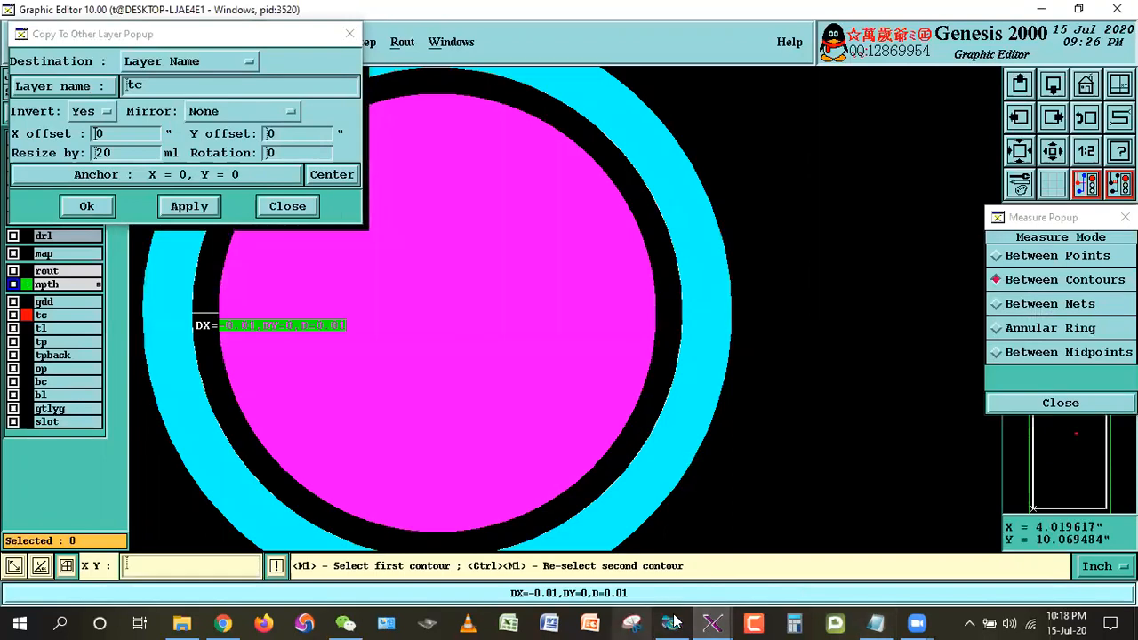
{"action": "key", "text": "Escape"}
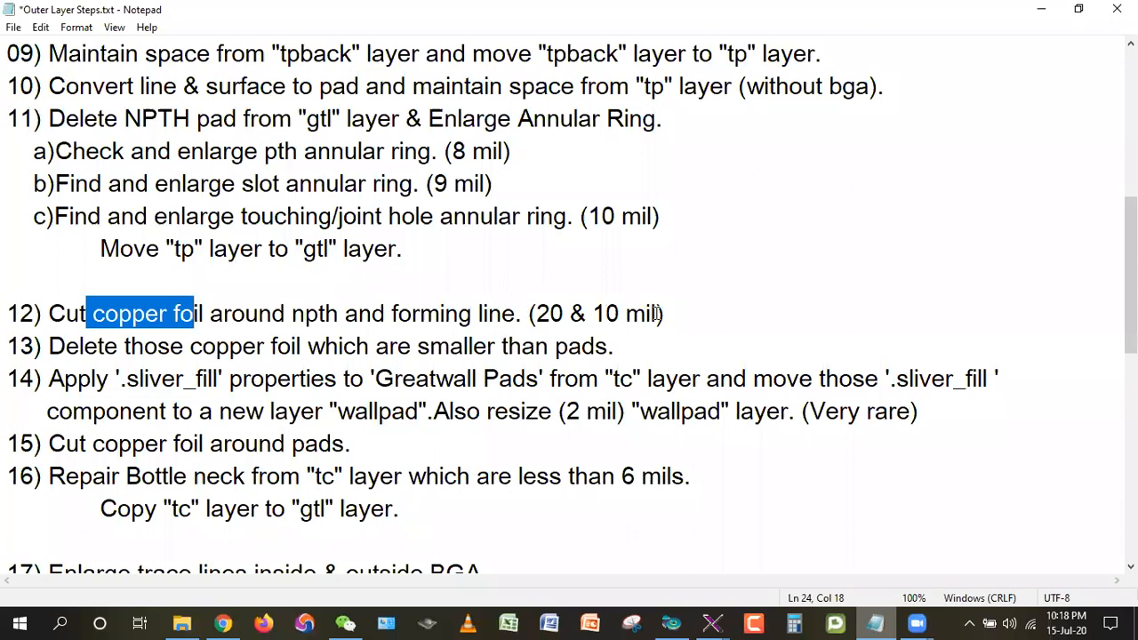
{"action": "left_click_drag", "start_coordinate": [530, 313], "coordinate": [666, 313]}
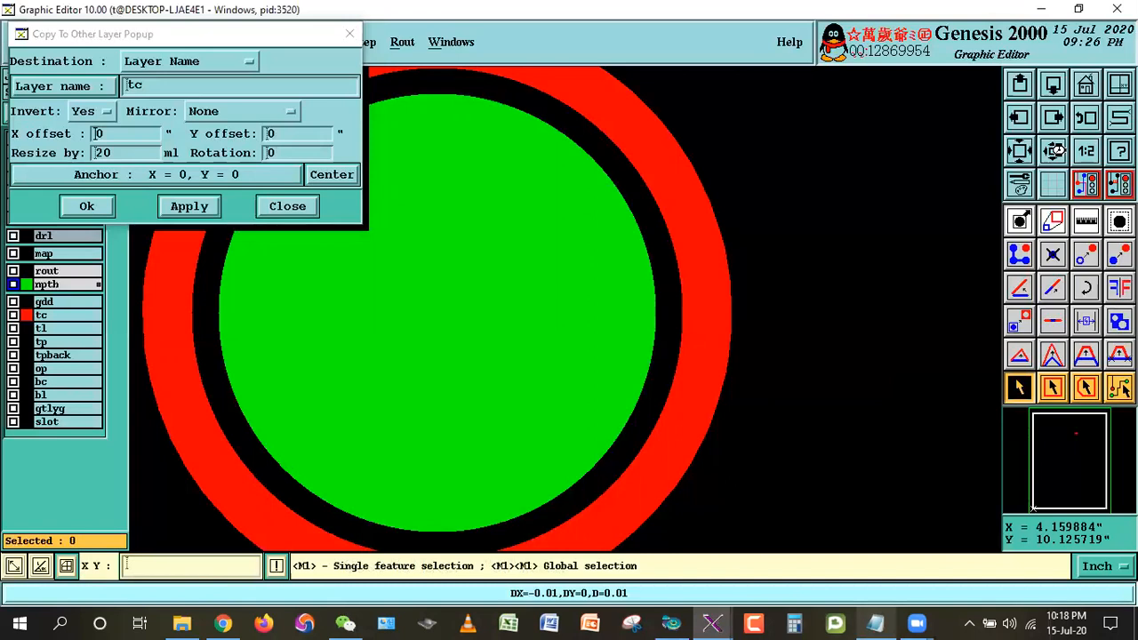
- Return to the Graphic Editor, undo the NPTH pad's enlargements, and measure its contour spacing to the tc ring
{"action": "left_click", "coordinate": [1053, 151]}
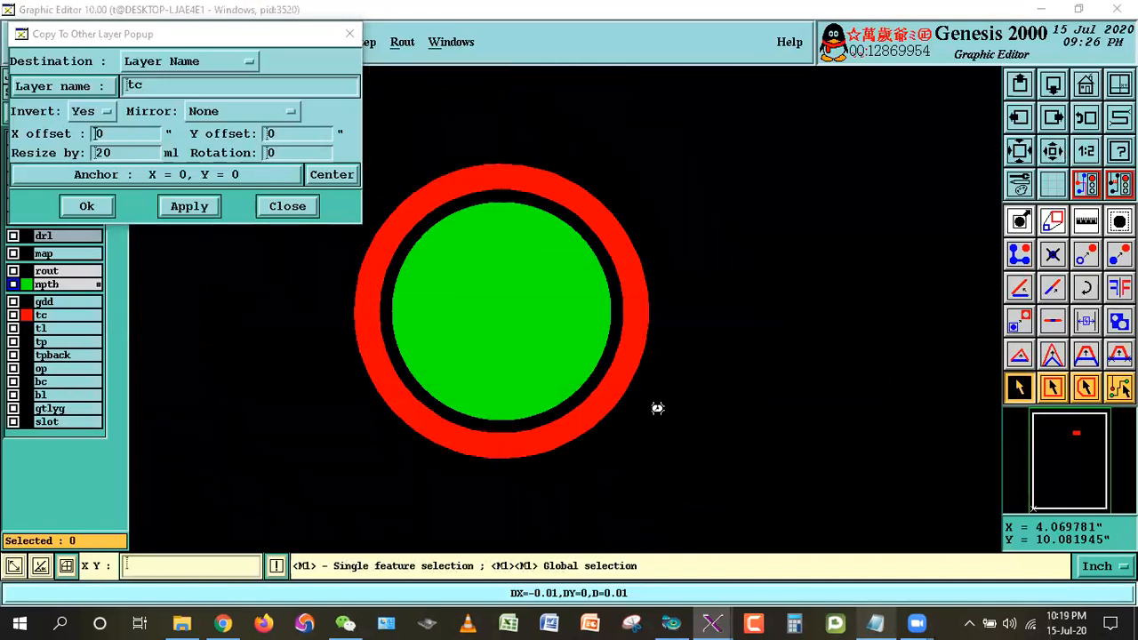
{"action": "left_click", "coordinate": [1085, 254]}
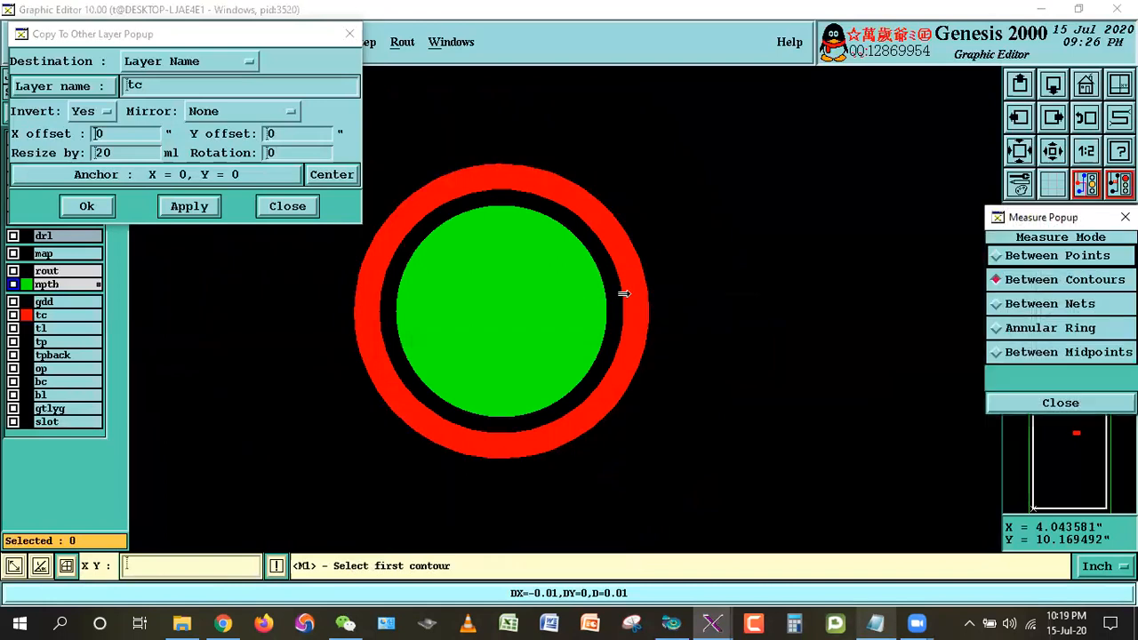
{"action": "left_click", "coordinate": [623, 297]}
{"action": "left_click", "coordinate": [1061, 403]}
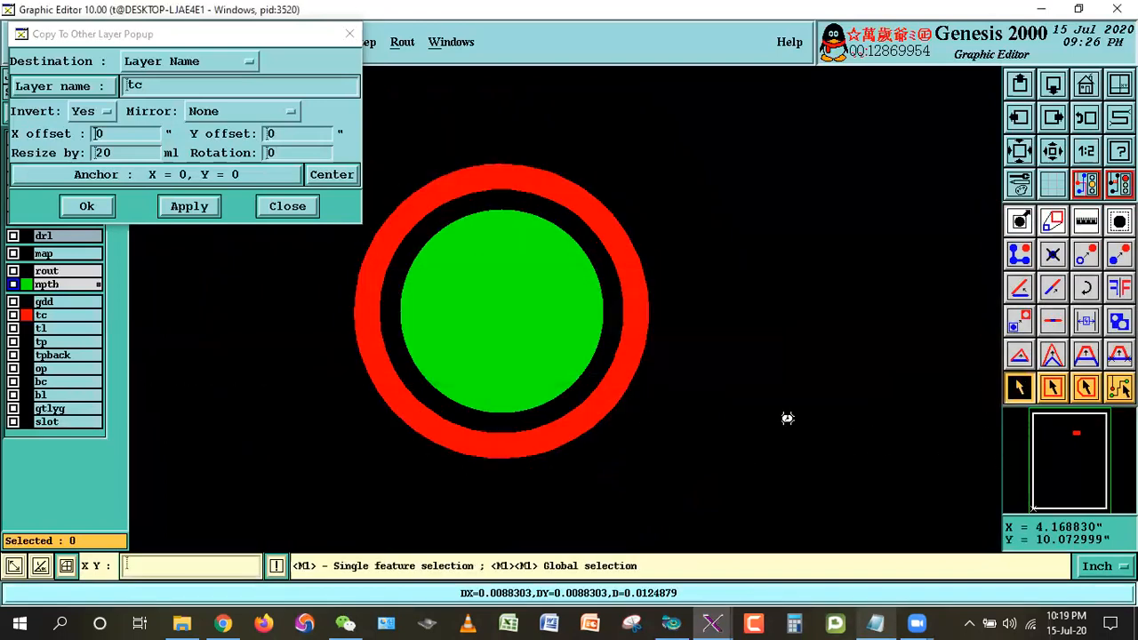
{"action": "left_click", "coordinate": [1086, 254]}
{"action": "left_click", "coordinate": [622, 284]}
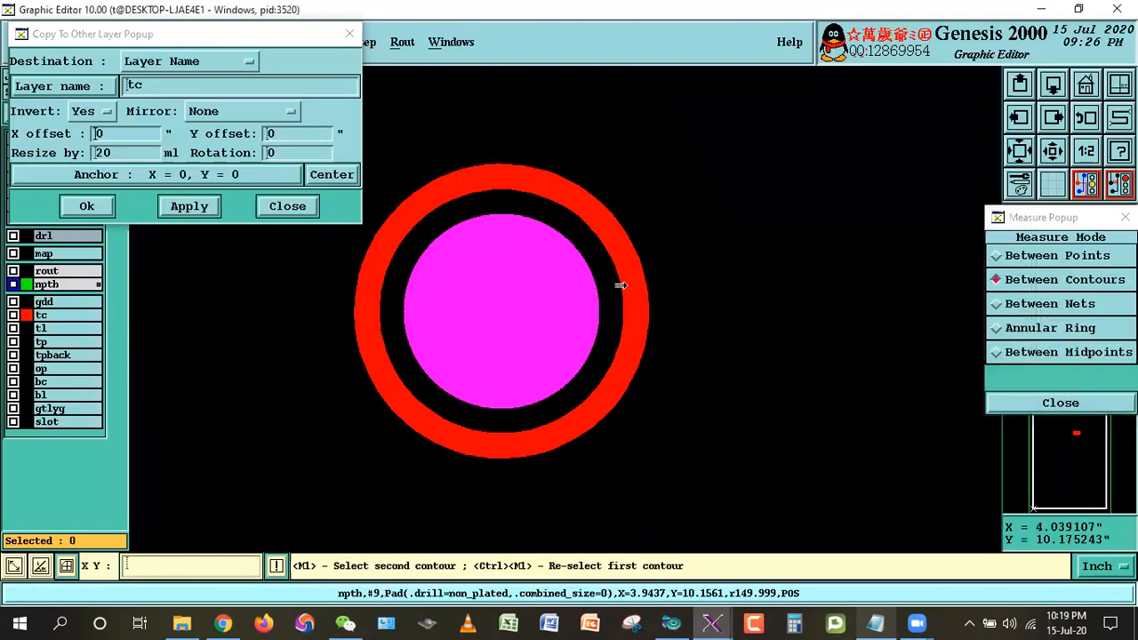
{"action": "left_click", "coordinate": [423, 388]}
{"action": "key", "text": "Escape"}
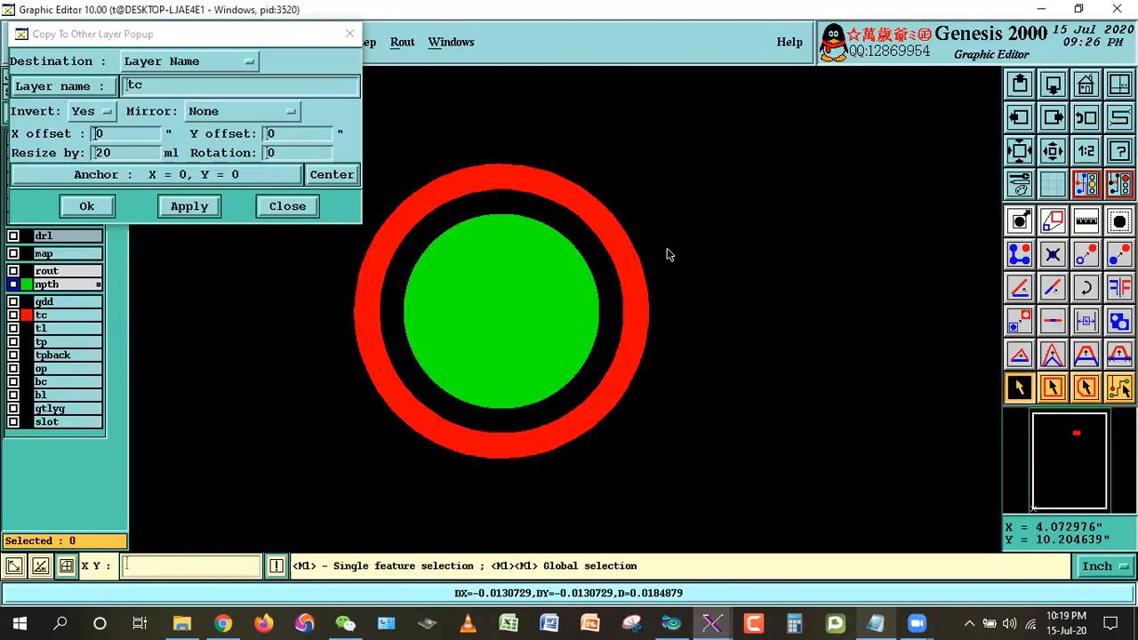
- Show the whole board, and switch to Notepad to highlight "Cut copper foil around npth" in item 12
{"action": "left_click", "coordinate": [1086, 83]}
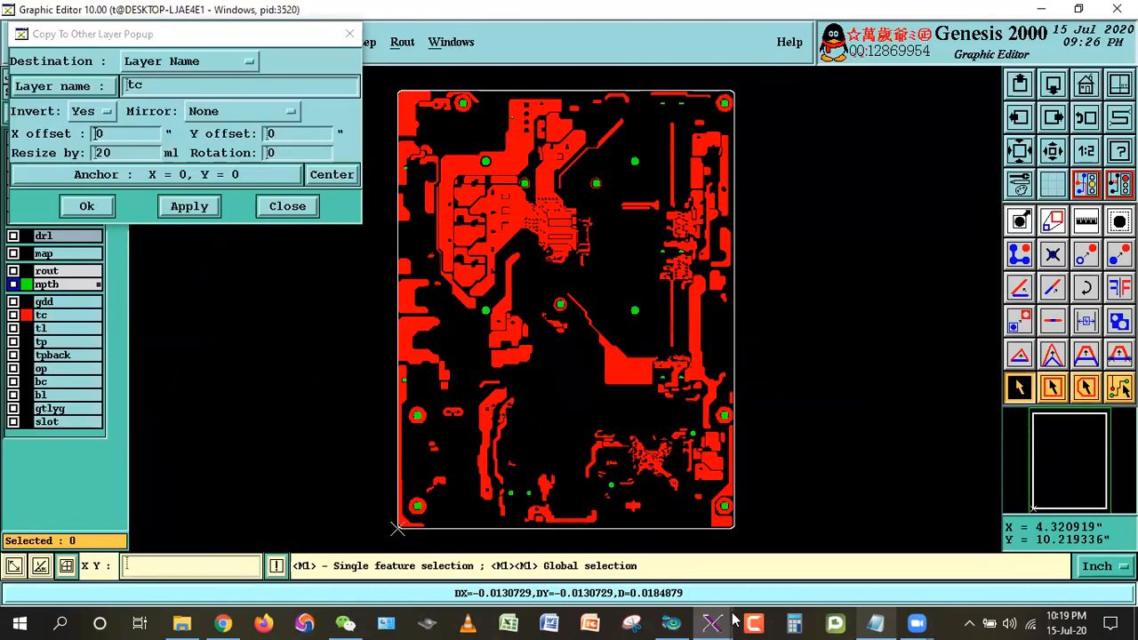
{"action": "key", "text": "alt+Tab"}
{"action": "left_click", "coordinate": [159, 347]}
{"action": "left_click_drag", "start_coordinate": [49, 313], "coordinate": [339, 313]}
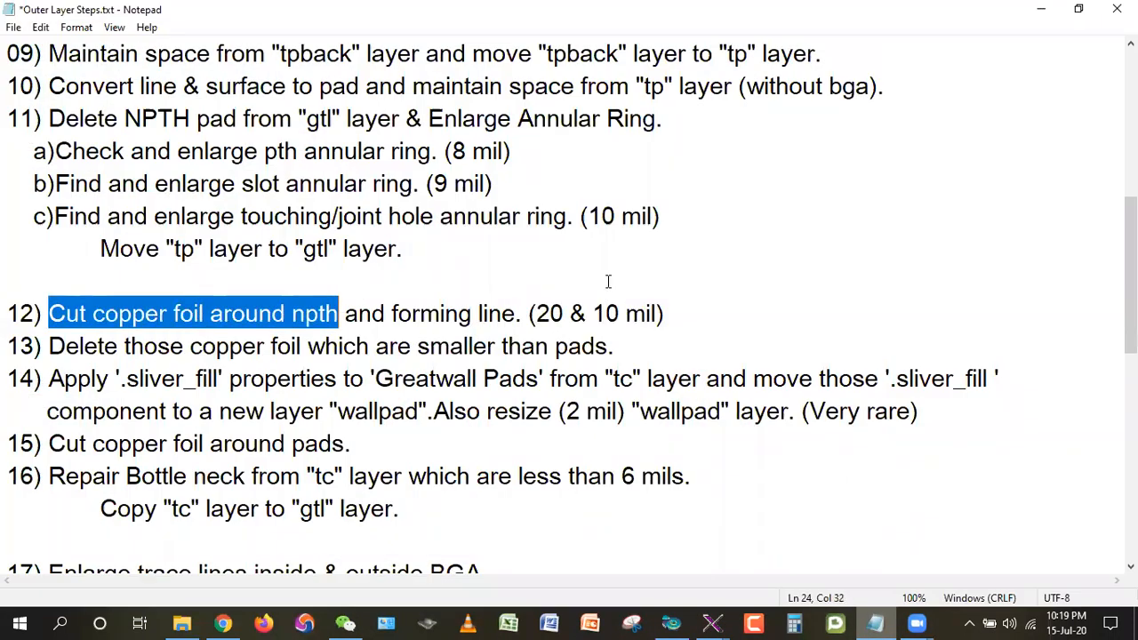
- Return to the Graphic Editor and copy the npth layer to tc with Invert set to Yes, resized by 20 mil
{"action": "left_click_drag", "start_coordinate": [534, 313], "coordinate": [602, 313]}
{"action": "key", "text": "alt+Tab"}
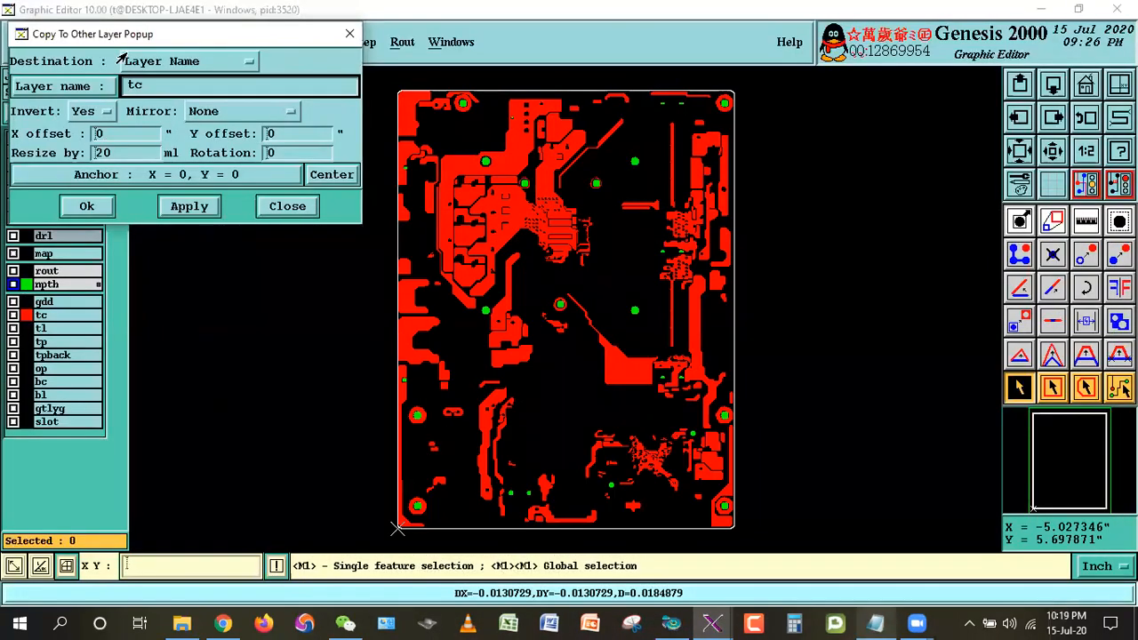
{"action": "left_click_drag", "start_coordinate": [128, 34], "coordinate": [277, 46]}
{"action": "left_click", "coordinate": [240, 147]}
{"action": "left_click", "coordinate": [227, 170]}
{"action": "type", "text": "20"}
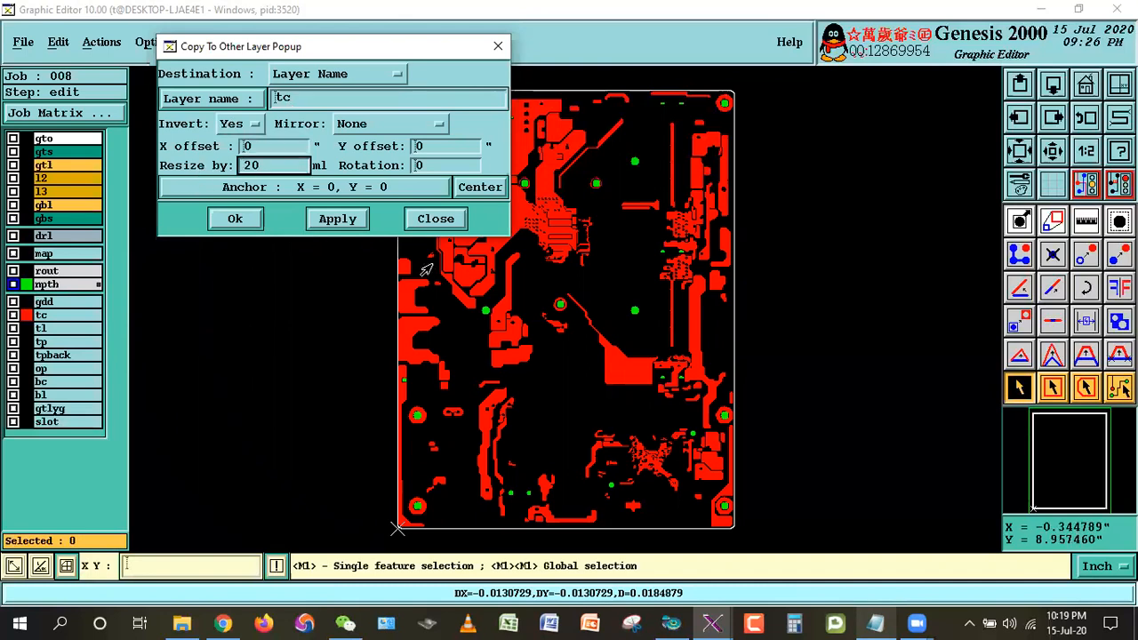
{"action": "left_click", "coordinate": [337, 219]}
{"action": "left_click", "coordinate": [394, 358]}
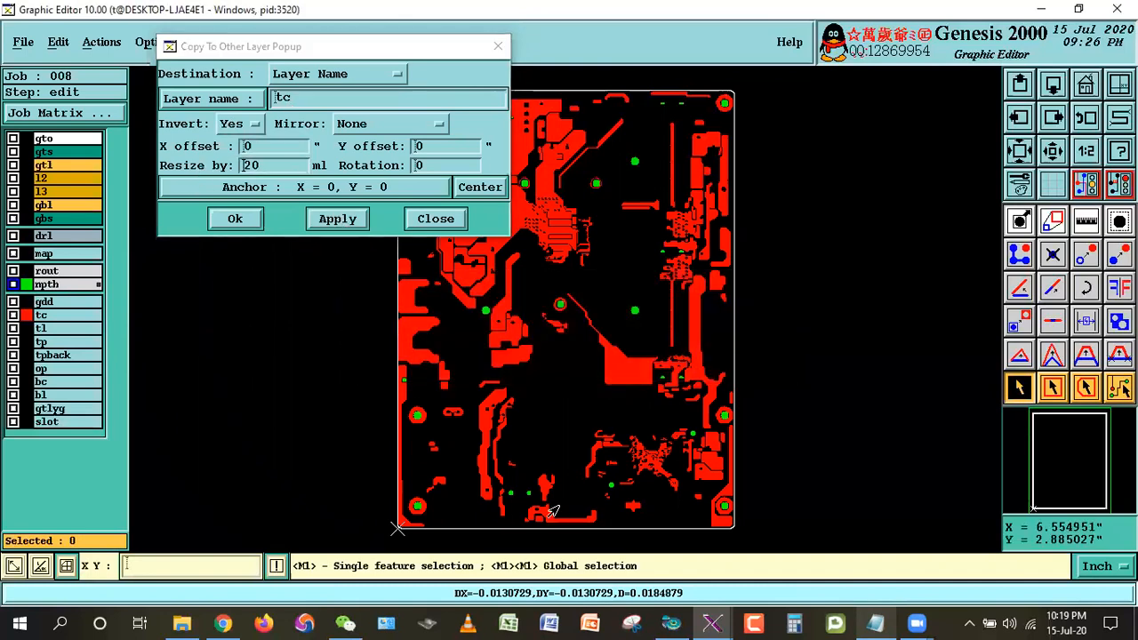
- Switch to Notepad and highlight the forming line and "(20 & 10 mil)" wording in item 12
{"action": "key", "text": "alt+Tab"}
{"action": "left_click_drag", "start_coordinate": [398, 313], "coordinate": [572, 313]}
{"action": "left_click_drag", "start_coordinate": [389, 313], "coordinate": [665, 313]}
- Return to the Graphic Editor, hide npth, and make rout the work layer with tc displayed alongside it
{"action": "key", "text": "alt+Tab"}
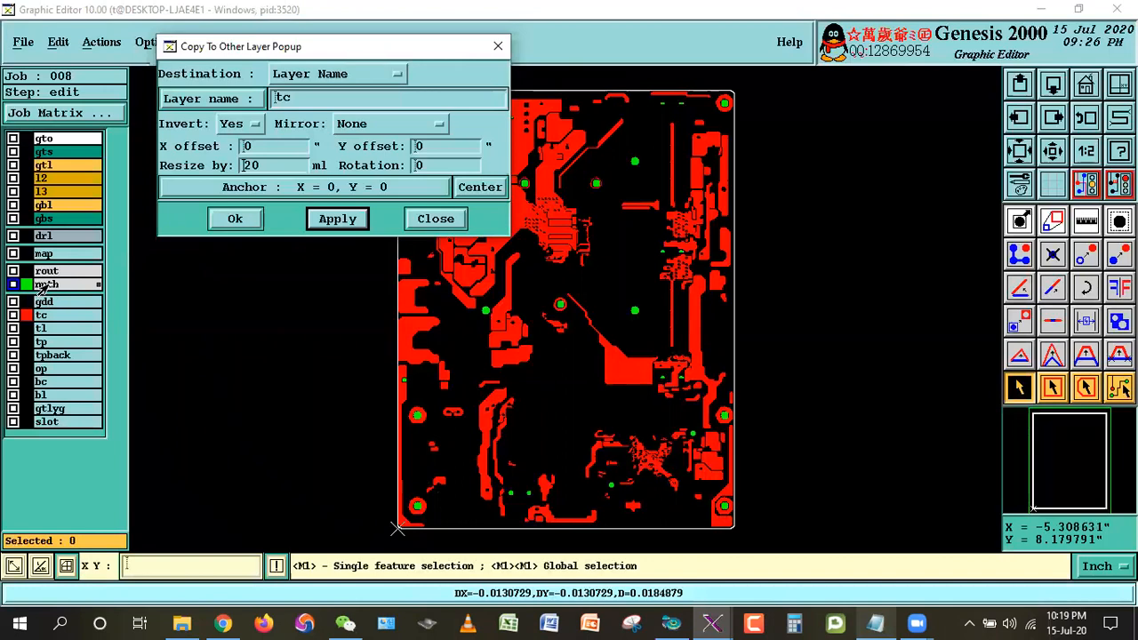
{"action": "left_click", "coordinate": [86, 286]}
{"action": "left_click", "coordinate": [46, 316]}
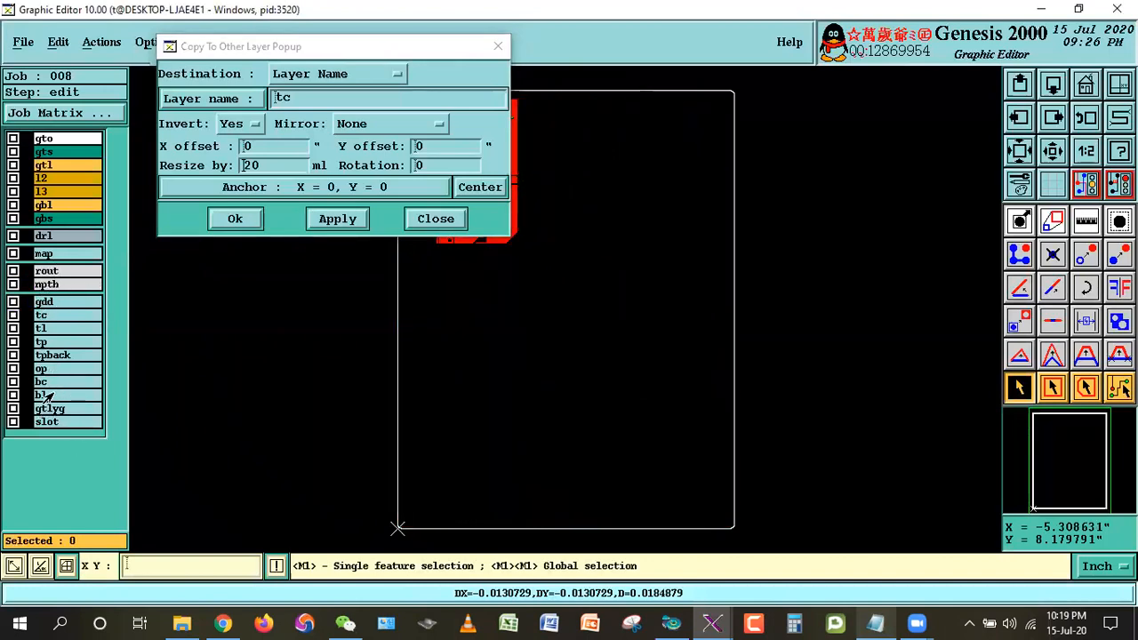
{"action": "left_click", "coordinate": [47, 270]}
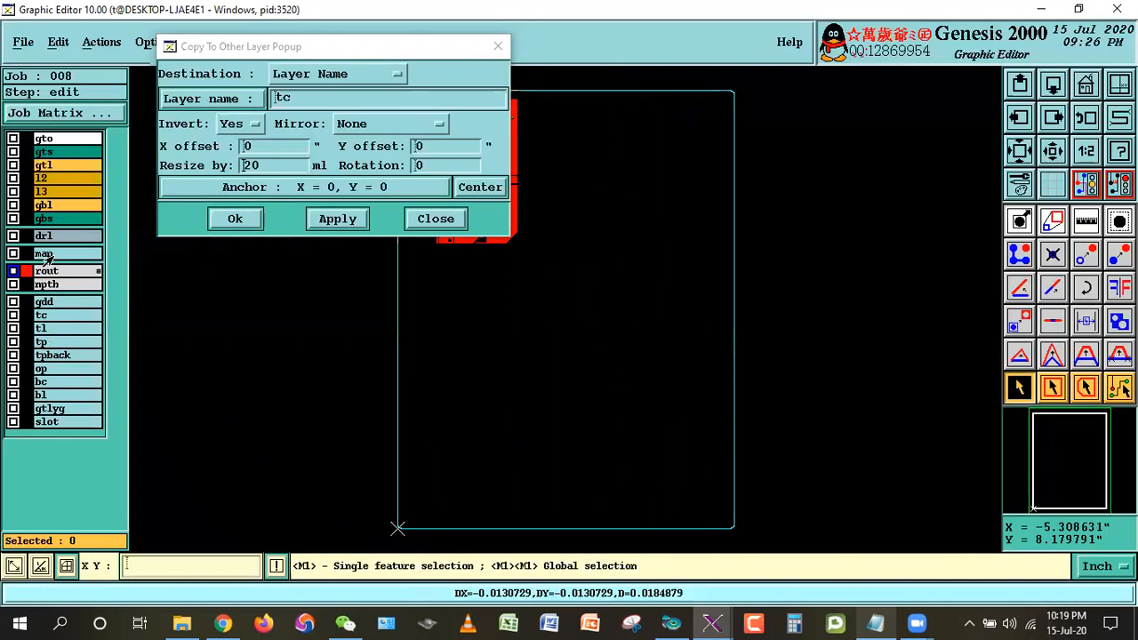
{"action": "left_click", "coordinate": [44, 316]}
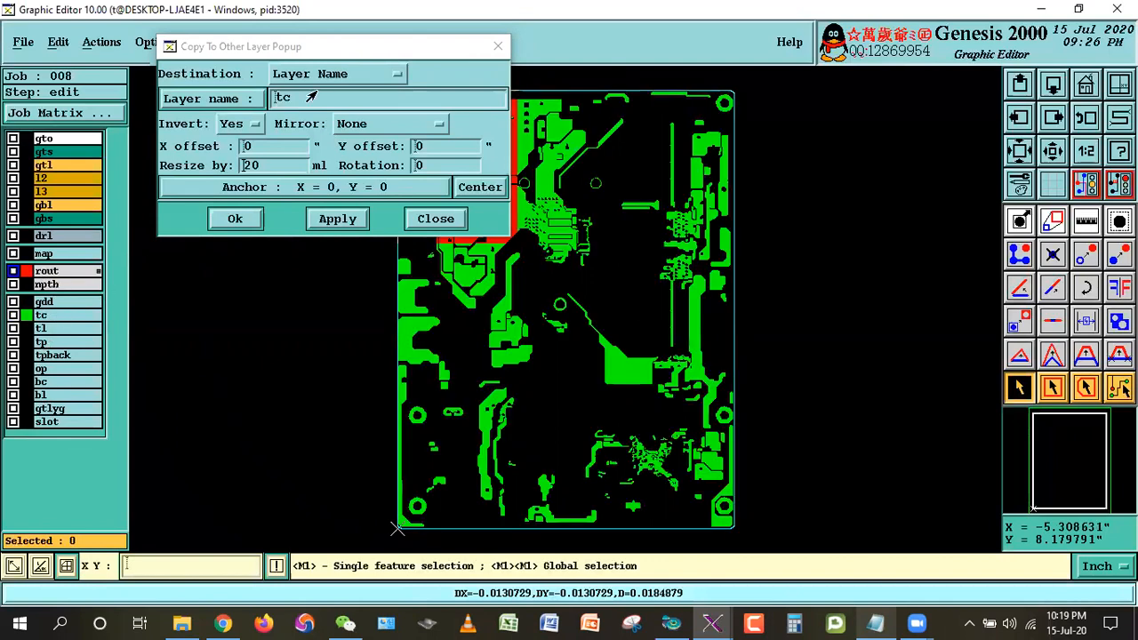
- Copy the rout layer to tc with Invert set to Yes, resized by 10 mil, checking the values in item 12
{"action": "double_click", "coordinate": [256, 168]}
{"action": "type", "text": "10"}
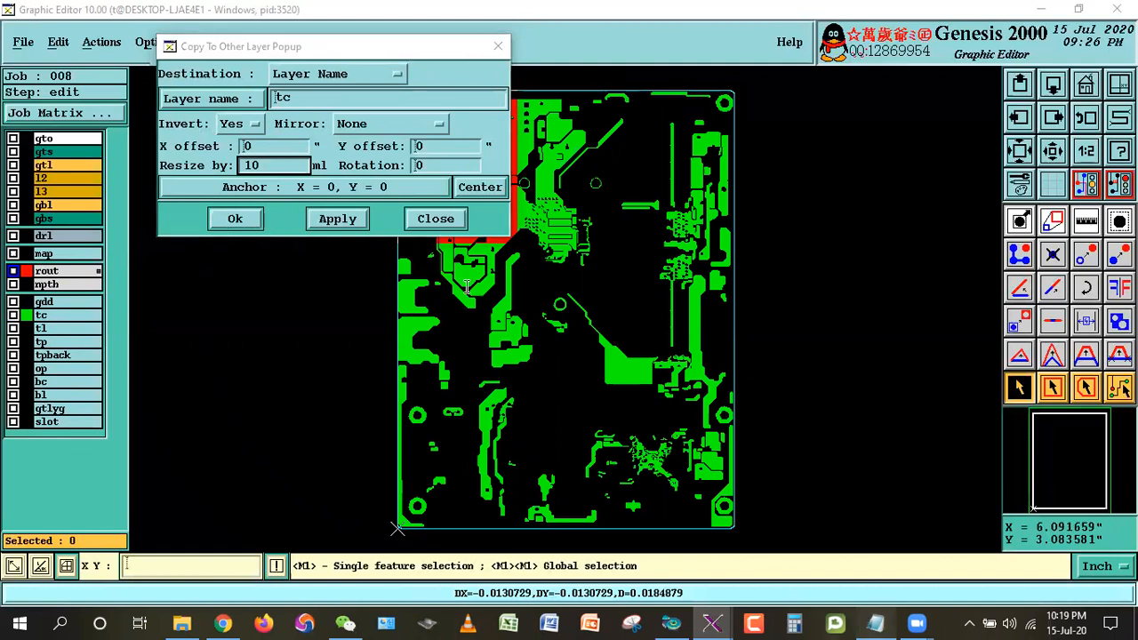
{"action": "left_click", "coordinate": [876, 623]}
{"action": "left_click_drag", "start_coordinate": [537, 313], "coordinate": [646, 314]}
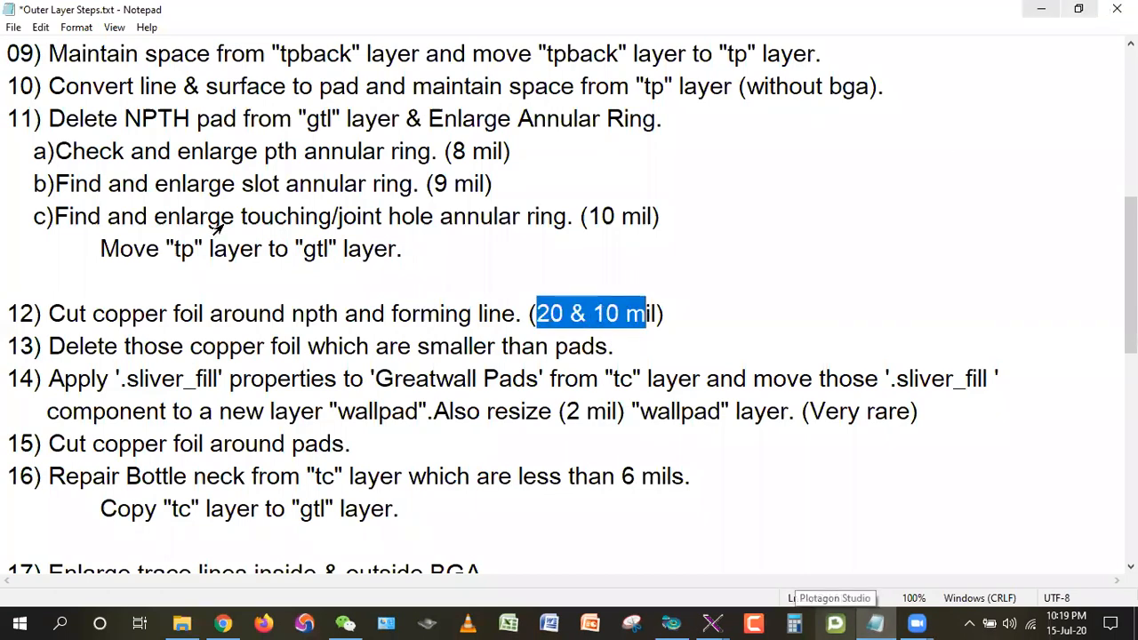
{"action": "left_click", "coordinate": [1041, 9]}
{"action": "left_click", "coordinate": [235, 219]}
{"action": "left_click", "coordinate": [397, 349]}
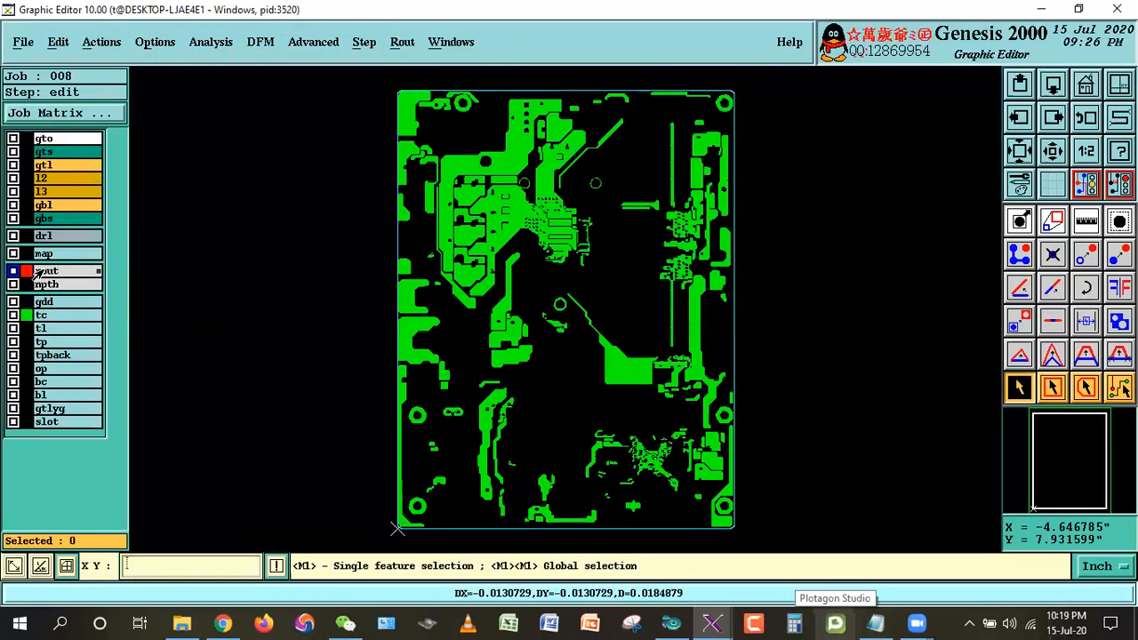
- Make tc the only displayed work layer and contourize its copper
{"action": "left_click", "coordinate": [36, 315]}
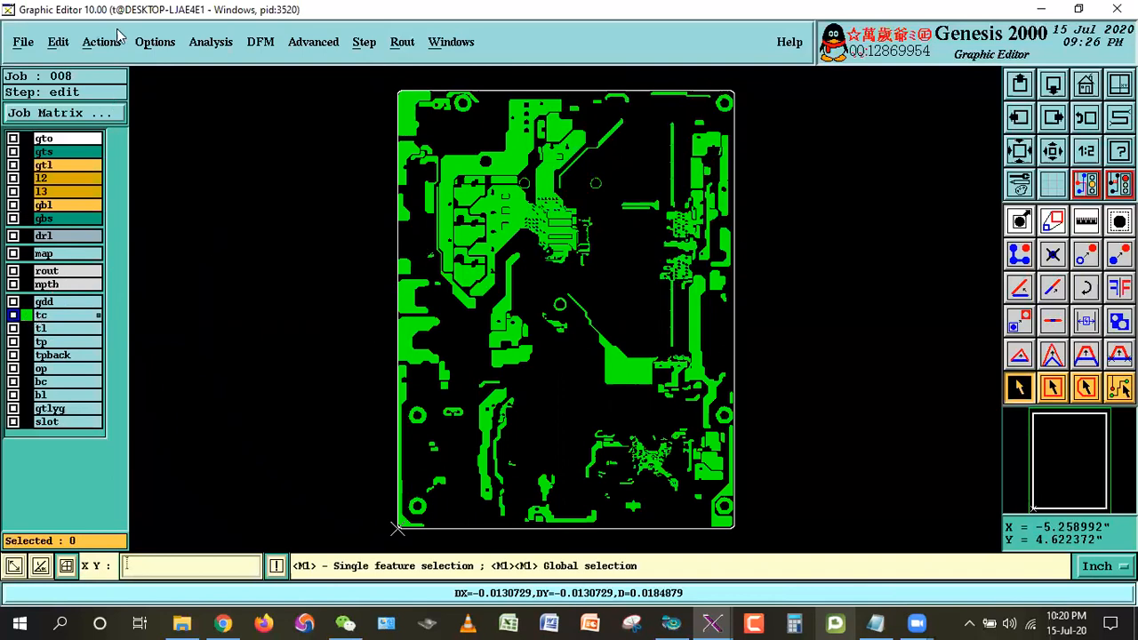
{"action": "left_click", "coordinate": [58, 45]}
{"action": "mouse_move", "coordinate": [66, 229]}
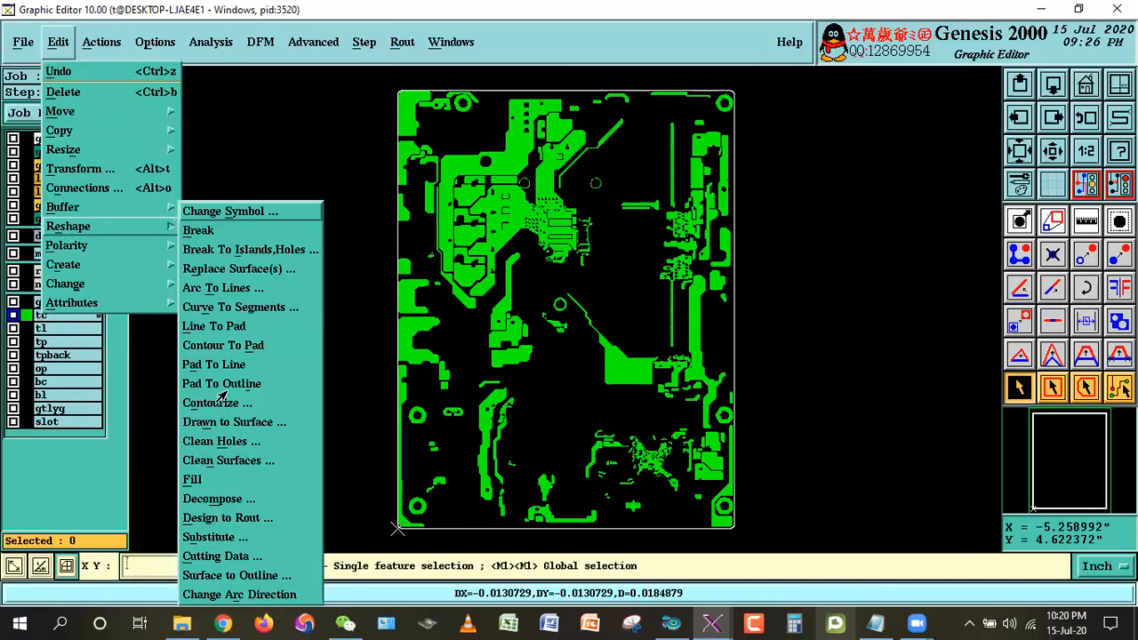
{"action": "left_click", "coordinate": [217, 392]}
{"action": "left_click", "coordinate": [301, 184]}
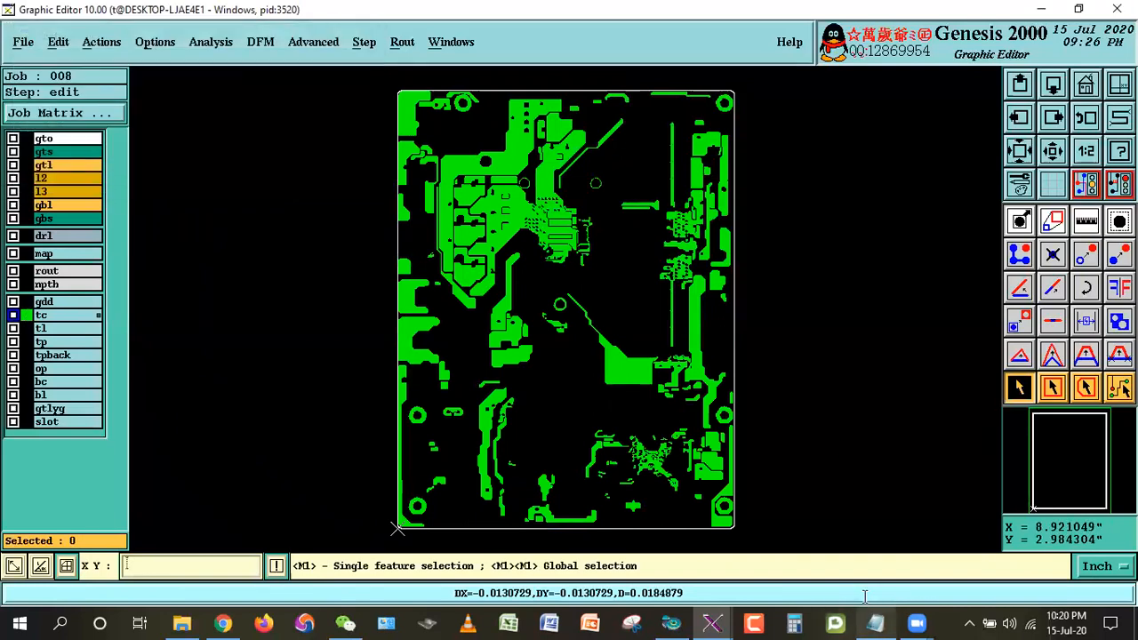
- Switch to Notepad, highlight items 12 and 13 of the checklist, and dismiss the news notification
{"action": "left_click", "coordinate": [876, 623]}
{"action": "left_click", "coordinate": [849, 381]}
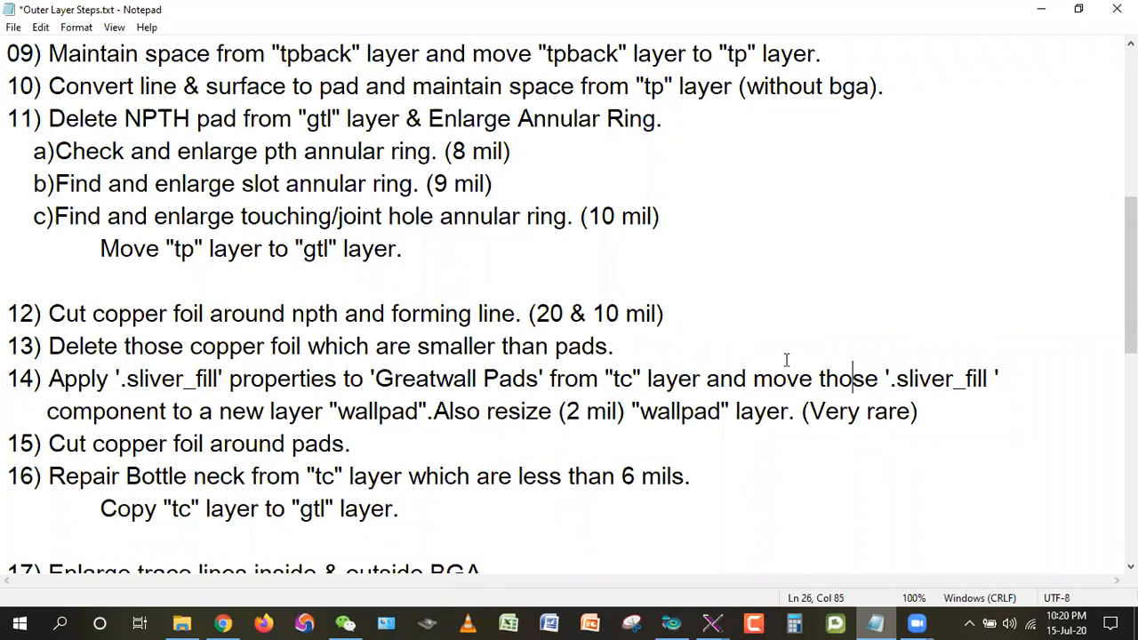
{"action": "left_click", "coordinate": [749, 325]}
{"action": "left_click", "coordinate": [10, 313]}
{"action": "left_click_drag", "start_coordinate": [8, 313], "coordinate": [694, 339]}
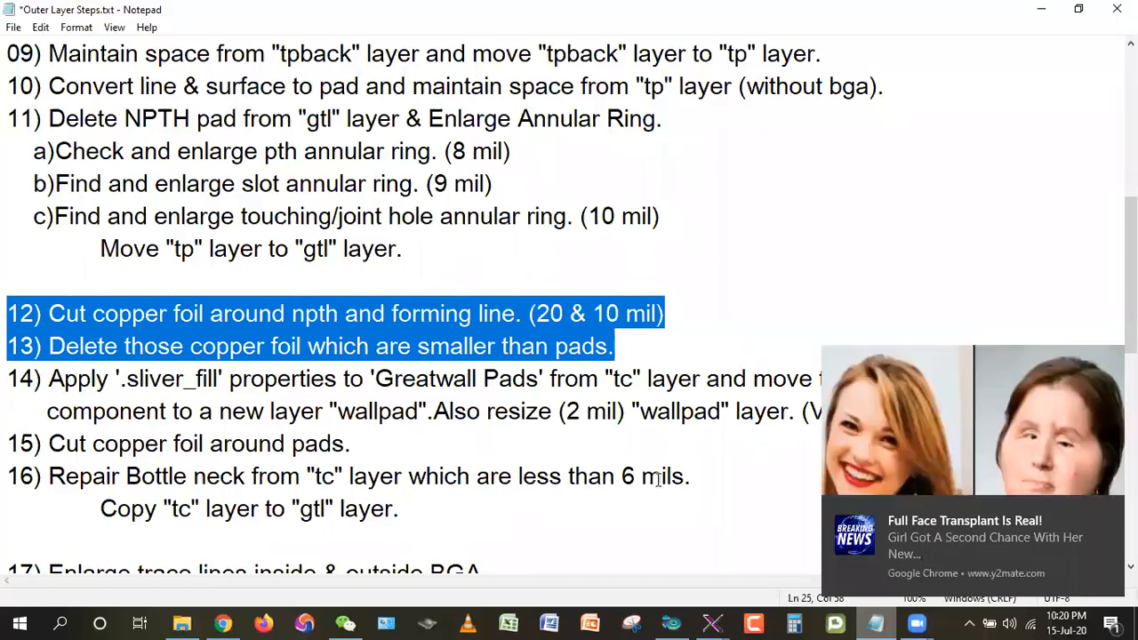
{"action": "key", "text": "super+a"}
{"action": "left_click", "coordinate": [1042, 529]}
{"action": "left_click", "coordinate": [582, 244]}
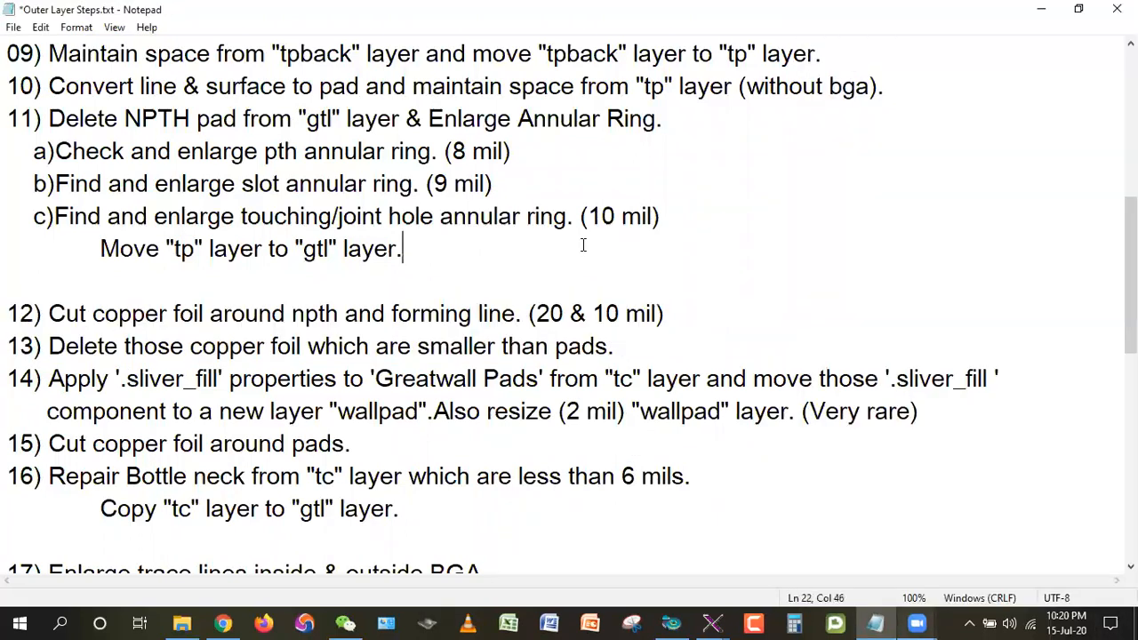
- Highlight items 11 to 13 of the checklist, and highlight item 11 alone with its sub-items a to c
{"action": "scroll", "coordinate": [62, 265], "scroll_direction": "up", "scroll_amount": 1}
{"action": "left_click_drag", "start_coordinate": [7, 216], "coordinate": [639, 442]}
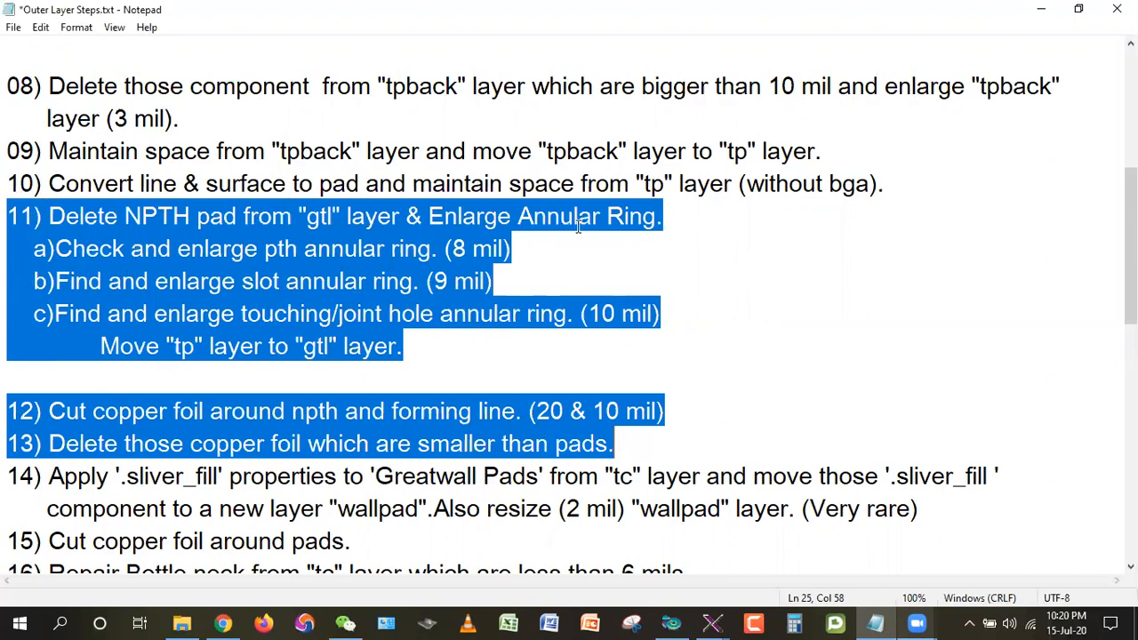
{"action": "left_click", "coordinate": [478, 292]}
{"action": "left_click", "coordinate": [7, 211]}
{"action": "left_click_drag", "start_coordinate": [7, 212], "coordinate": [680, 319]}
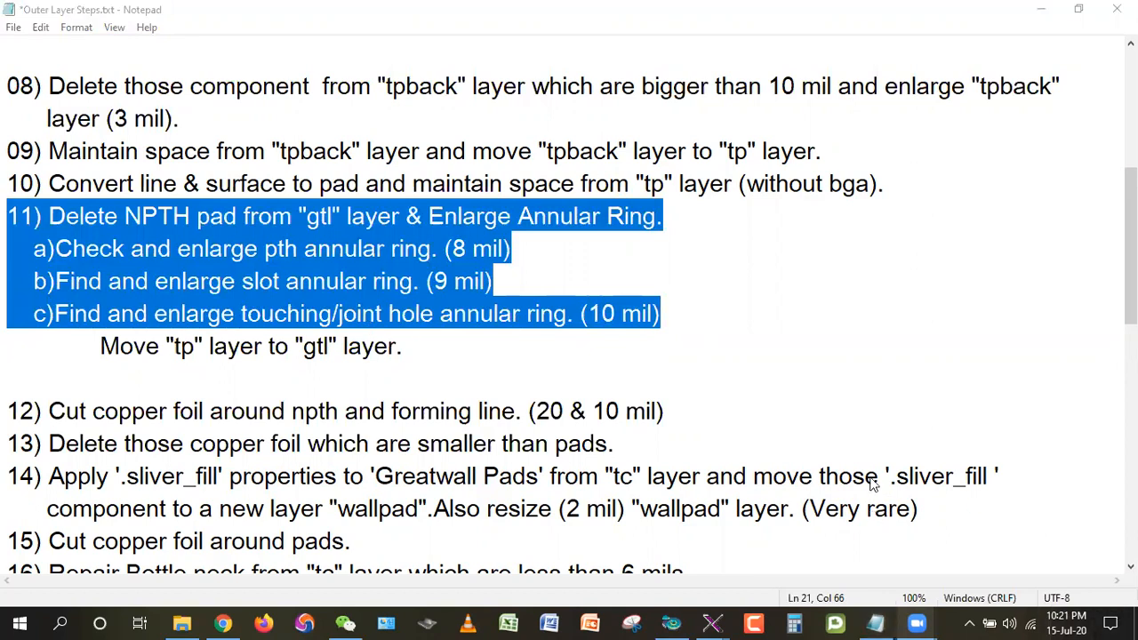
- Check the date and time, and read through the checklist steps before and after item 11
{"action": "key", "text": "super+alt+d"}
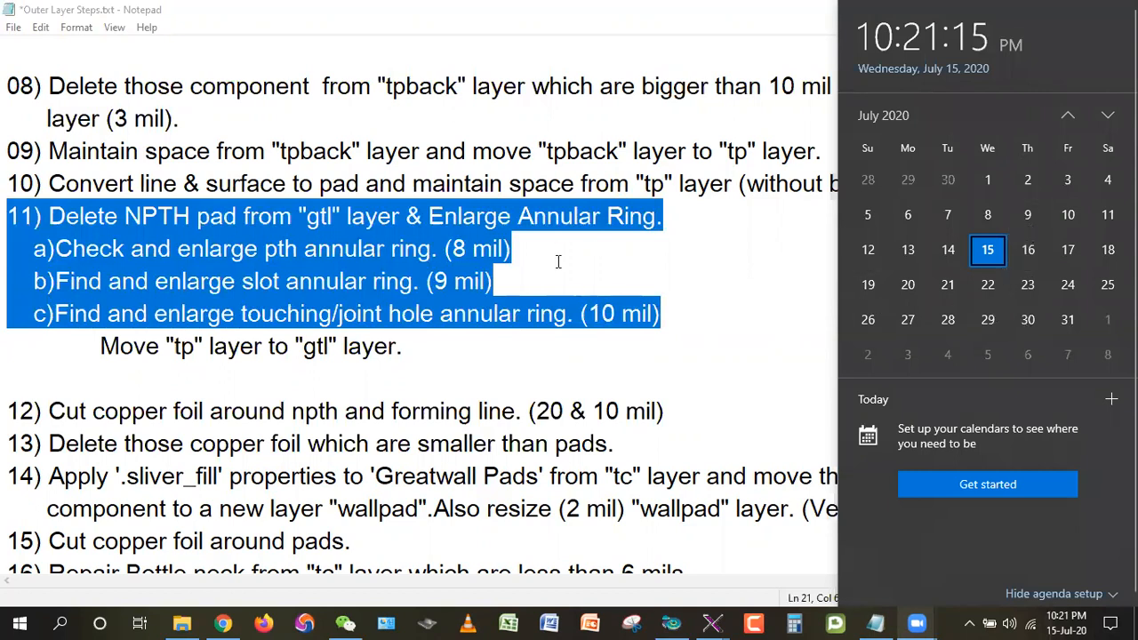
{"action": "left_click", "coordinate": [533, 329]}
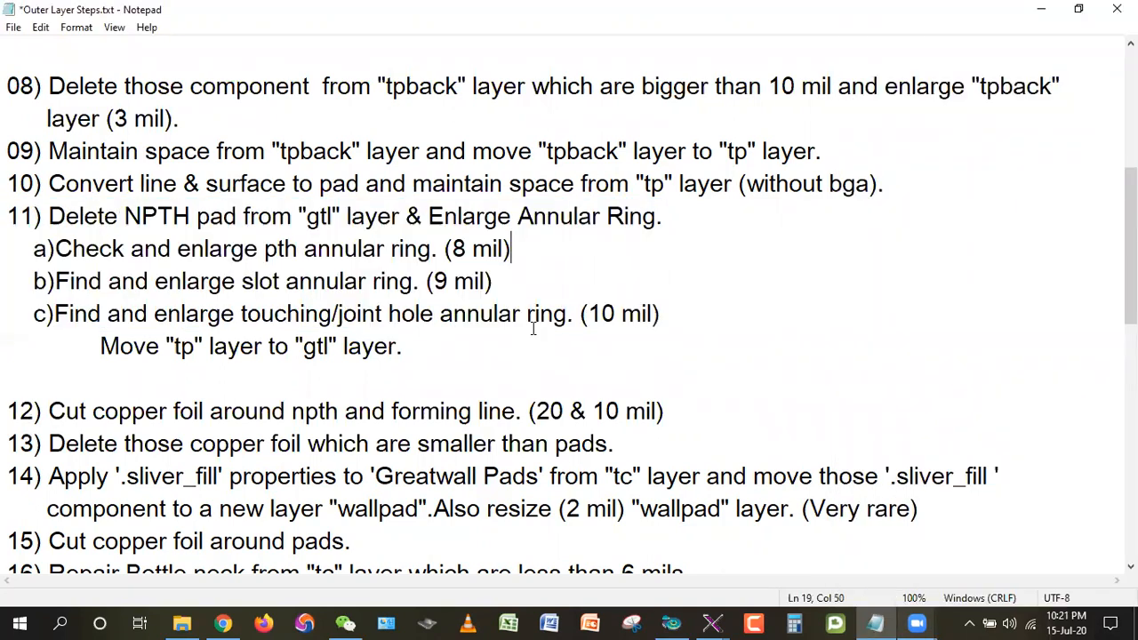
{"action": "scroll", "coordinate": [602, 294], "scroll_direction": "down", "scroll_amount": 1}
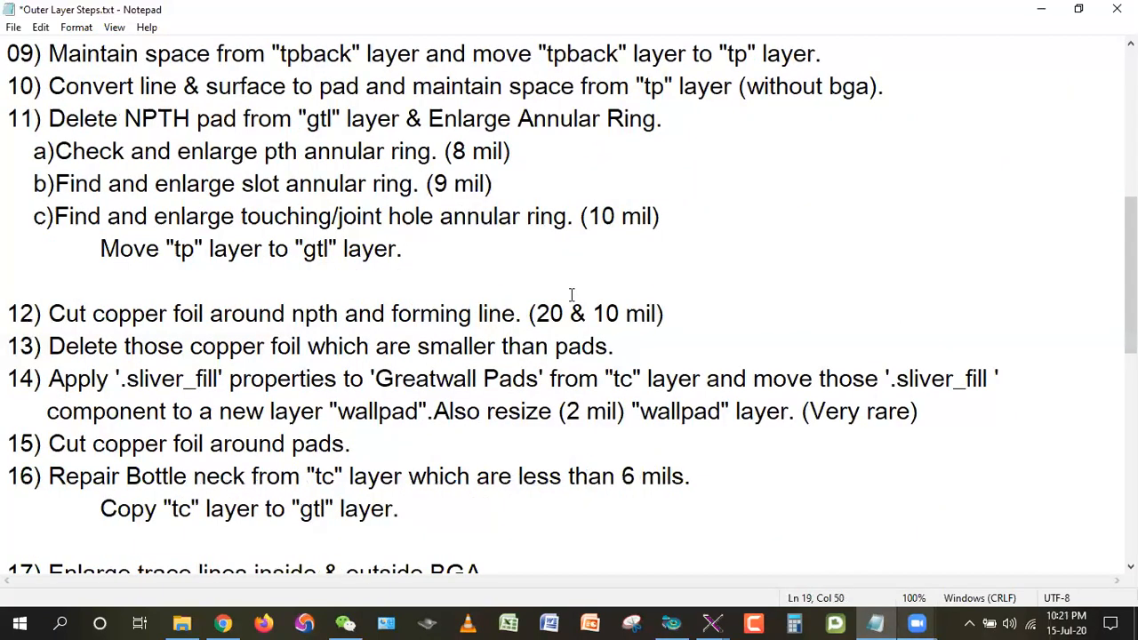
{"action": "scroll", "coordinate": [668, 330], "scroll_direction": "up", "scroll_amount": 5}
{"action": "scroll", "coordinate": [667, 321], "scroll_direction": "down", "scroll_amount": 3}
{"action": "scroll", "coordinate": [135, 258], "scroll_direction": "down", "scroll_amount": 5}
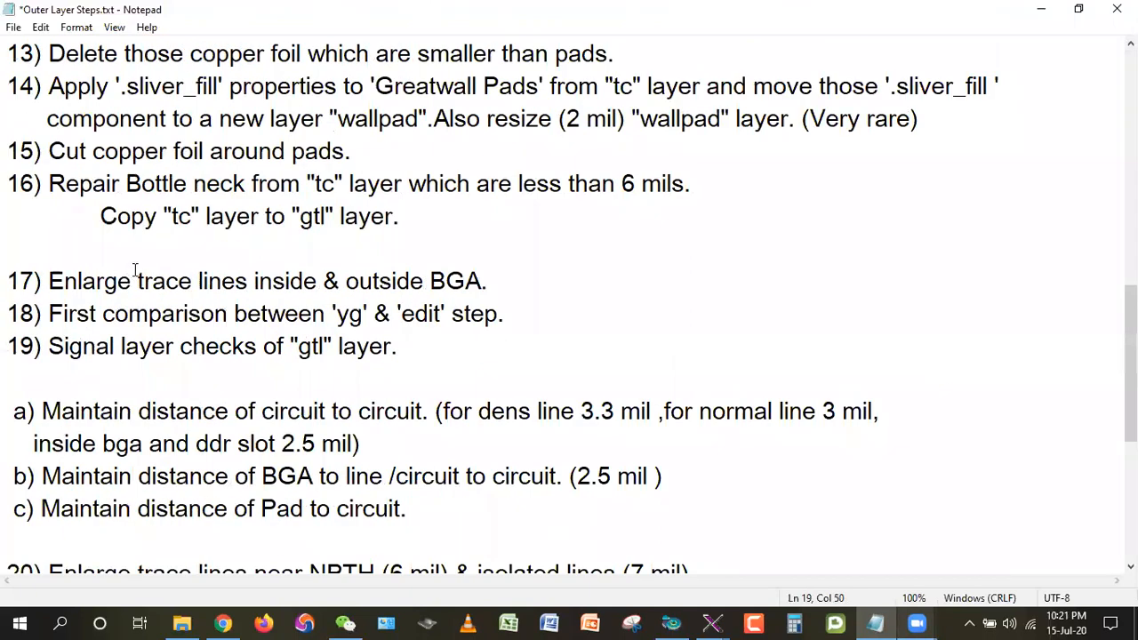
{"action": "scroll", "coordinate": [214, 356], "scroll_direction": "up", "scroll_amount": 4}
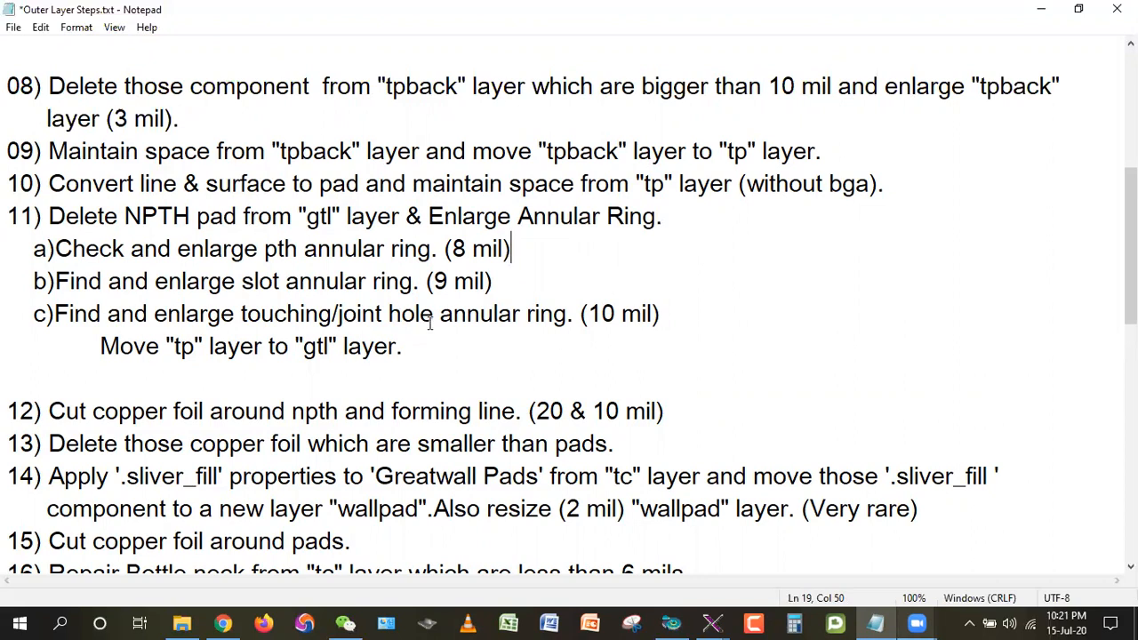
{"action": "left_click", "coordinate": [567, 377]}
{"action": "left_click", "coordinate": [561, 258]}
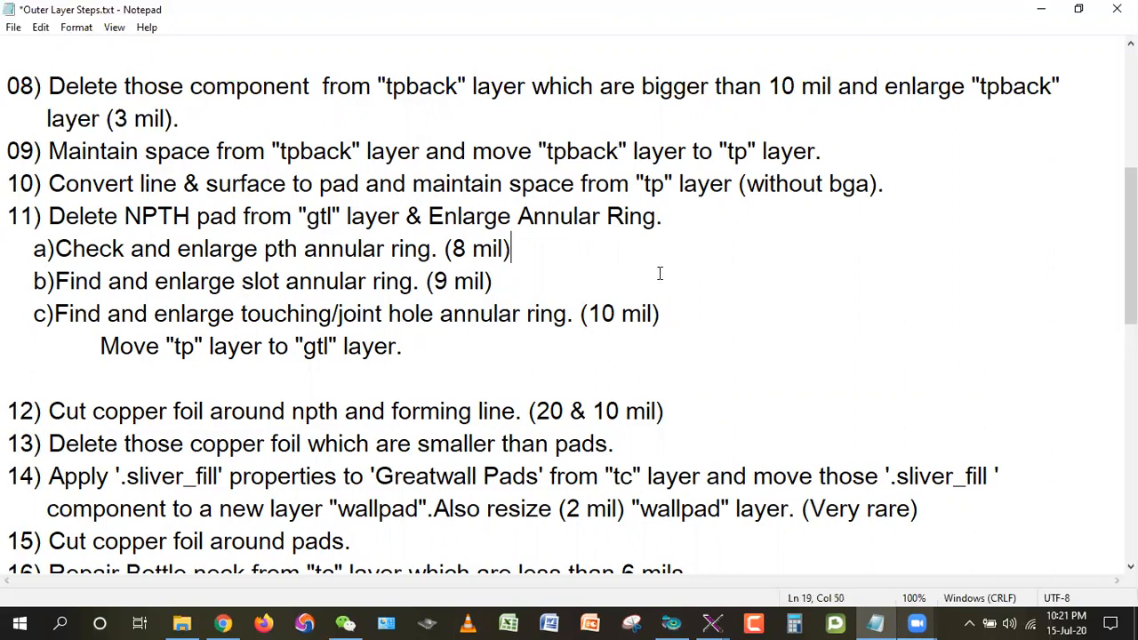